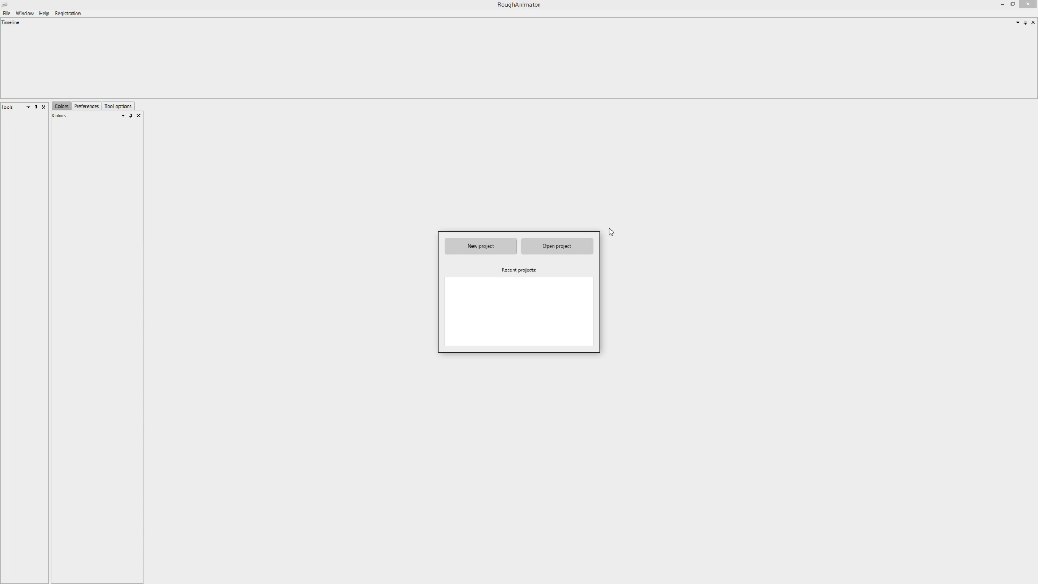
Create a new 1920 x 1080 project at a framerate of 12 and make its Background layer active
left_click(502, 246)
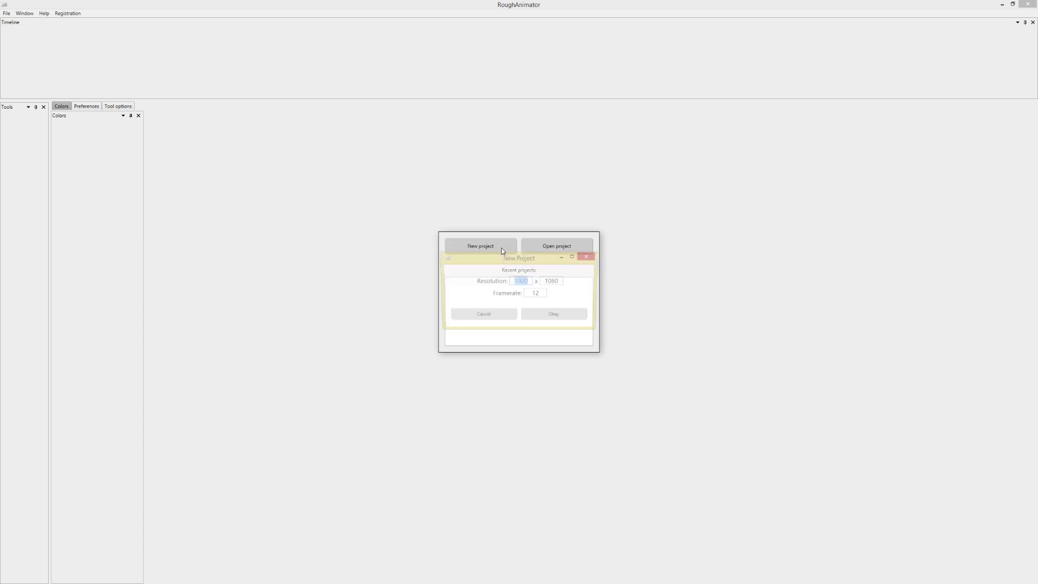
left_click(561, 317)
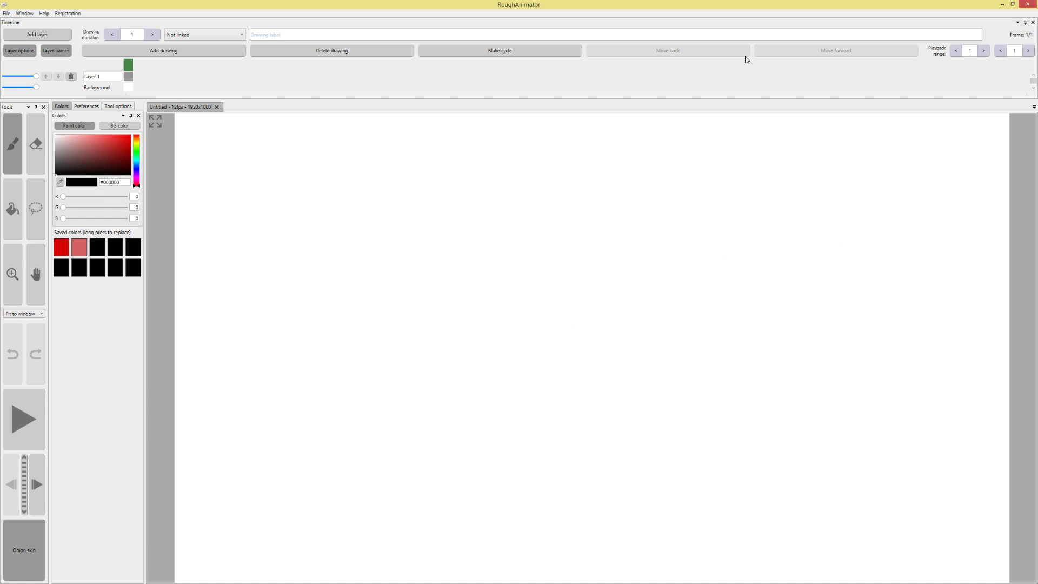
left_click(127, 88)
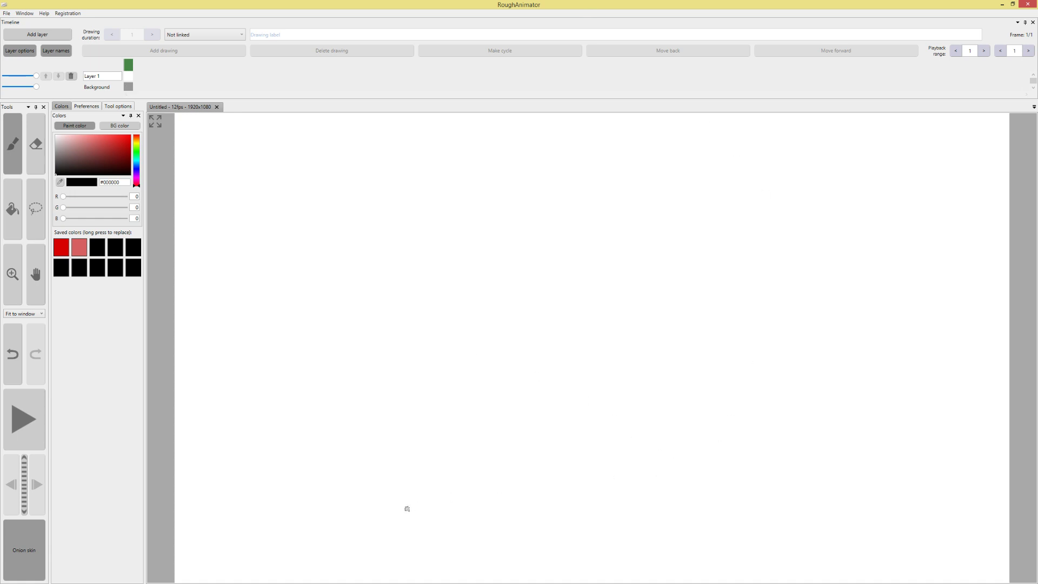
left_click_drag(749, 493, 391, 506)
mouse_move(676, 490)
left_mouse_down()
mouse_move(553, 493)
mouse_move(767, 488)
left_mouse_up()
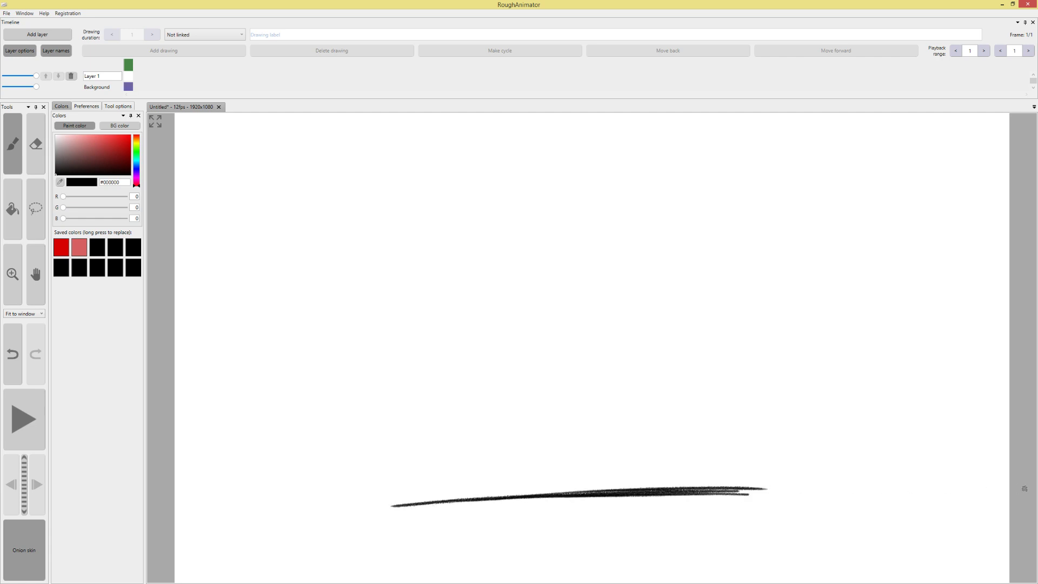
left_click(128, 76)
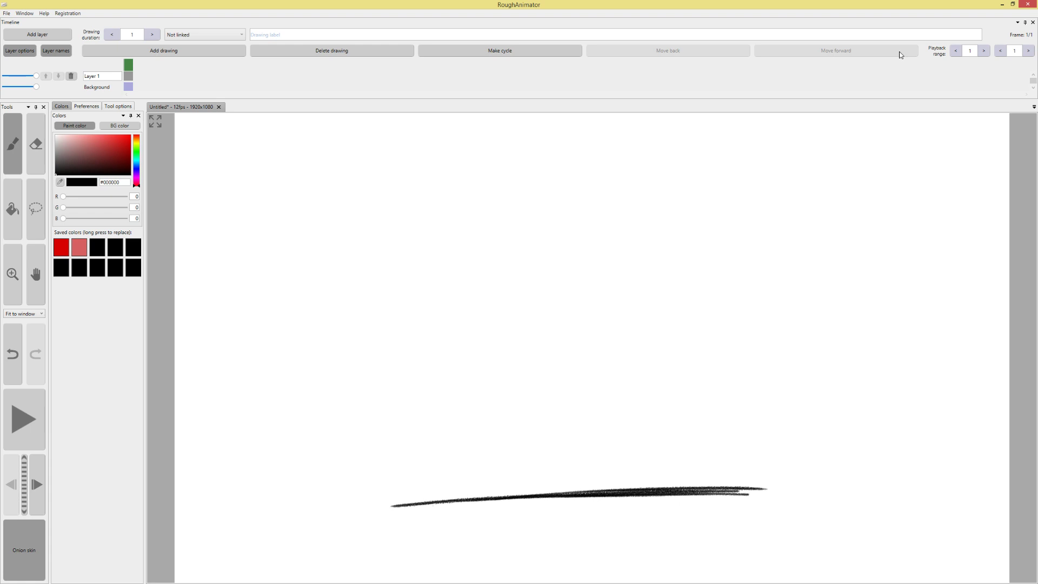
key("ctrl")
key("ctrl+z")
key("ctrl+z")
key("ctrl+z")
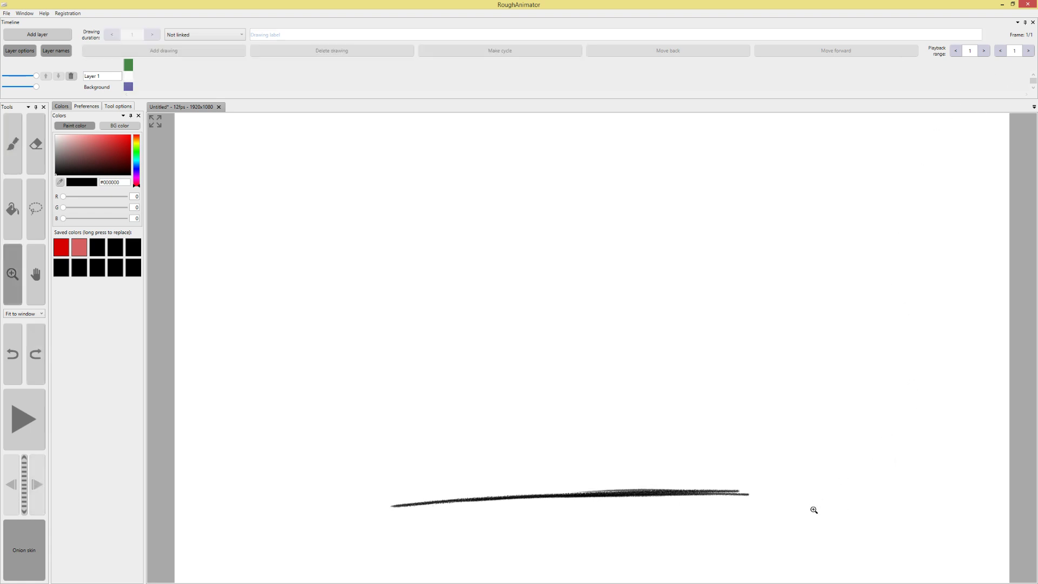
key("ctrl+z")
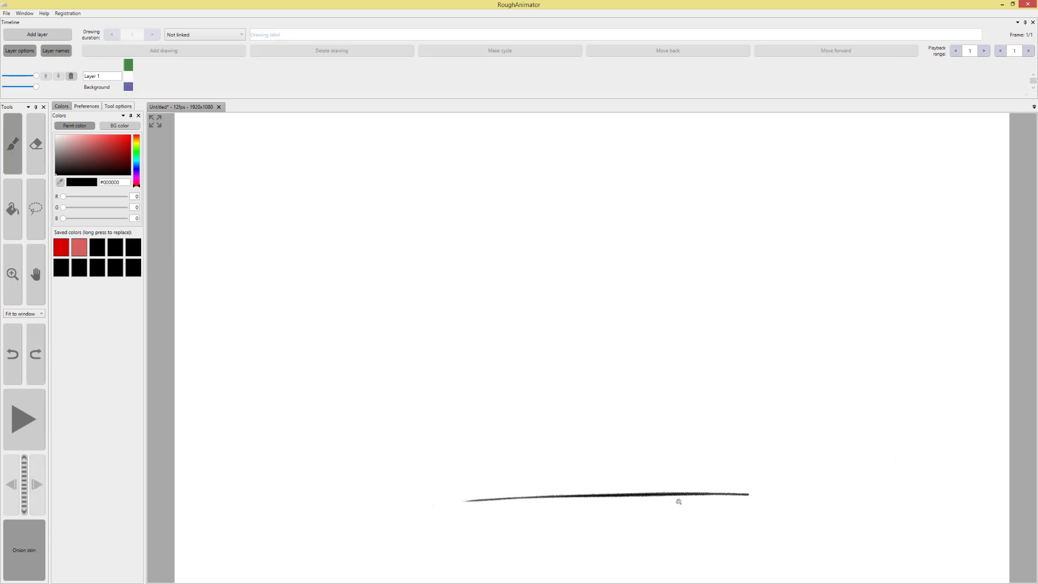
left_click_drag(777, 496, 552, 503)
key("ctrl+z")
key("ctrl+z")
Sketch a long, nearly horizontal ground line across the lower part of the canvas on the Background layer, undoing the last stray stroke
left_click_drag(443, 508, 635, 506)
left_click_drag(803, 504, 431, 506)
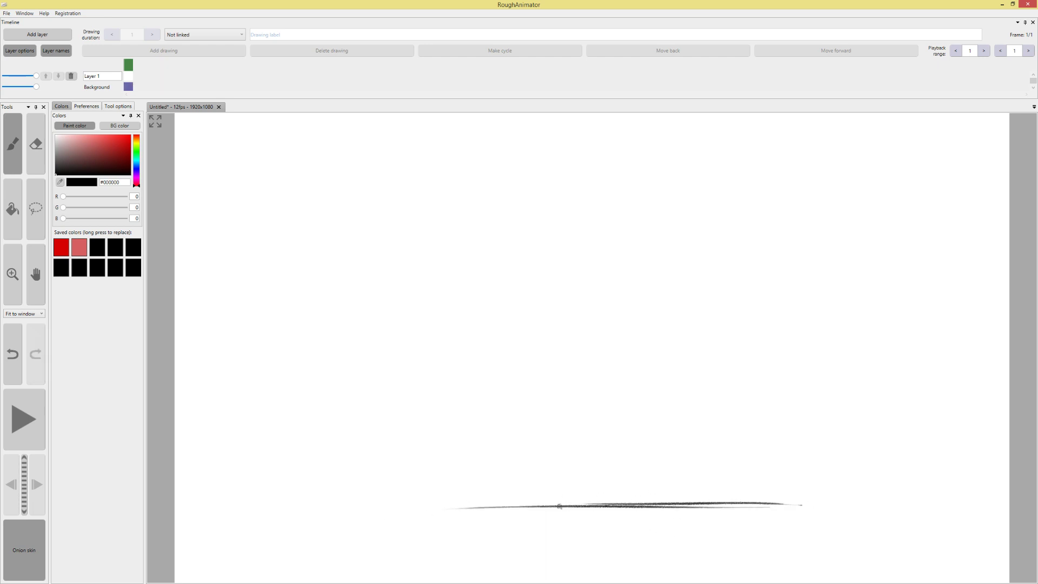
left_click_drag(600, 506, 368, 519)
left_click_drag(563, 507, 354, 520)
key("ctrl+z")
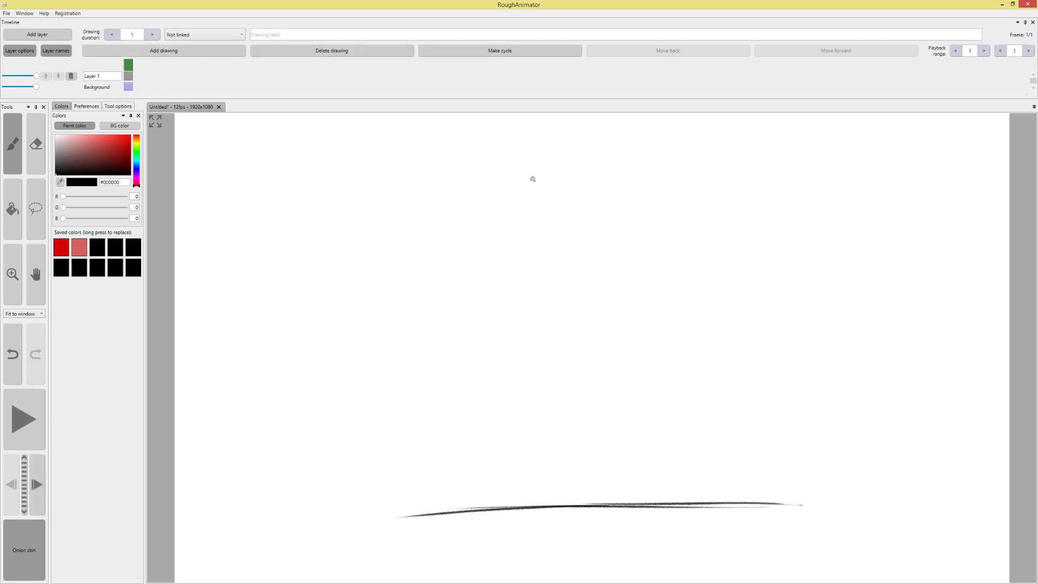
Draw a round ball outline high above the ground line on Layer 1's first drawing, undoing the rough strokes and redrawing them
mouse_move(573, 163)
left_mouse_down()
mouse_move(539, 216)
mouse_move(565, 234)
mouse_move(604, 187)
left_mouse_up()
mouse_move(560, 163)
left_mouse_down()
mouse_move(536, 206)
mouse_move(597, 227)
left_mouse_up()
mouse_move(592, 168)
left_mouse_down()
mouse_move(605, 198)
mouse_move(570, 165)
mouse_move(538, 186)
mouse_move(551, 231)
left_mouse_up()
key("ctrl+z")
key("ctrl+z")
key("ctrl+z")
key("ctrl+z")
key("ctrl+z")
key("ctrl+z")
mouse_move(551, 167)
left_mouse_down()
mouse_move(586, 228)
mouse_move(571, 165)
mouse_move(597, 168)
mouse_move(600, 202)
mouse_move(584, 233)
left_mouse_up()
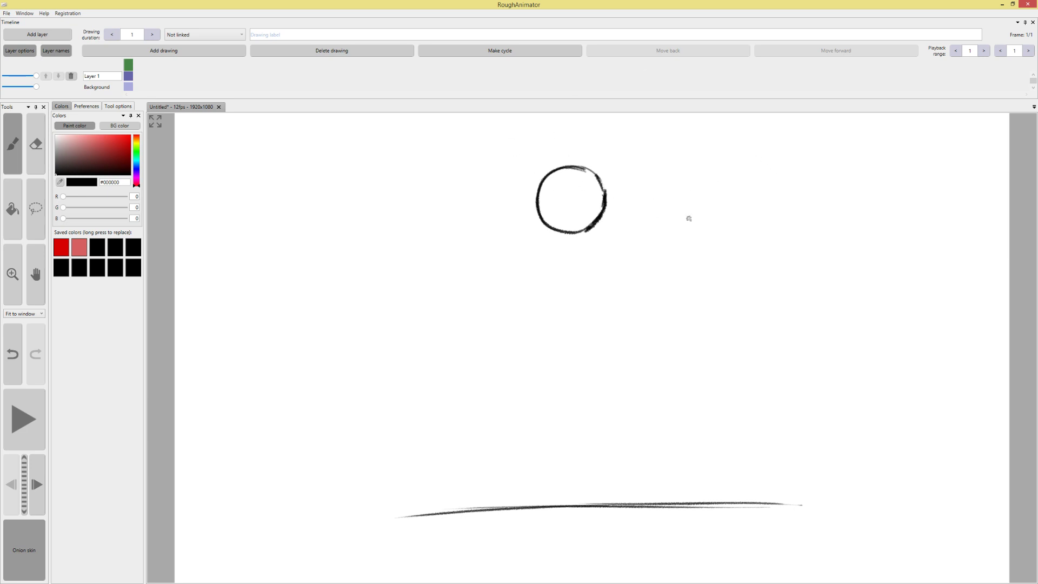
Sketch a second circle of similar size beside the ball and enclose it in a square box
mouse_move(713, 181)
left_mouse_down()
mouse_move(714, 220)
mouse_move(780, 170)
mouse_move(780, 227)
left_mouse_up()
mouse_move(722, 212)
left_mouse_down()
mouse_move(771, 233)
mouse_move(734, 234)
mouse_move(787, 223)
mouse_move(766, 230)
mouse_move(732, 180)
mouse_move(768, 182)
mouse_move(765, 228)
left_mouse_up()
mouse_move(739, 180)
left_mouse_down()
mouse_move(740, 240)
mouse_move(757, 239)
left_mouse_up()
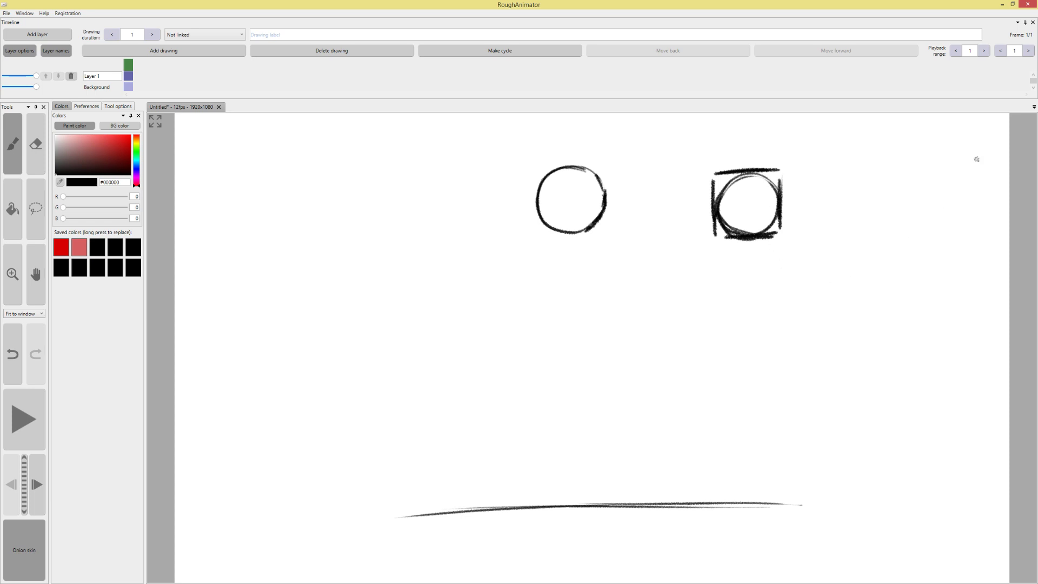
left_click_drag(781, 173, 782, 198)
mouse_move(717, 239)
left_mouse_down()
mouse_move(784, 236)
mouse_move(779, 214)
left_mouse_up()
mouse_move(779, 171)
left_mouse_down()
mouse_move(708, 171)
mouse_move(717, 201)
left_mouse_up()
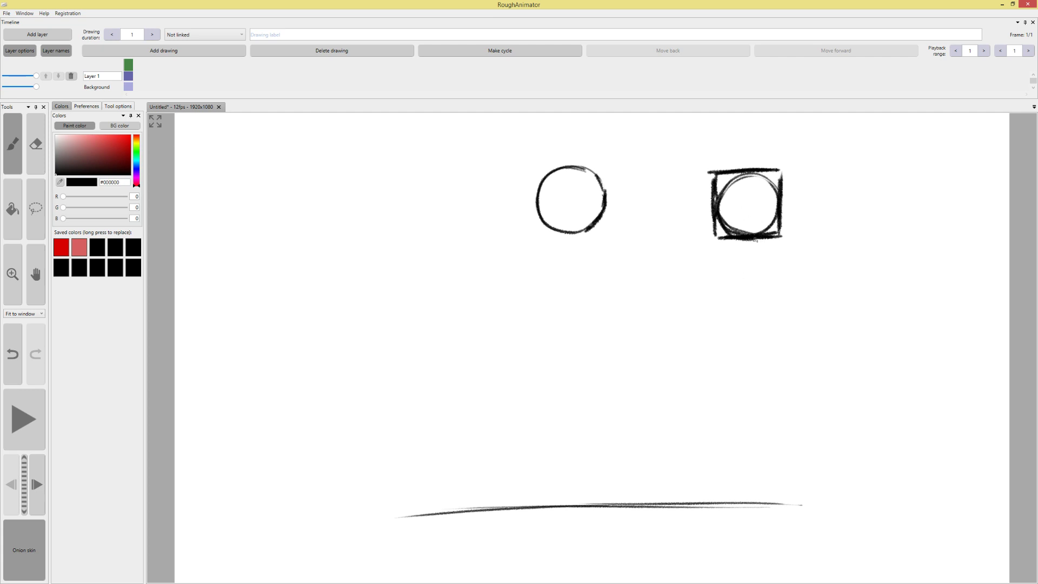
Undo all strokes of the boxed circle beside the ball
key("ctrl+z")
key("ctrl+z")
key("ctrl+z")
key("ctrl+z")
key("ctrl+z")
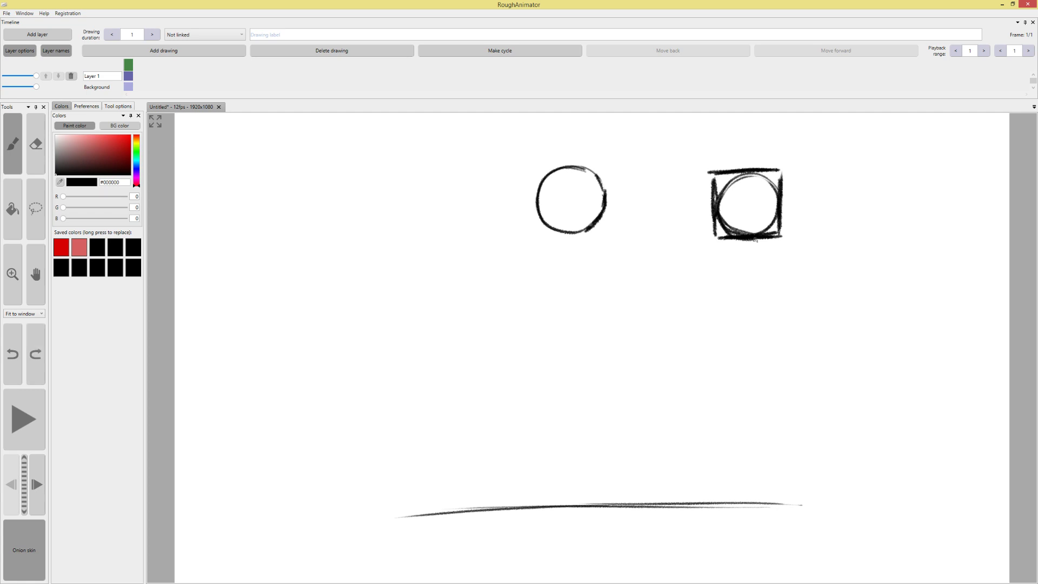
key("ctrl+z")
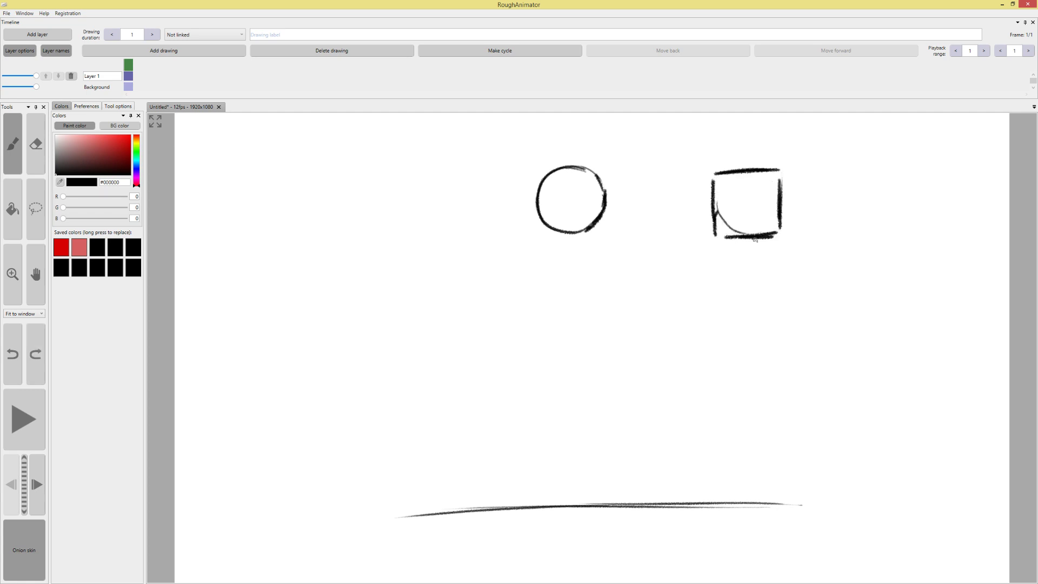
key("ctrl+z")
key("ctrl+z")
key("ctrl+z")
key("ctrl+z")
key("ctrl+z")
key("ctrl+z")
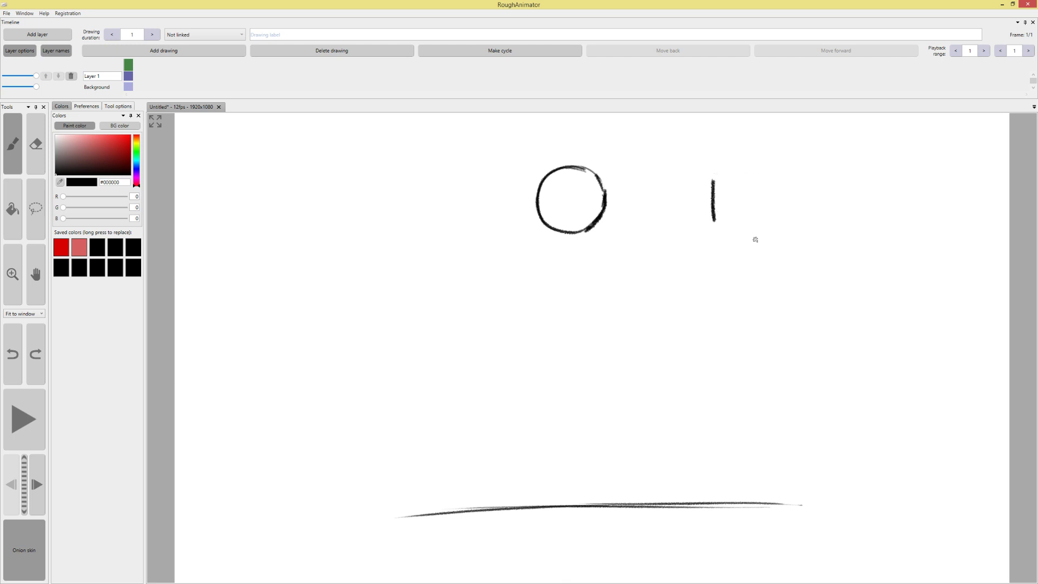
key("ctrl+z")
Sketch a downward arrow beside the ball and an upward arrow rising from the ground line
mouse_move(717, 227)
left_mouse_down()
mouse_move(718, 309)
mouse_move(717, 218)
mouse_move(719, 314)
mouse_move(733, 280)
left_mouse_up()
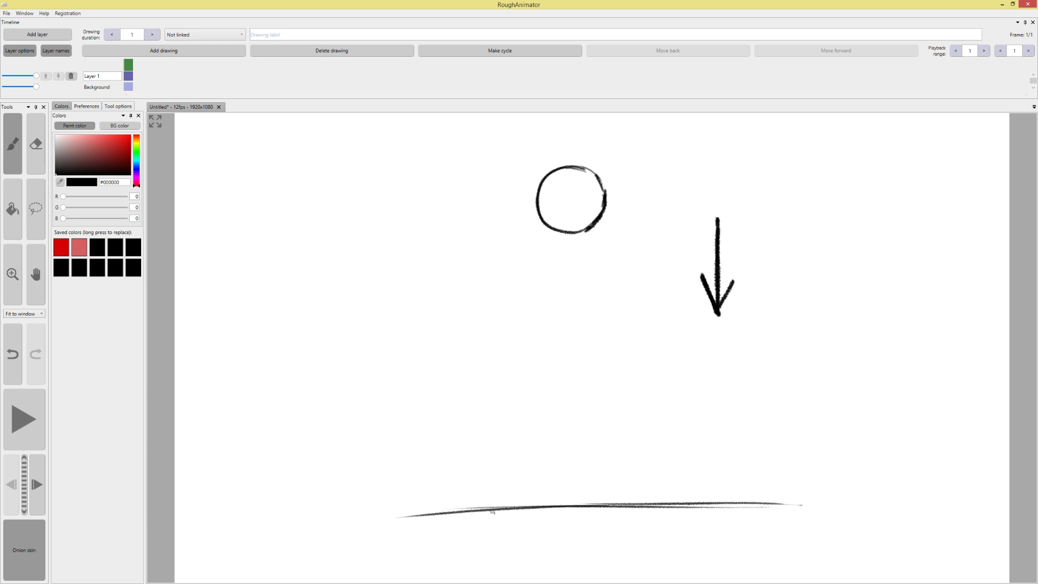
mouse_move(389, 518)
left_mouse_down()
mouse_move(808, 504)
mouse_move(748, 473)
mouse_move(749, 422)
mouse_move(737, 446)
mouse_move(762, 449)
left_mouse_up()
key("ctrl+z")
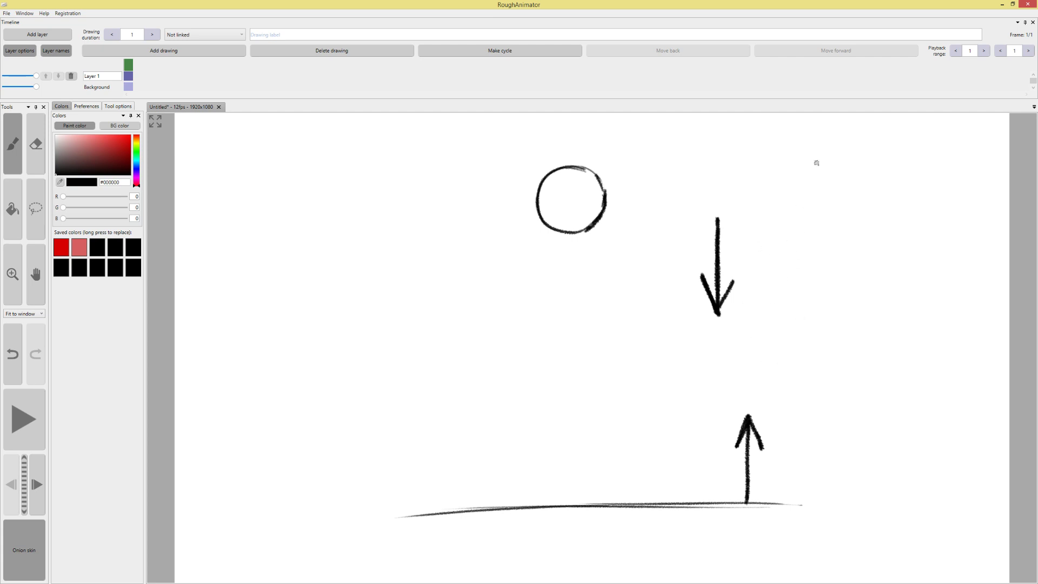
Undo the strokes of both direction arrows
key("ctrl+z")
key("ctrl+z")
key("ctrl+z")
key("ctrl+z")
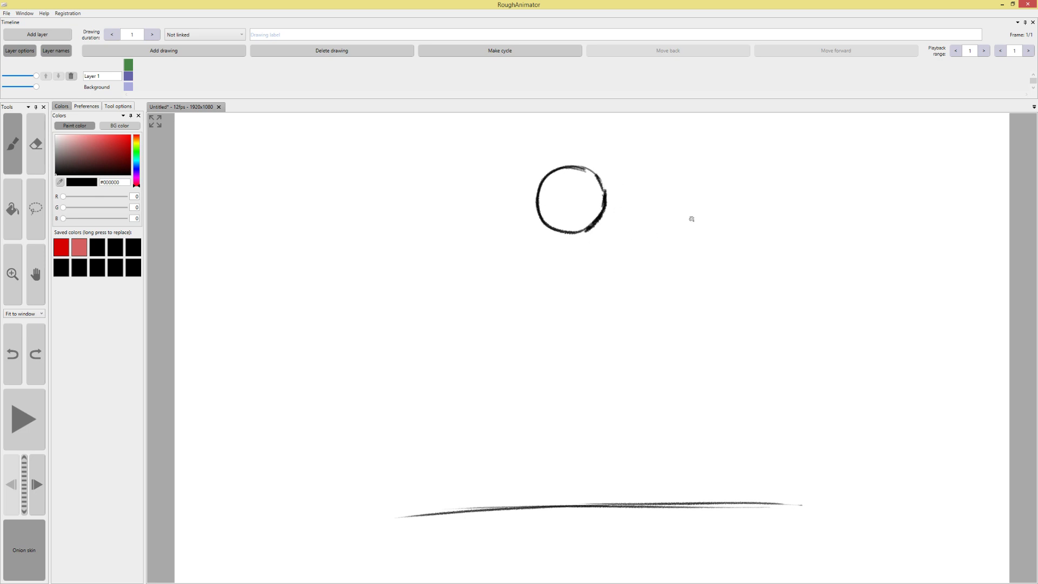
Add a second drawing after the first and draw the ball as a tall, stretched oval directly below the onion-skinned circle
left_click(194, 51)
left_click(195, 62)
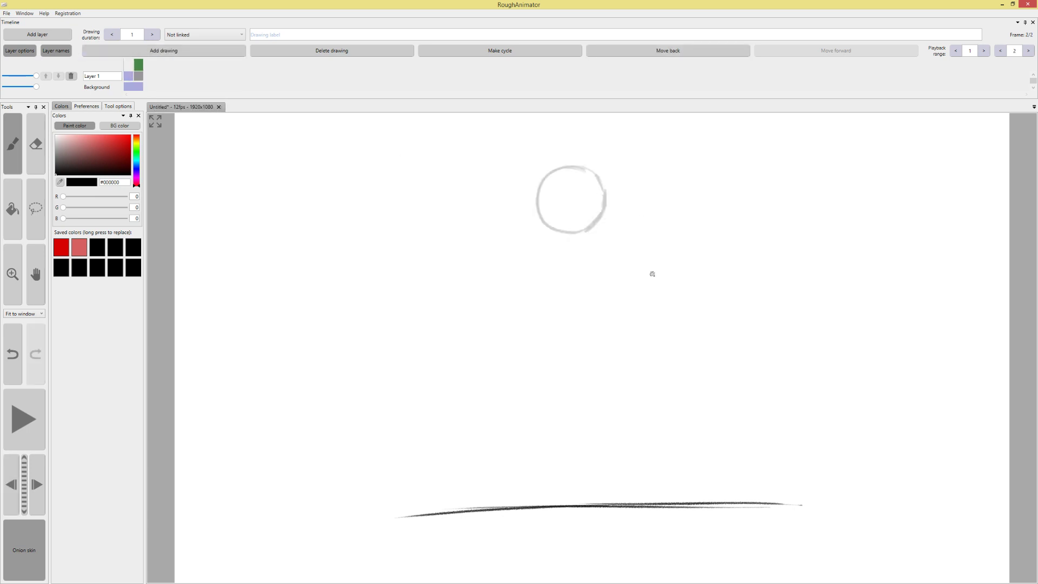
left_click_drag(563, 241, 563, 329)
key("ctrl+z")
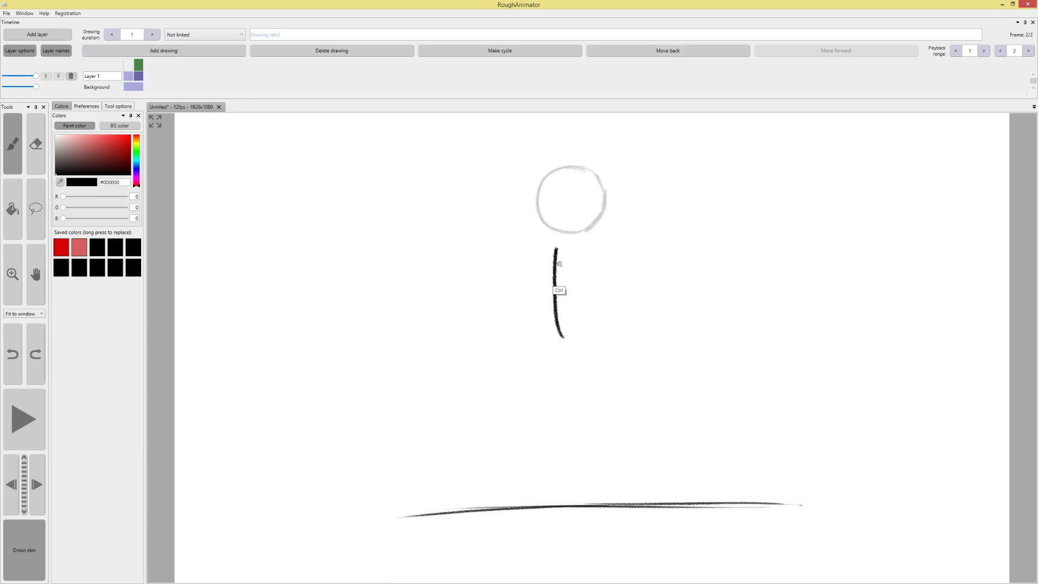
key("ctrl+z")
left_click_drag(568, 240, 566, 339)
mouse_move(558, 260)
left_mouse_down()
mouse_move(579, 330)
mouse_move(565, 316)
mouse_move(583, 352)
left_mouse_up()
mouse_move(591, 326)
left_mouse_down()
mouse_move(582, 353)
mouse_move(594, 281)
mouse_move(583, 244)
mouse_move(558, 253)
mouse_move(595, 239)
left_mouse_up()
Sketch a tight rectangular box around the stretched oval, redoing its uneven sides
left_click_drag(596, 243, 597, 343)
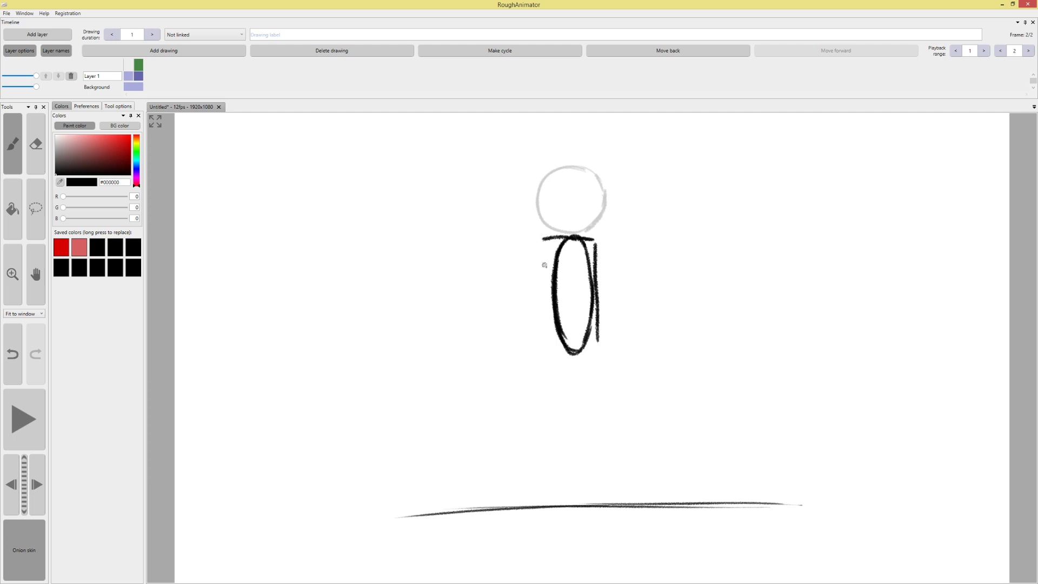
mouse_move(544, 239)
left_mouse_down()
mouse_move(550, 346)
mouse_move(572, 359)
mouse_move(599, 346)
mouse_move(597, 321)
left_mouse_up()
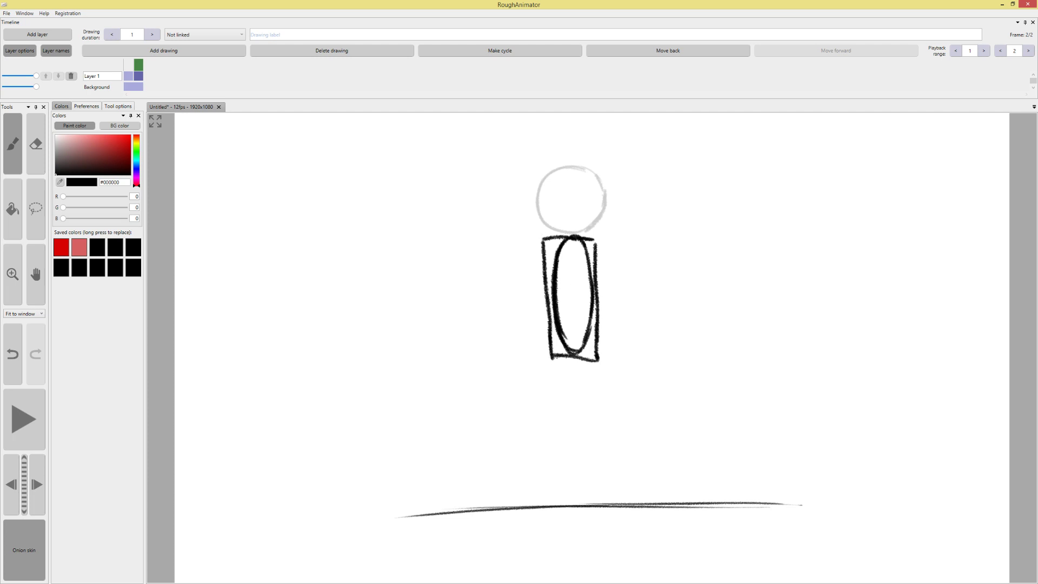
key("ctrl+z")
key("ctrl+z")
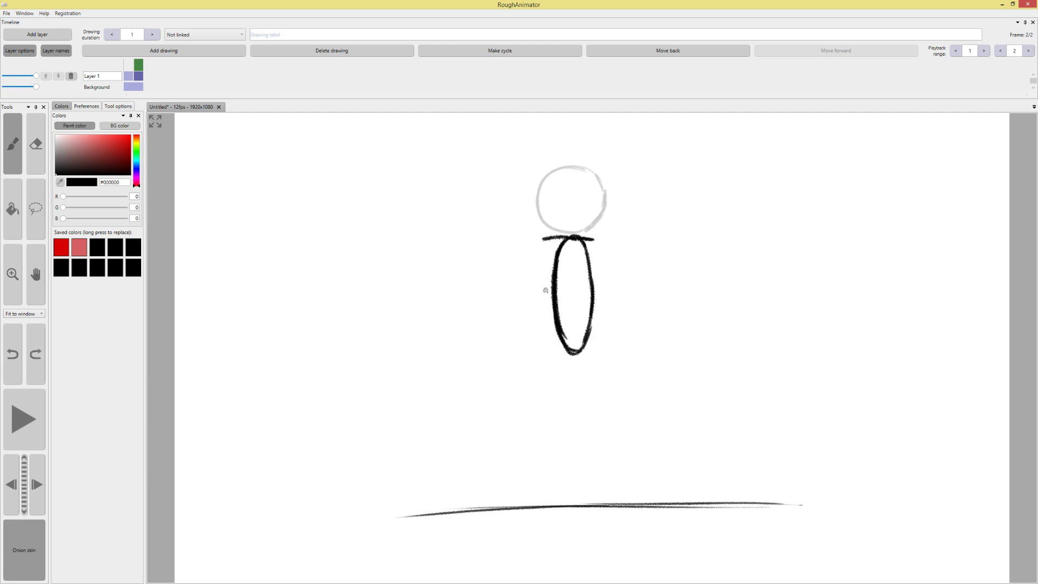
left_click_drag(547, 247, 547, 357)
key("ctrl+z")
left_click_drag(548, 239, 548, 326)
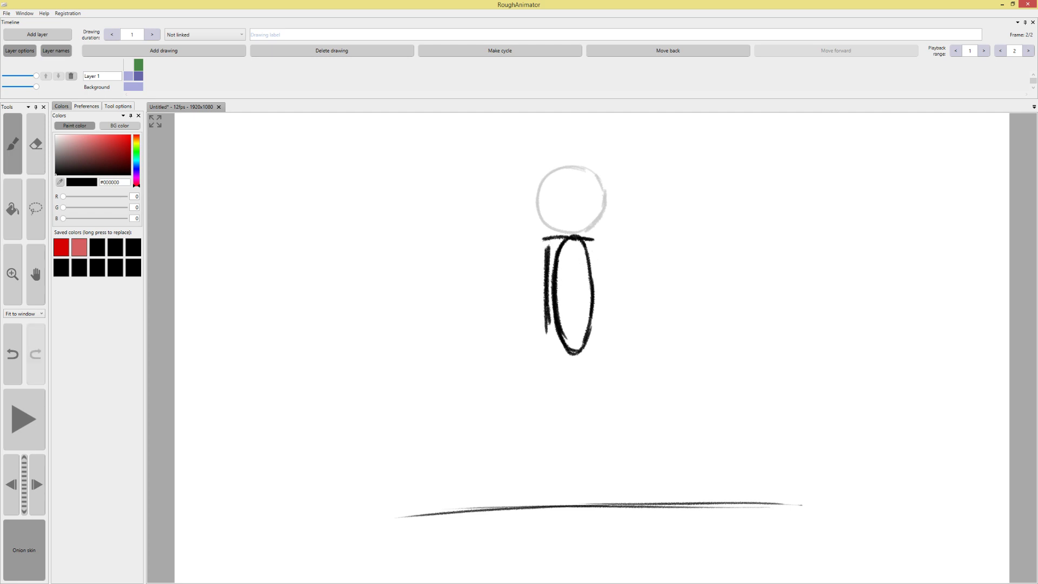
key("ctrl+z")
key("ctrl+z")
left_click_drag(548, 245, 551, 352)
mouse_move(596, 250)
left_mouse_down()
mouse_move(594, 363)
mouse_move(600, 353)
left_mouse_up()
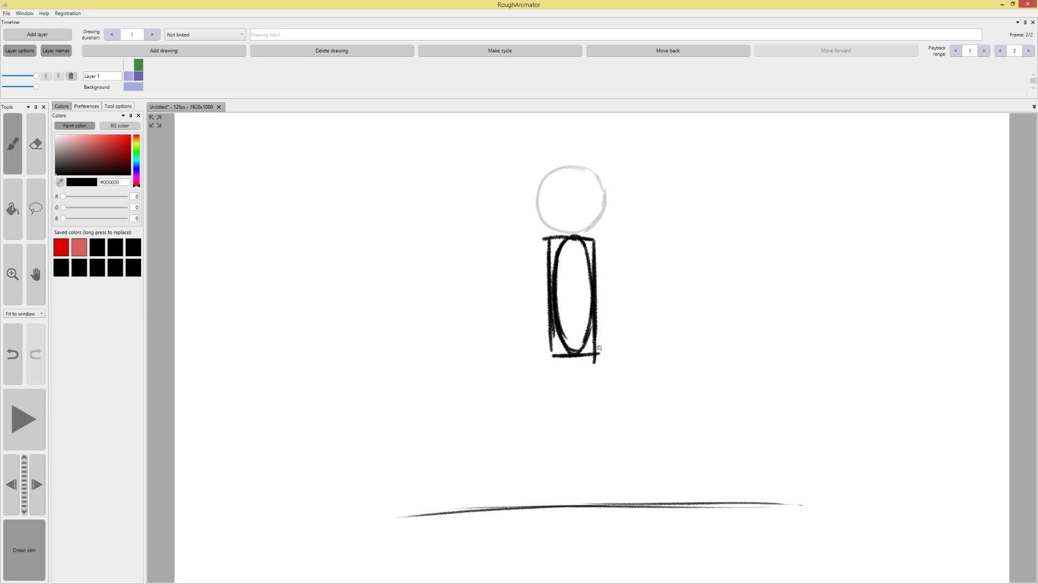
Sketch a square box around the onion-skinned circle for comparison with the boxed oval
mouse_move(539, 238)
left_mouse_down()
mouse_move(539, 161)
mouse_move(537, 229)
left_mouse_up()
mouse_move(545, 166)
left_mouse_down()
mouse_move(599, 168)
mouse_move(606, 227)
left_mouse_up()
left_click_drag(538, 234, 609, 231)
Undo the comparison boxes around the circle and the stretched oval, keeping the oval itself
key("ctrl+z")
key("ctrl+z")
key("ctrl+z")
key("ctrl+z")
key("ctrl+z")
key("ctrl+z")
key("ctrl+z")
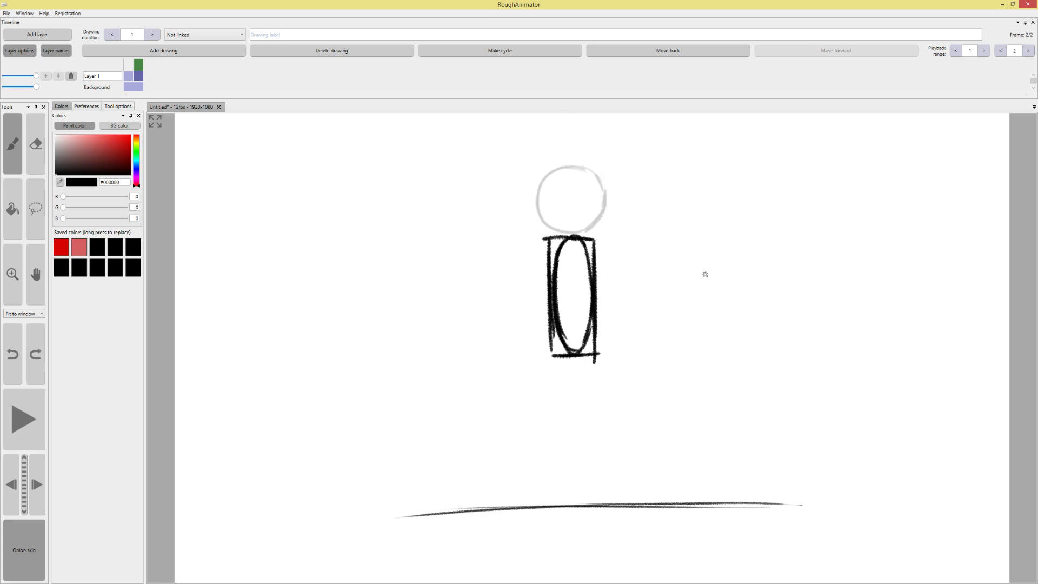
key("ctrl+z")
key("ctrl+z")
key("ctrl+z")
key("ctrl+z")
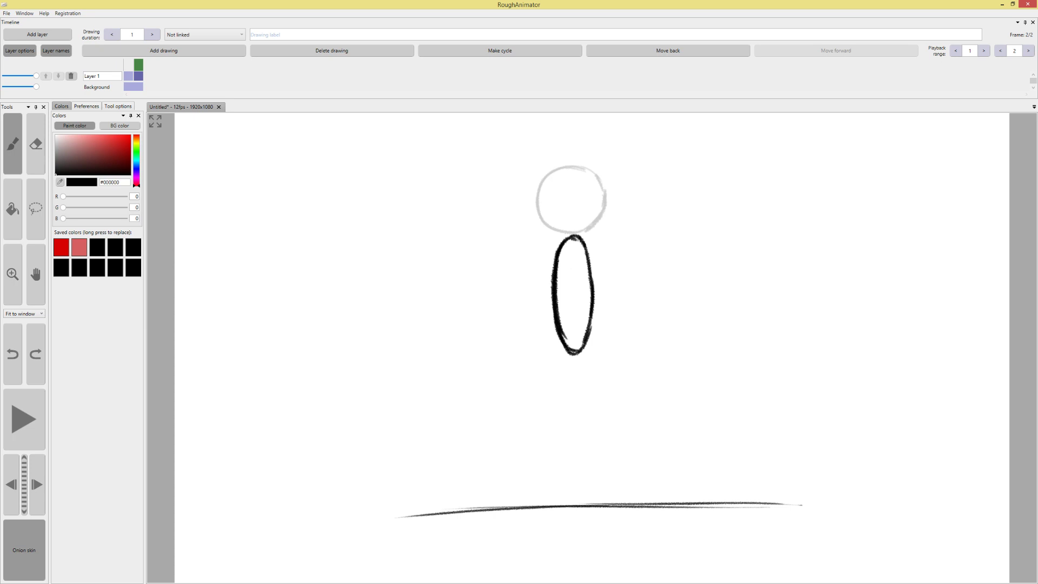
Add a third drawing after the second and draw a longer, narrower oval reaching down to just above the ground line
left_click(167, 54)
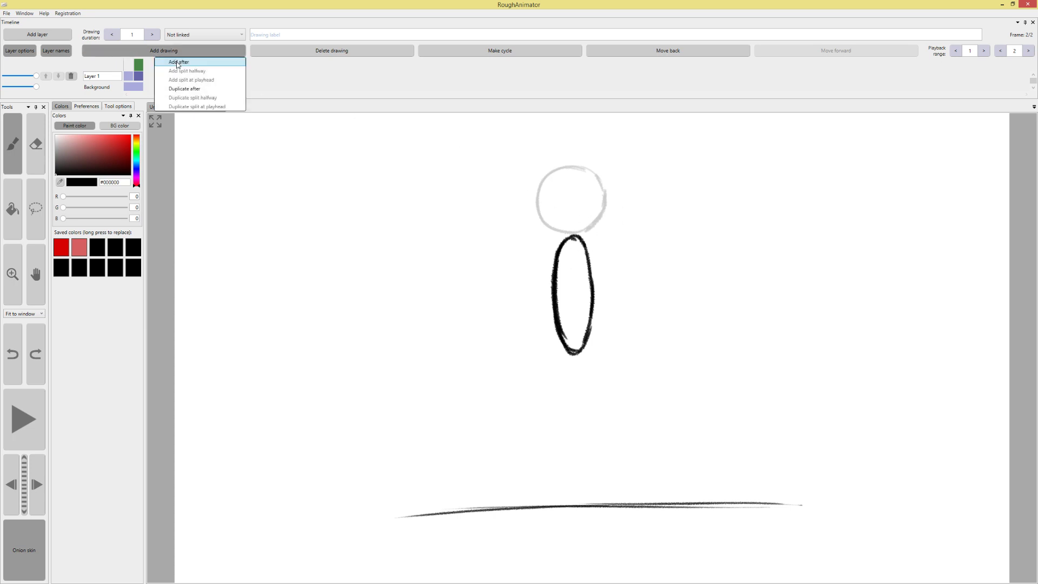
left_click(178, 64)
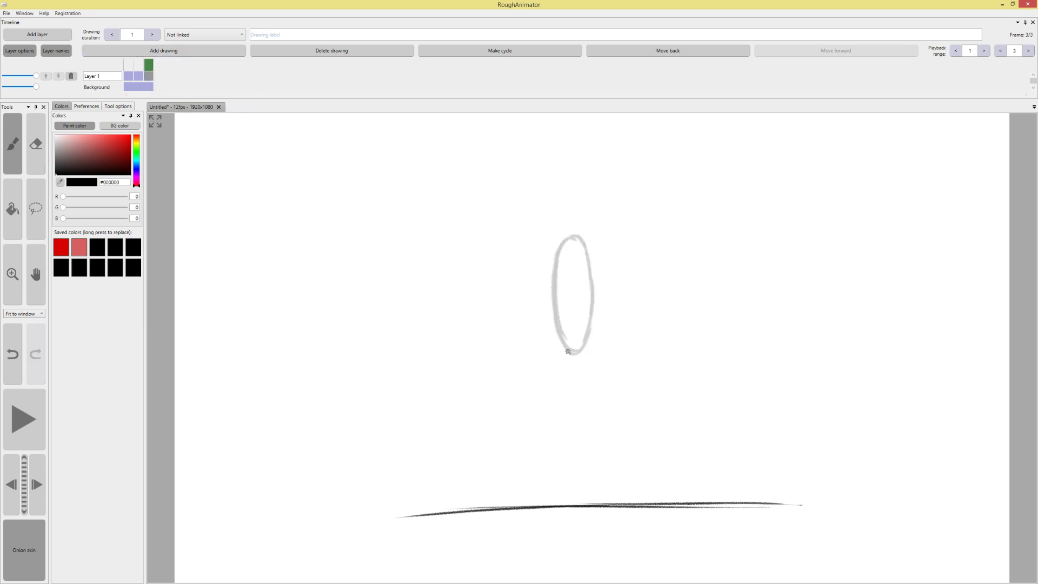
mouse_move(564, 363)
left_mouse_down()
mouse_move(570, 468)
mouse_move(569, 412)
mouse_move(581, 476)
mouse_move(577, 333)
mouse_move(562, 395)
mouse_move(581, 337)
left_mouse_up()
left_click_drag(585, 389, 575, 336)
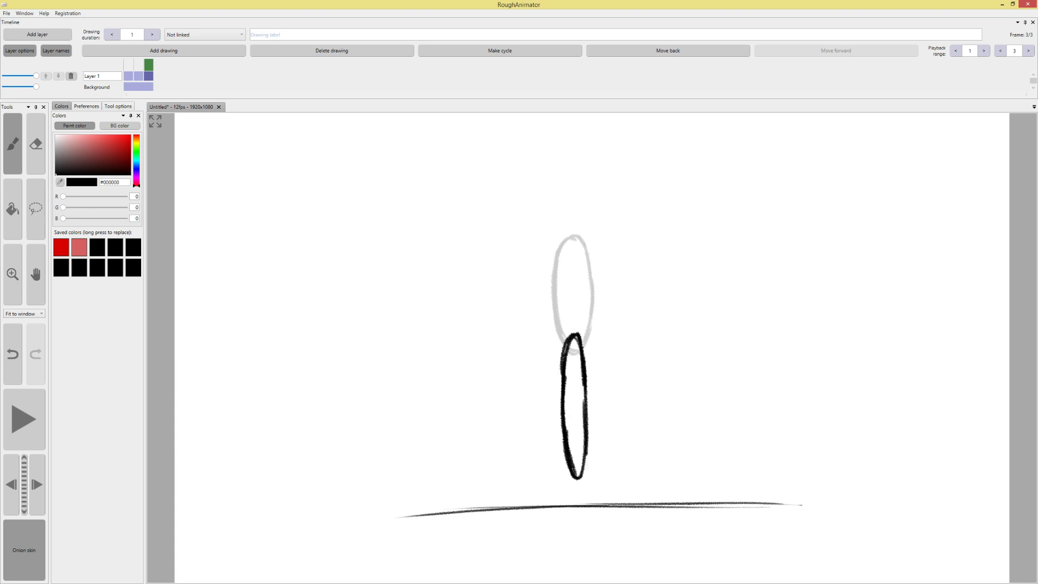
Add a fourth drawing after the third and draw the ball squashed into a wide, flat oval resting on the ground line
left_click(139, 70)
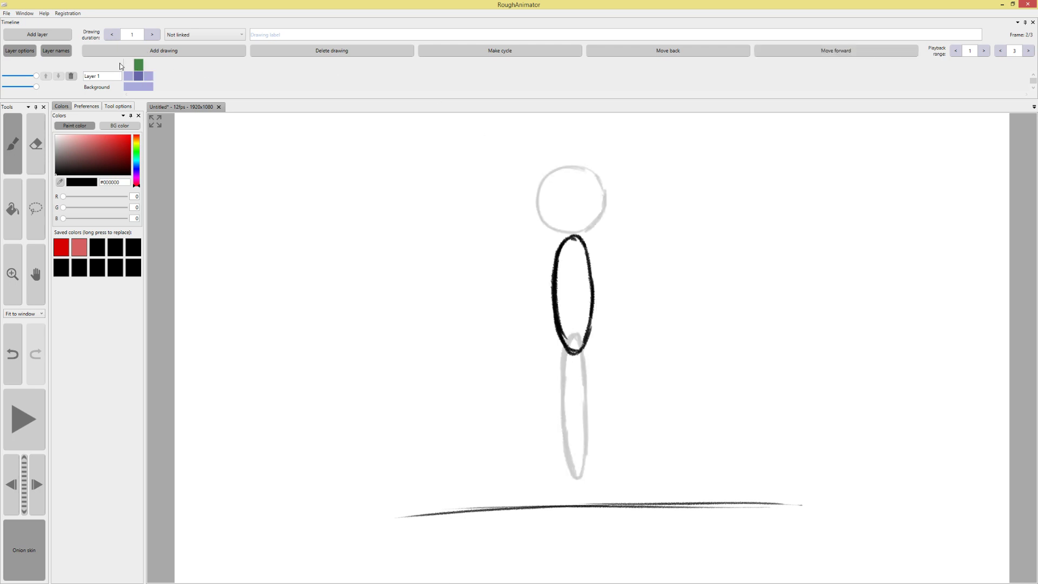
left_click(150, 71)
left_click(172, 52)
left_click(175, 53)
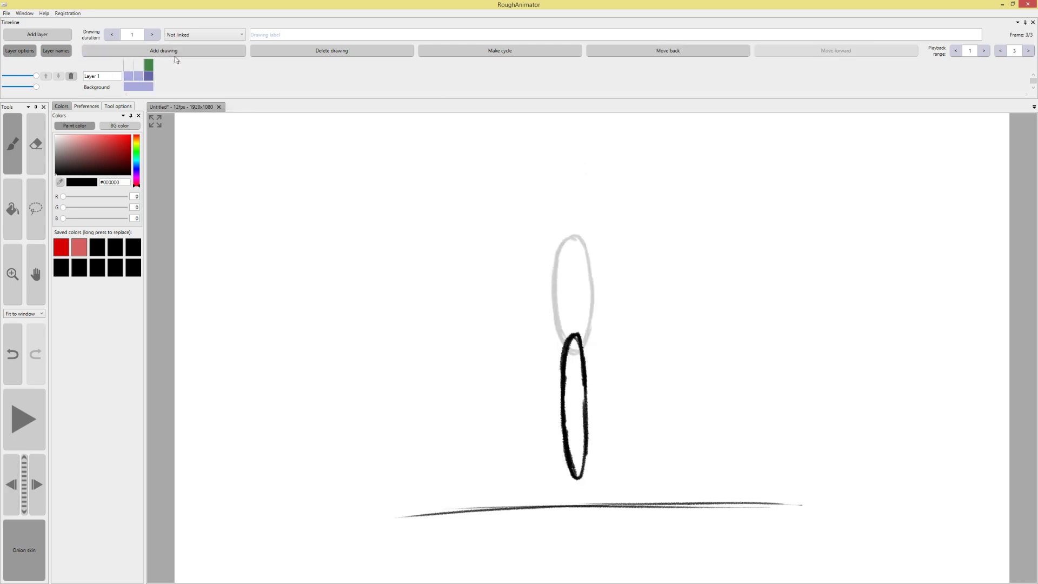
left_click(174, 54)
left_click(177, 62)
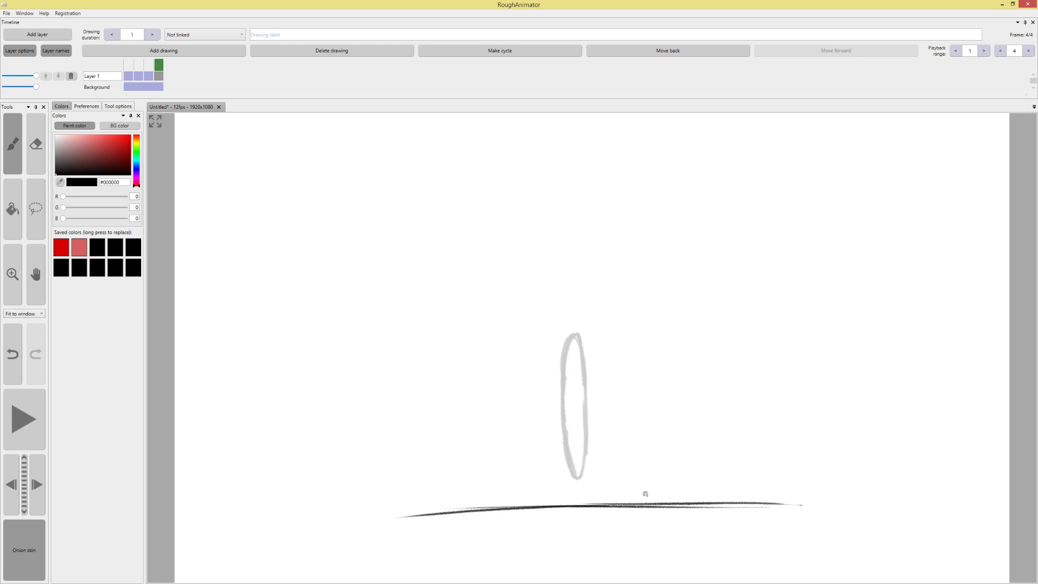
mouse_move(633, 490)
left_mouse_down()
mouse_move(544, 486)
mouse_move(581, 505)
mouse_move(500, 503)
mouse_move(595, 492)
mouse_move(566, 492)
mouse_move(654, 503)
mouse_move(528, 490)
mouse_move(492, 497)
mouse_move(502, 510)
mouse_move(546, 505)
left_mouse_up()
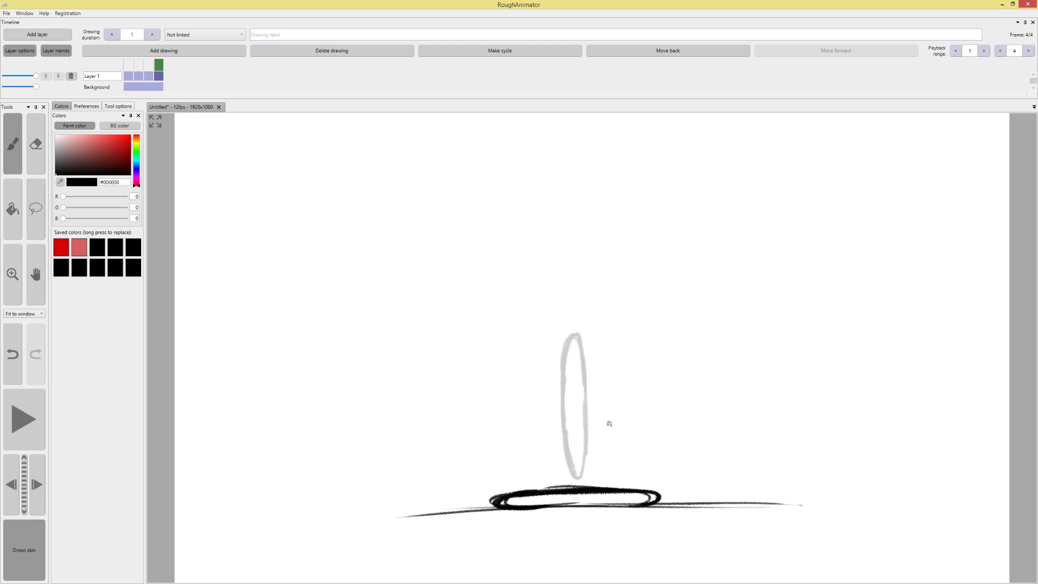
Sketch comparison brackets around the onion-skinned tall oval and the squashed oval, and undo them
mouse_move(589, 331)
left_mouse_down()
mouse_move(608, 414)
mouse_move(609, 466)
mouse_move(587, 472)
left_mouse_up()
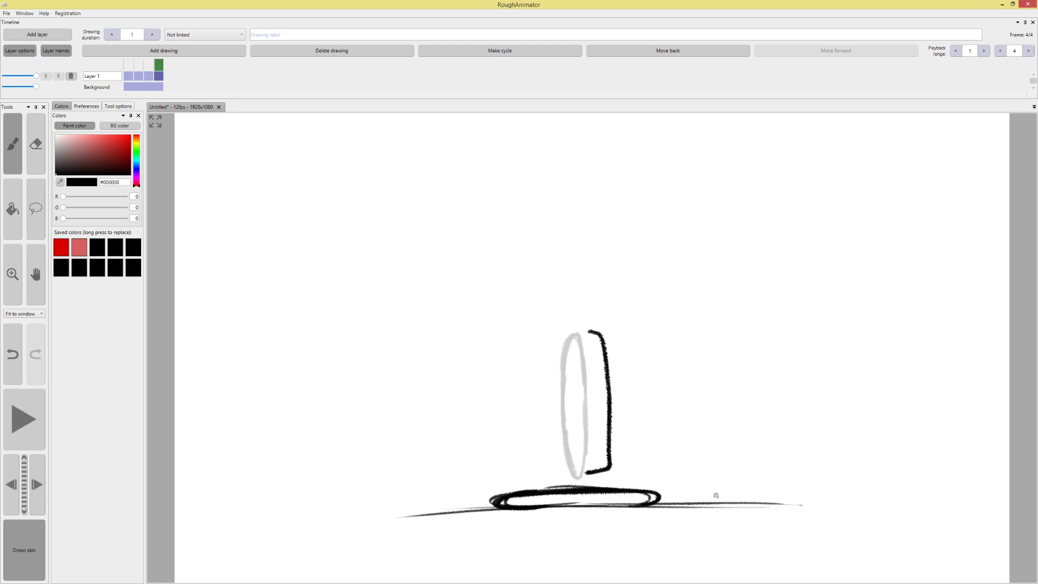
mouse_move(480, 482)
left_mouse_down()
mouse_move(682, 471)
mouse_move(670, 498)
left_mouse_up()
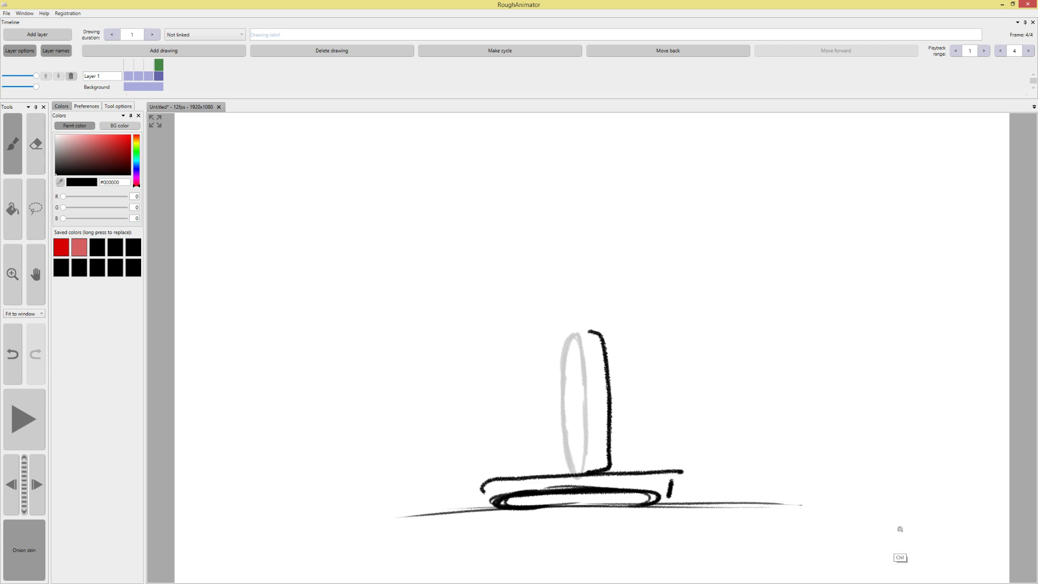
key("ctrl+z")
key("ctrl+z")
key("ctrl+z")
key("ctrl+z")
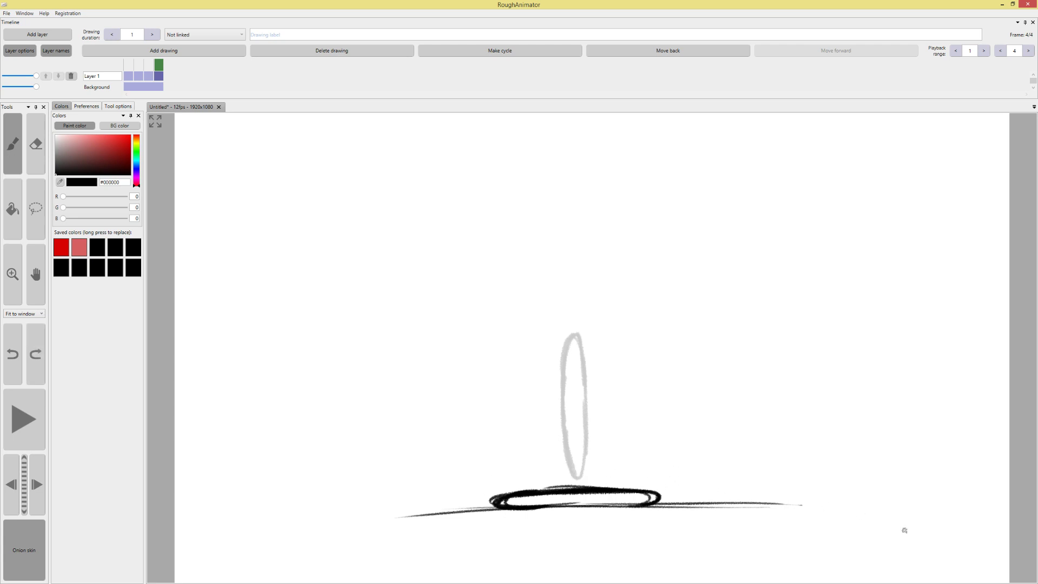
Add a fifth drawing after the fourth and draw an even flatter, wider oval resting on the ground line
mouse_move(155, 66)
left_mouse_down()
mouse_move(138, 76)
mouse_move(165, 76)
left_mouse_up()
right_click(164, 75)
left_click(184, 65)
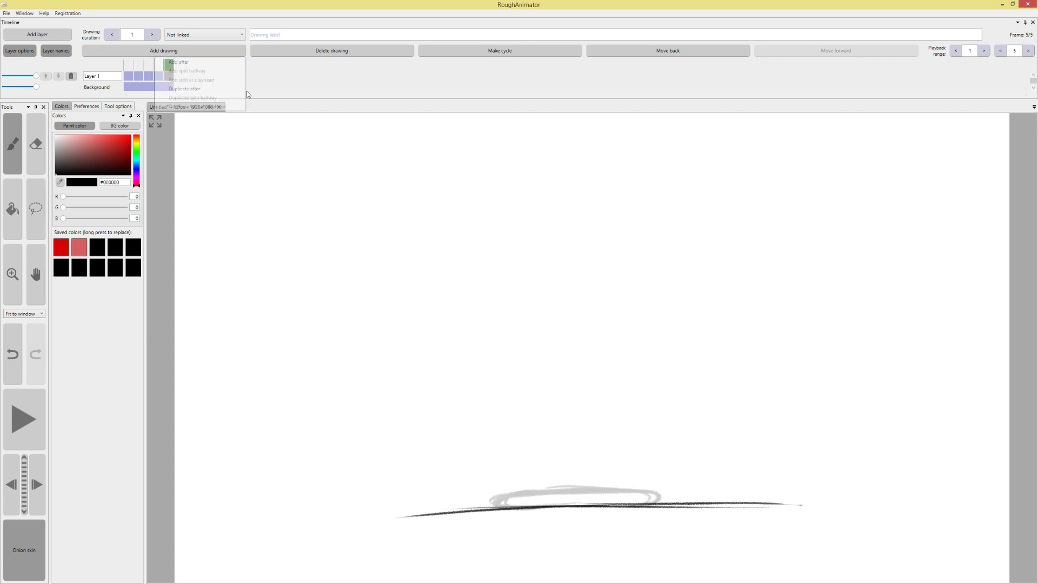
mouse_move(510, 497)
left_mouse_down()
mouse_move(478, 508)
mouse_move(564, 501)
left_mouse_up()
key("ctrl+z")
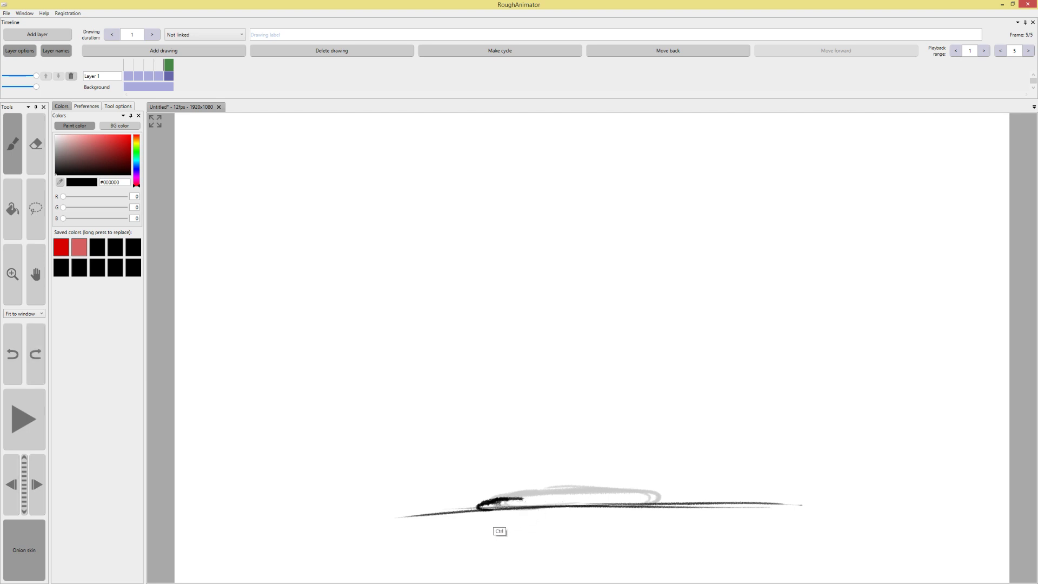
mouse_move(478, 504)
left_mouse_down()
mouse_move(674, 503)
mouse_move(592, 507)
left_mouse_up()
mouse_move(167, 67)
left_mouse_down()
mouse_move(130, 67)
mouse_move(170, 77)
left_mouse_up()
Add a sixth drawing after the fifth and draw a long, narrow oval rising well above the ground line
left_click(178, 65)
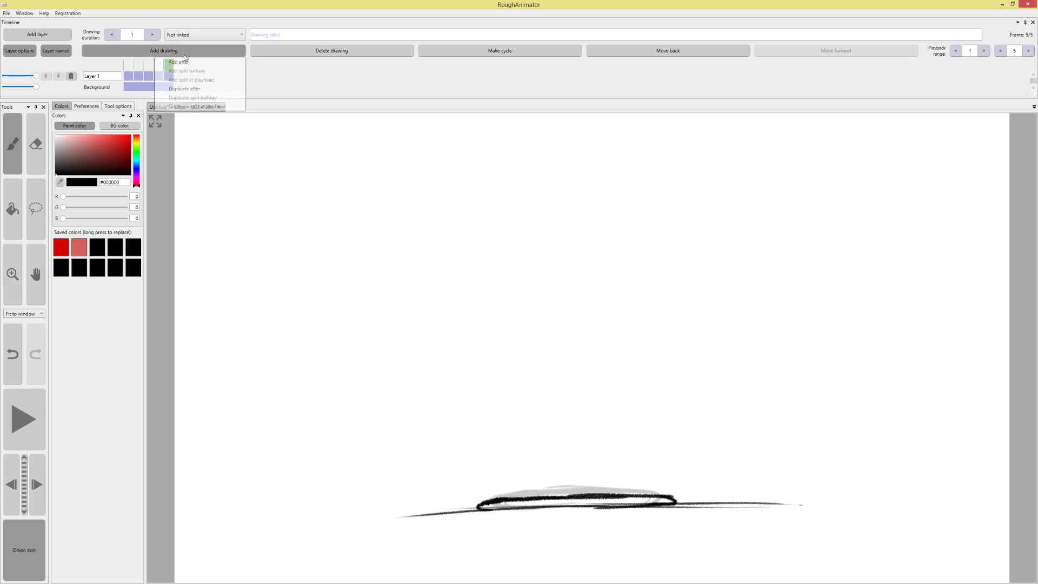
mouse_move(740, 502)
left_mouse_down()
mouse_move(737, 381)
mouse_move(725, 393)
mouse_move(754, 411)
left_mouse_up()
key("ctrl+z")
mouse_move(558, 343)
left_mouse_down()
mouse_move(570, 463)
mouse_move(556, 446)
mouse_move(576, 331)
mouse_move(560, 397)
left_mouse_up()
key("ctrl+z")
key("ctrl+z")
key("ctrl+z")
key("ctrl+z")
mouse_move(558, 317)
left_mouse_down()
mouse_move(568, 433)
mouse_move(575, 301)
mouse_move(559, 296)
mouse_move(574, 325)
mouse_move(573, 437)
mouse_move(561, 412)
left_mouse_up()
mouse_move(180, 69)
left_mouse_down()
mouse_move(149, 70)
mouse_move(180, 73)
left_mouse_up()
Lasso the narrow oval in the sixth drawing and shift it slightly to the right
left_click(45, 214)
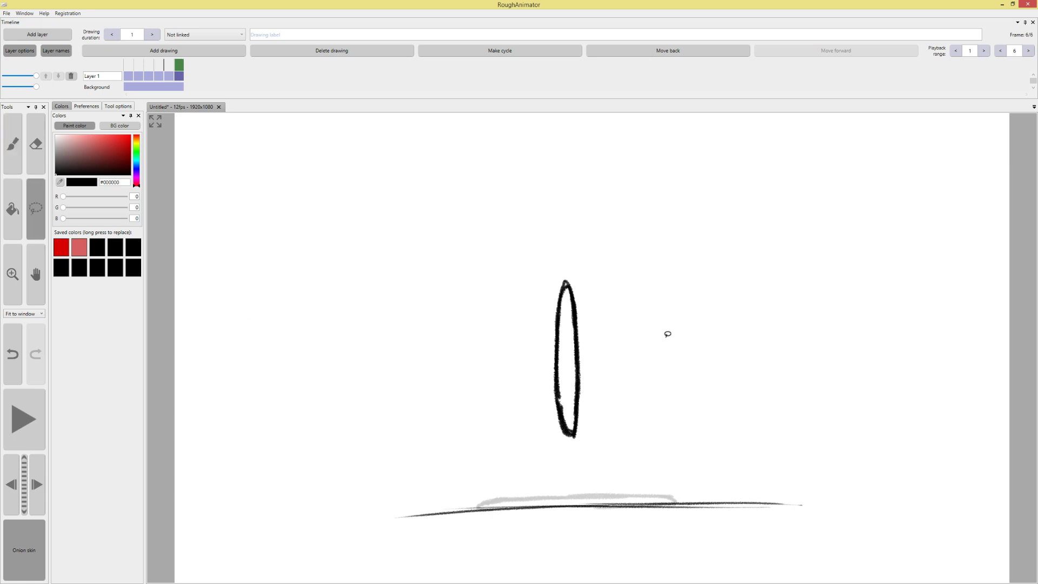
mouse_move(667, 331)
left_mouse_down()
mouse_move(495, 370)
mouse_move(627, 428)
mouse_move(611, 396)
left_mouse_up()
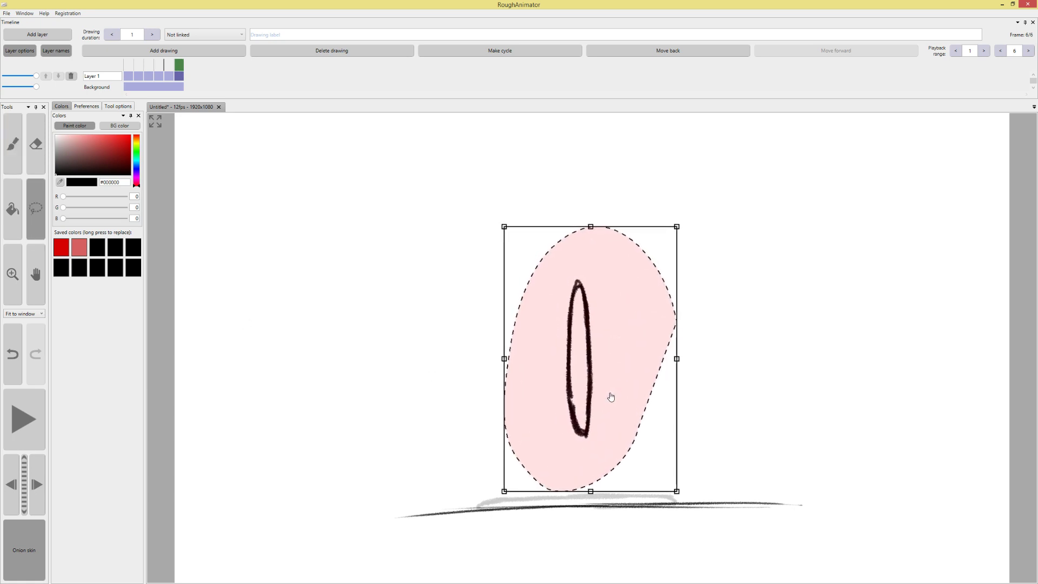
key("b")
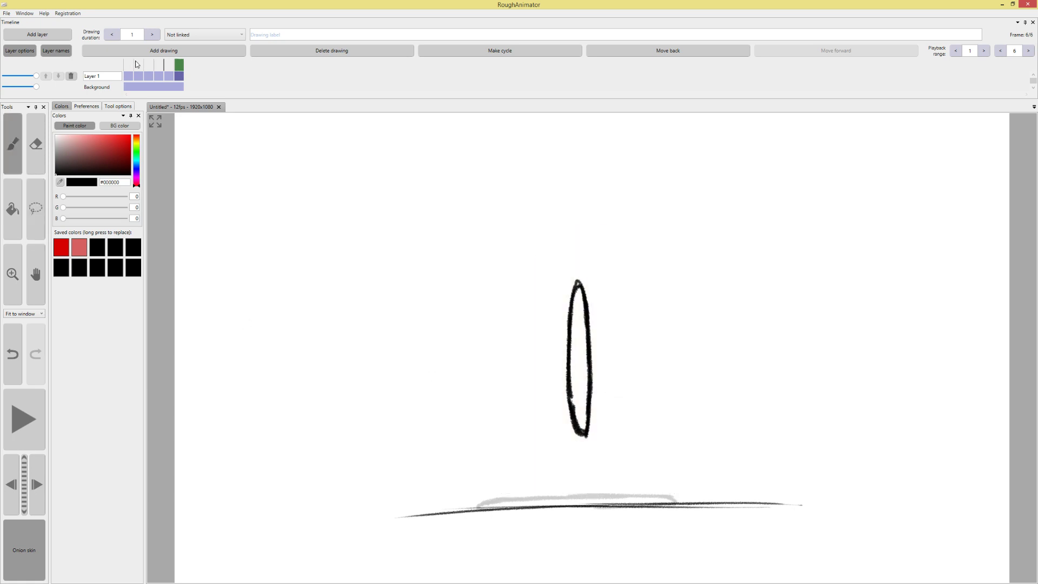
left_click_drag(136, 64, 179, 74)
left_click_drag(619, 292, 521, 417)
key("ctrl+z")
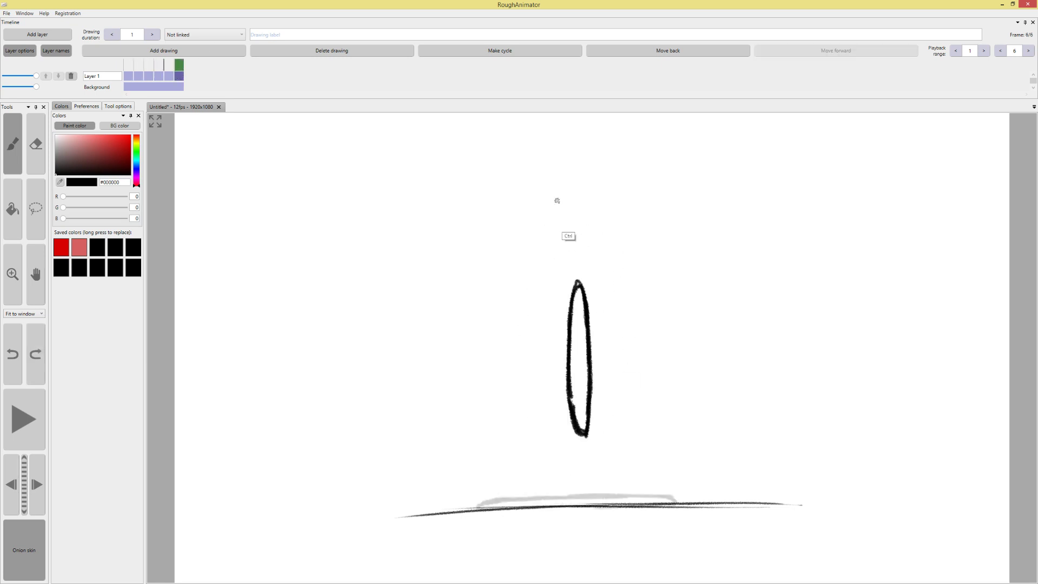
Add a seventh drawing after the sixth and draw a shorter, wider oval overlapping the top of the onion-skinned narrow oval
left_click(193, 54)
left_click(180, 63)
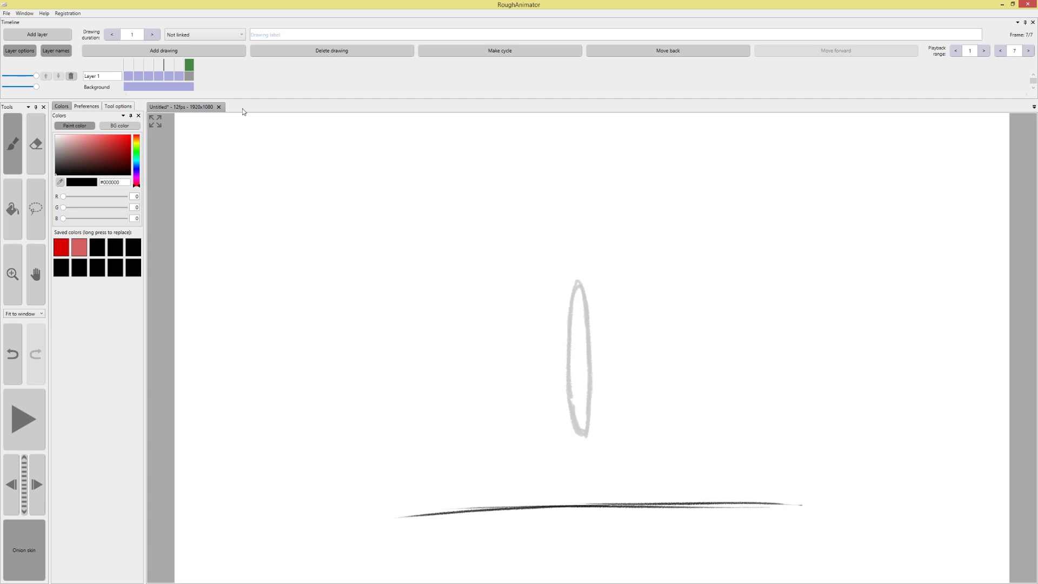
left_click_drag(575, 218, 562, 291)
key("ctrl+z")
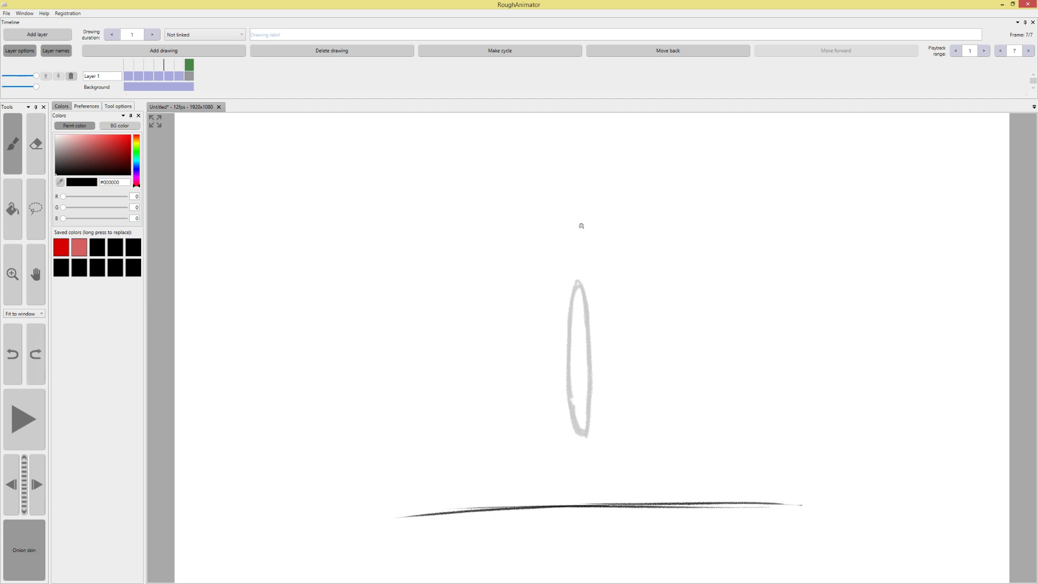
mouse_move(570, 217)
left_mouse_down()
mouse_move(562, 292)
mouse_move(585, 303)
left_mouse_up()
mouse_move(553, 259)
left_mouse_down()
mouse_move(593, 287)
mouse_move(602, 242)
left_mouse_up()
mouse_move(604, 287)
left_mouse_down()
mouse_move(592, 225)
mouse_move(560, 226)
mouse_move(590, 222)
mouse_move(601, 246)
left_mouse_up()
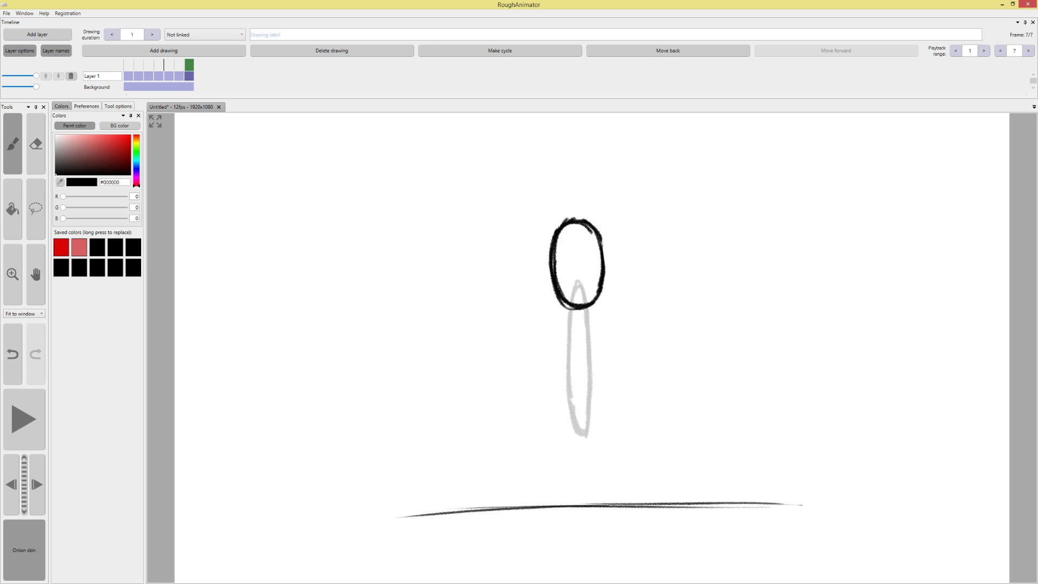
Copy the circle from the first drawing and paste it into a new eighth drawing added after the seventh
left_click(130, 64)
left_click(35, 211)
mouse_move(485, 297)
left_mouse_down()
mouse_move(608, 257)
mouse_move(606, 277)
left_mouse_up()
left_click(189, 64)
left_click(184, 50)
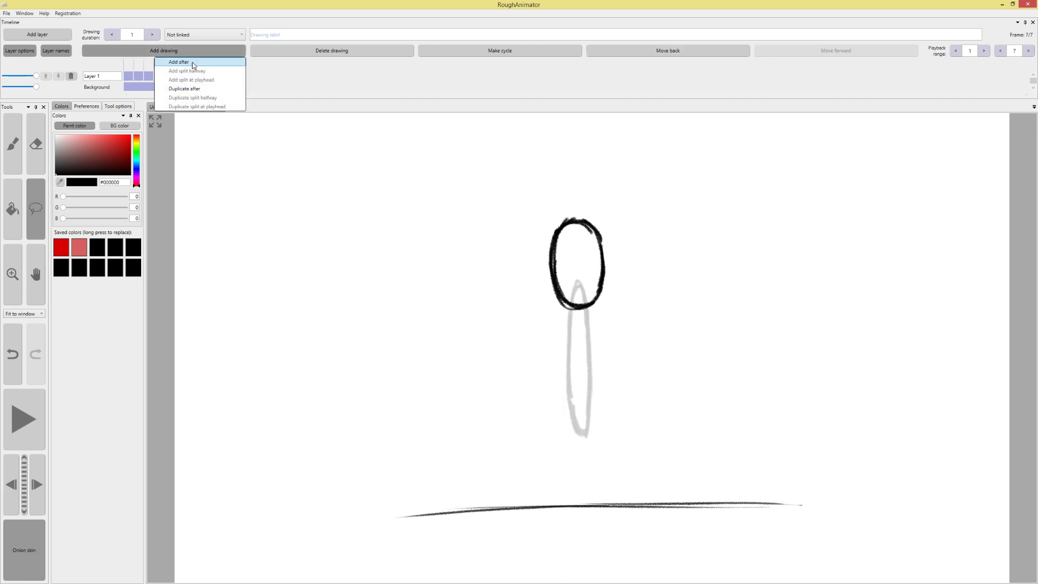
left_click(192, 63)
key("ctrl+v")
left_click(707, 260)
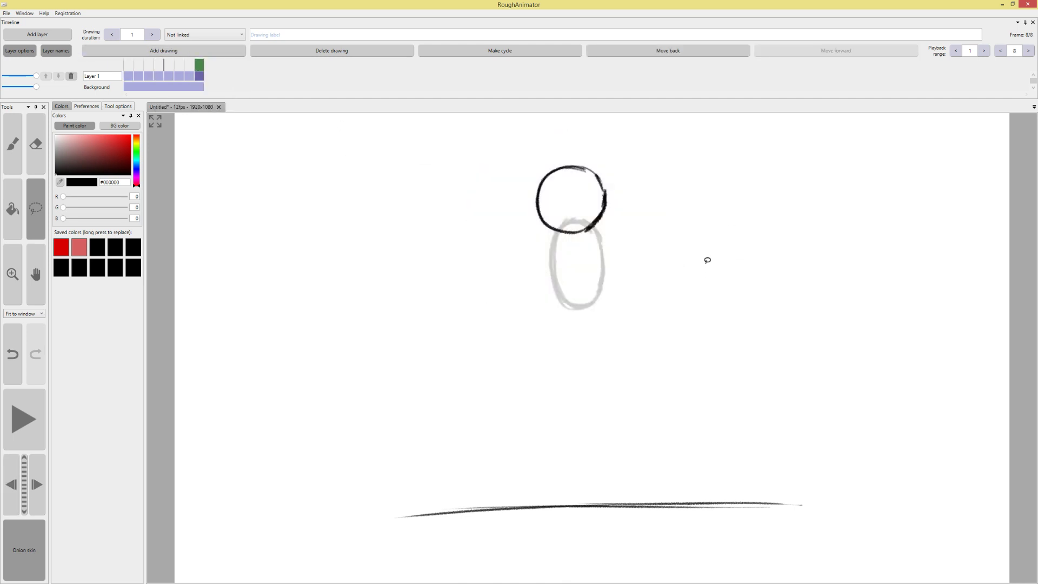
Shift the ovals in the seventh and sixth drawings slightly left to line them up under the circle
left_click(189, 65)
mouse_move(627, 263)
left_mouse_down()
mouse_move(514, 281)
mouse_move(628, 268)
mouse_move(590, 241)
left_mouse_up()
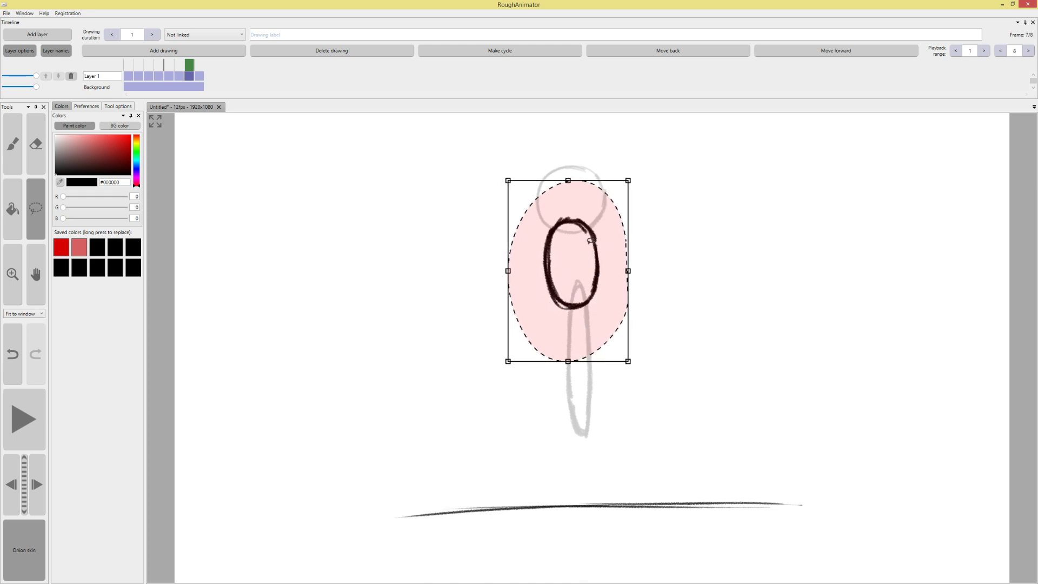
left_click(179, 65)
mouse_move(631, 312)
left_mouse_down()
mouse_move(527, 332)
mouse_move(653, 345)
mouse_move(587, 343)
left_mouse_up()
left_click(682, 280)
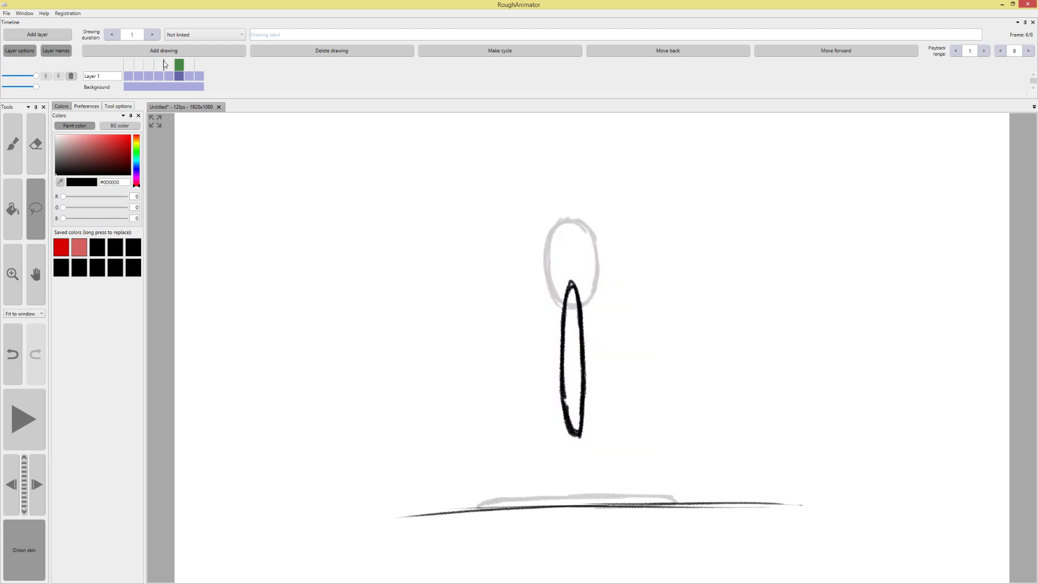
Scrub through the frames and play the bounce animation to review its motion
left_click_drag(165, 69, 203, 73)
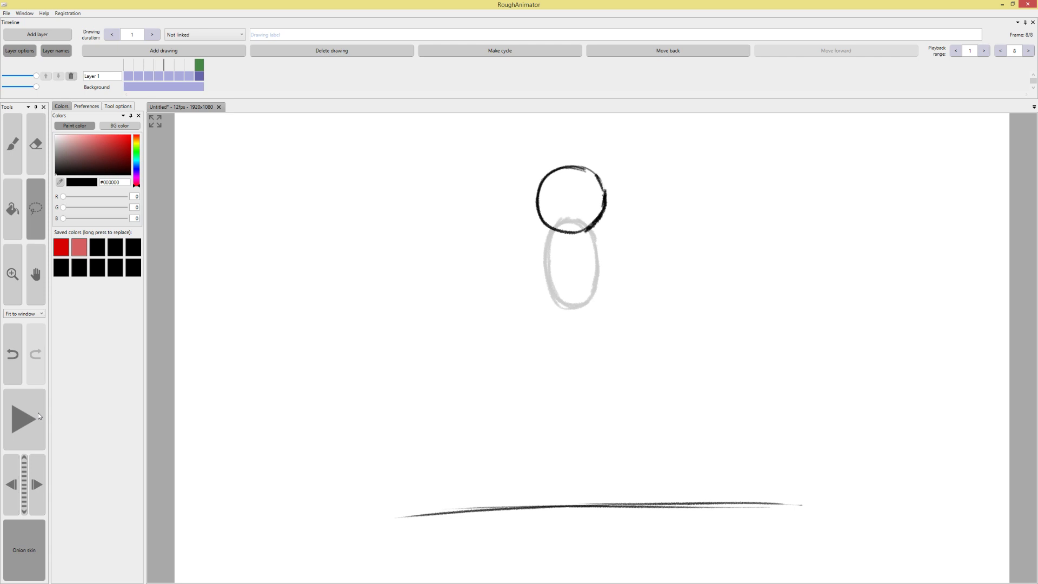
left_click(23, 422)
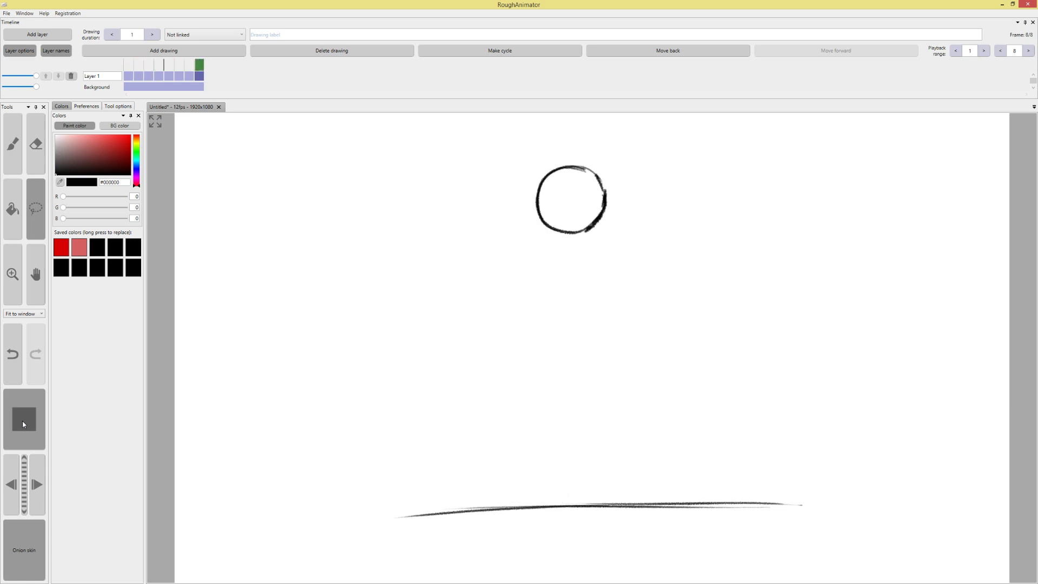
left_click(7, 429)
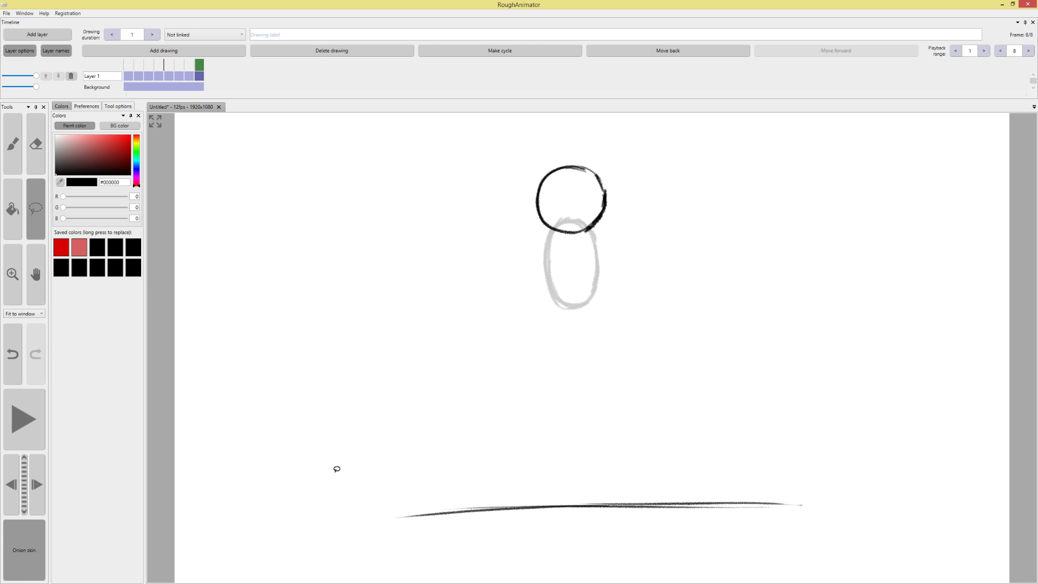
Sketch a trial bounce path of shrinking arcs with the brush in the empty area beside the ball, and undo it
left_click(14, 149)
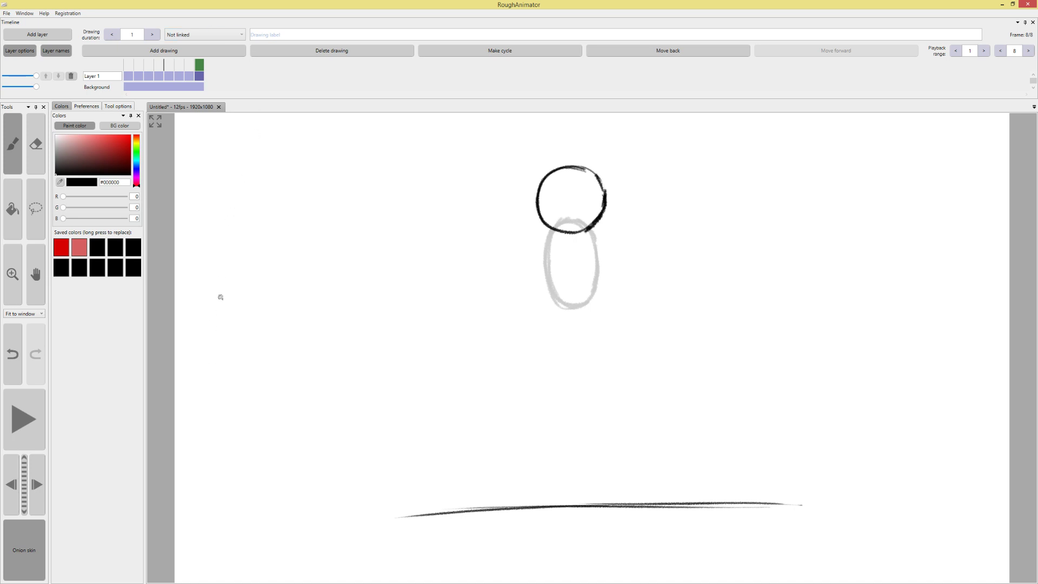
mouse_move(206, 360)
left_mouse_down()
mouse_move(206, 339)
mouse_move(287, 284)
mouse_move(304, 351)
mouse_move(325, 334)
mouse_move(337, 358)
mouse_move(352, 347)
mouse_move(378, 355)
left_mouse_up()
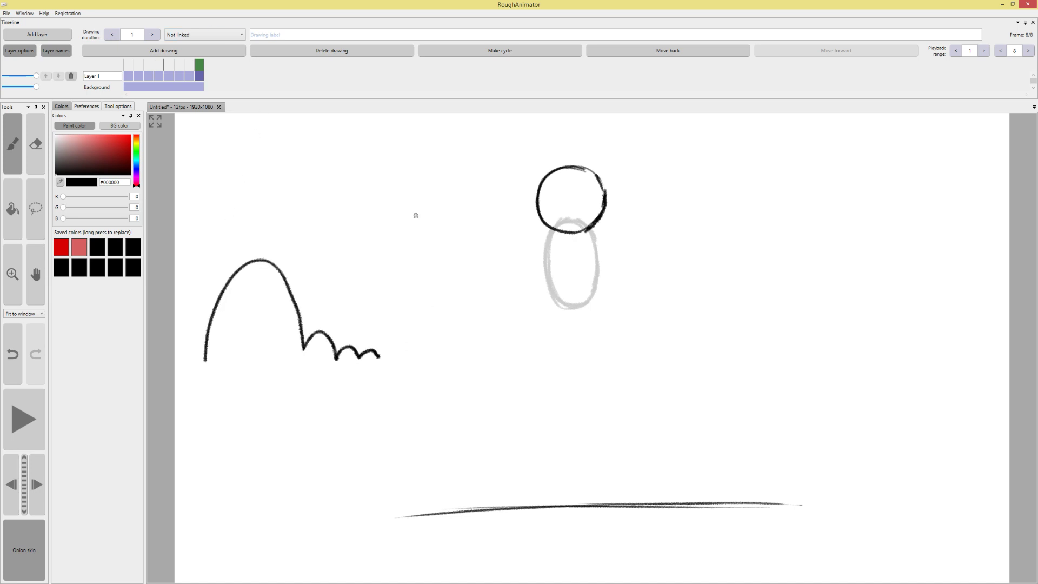
key("ctrl+z")
key("ctrl+z")
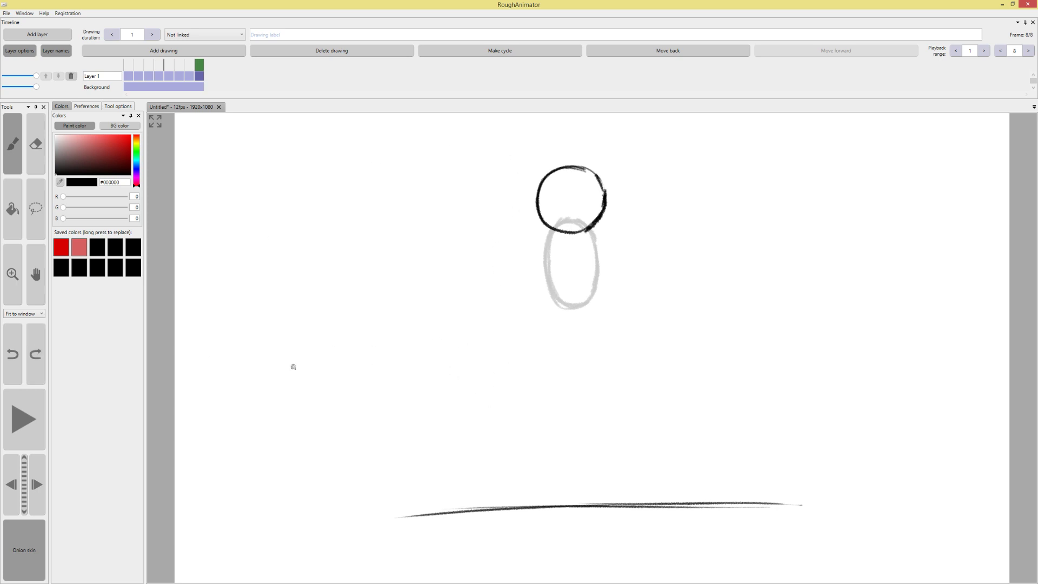
Sketch a bounce path of one tall arc followed by three shrinking arcs, marking the peaks
mouse_move(200, 371)
left_mouse_down()
mouse_move(240, 279)
mouse_move(339, 330)
mouse_move(342, 366)
mouse_move(373, 347)
mouse_move(394, 360)
mouse_move(383, 364)
mouse_move(425, 361)
left_mouse_up()
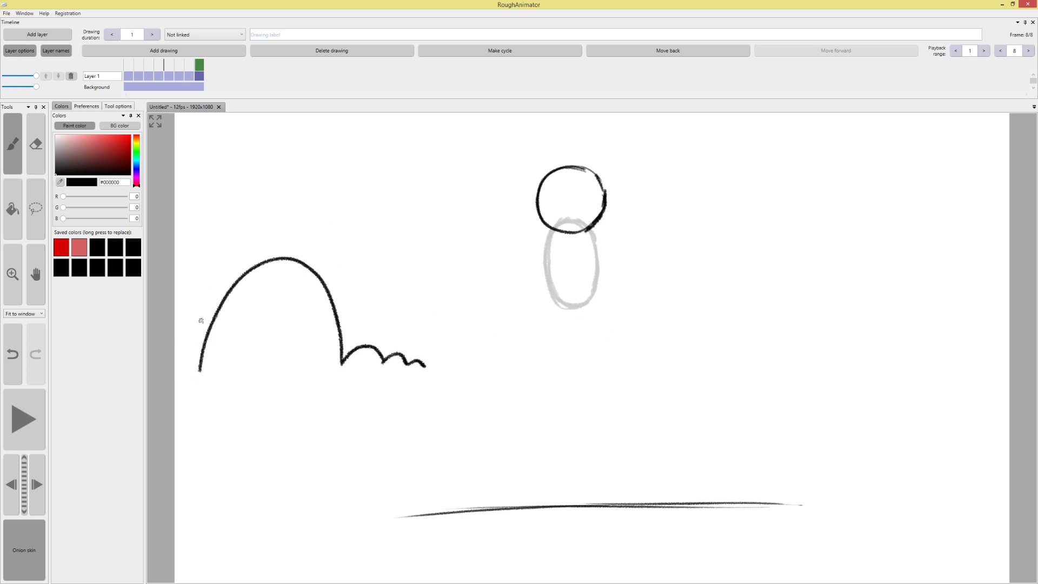
left_click_drag(280, 250, 280, 260)
mouse_move(292, 230)
left_mouse_down()
mouse_move(247, 265)
mouse_move(319, 254)
mouse_move(271, 290)
mouse_move(304, 287)
left_mouse_up()
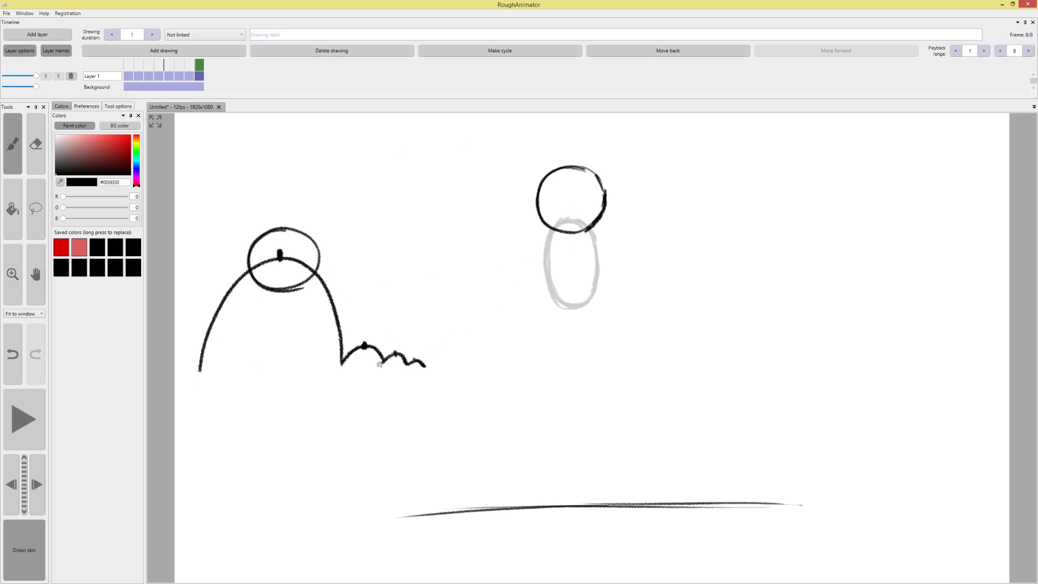
key("ctrl+z")
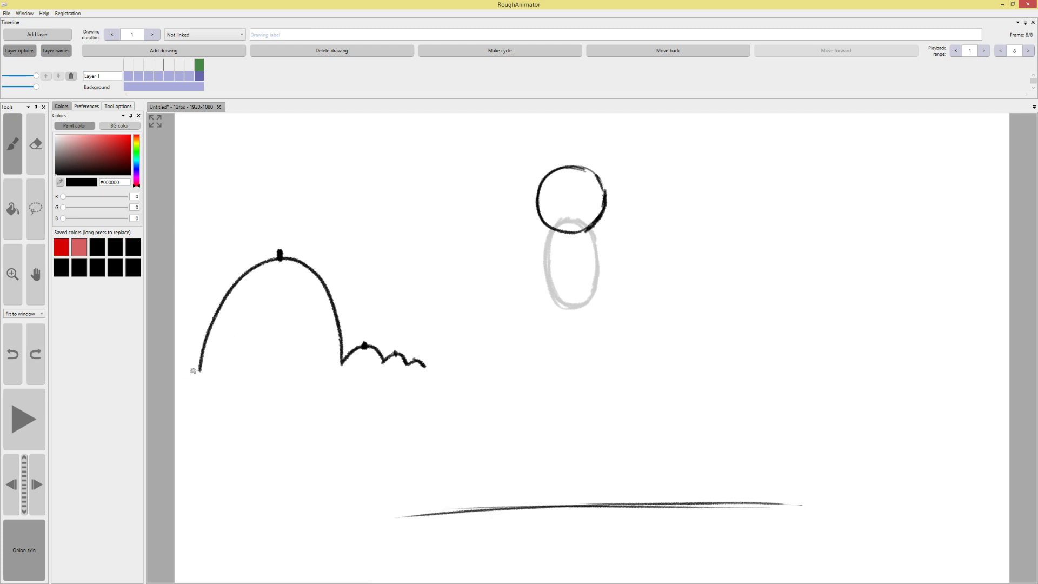
Mark frame spacing with ticks along the tall arc, close together near the peak and wide apart near the ground
mouse_move(193, 371)
left_mouse_down()
mouse_move(216, 364)
mouse_move(207, 327)
mouse_move(236, 278)
mouse_move(270, 261)
left_mouse_up()
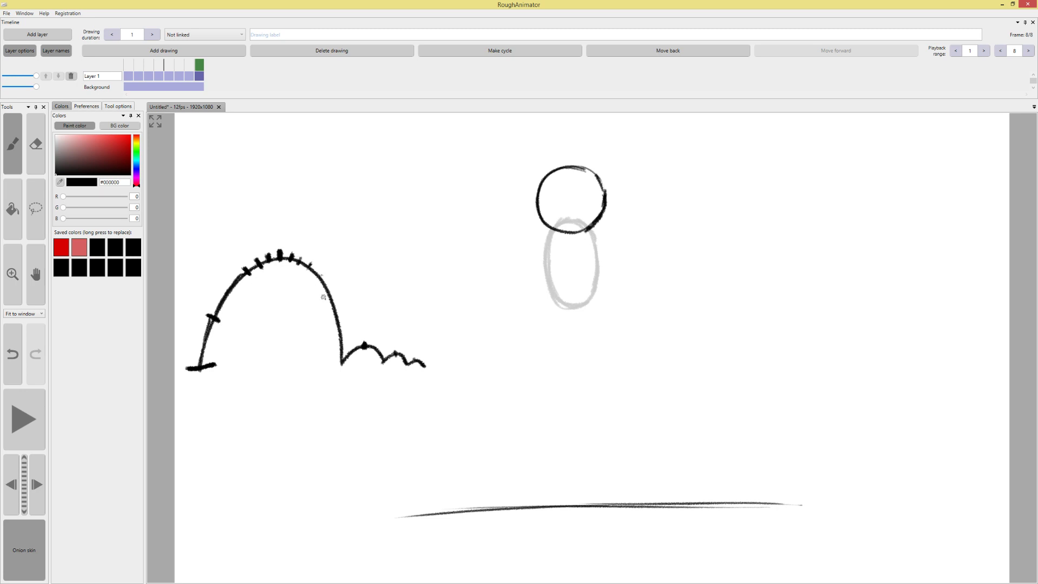
left_click_drag(329, 319, 342, 322)
left_click_drag(334, 366, 352, 366)
left_click_drag(293, 275, 326, 359)
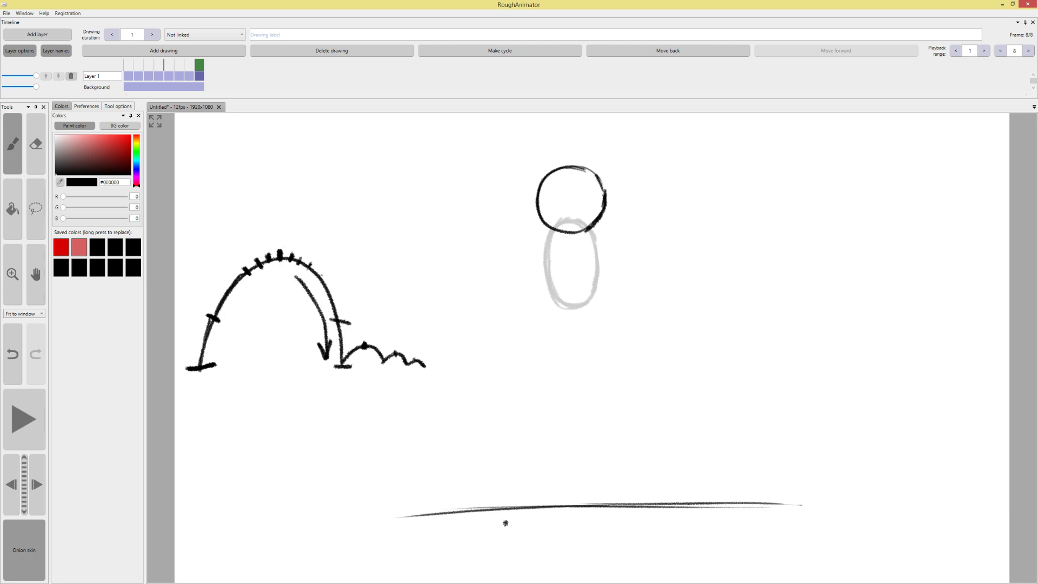
key("ctrl+z")
key("ctrl+z")
key("ctrl+z")
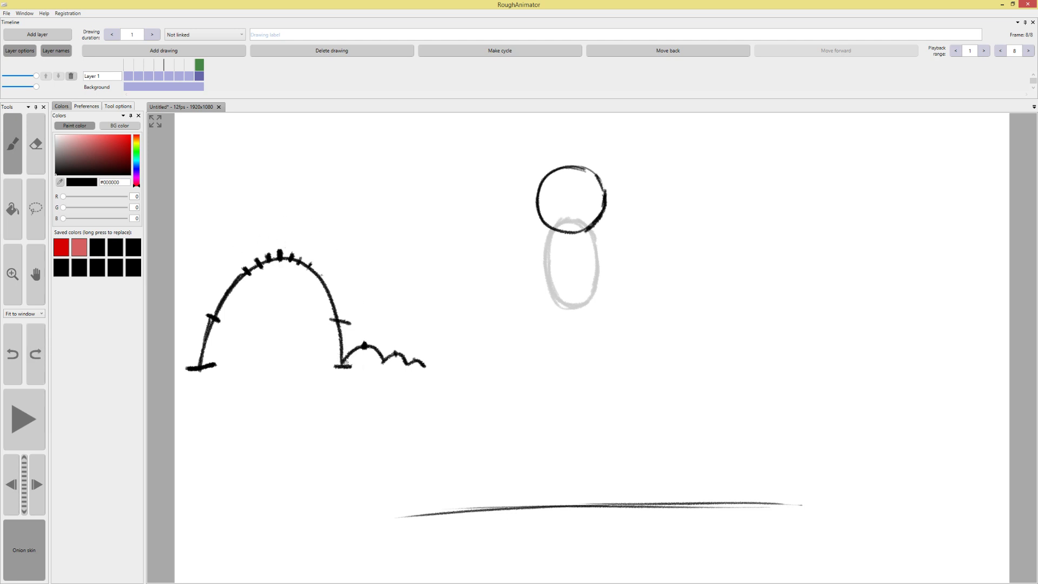
Add a spacing tick to the first small arc and undo the trial stroke over the tall arc's peak
left_click_drag(342, 365, 354, 351)
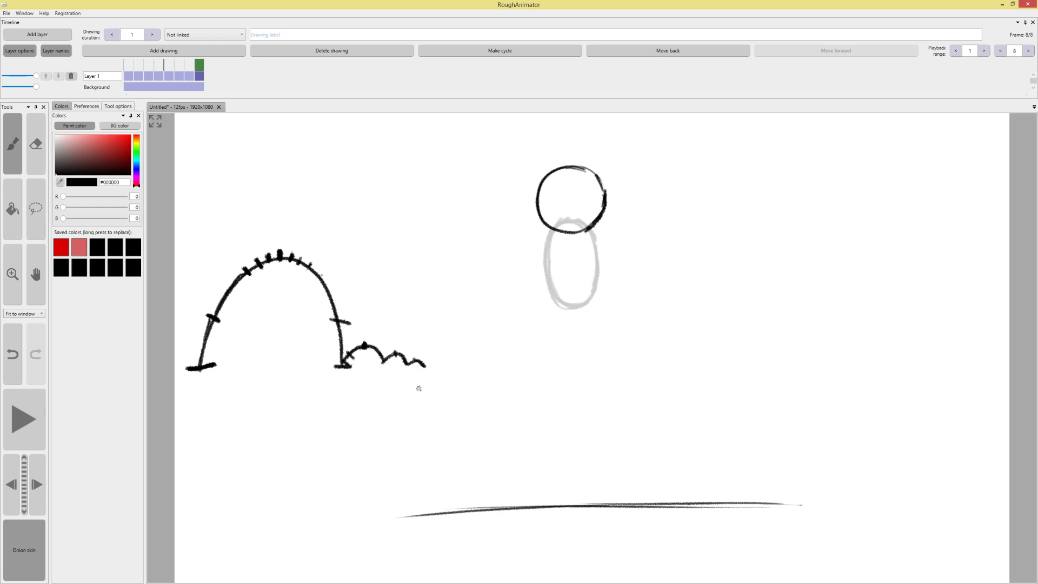
key("ctrl+z")
mouse_move(252, 234)
left_mouse_down()
mouse_move(242, 287)
mouse_move(305, 295)
mouse_move(320, 271)
left_mouse_up()
key("ctrl+z")
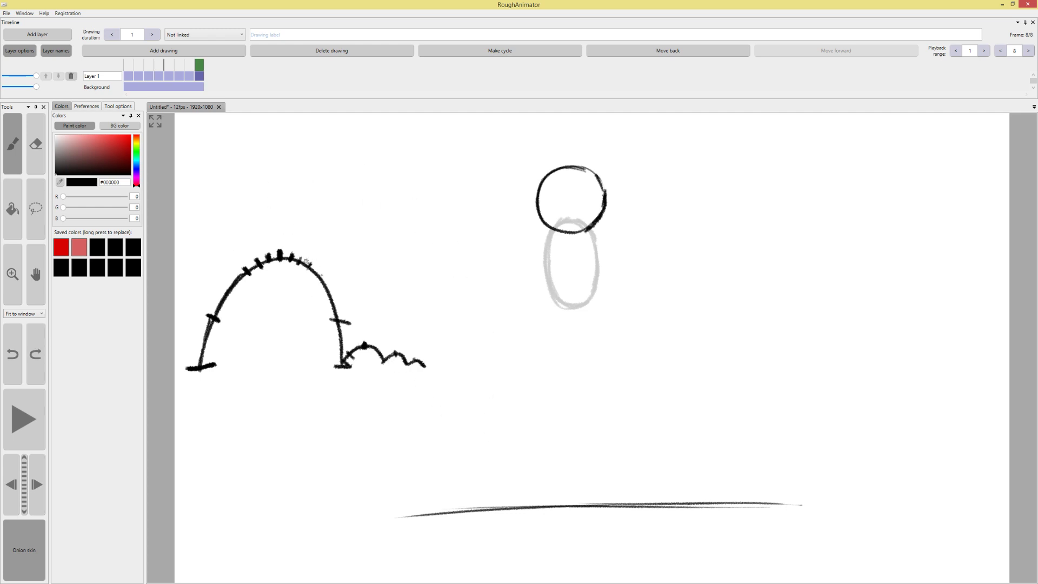
Lasso the whole bounce path diagram beside the ball and delete it
left_click(35, 209)
mouse_move(365, 216)
left_mouse_down()
mouse_move(183, 246)
mouse_move(459, 387)
mouse_move(456, 364)
left_mouse_up()
key("Delete")
key("b")
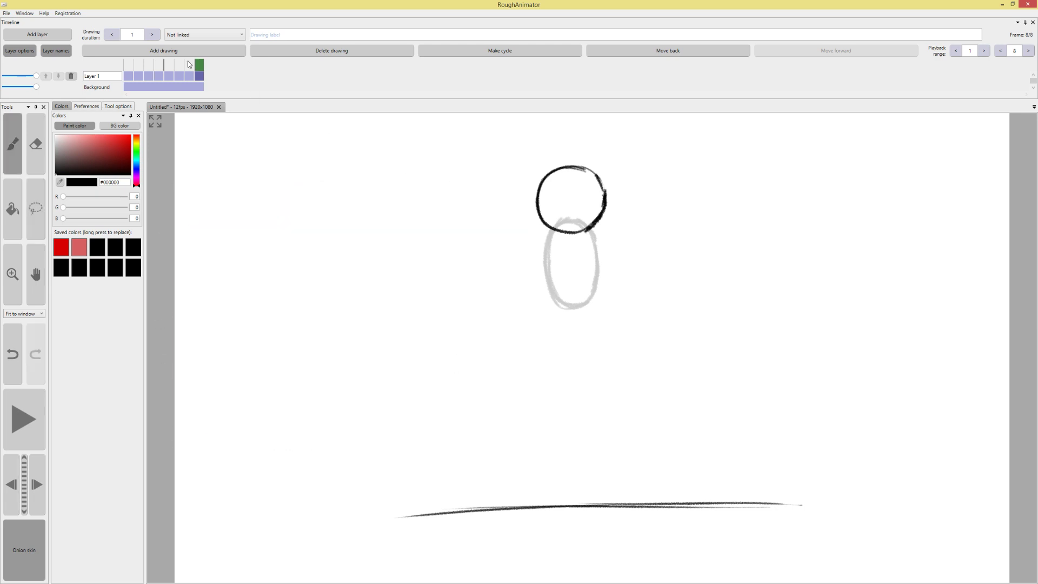
Move the circle in the eighth drawing slightly down toward the onion-skinned oval
left_click(189, 65)
mouse_move(179, 65)
left_mouse_down()
mouse_move(129, 64)
mouse_move(201, 67)
left_mouse_up()
left_click(36, 209)
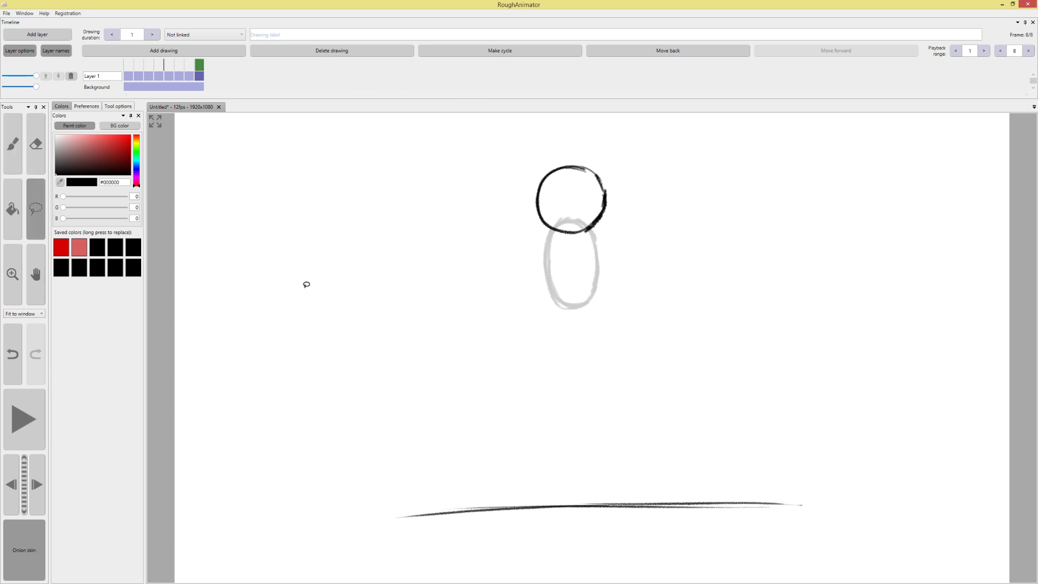
mouse_move(612, 294)
left_mouse_down()
mouse_move(579, 121)
mouse_move(594, 269)
left_mouse_up()
left_click_drag(601, 209, 601, 222)
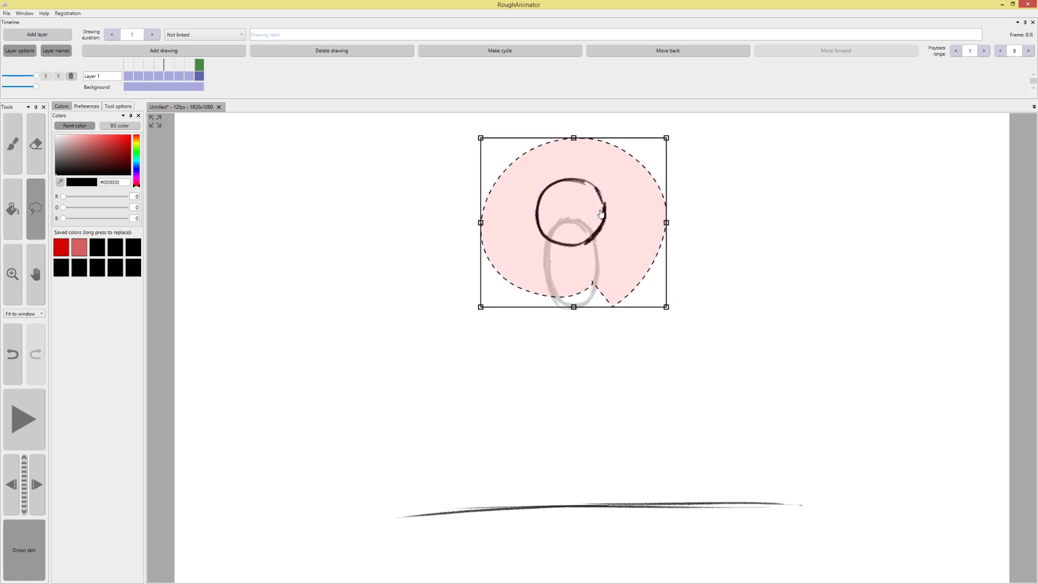
left_click(226, 519)
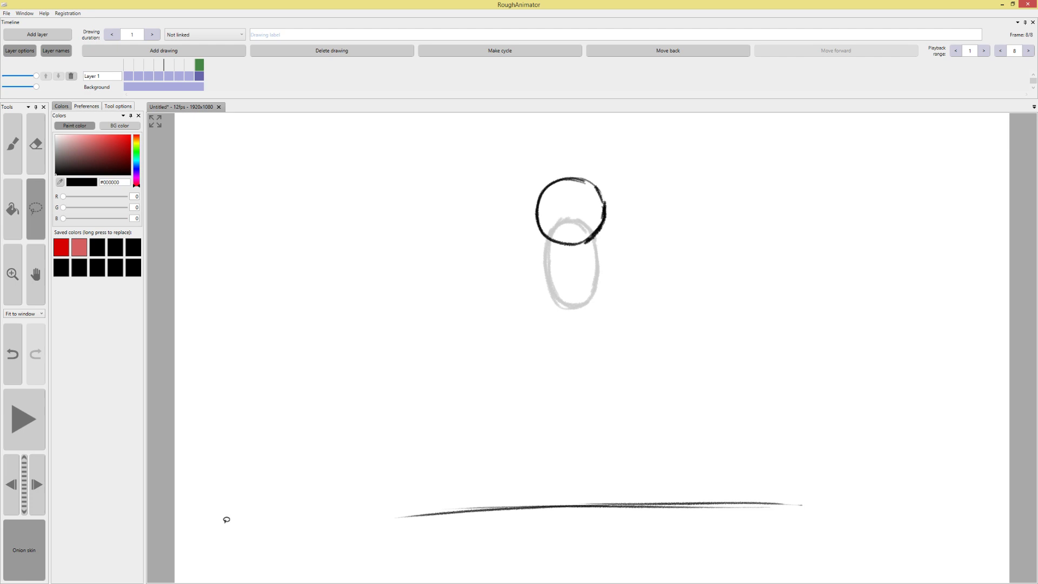
Duplicate the eighth drawing after itself and move the circle slightly up in the new ninth drawing
left_click(127, 64)
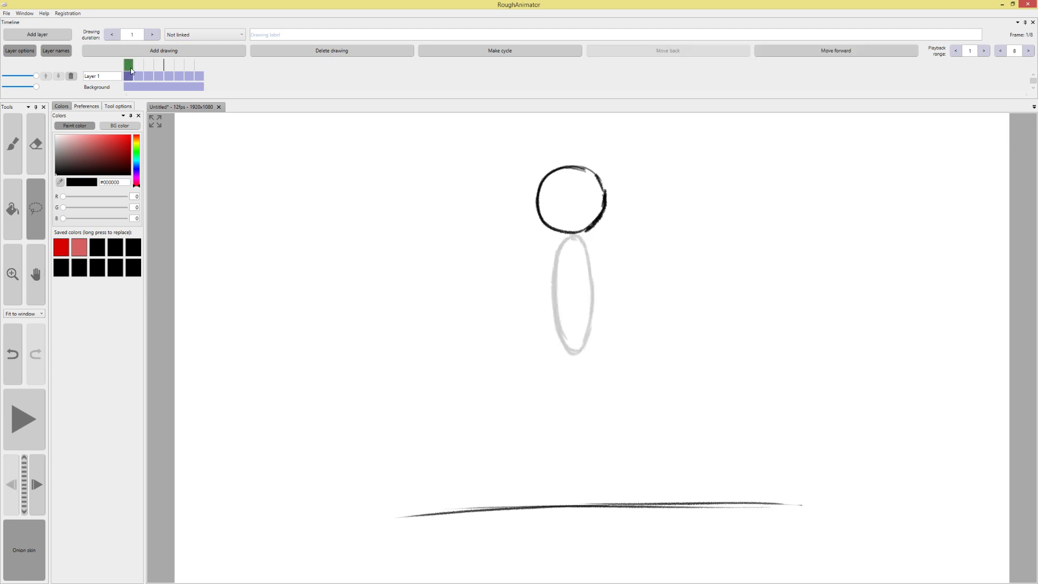
left_click(198, 64)
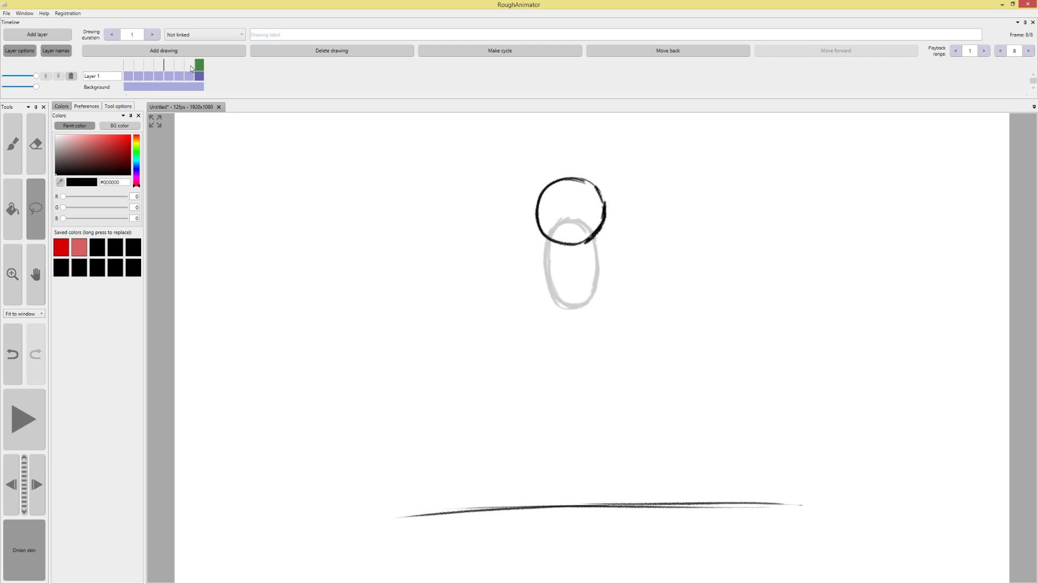
left_click(161, 49)
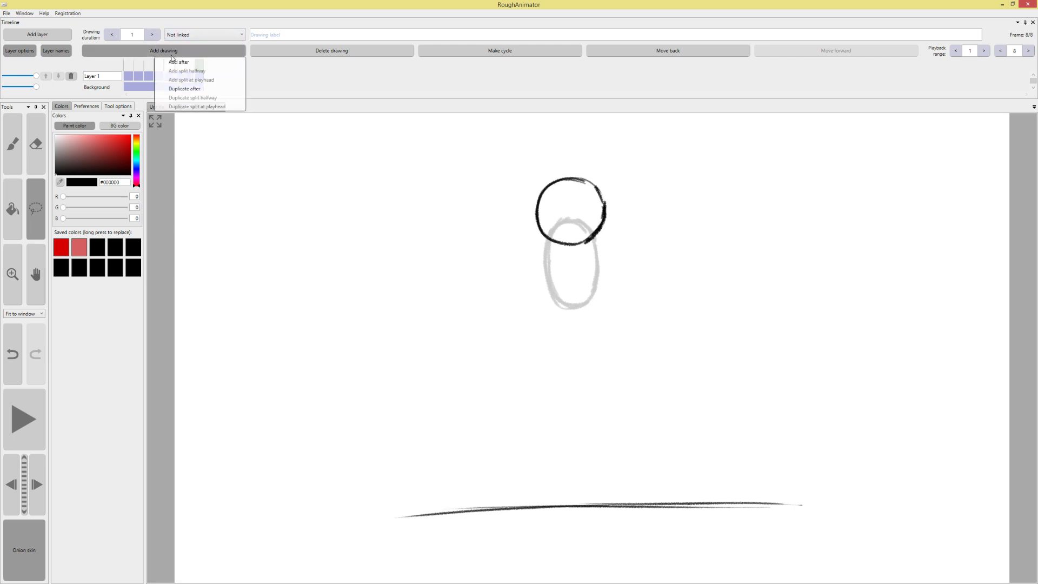
left_click(186, 90)
mouse_move(633, 208)
left_mouse_down()
mouse_move(629, 157)
mouse_move(644, 238)
mouse_move(631, 181)
mouse_move(599, 193)
left_mouse_up()
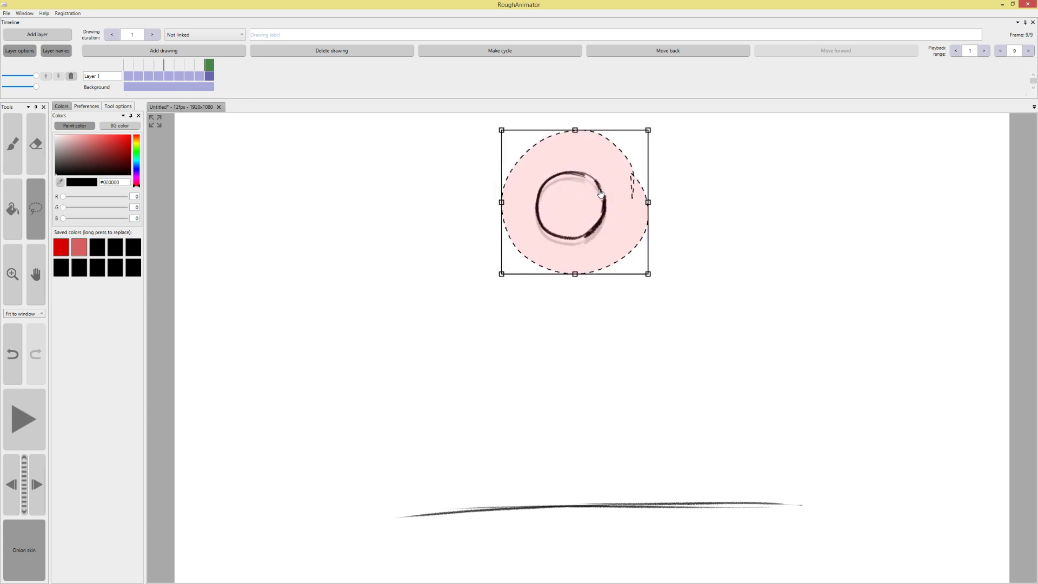
left_click(695, 164)
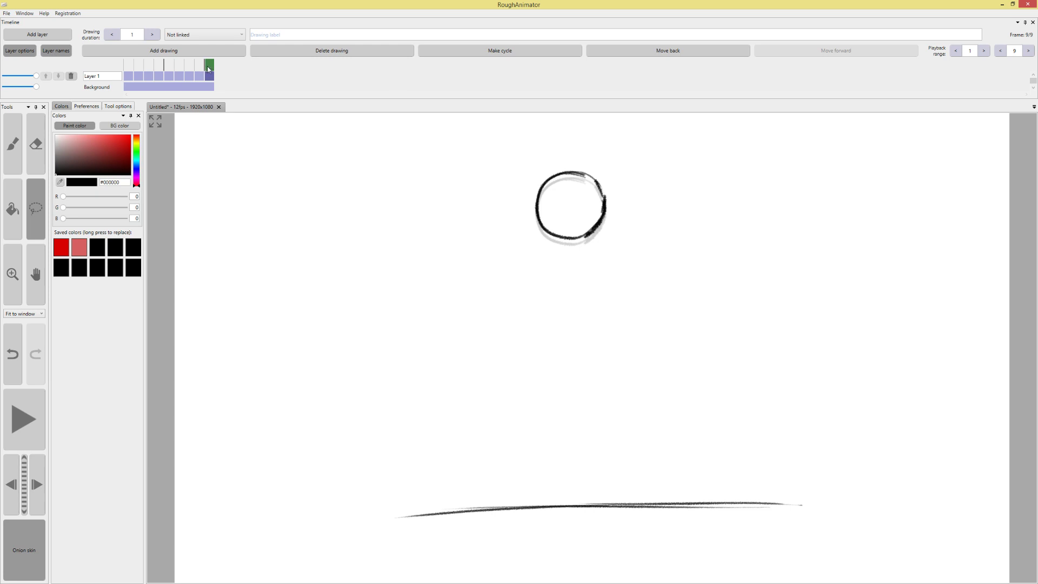
Compare the ball's height in the first and ninth drawings and play back the animation from the first frame
left_click(128, 65)
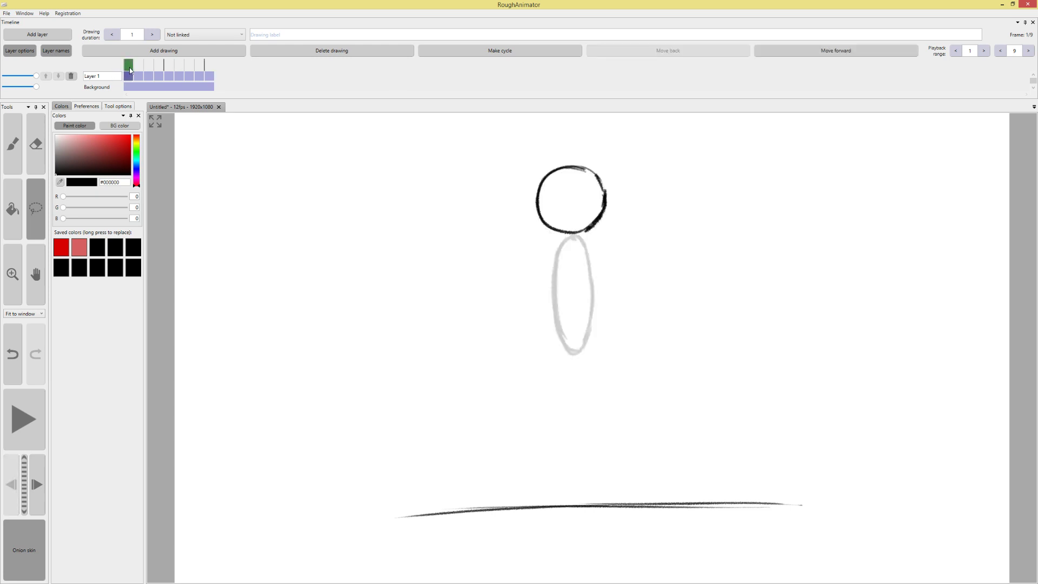
left_click(200, 65)
left_click(207, 65)
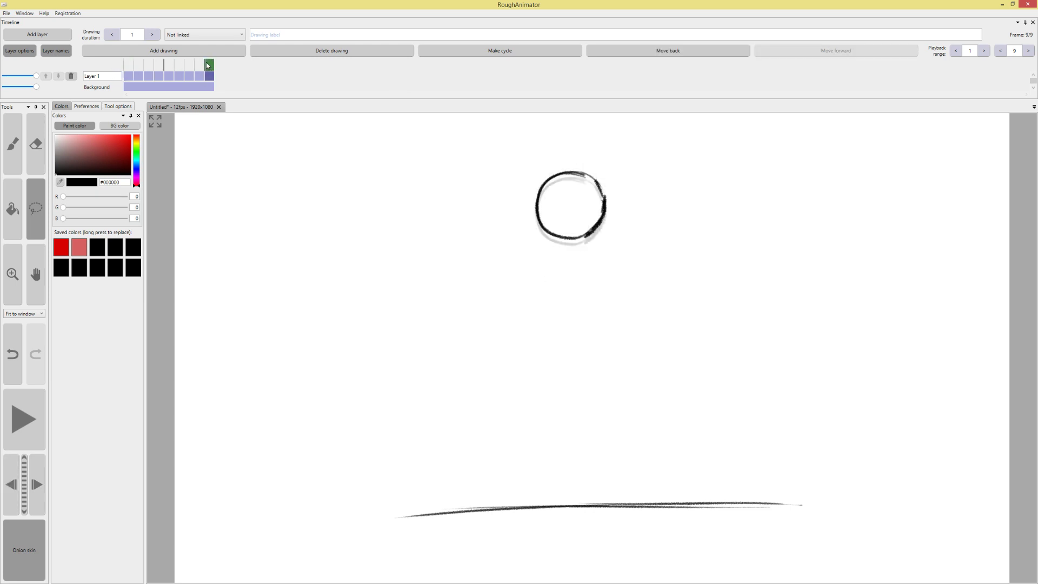
left_click(129, 60)
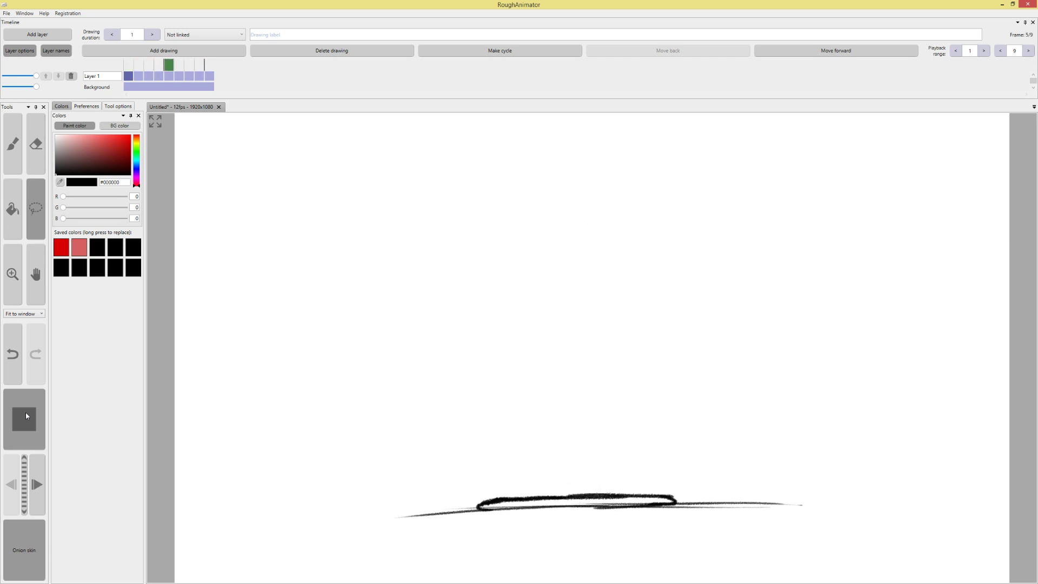
left_click(24, 433)
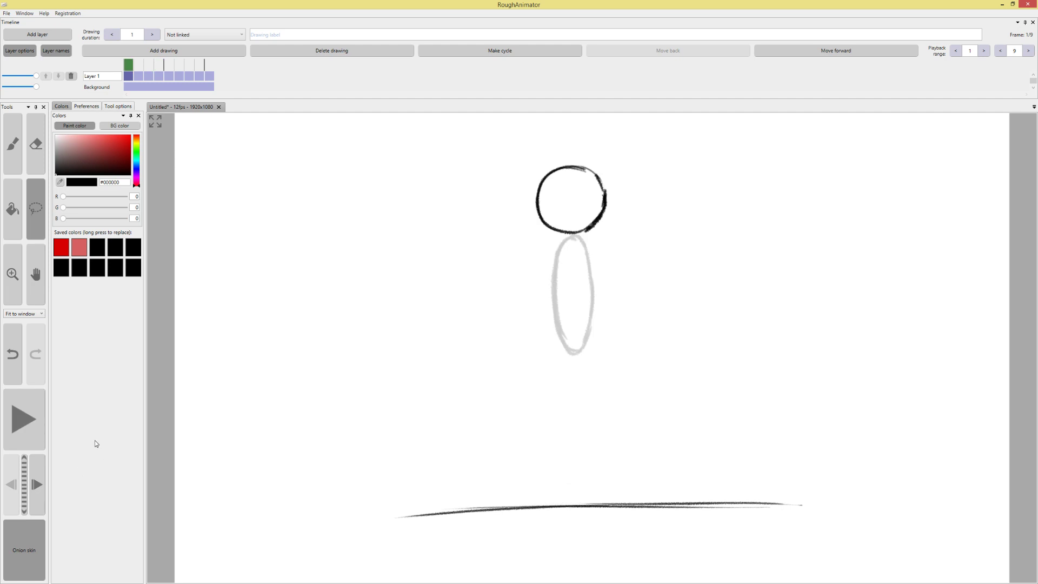
Set the duration of the squashed ball drawing at frame 4 to 2 and play back the animation
left_click(138, 65)
left_click(128, 64)
left_click(158, 64)
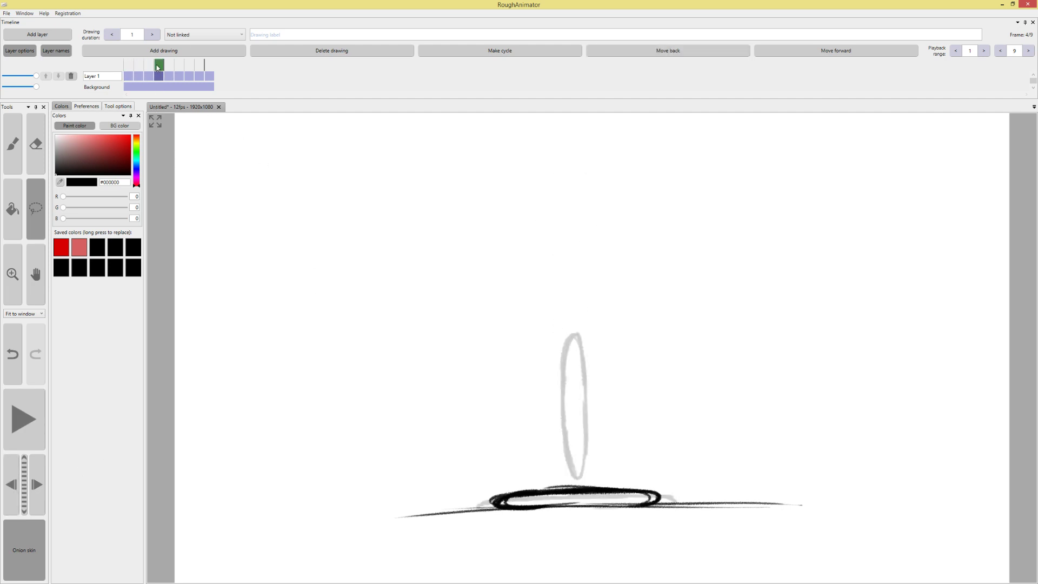
left_click(150, 65)
left_click(160, 64)
left_click(152, 36)
left_click(23, 421)
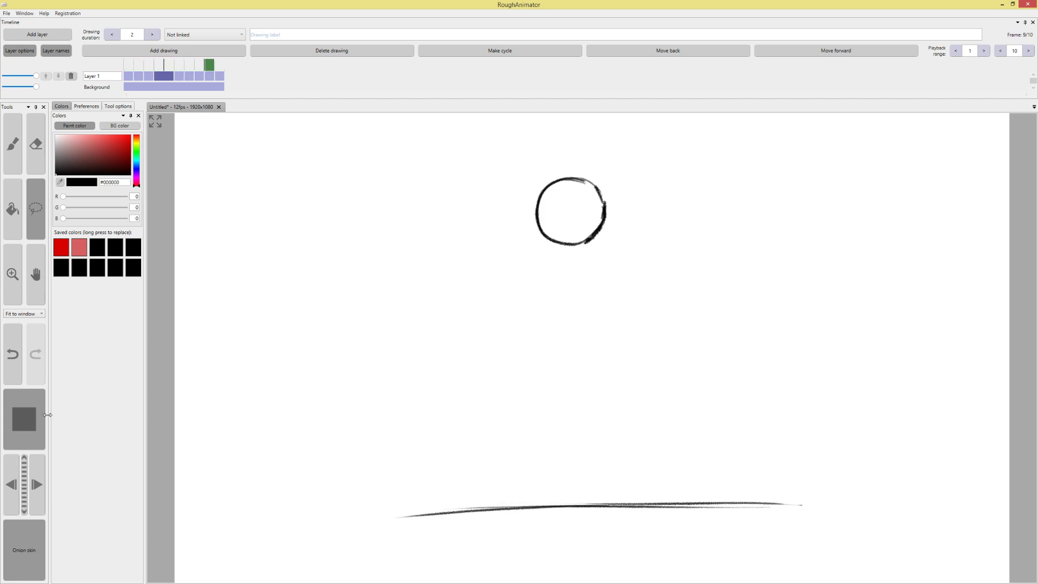
left_click(43, 414)
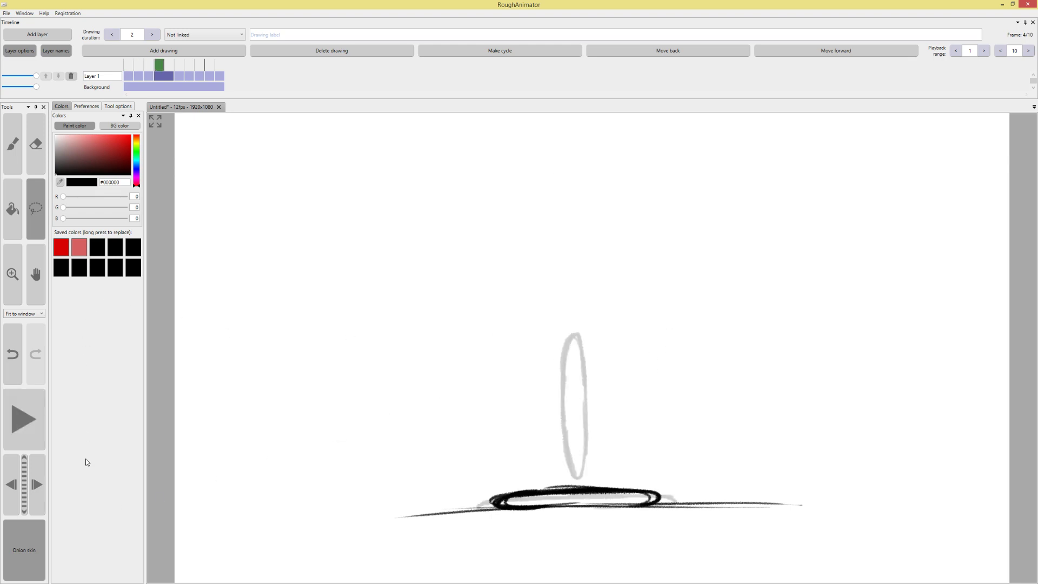
Brush a circled 1 beside the ball in the first drawing and a circled 2 beside the oval in the second
left_click_drag(173, 71, 120, 67)
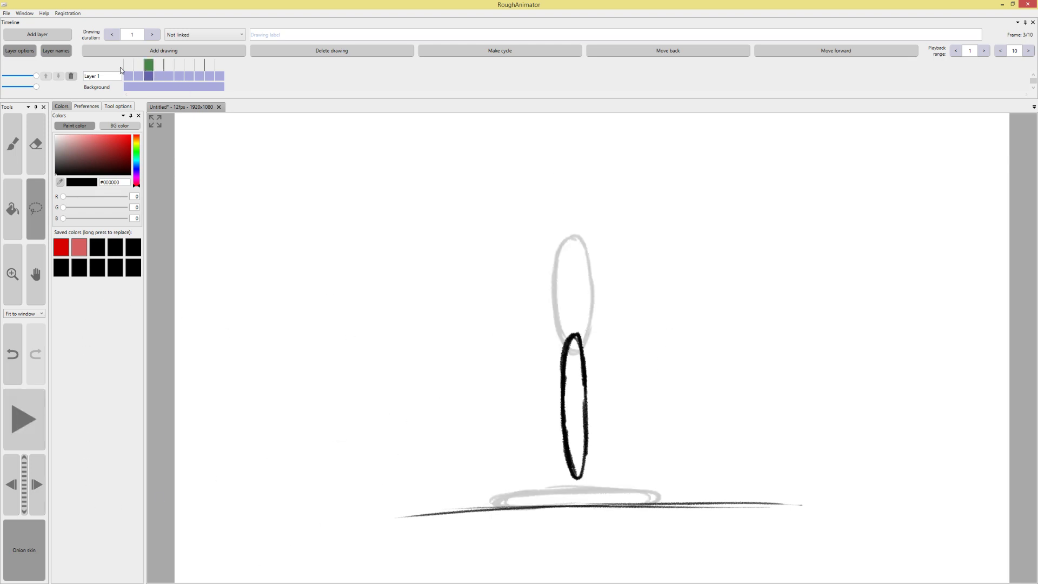
key("b")
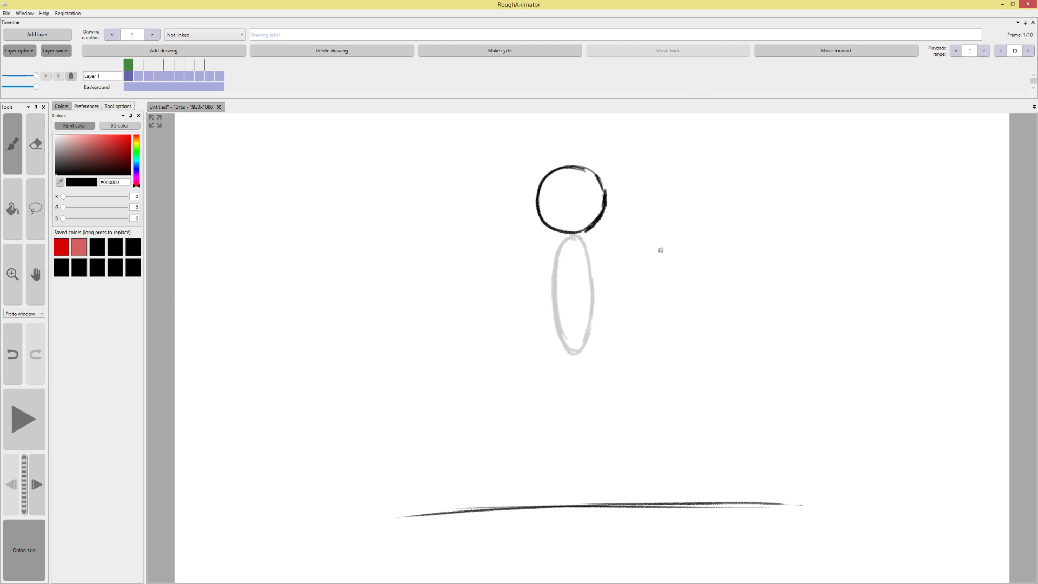
mouse_move(750, 152)
left_mouse_down()
mouse_move(751, 166)
mouse_move(767, 144)
mouse_move(775, 168)
left_mouse_up()
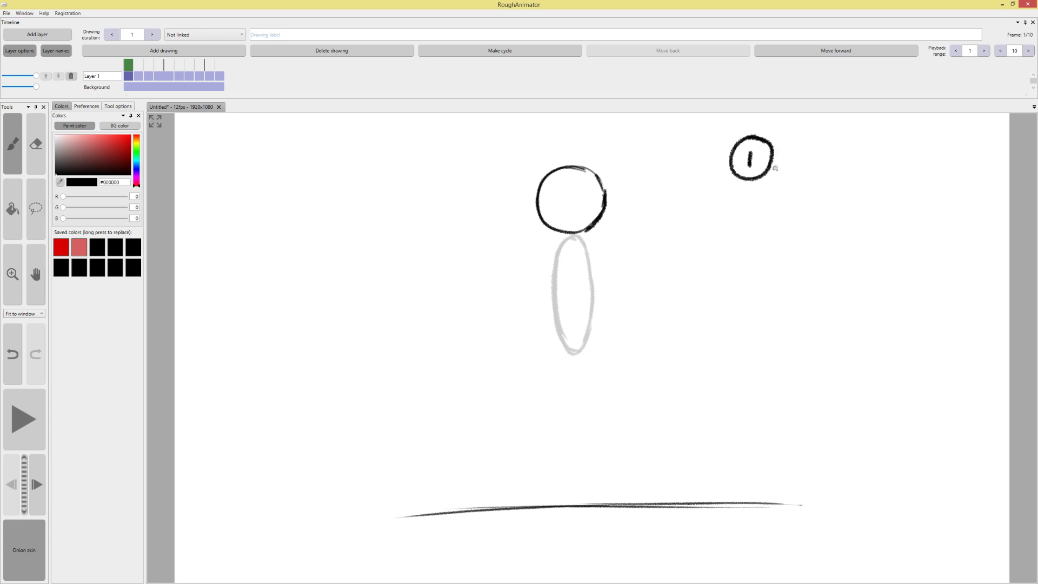
left_click(139, 67)
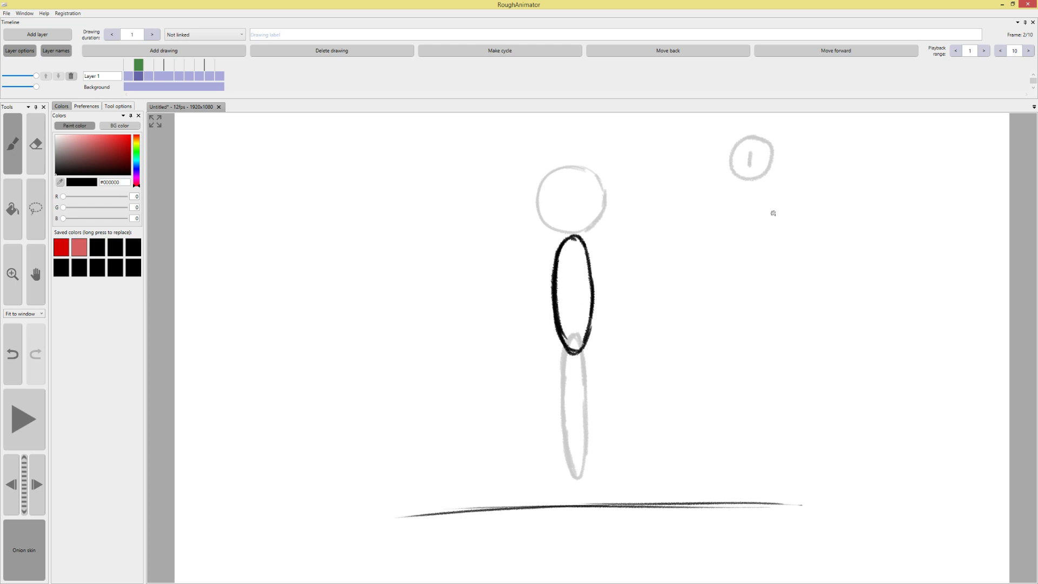
left_click_drag(746, 274, 762, 292)
left_click_drag(760, 256, 745, 292)
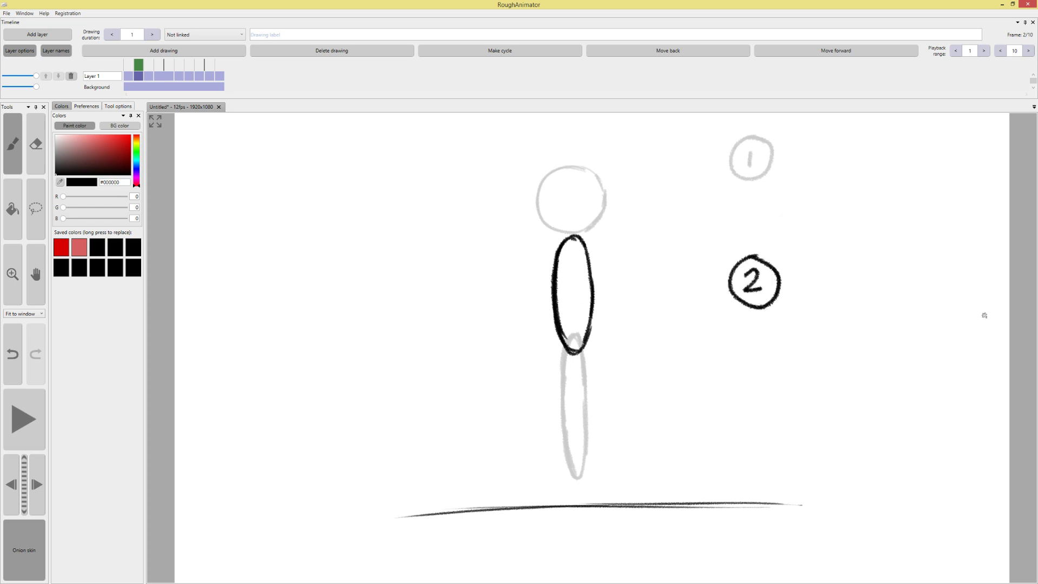
Sketch a vertical spacing chart in the first drawing with end ticks level with 1 and 2, redoing it, and add a circled 2
left_click(128, 63)
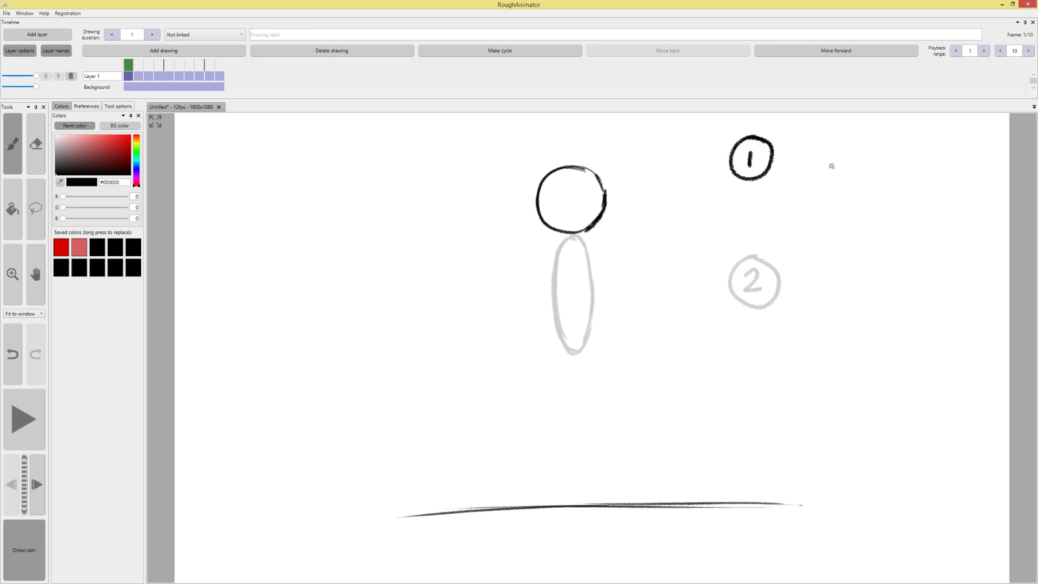
mouse_move(800, 155)
left_mouse_down()
mouse_move(844, 155)
mouse_move(826, 312)
mouse_move(853, 308)
left_mouse_up()
left_click_drag(749, 273, 767, 292)
mouse_move(758, 258)
left_mouse_down()
mouse_move(730, 286)
mouse_move(776, 267)
left_mouse_up()
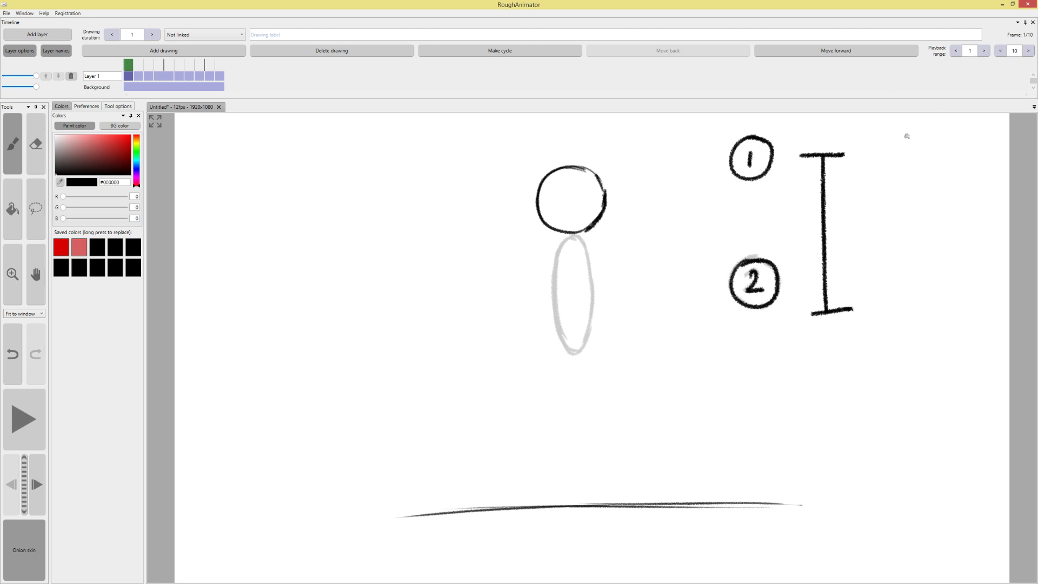
key("ctrl+z")
key("ctrl+z")
key("ctrl+z")
key("ctrl+z")
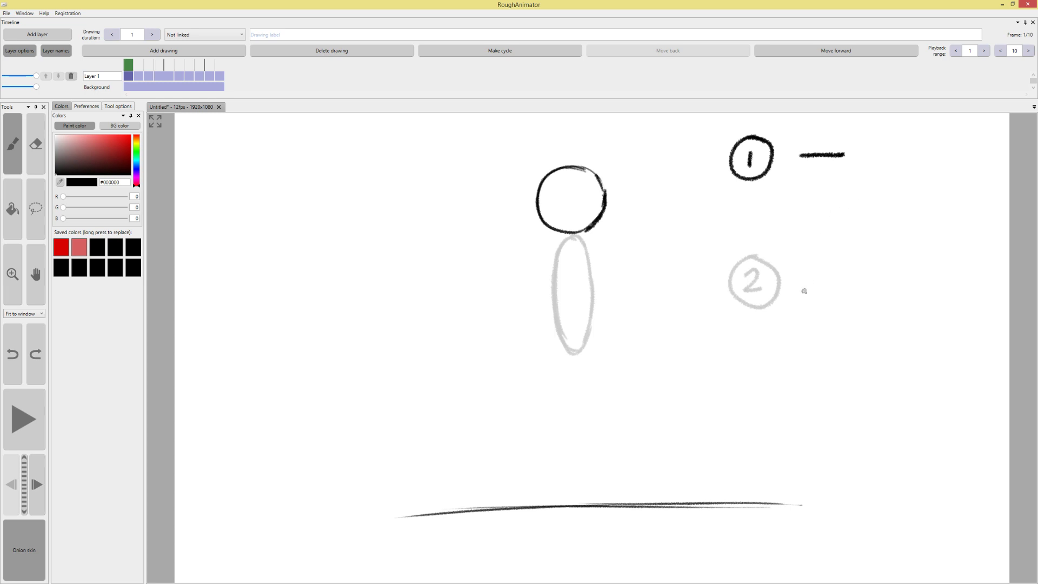
left_click_drag(805, 285, 838, 285)
left_click_drag(819, 157, 822, 287)
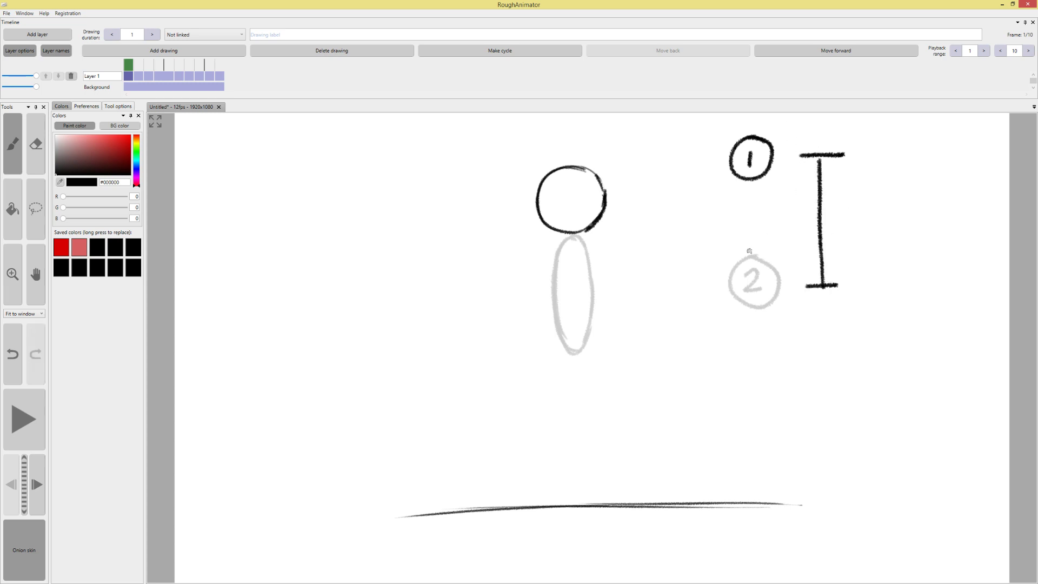
mouse_move(747, 273)
left_mouse_down()
mouse_move(764, 287)
mouse_move(771, 268)
left_mouse_up()
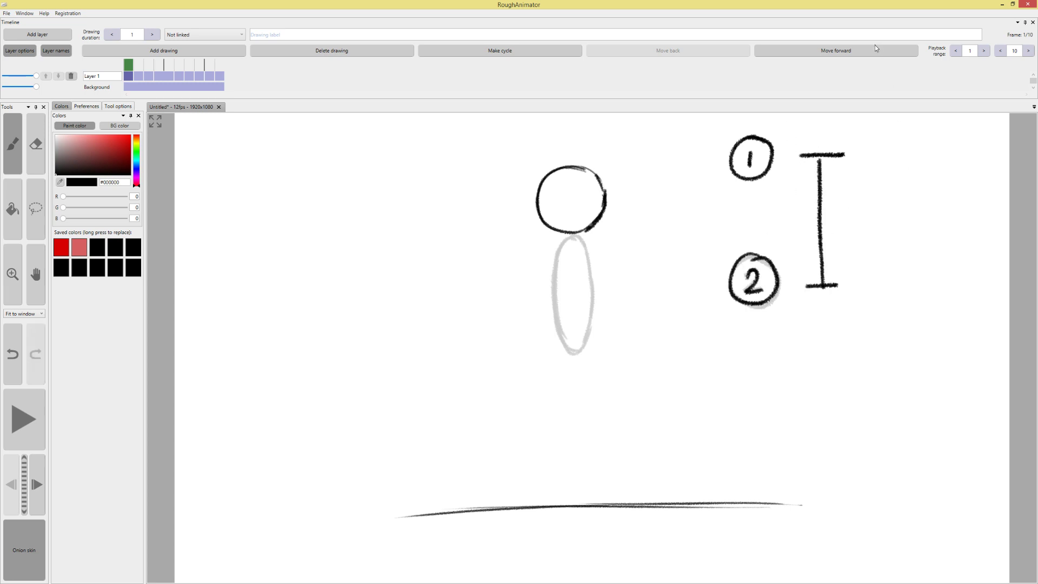
Thicken the spacing chart's end ticks, add a halfway tick and draw an arc beside each half
left_click_drag(843, 154, 797, 157)
left_click_drag(846, 285, 806, 287)
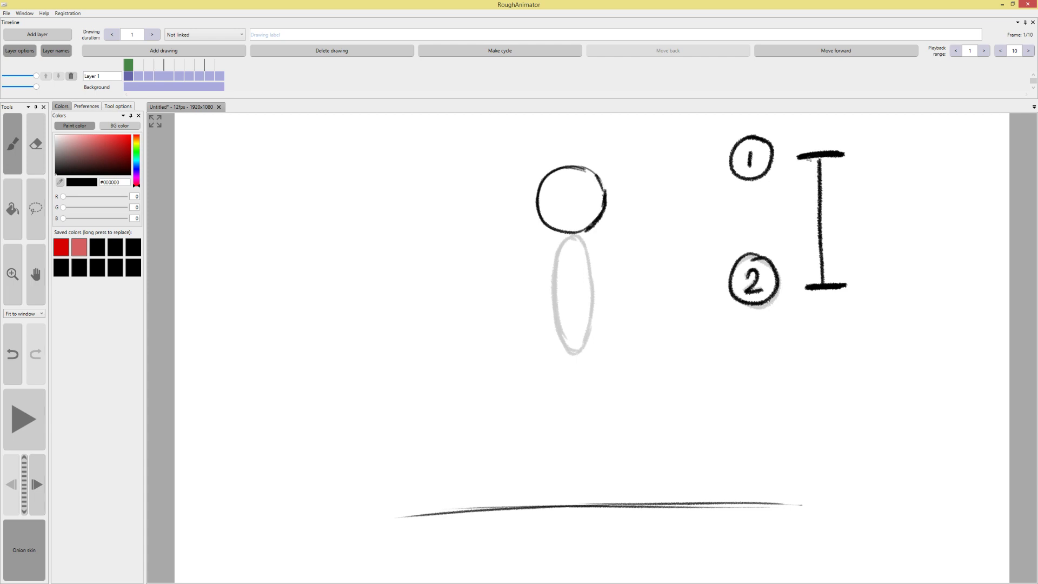
left_click_drag(843, 291, 814, 289)
left_click_drag(806, 217, 839, 220)
mouse_move(800, 158)
left_mouse_down()
mouse_move(785, 194)
mouse_move(806, 218)
mouse_move(817, 282)
left_mouse_up()
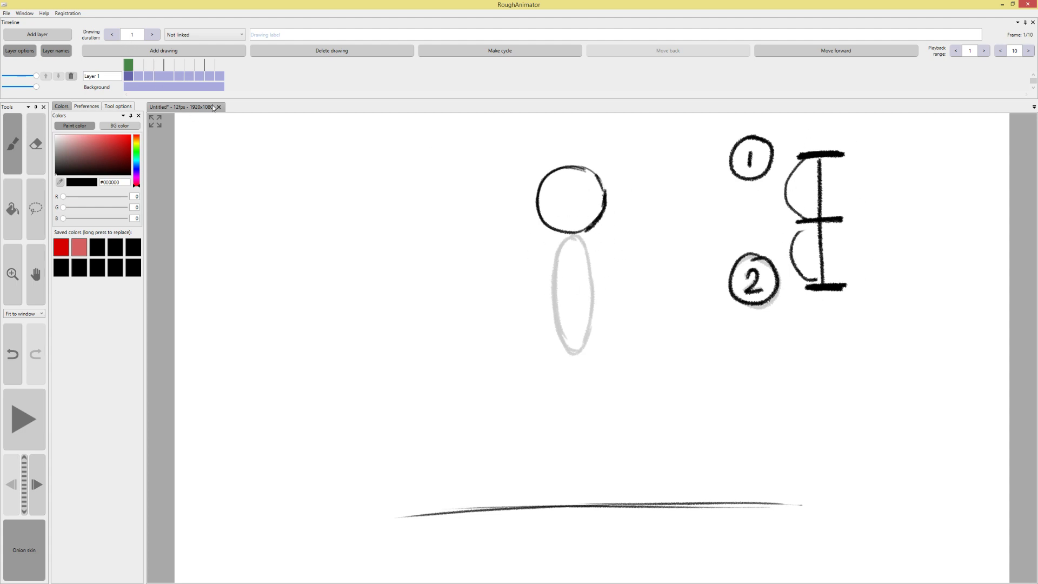
Try a round in-between ball in a new drawing after the first, halfway between circle and oval, and undo it
left_click(195, 51)
left_click(201, 63)
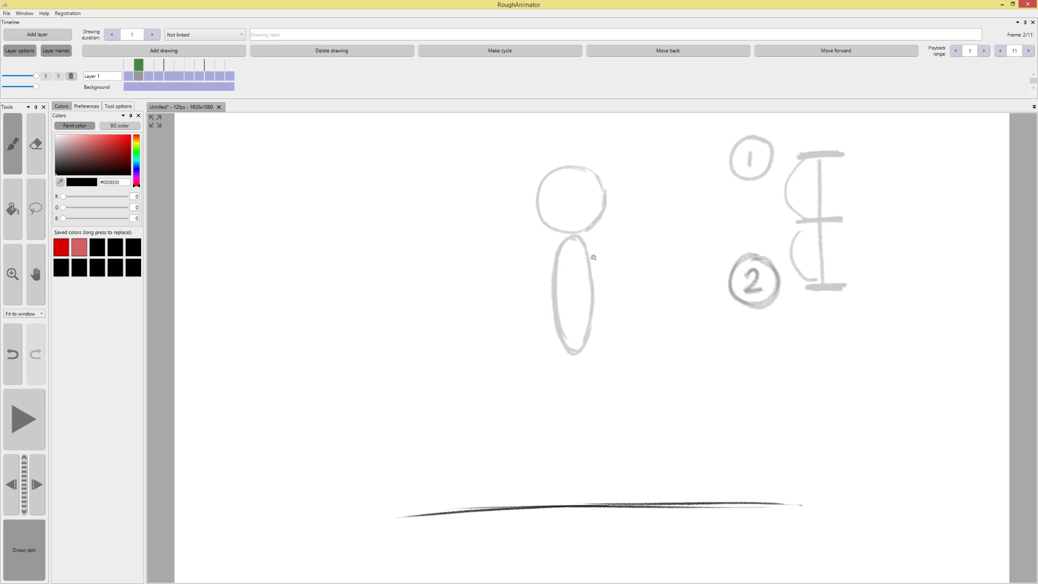
mouse_move(577, 208)
left_mouse_down()
mouse_move(581, 279)
mouse_move(544, 228)
mouse_move(554, 221)
left_mouse_up()
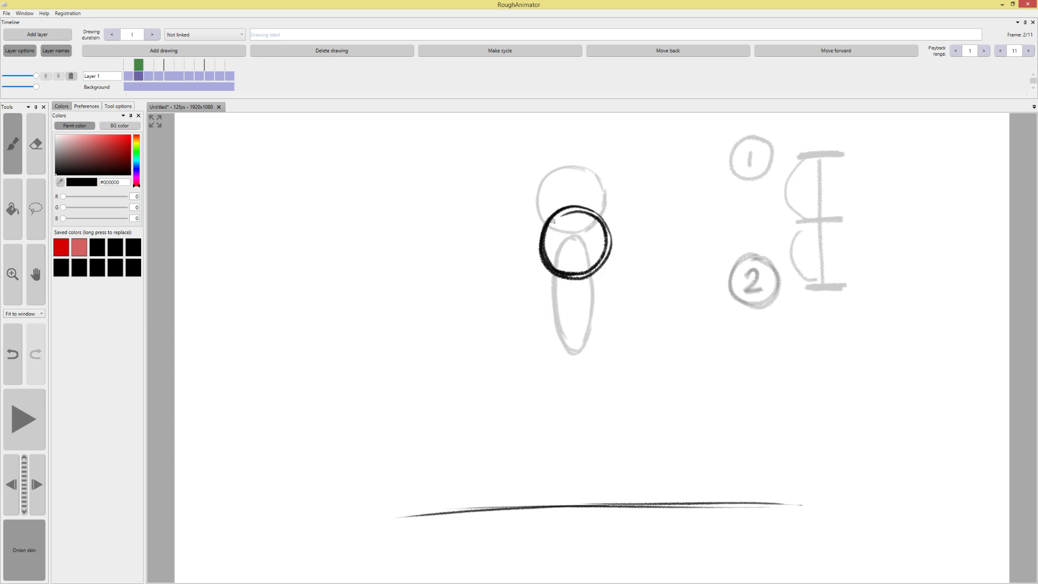
key("ctrl+z")
key("ctrl+z")
key("ctrl+z")
key("ctrl+z")
key("ctrl+z")
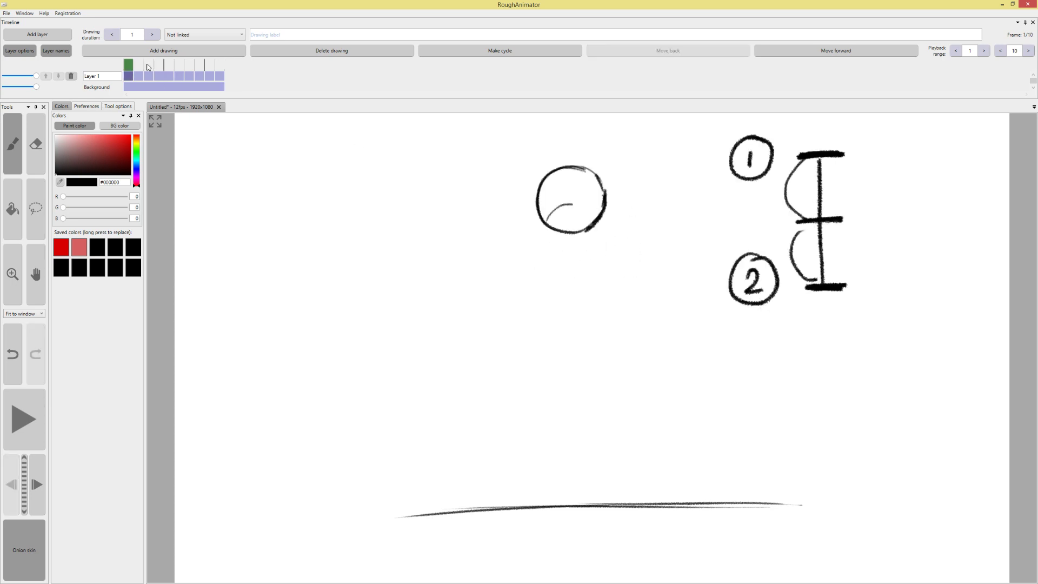
key("ctrl+z")
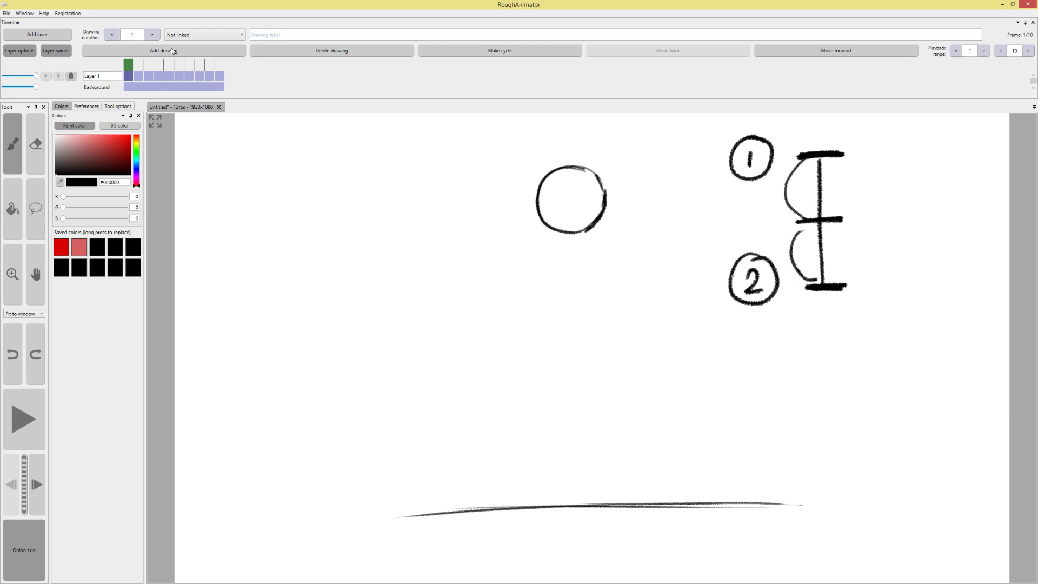
Add a drawing after the first, sketch a slightly stretched oval between the circle and the long oval, and compare both frames
left_click(172, 51)
mouse_move(567, 203)
left_mouse_down()
mouse_move(543, 243)
mouse_move(549, 280)
mouse_move(569, 292)
mouse_move(589, 285)
mouse_move(600, 232)
mouse_move(592, 212)
mouse_move(552, 216)
mouse_move(578, 203)
mouse_move(601, 243)
mouse_move(589, 279)
left_mouse_up()
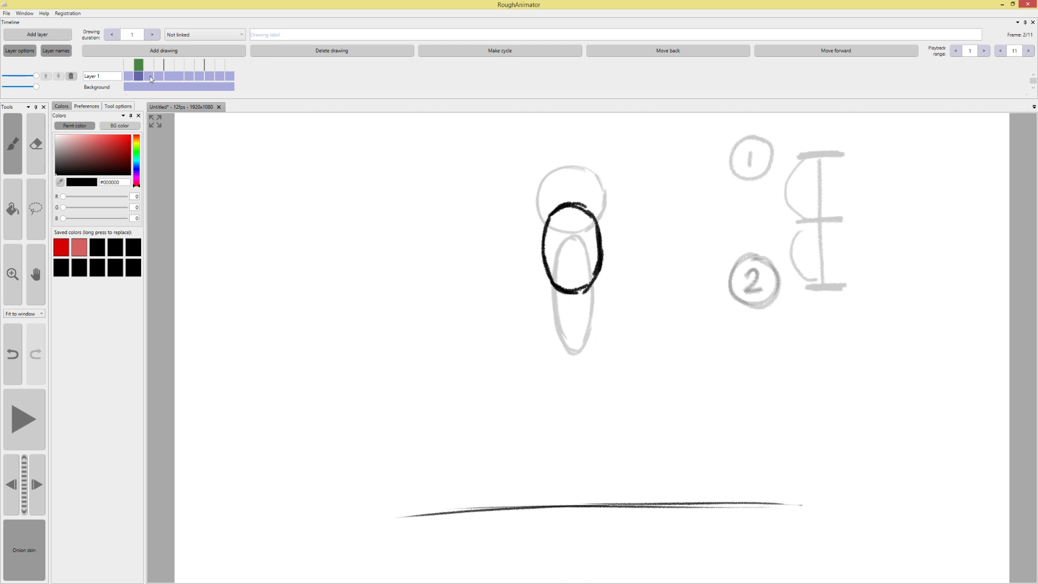
left_click_drag(136, 64, 109, 70)
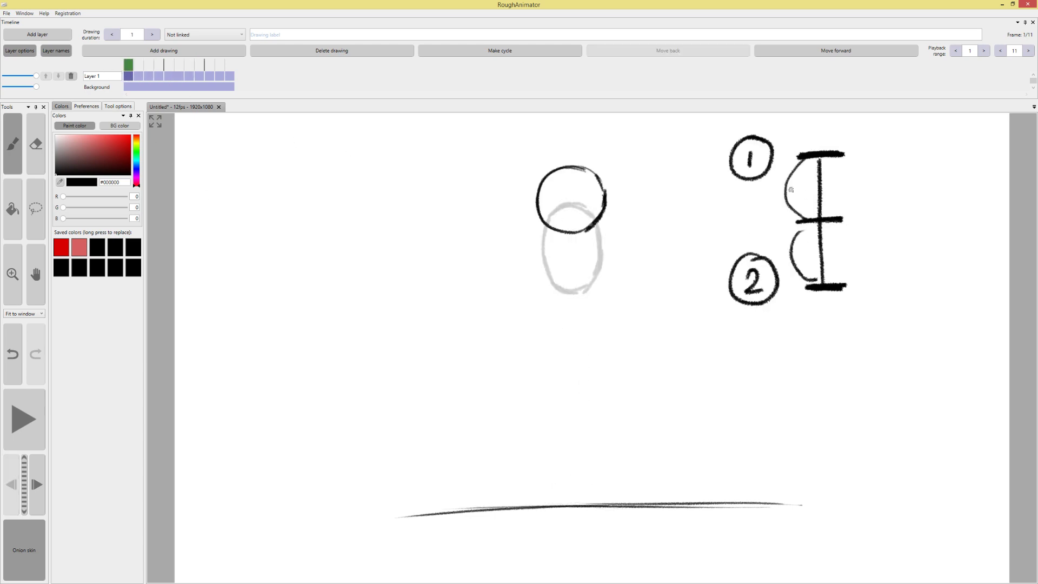
key("ctrl+Right")
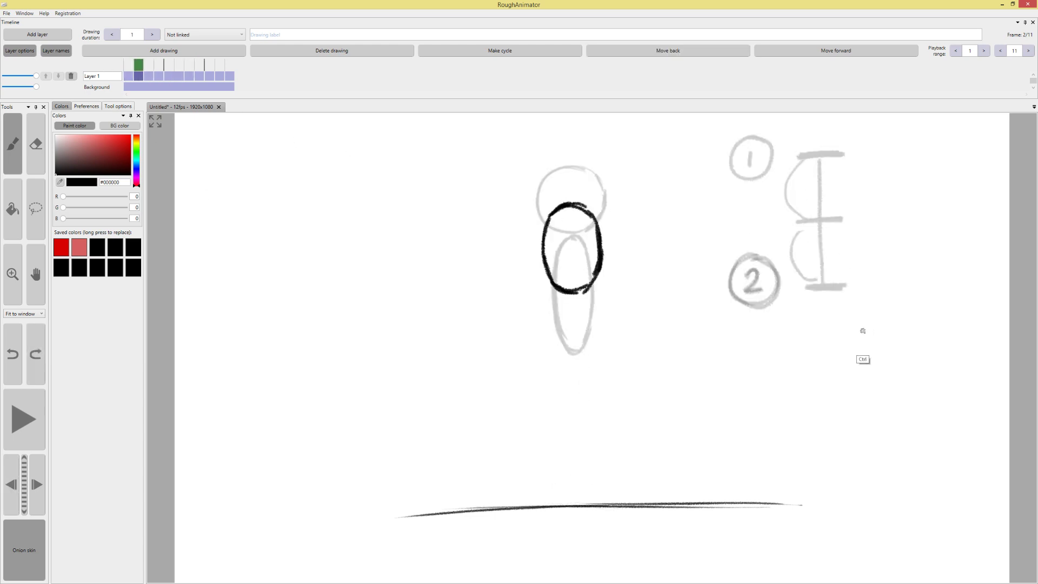
Undo the in-between oval, its added drawing and the arcs beside the spacing chart
key("ctrl+z")
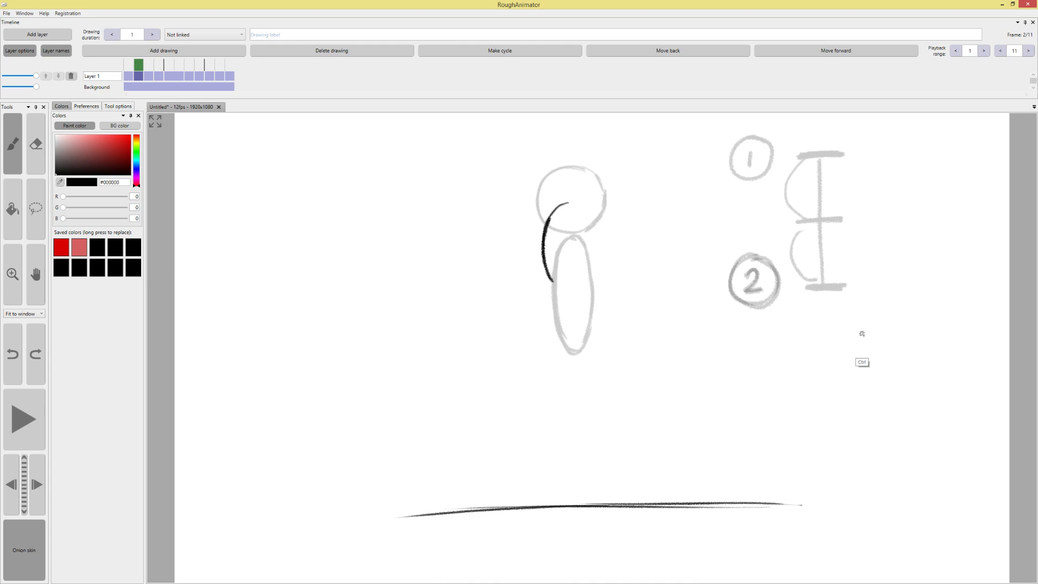
key("ctrl+z")
key("ctrl+z")
key("ctrl+z")
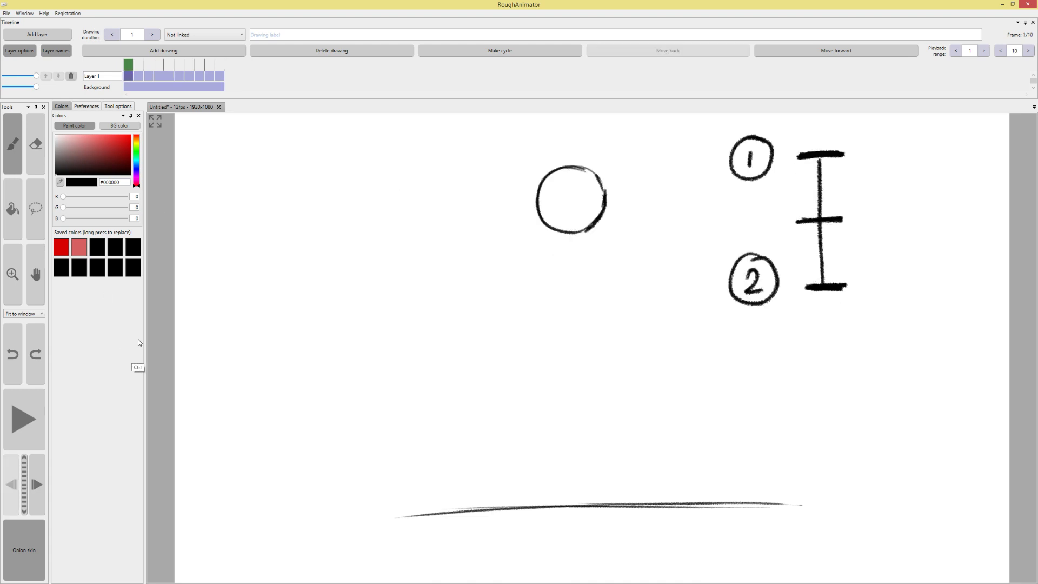
Lasso the spacing chart and circled numbers beside the ball in the first drawing, delete them and return to the brush
key("l")
mouse_move(711, 311)
left_mouse_down()
mouse_move(934, 174)
mouse_move(700, 190)
mouse_move(715, 226)
left_mouse_up()
key("Delete")
key("b")
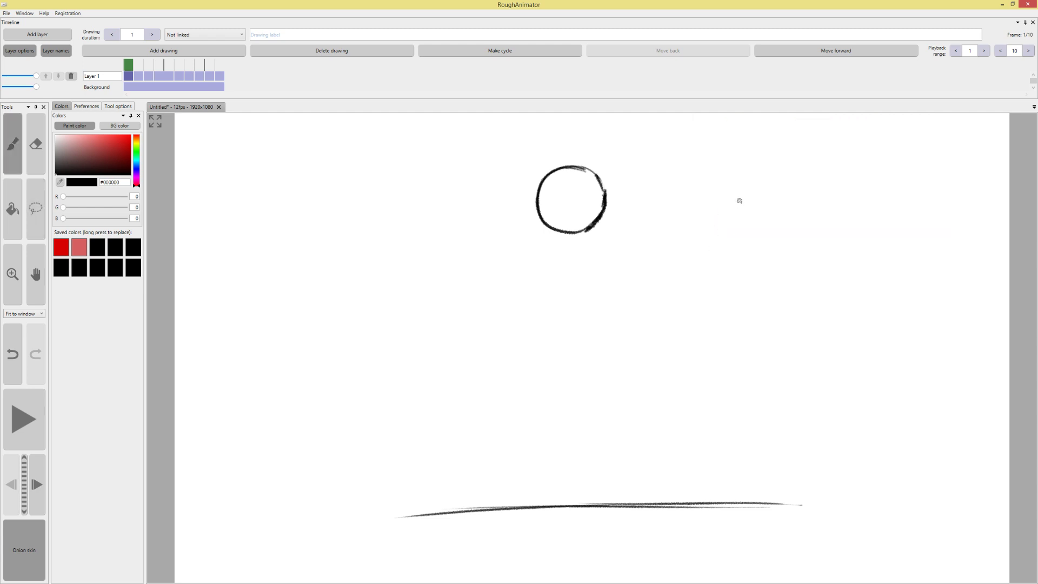
Draw a circled 1 and a short vertical line beside the ball in the first drawing, and review frames 2 to 4
left_click_drag(733, 184, 734, 219)
mouse_move(722, 144)
left_mouse_down()
mouse_move(732, 162)
mouse_move(724, 132)
left_mouse_up()
left_click(150, 65)
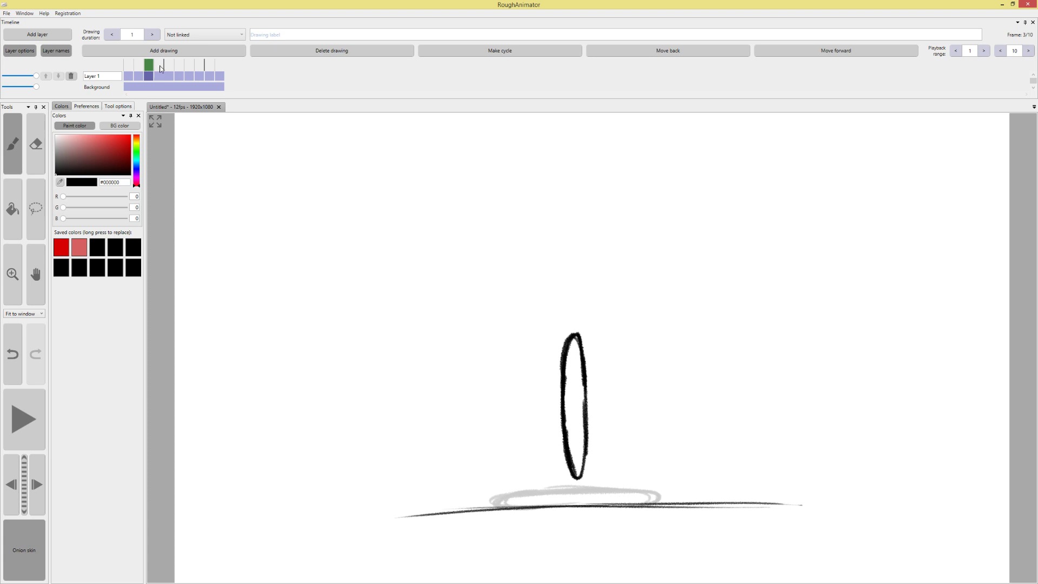
left_click(160, 68)
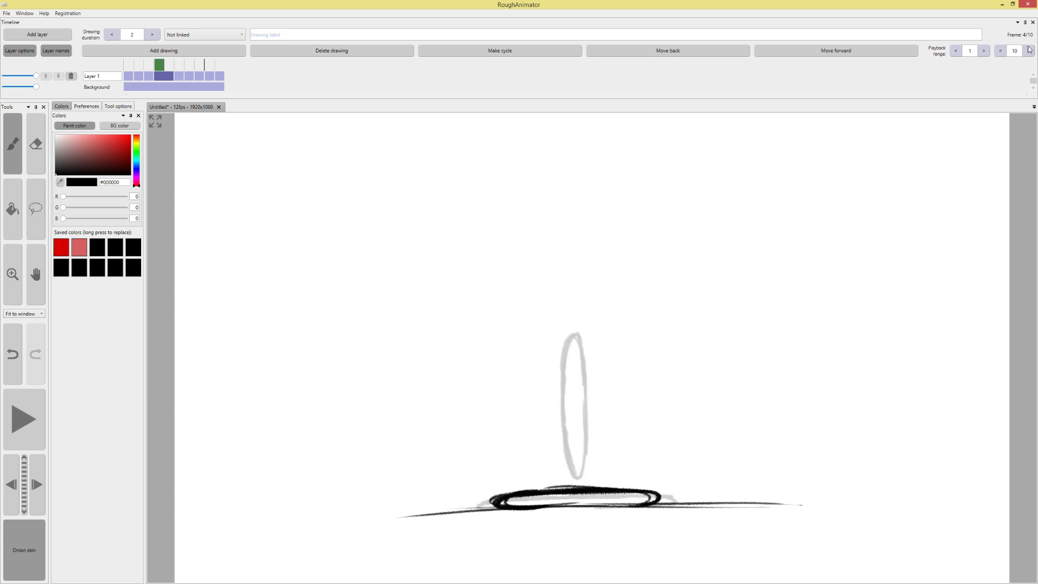
left_click(134, 62)
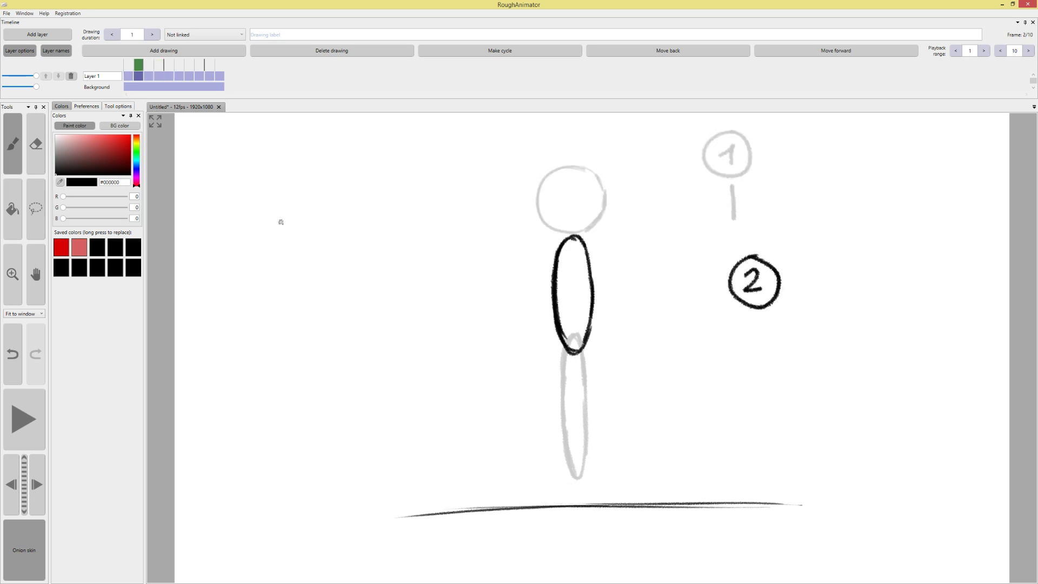
left_click(126, 65)
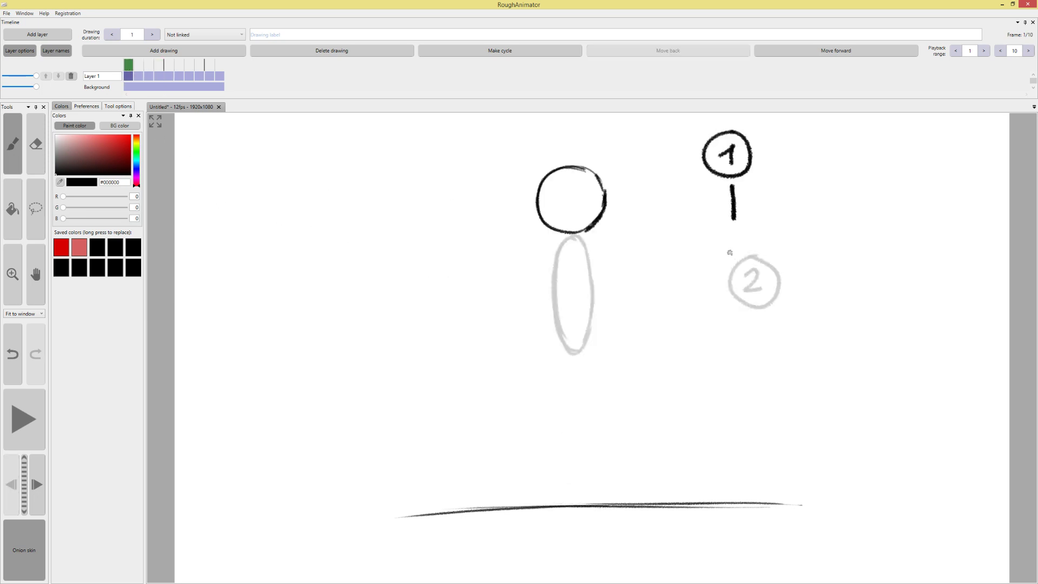
Draw a spacing chart from 1 down to a circled 4, with end ticks, three in-between ticks widening downward, and arcs linking them
mouse_move(726, 186)
left_mouse_down()
mouse_move(756, 185)
mouse_move(734, 235)
mouse_move(737, 339)
mouse_move(762, 336)
mouse_move(778, 373)
left_mouse_up()
mouse_move(774, 361)
left_mouse_down()
mouse_move(773, 389)
mouse_move(749, 365)
mouse_move(778, 352)
left_mouse_up()
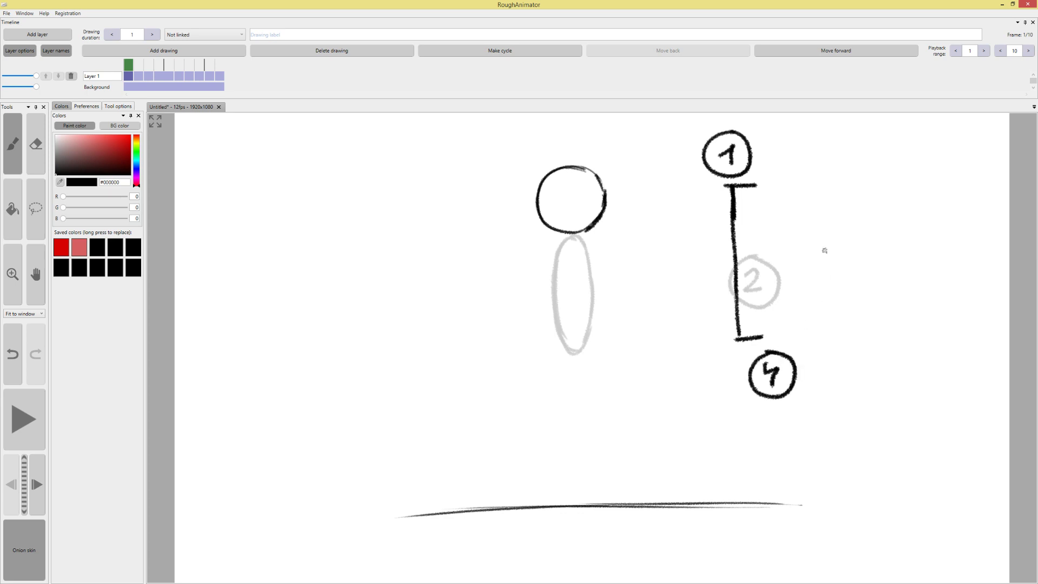
left_click_drag(714, 186, 746, 185)
left_click_drag(721, 340, 768, 338)
left_click_drag(744, 201, 753, 200)
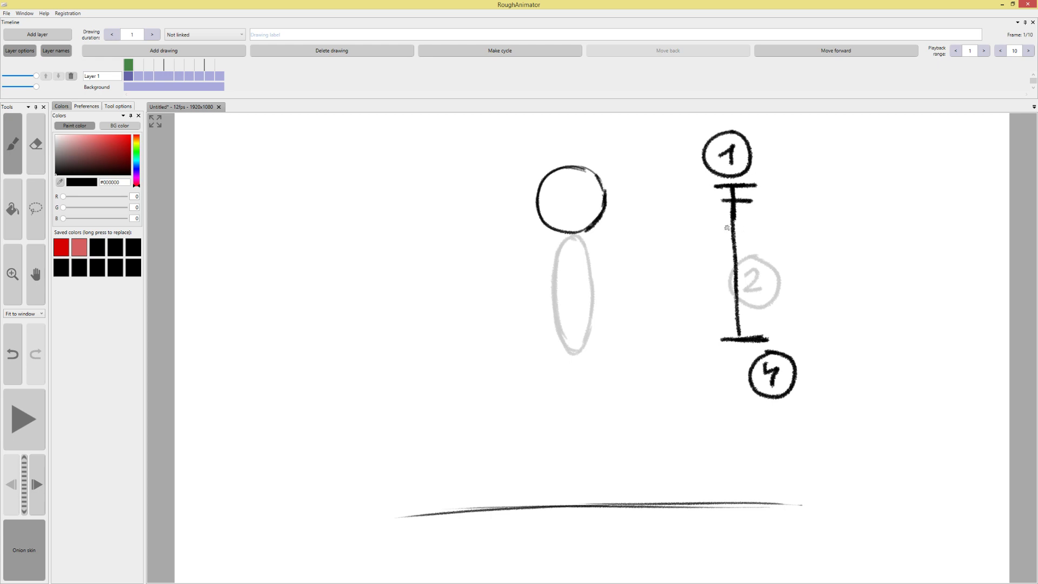
left_click_drag(726, 232, 752, 232)
left_click_drag(722, 301, 769, 301)
mouse_move(719, 186)
left_mouse_down()
mouse_move(727, 209)
mouse_move(707, 211)
mouse_move(715, 235)
mouse_move(702, 282)
mouse_move(722, 302)
left_mouse_up()
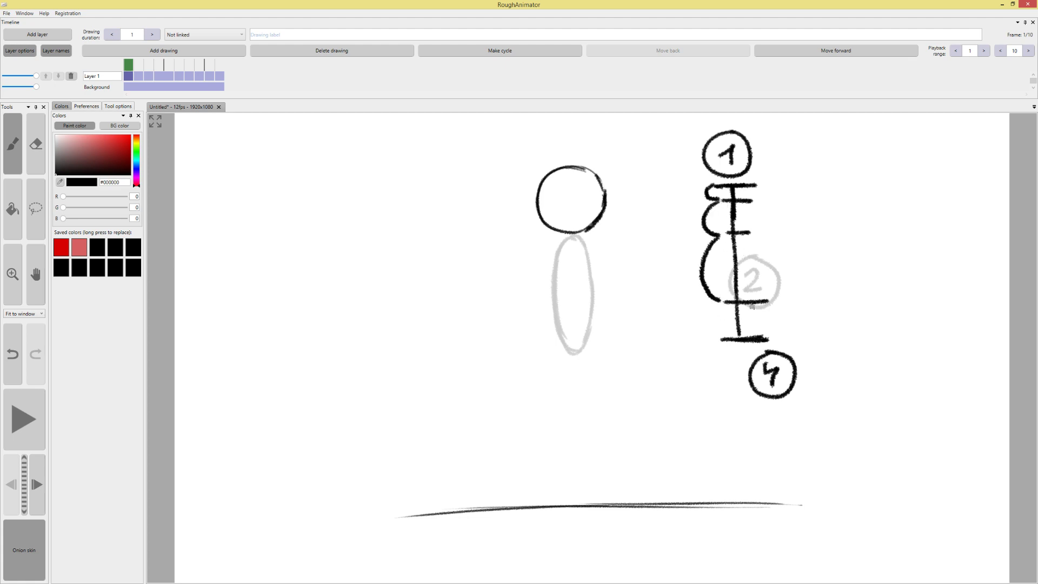
Erase the chart's lower end tick and the line below the last in-between tick
key("e")
left_click_drag(719, 339, 741, 332)
key("b")
key("e")
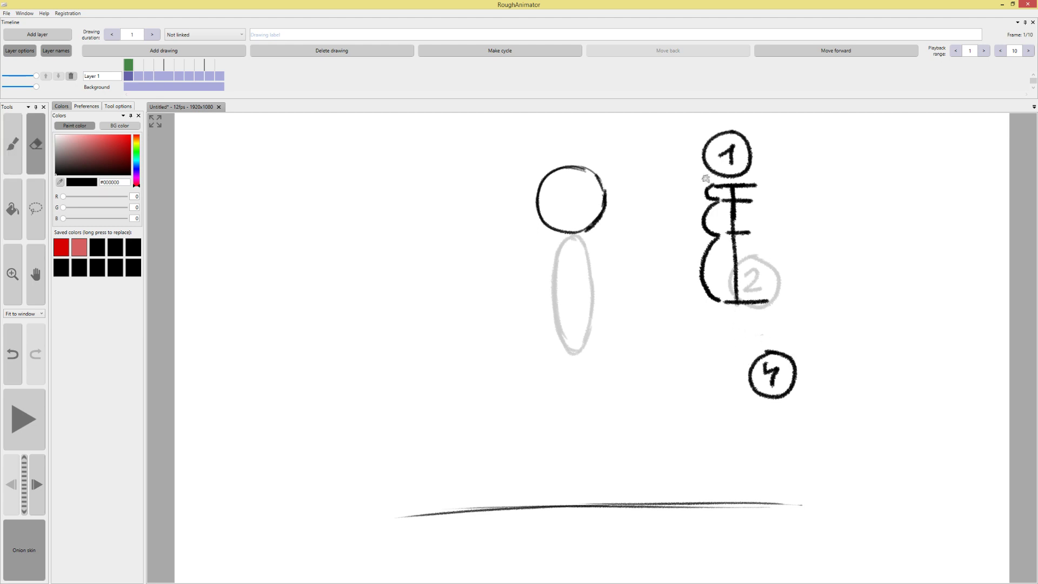
key("b")
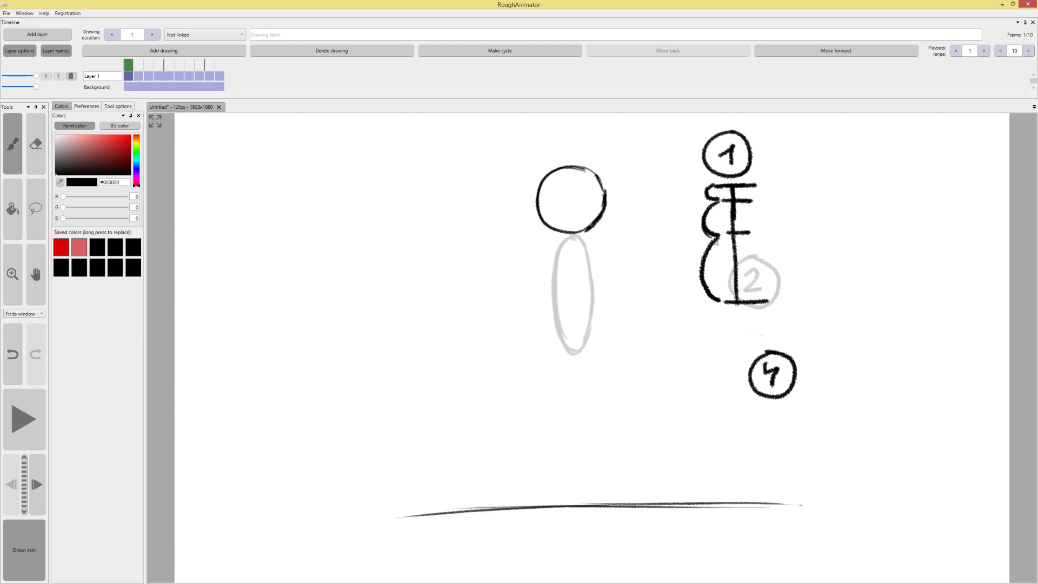
Undo the whole spacing chart and its circled numbers in the first drawing
mouse_move(673, 184)
left_mouse_down()
mouse_move(655, 216)
mouse_move(676, 305)
mouse_move(668, 315)
mouse_move(677, 388)
mouse_move(703, 426)
left_mouse_up()
key("ctrl+z")
key("ctrl+z")
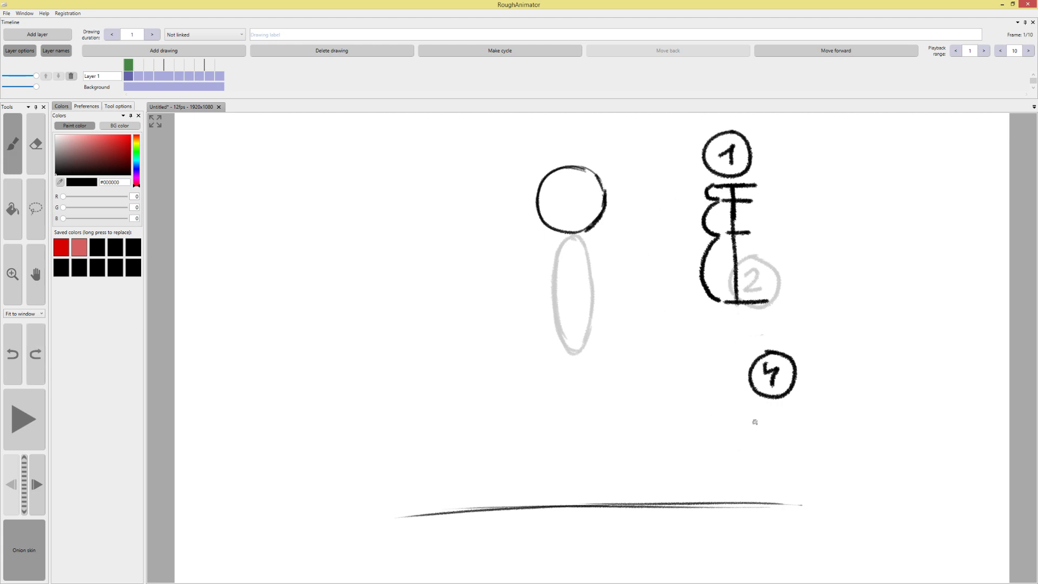
key("ctrl+z")
key("ctrl+z")
key("ctrl+z")
key("ctrl+z")
key("ctrl+z")
key("ctrl+z")
key("ctrl+z")
key("ctrl+z")
key("ctrl+z")
key("ctrl+z")
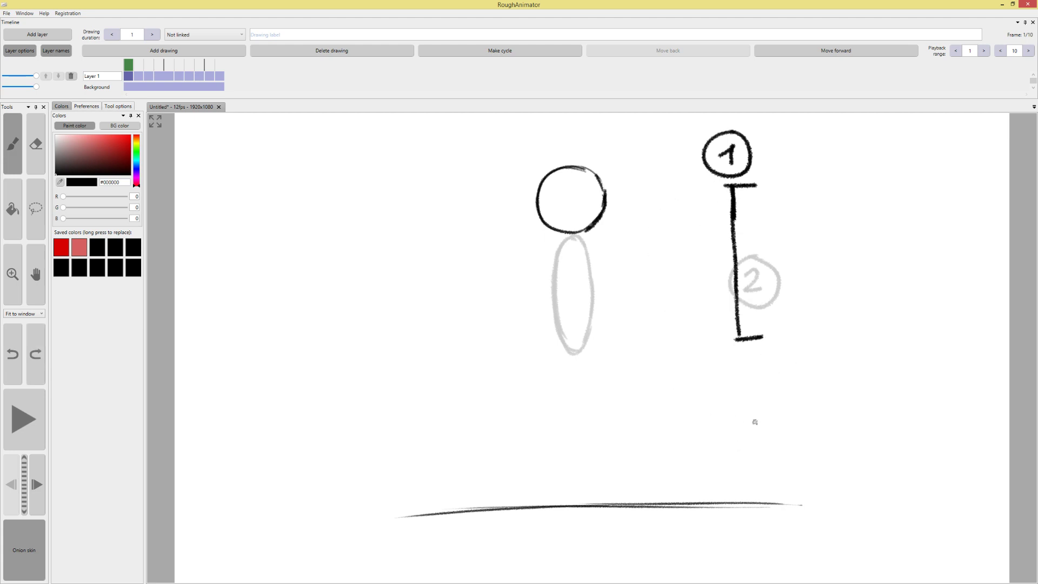
key("ctrl+z")
key("ctrl+z")
key("ctrl+z")
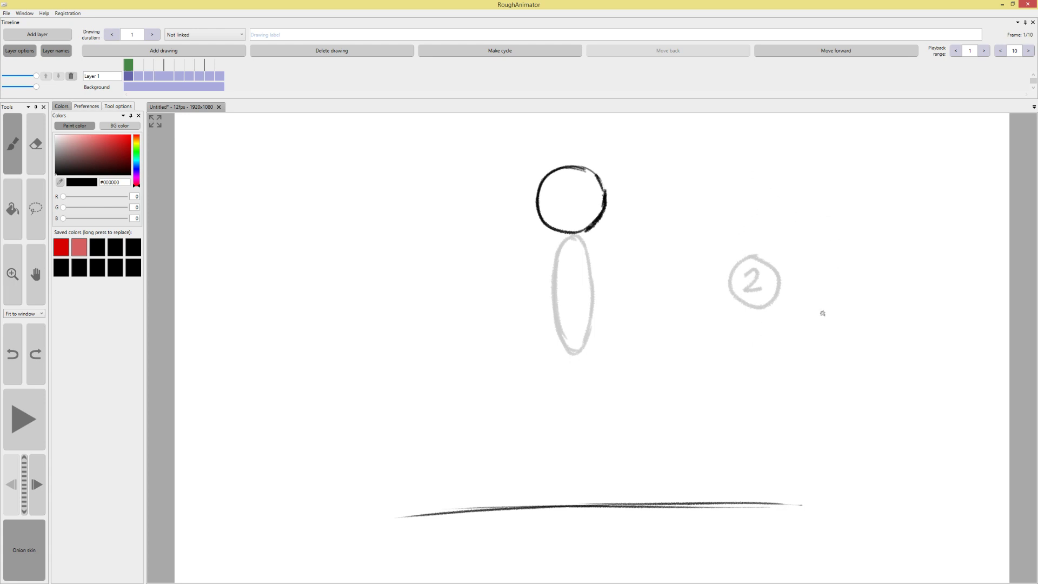
Erase the circled 2 beside the oval in the second drawing and return to the brush
mouse_move(129, 62)
left_mouse_down()
mouse_move(148, 64)
mouse_move(128, 64)
left_mouse_up()
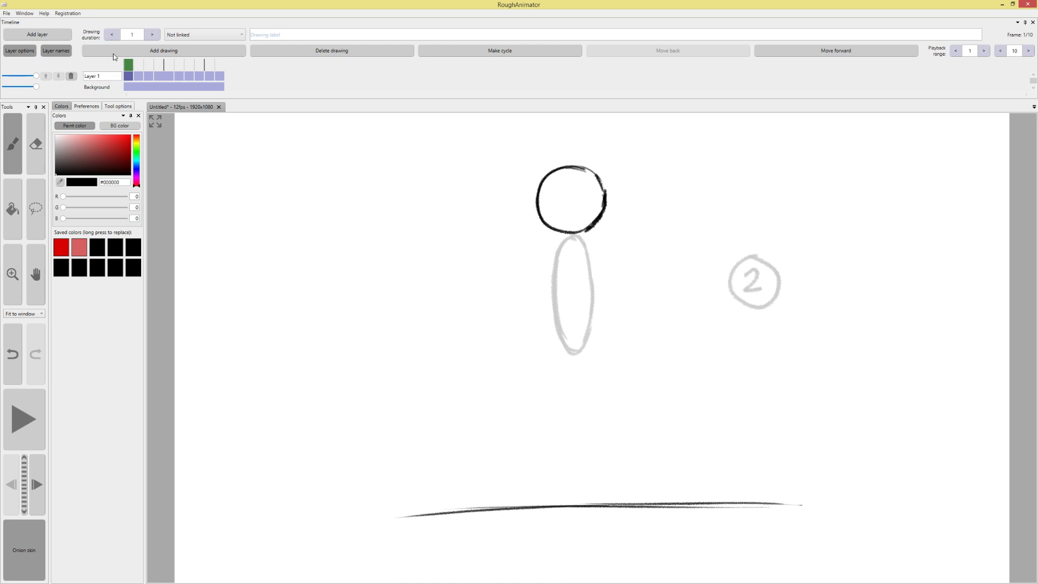
left_click(138, 64)
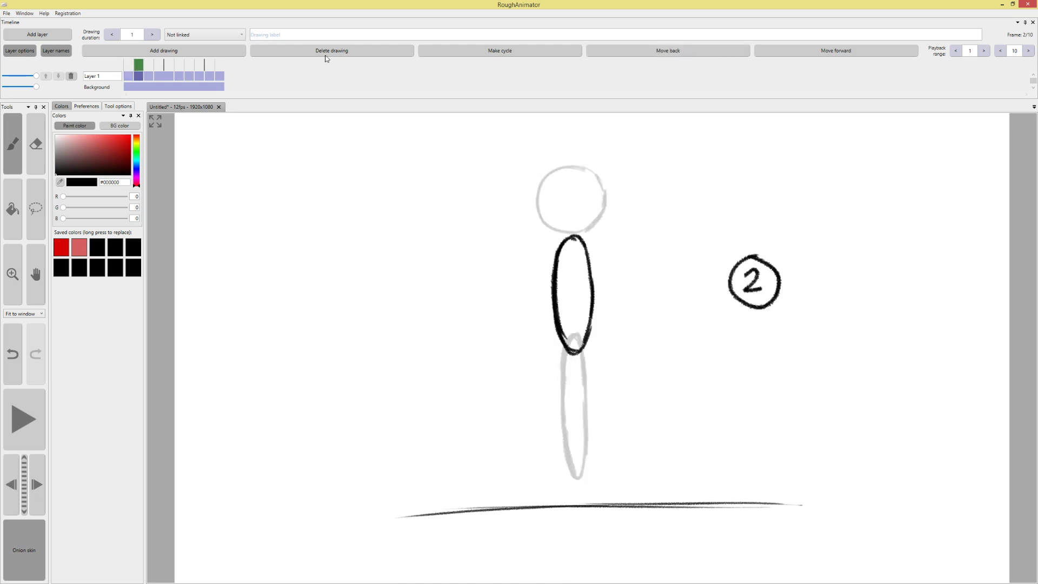
key("e")
mouse_move(802, 287)
left_mouse_down()
mouse_move(718, 307)
mouse_move(774, 264)
mouse_move(728, 281)
mouse_move(735, 266)
mouse_move(726, 295)
mouse_move(763, 288)
mouse_move(741, 298)
mouse_move(758, 280)
mouse_move(747, 267)
mouse_move(743, 318)
mouse_move(797, 267)
left_mouse_up()
key("b")
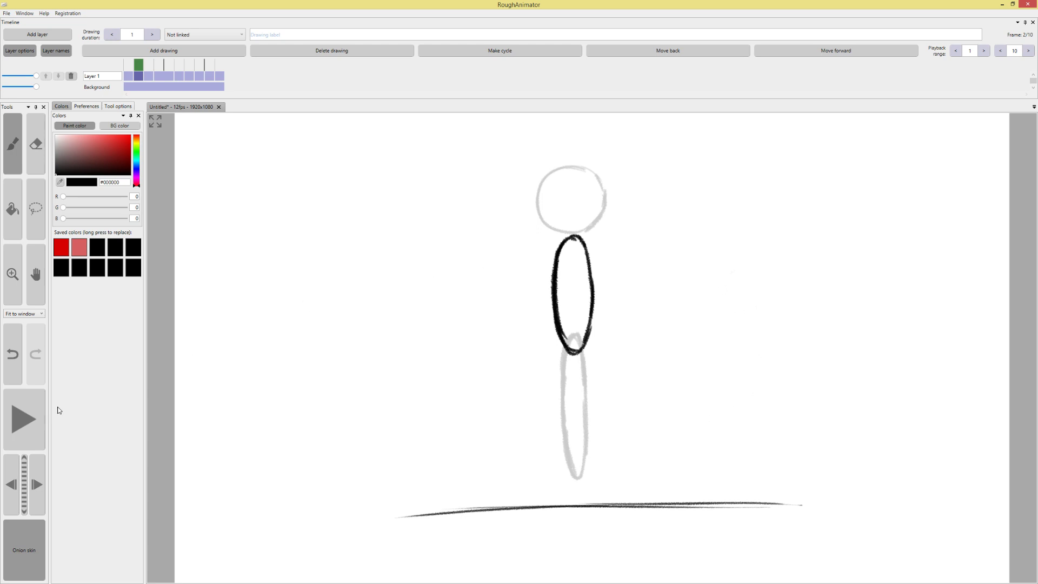
Draw two eyes near the ball's side edges and a smile in the first drawing
left_click(128, 64)
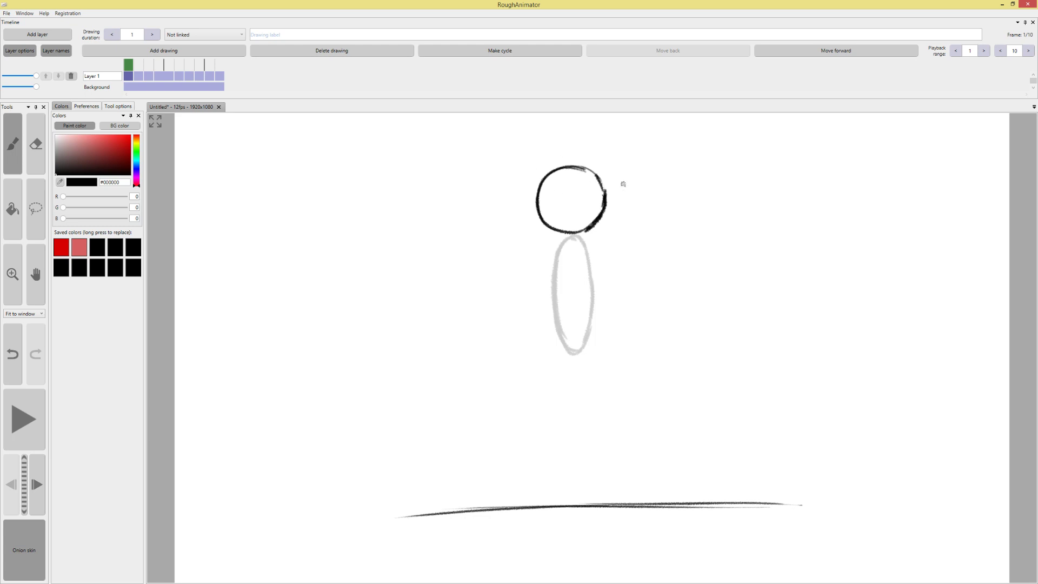
mouse_move(545, 188)
left_mouse_down()
mouse_move(558, 174)
mouse_move(543, 190)
mouse_move(594, 187)
mouse_move(547, 194)
mouse_move(599, 190)
mouse_move(589, 212)
left_mouse_up()
key("ctrl+z")
key("ctrl+z")
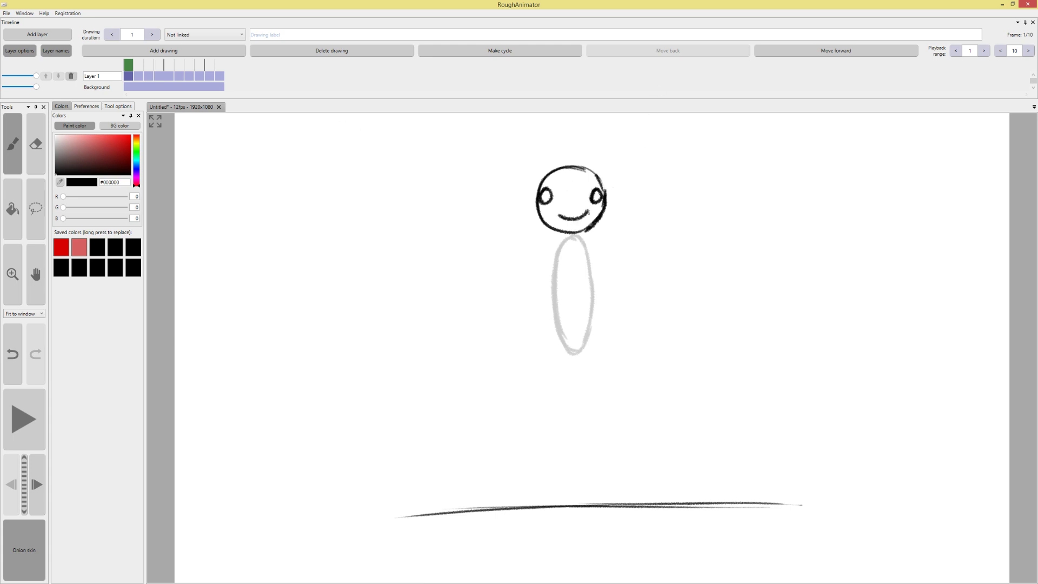
Draw two narrow stretched eyes and an elongated smile on the falling ball in both the second and third drawings
left_click(147, 79)
mouse_move(561, 268)
left_mouse_down()
mouse_move(562, 282)
mouse_move(560, 259)
mouse_move(590, 281)
mouse_move(585, 259)
left_mouse_up()
key("ctrl+z")
mouse_move(565, 314)
left_mouse_down()
mouse_move(573, 336)
mouse_move(581, 322)
mouse_move(565, 325)
mouse_move(584, 315)
left_mouse_up()
key("ctrl+z")
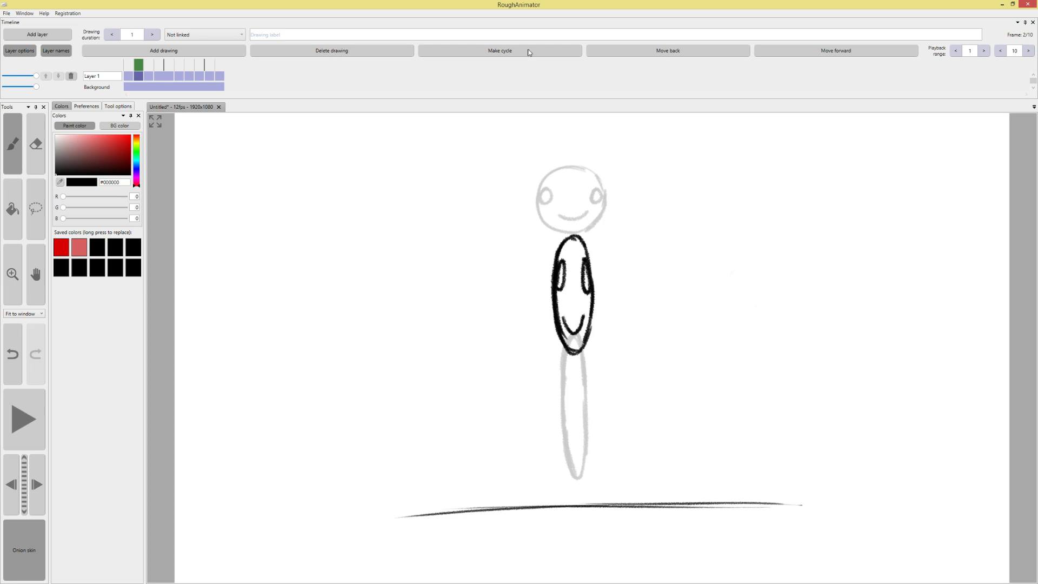
left_click(150, 64)
mouse_move(568, 360)
left_mouse_down()
mouse_move(565, 390)
mouse_move(569, 351)
mouse_move(579, 354)
left_mouse_up()
mouse_move(570, 426)
left_mouse_down()
mouse_move(582, 427)
mouse_move(581, 410)
left_mouse_up()
Draw two wide, flattened eyes at the ends of the squashed ball in frames 4 and 6
left_click(161, 65)
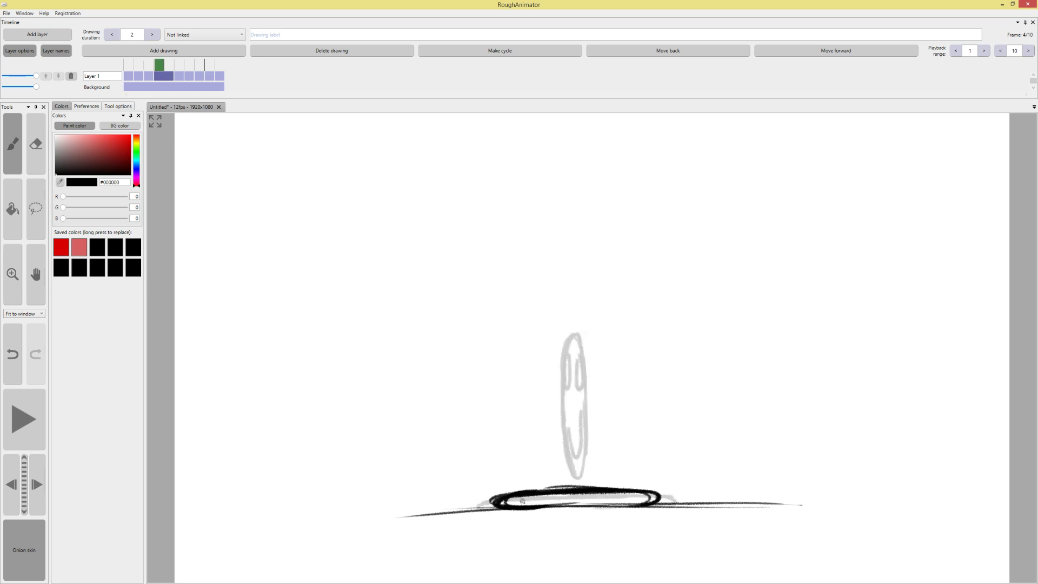
left_click_drag(522, 501, 518, 497)
mouse_move(638, 500)
left_mouse_down()
mouse_move(622, 506)
mouse_move(646, 496)
left_mouse_up()
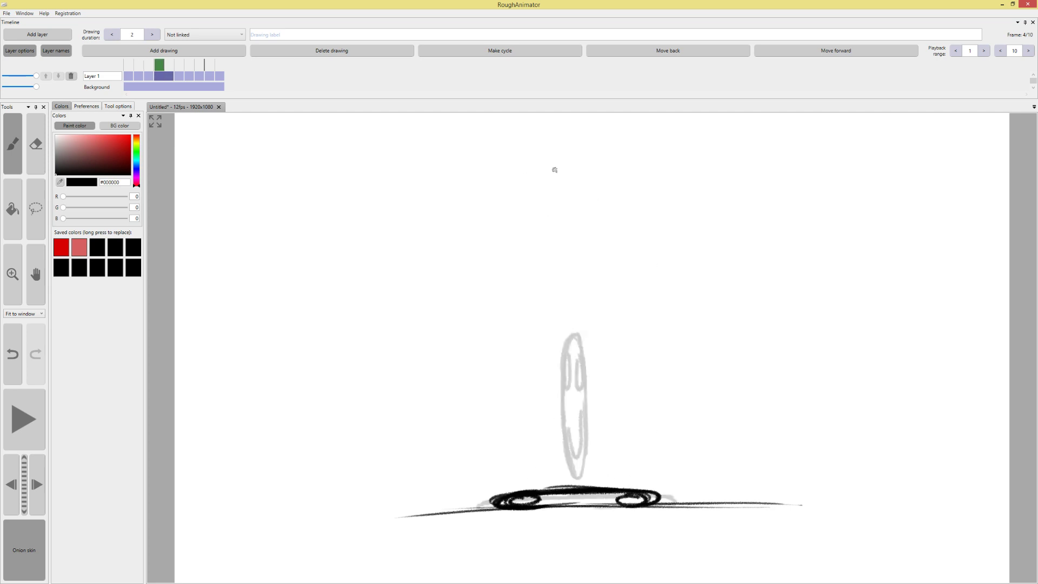
left_click(178, 65)
mouse_move(508, 499)
left_mouse_down()
mouse_move(487, 511)
mouse_move(525, 503)
left_mouse_up()
mouse_move(638, 499)
left_mouse_down()
mouse_move(668, 502)
mouse_move(641, 498)
mouse_move(652, 507)
mouse_move(639, 496)
left_mouse_up()
key("ctrl+z")
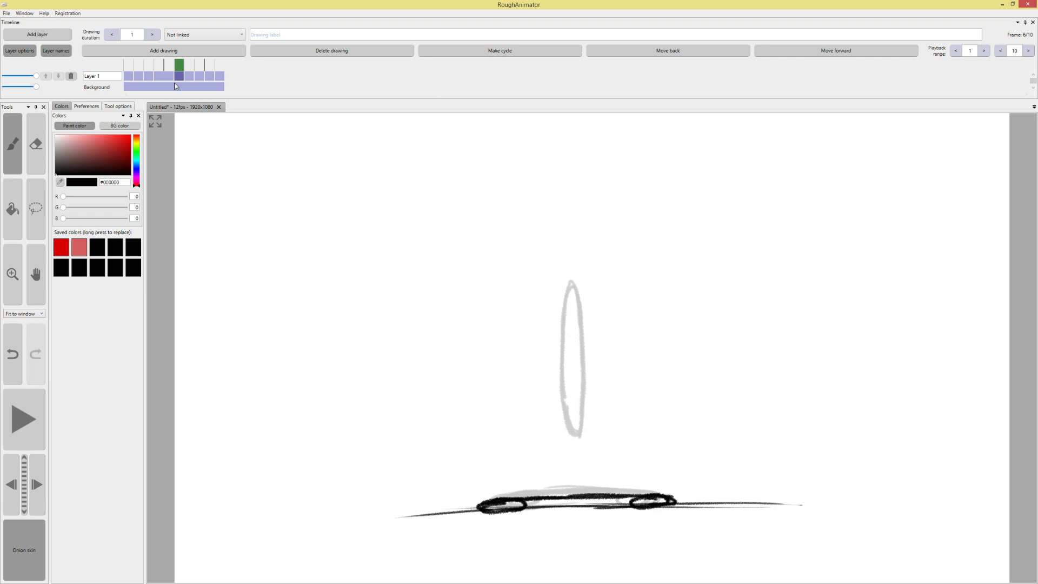
Draw two narrow eyes and an elongated smile on the long stretched ball in frame 7
left_click(187, 68)
mouse_move(568, 308)
left_mouse_down()
mouse_move(564, 343)
mouse_move(577, 303)
left_mouse_up()
key("ctrl+z")
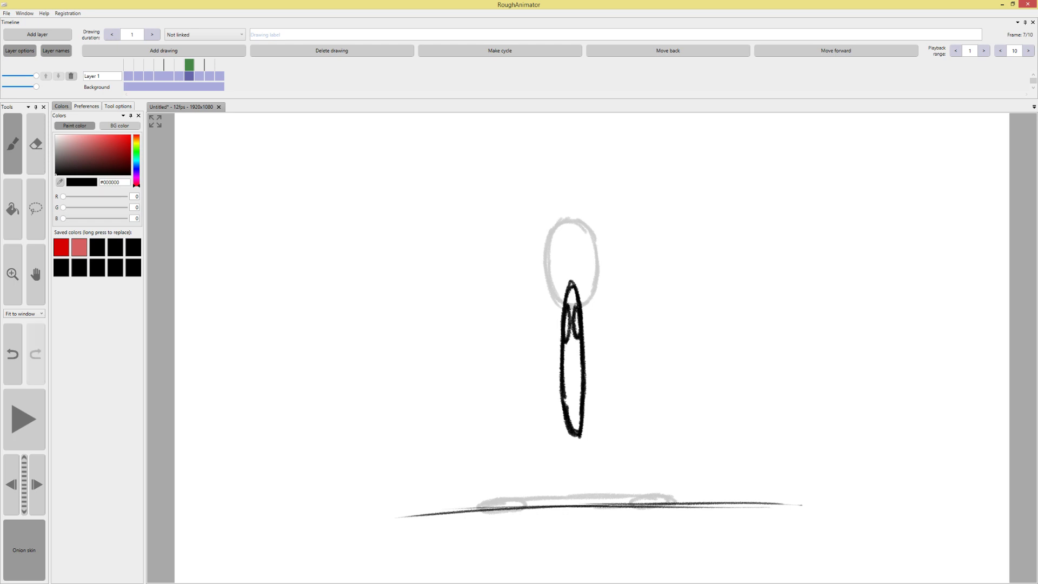
mouse_move(569, 372)
left_mouse_down()
mouse_move(573, 406)
mouse_move(579, 373)
left_mouse_up()
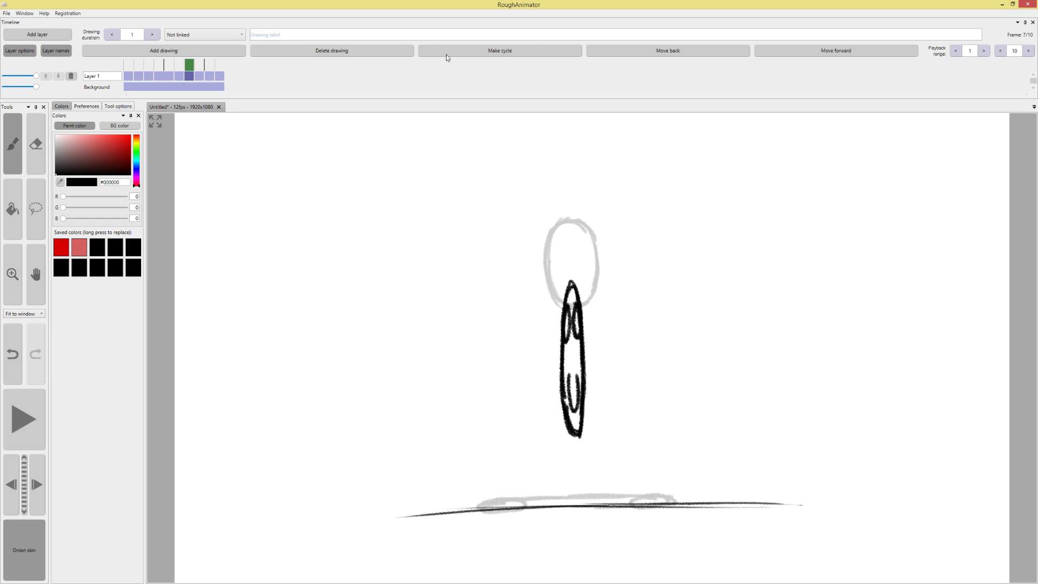
Draw two slightly stretched eyes and a smile on the rising oval ball in frame 8
left_click(202, 64)
mouse_move(562, 240)
left_mouse_down()
mouse_move(549, 252)
mouse_move(562, 243)
left_mouse_up()
mouse_move(590, 246)
left_mouse_down()
mouse_move(575, 249)
mouse_move(584, 238)
left_mouse_up()
mouse_move(562, 279)
left_mouse_down()
mouse_move(587, 273)
mouse_move(548, 258)
mouse_move(560, 244)
mouse_move(584, 242)
mouse_move(568, 286)
mouse_move(587, 273)
left_mouse_up()
key("ctrl+z")
key("ctrl+z")
key("ctrl+z")
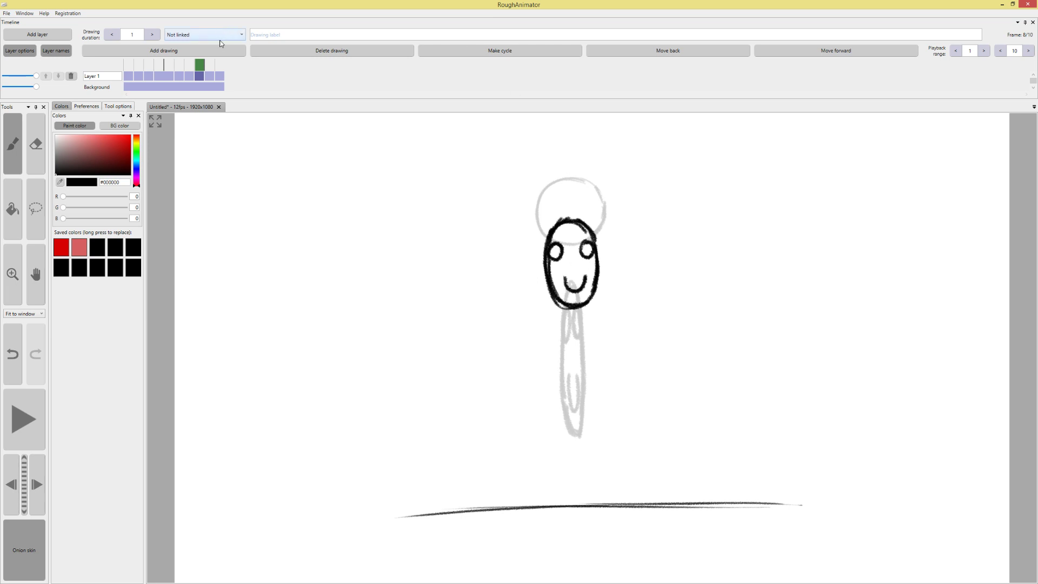
Draw two round eyes and a smile on the ball in frame 9, checking the face against the first drawing
left_click(213, 69)
mouse_move(555, 197)
left_mouse_down()
mouse_move(545, 209)
mouse_move(556, 195)
mouse_move(595, 203)
left_mouse_up()
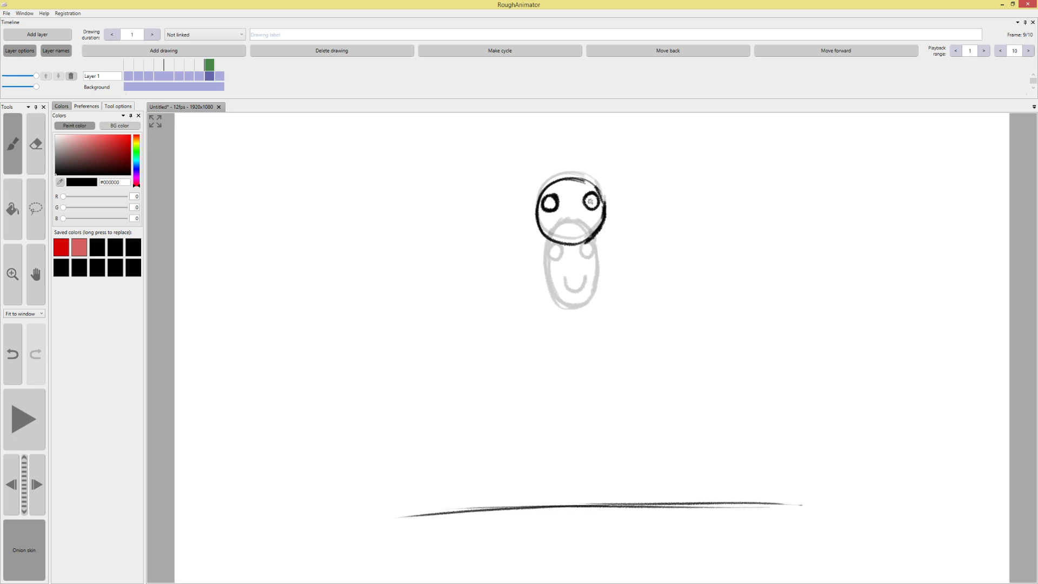
left_click(129, 67)
left_click(209, 67)
key("ctrl+z")
key("ctrl+z")
key("ctrl+z")
mouse_move(554, 205)
left_mouse_down()
mouse_move(540, 204)
mouse_move(595, 198)
mouse_move(577, 231)
mouse_move(586, 220)
mouse_move(560, 223)
mouse_move(554, 192)
mouse_move(545, 195)
mouse_move(553, 191)
mouse_move(546, 201)
left_mouse_up()
Draw two round eyes and a smile on the ball in frame 10, and play the animation
left_click(219, 65)
key("ctrl+z")
mouse_move(599, 196)
left_mouse_down()
mouse_move(587, 195)
mouse_move(598, 194)
left_mouse_up()
left_click_drag(563, 223, 585, 214)
key("ctrl+z")
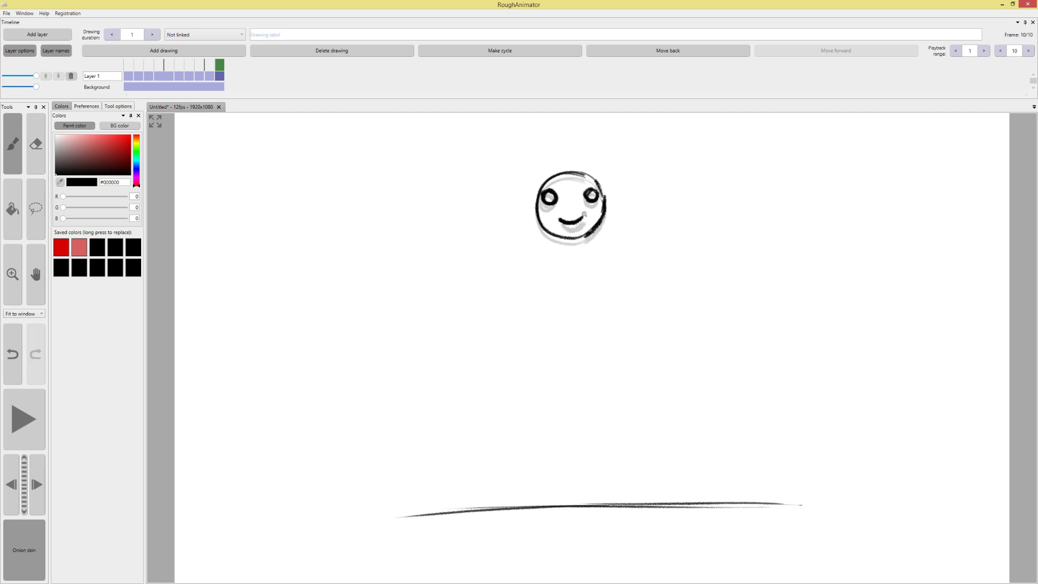
left_click(26, 418)
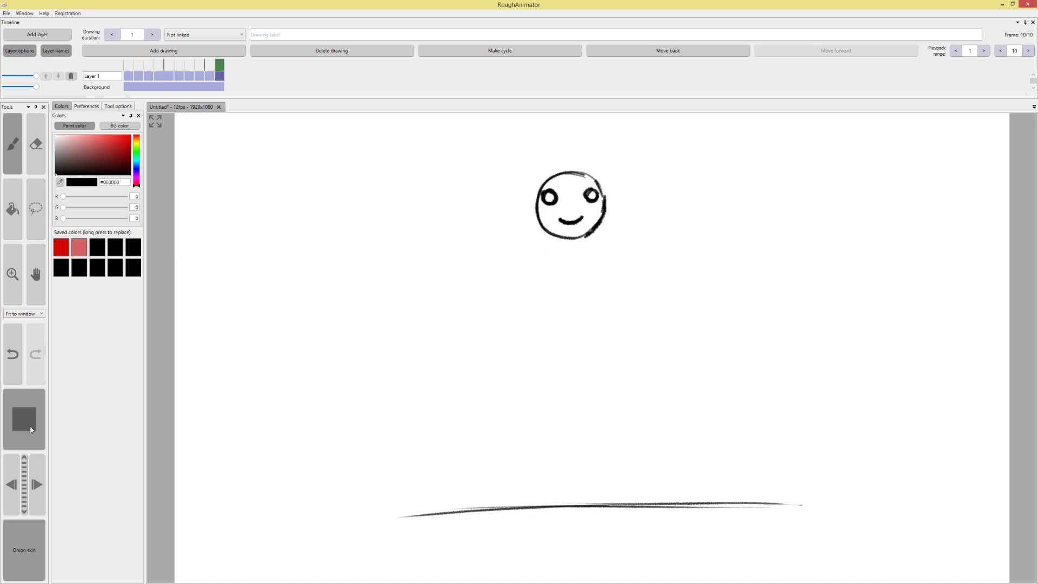
key("space")
Erase both eyes in the first drawing, redraw them rounder and closer together, and play the animation
left_click(128, 76)
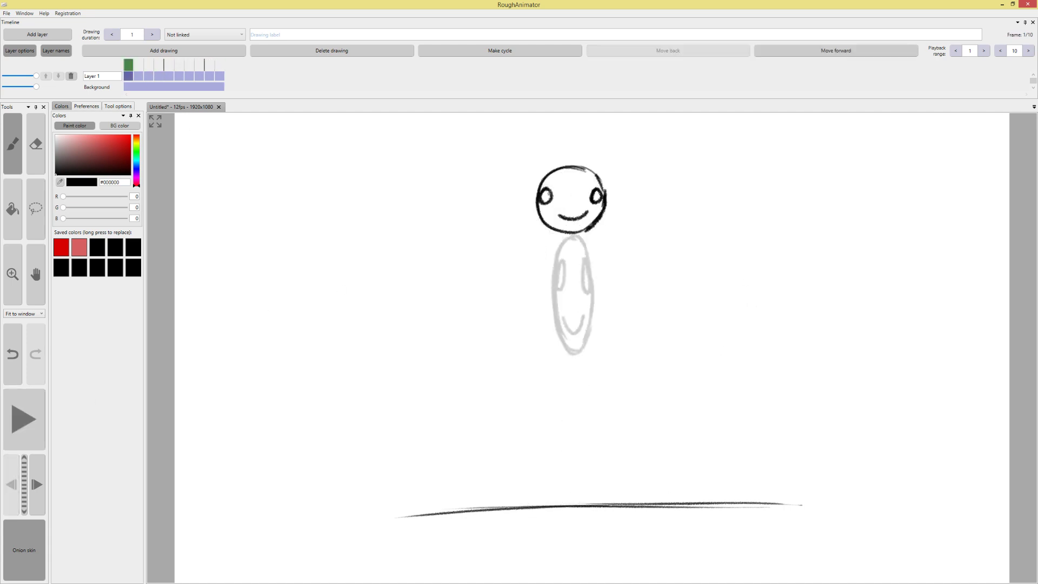
key("e")
left_click_drag(549, 185, 545, 205)
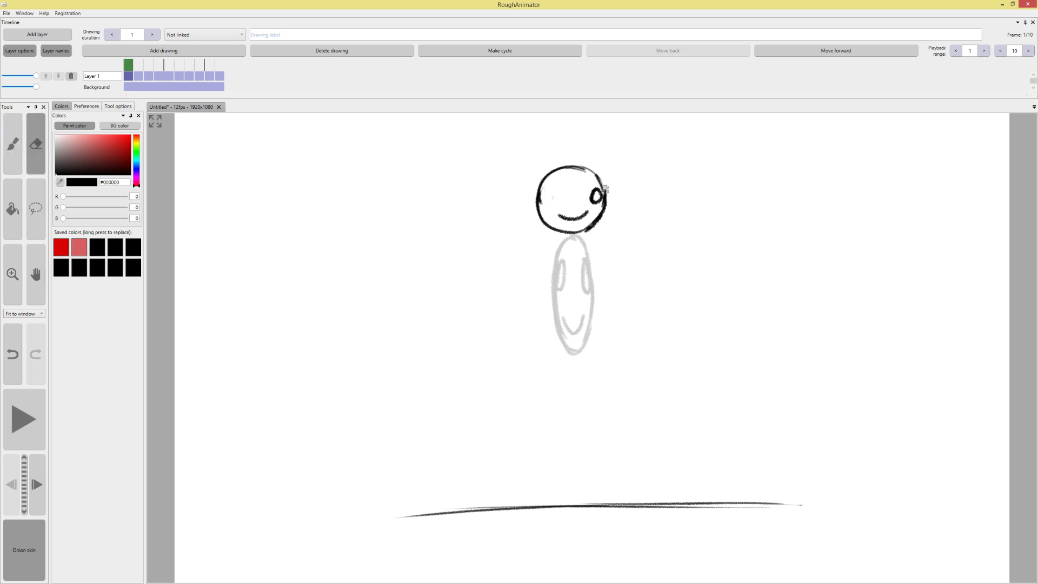
mouse_move(603, 190)
left_mouse_down()
mouse_move(598, 201)
mouse_move(544, 203)
mouse_move(557, 192)
mouse_move(595, 196)
mouse_move(587, 188)
mouse_move(593, 201)
left_mouse_up()
key("b")
key("ctrl+z")
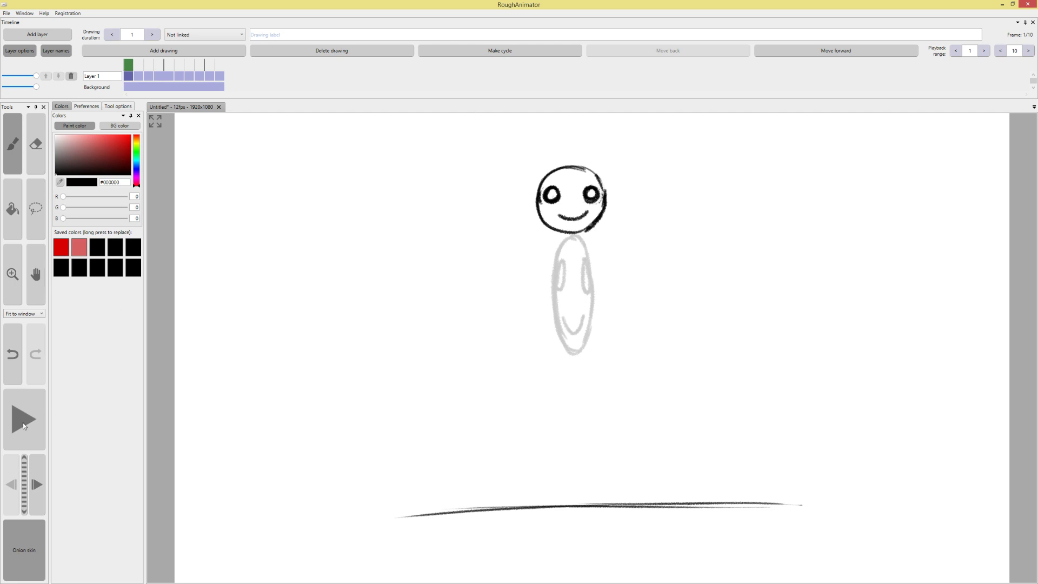
left_click(23, 425)
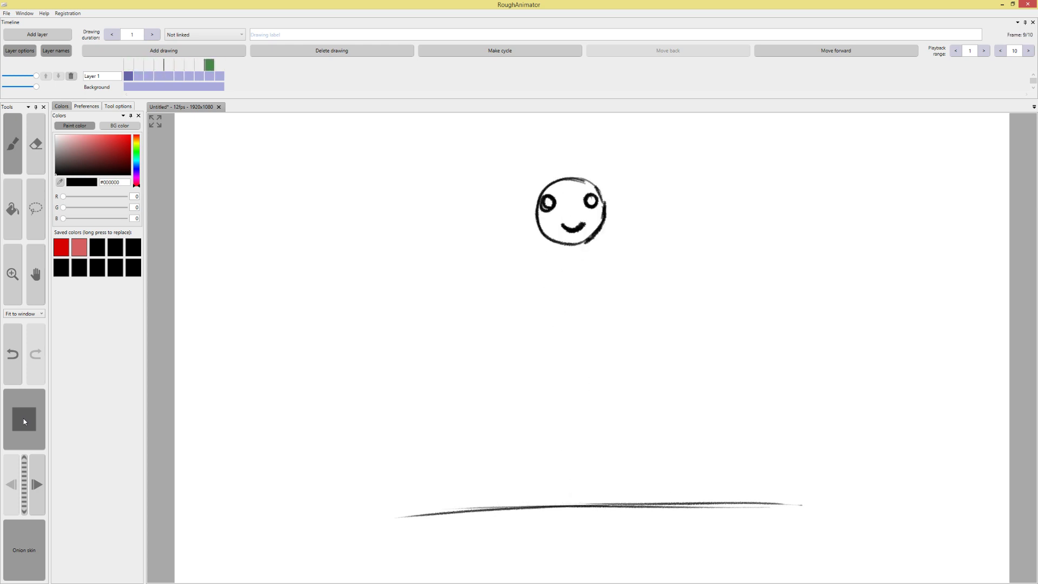
left_click(27, 409)
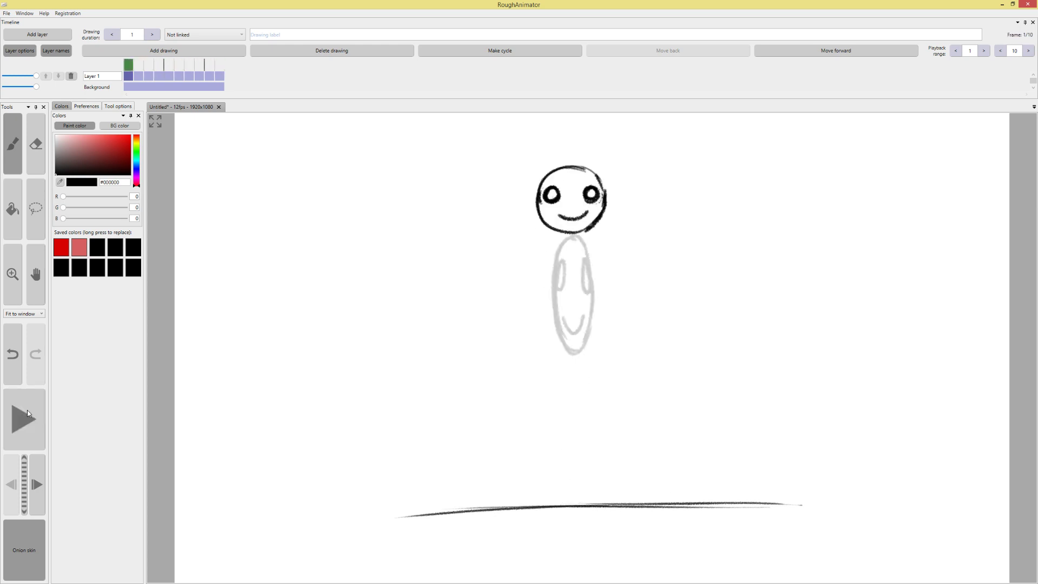
Create a new 1920x1080 project at 12 fps, bring its whole canvas into view and select the brush
left_click(6, 13)
left_click(21, 22)
left_click(573, 315)
scroll(612, 250, "down", 1)
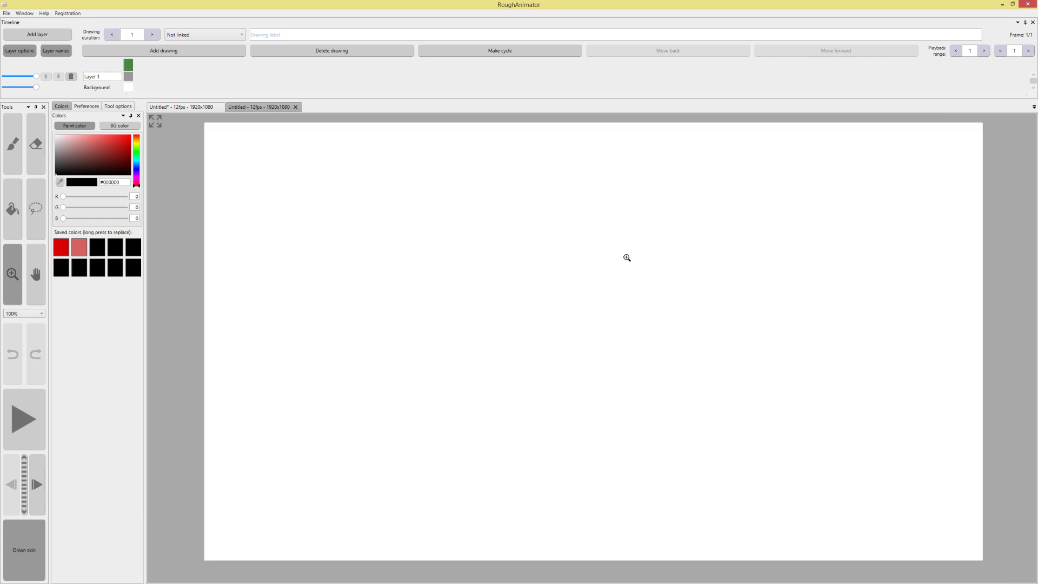
mouse_move(626, 257)
left_mouse_down()
mouse_move(616, 304)
mouse_move(623, 292)
left_mouse_up()
scroll(649, 254, "up", 3)
key("b")
left_click(593, 216)
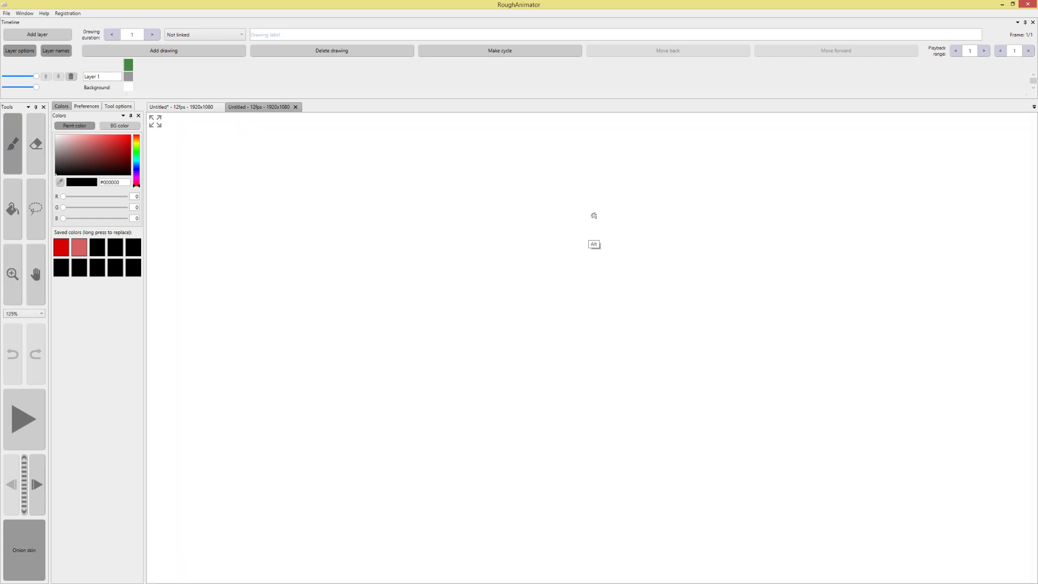
key("z")
scroll(621, 273, "down", 1)
key("ctrl+z")
key("b")
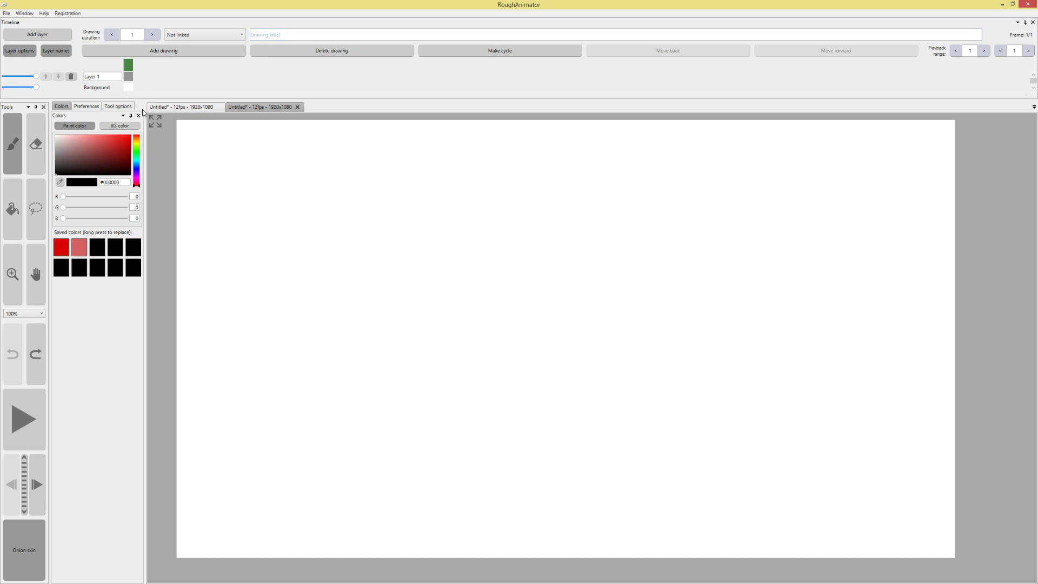
Draw a black, slightly curved ground line across the lower part of the canvas on the Background layer
left_click(563, 214)
mouse_move(295, 482)
left_mouse_down()
mouse_move(788, 468)
mouse_move(417, 485)
mouse_move(822, 481)
mouse_move(238, 489)
mouse_move(863, 490)
left_mouse_up()
key("ctrl+z")
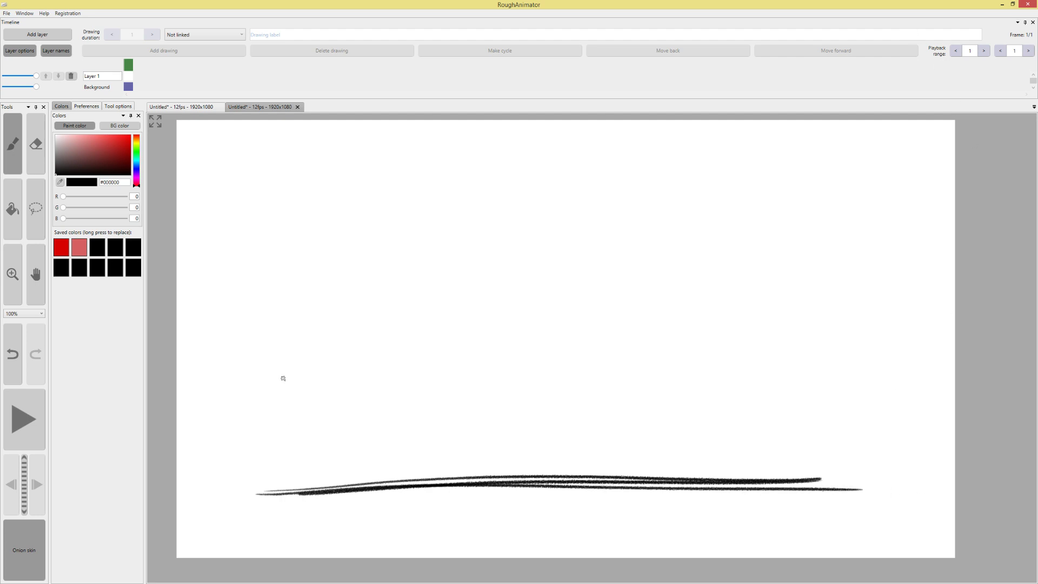
mouse_move(274, 456)
left_mouse_down()
mouse_move(376, 228)
mouse_move(512, 308)
mouse_move(582, 472)
left_mouse_up()
key("ctrl+z")
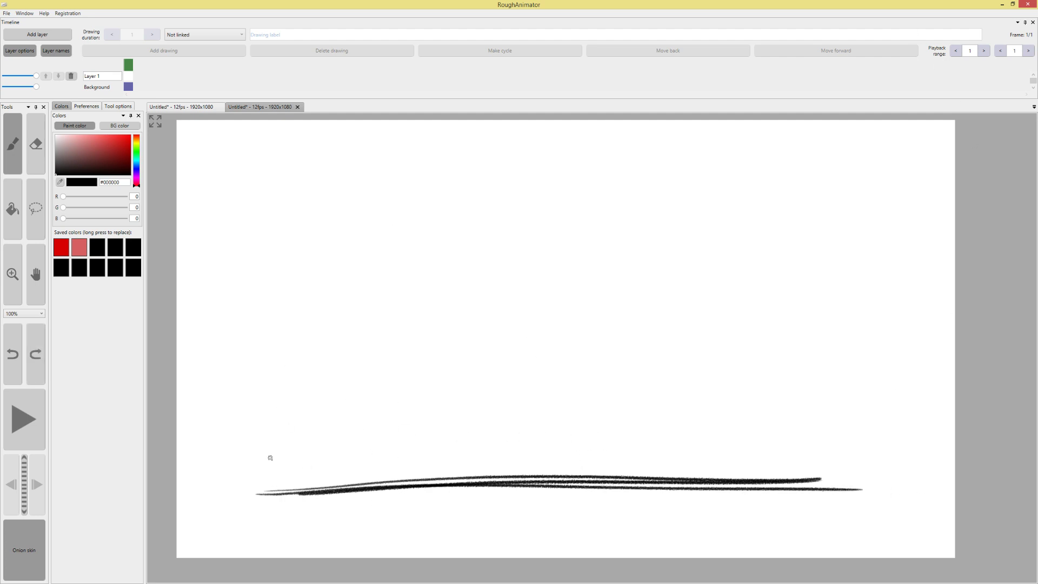
mouse_move(263, 478)
left_mouse_down()
mouse_move(353, 273)
mouse_move(544, 432)
left_mouse_up()
key("ctrl+z")
mouse_move(303, 236)
left_mouse_down()
mouse_move(521, 508)
mouse_move(649, 415)
mouse_move(696, 482)
mouse_move(737, 461)
mouse_move(754, 481)
left_mouse_up()
key("ctrl+z")
key("ctrl+z")
key("ctrl+z")
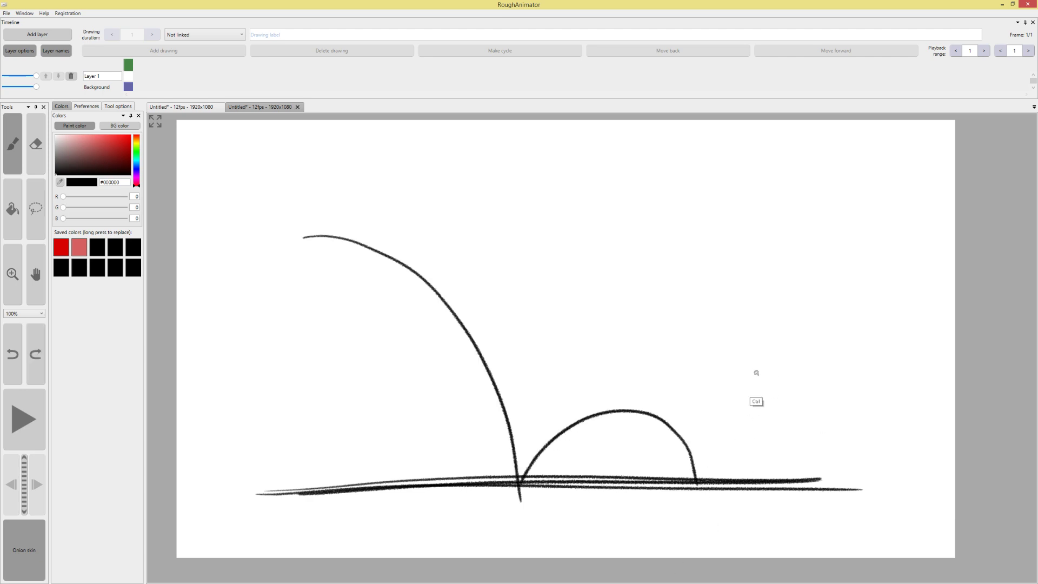
Set the paint color to red and draw a bounce path with a falling curve and two progressively smaller arcs on the ground
left_click(109, 148)
left_click(121, 137)
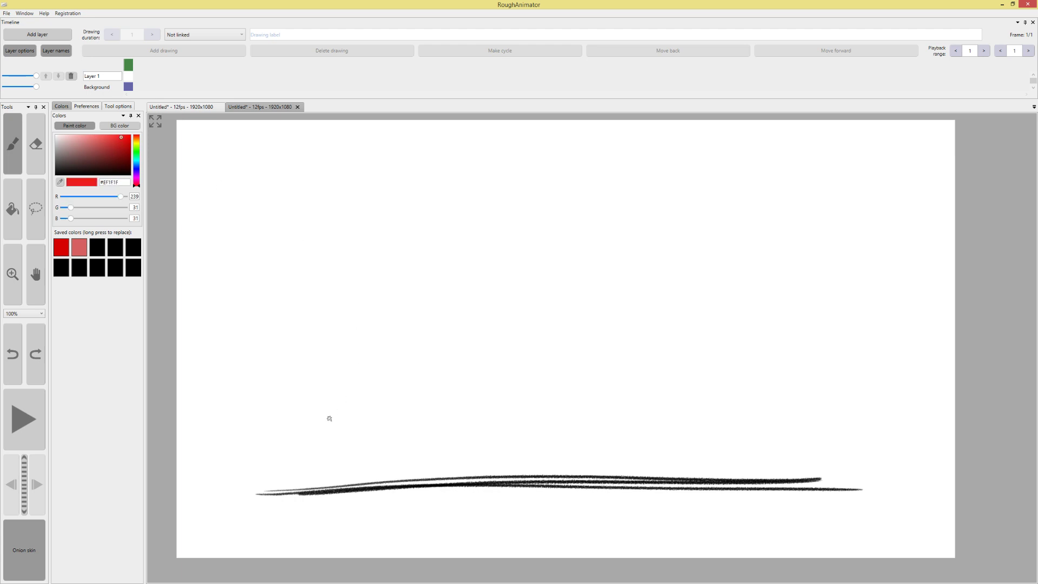
mouse_move(319, 254)
left_mouse_down()
mouse_move(436, 346)
mouse_move(460, 474)
mouse_move(470, 442)
mouse_move(611, 475)
mouse_move(670, 458)
mouse_move(692, 471)
left_mouse_up()
key("ctrl+z")
key("ctrl+y")
key("ctrl+z")
mouse_move(611, 453)
left_mouse_down()
mouse_move(618, 485)
mouse_move(635, 456)
mouse_move(735, 481)
left_mouse_up()
key("ctrl+z")
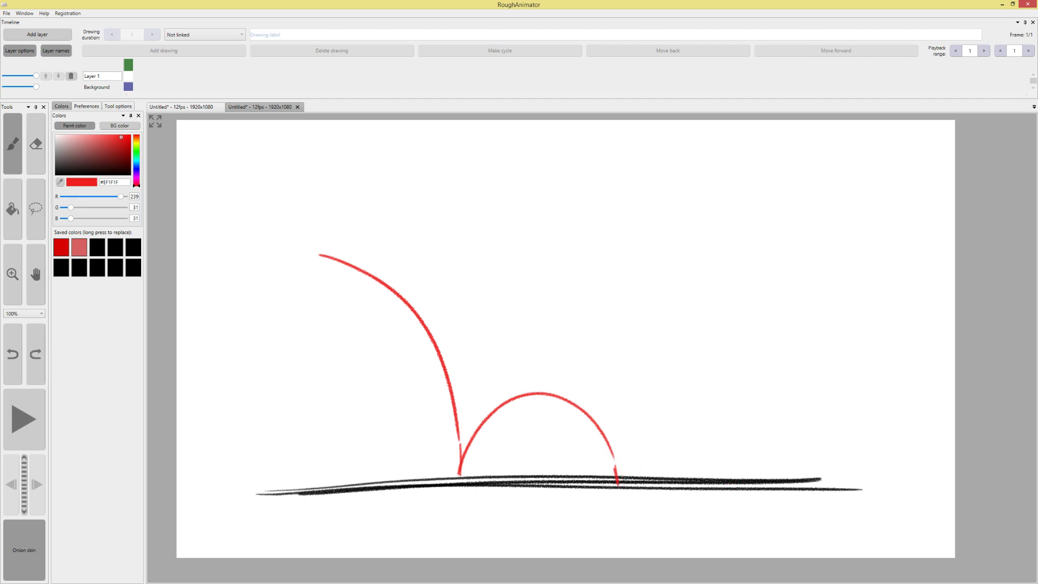
mouse_move(622, 478)
left_mouse_down()
mouse_move(650, 450)
mouse_move(694, 471)
mouse_move(677, 444)
mouse_move(710, 481)
left_mouse_up()
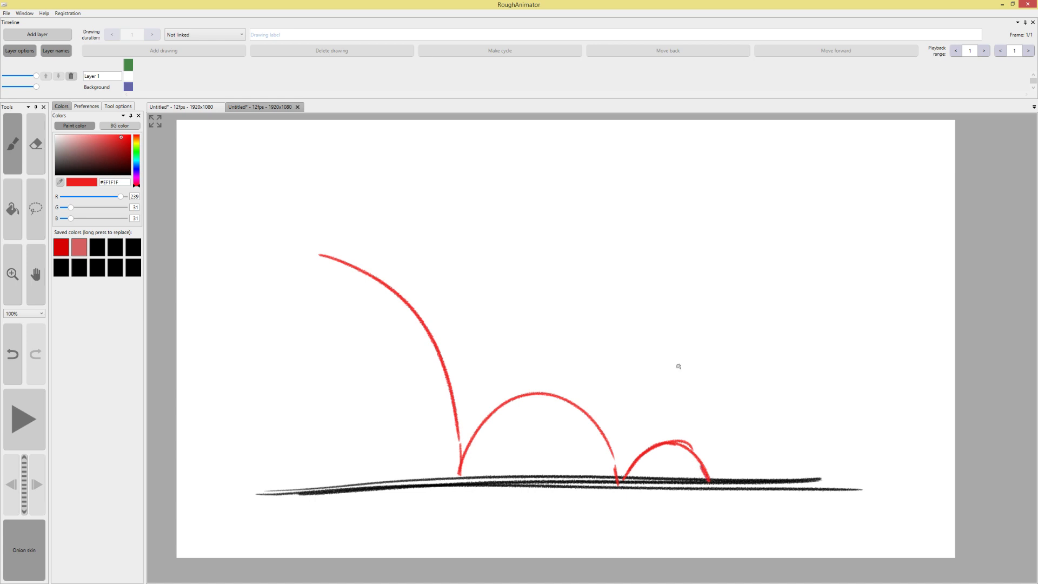
Select the drawing on Layer 1 and set the paint color to dark blue #0D34A8
left_click(128, 76)
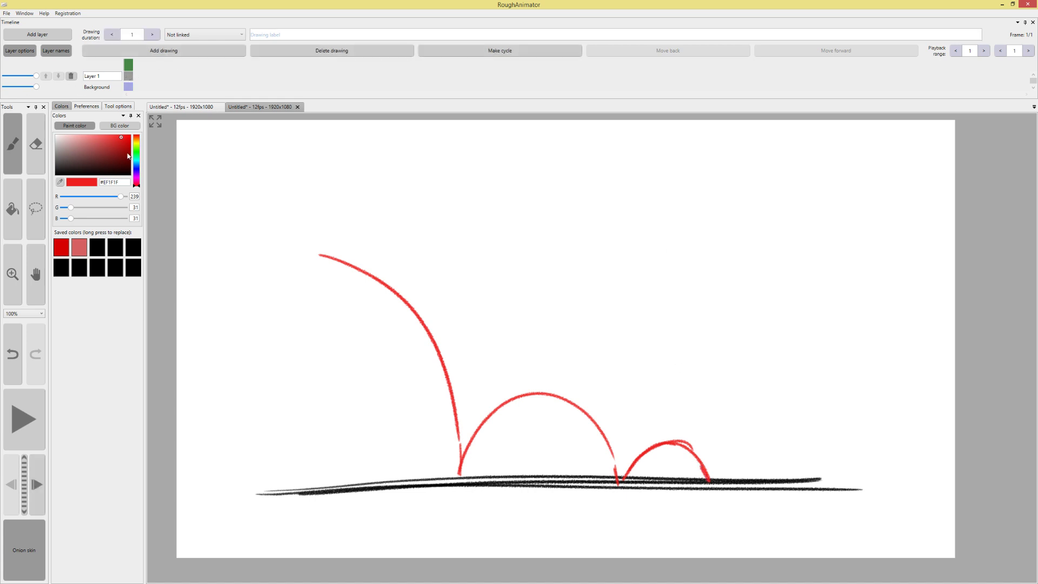
left_click(136, 172)
left_click_drag(118, 150, 123, 135)
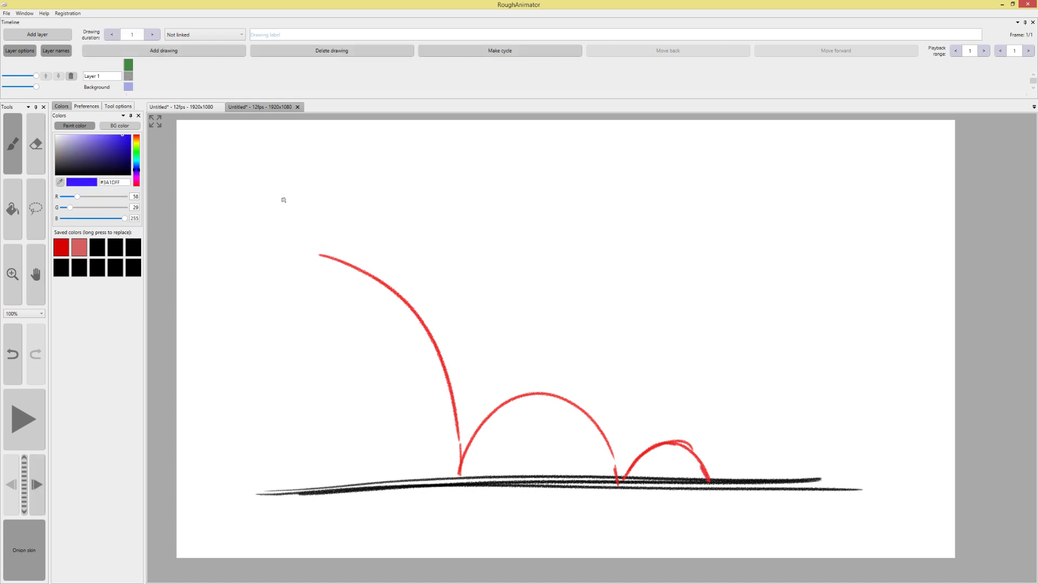
left_click_drag(324, 207, 337, 231)
key("ctrl+z")
left_click(125, 148)
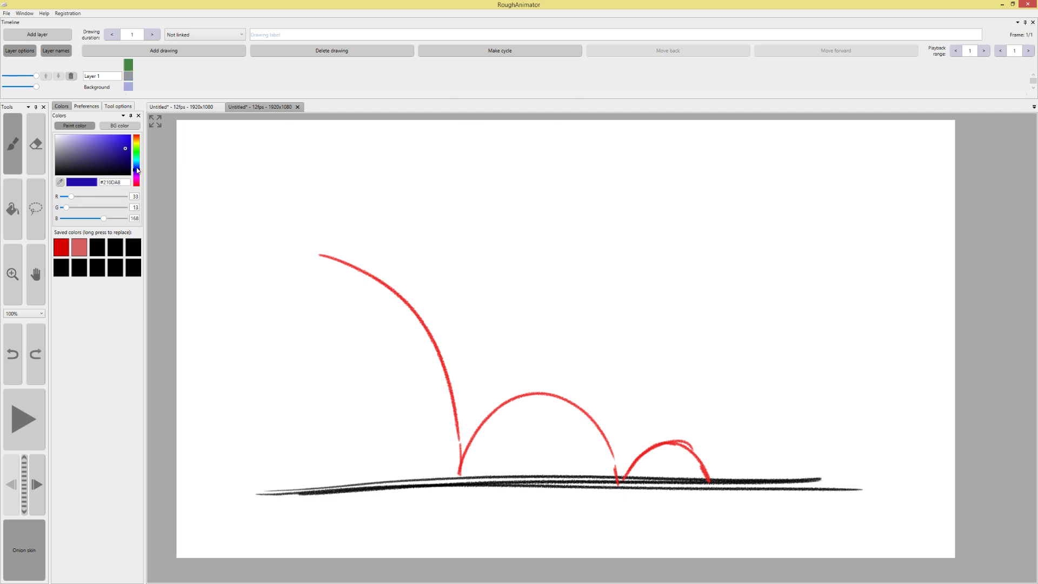
left_click(138, 165)
left_click(138, 168)
left_click(138, 167)
mouse_move(319, 238)
left_mouse_down()
mouse_move(316, 227)
mouse_move(312, 235)
left_mouse_up()
key("ctrl+z")
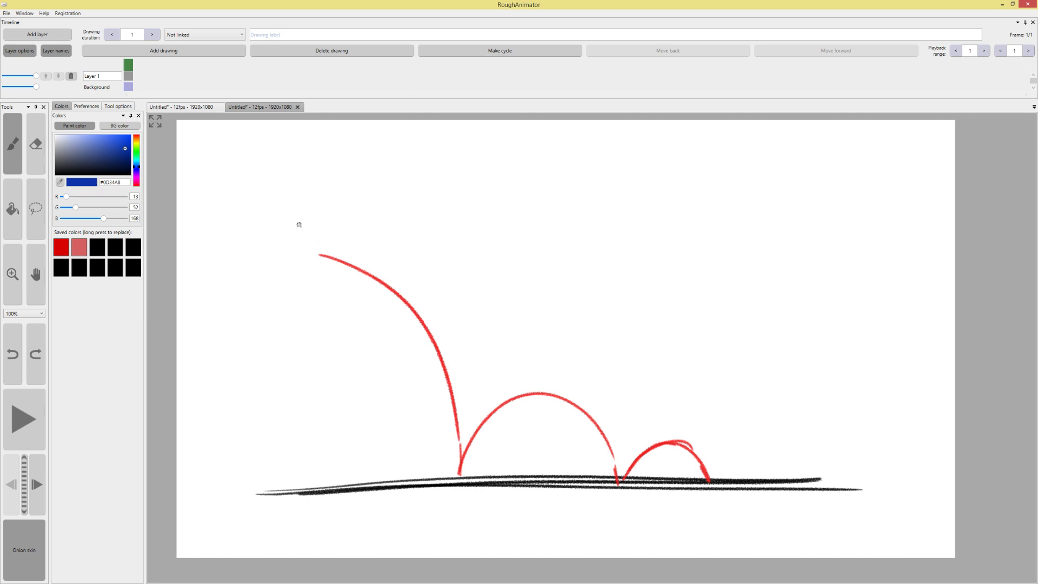
mouse_move(299, 224)
left_mouse_down()
mouse_move(340, 259)
mouse_move(303, 255)
mouse_move(335, 254)
left_mouse_up()
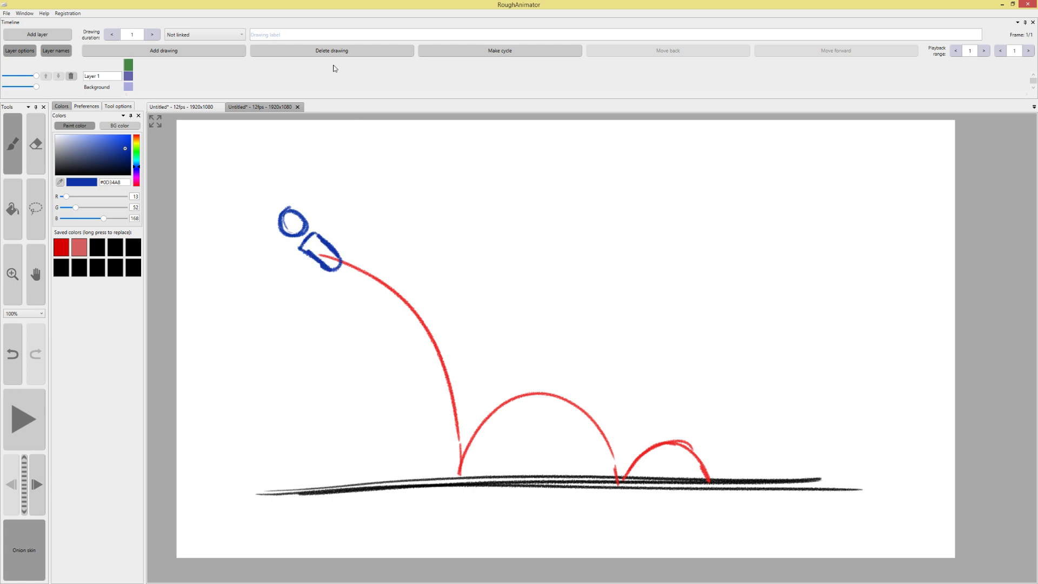
key("ctrl+z")
key("ctrl+z")
key("ctrl+z")
key("ctrl+z")
key("ctrl+z")
key("ctrl+z")
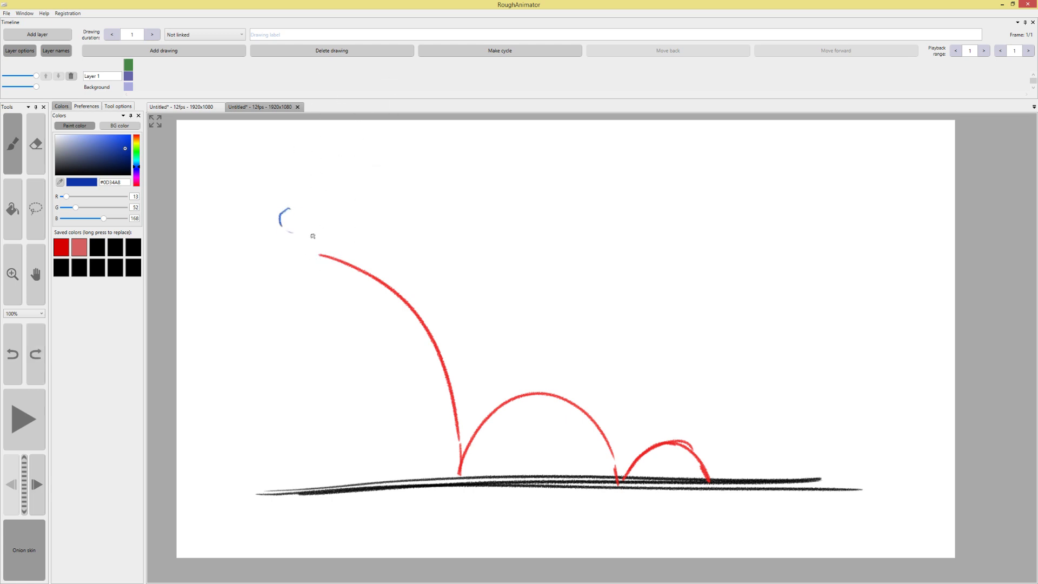
key("ctrl+z")
Draw a simple figure's head, torso and bent legs at the start of the red path
mouse_move(314, 212)
left_mouse_down()
mouse_move(298, 228)
mouse_move(321, 271)
mouse_move(317, 262)
mouse_move(334, 253)
mouse_move(327, 240)
mouse_move(303, 239)
left_mouse_up()
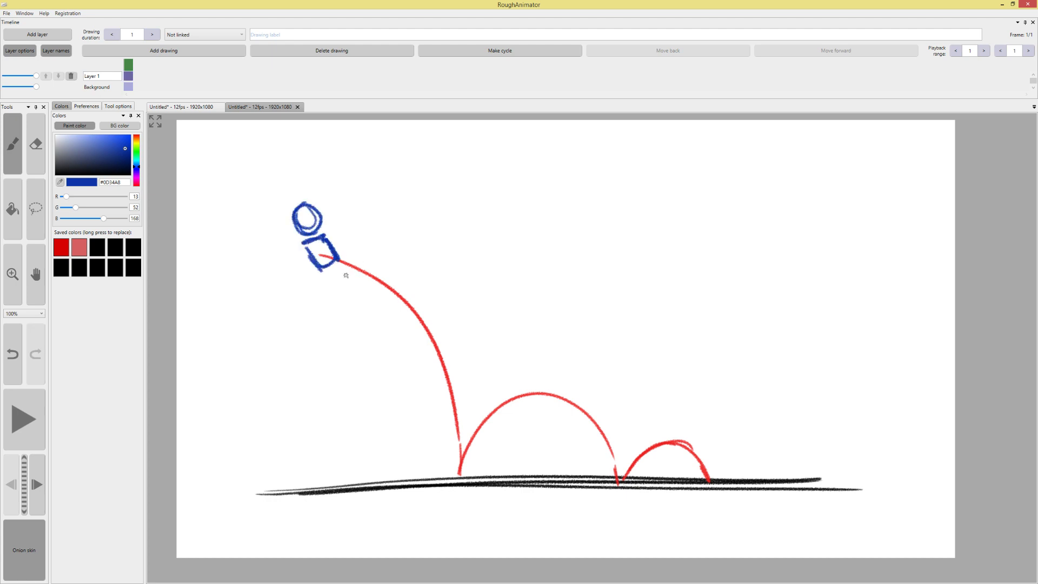
mouse_move(363, 277)
left_mouse_down()
mouse_move(373, 286)
mouse_move(340, 270)
mouse_move(386, 308)
left_mouse_up()
key("ctrl+z")
key("ctrl+z")
key("ctrl+z")
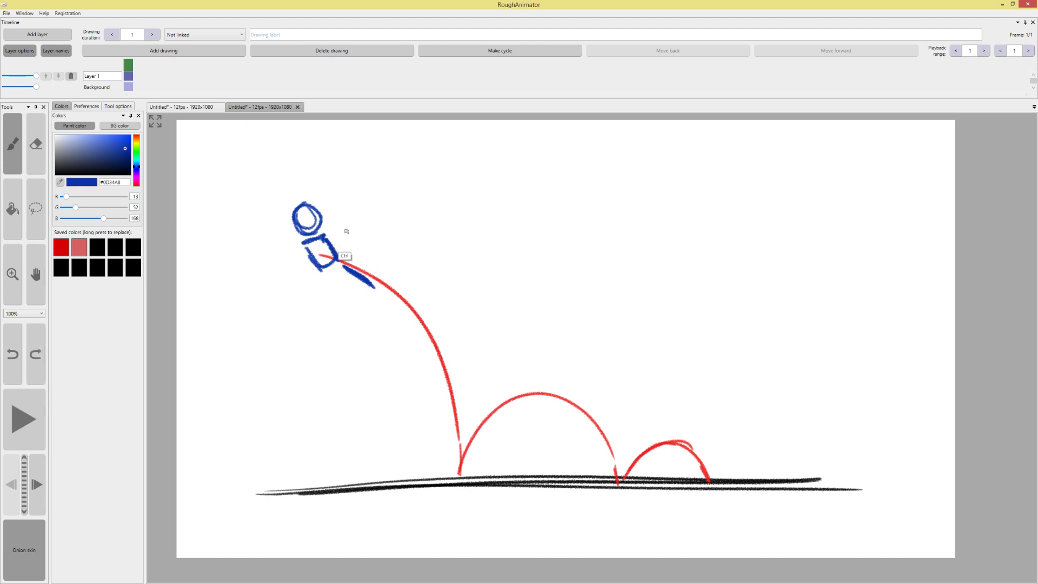
mouse_move(340, 264)
left_mouse_down()
mouse_move(361, 282)
mouse_move(343, 296)
mouse_move(351, 304)
left_mouse_up()
mouse_move(332, 345)
left_mouse_down()
mouse_move(346, 314)
mouse_move(377, 356)
left_mouse_up()
key("ctrl+z")
key("ctrl+z")
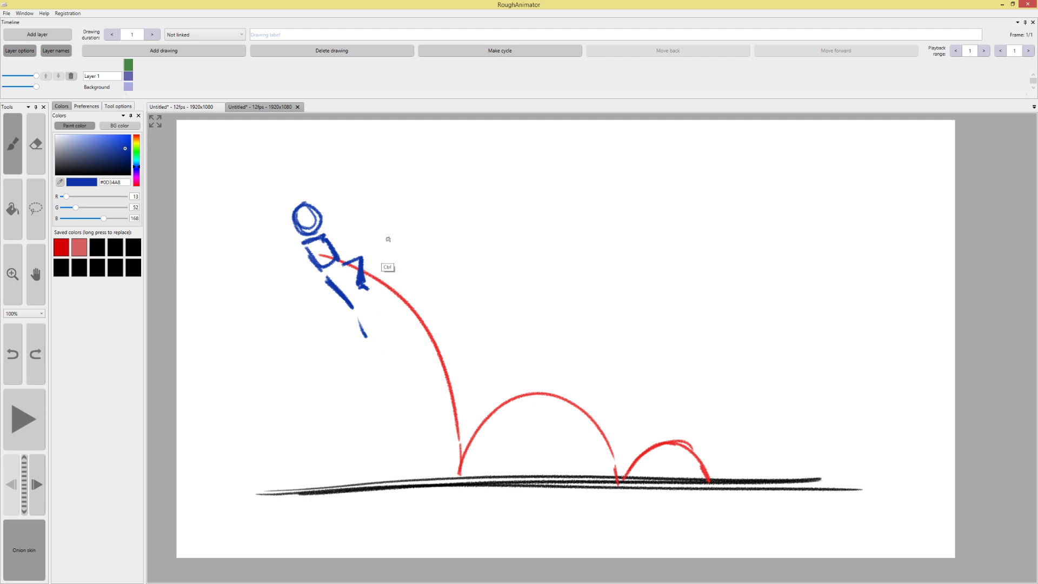
key("ctrl+z")
key("ctrl+z")
left_click_drag(323, 276, 342, 312)
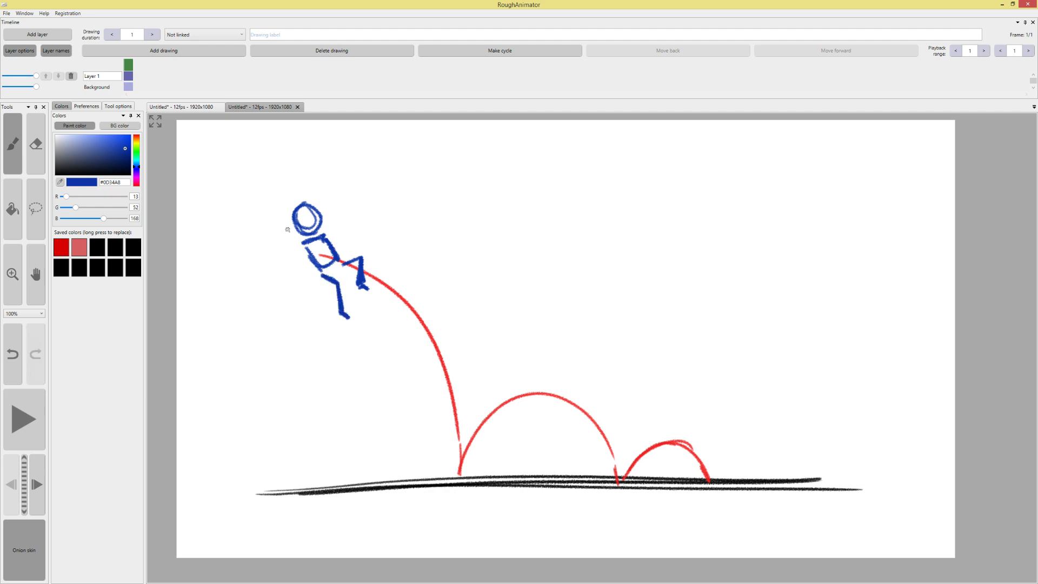
Add arms to the first figure and reshape its head into a smaller oval
left_click_drag(301, 249, 315, 295)
key("ctrl+z")
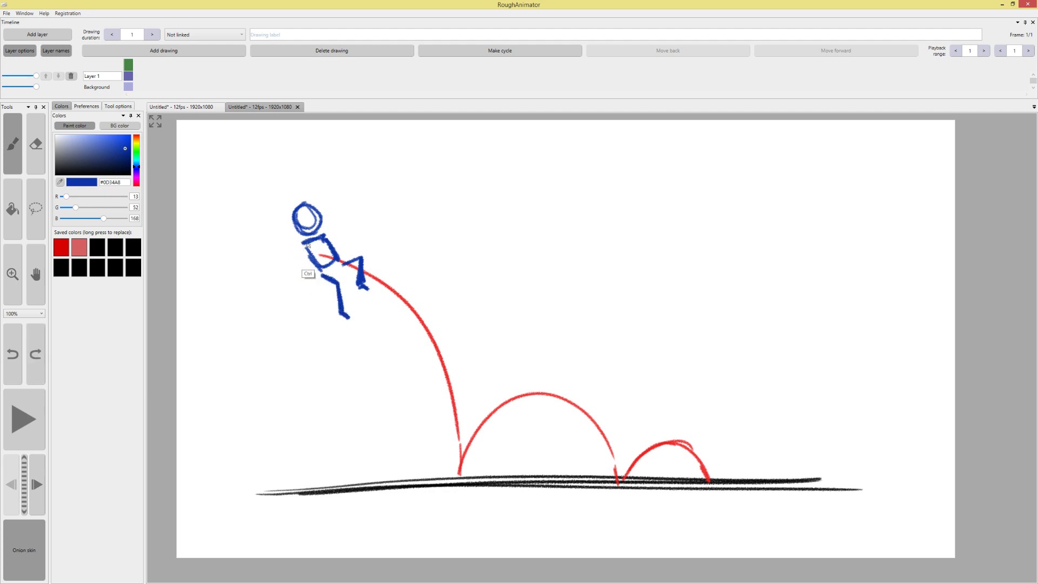
left_click_drag(301, 243, 293, 267)
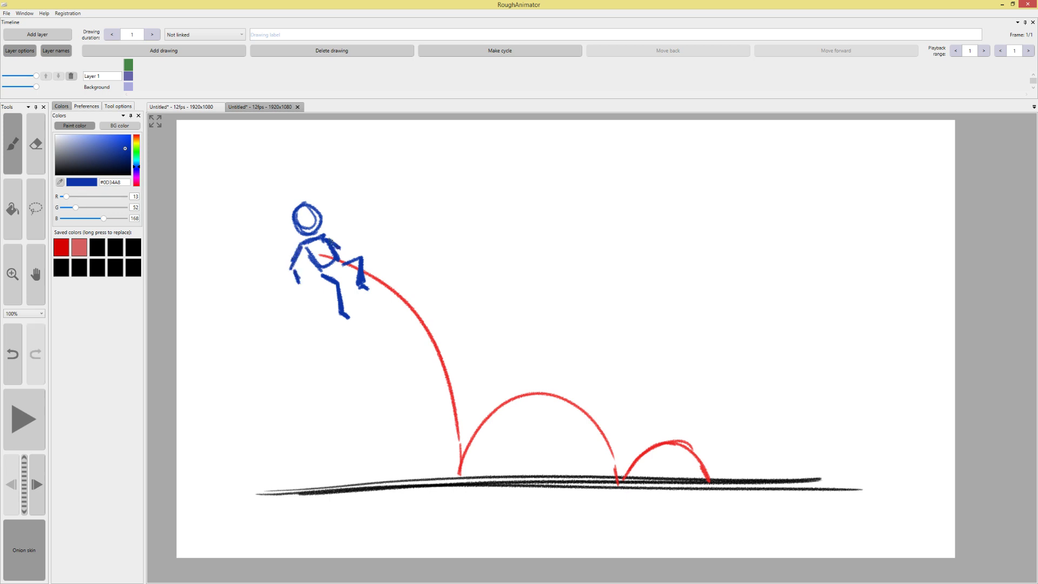
key("e")
mouse_move(319, 215)
left_mouse_down()
mouse_move(305, 234)
mouse_move(330, 216)
mouse_move(288, 231)
mouse_move(326, 203)
mouse_move(304, 209)
mouse_move(312, 222)
mouse_move(300, 206)
left_mouse_up()
key("b")
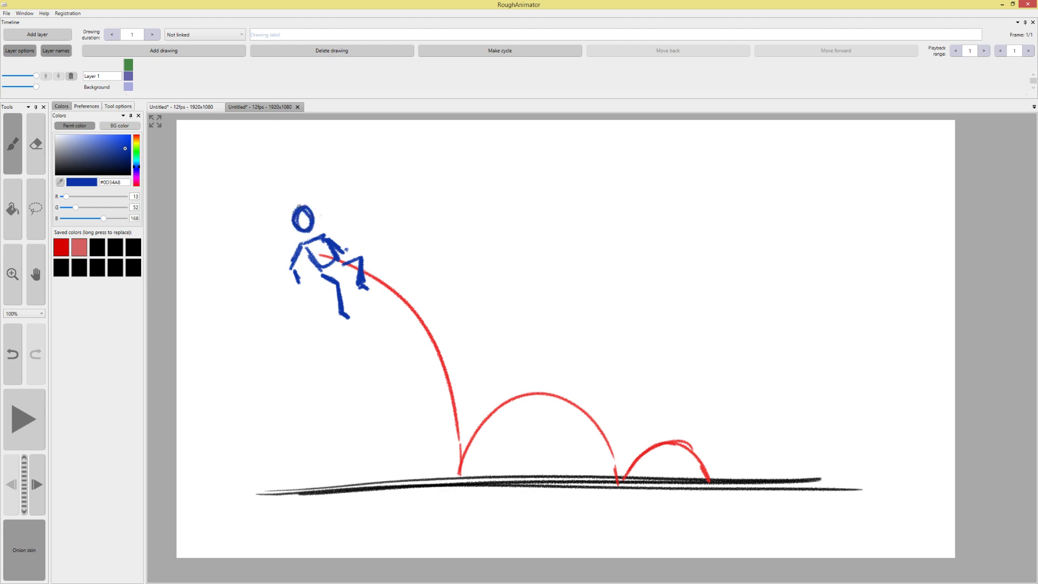
Add a second drawing after the first and draw the falling figure's head and tilted torso along the red path
left_click(160, 50)
left_click(177, 62)
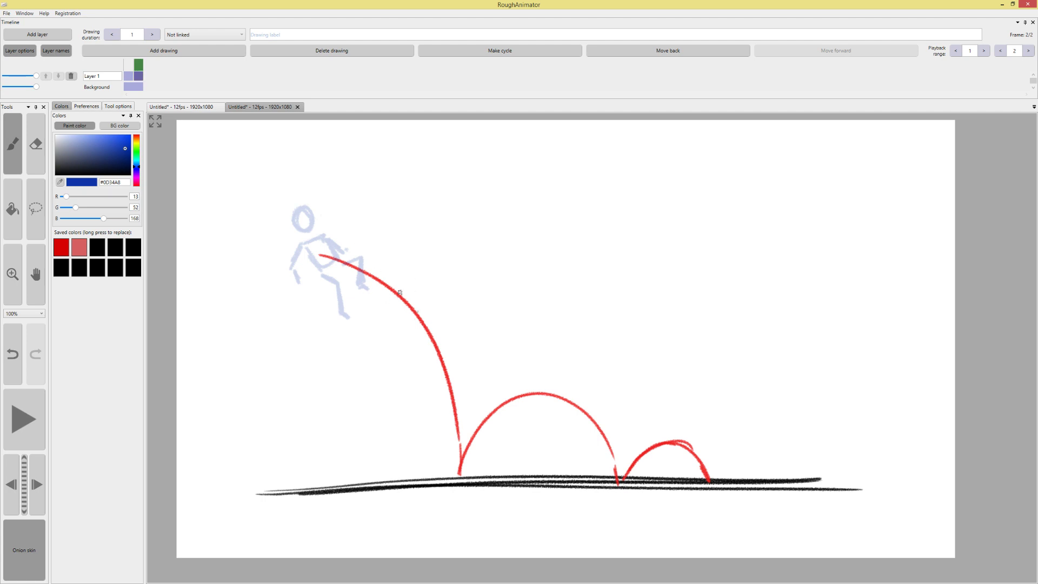
mouse_move(397, 281)
left_mouse_down()
mouse_move(395, 307)
mouse_move(398, 282)
left_mouse_up()
mouse_move(404, 320)
left_mouse_down()
mouse_move(421, 313)
mouse_move(414, 313)
mouse_move(427, 333)
mouse_move(421, 350)
mouse_move(433, 338)
mouse_move(392, 294)
mouse_move(381, 299)
mouse_move(400, 276)
mouse_move(400, 306)
mouse_move(402, 292)
left_mouse_up()
key("ctrl+z")
key("ctrl+z")
key("ctrl+z")
key("e")
key("b")
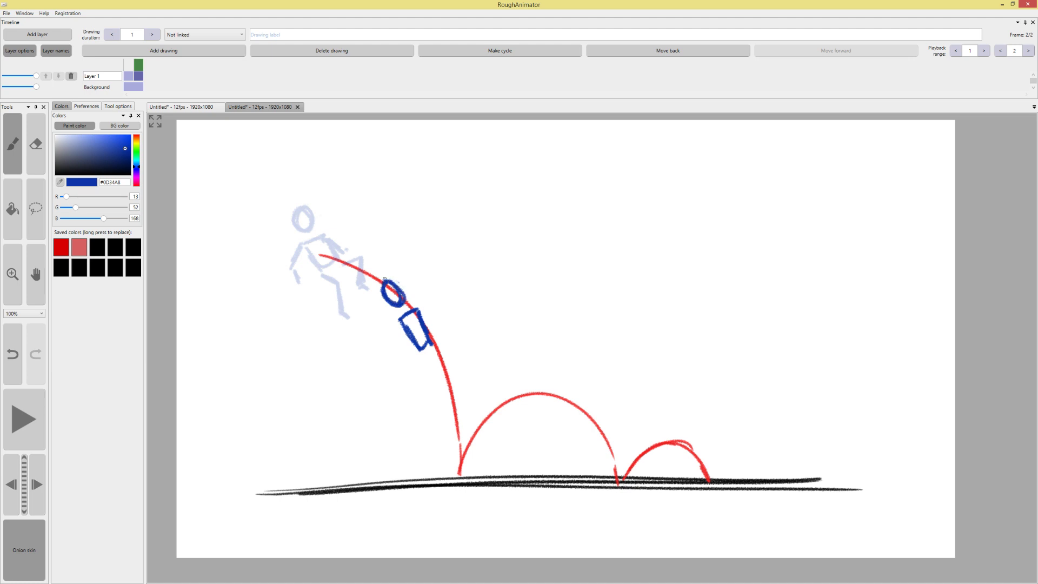
Draw the falling figure's legs stretched toward the ground and both arms bent outward
left_click_drag(427, 363, 455, 432)
left_click_drag(436, 346, 456, 397)
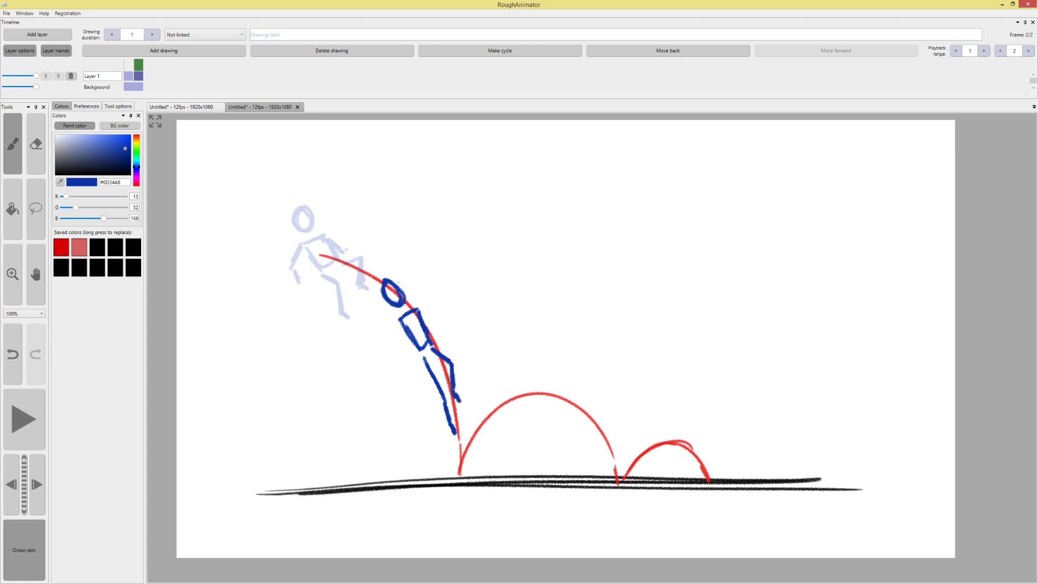
left_click_drag(394, 320, 374, 327)
key("ctrl+z")
left_click_drag(380, 328, 373, 347)
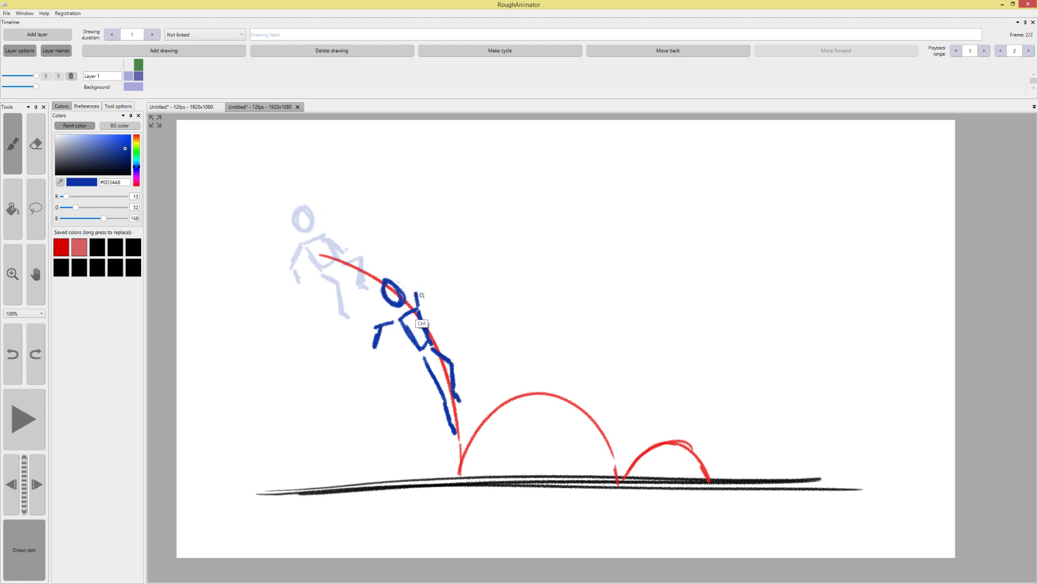
key("ctrl+z")
left_click_drag(419, 303, 426, 296)
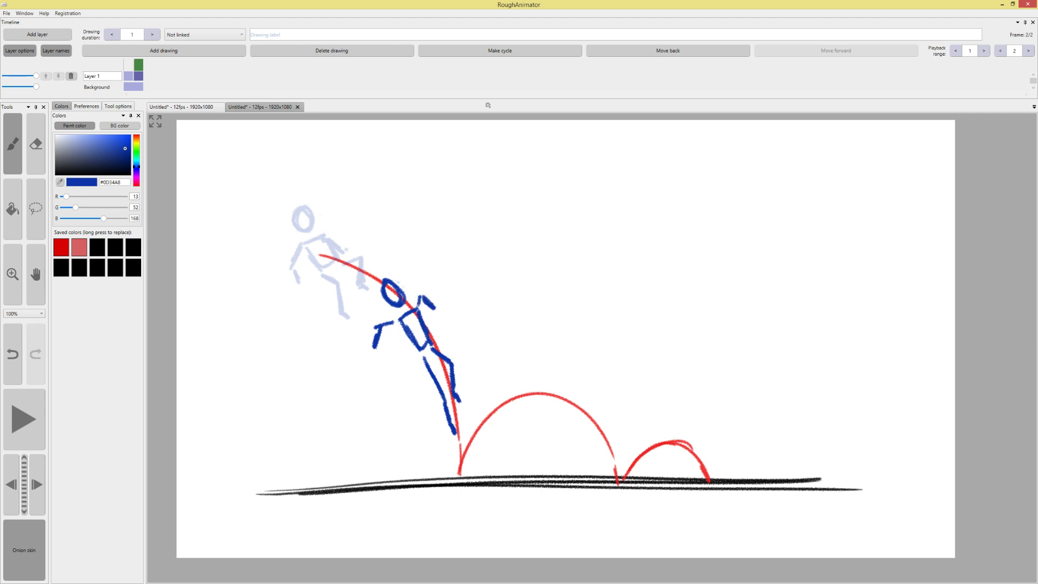
Scrub through the first two frames and add a blank third drawing after them
left_click(127, 65)
left_click(142, 68)
left_click(200, 52)
left_click(209, 63)
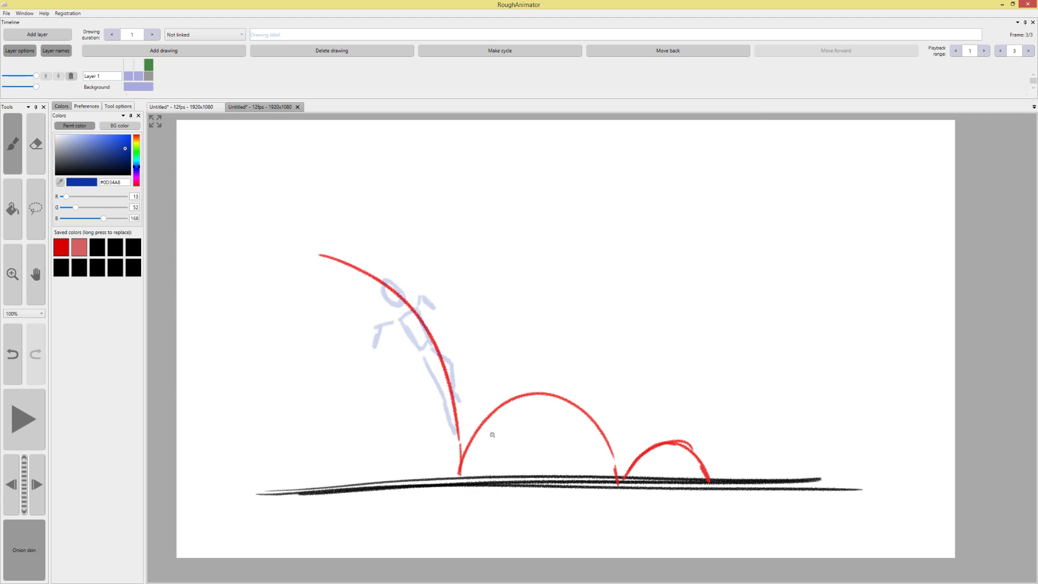
mouse_move(470, 432)
left_mouse_down()
mouse_move(443, 440)
mouse_move(458, 424)
mouse_move(481, 439)
mouse_move(438, 454)
mouse_move(454, 462)
mouse_move(434, 467)
mouse_move(487, 460)
mouse_move(456, 474)
left_mouse_up()
key("ctrl+z")
key("ctrl+z")
key("ctrl+z")
key("ctrl+z")
key("ctrl+z")
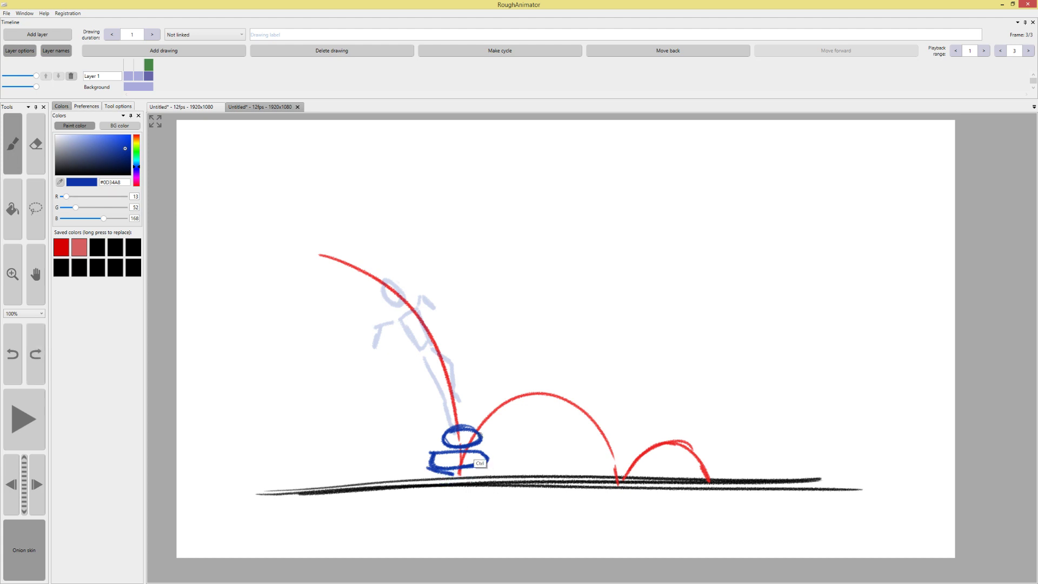
key("ctrl+z")
Draw the landing figure's head, torso and bent legs where the path first touches the ground in frame 3
mouse_move(457, 412)
left_mouse_down()
mouse_move(448, 404)
mouse_move(440, 425)
mouse_move(464, 414)
left_mouse_up()
mouse_move(438, 435)
left_mouse_down()
mouse_move(465, 432)
mouse_move(466, 447)
mouse_move(441, 440)
mouse_move(457, 452)
mouse_move(468, 432)
mouse_move(443, 431)
mouse_move(458, 463)
mouse_move(433, 478)
mouse_move(473, 463)
mouse_move(458, 481)
left_mouse_up()
key("ctrl+z")
key("ctrl+z")
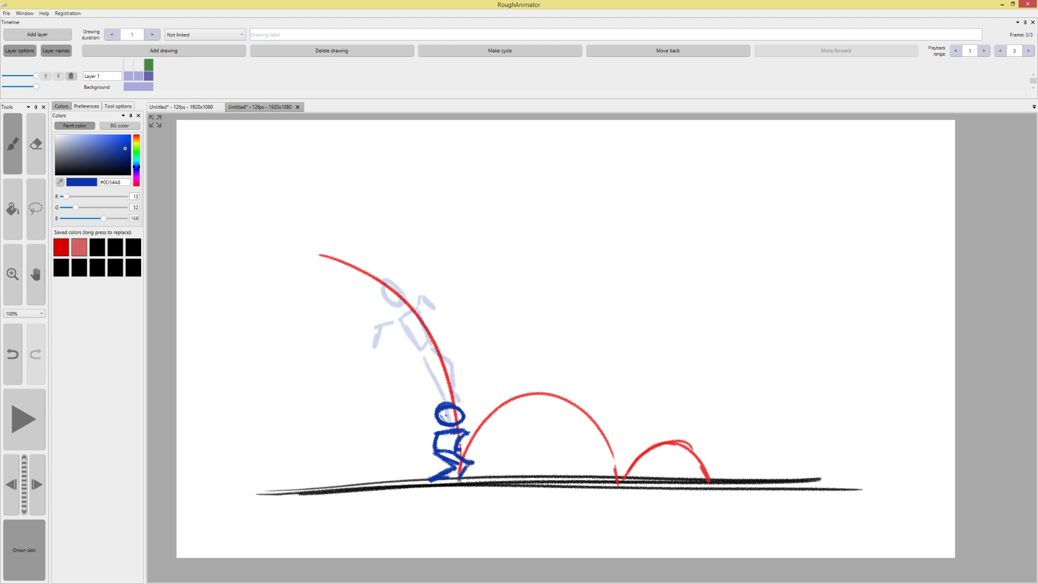
Add arms to the landing figure, scrub to check the motion, and reshape its head into a flatter oval
left_click_drag(432, 437, 416, 461)
mouse_move(145, 72)
left_mouse_down()
mouse_move(124, 67)
mouse_move(148, 68)
left_mouse_up()
key("e")
mouse_move(467, 422)
left_mouse_down()
mouse_move(439, 426)
mouse_move(465, 414)
mouse_move(436, 418)
mouse_move(454, 428)
mouse_move(453, 409)
left_mouse_up()
key("b")
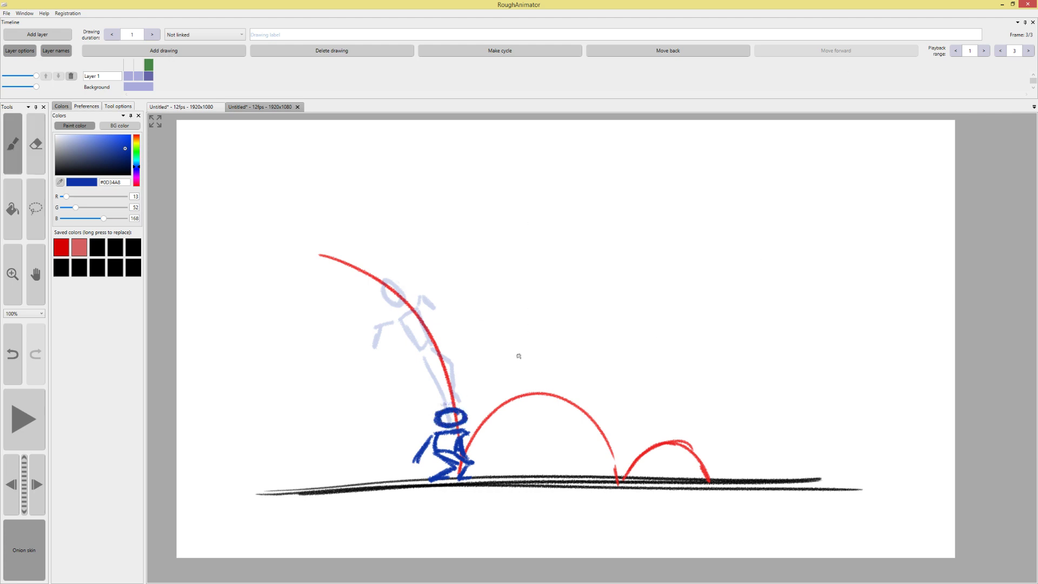
Add a fourth drawing with the figure in a lower, wider crouch, and scrub through the frames
left_click(165, 50)
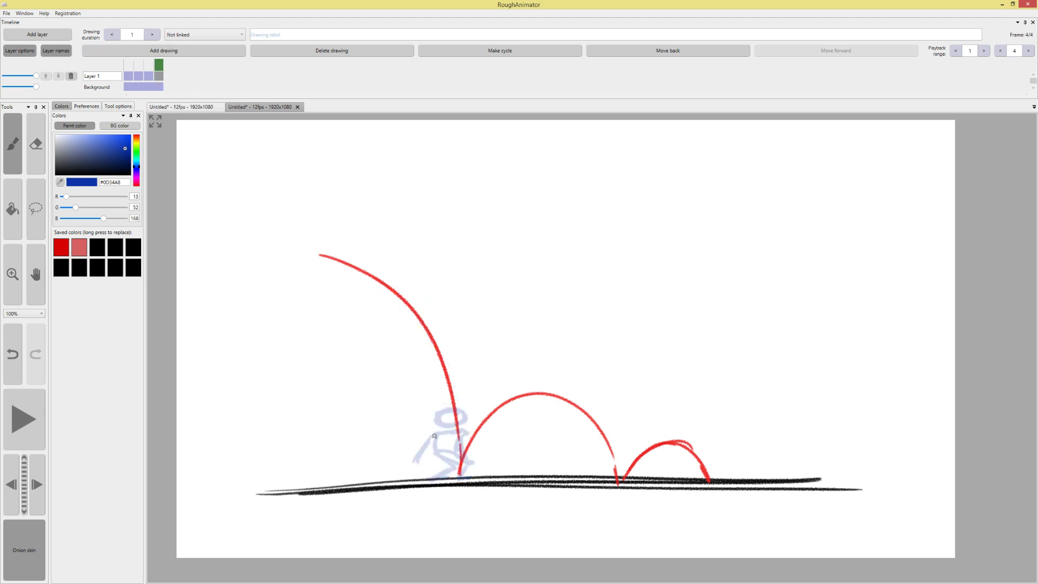
mouse_move(457, 425)
left_mouse_down()
mouse_move(436, 435)
mouse_move(465, 430)
mouse_move(426, 449)
mouse_move(426, 464)
mouse_move(468, 456)
mouse_move(410, 480)
mouse_move(443, 479)
mouse_move(404, 467)
left_mouse_up()
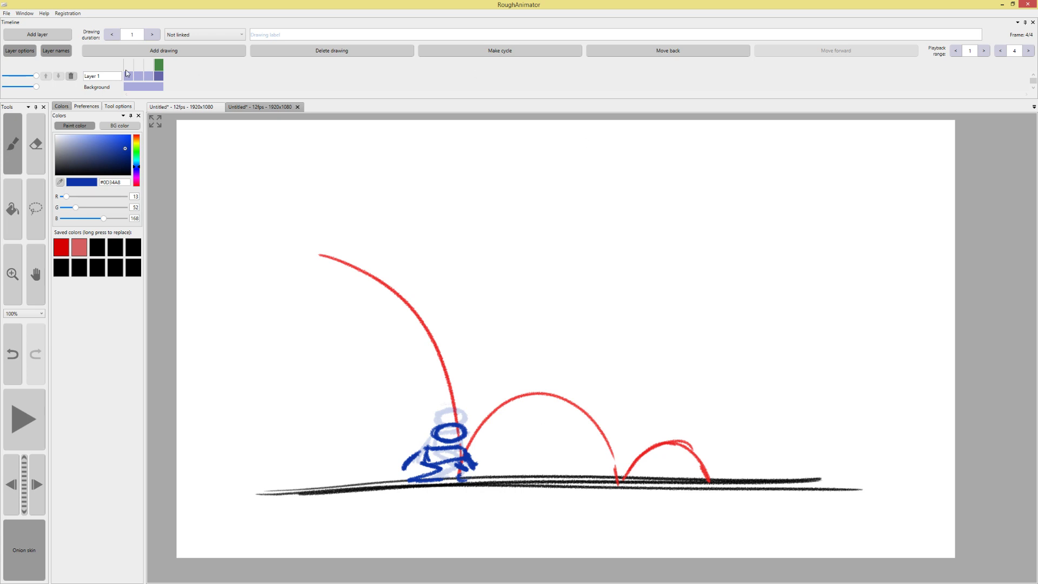
left_click_drag(127, 73, 165, 69)
Lasso the crouching figure in frame 4, shift it slightly forward along the ground, and scrub to check it
left_click(36, 208)
mouse_move(512, 373)
left_mouse_down()
mouse_move(487, 498)
mouse_move(533, 411)
left_mouse_up()
left_click_drag(470, 460, 485, 454)
left_click_drag(545, 364, 545, 363)
left_click(606, 312)
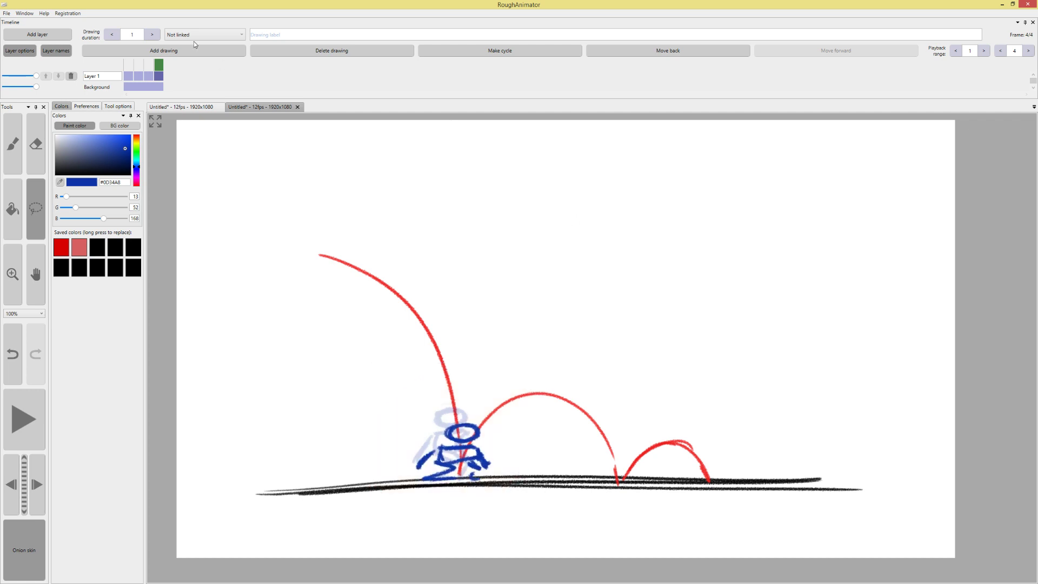
left_click_drag(141, 63, 158, 65)
Add a fifth drawing and draw the figure's head and forward-leaning torso rising along the second arc
key("b")
left_click(172, 46)
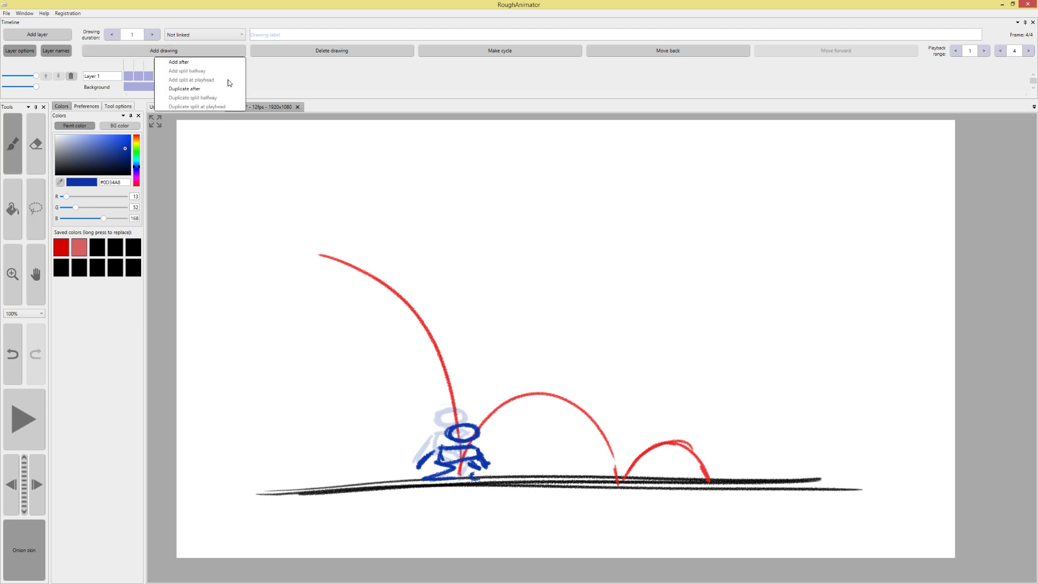
left_click(173, 61)
left_click_drag(532, 381, 480, 427)
key("ctrl+z")
key("ctrl+z")
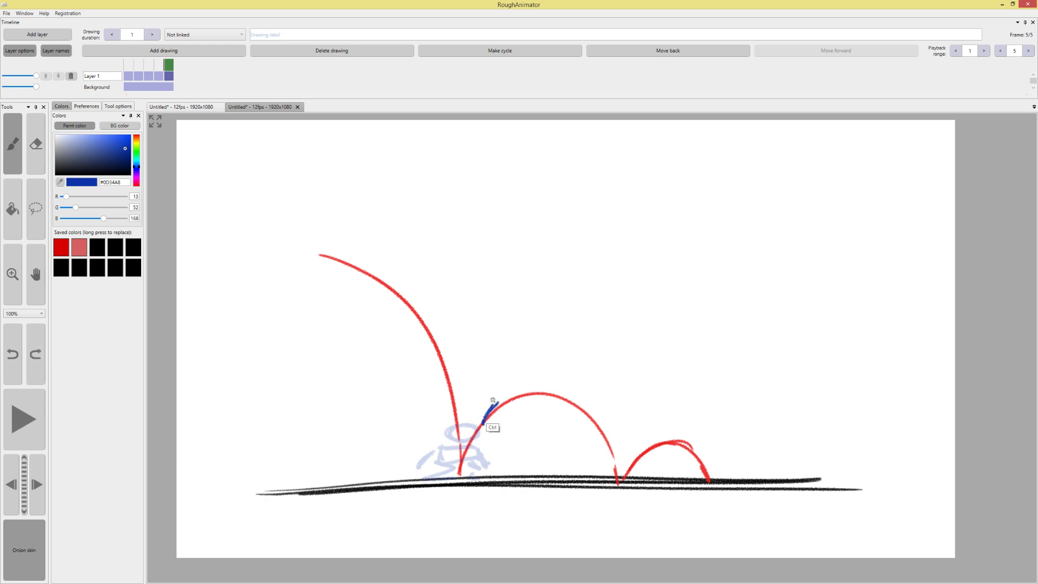
mouse_move(504, 394)
left_mouse_down()
mouse_move(482, 419)
mouse_move(496, 427)
mouse_move(531, 371)
mouse_move(515, 389)
left_mouse_up()
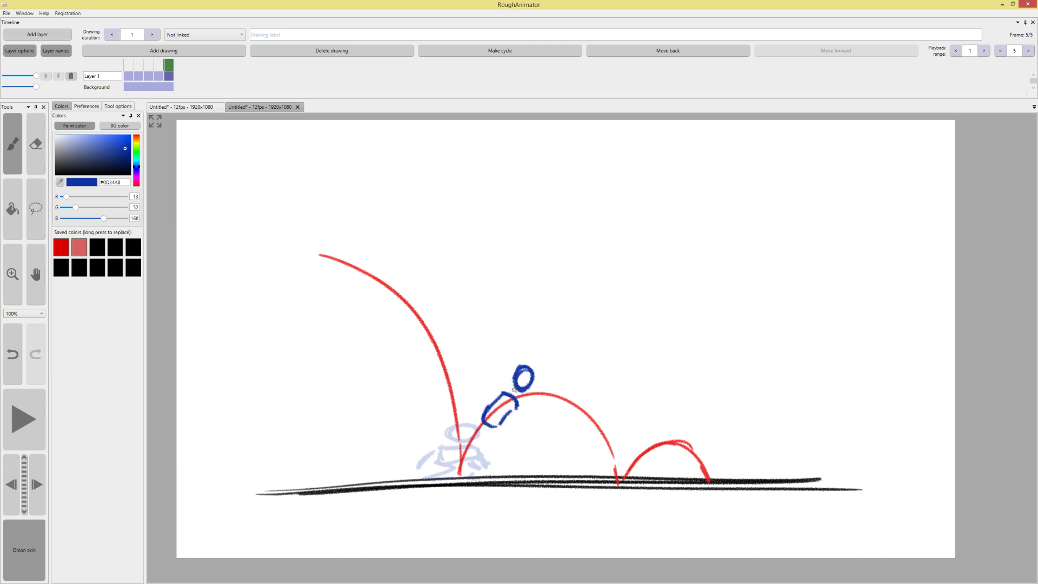
mouse_move(483, 430)
left_mouse_down()
mouse_move(479, 457)
mouse_move(459, 476)
left_mouse_up()
key("ctrl+z")
key("ctrl+z")
key("ctrl+z")
key("ctrl+z")
key("ctrl+z")
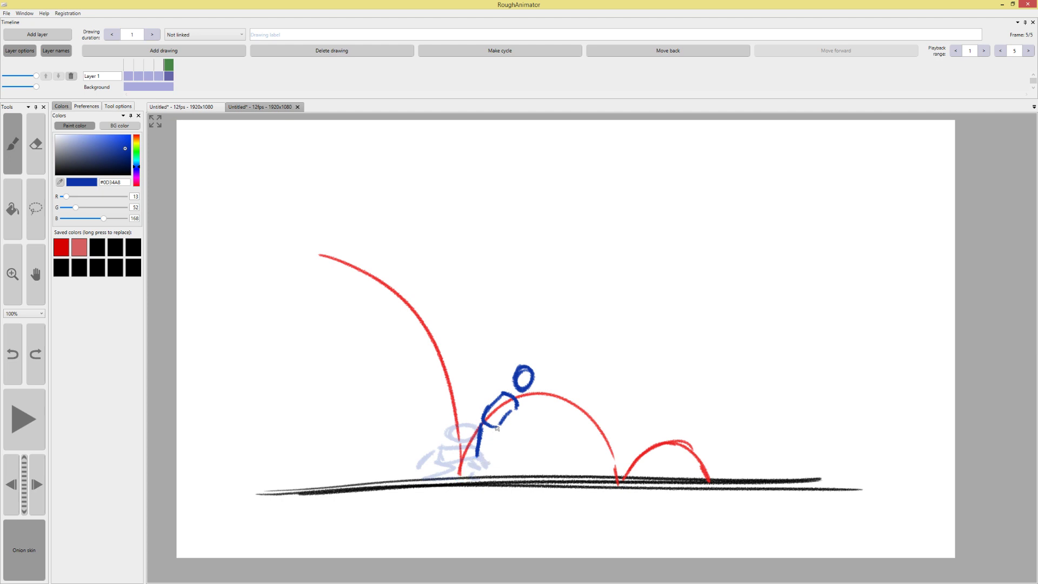
Shift the frame 5 head and torso slightly up and forward, and draw the trailing legs and the arms
key("l")
mouse_move(562, 377)
left_mouse_down()
mouse_move(472, 379)
mouse_move(562, 379)
mouse_move(542, 386)
left_mouse_up()
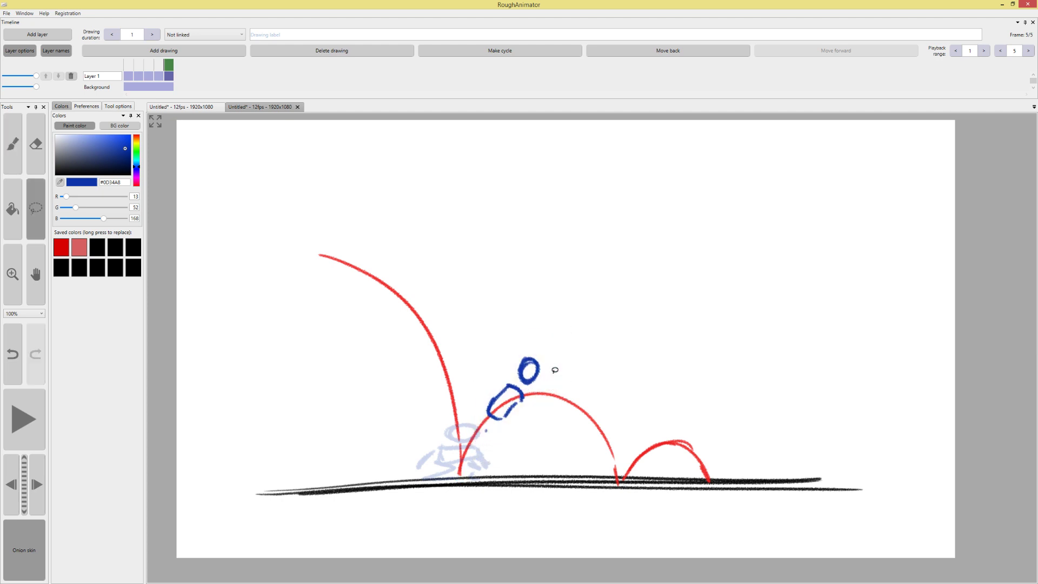
key("b")
left_click_drag(485, 425, 461, 474)
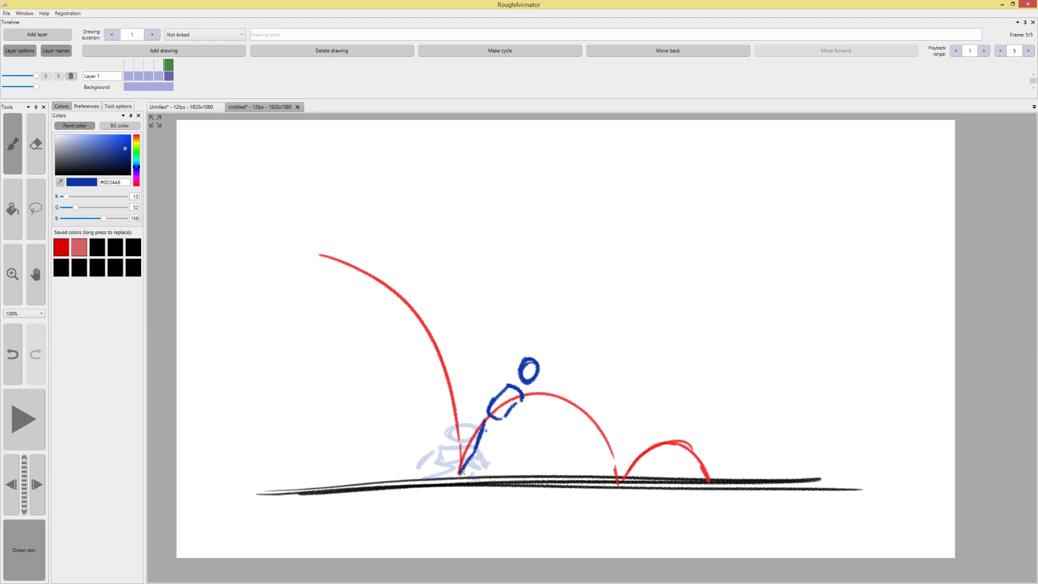
left_click_drag(508, 423, 491, 461)
mouse_move(498, 385)
left_mouse_down()
mouse_move(468, 414)
mouse_move(483, 400)
mouse_move(518, 441)
left_mouse_up()
key("ctrl+z")
key("ctrl+z")
left_click(519, 425)
key("ctrl+z")
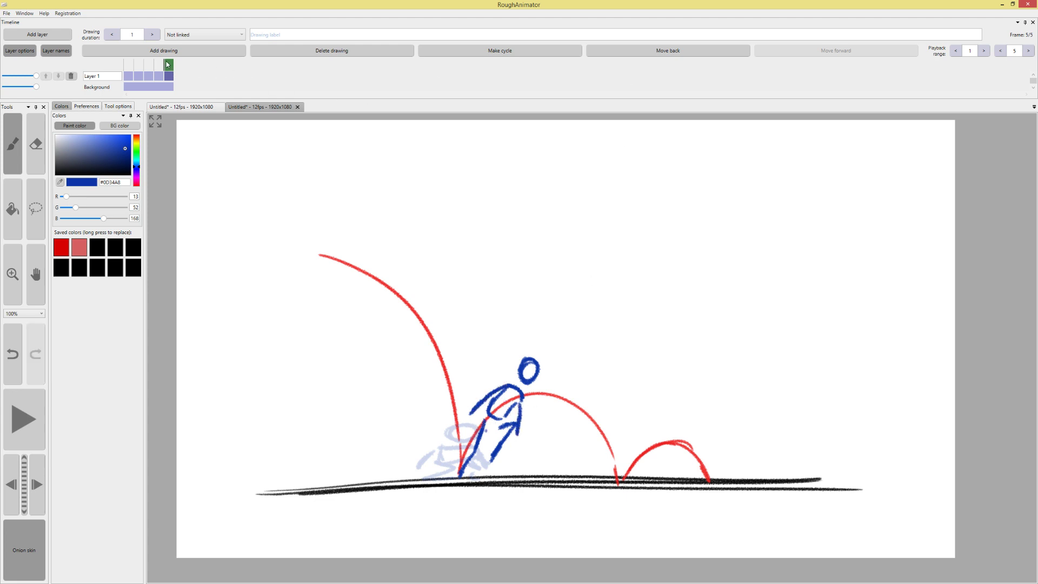
mouse_move(166, 65)
left_mouse_down()
mouse_move(137, 70)
mouse_move(167, 79)
left_mouse_up()
Add a sixth drawing after frame 5 and draw the figure with head, torso, arms and legs at the peak of the second arc
left_click(182, 52)
left_click(184, 63)
left_click_drag(542, 348, 558, 396)
mouse_move(532, 385)
left_mouse_down()
mouse_move(543, 409)
mouse_move(558, 400)
mouse_move(559, 455)
left_mouse_up()
key("ctrl+z")
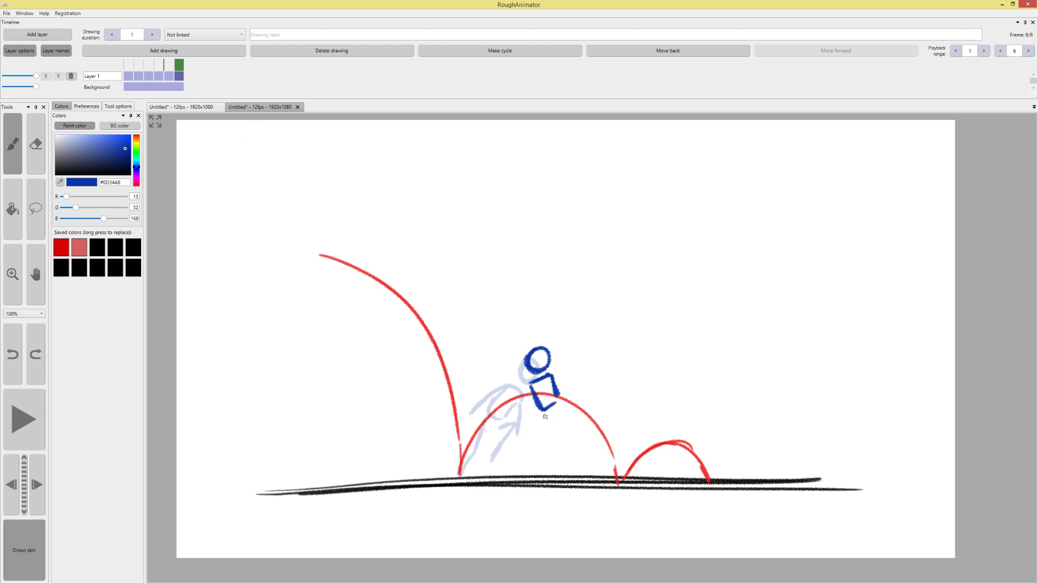
mouse_move(543, 416)
left_mouse_down()
mouse_move(557, 406)
mouse_move(557, 439)
mouse_move(557, 411)
left_mouse_up()
mouse_move(570, 395)
left_mouse_down()
mouse_move(562, 403)
mouse_move(572, 425)
left_mouse_up()
left_click_drag(526, 387, 524, 421)
mouse_move(553, 378)
left_mouse_down()
mouse_move(565, 394)
mouse_move(573, 377)
left_mouse_up()
Play the animation back to check the motion, and add a seventh drawing after frame 6
key("Right")
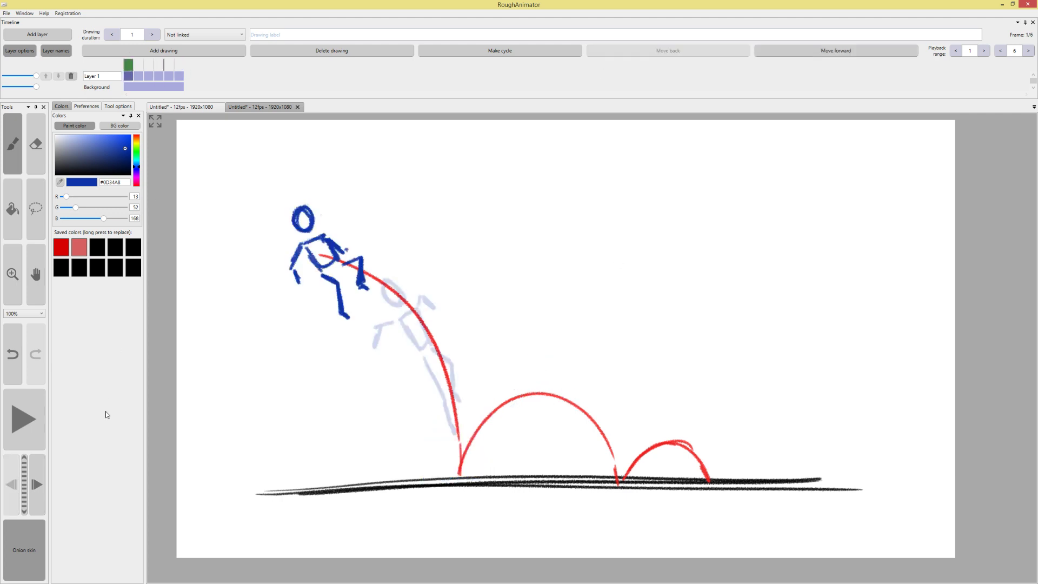
left_click(23, 428)
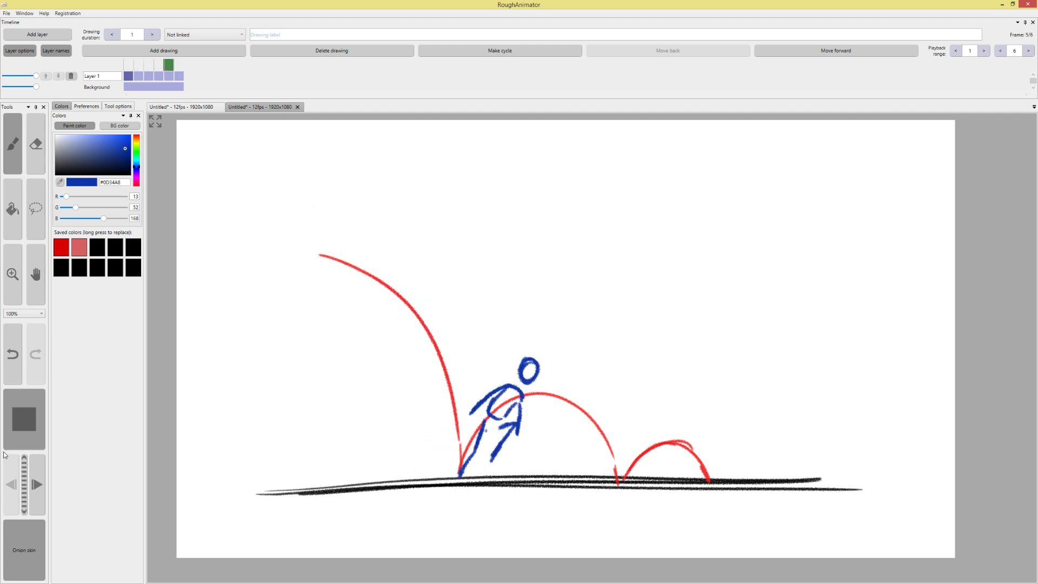
left_click(28, 421)
left_click_drag(138, 65, 179, 66)
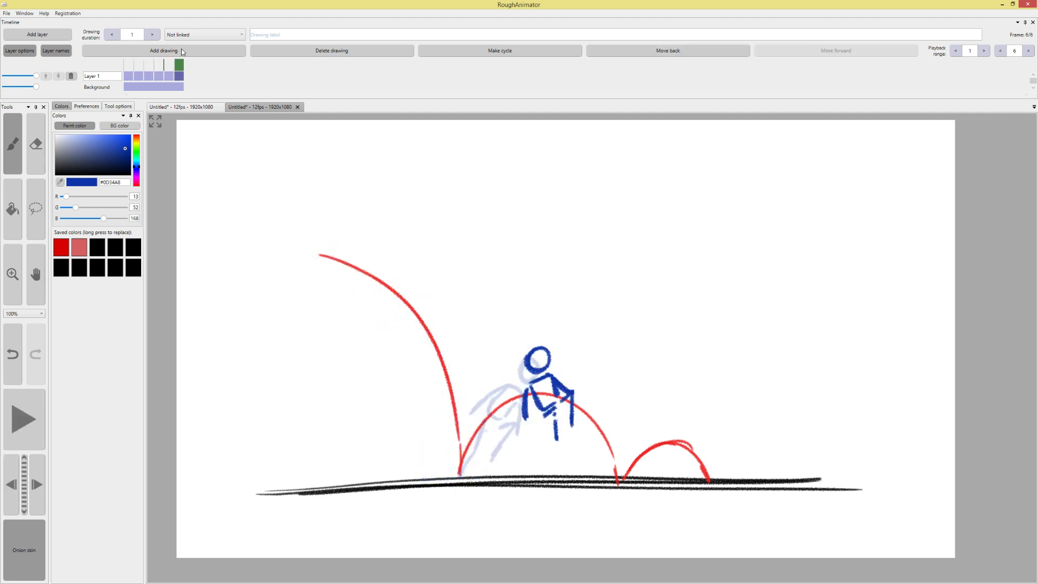
left_click(164, 51)
left_click(179, 58)
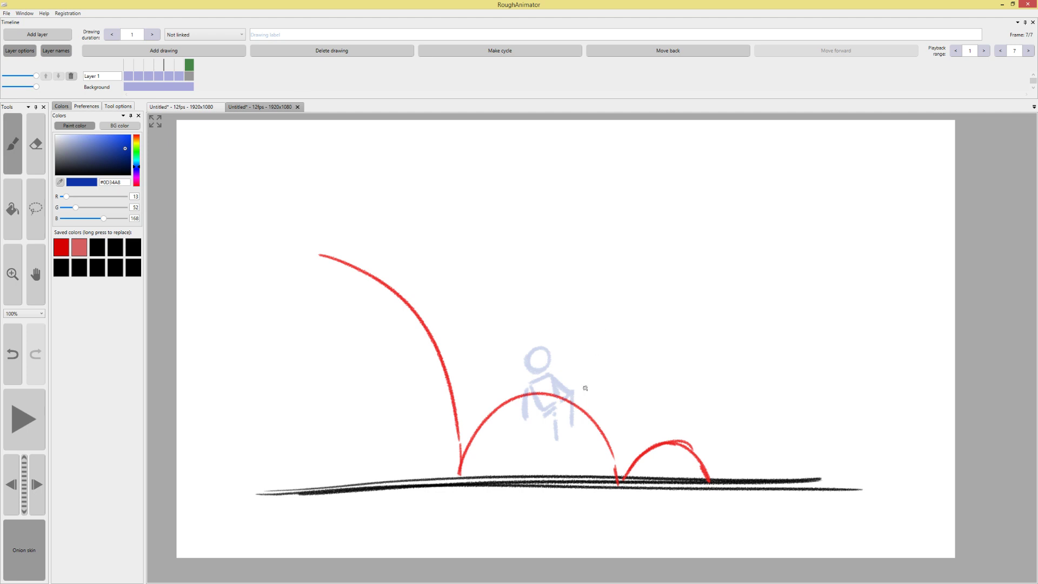
left_click_drag(585, 388, 601, 436)
key("ctrl+z")
key("ctrl+z")
mouse_move(586, 400)
left_mouse_down()
mouse_move(590, 412)
mouse_move(578, 391)
mouse_move(613, 447)
mouse_move(618, 484)
left_mouse_up()
key("ctrl+z")
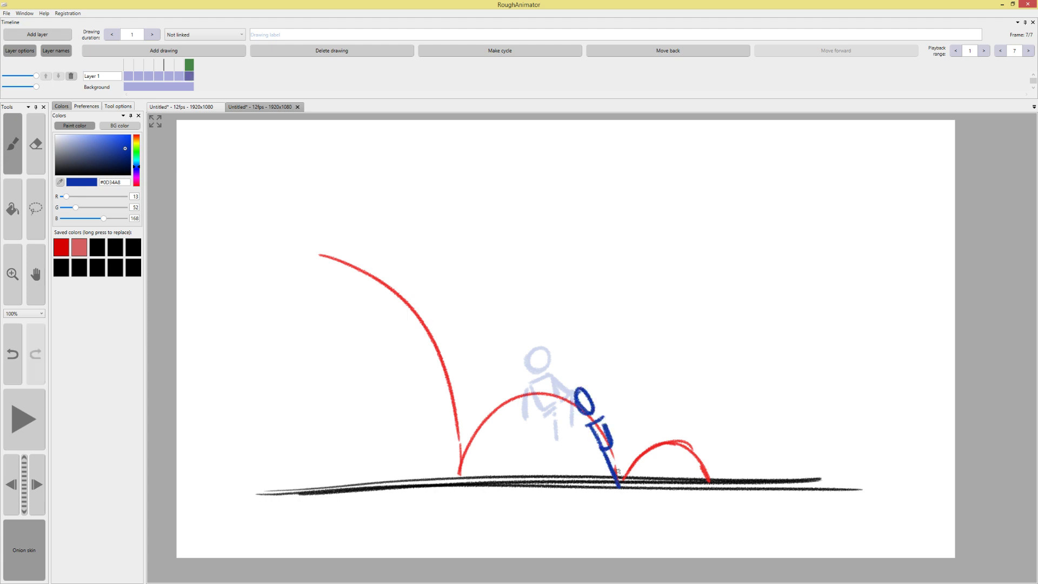
left_click_drag(610, 447, 625, 479)
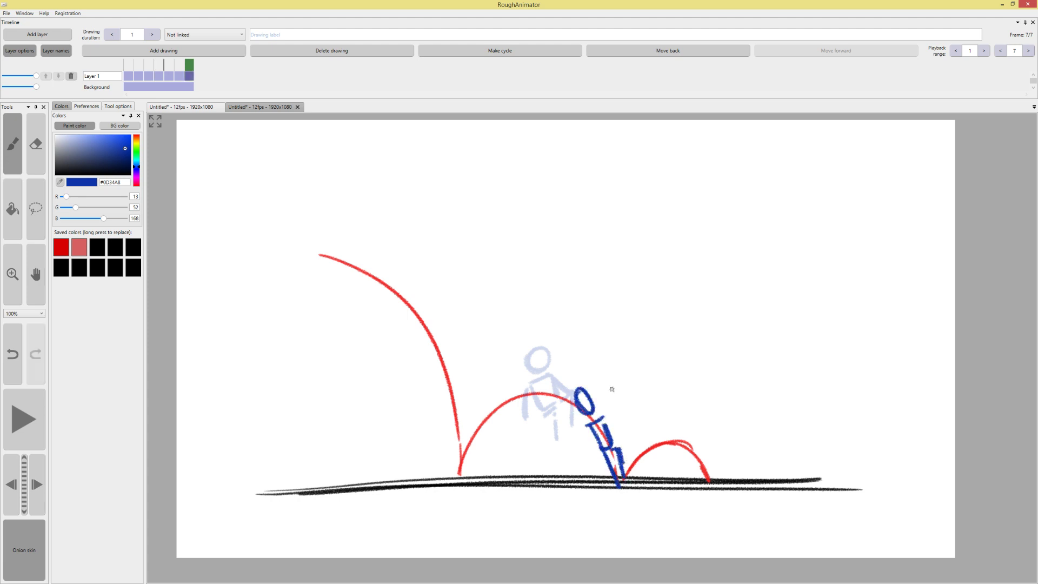
left_click(143, 69)
left_click(189, 69)
key("ctrl+z")
key("ctrl+z")
key("ctrl+z")
key("ctrl+z")
key("ctrl+z")
key("ctrl+z")
key("ctrl+z")
key("ctrl+z")
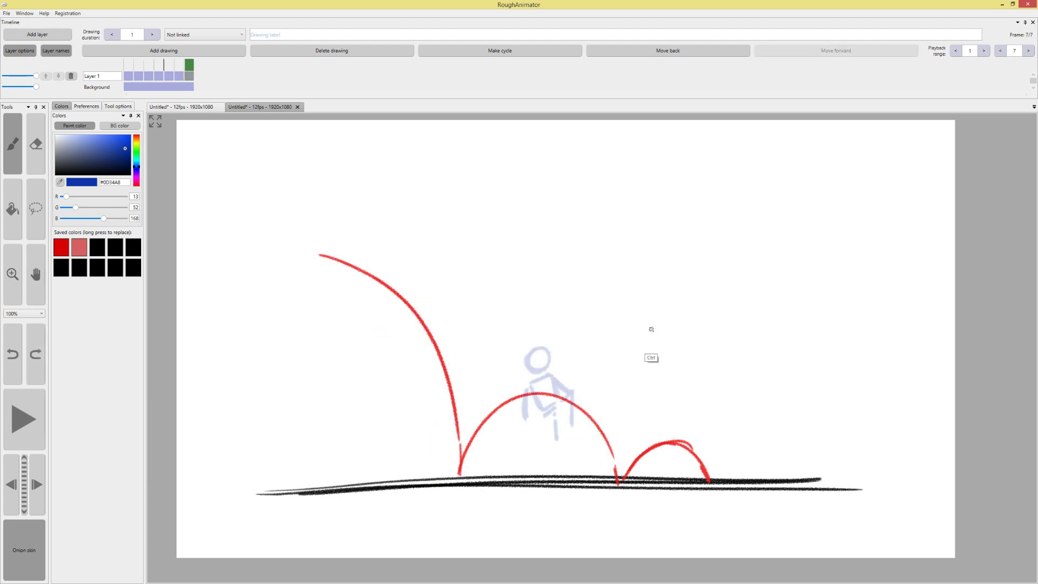
Draw the frame 7 figure descending the second arc, with arms hanging and one leg reaching the ground at the arc's end
mouse_move(584, 382)
left_mouse_down()
mouse_move(585, 411)
mouse_move(600, 404)
mouse_move(589, 433)
mouse_move(605, 442)
mouse_move(614, 482)
left_mouse_up()
mouse_move(608, 432)
left_mouse_down()
mouse_move(620, 466)
mouse_move(616, 433)
mouse_move(587, 460)
left_mouse_up()
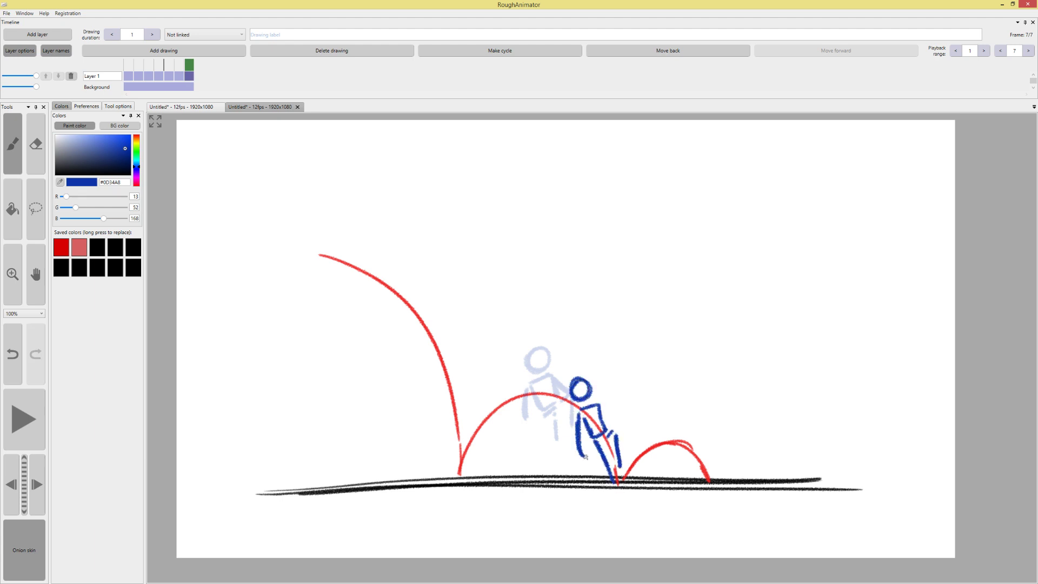
left_click_drag(603, 411, 616, 427)
Add an eighth drawing and draw the figure in a low crouch where the second arc lands, with both arms at its sides
left_click(203, 52)
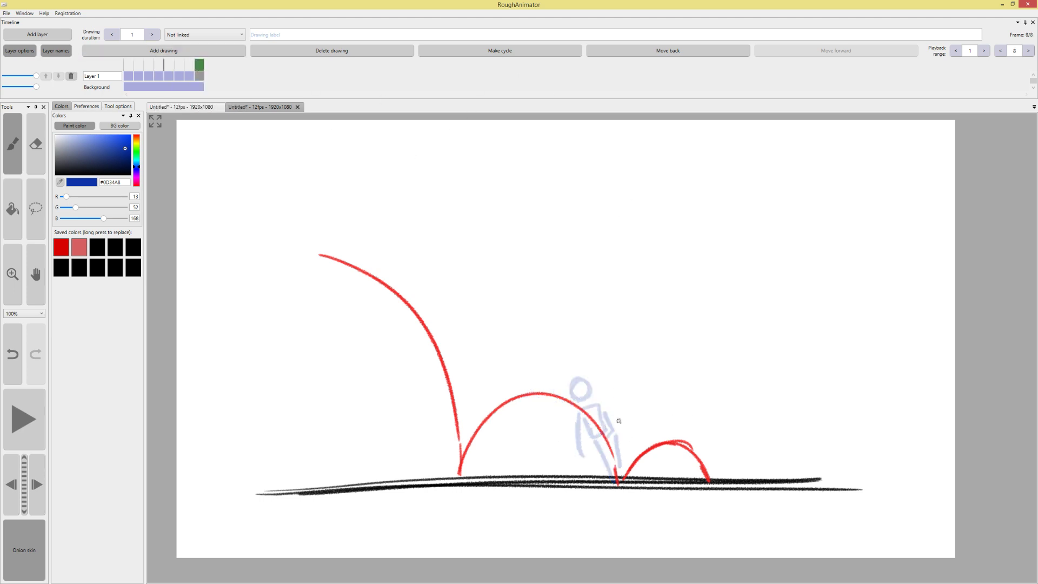
mouse_move(619, 421)
left_mouse_down()
mouse_move(615, 436)
mouse_move(621, 421)
mouse_move(644, 447)
mouse_move(600, 458)
mouse_move(632, 465)
mouse_move(606, 481)
mouse_move(645, 479)
left_mouse_up()
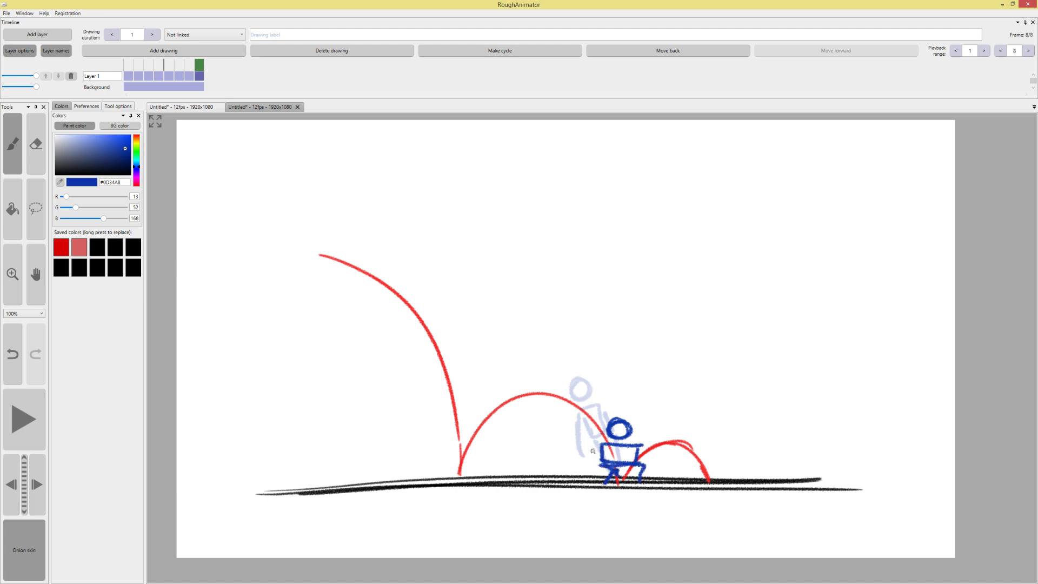
left_click_drag(601, 447, 591, 472)
left_click_drag(641, 448, 651, 465)
Add a ninth drawing and draw the figure standing upright with straight legs and lowered arms above the crouch position
left_click(198, 56)
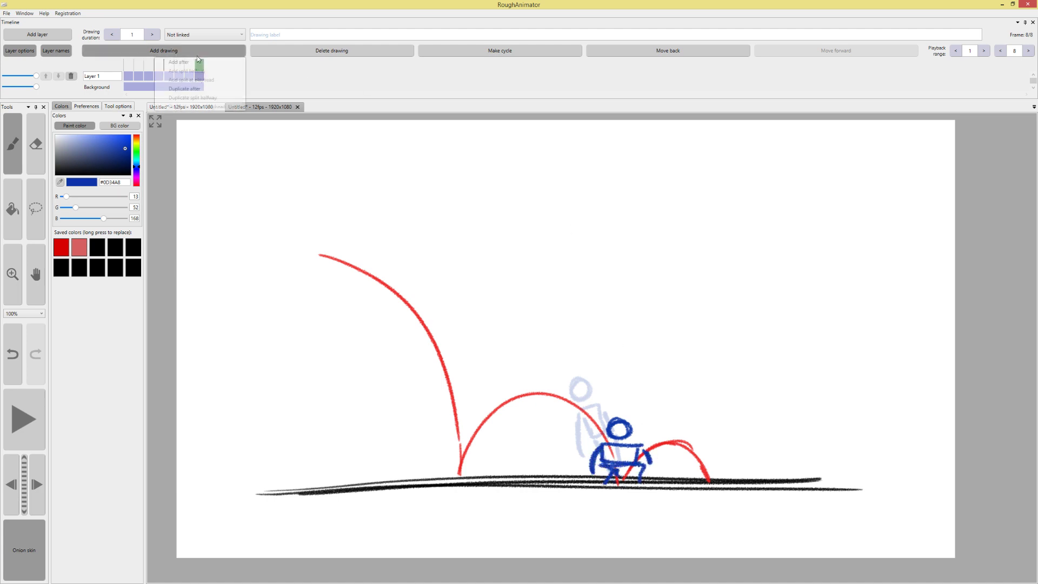
left_click(198, 61)
mouse_move(624, 413)
left_mouse_down()
mouse_move(625, 391)
mouse_move(617, 404)
mouse_move(635, 385)
mouse_move(628, 414)
mouse_move(638, 444)
mouse_move(624, 448)
mouse_move(622, 484)
left_mouse_up()
key("ctrl+z")
left_click_drag(621, 447, 620, 475)
left_click_drag(627, 449, 638, 484)
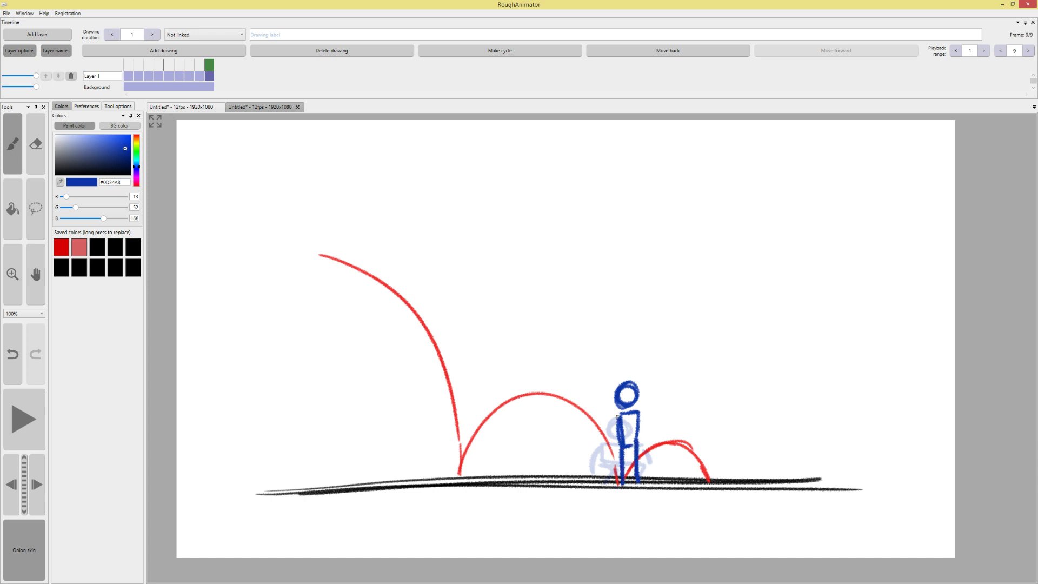
mouse_move(617, 415)
left_mouse_down()
mouse_move(613, 455)
mouse_move(648, 450)
left_mouse_up()
Check frame 1 for comparison, then erase and redraw the standing figure's head in frame 9
left_click(131, 68)
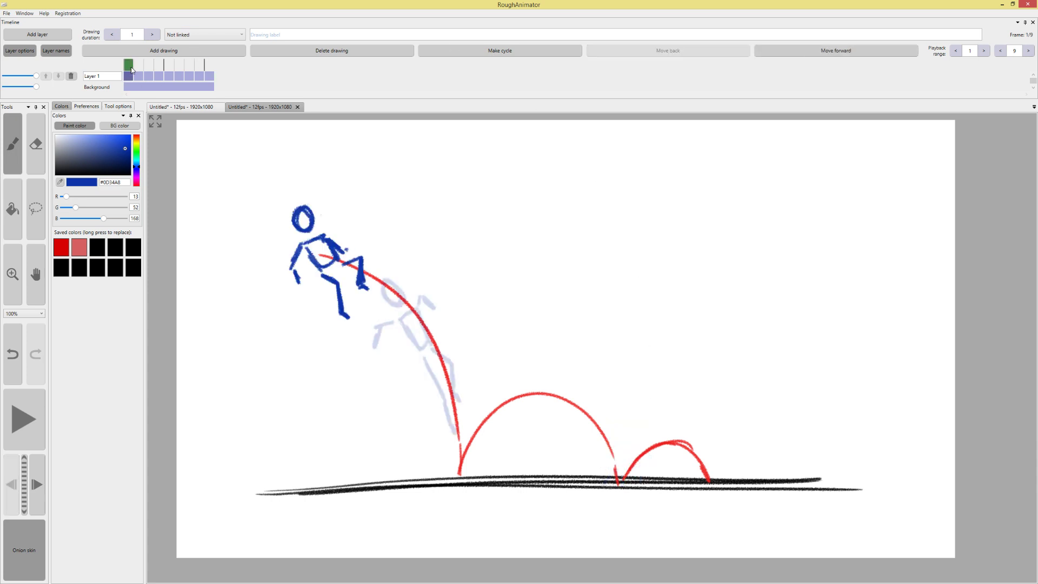
left_click(210, 68)
key("e")
mouse_move(628, 403)
left_mouse_down()
mouse_move(637, 388)
mouse_move(622, 385)
mouse_move(619, 399)
mouse_move(638, 385)
mouse_move(630, 379)
left_mouse_up()
key("b")
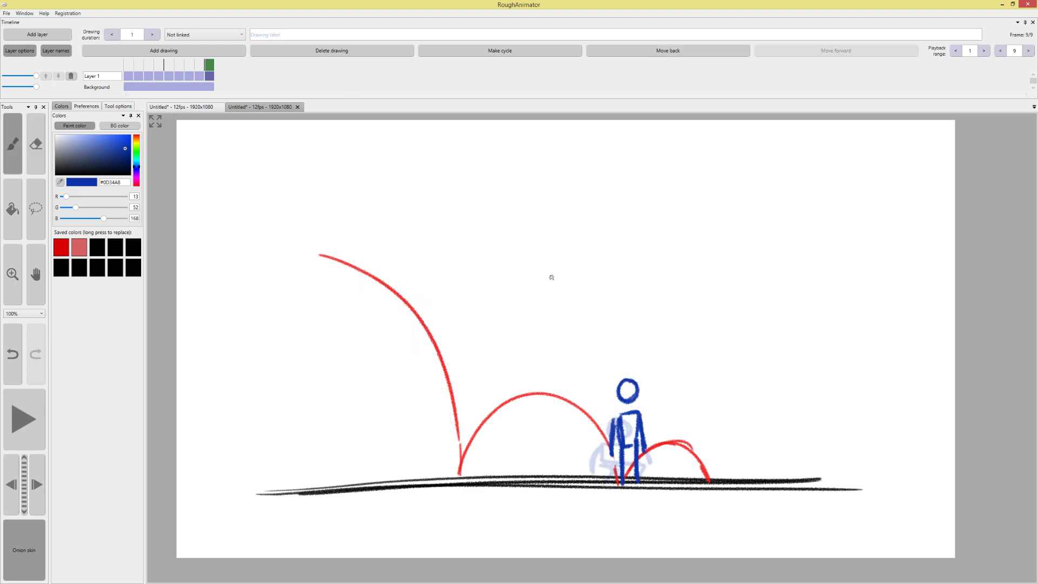
Lasso the standing figure in frame 9, move it upward, and extend its legs and feet down to the ground
key("l")
mouse_move(673, 411)
left_mouse_down()
mouse_move(659, 352)
mouse_move(642, 409)
mouse_move(642, 398)
left_mouse_up()
key("b")
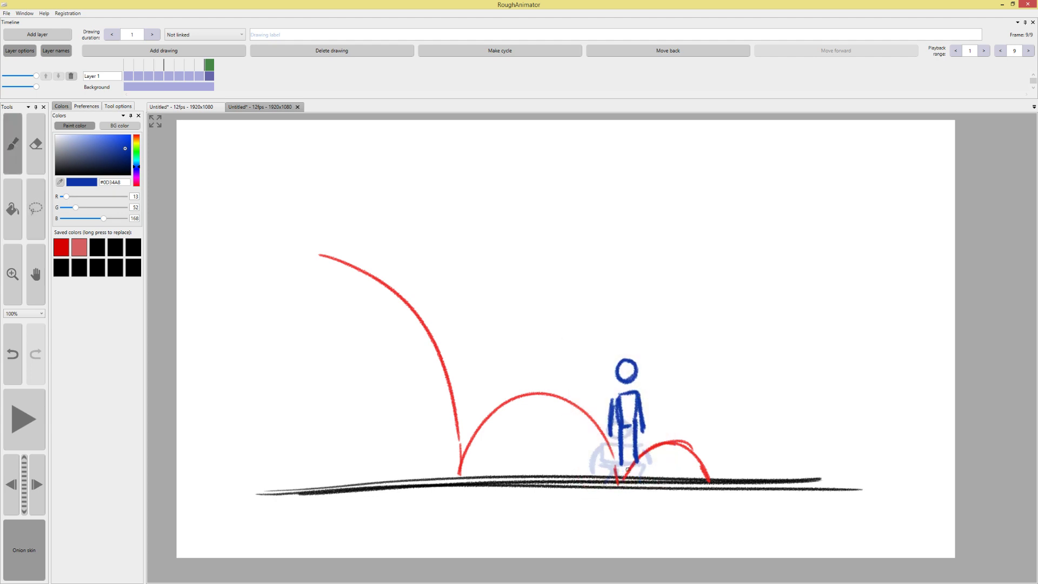
mouse_move(619, 474)
left_mouse_down()
mouse_move(623, 450)
mouse_move(637, 469)
left_mouse_up()
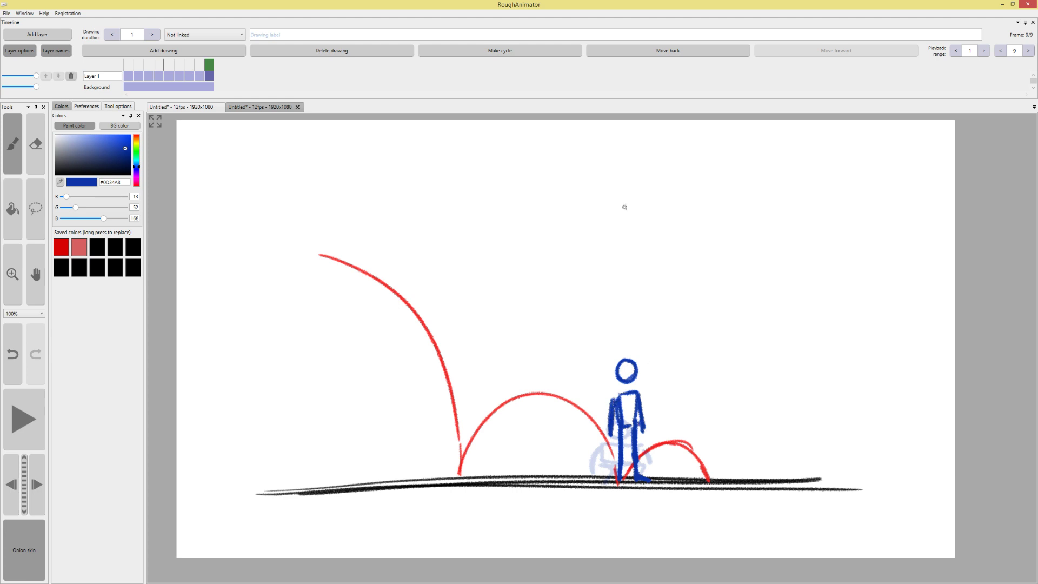
Play the animation, then set the duration of the first and sixth drawings to 2 and of the last drawing to 3
left_click(22, 422)
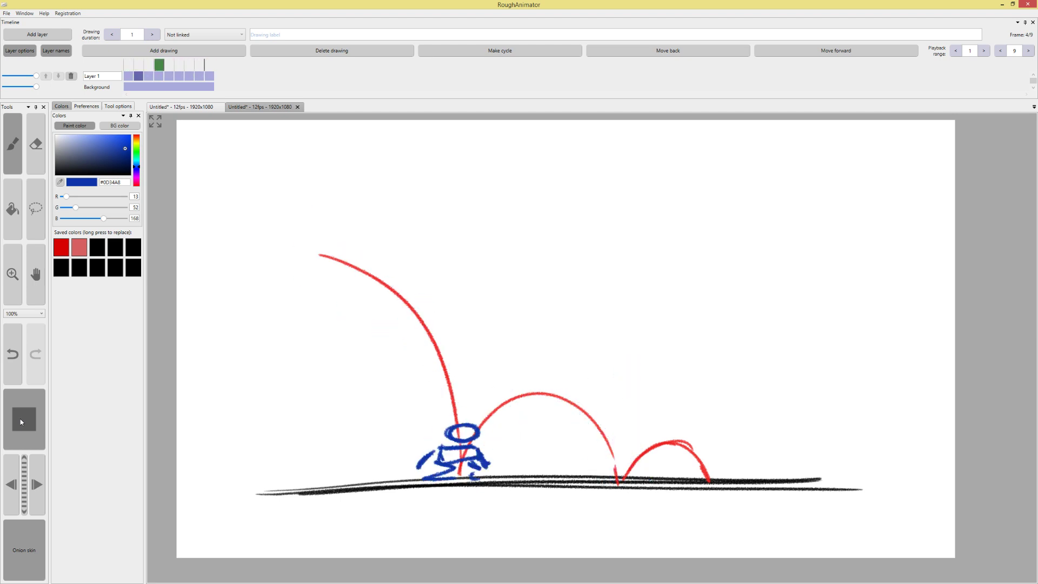
left_click(125, 65)
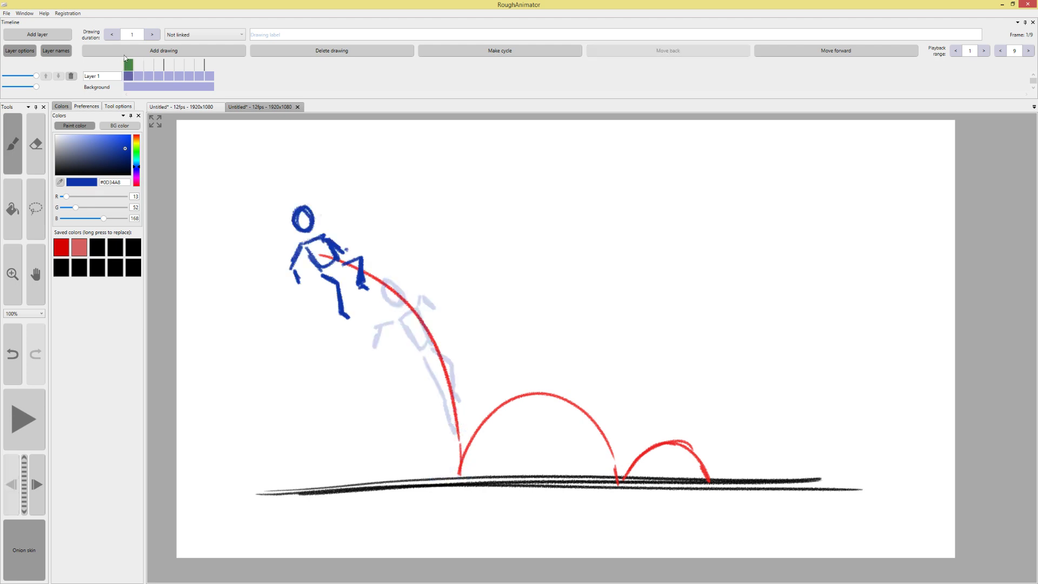
left_click(151, 34)
left_click_drag(144, 67, 195, 69)
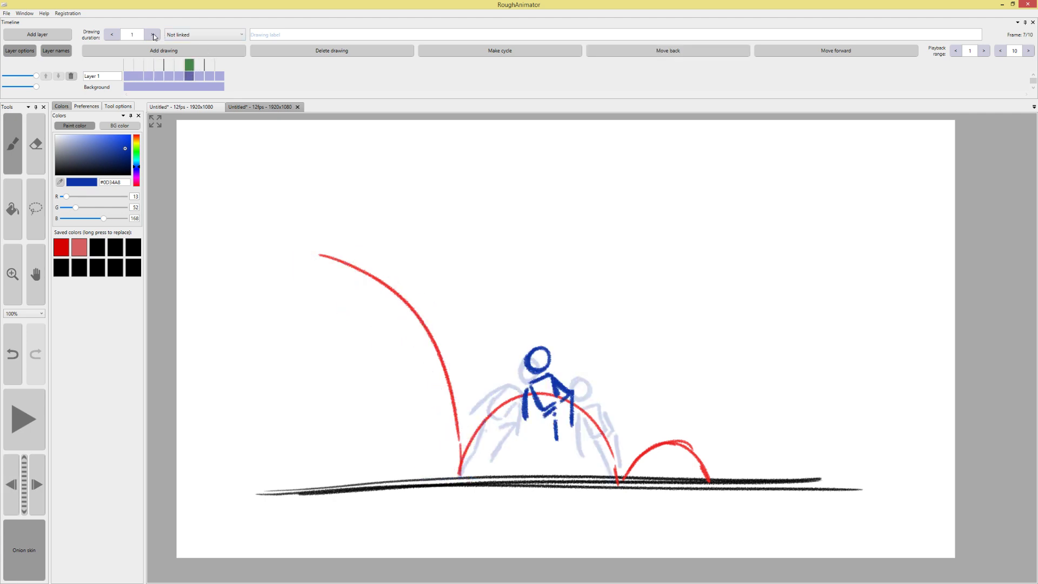
left_click(154, 36)
left_click_drag(195, 68, 233, 77)
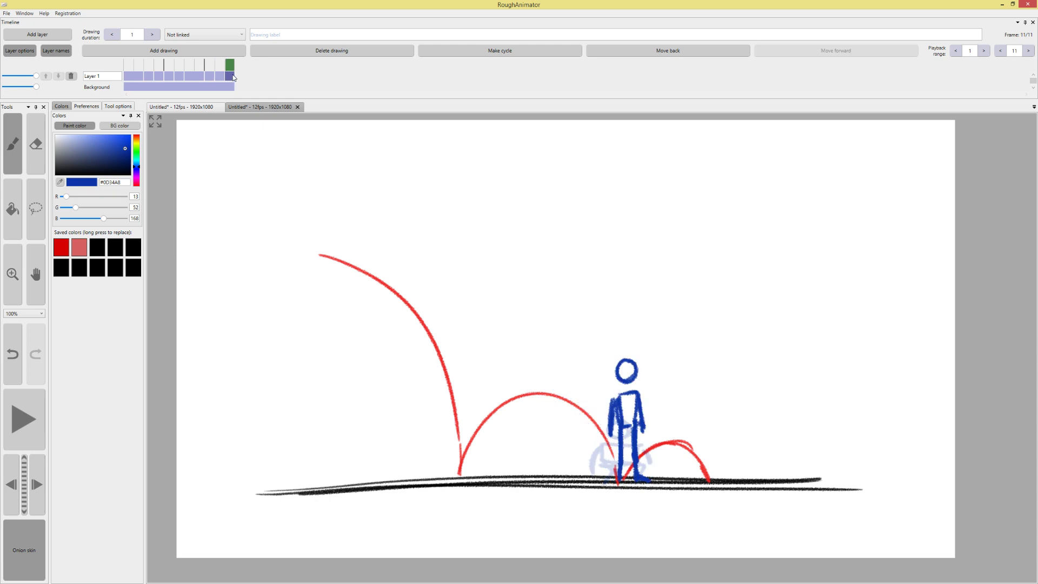
left_click(157, 36)
left_click(156, 36)
Play back the retimed figure animation and return to the first frame
left_click(24, 430)
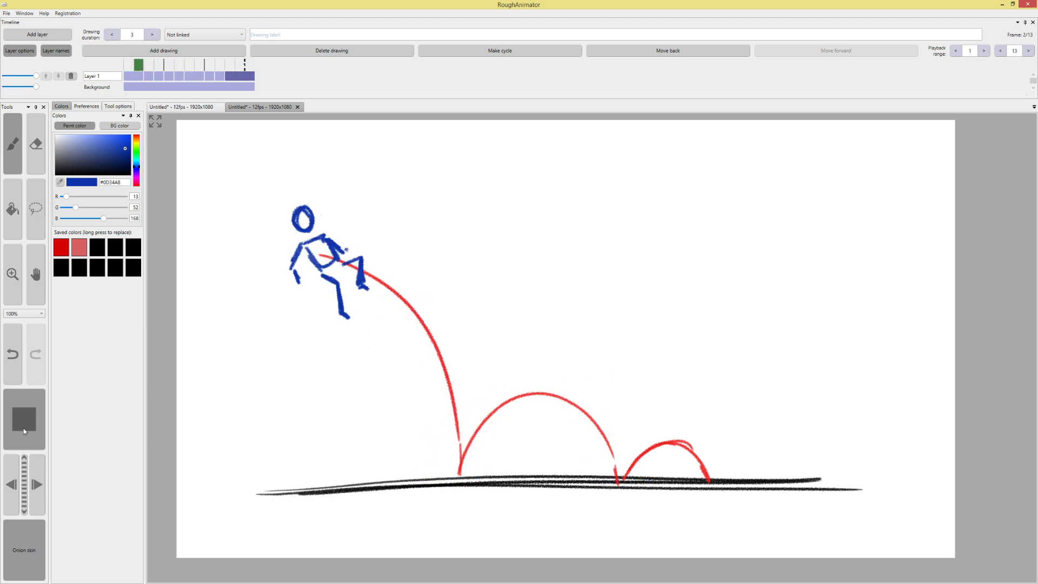
left_click(24, 431)
left_click(132, 75)
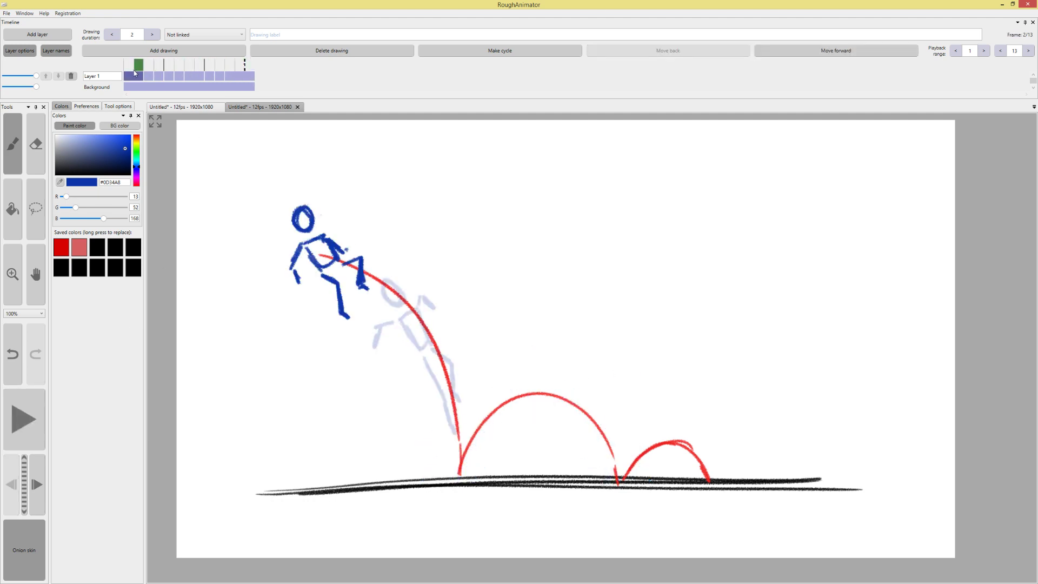
left_click_drag(145, 64, 77, 60)
Create a new project with a resolution of 1920 x 1080 and a framerate of 12
left_click(6, 13)
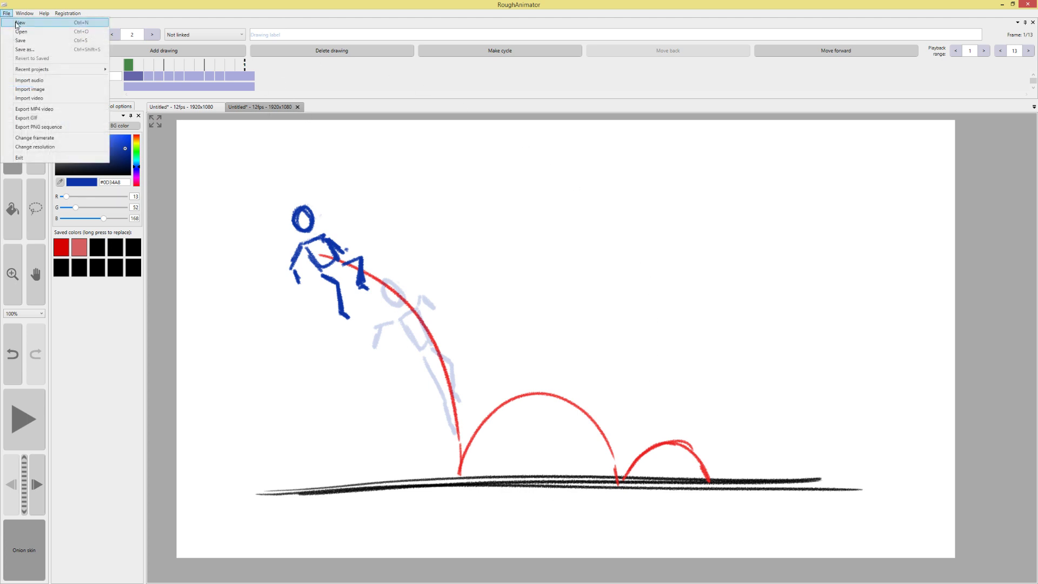
left_click(20, 23)
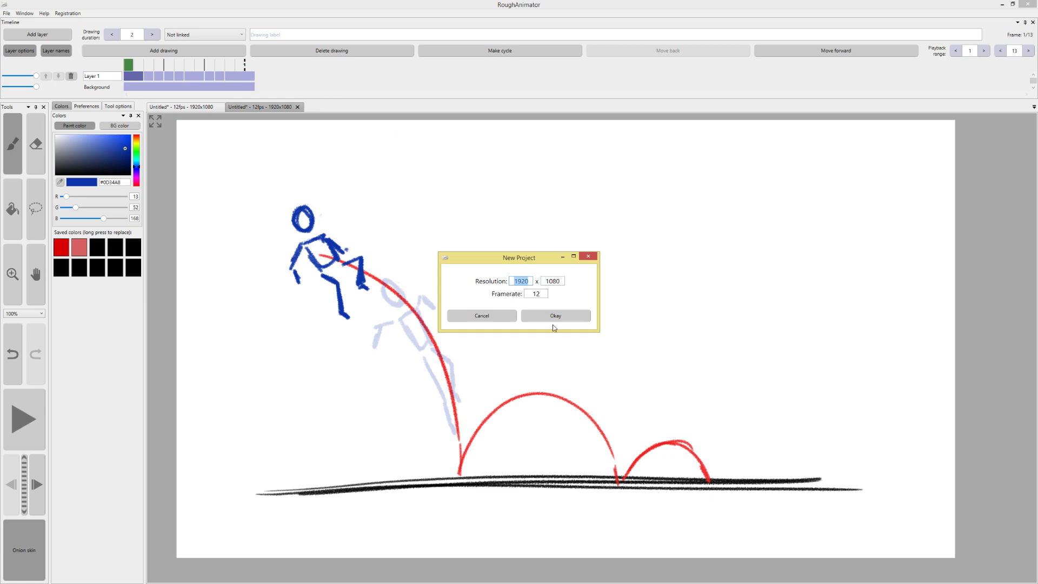
left_click(565, 318)
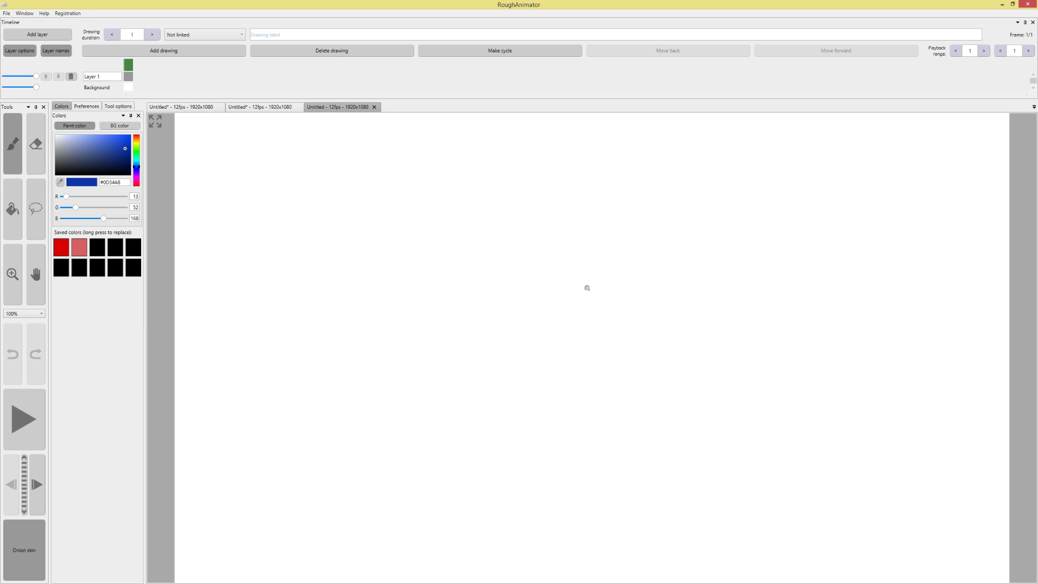
left_click_drag(577, 280, 573, 361)
key("ctrl+z")
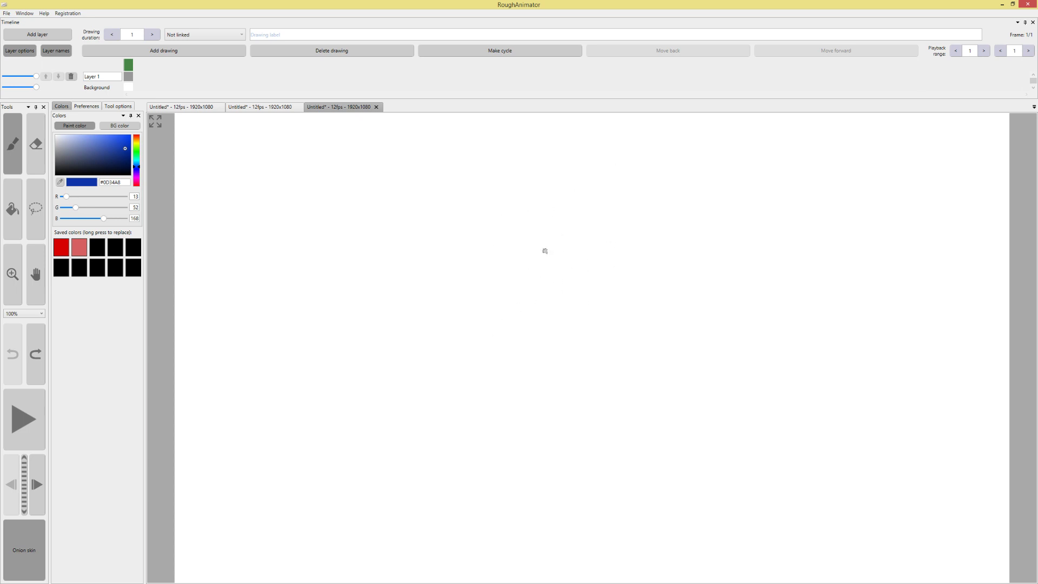
left_click_drag(511, 276, 518, 261)
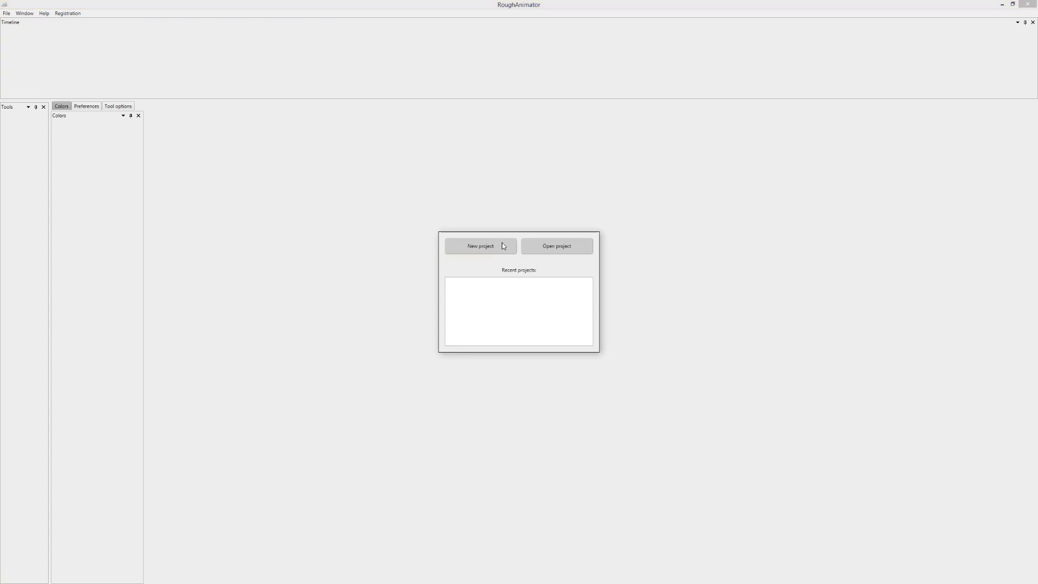
Create a 1920 x 1080 project at framerate 12 and sketch a blue circle near the centre of the canvas
left_click(502, 246)
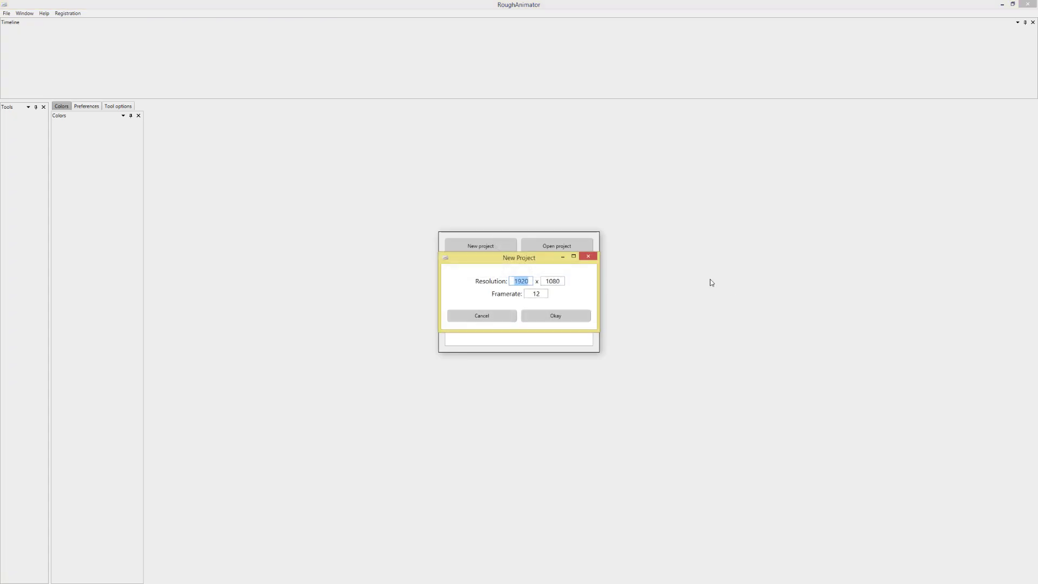
left_click(557, 315)
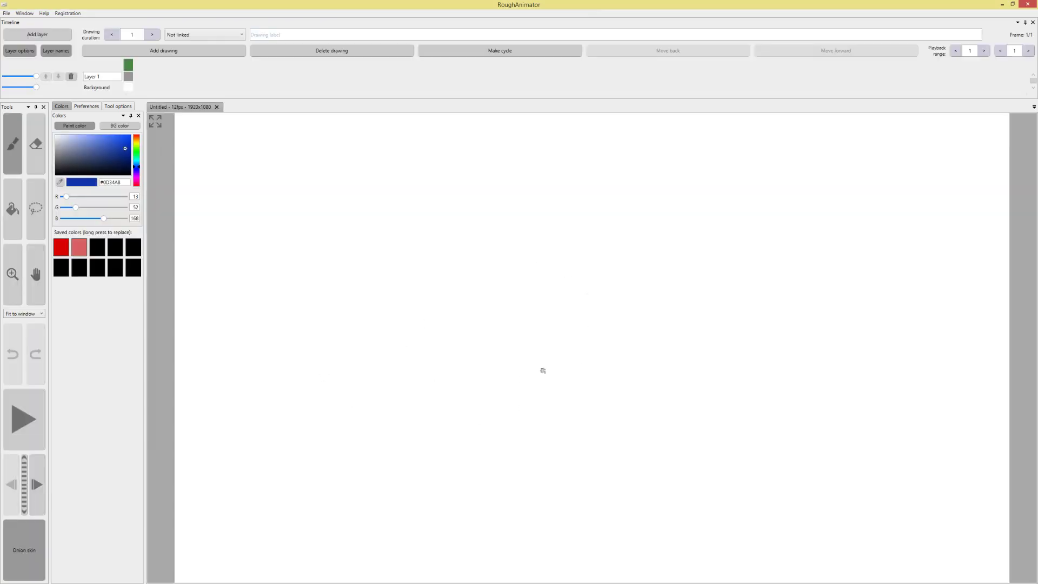
mouse_move(600, 292)
left_mouse_down()
mouse_move(592, 358)
mouse_move(606, 344)
mouse_move(540, 320)
mouse_move(627, 336)
mouse_move(575, 330)
left_mouse_up()
mouse_move(560, 291)
left_mouse_down()
mouse_move(614, 300)
mouse_move(629, 338)
mouse_move(614, 354)
left_mouse_up()
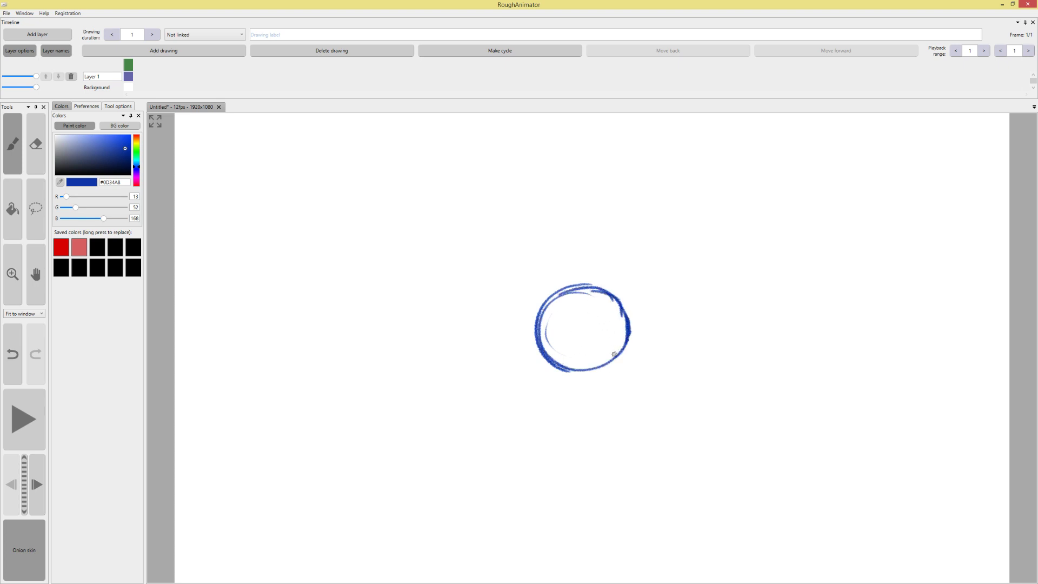
Lasso the blue circle, move it horizontally into the left part of the canvas, and deselect it
left_click(35, 208)
mouse_move(372, 446)
left_mouse_down()
mouse_move(697, 258)
mouse_move(439, 366)
left_mouse_up()
left_click_drag(615, 340, 397, 340)
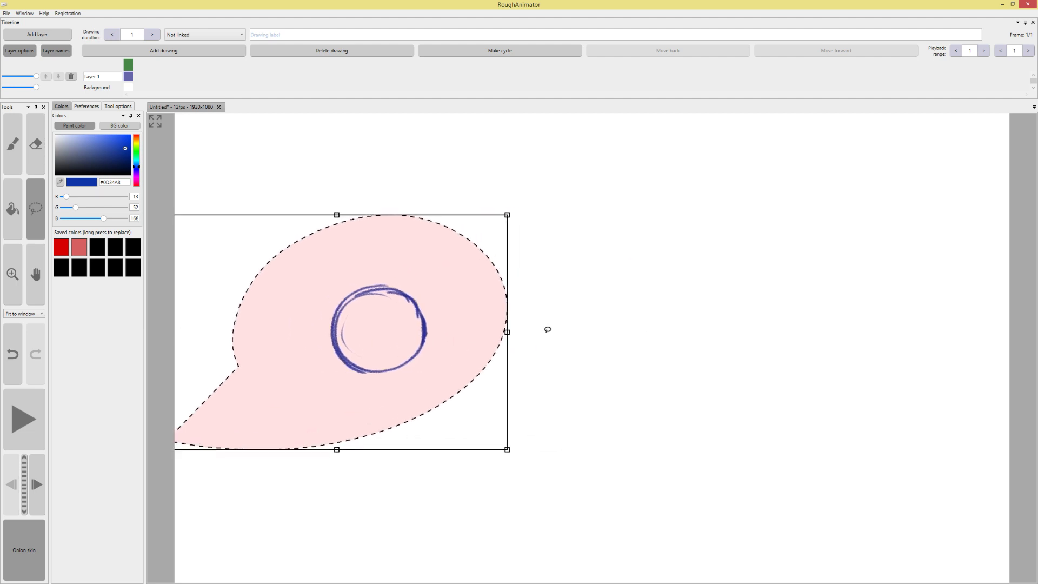
left_click(547, 327)
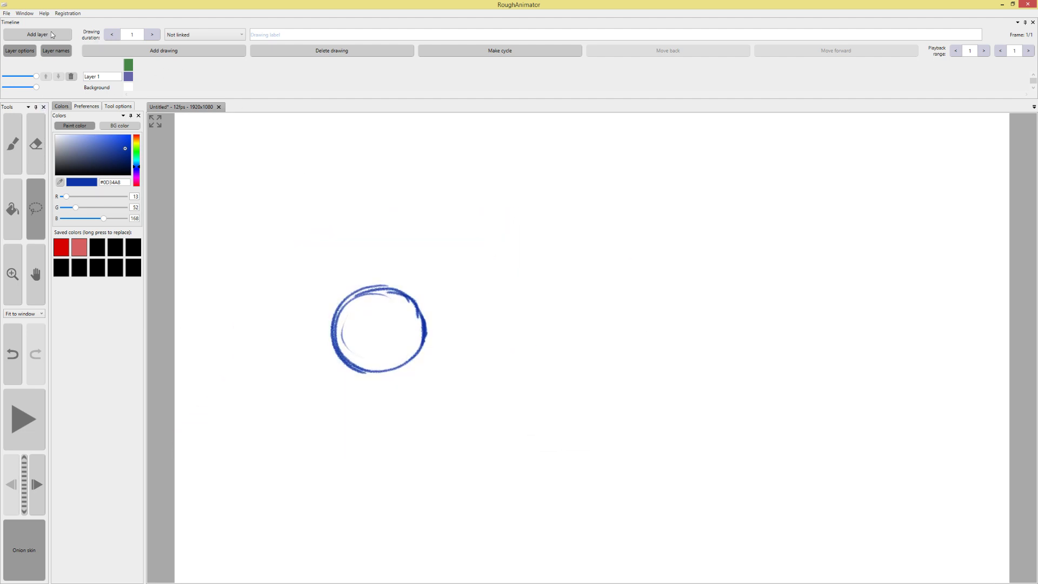
On the Background layer, draw a black horizontal timing line below the circle, with end ticks labelled by circled numbers 1 and 10
left_click(52, 34)
left_click(132, 88)
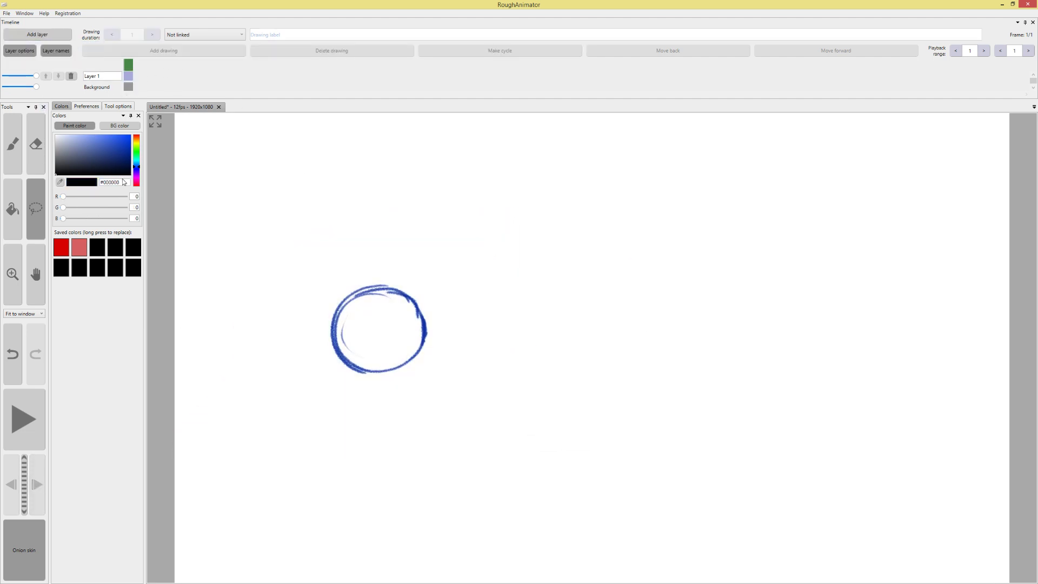
mouse_move(372, 405)
left_mouse_down()
mouse_move(874, 388)
mouse_move(826, 414)
left_mouse_up()
left_click_drag(372, 386, 382, 475)
mouse_move(385, 438)
left_mouse_down()
mouse_move(350, 461)
mouse_move(388, 440)
left_mouse_up()
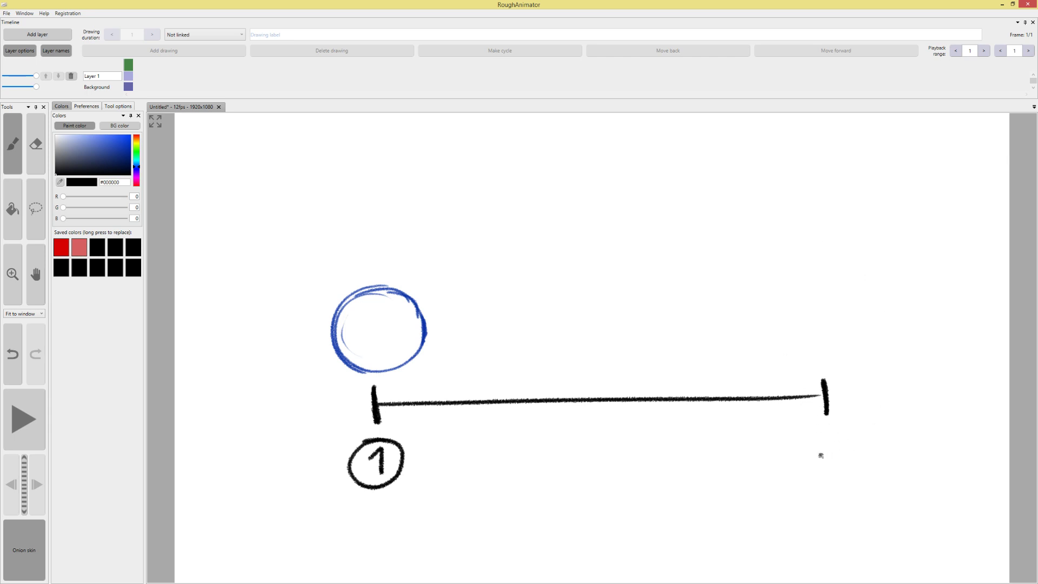
mouse_move(821, 453)
left_mouse_down()
mouse_move(821, 477)
mouse_move(833, 436)
left_mouse_up()
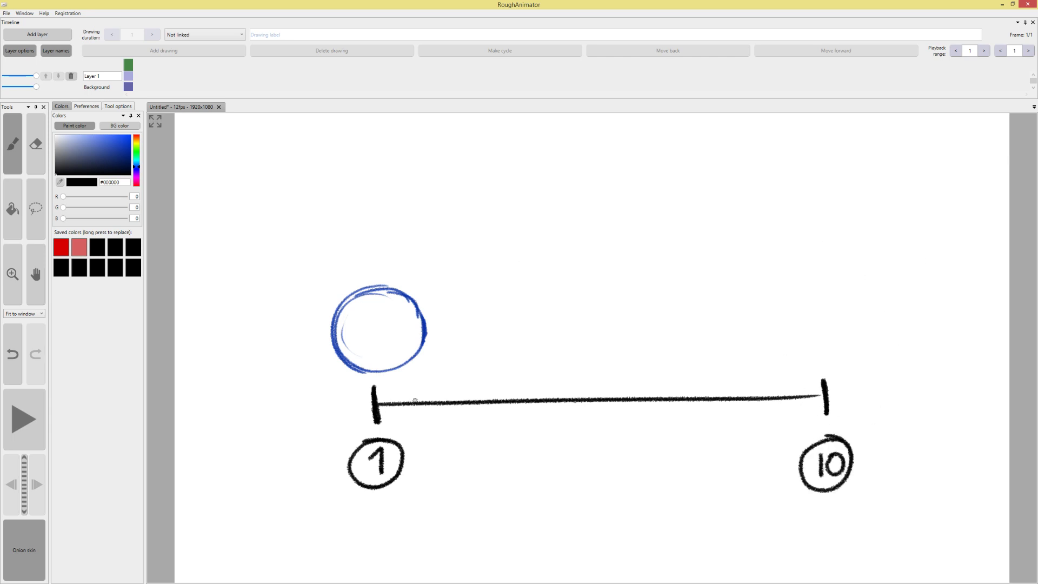
Add eight intermediate ticks to the timing line, close together near both ends and wider in the middle, and reselect the Layer 1 drawing
mouse_move(403, 392)
left_mouse_down()
mouse_move(404, 417)
mouse_move(438, 415)
left_mouse_up()
left_click_drag(499, 386, 498, 415)
left_click_drag(578, 384, 577, 413)
left_click_drag(649, 384, 647, 420)
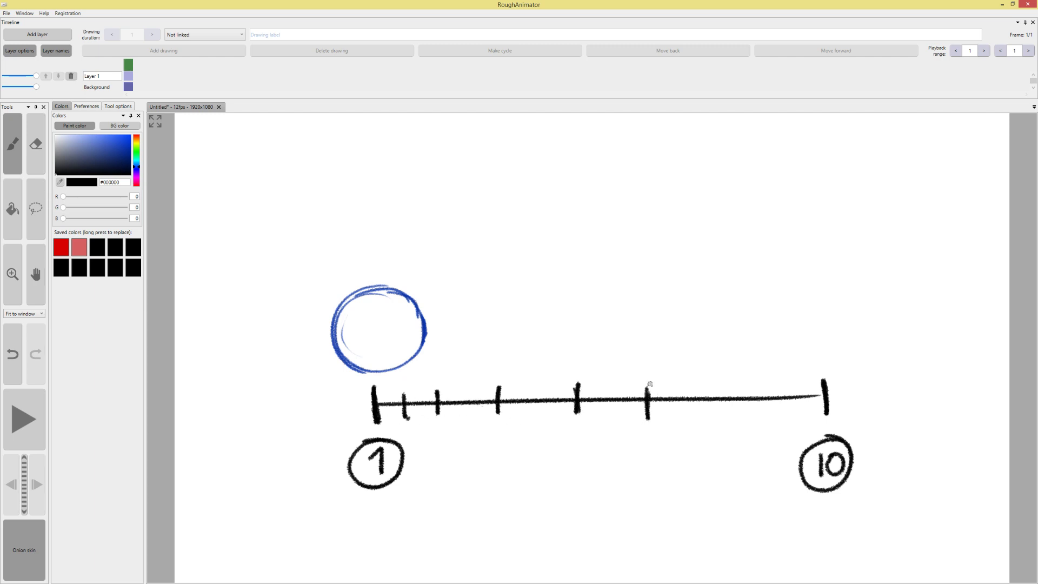
mouse_move(720, 386)
left_mouse_down()
mouse_move(719, 411)
mouse_move(760, 414)
left_mouse_up()
left_click_drag(799, 385, 798, 410)
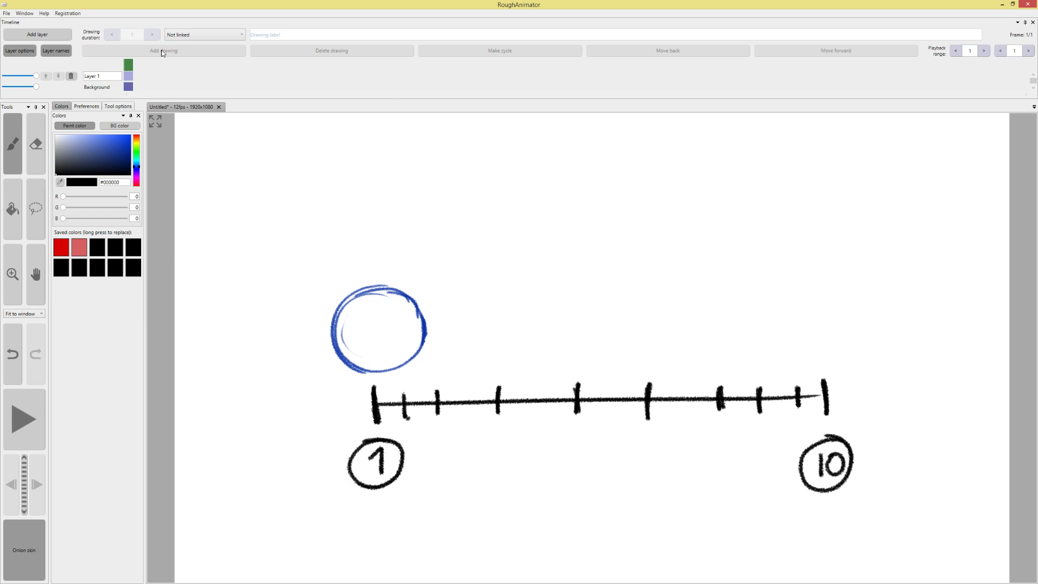
left_click(128, 77)
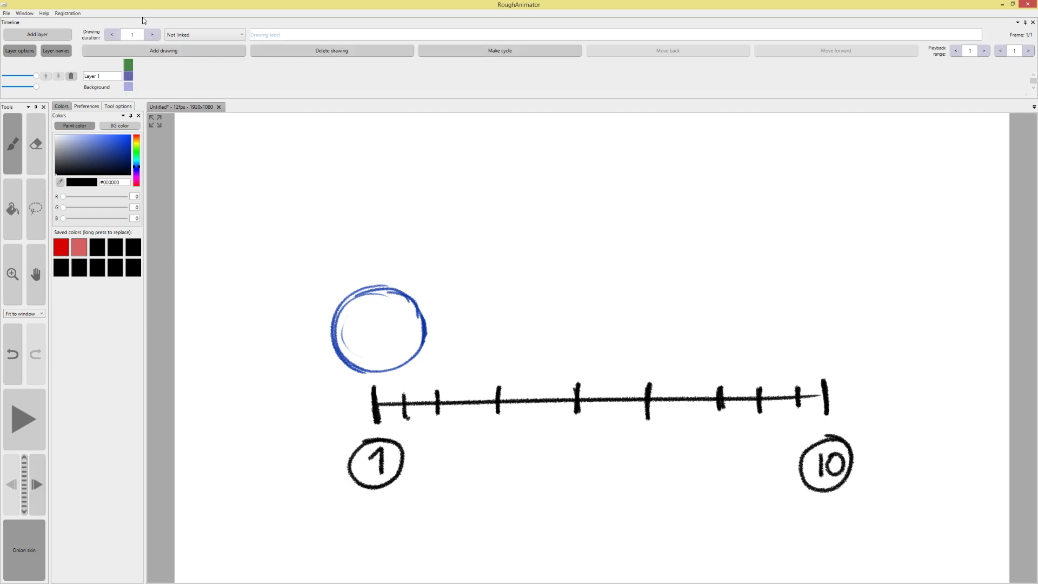
left_click(135, 54)
left_click(199, 59)
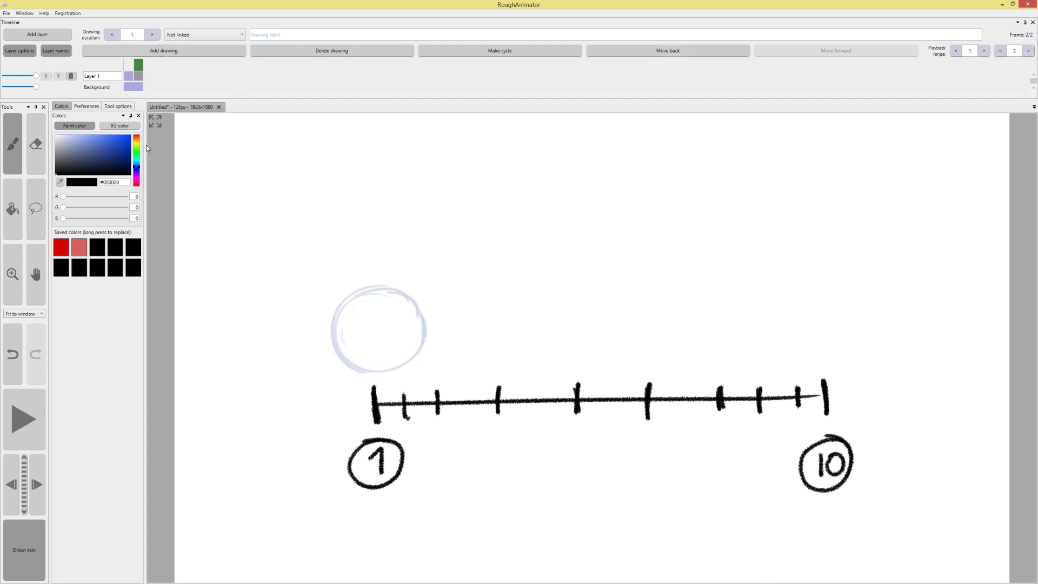
key("ctrl+z")
Duplicate the first drawing after itself, lasso the circle in frame 2, and shift it right above the second tick
left_click(160, 53)
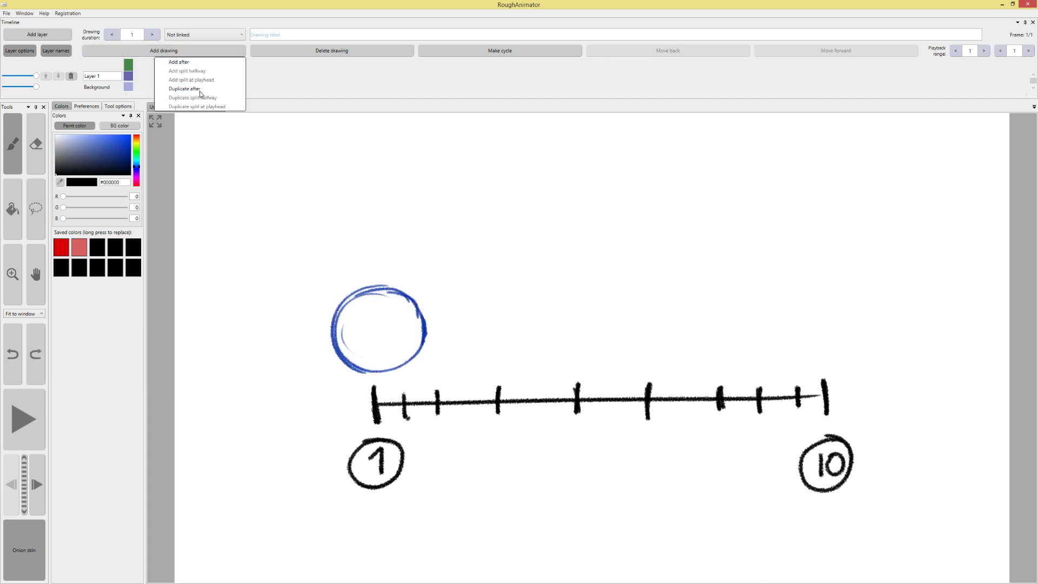
left_click(199, 91)
left_click(36, 209)
mouse_move(310, 366)
left_mouse_down()
mouse_move(449, 276)
mouse_move(265, 374)
left_mouse_up()
left_click_drag(422, 344, 446, 345)
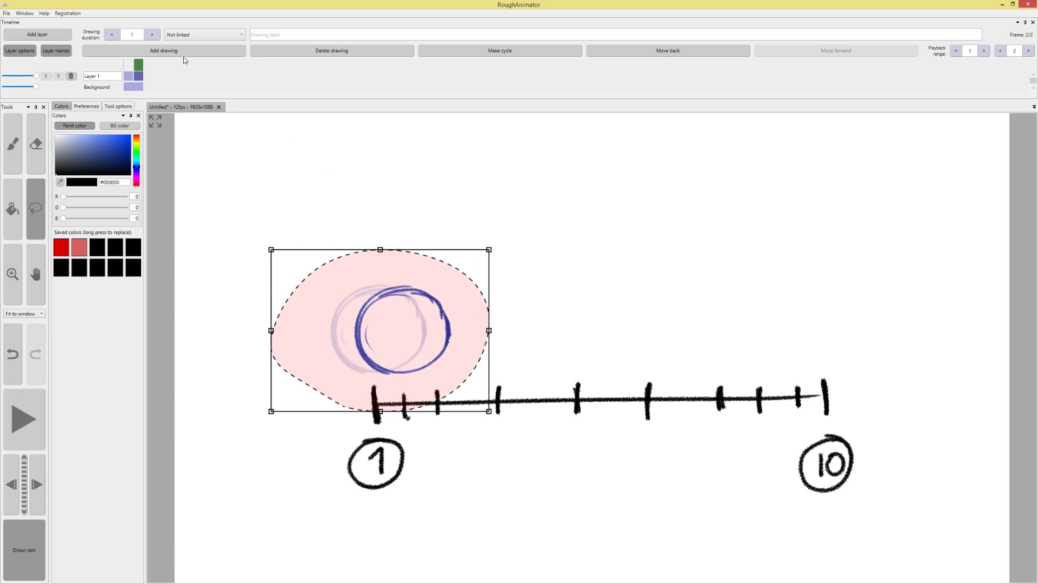
Duplicate the drawing to frame 3 and move its lassoed circle right above the third tick
left_click(161, 53)
left_click(181, 88)
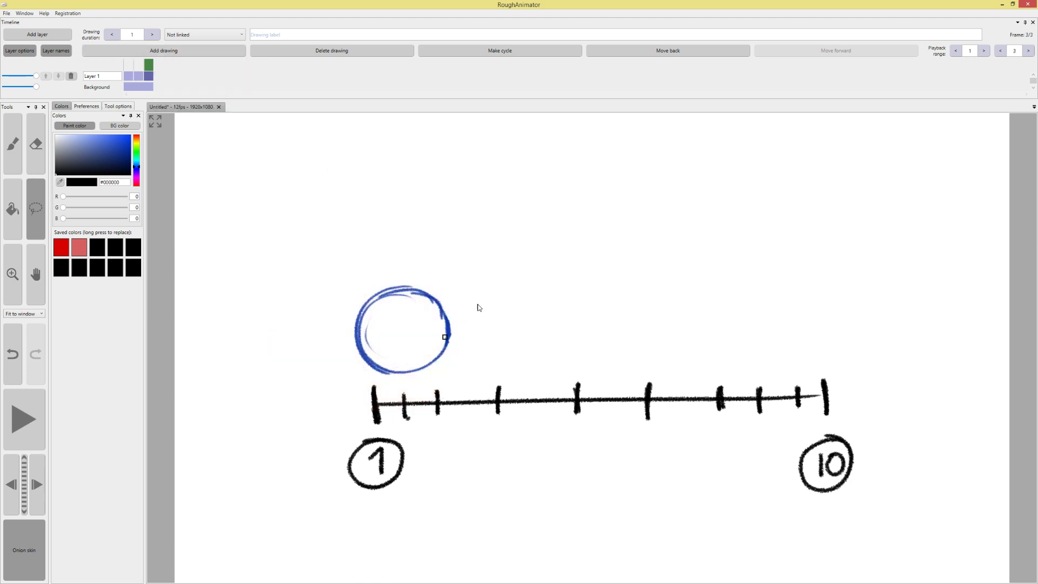
left_click_drag(482, 350, 431, 251)
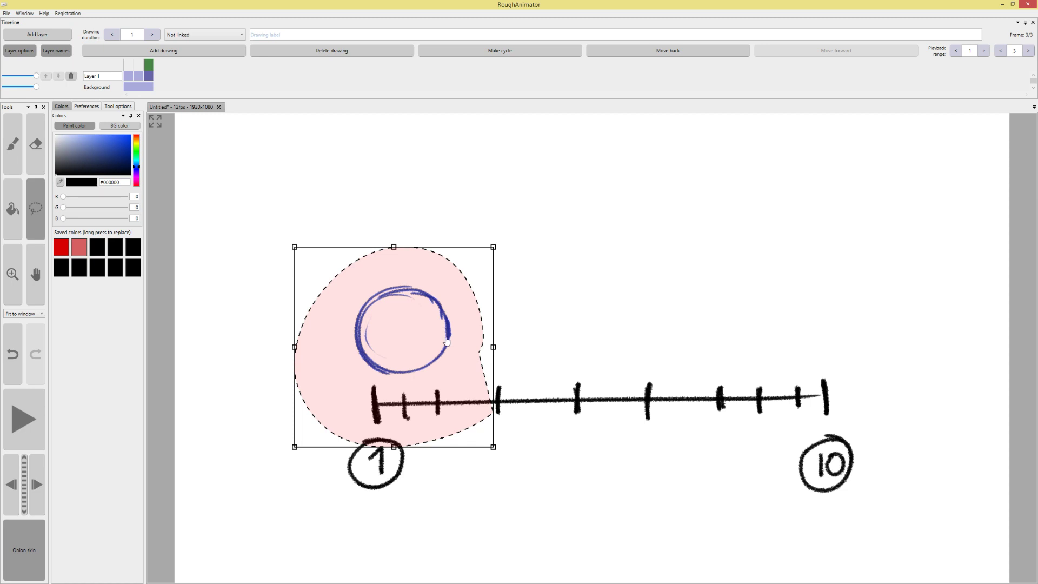
left_click_drag(443, 331, 472, 332)
left_click(570, 296)
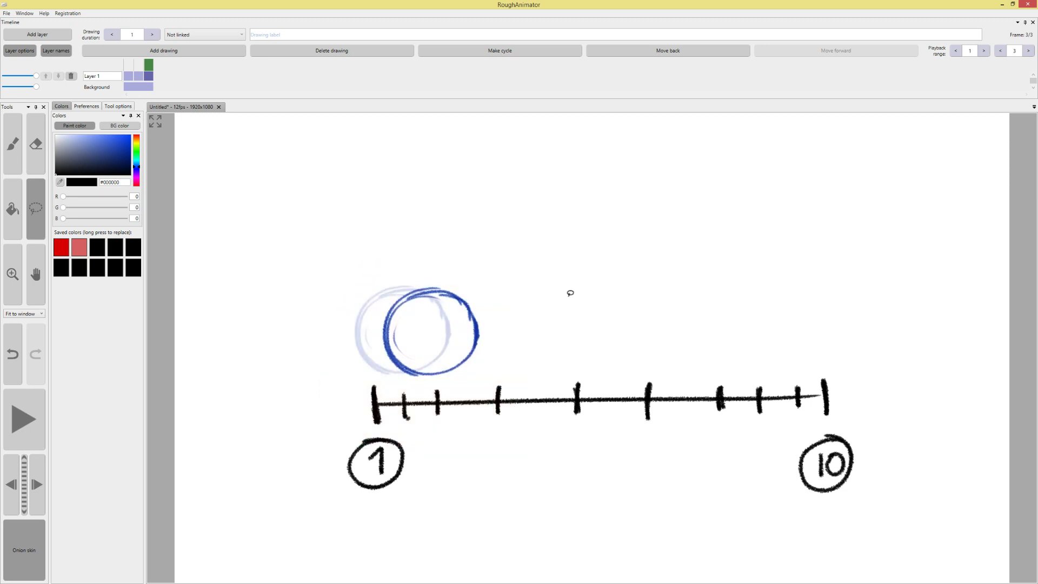
Duplicate the drawing to frame 4 and move its lassoed circle right above the fourth tick
left_click(164, 51)
left_click(189, 89)
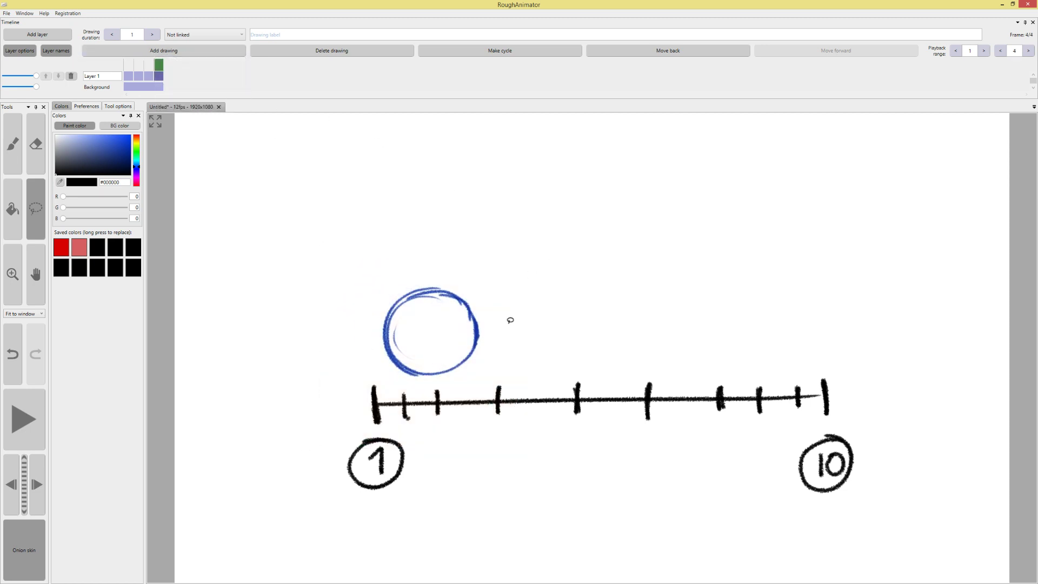
mouse_move(522, 277)
left_mouse_down()
mouse_move(465, 381)
mouse_move(541, 302)
left_mouse_up()
left_click_drag(494, 341, 547, 338)
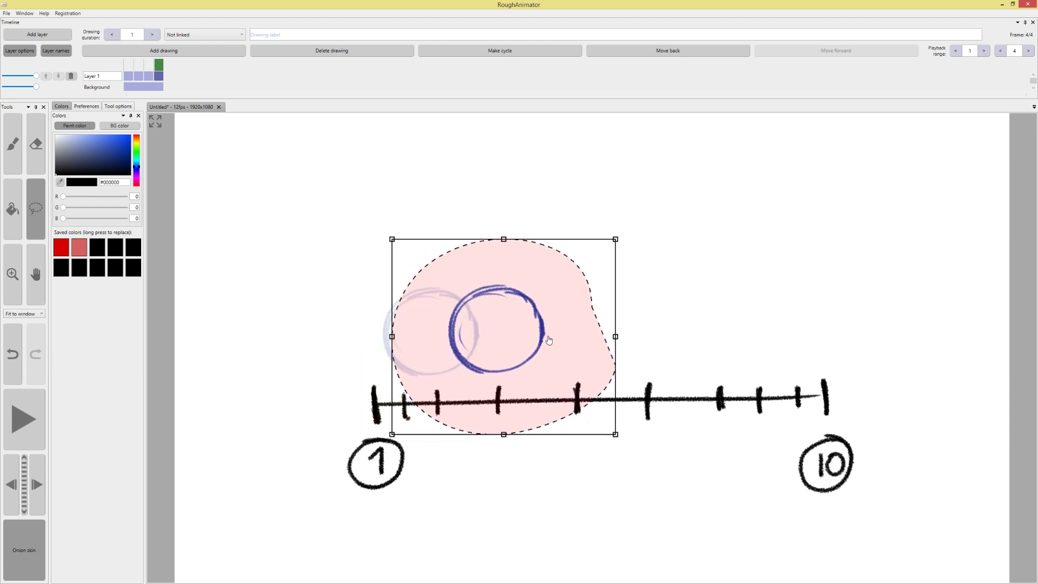
left_click(444, 177)
Duplicate the drawing to frame 5 and move its lassoed circle right above the fifth tick
left_click(164, 50)
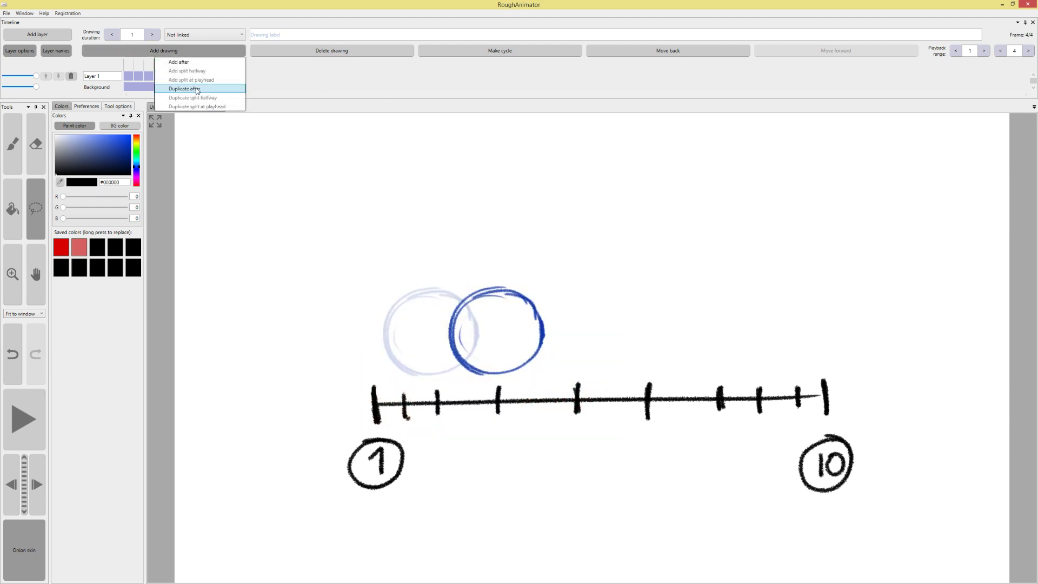
left_click(192, 89)
left_click_drag(617, 256, 663, 368)
mouse_move(603, 346)
left_mouse_down()
mouse_move(637, 343)
mouse_move(595, 432)
left_mouse_up()
left_click(675, 182)
Duplicate the drawing to frame 6 and move its lassoed circle right above the sixth tick
left_click(164, 50)
left_click(192, 89)
left_click_drag(650, 415, 687, 319)
mouse_move(643, 361)
left_mouse_down()
mouse_move(714, 359)
mouse_move(619, 234)
mouse_move(765, 348)
left_mouse_up()
left_click(827, 316)
Duplicate the drawing to frame 7 and move its lassoed circle right above the seventh tick
left_click(167, 49)
left_click(173, 89)
mouse_move(700, 350)
left_mouse_down()
mouse_move(781, 350)
mouse_move(772, 350)
left_mouse_up()
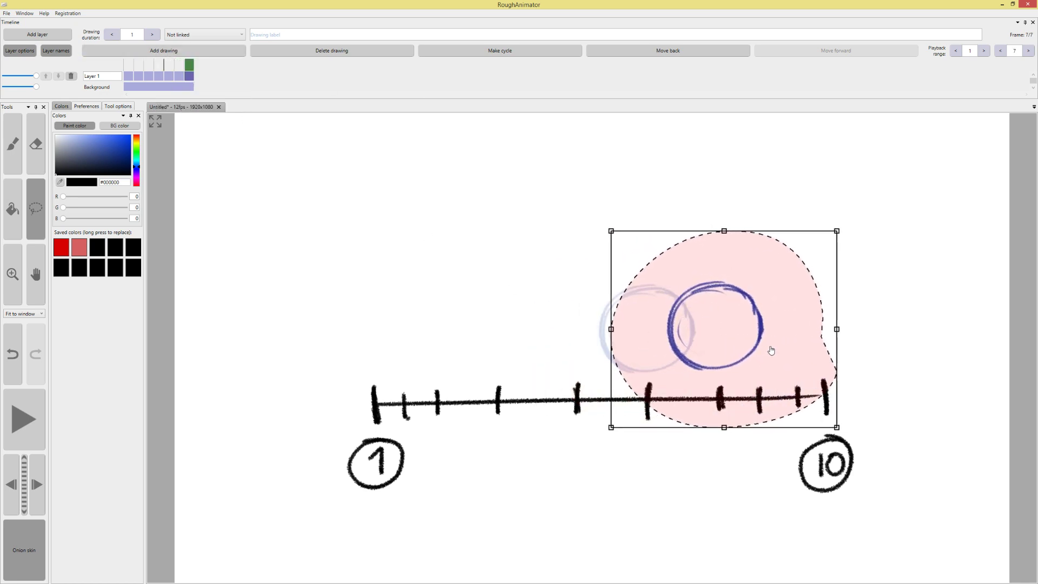
left_click(876, 322)
Duplicate the drawing to frame 8 and move its lassoed circle right above the eighth tick
left_click(165, 51)
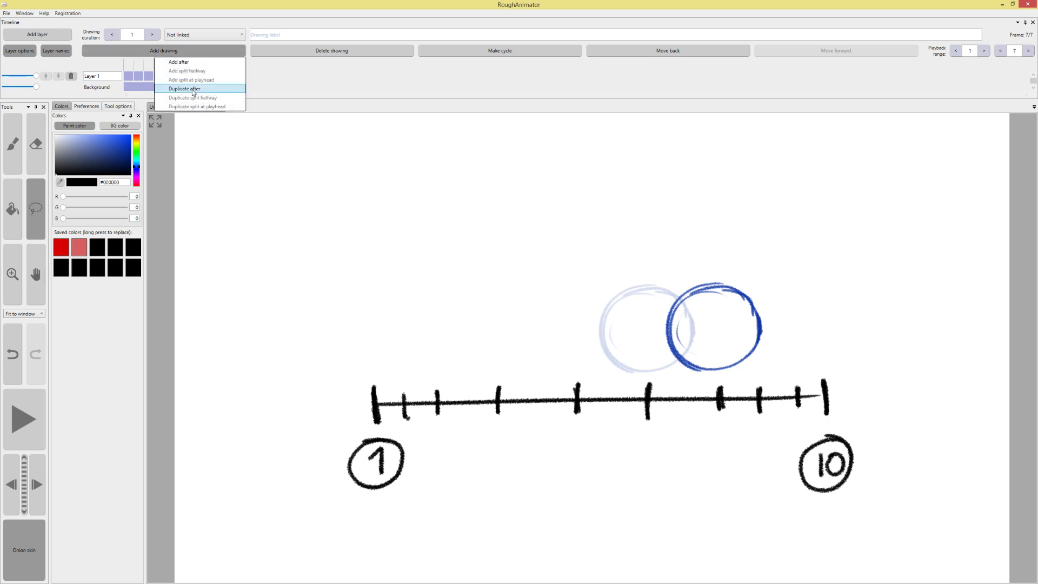
left_click(173, 85)
mouse_move(806, 359)
left_mouse_down()
mouse_move(788, 335)
mouse_move(797, 351)
left_mouse_up()
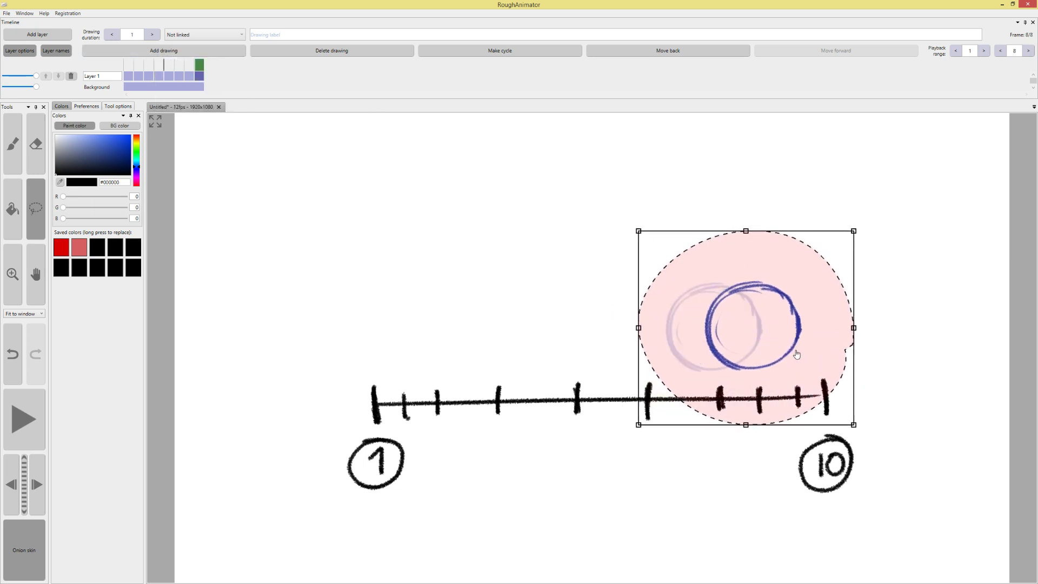
left_click(910, 316)
Duplicate the drawing to frame 9 and move its lassoed circle right above the ninth tick
left_click(165, 51)
left_click(184, 88)
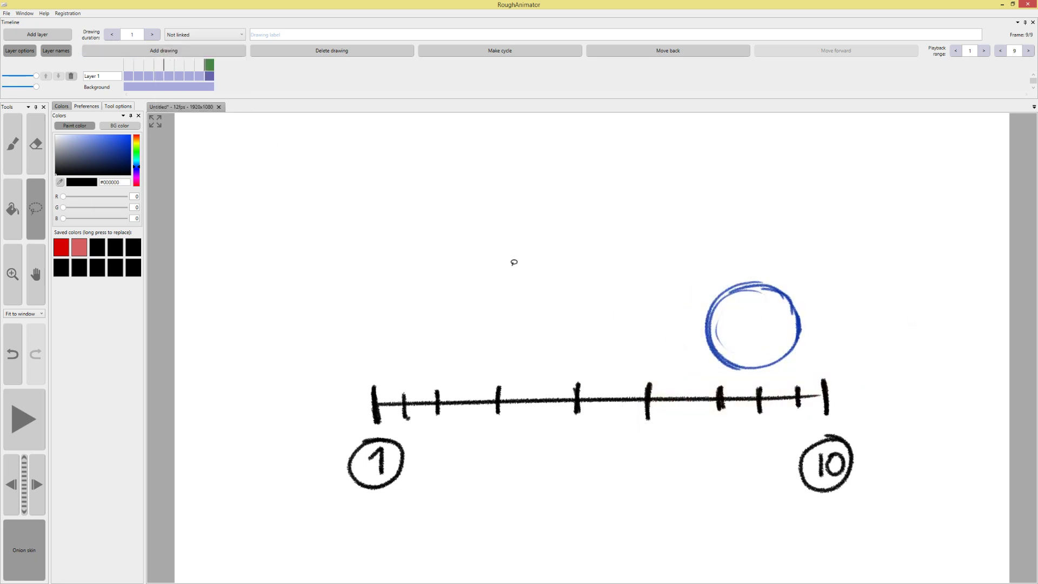
mouse_move(863, 379)
left_mouse_down()
mouse_move(646, 252)
mouse_move(863, 395)
left_mouse_up()
left_click_drag(817, 350, 861, 352)
Duplicate the drawing to frame 10 and move its lassoed circle right above the end tick labelled 10
left_click(186, 55)
left_click(184, 89)
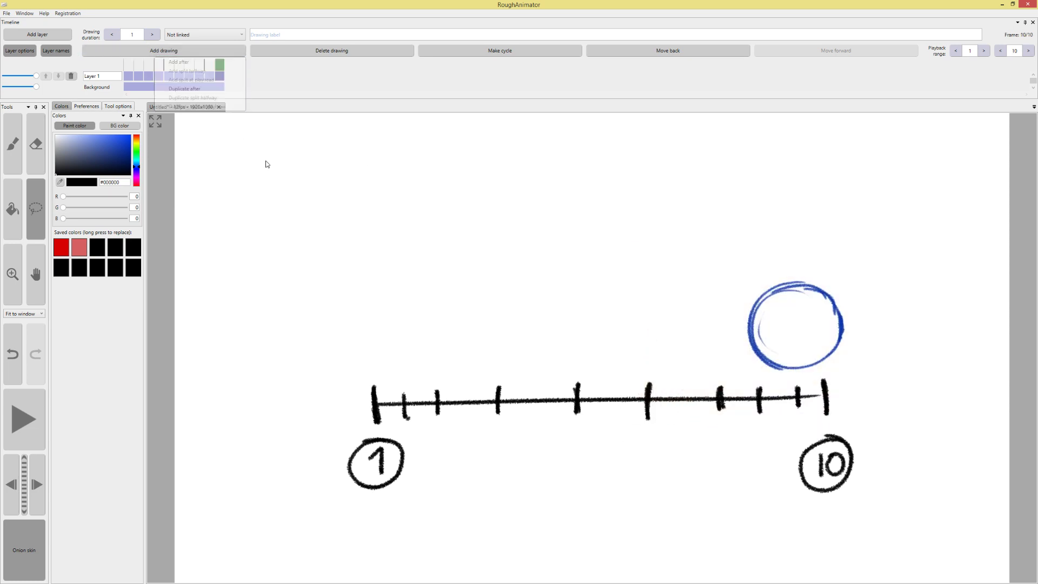
mouse_move(677, 427)
left_mouse_down()
mouse_move(899, 352)
mouse_move(781, 387)
left_mouse_up()
left_click_drag(844, 354, 873, 352)
left_click(847, 178)
Play the circle animation, stop it, and return the playhead to the first frame
left_click(19, 424)
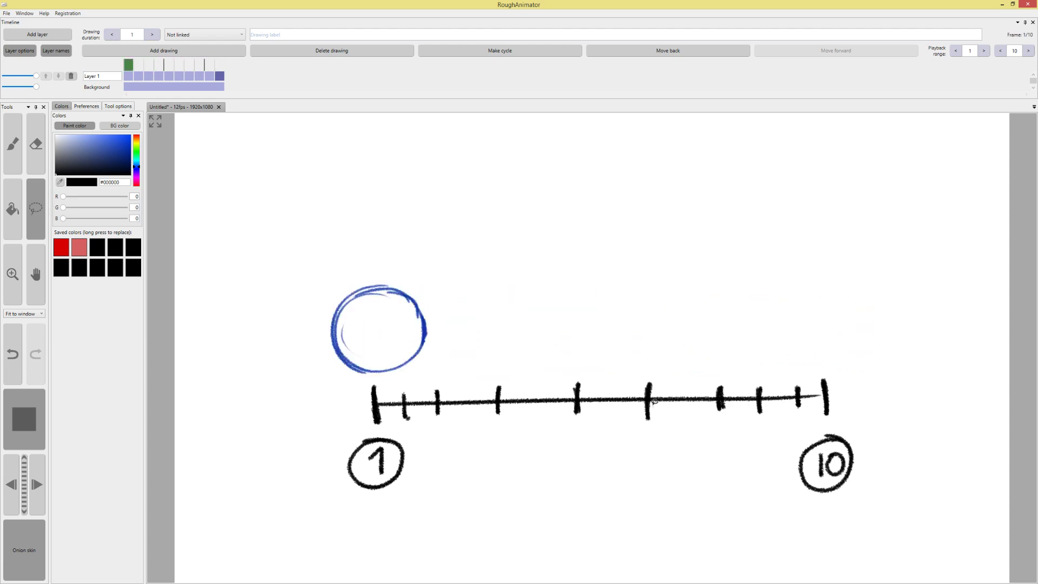
key("space")
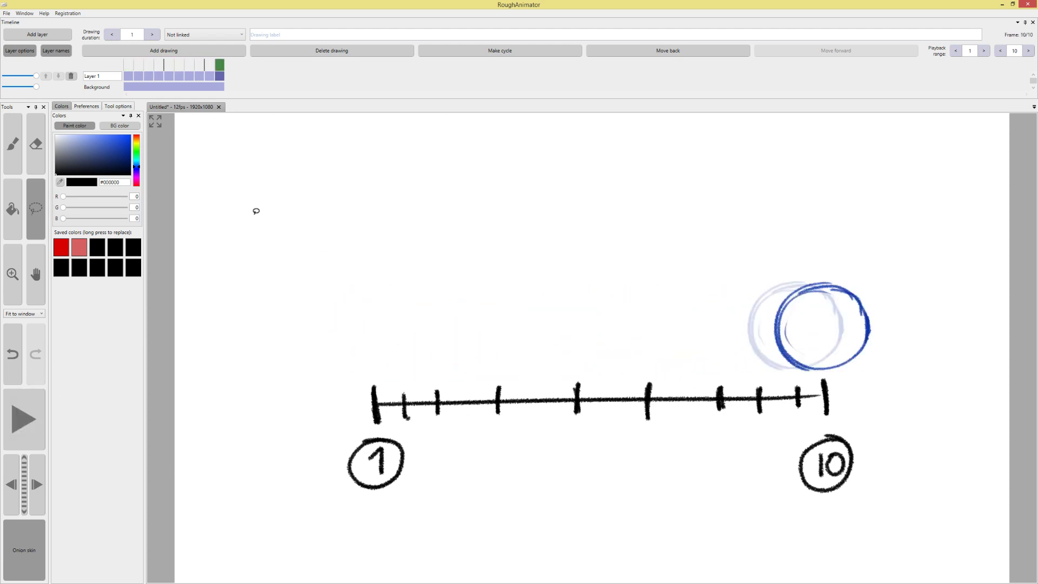
left_click(130, 65)
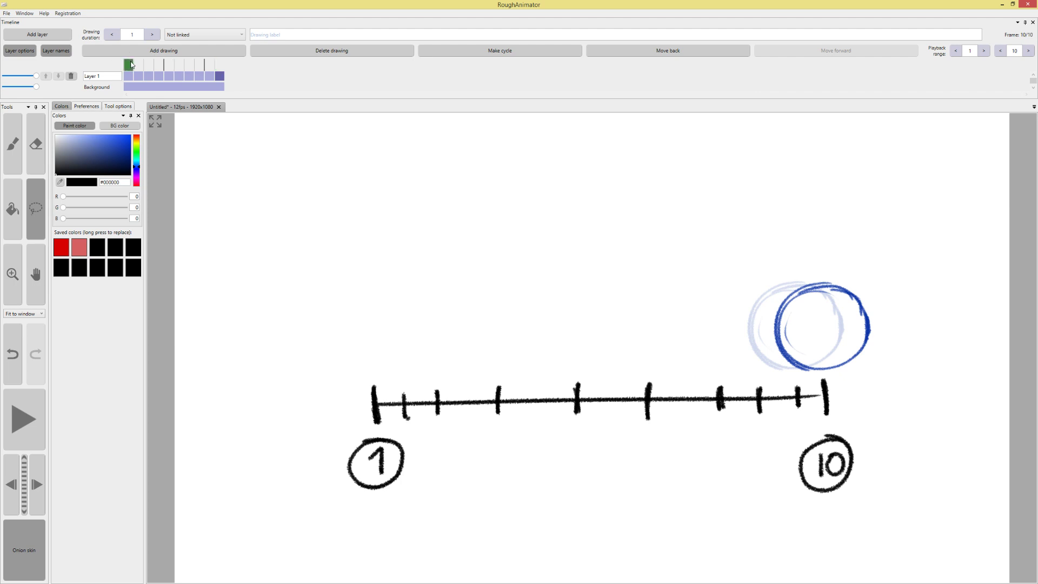
Mark the first three ticks of the timing line with red brush arcs and a surrounding circle, and undo these marks
left_click(7, 160)
left_click(62, 247)
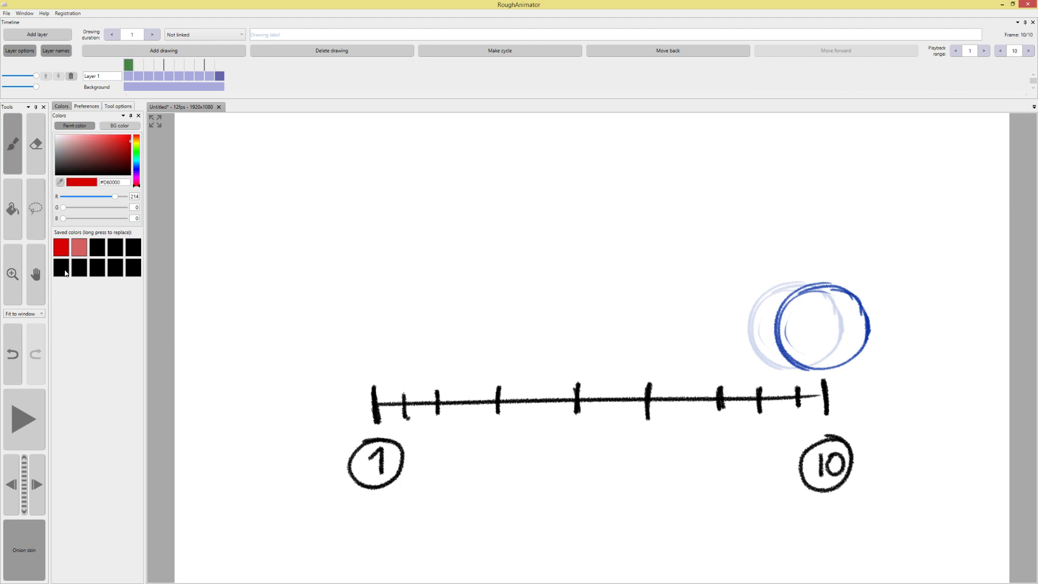
mouse_move(483, 369)
left_mouse_down()
mouse_move(353, 433)
mouse_move(412, 355)
mouse_move(348, 364)
mouse_move(411, 351)
mouse_move(412, 381)
mouse_move(438, 385)
left_mouse_up()
key("ctrl+z")
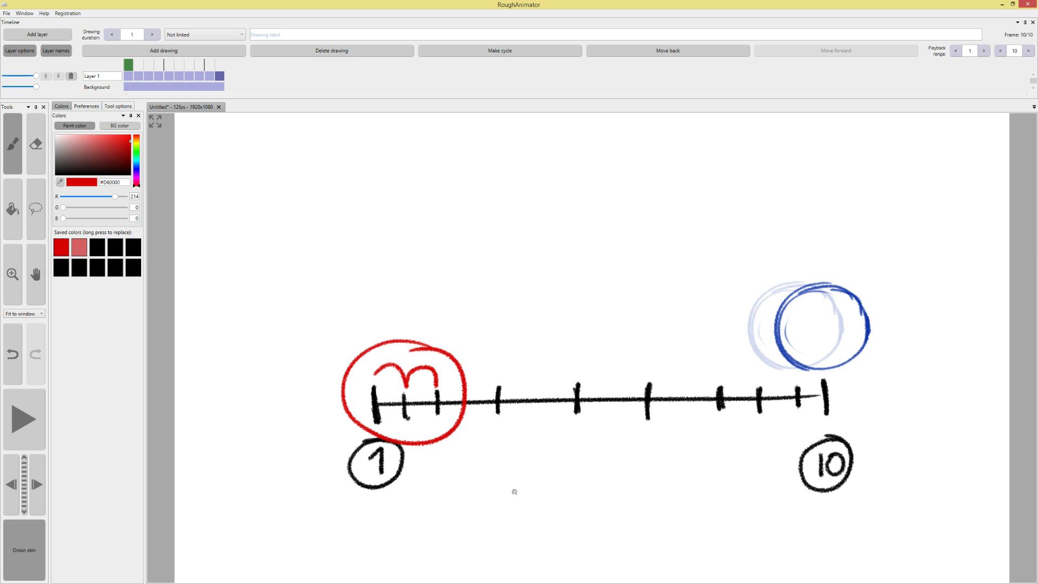
key("ctrl+z")
key("ctrl+z")
key("ctrl+z")
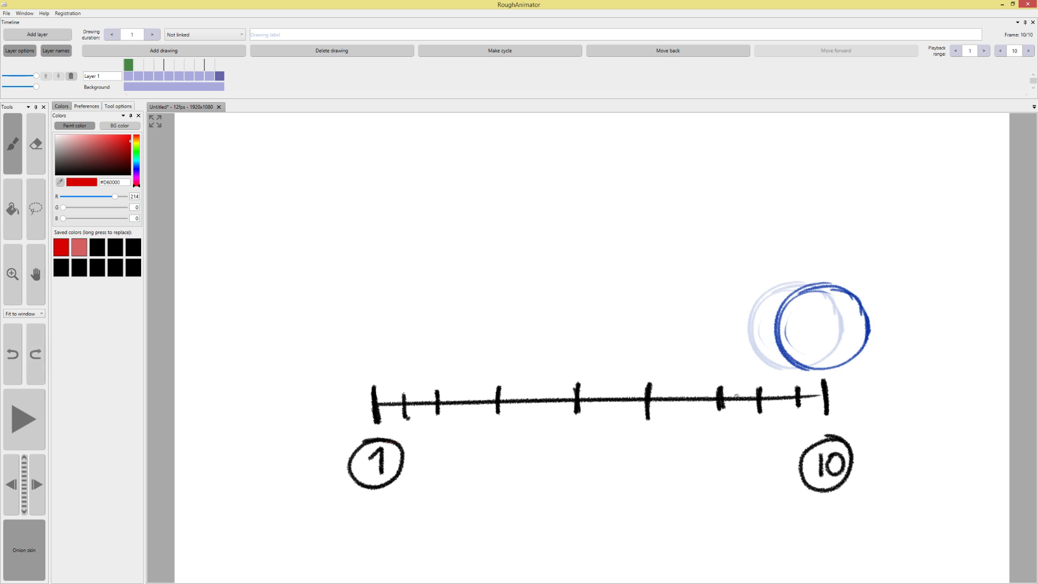
Scrub from frame 1 to frame 4, dot the centres of the frame 3 and frame 4 circles in red, and undo the dots
left_click(132, 66)
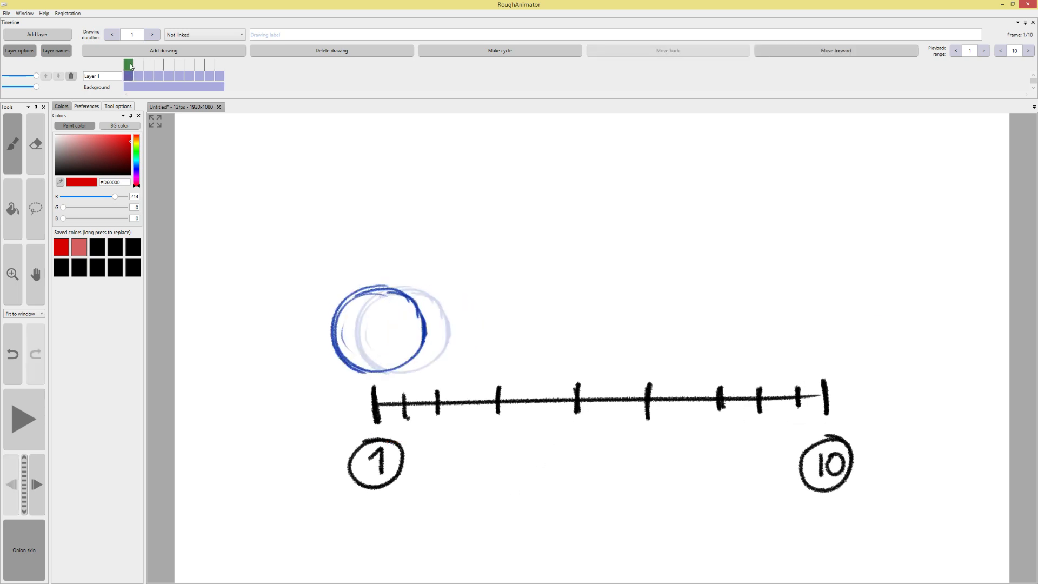
left_click_drag(136, 65, 161, 69)
left_click(426, 333)
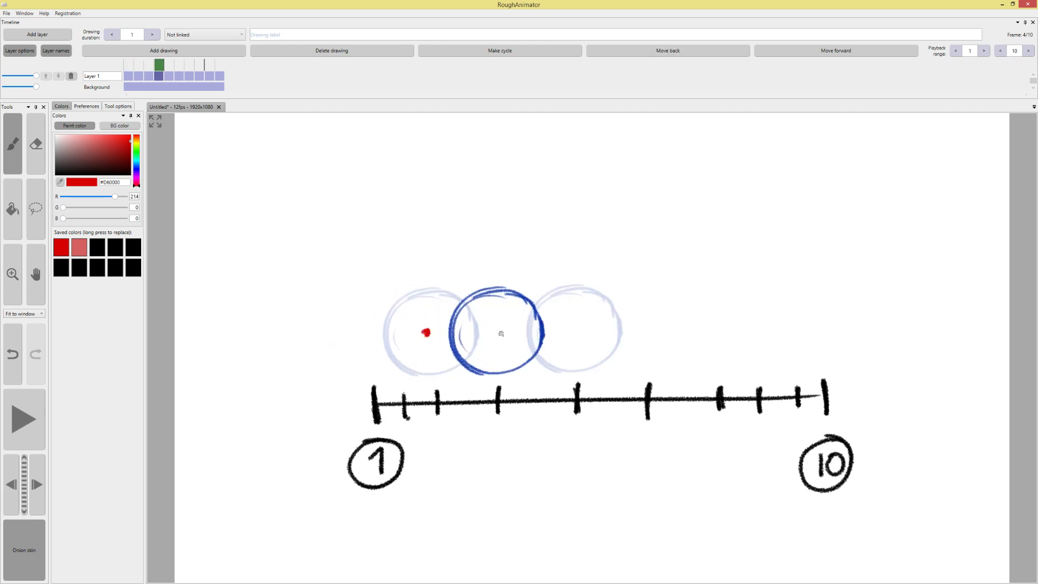
left_click(497, 333)
mouse_move(160, 66)
left_mouse_down()
mouse_move(149, 66)
mouse_move(158, 66)
left_mouse_up()
key("ctrl+z")
key("ctrl+z")
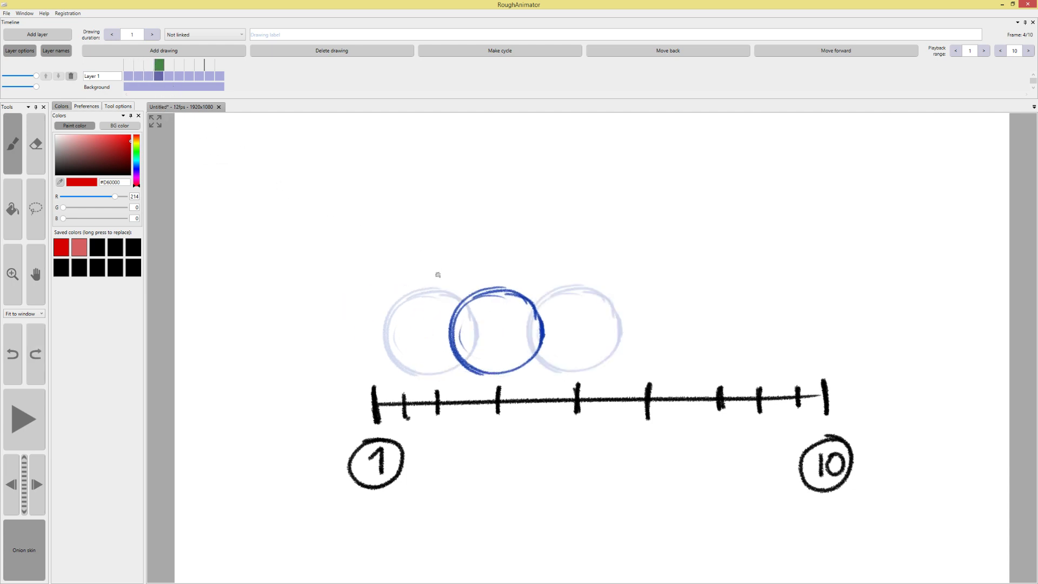
Draw a red stroke above the frame 3 and frame 4 circles, undo it, and advance to frame 5
mouse_move(422, 275)
left_mouse_down()
mouse_move(426, 250)
mouse_move(509, 248)
mouse_move(545, 285)
left_mouse_up()
key("ctrl+z")
left_click(170, 65)
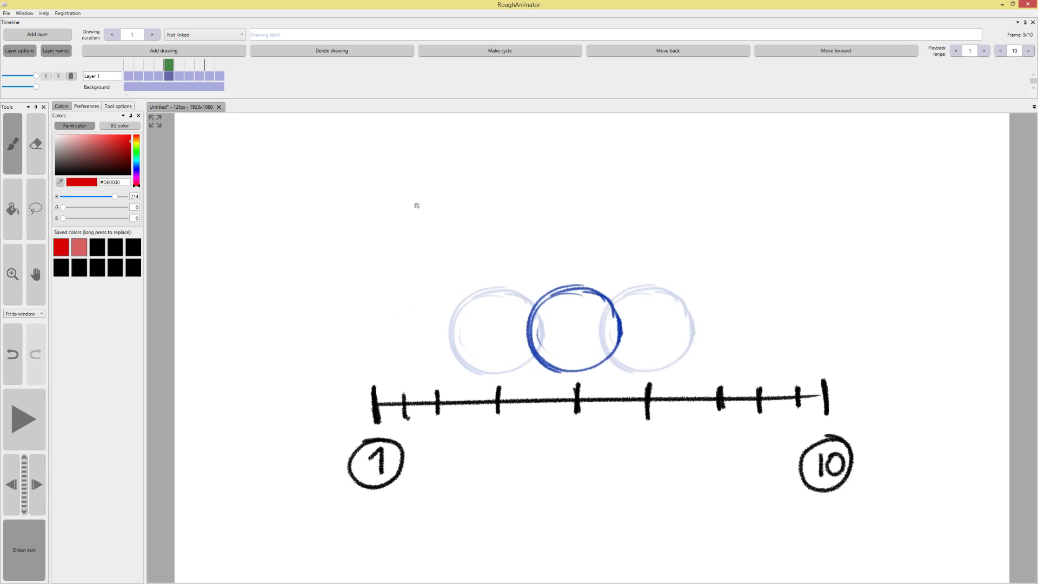
Draw red arcs between the third, fourth and fifth ticks, dot the frame 5 circle's centre, and undo all these marks
left_click_drag(507, 421, 578, 409)
left_click_drag(443, 414, 495, 418)
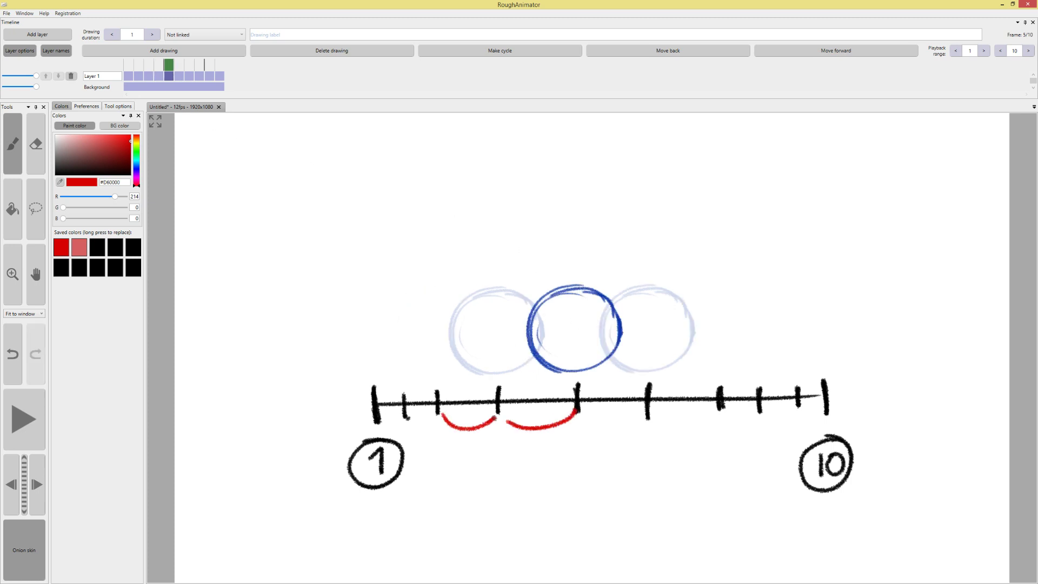
key("ctrl+z")
key("ctrl+z")
left_click(575, 328)
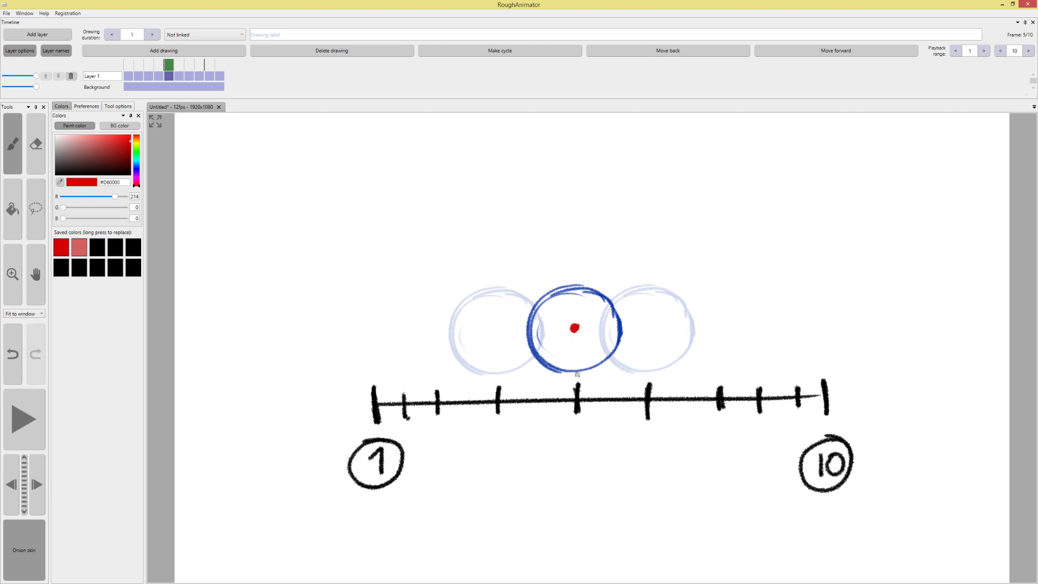
left_click_drag(501, 413, 578, 410)
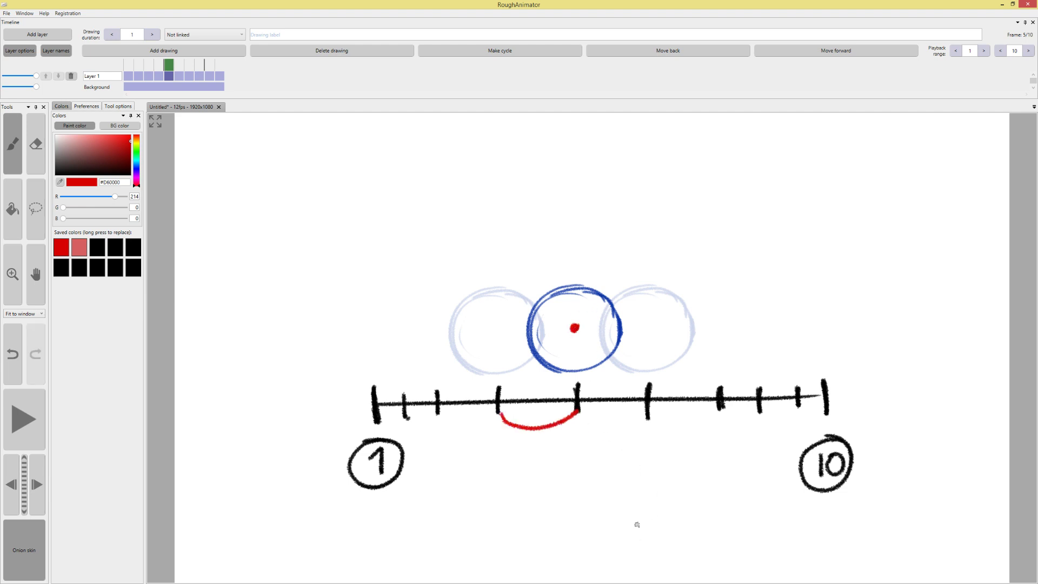
key("ctrl+z")
key("ctrl+z")
Draw red arcs and a dot below the timing line from the fifth tick to the last tick, and undo them
left_click_drag(579, 410, 645, 415)
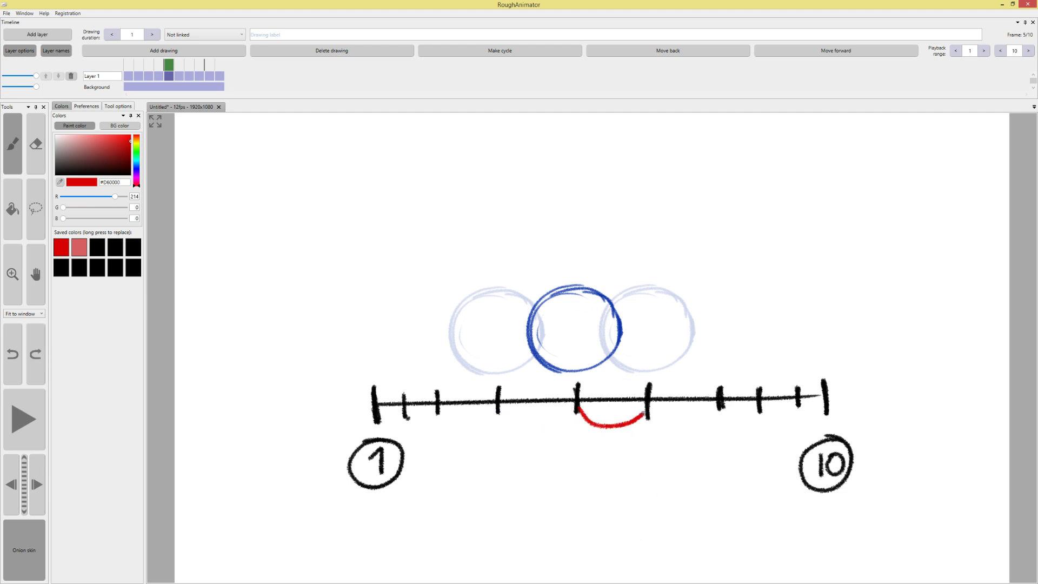
left_click(609, 442)
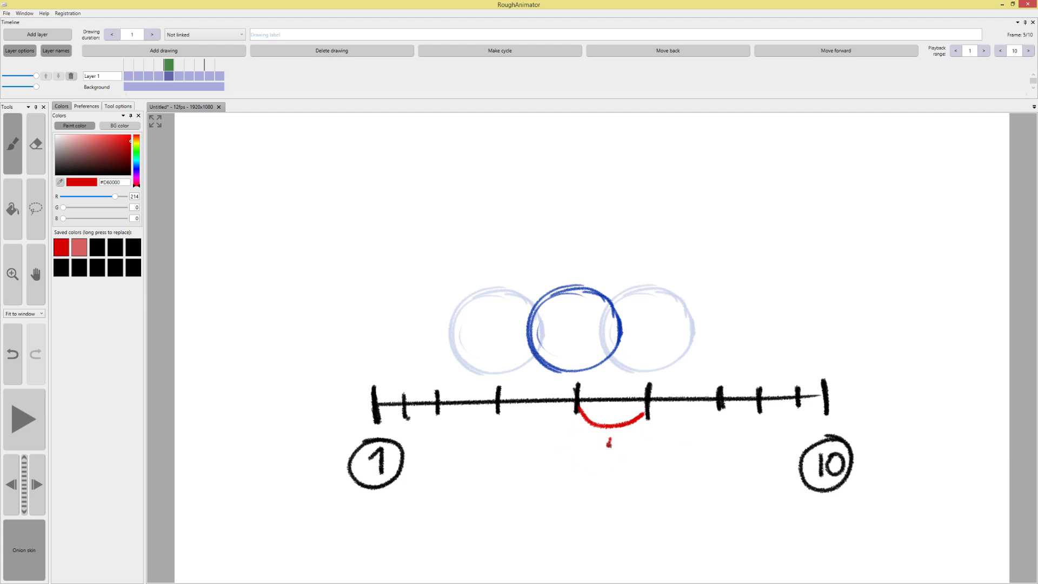
key("ctrl+z")
key("ctrl+z")
mouse_move(649, 410)
left_mouse_down()
mouse_move(695, 421)
mouse_move(756, 407)
mouse_move(779, 416)
mouse_move(798, 404)
mouse_move(821, 403)
left_mouse_up()
key("ctrl+z")
key("ctrl+z")
key("ctrl+z")
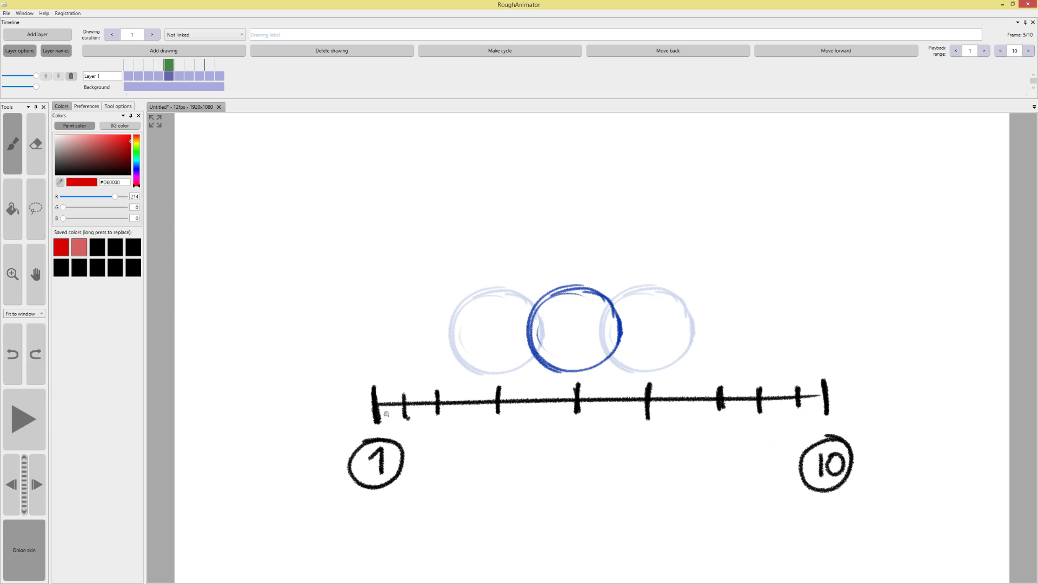
Sketch a red graph above the timing line with a vertical axis, a horizontal arrow and an S-shaped easing curve
mouse_move(269, 132)
left_mouse_down()
mouse_move(263, 319)
mouse_move(516, 336)
left_mouse_up()
key("ctrl+z")
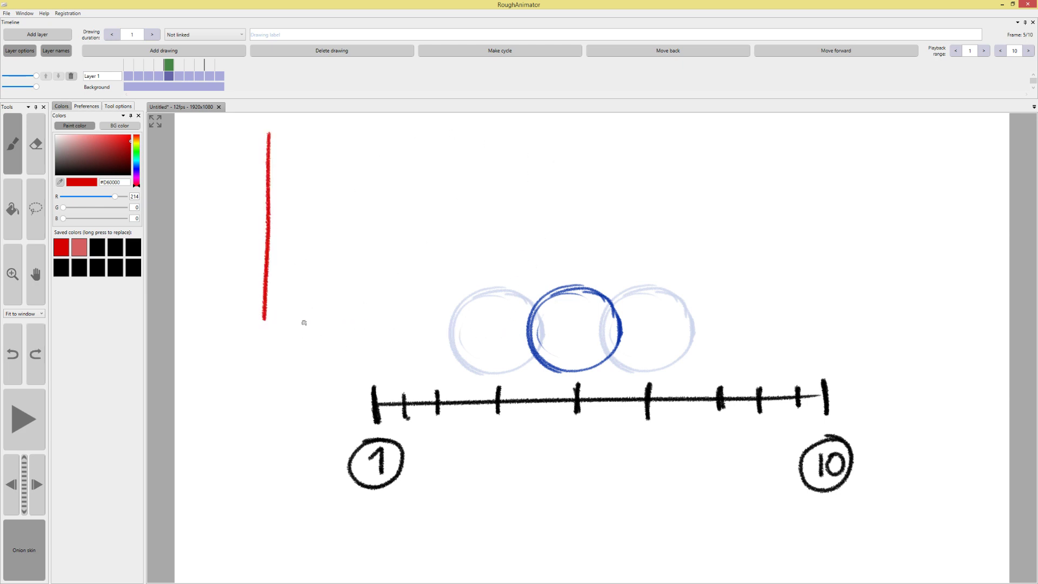
left_click_drag(277, 322, 506, 322)
left_click_drag(497, 314, 500, 331)
mouse_move(265, 318)
left_mouse_down()
mouse_move(312, 182)
mouse_move(455, 160)
mouse_move(485, 313)
left_mouse_up()
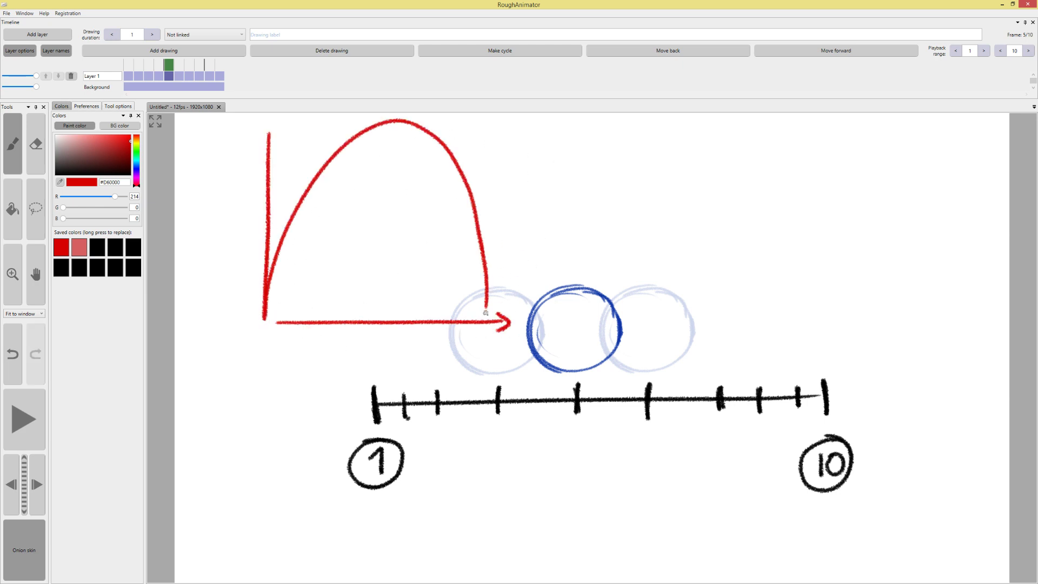
key("ctrl+z")
mouse_move(265, 319)
left_mouse_down()
mouse_move(295, 232)
mouse_move(302, 314)
mouse_move(499, 121)
mouse_move(525, 119)
left_mouse_up()
key("ctrl+z")
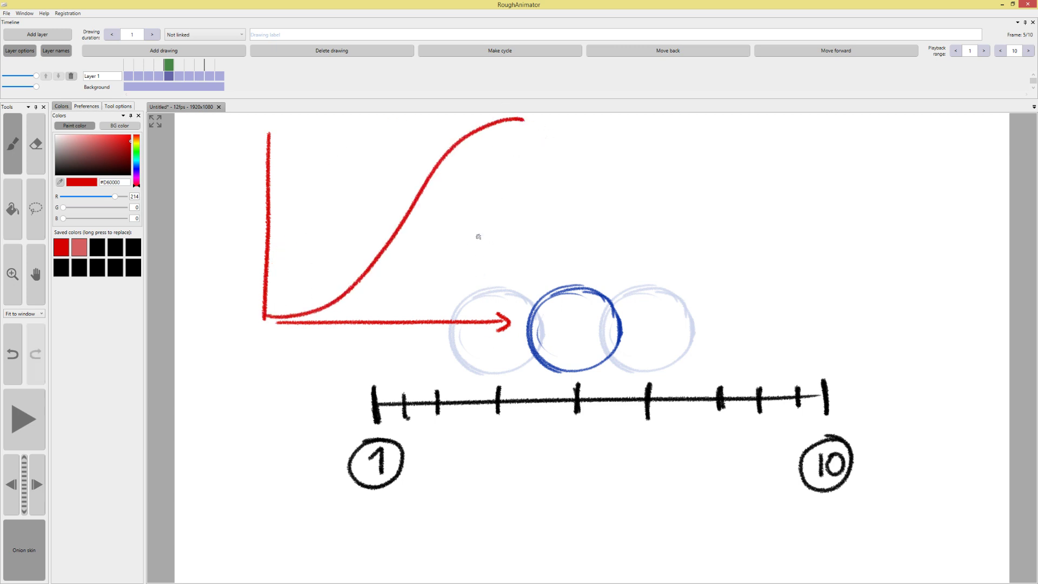
Change the brush colour to green #00FF36, mark both ends of the graph's horizontal axis and label them 1 and 10
left_click_drag(136, 145, 136, 153)
left_click_drag(276, 314, 276, 328)
left_click_drag(503, 323, 504, 314)
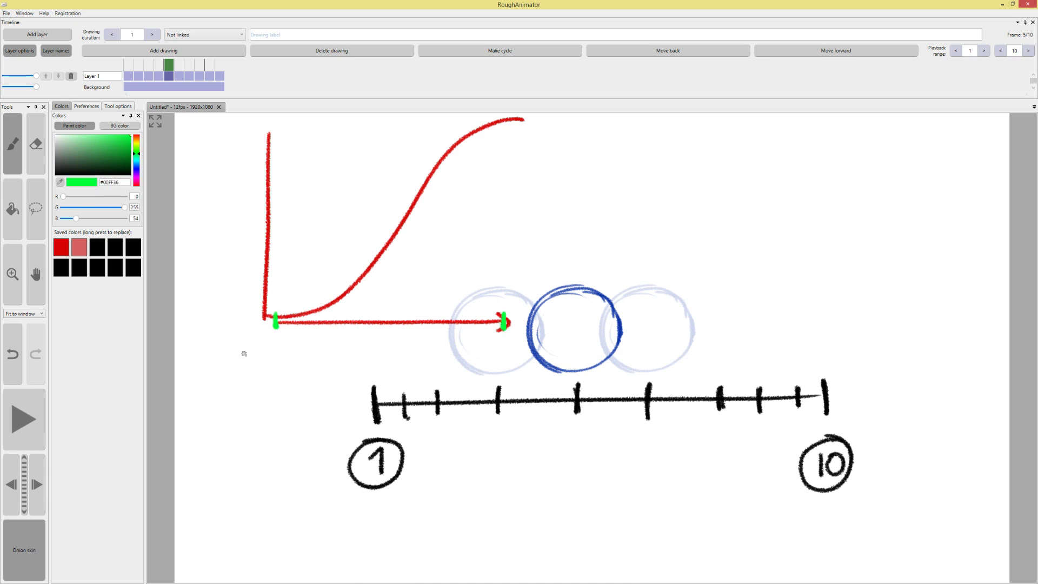
mouse_move(269, 344)
left_mouse_down()
mouse_move(276, 340)
mouse_move(277, 363)
left_mouse_up()
key("ctrl+z")
mouse_move(497, 339)
left_mouse_down()
mouse_move(495, 363)
mouse_move(508, 345)
left_mouse_up()
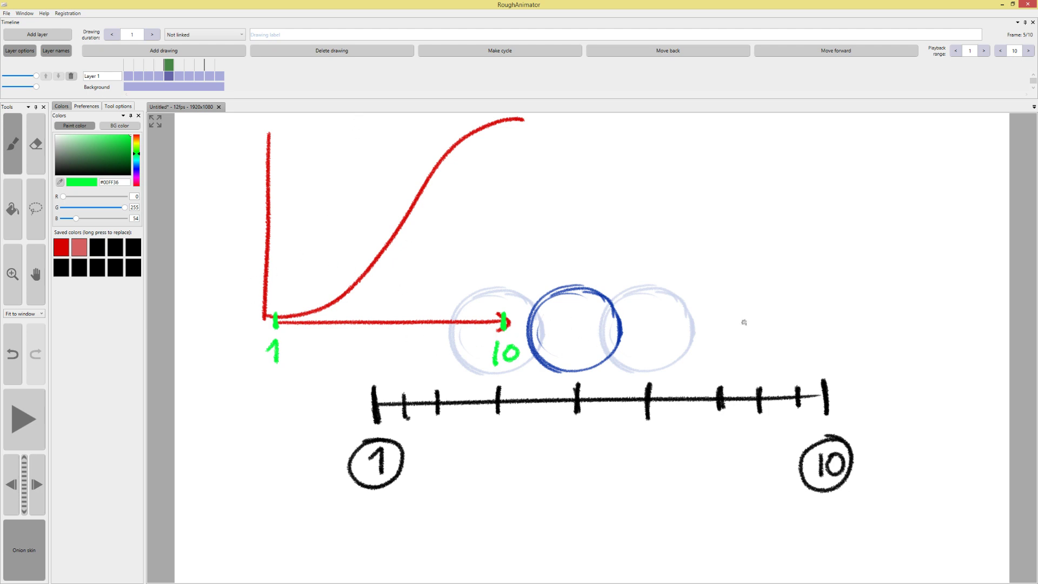
Add a column of short green tick marks along the graph's vertical axis
mouse_move(254, 301)
left_mouse_down()
mouse_move(278, 302)
mouse_move(279, 281)
left_mouse_up()
mouse_move(253, 257)
left_mouse_down()
mouse_move(279, 257)
mouse_move(280, 207)
left_mouse_up()
mouse_move(257, 184)
left_mouse_down()
mouse_move(276, 182)
mouse_move(269, 158)
left_mouse_up()
left_click_drag(267, 139, 280, 138)
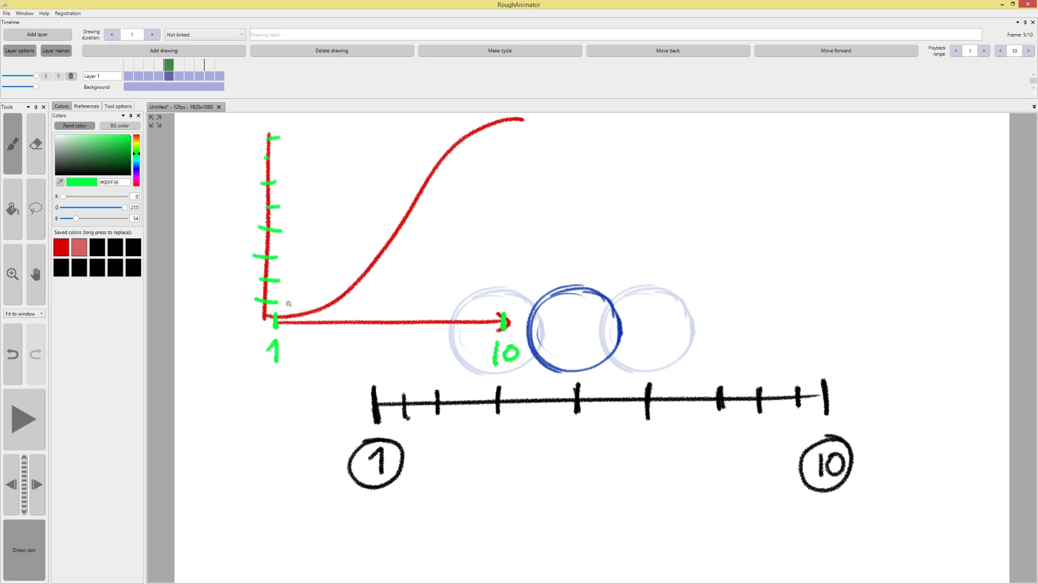
Connect the lowest vertical-axis ticks to the curve with green lines and trace the S-curve in green up to its end
mouse_move(256, 301)
left_mouse_down()
mouse_move(328, 303)
mouse_move(353, 285)
left_mouse_up()
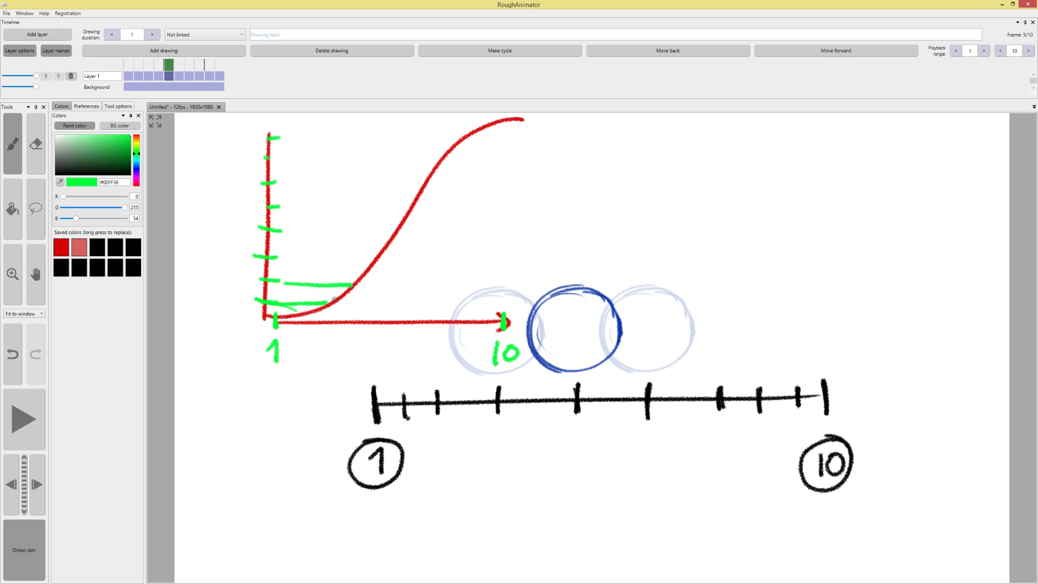
left_click_drag(295, 316, 310, 312)
mouse_move(358, 278)
left_mouse_down()
mouse_move(391, 244)
mouse_move(444, 151)
left_mouse_up()
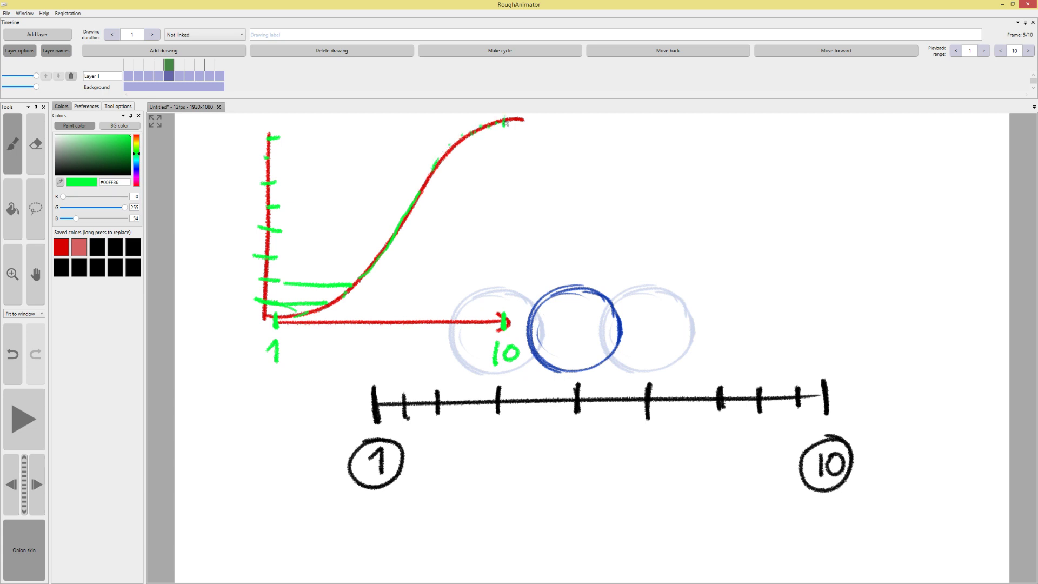
left_click_drag(506, 123, 526, 124)
key("ctrl+z")
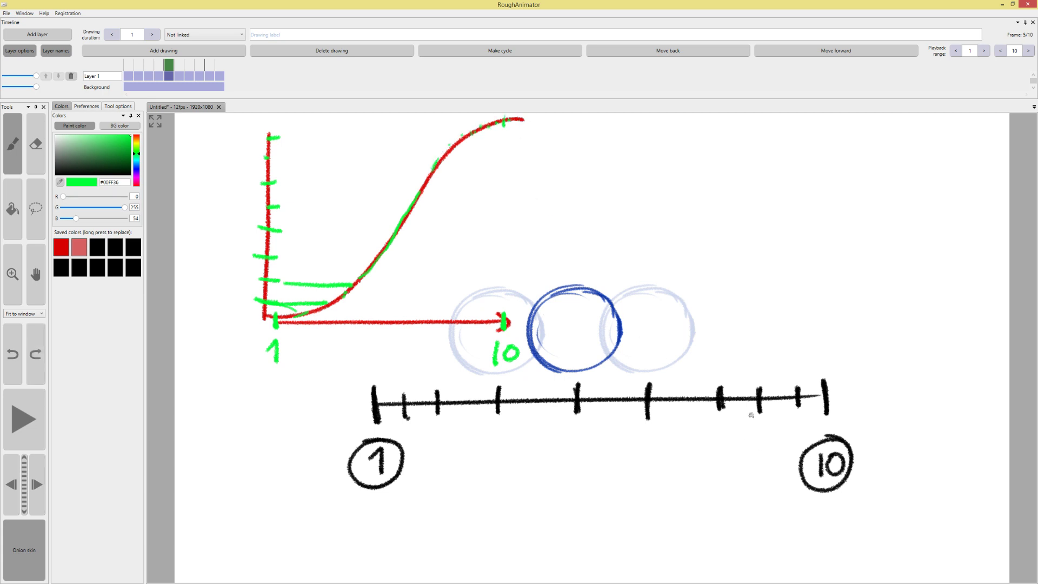
Undo all green and red graph strokes so only the circles and the timing line remain
key("ctrl+z")
key("ctrl+z")
key("ctrl+z")
key("ctrl+z")
key("ctrl+z")
key("ctrl+z")
key("ctrl+z")
key("ctrl+z")
key("ctrl+z")
key("ctrl+z")
key("ctrl+z")
key("ctrl+z")
key("ctrl+z")
key("ctrl+z")
key("ctrl+z")
key("ctrl+z")
key("ctrl+z")
key("ctrl+z")
key("ctrl+z")
key("ctrl+z")
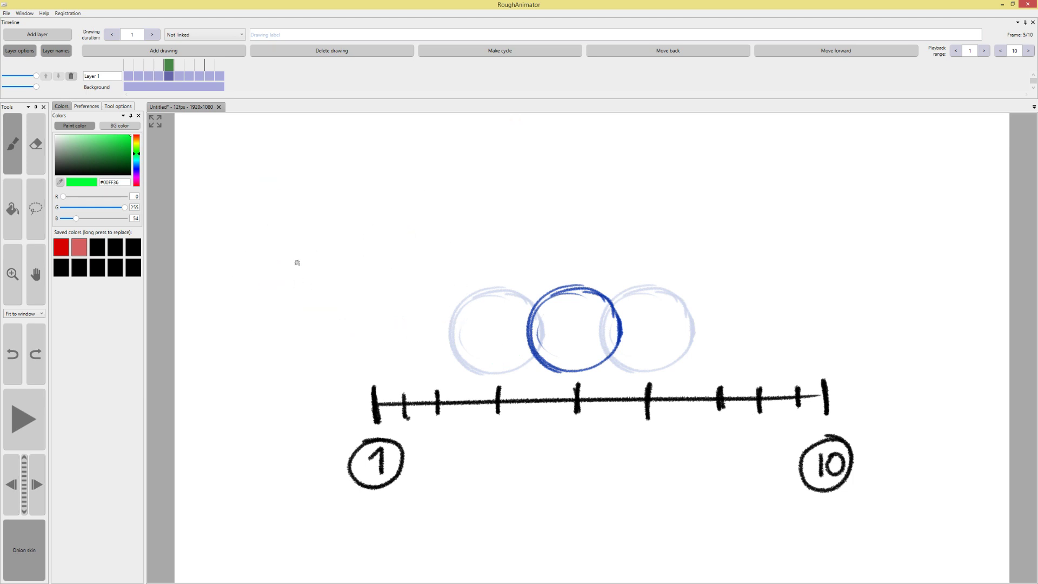
Play and stop the circle animation, then ring the circles and timing line with a green stroke and undo it
left_click(23, 444)
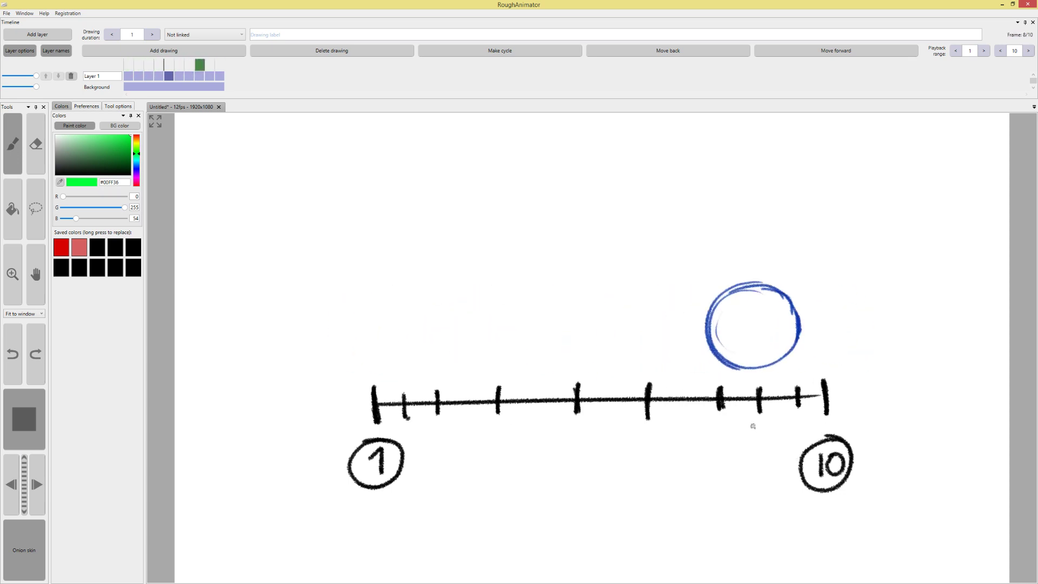
left_click(26, 415)
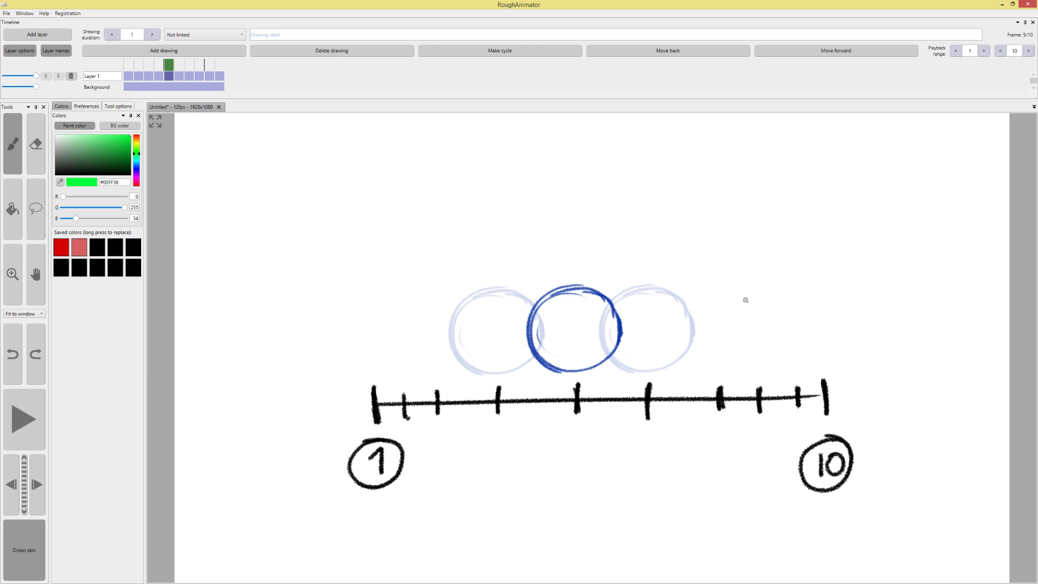
mouse_move(665, 199)
left_mouse_down()
mouse_move(509, 514)
mouse_move(519, 205)
left_mouse_up()
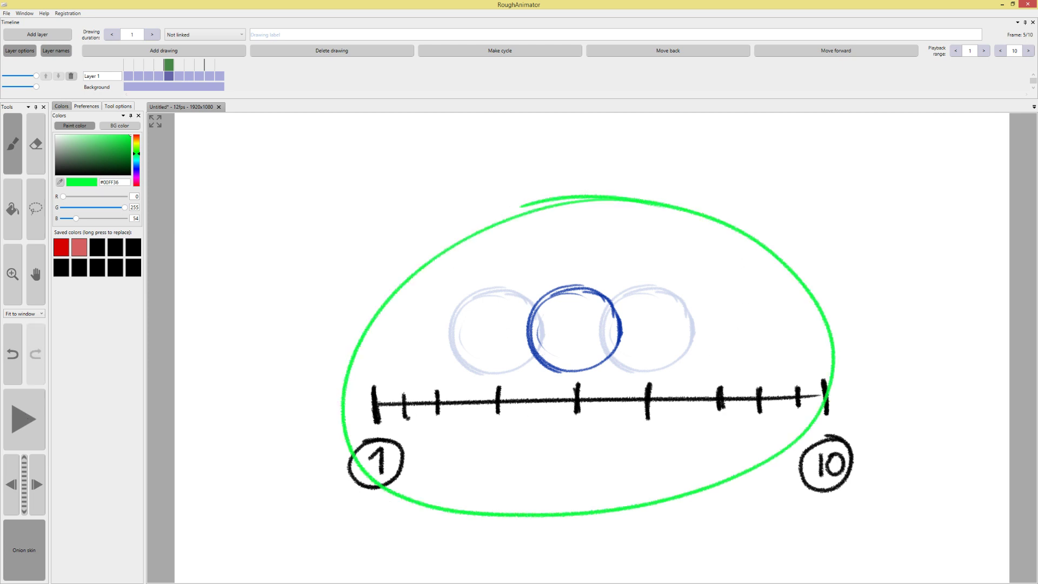
key("ctrl+z")
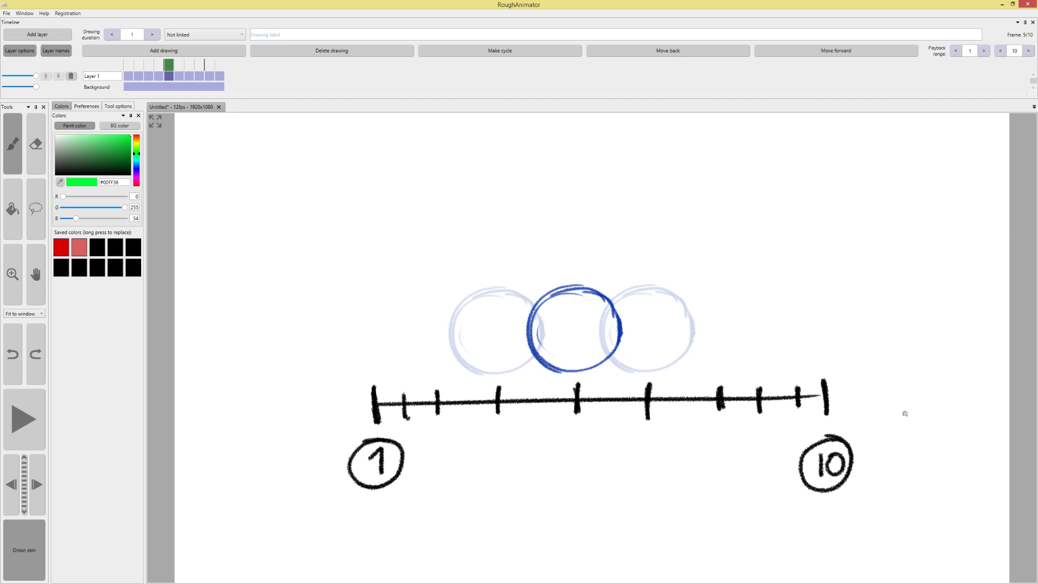
Return the playhead to frame 1 and create a new 12 fps, 1920x1080 project
left_click(129, 65)
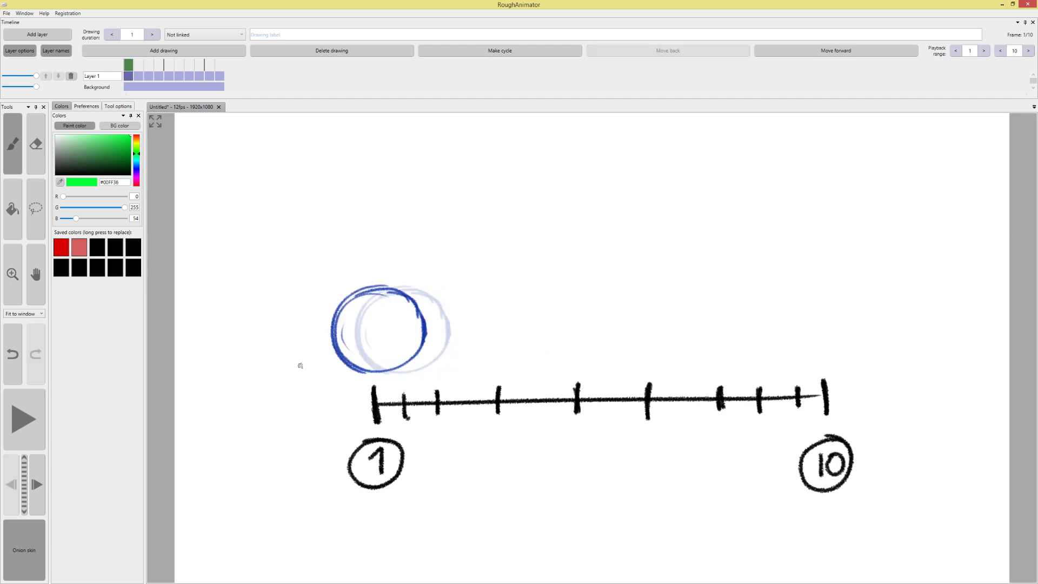
left_click(6, 16)
left_click(24, 24)
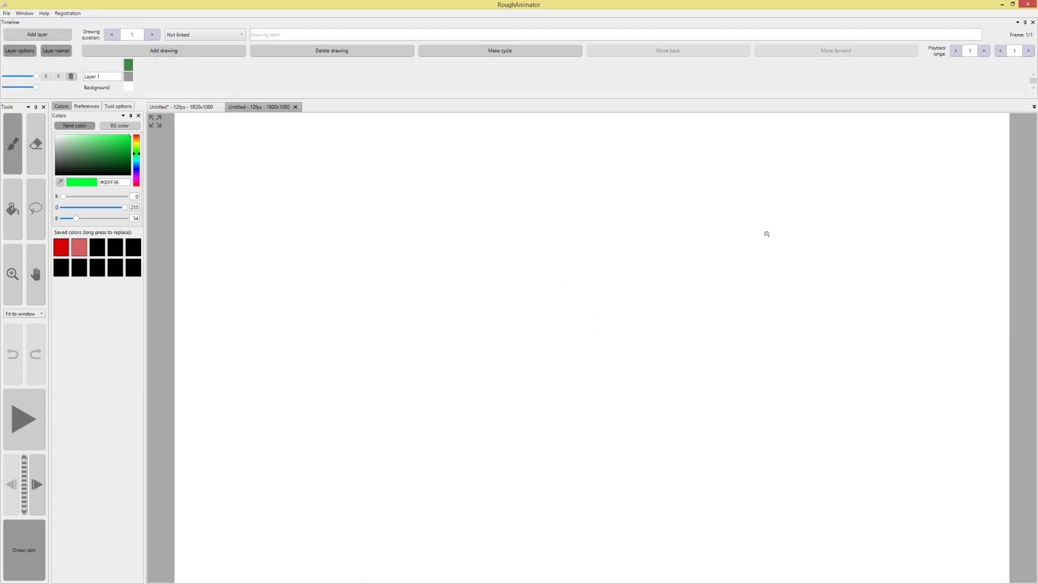
Set the brush to black and draw circles stepping diagonally down to the right on frames 1 to 3
left_click_drag(76, 172, 162, 196)
left_click_drag(408, 245, 430, 272)
left_click(165, 53)
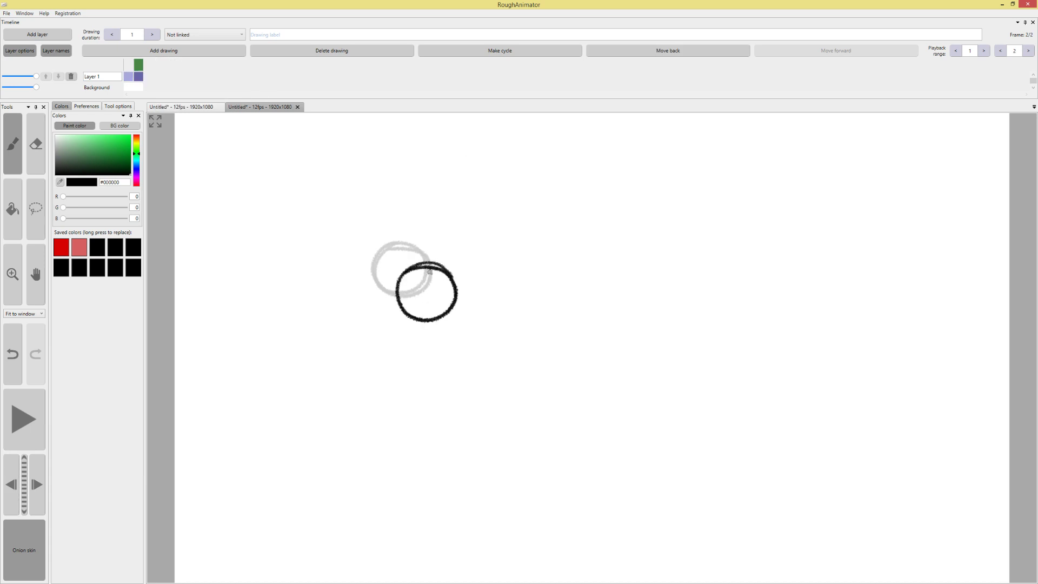
right_click(185, 53)
left_click(203, 64)
mouse_move(460, 306)
left_mouse_down()
mouse_move(471, 308)
mouse_move(435, 307)
left_mouse_up()
Add frames 4 to 7 and continue drawing the black circle further along its path
right_click(208, 50)
left_click(228, 63)
mouse_move(459, 341)
left_mouse_down()
mouse_move(476, 391)
mouse_move(454, 339)
left_mouse_up()
right_click(229, 51)
left_click(212, 63)
mouse_move(489, 380)
left_mouse_down()
mouse_move(461, 392)
mouse_move(503, 385)
mouse_move(561, 417)
mouse_move(535, 388)
mouse_move(540, 371)
mouse_move(571, 360)
left_mouse_up()
right_click(202, 52)
left_click(203, 63)
right_click(217, 51)
left_click(203, 63)
Return the playhead to frame 1, play the seven-frame circle animation, and stop it
mouse_move(184, 63)
left_mouse_down()
mouse_move(103, 60)
mouse_move(138, 63)
mouse_move(86, 42)
left_mouse_up()
left_click(22, 415)
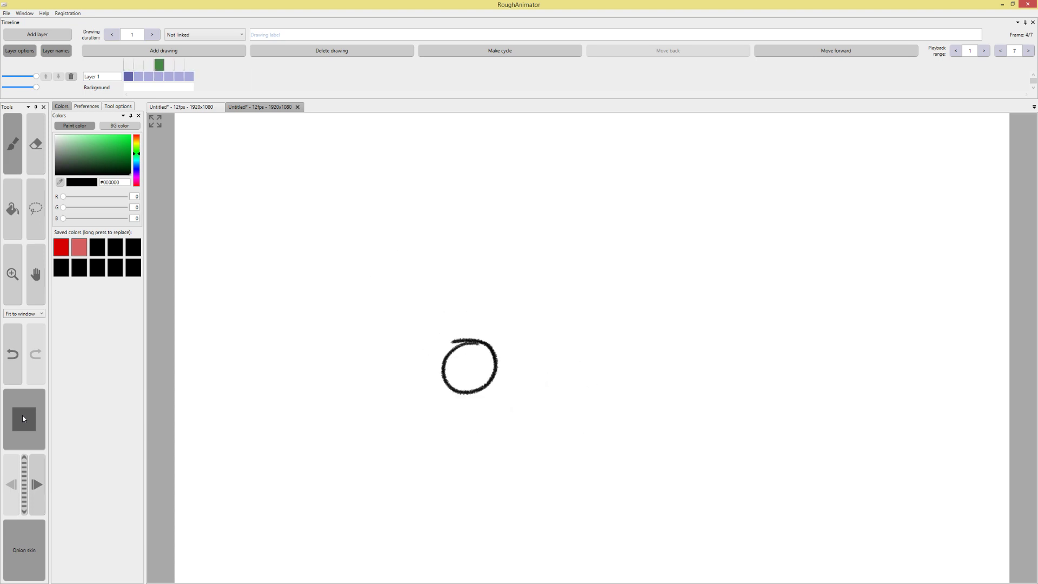
left_click(21, 413)
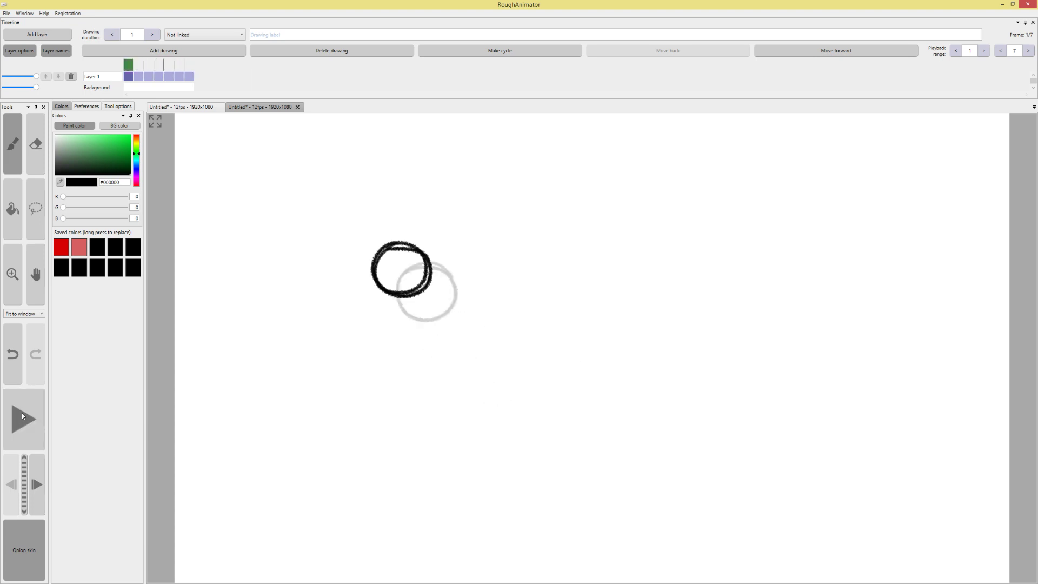
Delete all the circle drawings, starting from frame 1, until a single blank frame remains
mouse_move(131, 64)
left_mouse_down()
mouse_move(198, 60)
mouse_move(93, 96)
left_mouse_up()
left_click(304, 51)
left_click(304, 50)
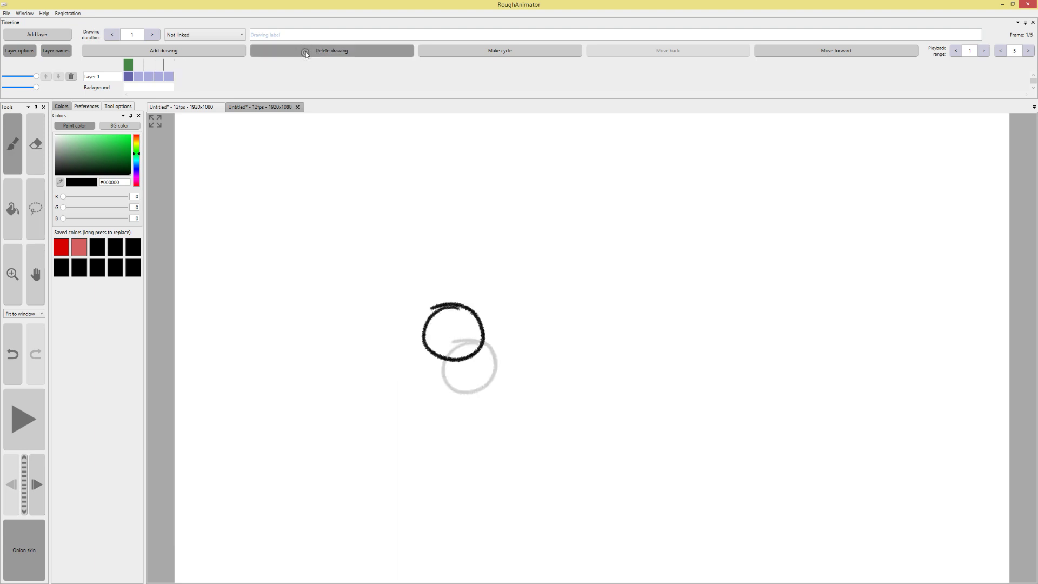
left_click(304, 50)
left_click(304, 50)
left_click(305, 50)
left_click(304, 50)
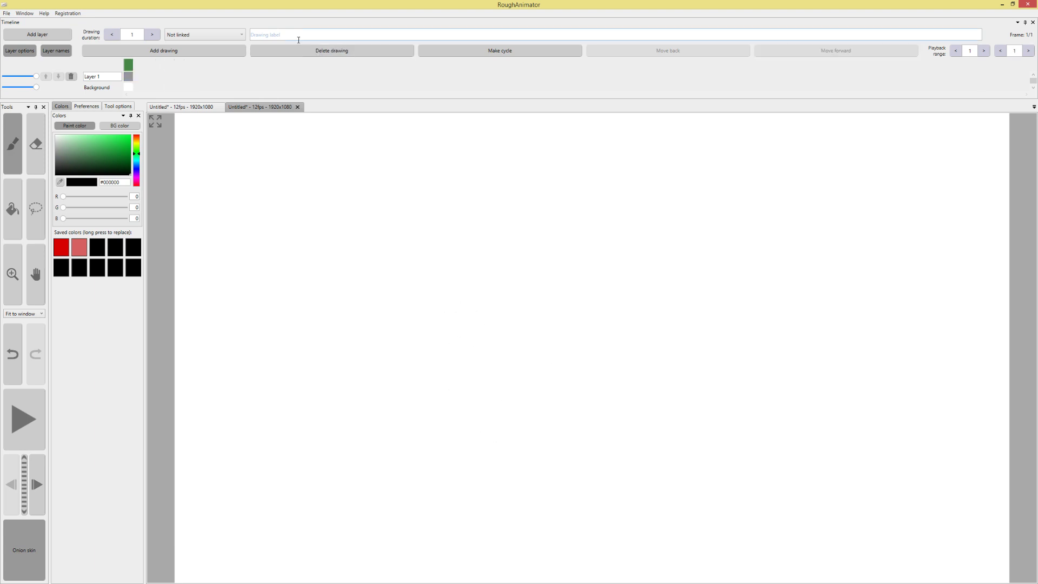
Undo a trial stroke, dot frame 1, and add frames 2 and 3 with dots moving up to the right
left_click_drag(513, 233, 514, 261)
key("ctrl+z")
key("ctrl+z")
left_click(442, 247)
left_click(170, 50)
left_click(179, 62)
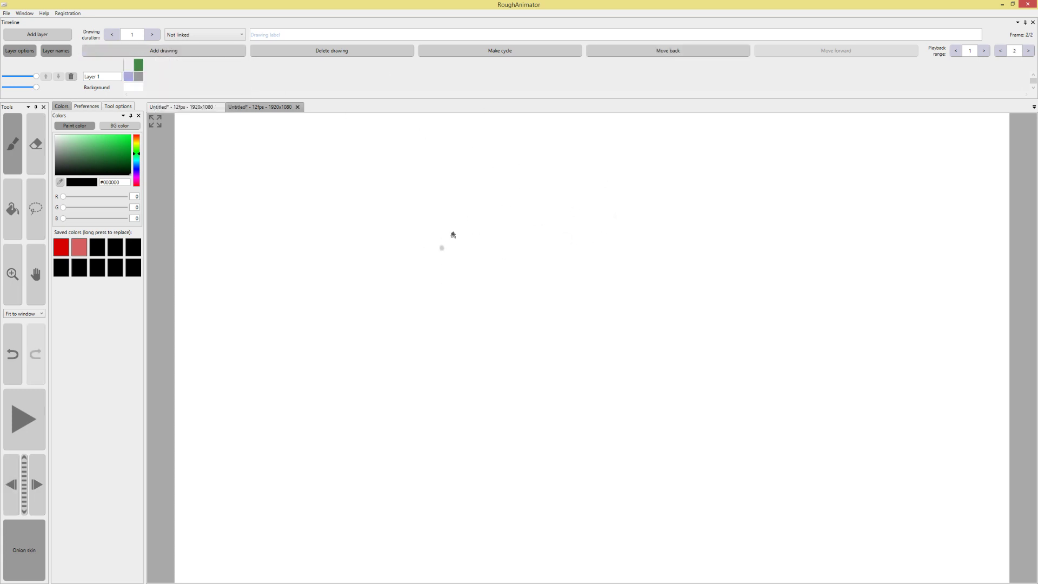
left_click(453, 235)
left_click(203, 50)
left_click(206, 62)
left_click(479, 221)
Add frame 4 after the current drawing and draw a long diagonal streak ending in a dot further right
left_click(189, 50)
left_click(211, 50)
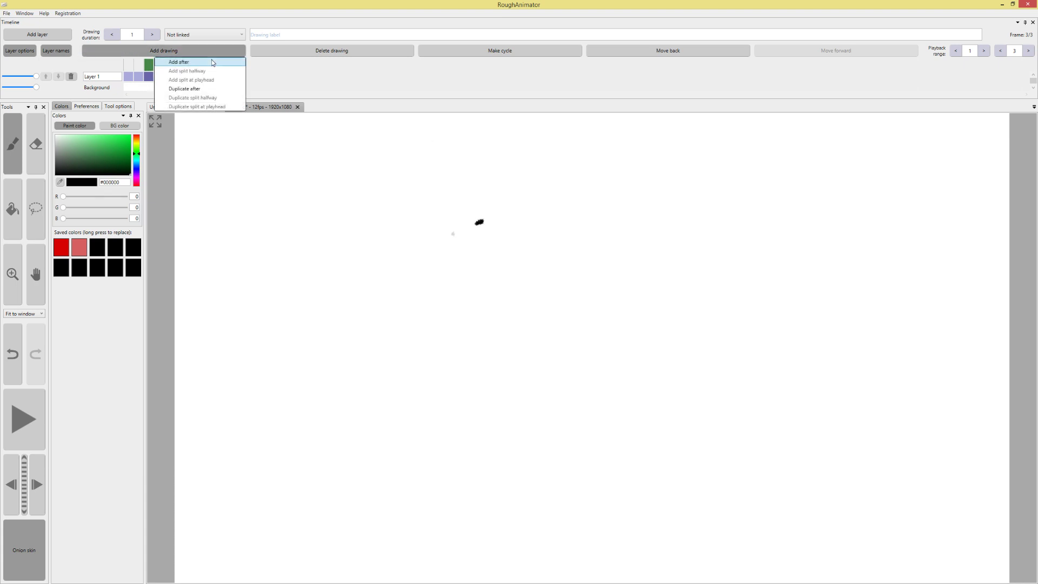
left_click(212, 62)
left_click_drag(504, 225, 581, 249)
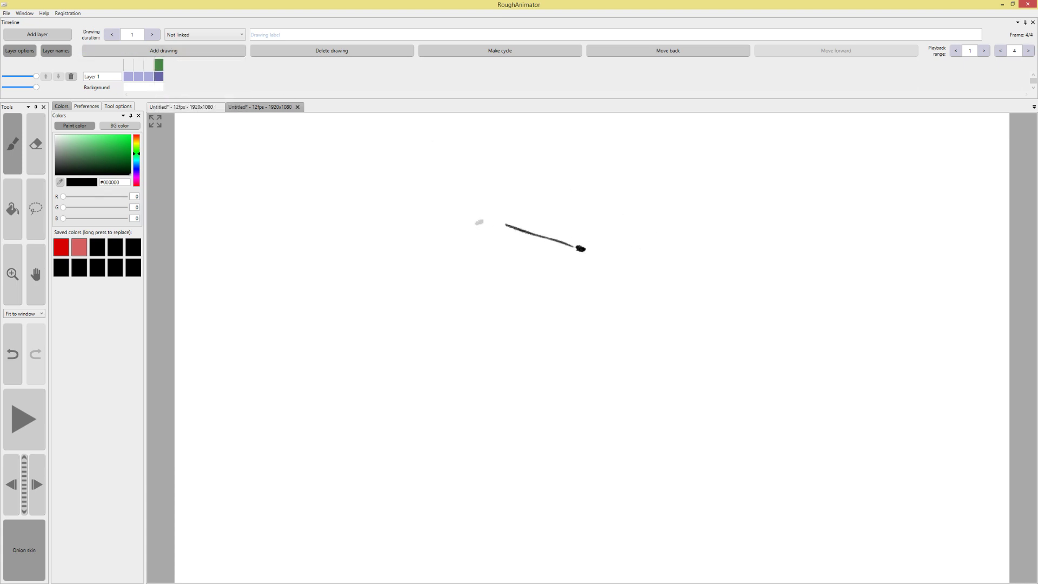
Add frames 5 and 6, placing a dot just past the streak's end and another one slightly above it
left_click(165, 47)
left_click(184, 62)
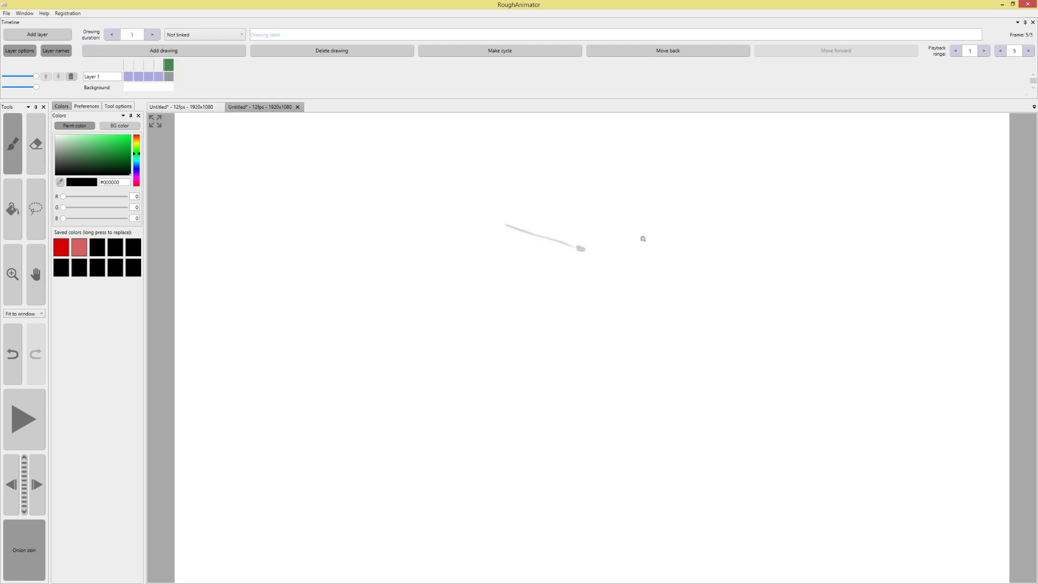
left_click(601, 258)
left_click_drag(600, 259, 603, 254)
left_click(171, 53)
left_click(182, 62)
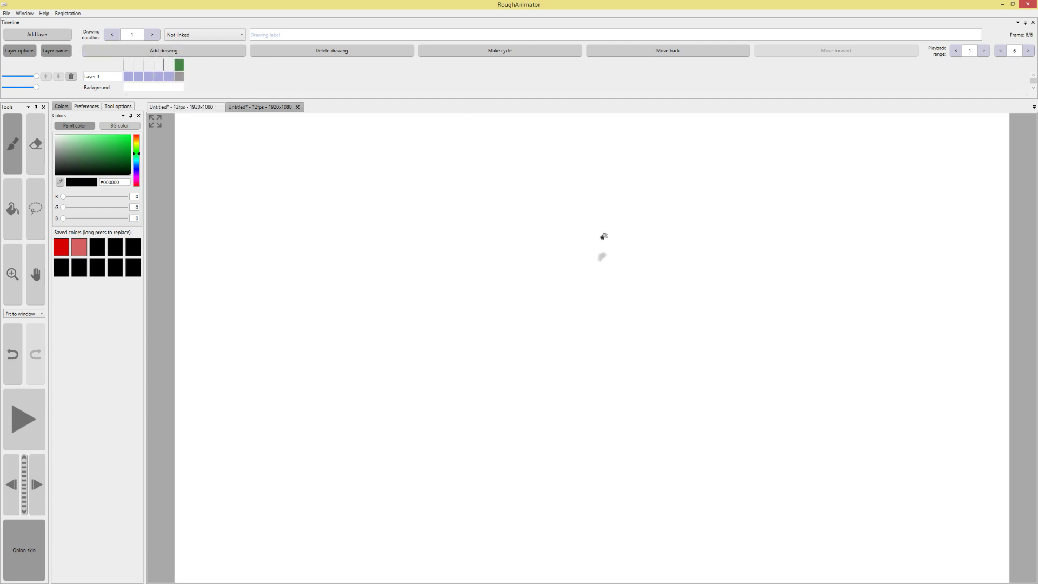
left_click(604, 236)
Add frames 7 to 9 and draw the return movement with diagonal streaks down to the left, redoing one stroke
left_click(155, 53)
left_click(167, 61)
mouse_move(584, 253)
left_mouse_down()
mouse_move(596, 261)
mouse_move(441, 318)
left_mouse_up()
left_click(178, 52)
left_click(203, 61)
left_click(196, 50)
left_click(204, 61)
key("ctrl+z")
left_click_drag(573, 271, 467, 316)
Extend the sequence to frame 10, dot it at the streak's lower-left end, and add frame 11 after it
left_click(154, 51)
left_click(173, 61)
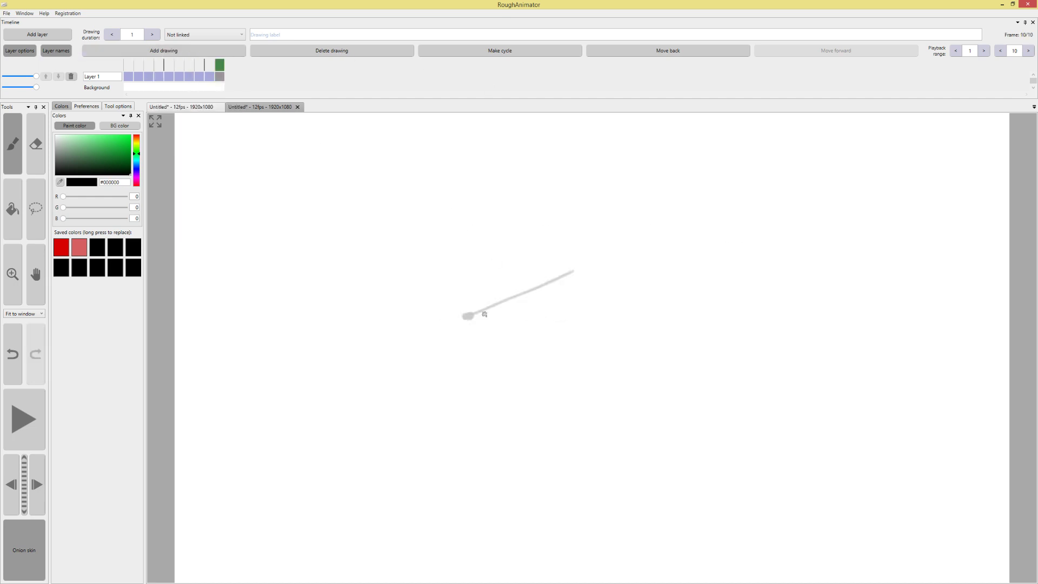
left_click(469, 318)
left_click(227, 51)
left_click(235, 61)
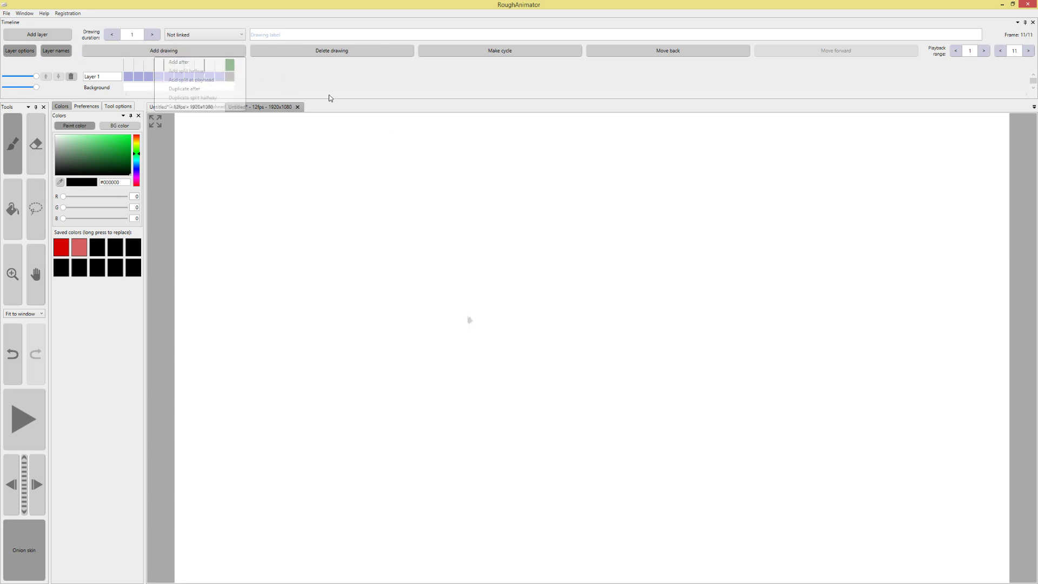
Place a tiny dot on frame 11 just up-left of the previous one, and add frame 12 with a larger dot beside it
left_click(227, 50)
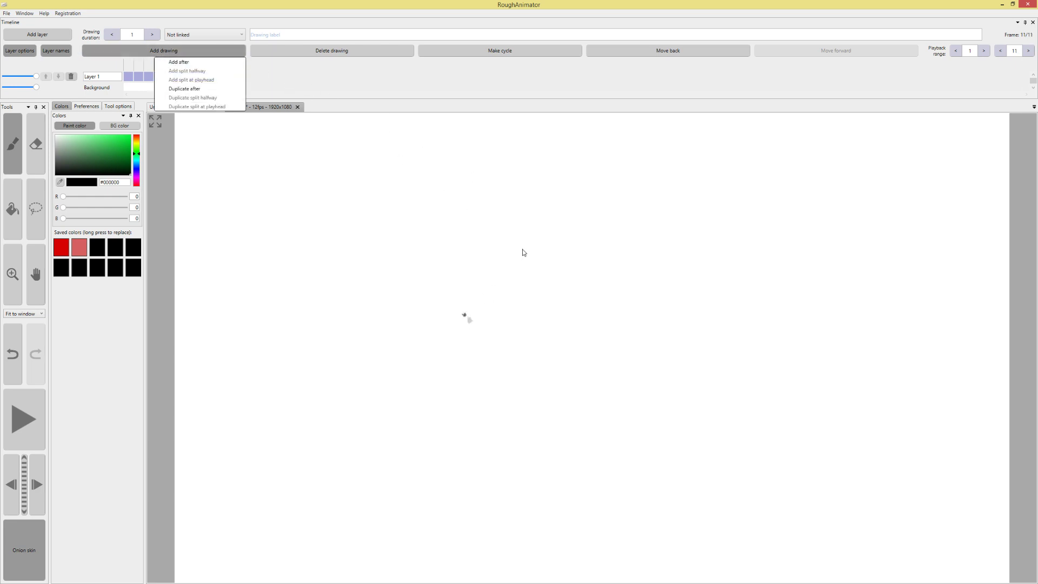
left_click(477, 310)
key("ctrl+z")
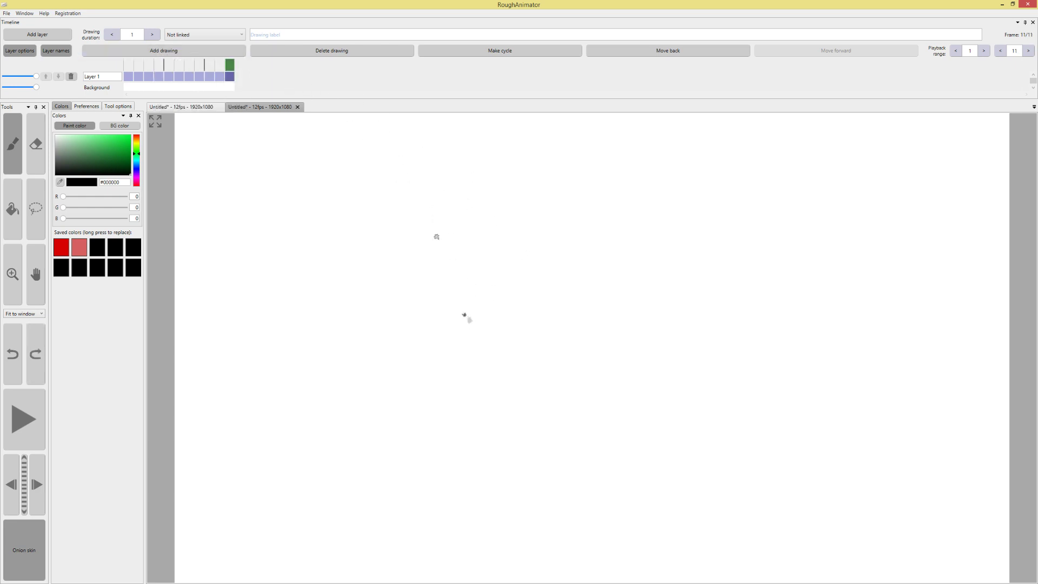
left_click(466, 315)
left_click(154, 50)
left_click(197, 62)
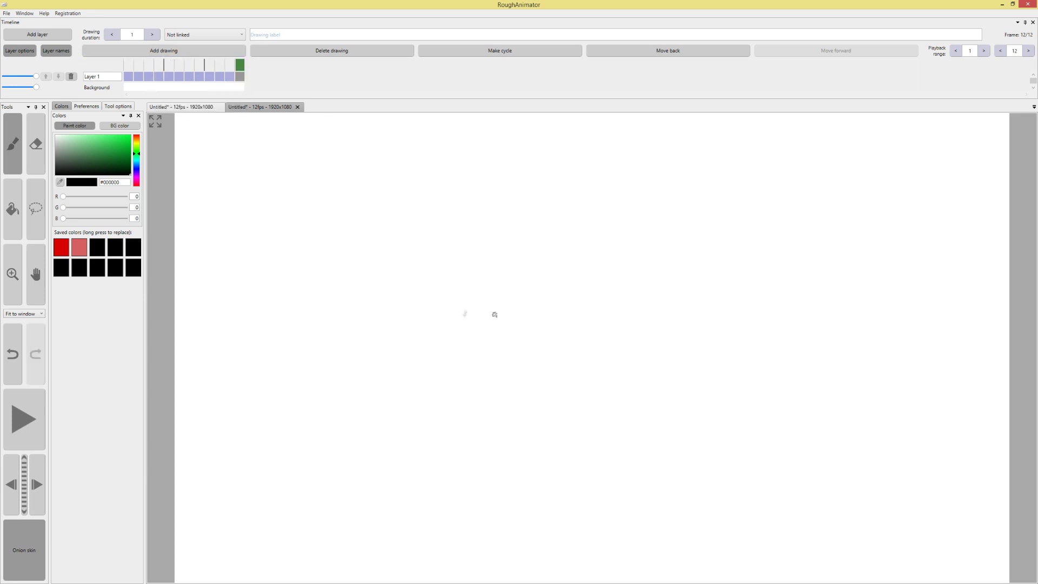
left_click(471, 318)
Check frame 1, return to frame 12, and add frame 13 with a steep streak rising up-left to a dot
left_click(129, 66)
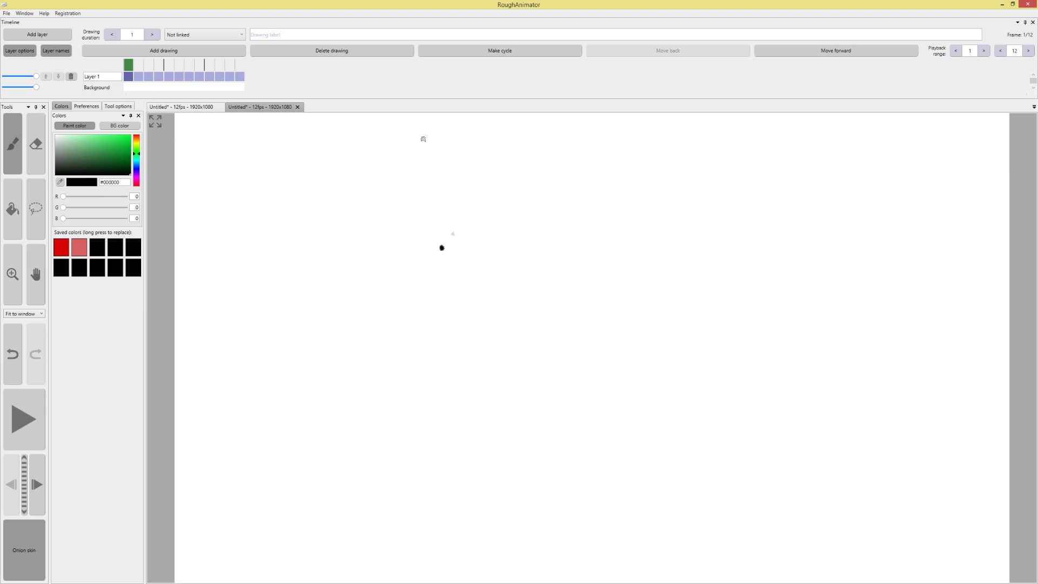
left_click(240, 65)
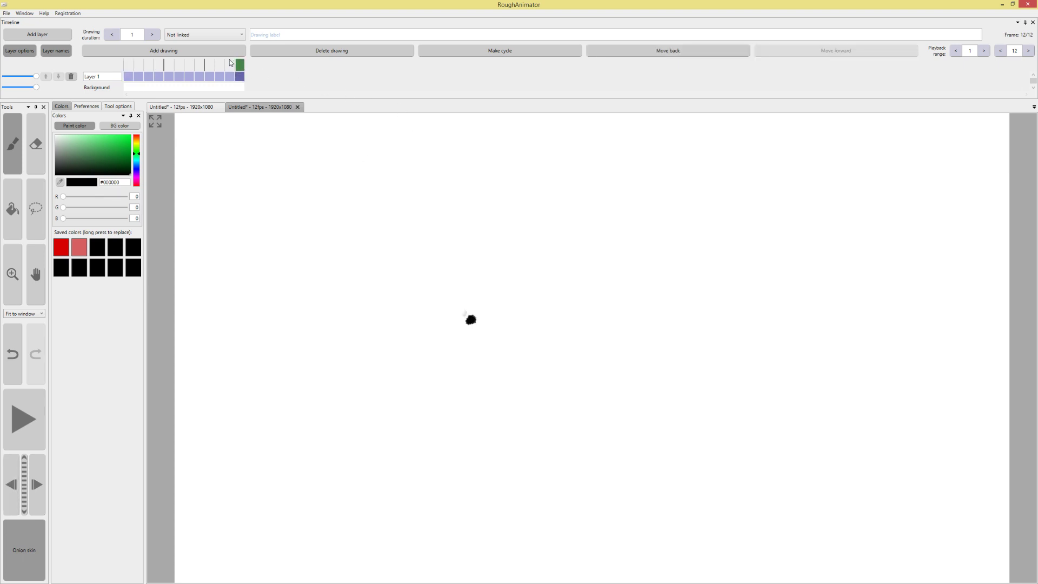
right_click(230, 60)
left_click(229, 61)
left_click_drag(470, 316, 432, 226)
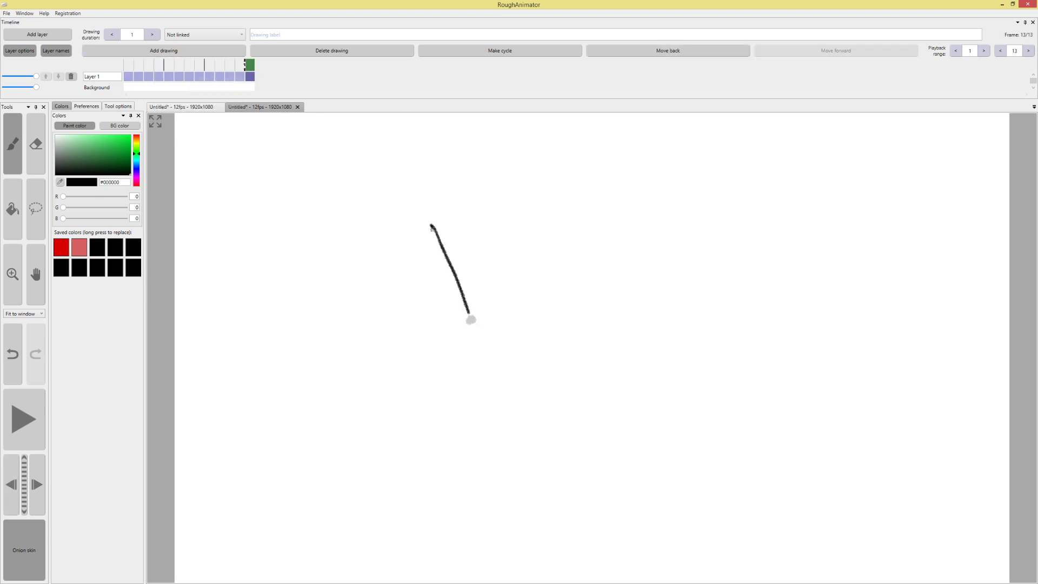
left_click(432, 224)
Play back the 13-frame dot animation twice to examine its spacing and streaks
left_click(222, 47)
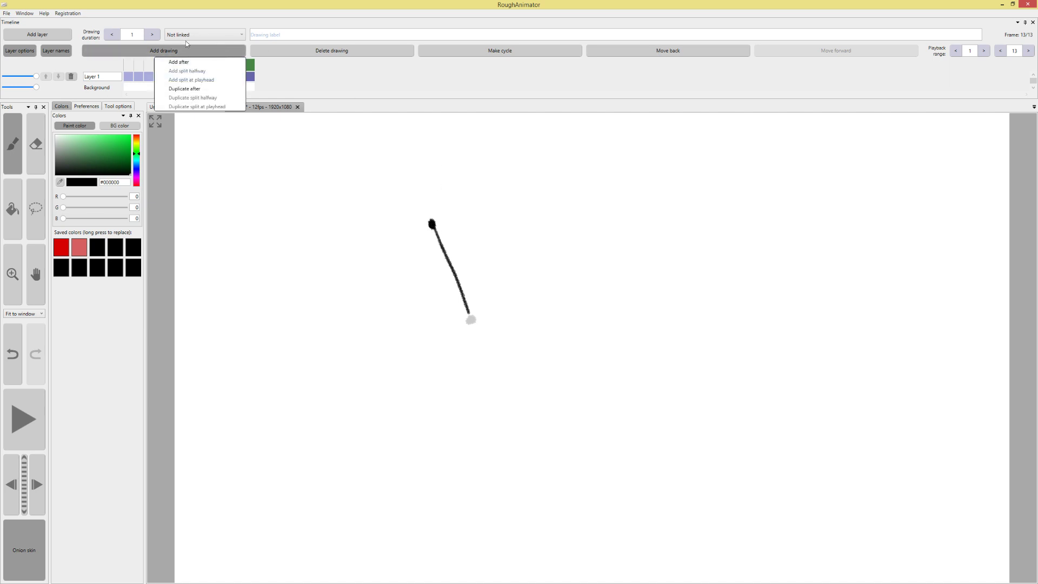
left_click(27, 442)
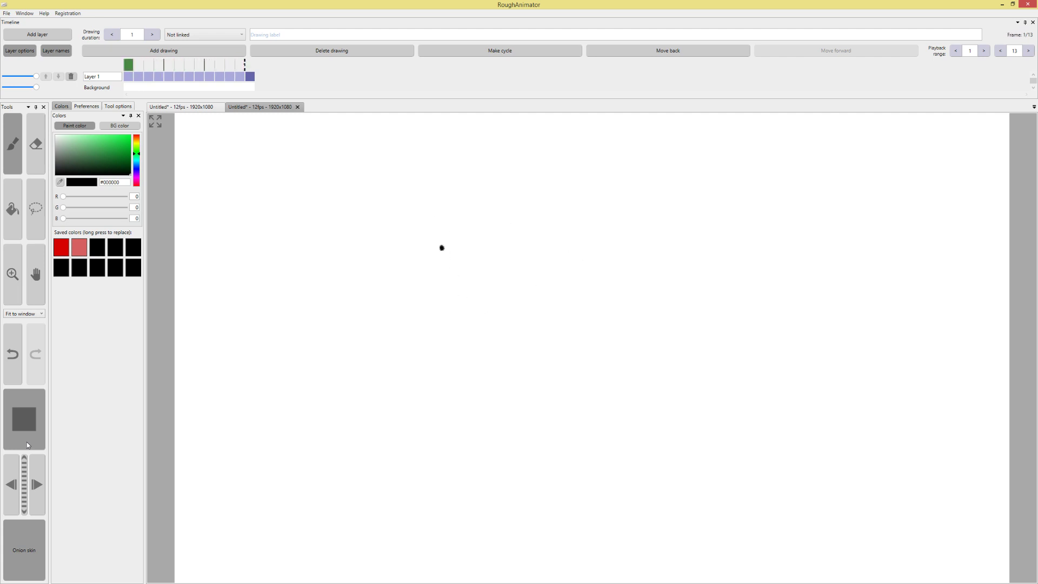
left_click(27, 442)
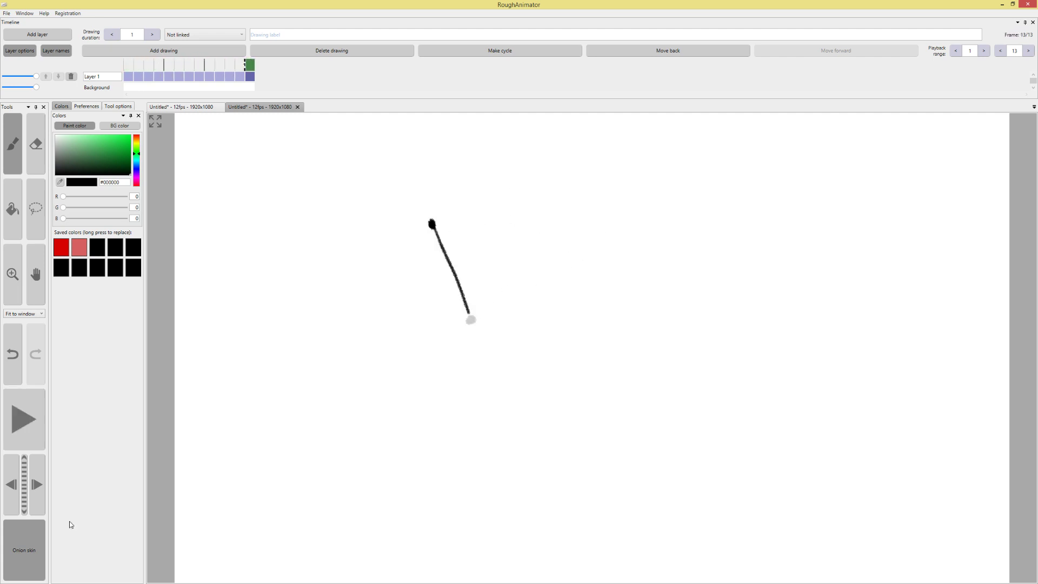
left_click(26, 434)
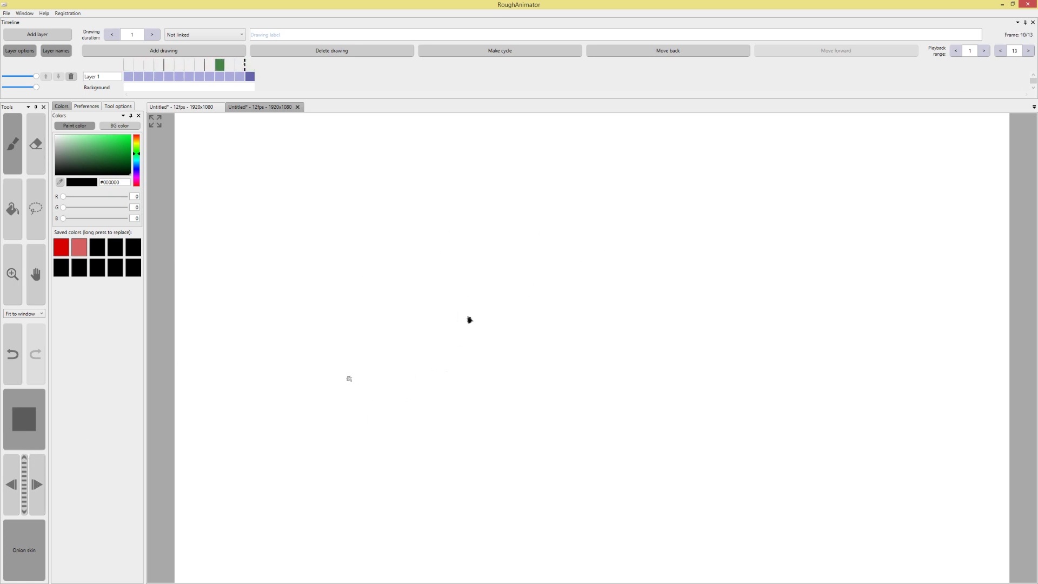
left_click(43, 417)
key("ctrl+z")
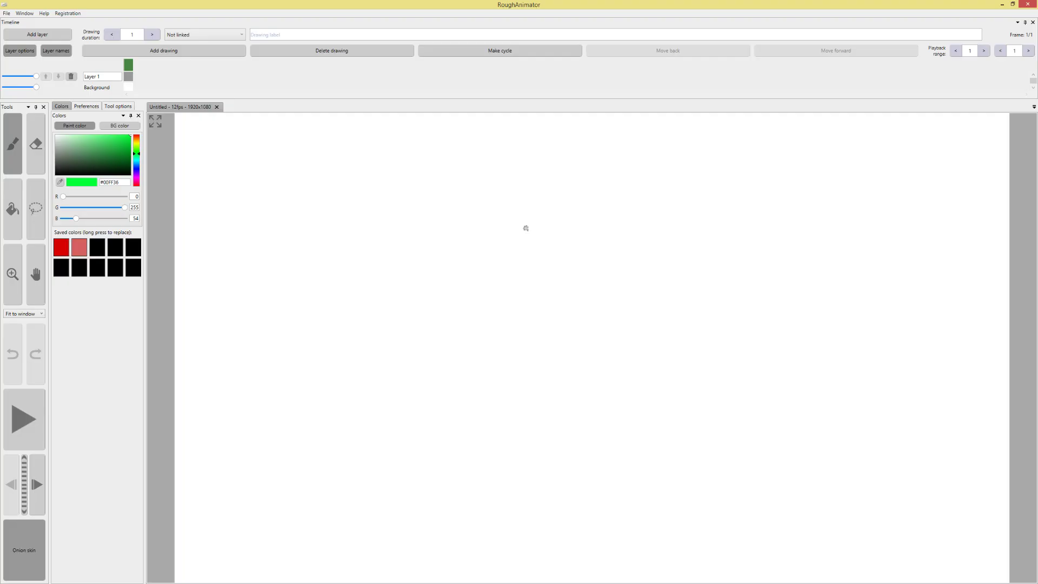
Set the paint color to black (#000000) and replace the green trial dot on frame 1 with a black dot
left_click(420, 243)
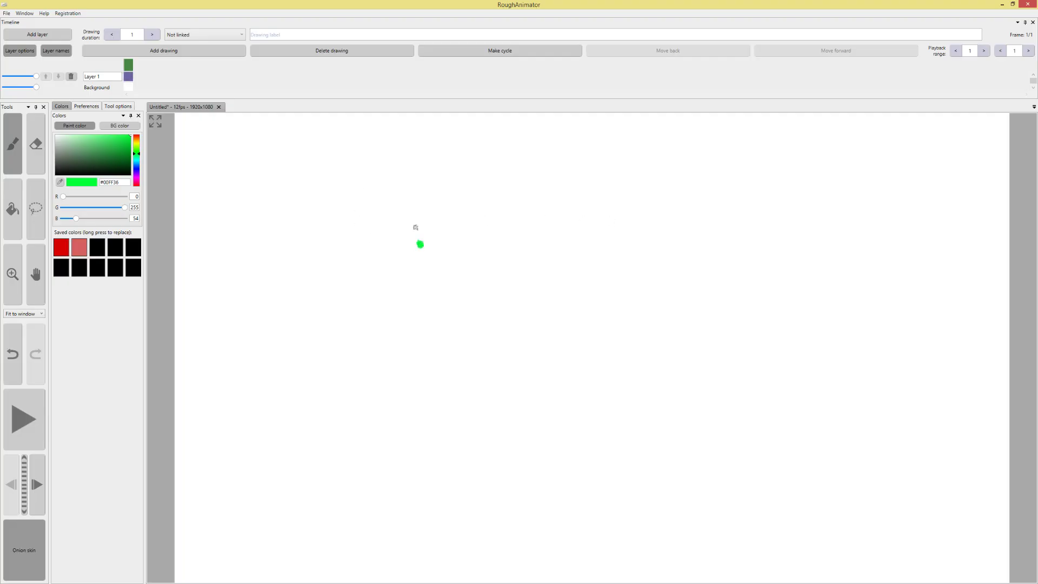
key("ctrl+z")
left_click_drag(85, 147, 56, 174)
left_click(412, 237)
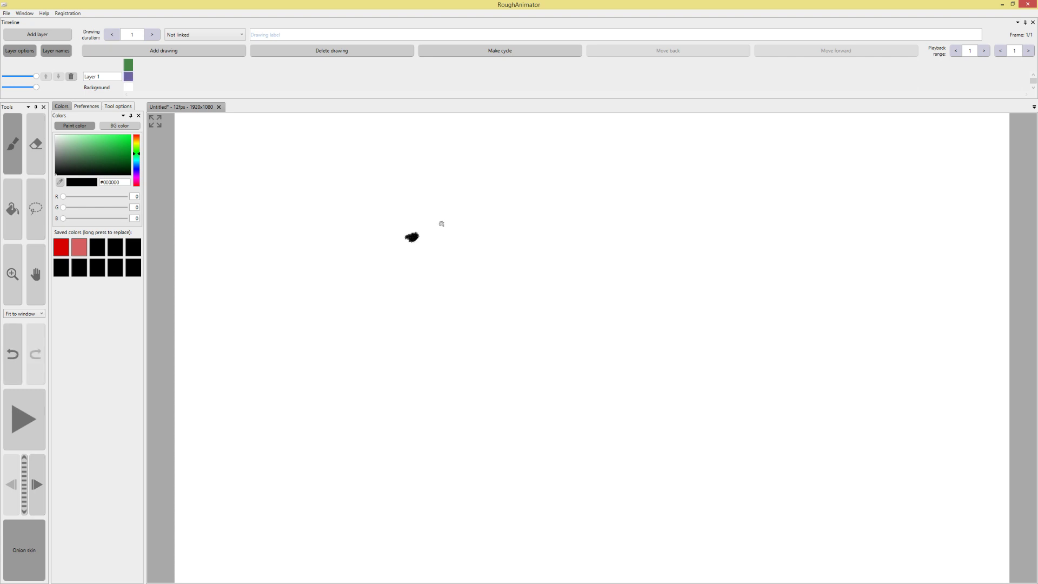
Add frame 2 with a dot far to the right and frame 3 with a dot low between them, and return to frame 1
left_click(134, 47)
left_click(218, 62)
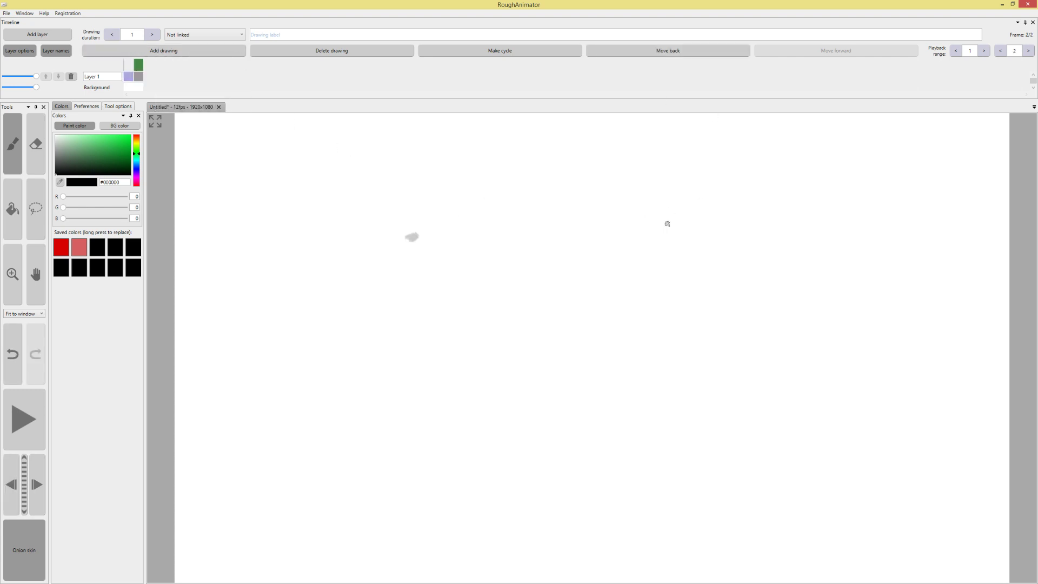
left_click(668, 224)
left_click(182, 51)
left_click(202, 64)
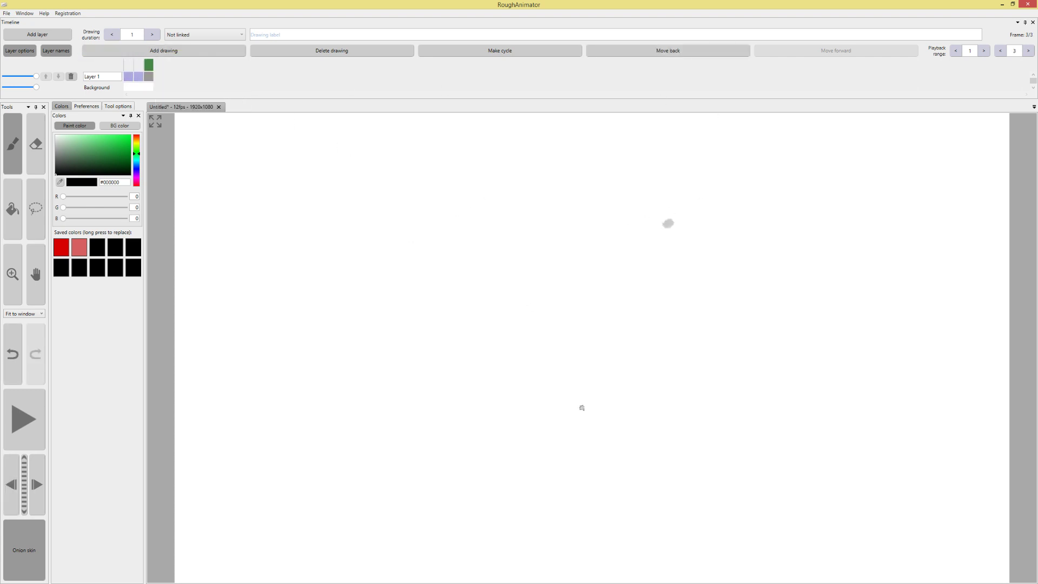
left_click(555, 434)
left_click_drag(151, 72, 119, 63)
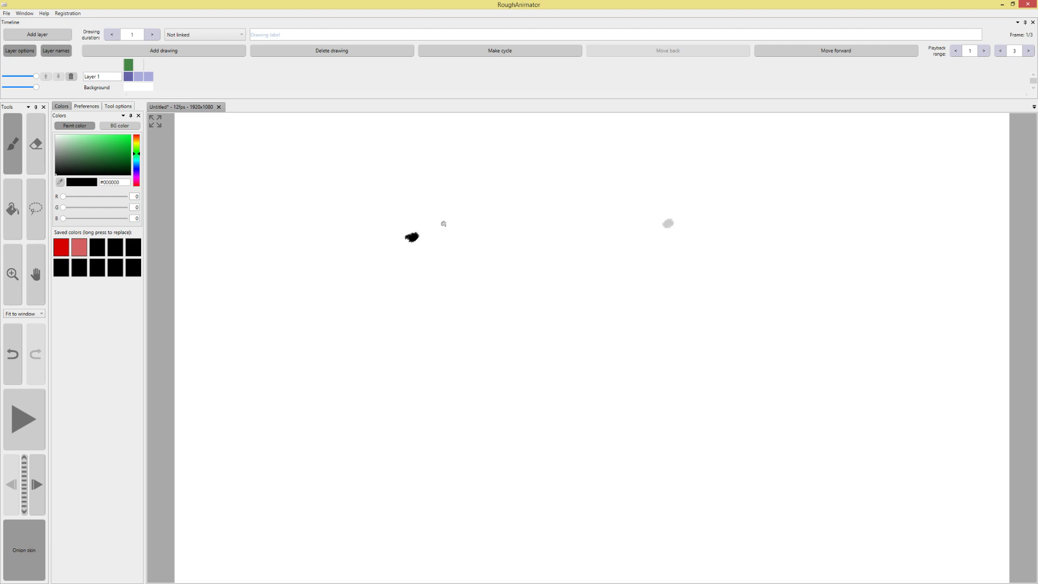
Sketch a temporary arc between the two upper dots with a circle around each, and undo these strokes
mouse_move(425, 217)
left_mouse_down()
mouse_move(611, 196)
mouse_move(670, 227)
left_mouse_up()
left_click_drag(415, 221, 419, 220)
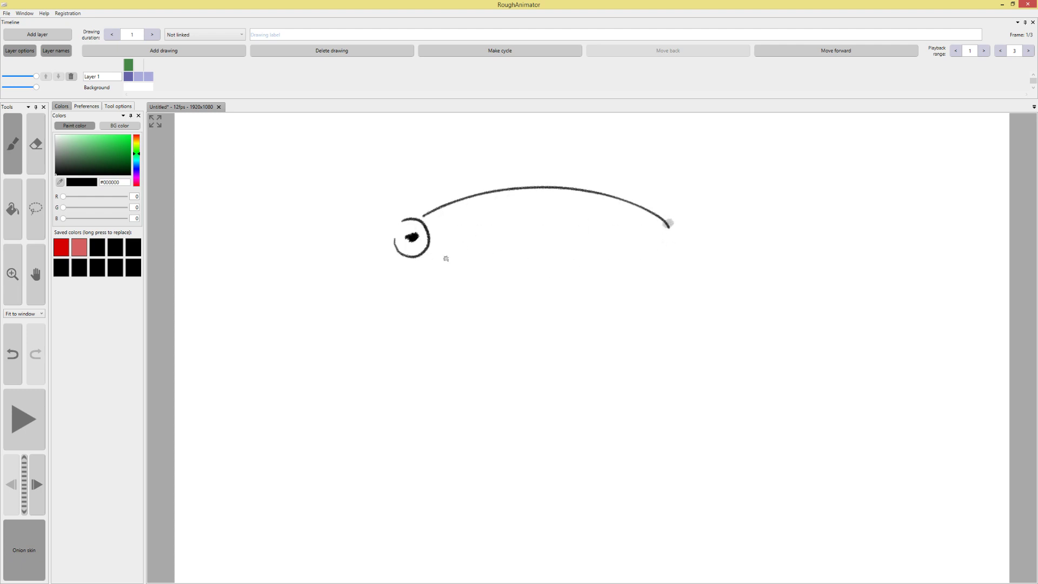
mouse_move(671, 216)
left_mouse_down()
mouse_move(660, 236)
mouse_move(679, 211)
left_mouse_up()
left_click(507, 203)
key("ctrl+z")
key("ctrl+z")
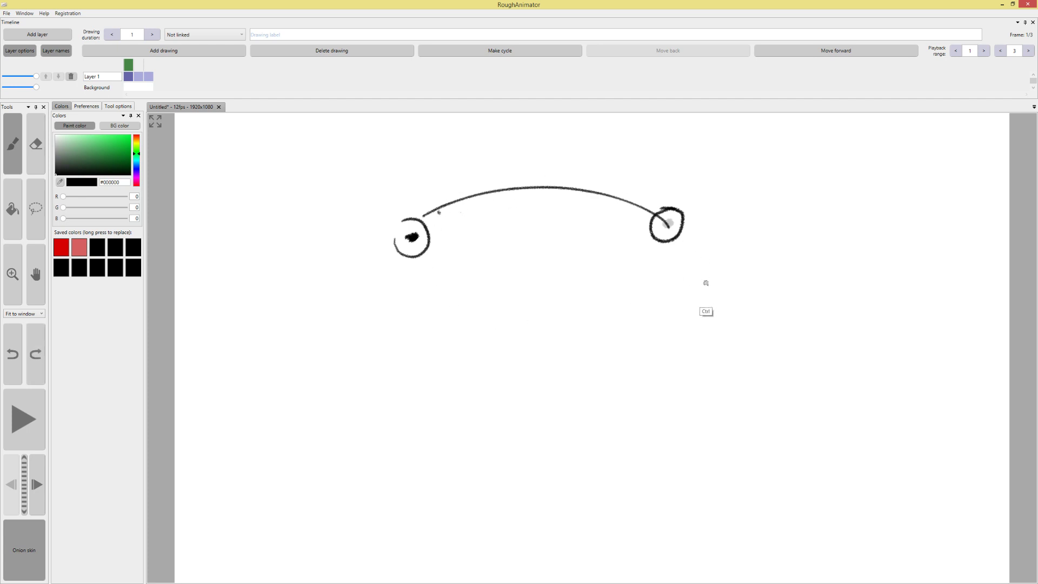
key("ctrl+z")
key("ctrl+z")
key("ctrl+z")
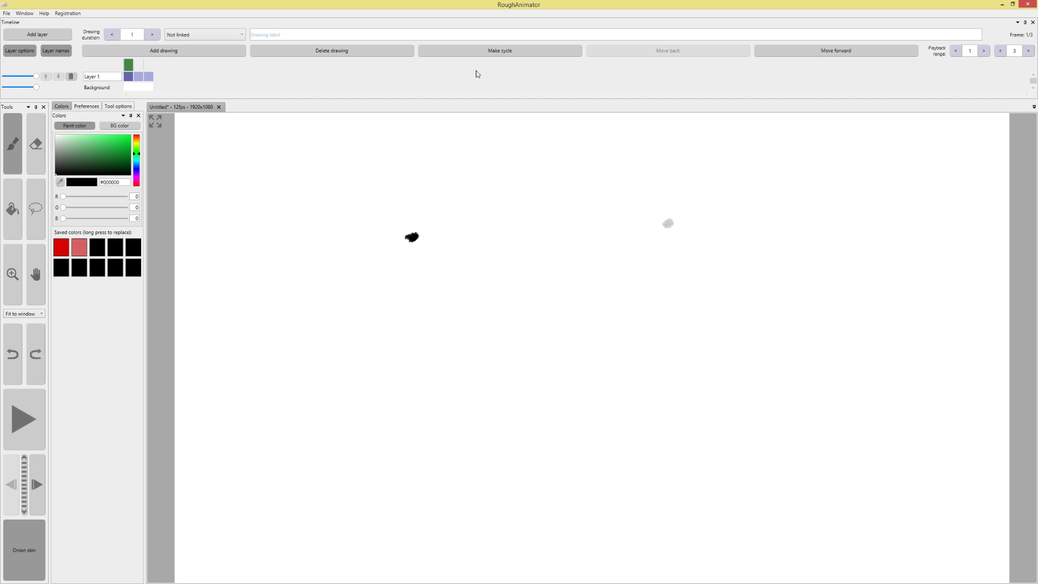
Insert three frames after frame 1, dotting close to the start, midway, and close to the far-right dot
left_click(191, 50)
left_click(197, 63)
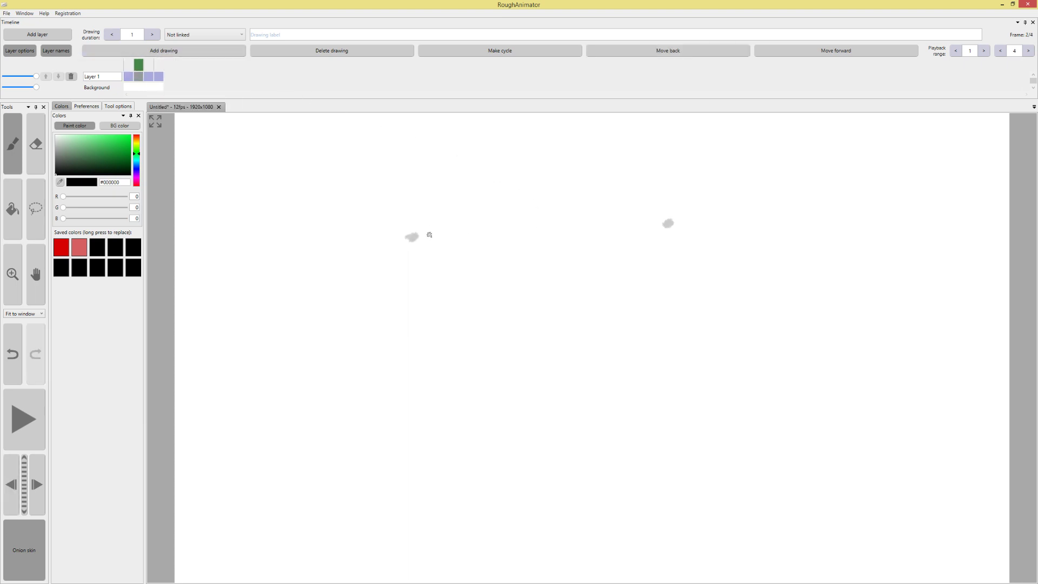
left_click_drag(427, 233, 430, 233)
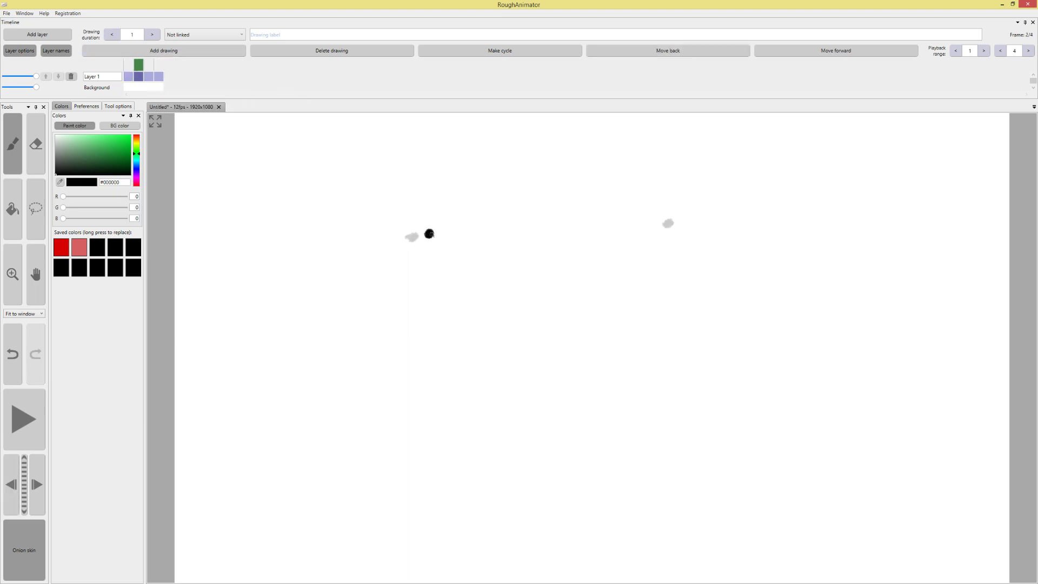
left_click(191, 50)
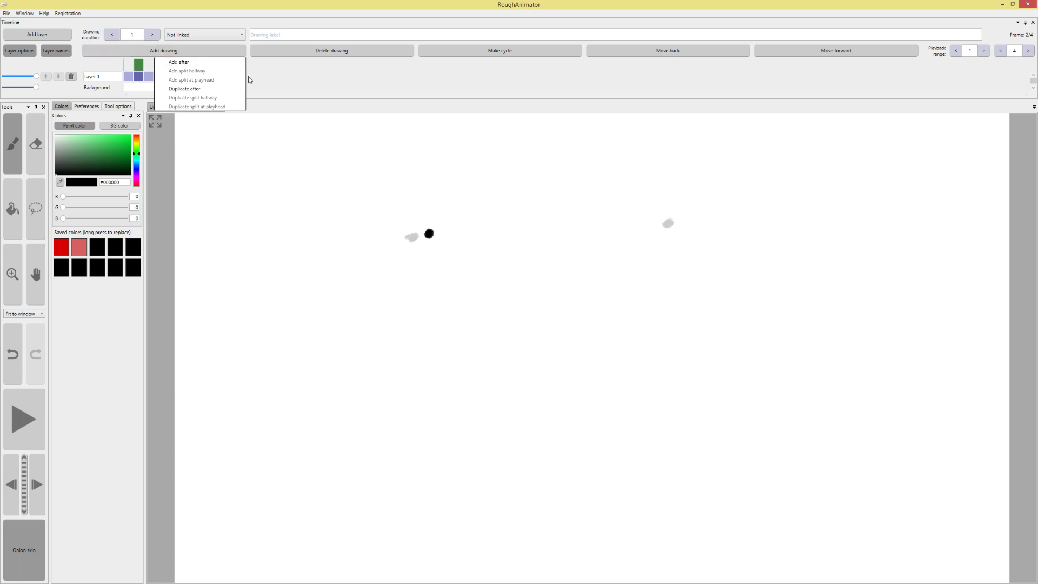
left_click(179, 62)
left_click_drag(531, 223, 540, 225)
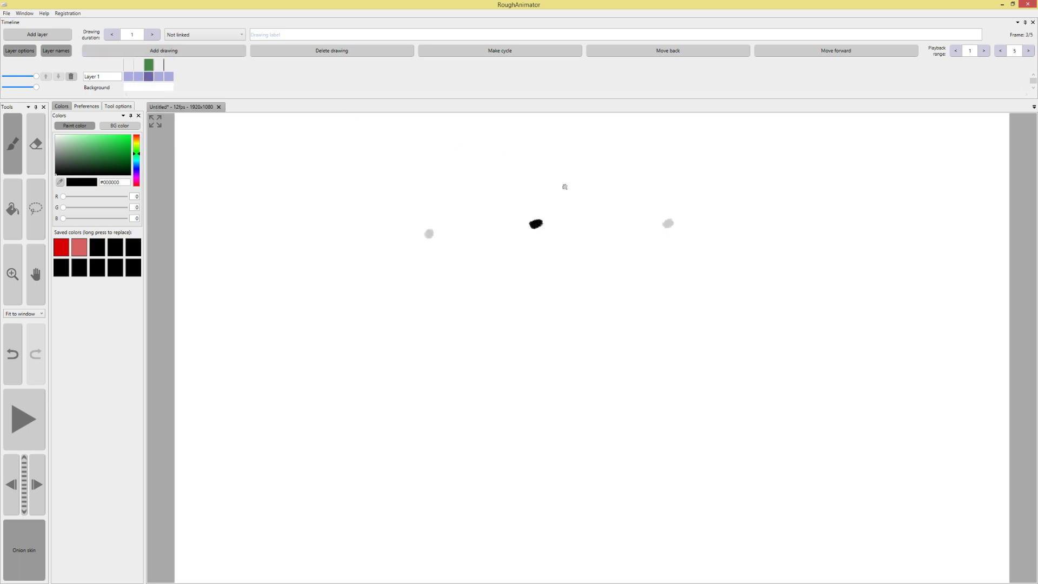
left_click(195, 51)
left_click(197, 63)
left_click_drag(642, 223, 643, 223)
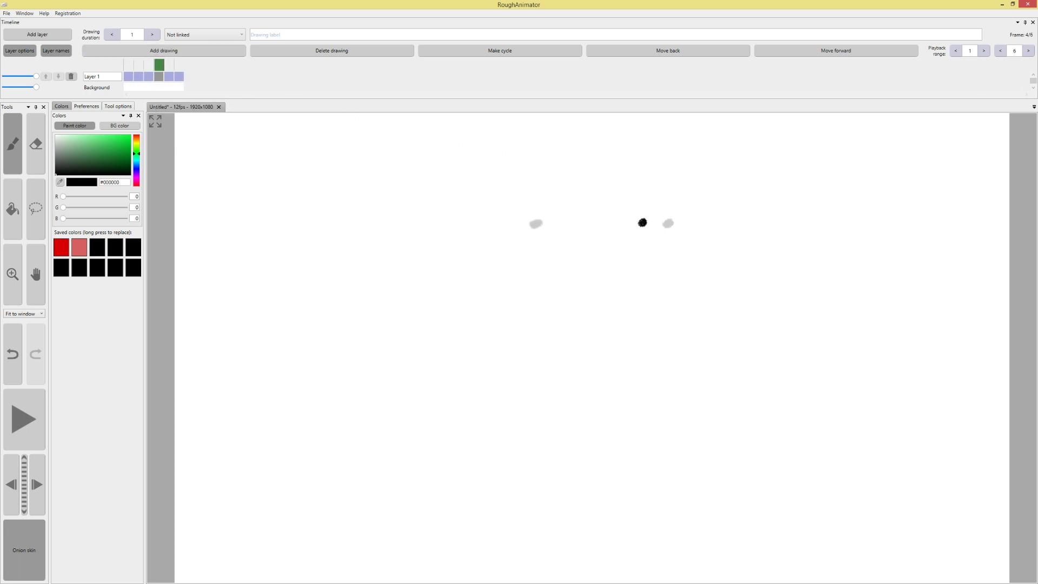
Play back the six-frame animation from frame 1 to review the spacing, and stop it
left_click_drag(158, 66, 111, 79)
key("space")
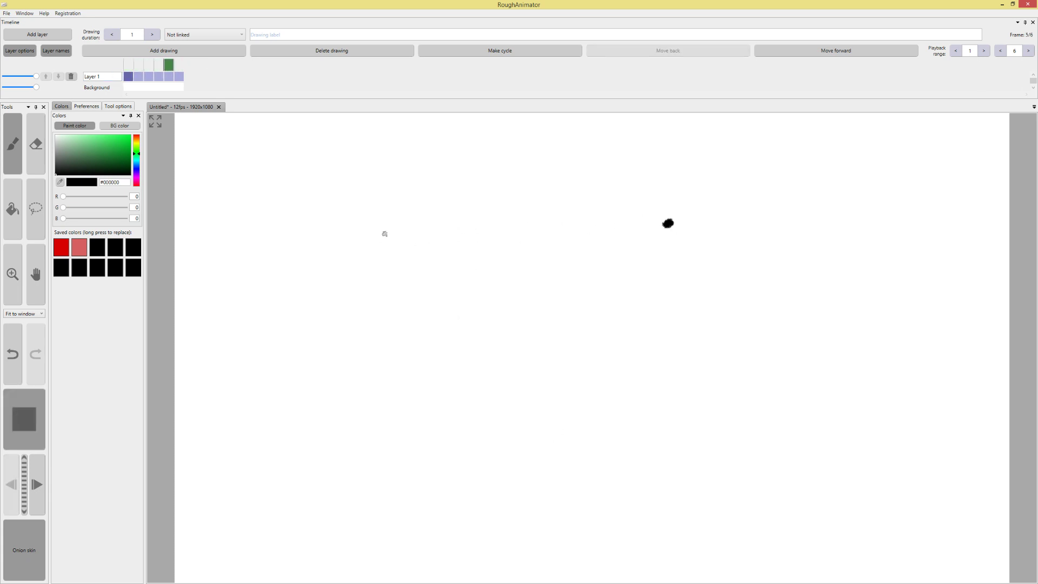
left_click(22, 422)
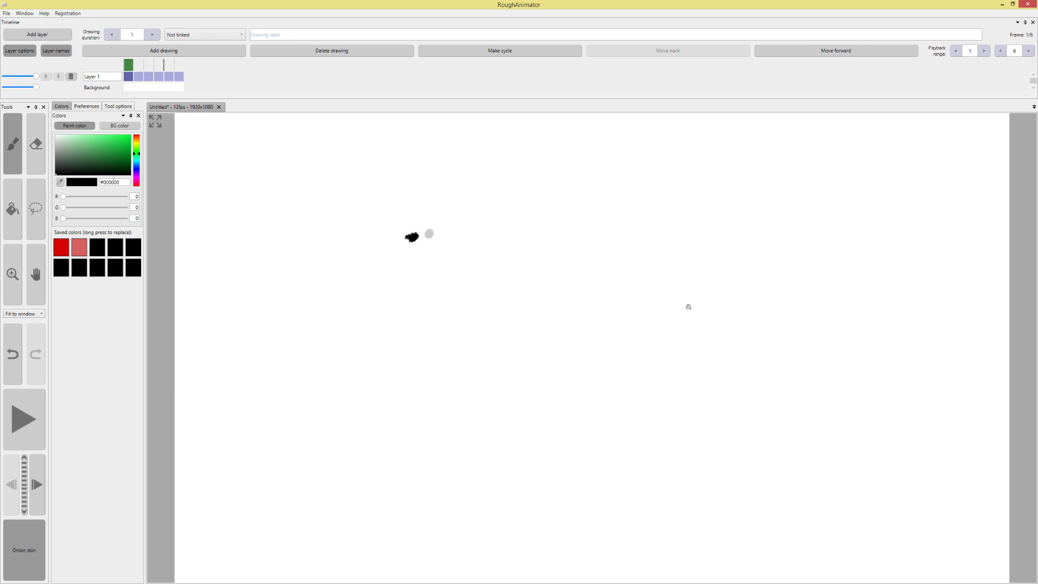
Delete all the dot drawings from Layer 1 to leave a single blank frame
left_click(346, 51)
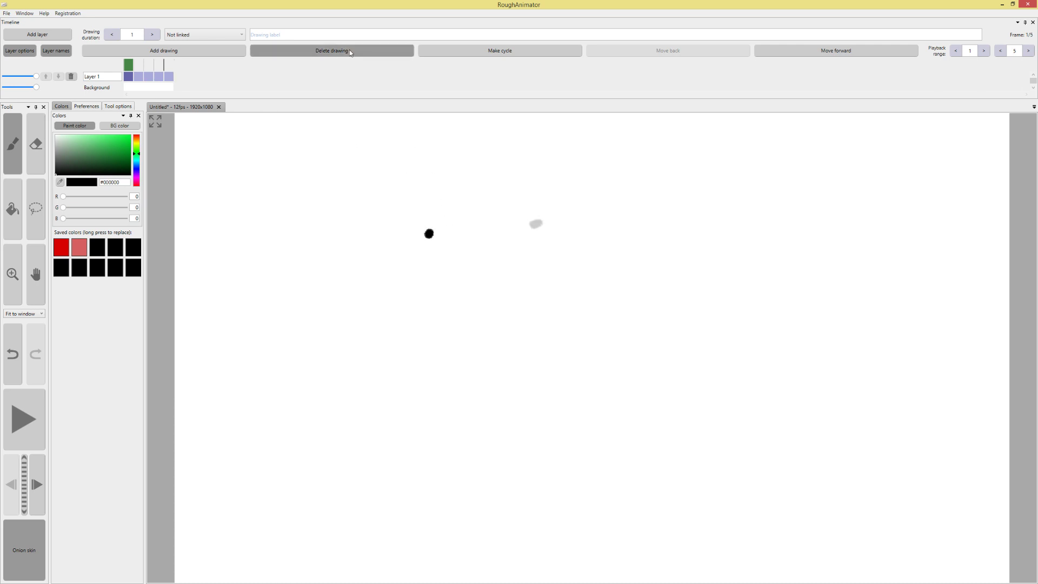
left_click(349, 50)
left_click(356, 51)
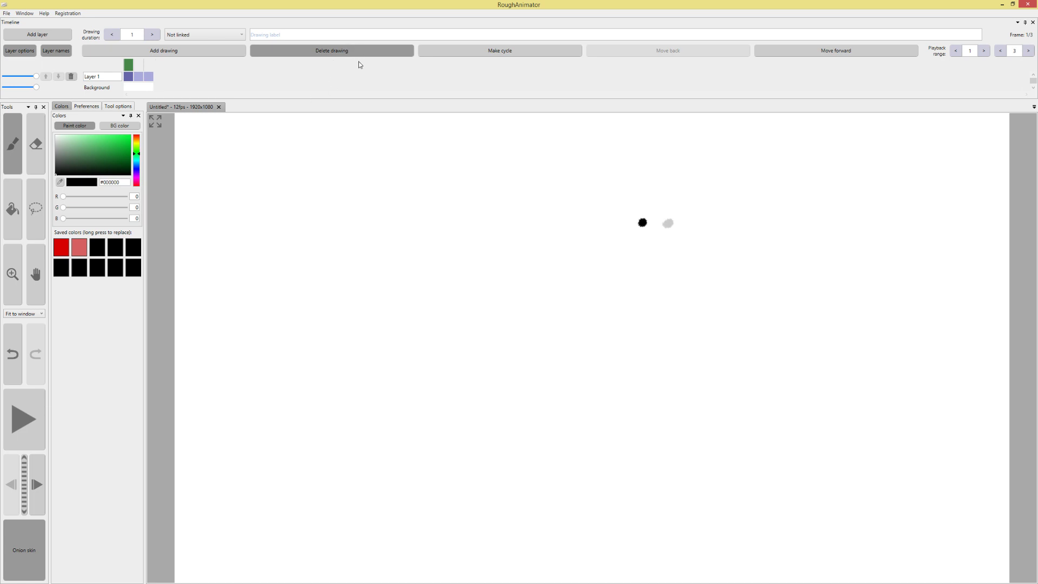
left_click(358, 51)
left_click(357, 51)
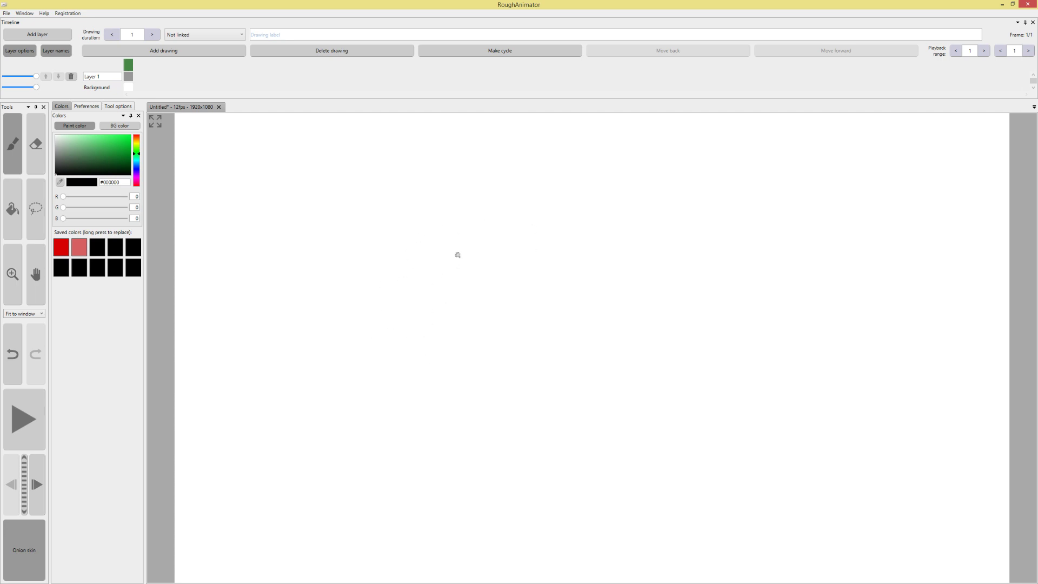
Sketch a figure's round head and a torso tapering downward beneath it on the blank frame
mouse_move(450, 246)
left_mouse_down()
mouse_move(442, 280)
mouse_move(461, 252)
mouse_move(452, 246)
left_mouse_up()
mouse_move(464, 291)
left_mouse_down()
mouse_move(426, 292)
mouse_move(454, 334)
left_mouse_up()
left_click_drag(428, 292, 441, 332)
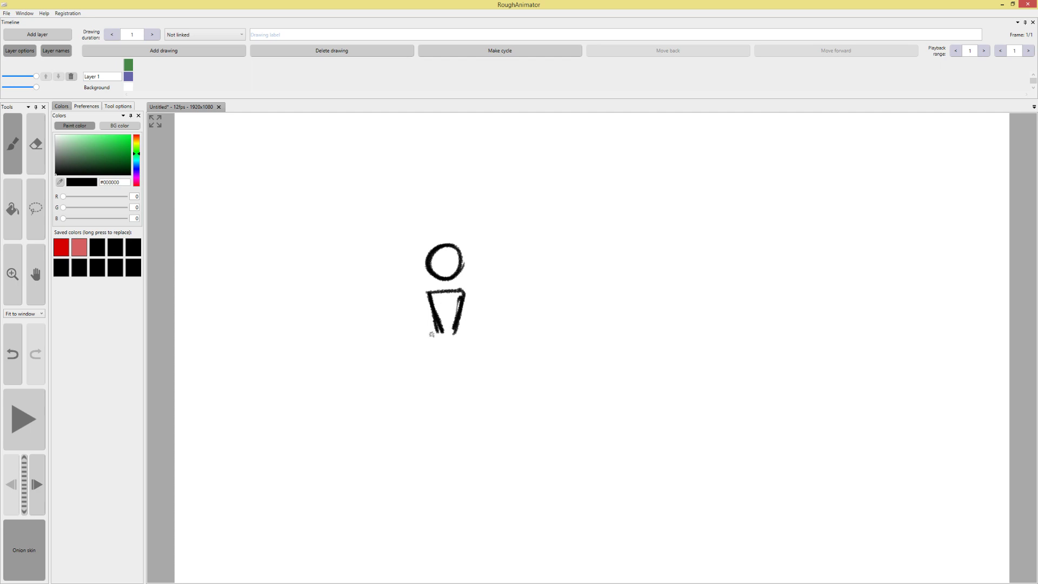
Try out a pelvis and legs with a ground line below the torso, and remove them with the Eraser
mouse_move(431, 335)
left_mouse_down()
mouse_move(430, 300)
mouse_move(459, 308)
mouse_move(426, 361)
left_mouse_up()
left_click_drag(458, 334, 422, 431)
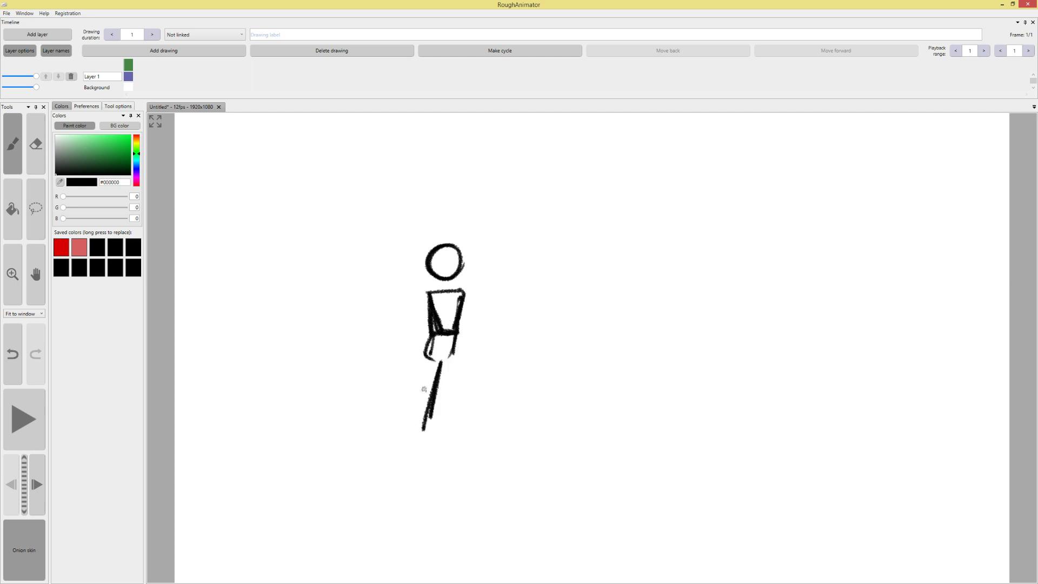
left_click_drag(430, 356, 411, 436)
left_click_drag(452, 337, 458, 427)
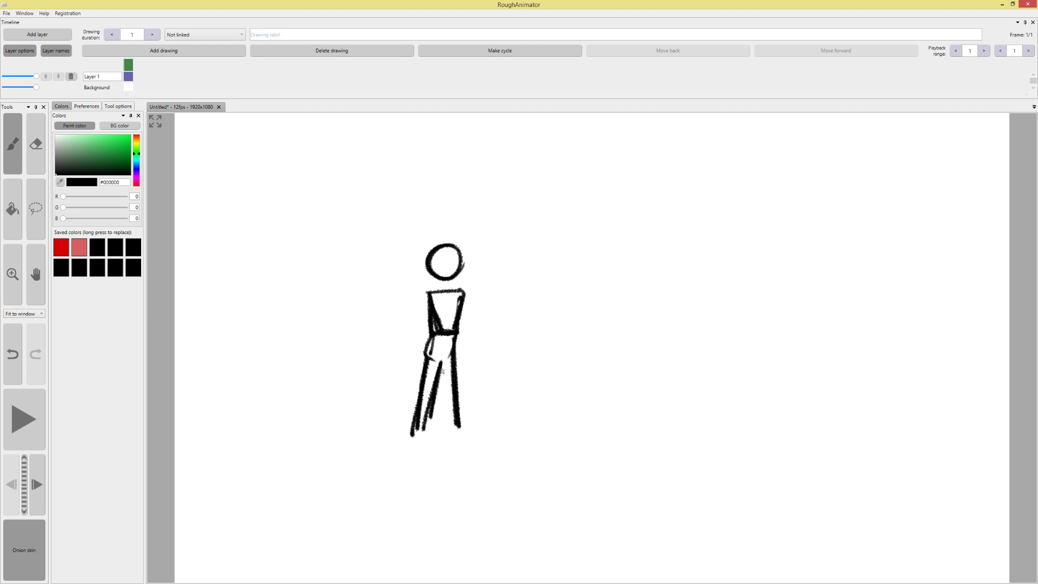
left_click_drag(441, 361, 451, 429)
mouse_move(442, 373)
left_mouse_down()
mouse_move(451, 431)
mouse_move(425, 433)
mouse_move(435, 454)
mouse_move(408, 451)
left_mouse_up()
mouse_move(408, 452)
left_mouse_down()
mouse_move(477, 450)
mouse_move(471, 443)
left_mouse_up()
key("e")
mouse_move(435, 350)
left_mouse_down()
mouse_move(445, 389)
mouse_move(452, 369)
mouse_move(457, 454)
mouse_move(453, 435)
mouse_move(478, 453)
mouse_move(443, 431)
mouse_move(432, 361)
mouse_move(422, 469)
mouse_move(446, 425)
mouse_move(440, 465)
mouse_move(438, 425)
mouse_move(426, 456)
mouse_move(422, 394)
mouse_move(407, 454)
left_mouse_up()
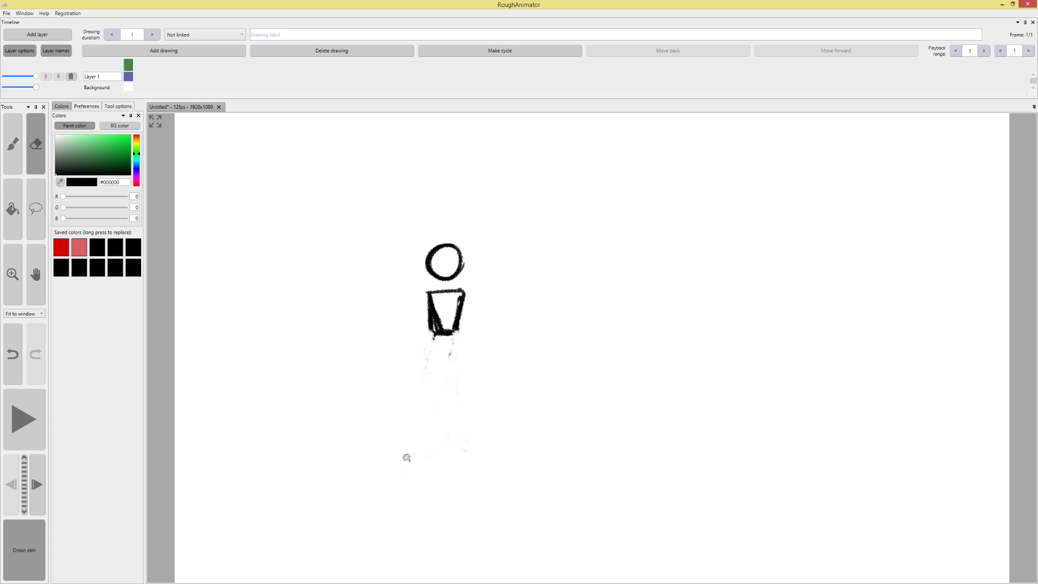
Draw the figure's bent striding legs with feet, and both arms hanging from the shoulders with round hands
key("b")
mouse_move(433, 328)
left_mouse_down()
mouse_move(458, 347)
mouse_move(427, 379)
mouse_move(439, 384)
mouse_move(401, 413)
mouse_move(430, 420)
left_mouse_up()
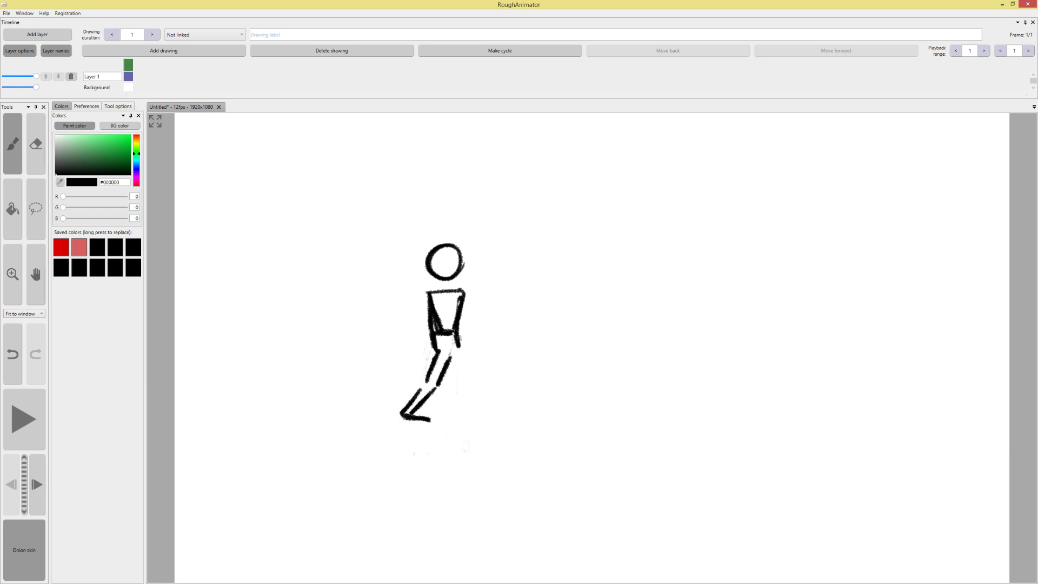
left_click_drag(457, 346, 470, 379)
mouse_move(446, 360)
left_mouse_down()
mouse_move(459, 381)
mouse_move(450, 420)
mouse_move(482, 418)
left_mouse_up()
left_click_drag(475, 383, 455, 419)
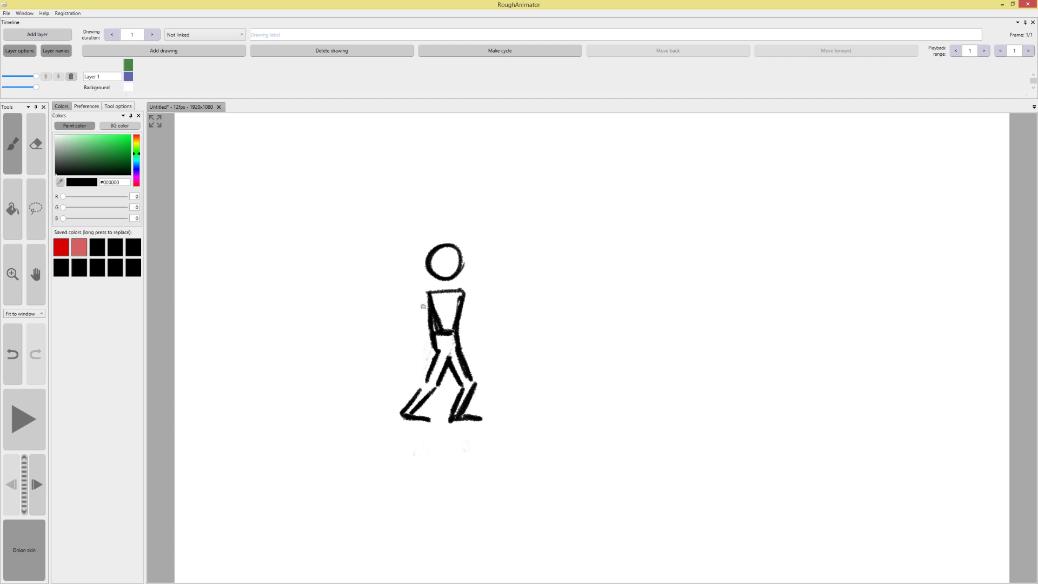
mouse_move(429, 294)
left_mouse_down()
mouse_move(401, 361)
mouse_move(422, 341)
left_mouse_up()
left_click_drag(463, 296, 481, 366)
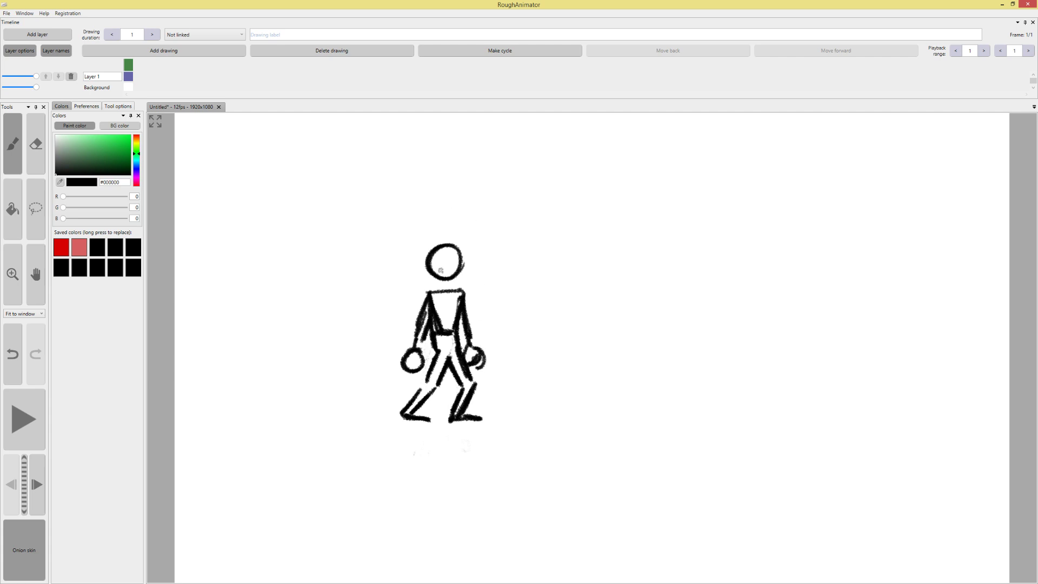
Redraw the head as a smaller, narrower oval and rework the feet with flat soles, erasing the old lines first
key("e")
mouse_move(441, 271)
left_mouse_down()
mouse_move(459, 270)
mouse_move(456, 252)
mouse_move(433, 265)
mouse_move(448, 274)
mouse_move(455, 265)
mouse_move(436, 262)
mouse_move(445, 246)
left_mouse_up()
key("b")
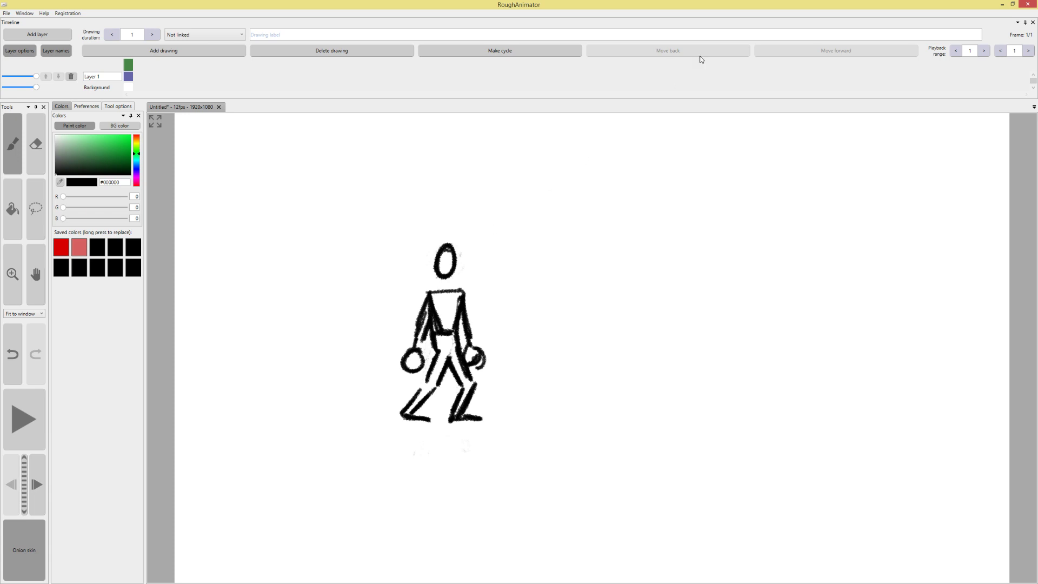
key("e")
mouse_move(412, 421)
left_mouse_down()
mouse_move(435, 416)
mouse_move(397, 421)
left_mouse_up()
key("b")
left_click_drag(399, 428, 481, 422)
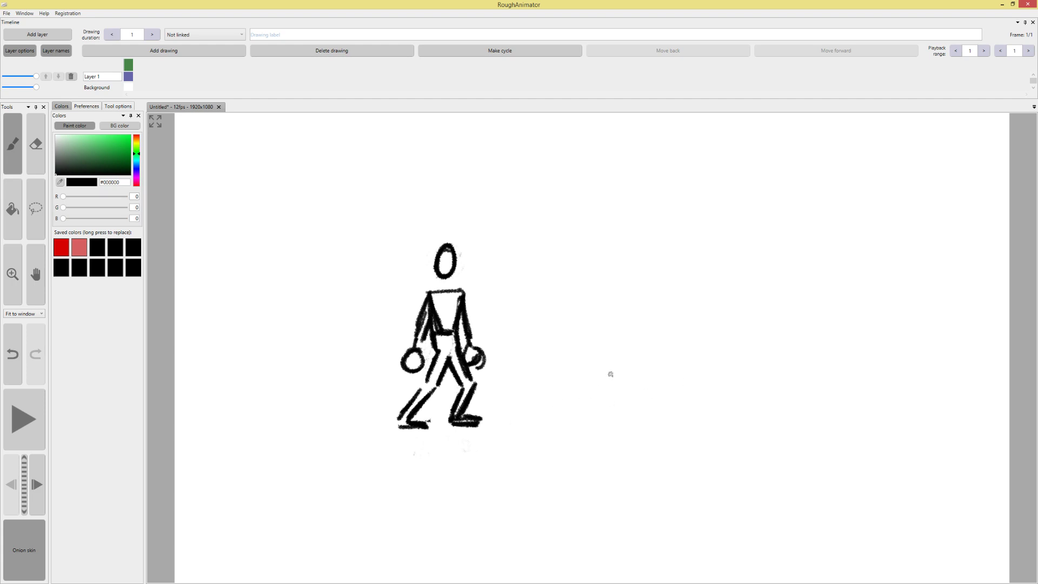
key("e")
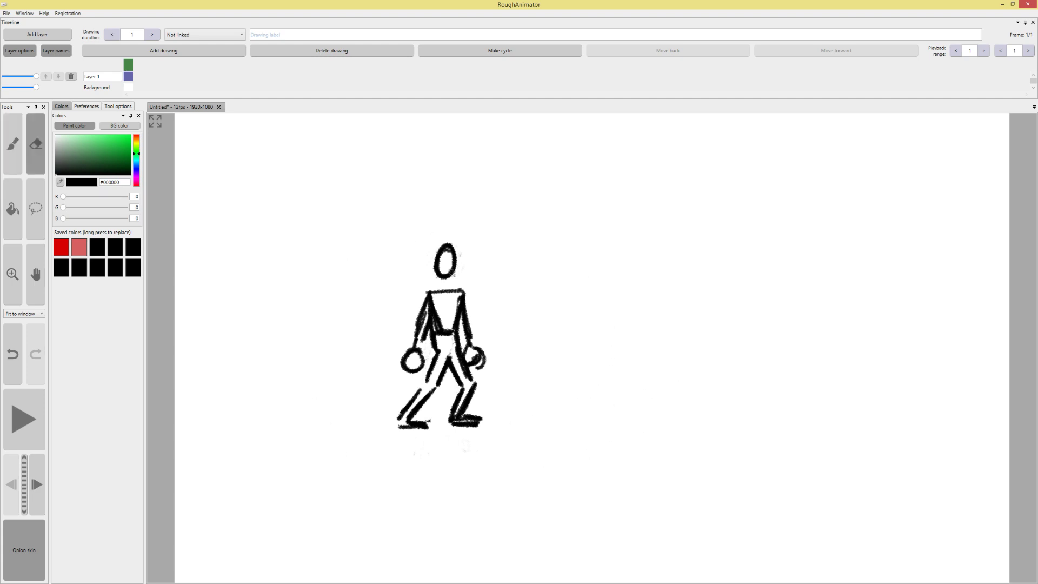
mouse_move(455, 252)
left_mouse_down()
mouse_move(443, 270)
mouse_move(440, 242)
mouse_move(457, 260)
mouse_move(435, 252)
left_mouse_up()
key("b")
Add a second drawing and sketch a forward-leaning head and torso with one arm outstretched in a punch
left_click(181, 51)
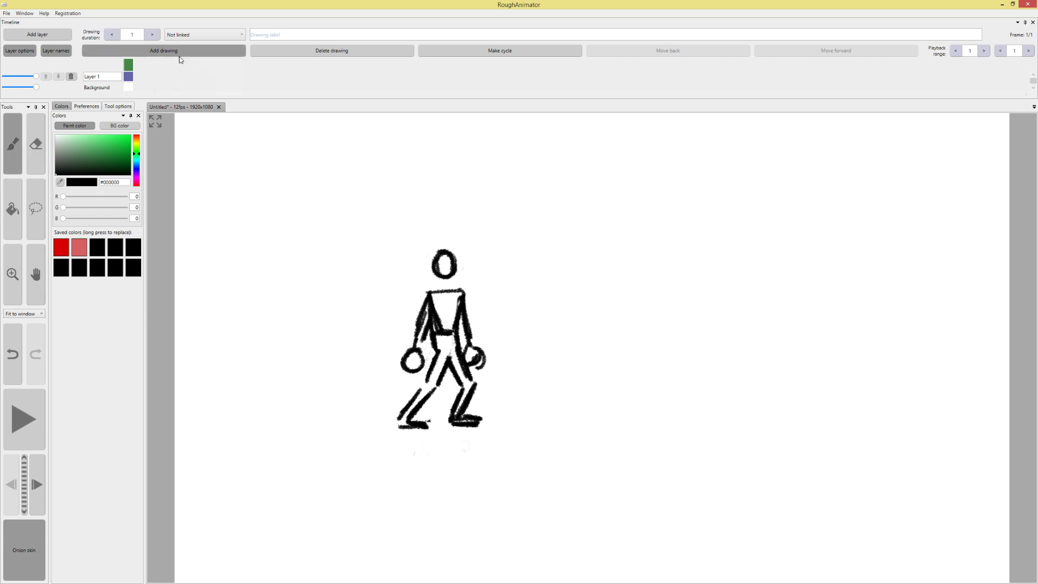
left_click(227, 60)
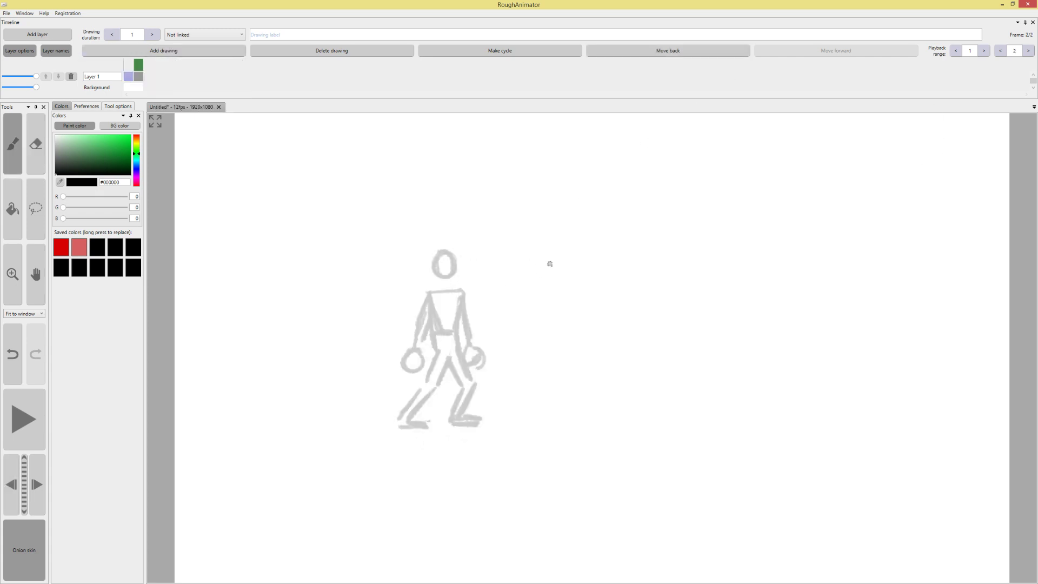
mouse_move(556, 255)
left_mouse_down()
mouse_move(541, 273)
mouse_move(533, 261)
mouse_move(532, 273)
mouse_move(548, 273)
mouse_move(522, 253)
mouse_move(508, 292)
mouse_move(462, 318)
left_mouse_up()
key("ctrl+z")
key("ctrl+z")
mouse_move(500, 277)
left_mouse_down()
mouse_move(451, 309)
mouse_move(462, 320)
mouse_move(501, 290)
mouse_move(592, 286)
mouse_move(601, 298)
mouse_move(594, 280)
mouse_move(476, 331)
left_mouse_up()
key("ctrl+z")
key("ctrl+z")
key("ctrl+z")
mouse_move(511, 300)
left_mouse_down()
mouse_move(468, 320)
mouse_move(474, 310)
mouse_move(470, 344)
mouse_move(453, 350)
mouse_move(479, 351)
mouse_move(465, 325)
mouse_move(451, 378)
left_mouse_up()
key("ctrl+z")
key("ctrl+z")
key("ctrl+z")
key("ctrl+z")
Draw the punching figure's legs in a lunge, with the back leg stretched straight and the front knee bent
left_click_drag(465, 331, 426, 388)
left_click_drag(468, 352, 399, 427)
left_click_drag(429, 386, 420, 426)
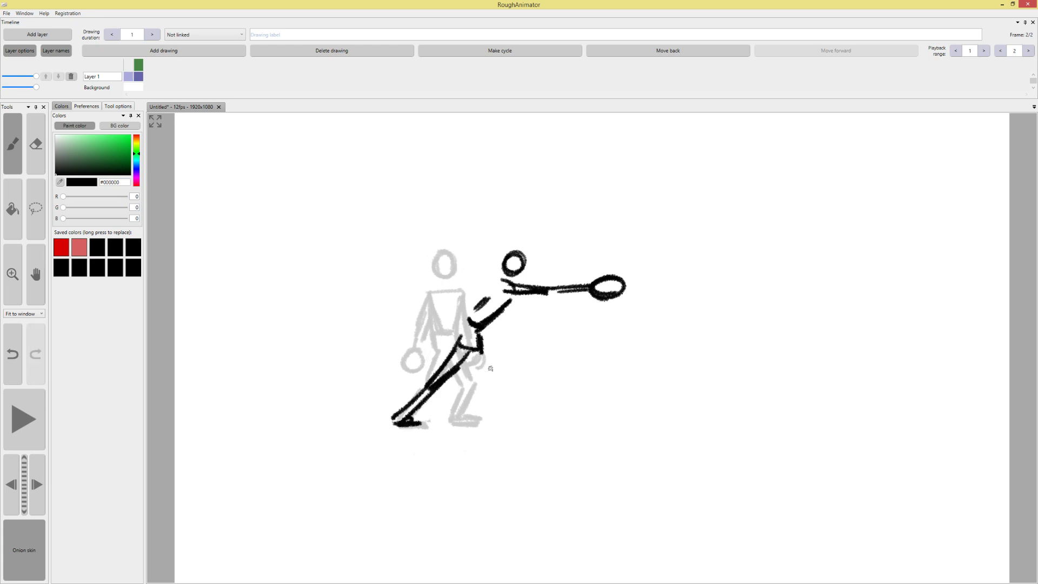
mouse_move(478, 348)
left_mouse_down()
mouse_move(516, 374)
mouse_move(492, 418)
left_mouse_up()
left_click_drag(507, 373, 487, 416)
mouse_move(496, 389)
left_mouse_down()
mouse_move(485, 424)
mouse_move(513, 425)
left_mouse_up()
Erase the punching figure's head, redraw it lower behind the extended arm, and add the shoulder and rear arm
key("e")
mouse_move(528, 251)
left_mouse_down()
mouse_move(519, 265)
mouse_move(508, 260)
mouse_move(528, 267)
mouse_move(529, 286)
mouse_move(473, 315)
mouse_move(459, 306)
mouse_move(437, 346)
mouse_move(447, 353)
left_mouse_up()
key("b")
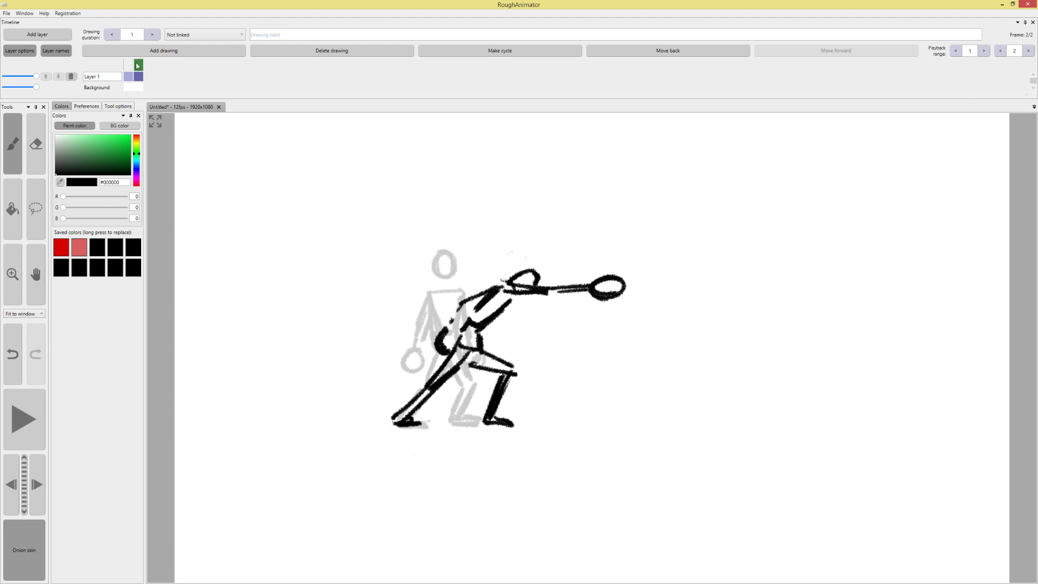
Insert a blank drawing after frame 1 and sketch the head, shoulder line and an arm swung back with a round fist
left_click_drag(138, 65, 113, 73)
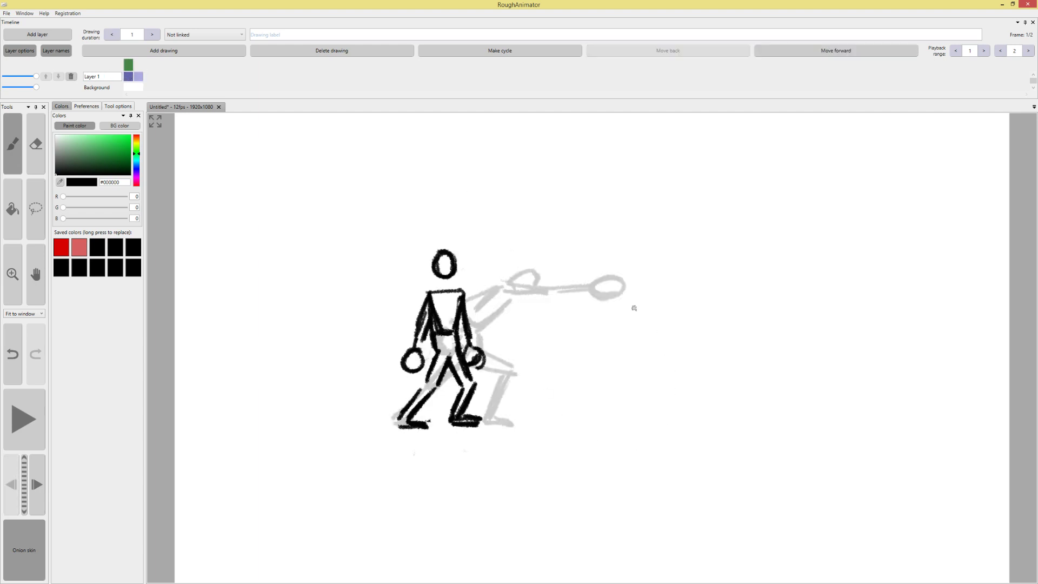
left_click(174, 57)
left_click(194, 63)
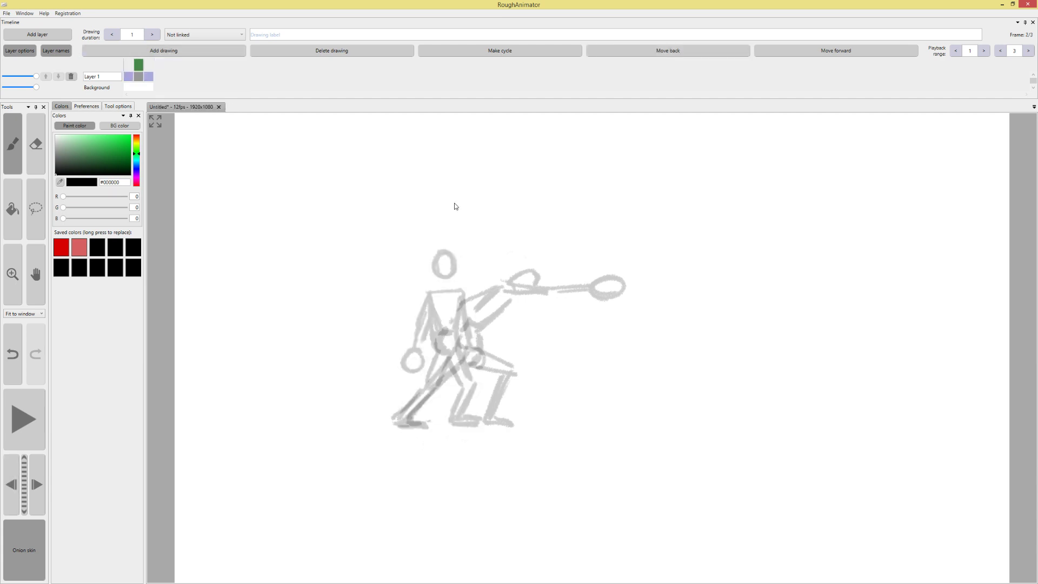
mouse_move(431, 286)
left_mouse_down()
mouse_move(450, 261)
mouse_move(450, 271)
mouse_move(437, 254)
left_mouse_up()
mouse_move(454, 291)
left_mouse_down()
mouse_move(400, 313)
mouse_move(396, 349)
mouse_move(389, 341)
mouse_move(404, 358)
mouse_move(399, 349)
left_mouse_up()
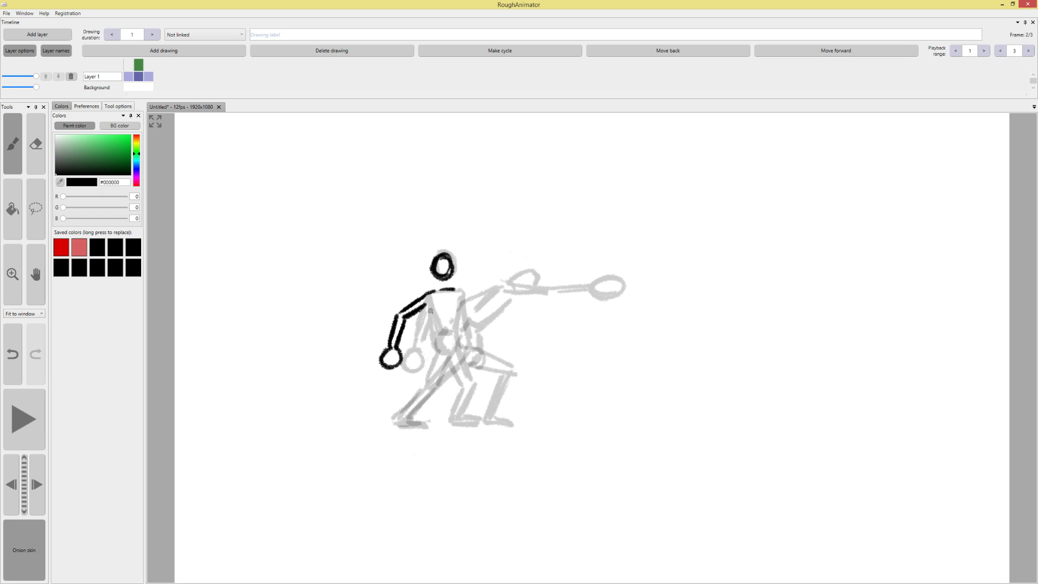
Complete the in-between figure on frame 2 with a torso, two bent legs with feet, and the other arm
mouse_move(425, 304)
left_mouse_down()
mouse_move(437, 339)
mouse_move(442, 331)
left_mouse_up()
mouse_move(453, 290)
left_mouse_down()
mouse_move(458, 336)
mouse_move(425, 383)
left_mouse_up()
mouse_move(432, 343)
left_mouse_down()
mouse_move(431, 388)
mouse_move(400, 425)
left_mouse_up()
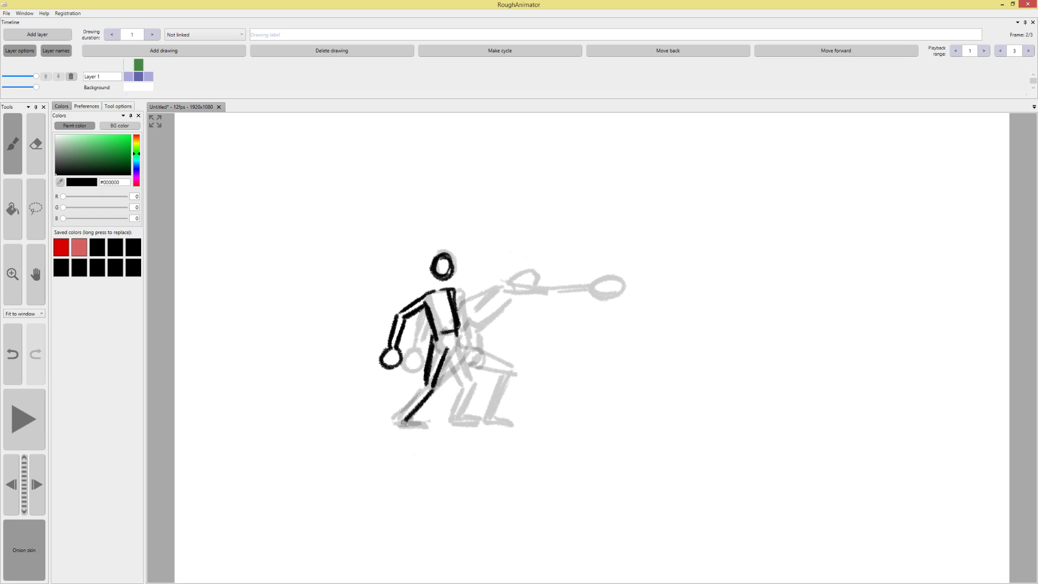
mouse_move(426, 382)
left_mouse_down()
mouse_move(393, 424)
mouse_move(427, 426)
left_mouse_up()
left_click_drag(448, 348, 463, 388)
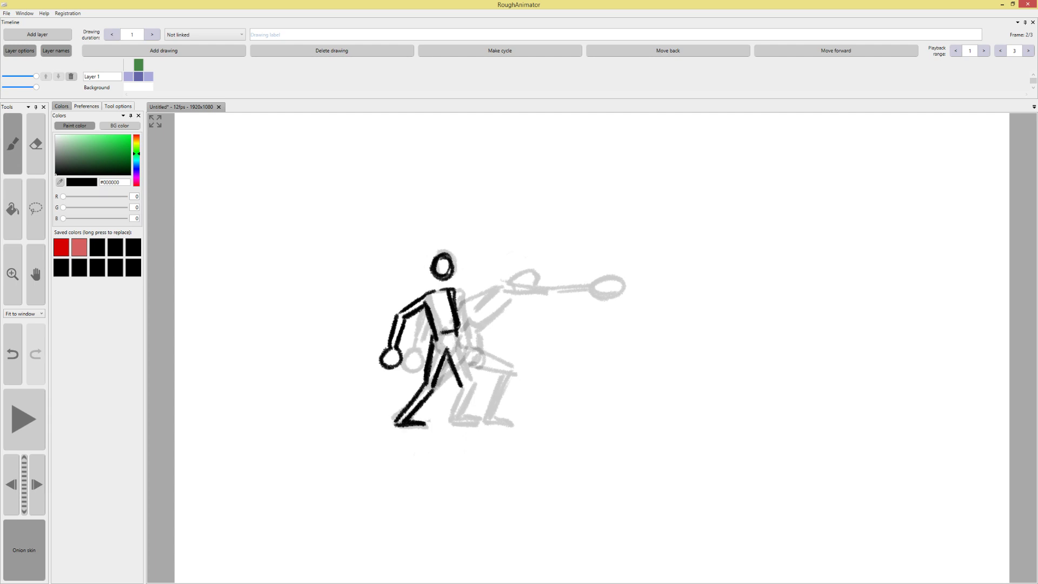
left_click_drag(454, 331, 471, 385)
mouse_move(457, 348)
left_mouse_down()
mouse_move(474, 393)
mouse_move(452, 422)
mouse_move(478, 420)
mouse_move(460, 417)
left_mouse_up()
left_click_drag(457, 292, 480, 368)
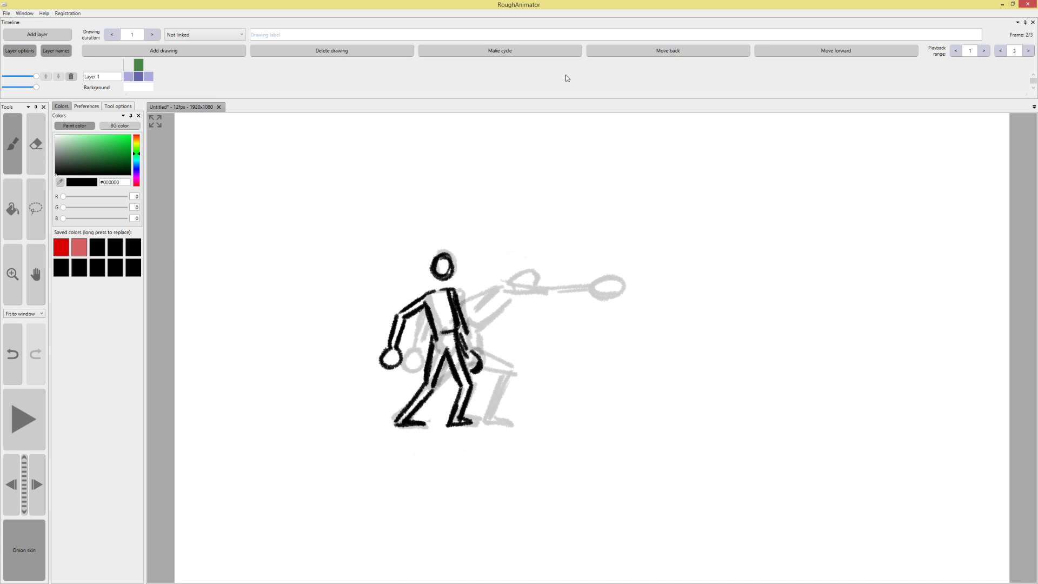
Insert a blank drawing after frame 2 and sketch the head and torso with one elbow pulled back and fist at the waist
left_click(184, 51)
left_click(184, 62)
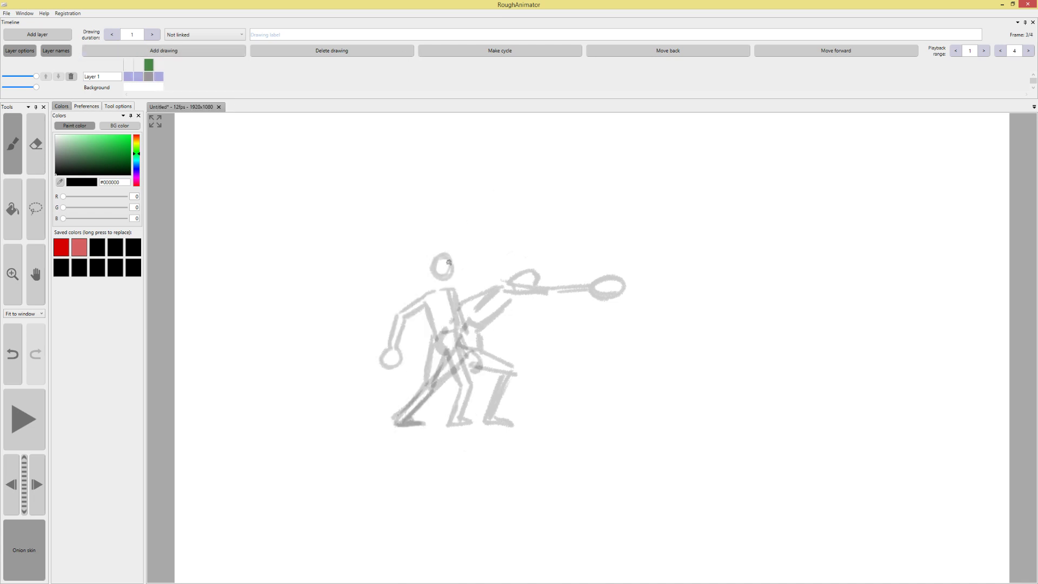
mouse_move(448, 262)
left_mouse_down()
mouse_move(404, 297)
mouse_move(427, 329)
mouse_move(442, 317)
mouse_move(434, 330)
mouse_move(452, 290)
left_mouse_up()
key("ctrl+z")
left_click_drag(453, 292, 458, 334)
Lasso the wind-up figure's upper body, widen it slightly, and shift it down below the previous head position
left_click(39, 230)
mouse_move(429, 388)
left_mouse_down()
mouse_move(392, 195)
mouse_move(403, 373)
left_mouse_up()
left_click_drag(420, 186, 420, 194)
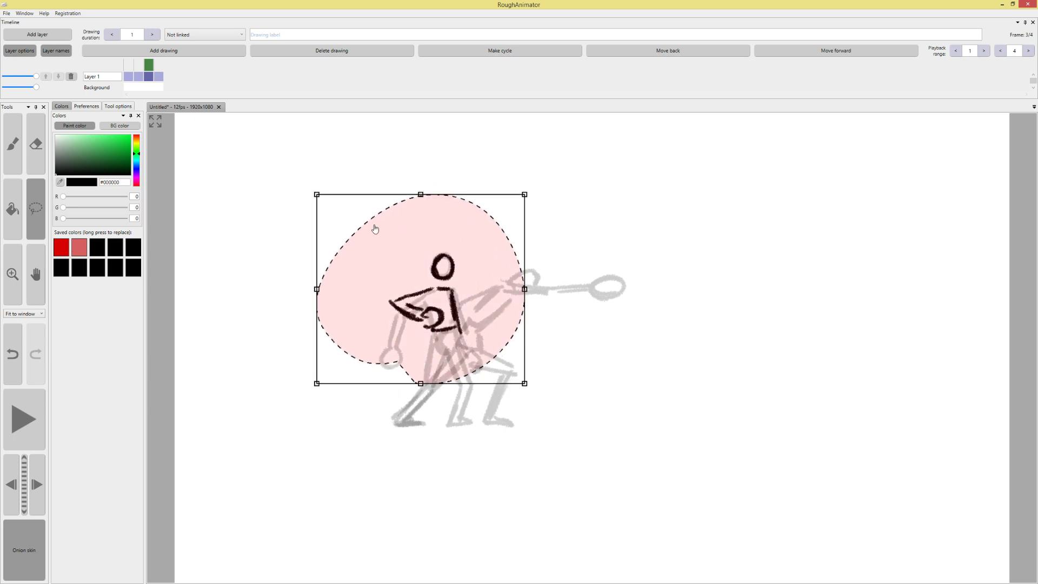
left_click_drag(317, 289, 312, 289)
key("b")
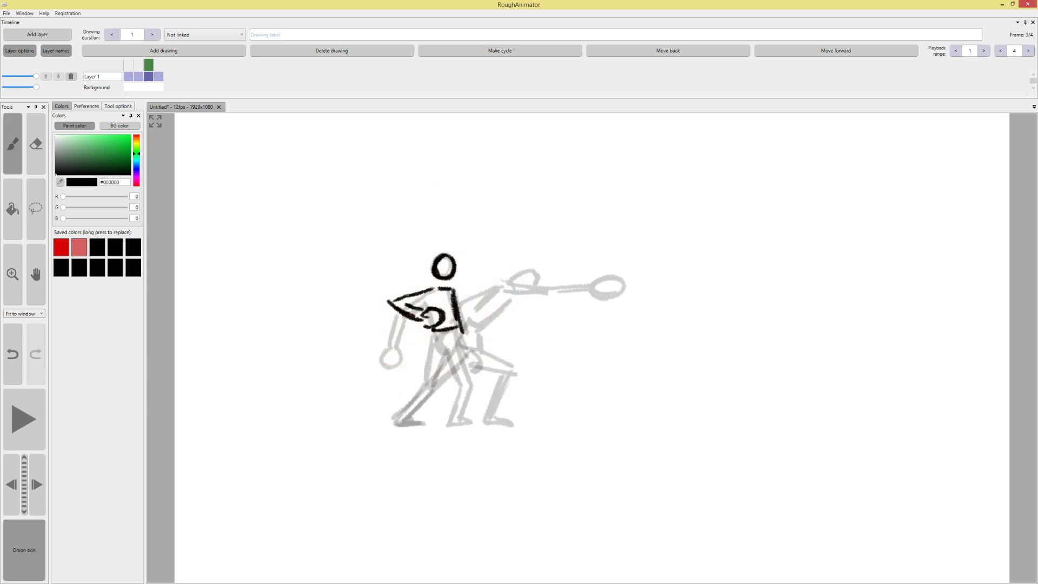
left_click(31, 215)
mouse_move(258, 402)
left_mouse_down()
mouse_move(494, 306)
mouse_move(367, 289)
left_mouse_up()
left_click_drag(530, 229, 530, 240)
left_click(531, 240)
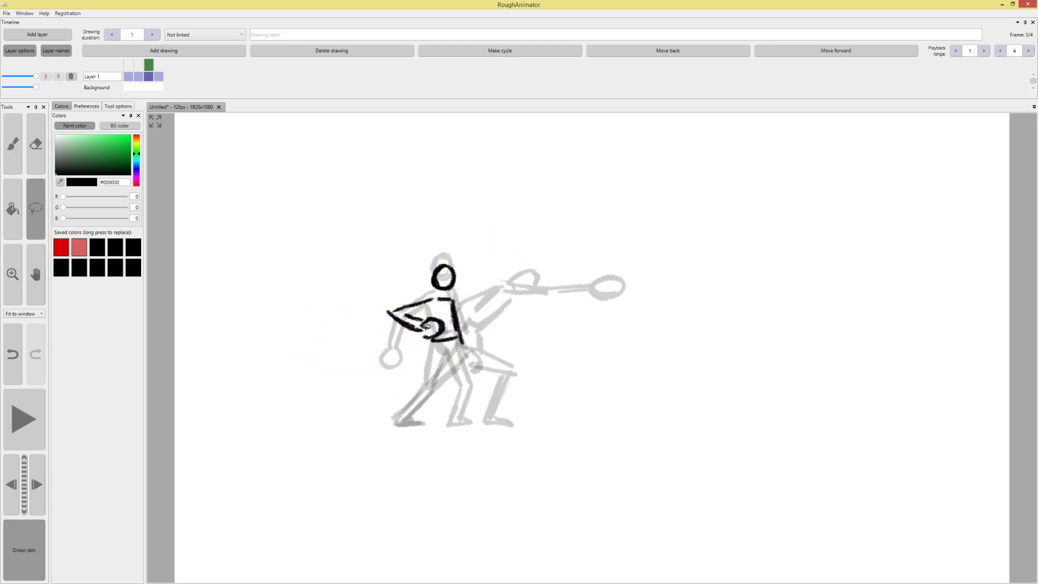
Draw the wind-up figure's bent legs and feet under the lowered torso, and the far hand behind the hip
key("b")
left_click_drag(433, 345, 430, 389)
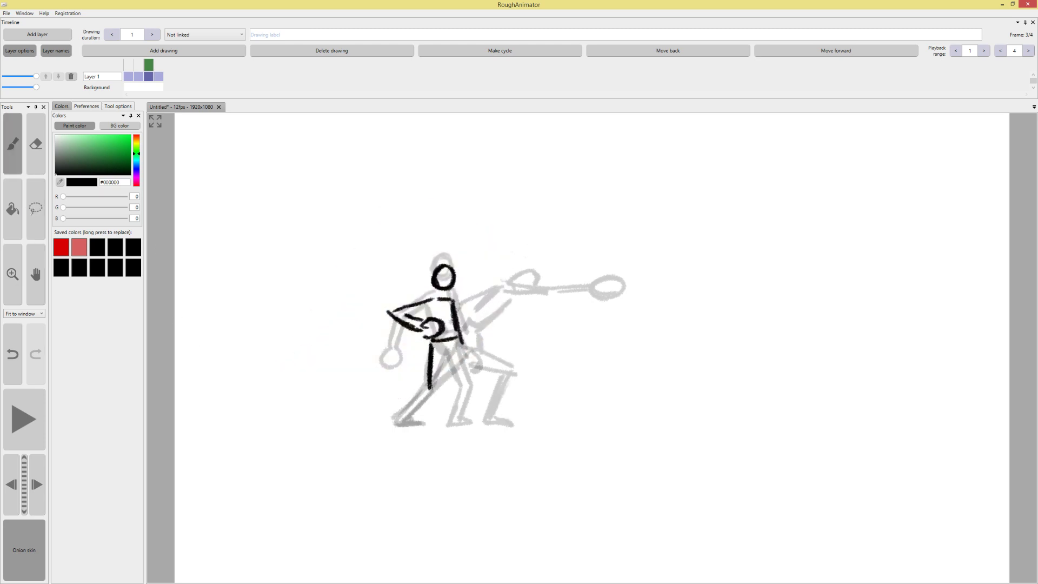
mouse_move(442, 351)
left_mouse_down()
mouse_move(437, 394)
mouse_move(402, 416)
left_mouse_up()
mouse_move(428, 387)
left_mouse_down()
mouse_move(396, 418)
mouse_move(426, 422)
left_mouse_up()
left_click_drag(461, 358, 447, 386)
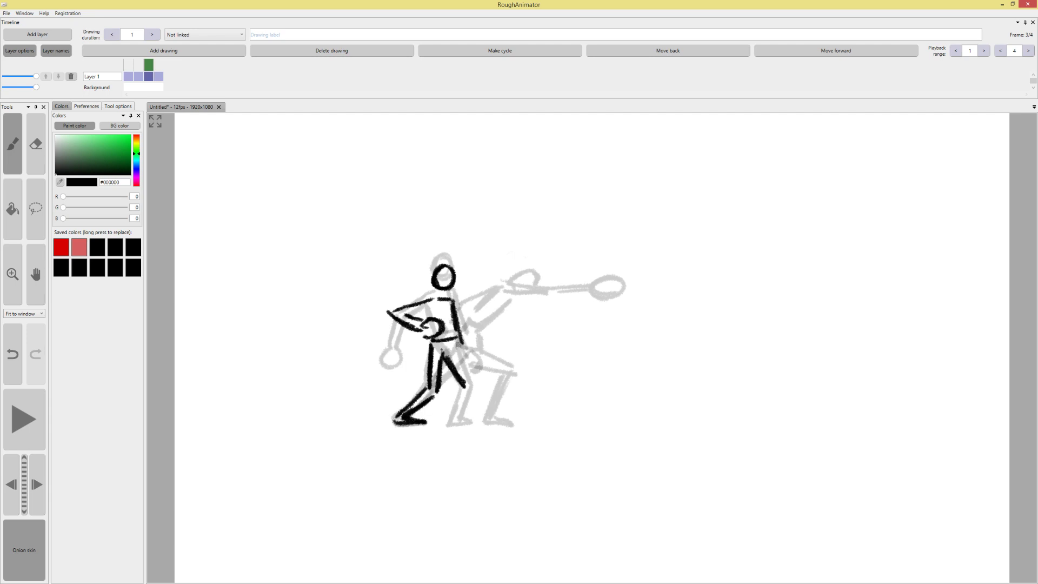
key("ctrl+z")
mouse_move(452, 351)
left_mouse_down()
mouse_move(447, 373)
mouse_move(468, 382)
mouse_move(473, 373)
mouse_move(477, 386)
mouse_move(448, 422)
mouse_move(473, 425)
left_mouse_up()
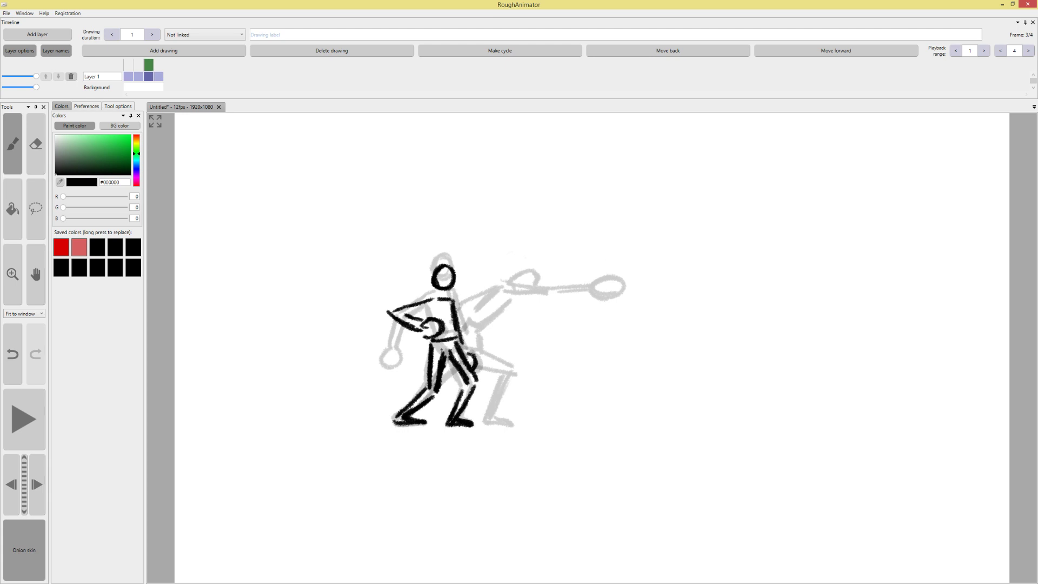
Scrub from the wind-up to the punch on frame 4, and play back the four-drawing animation before stopping it
mouse_move(148, 68)
left_mouse_down()
mouse_move(128, 67)
mouse_move(165, 65)
mouse_move(109, 63)
mouse_move(170, 69)
left_mouse_up()
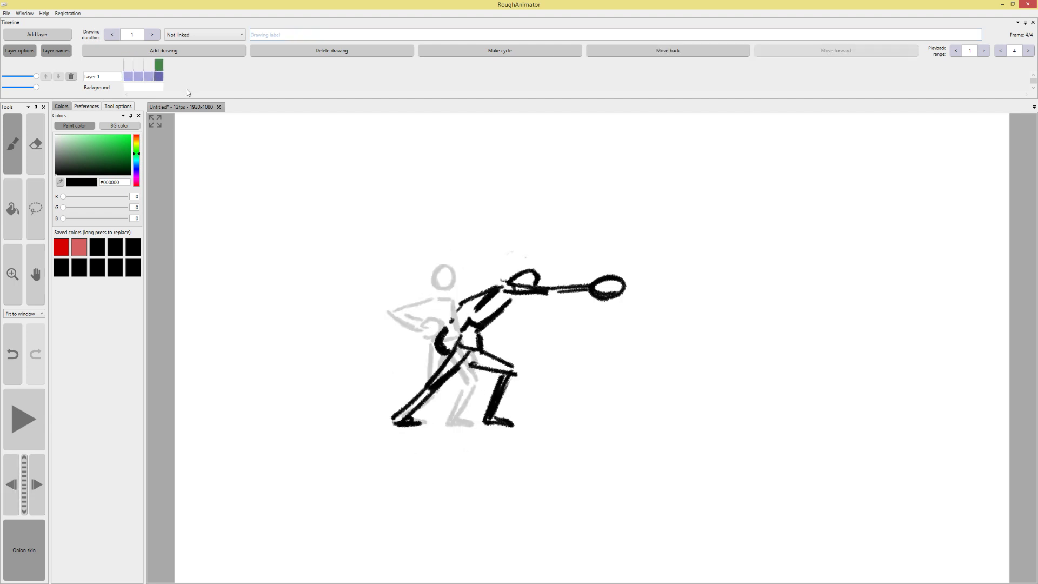
left_click(24, 419)
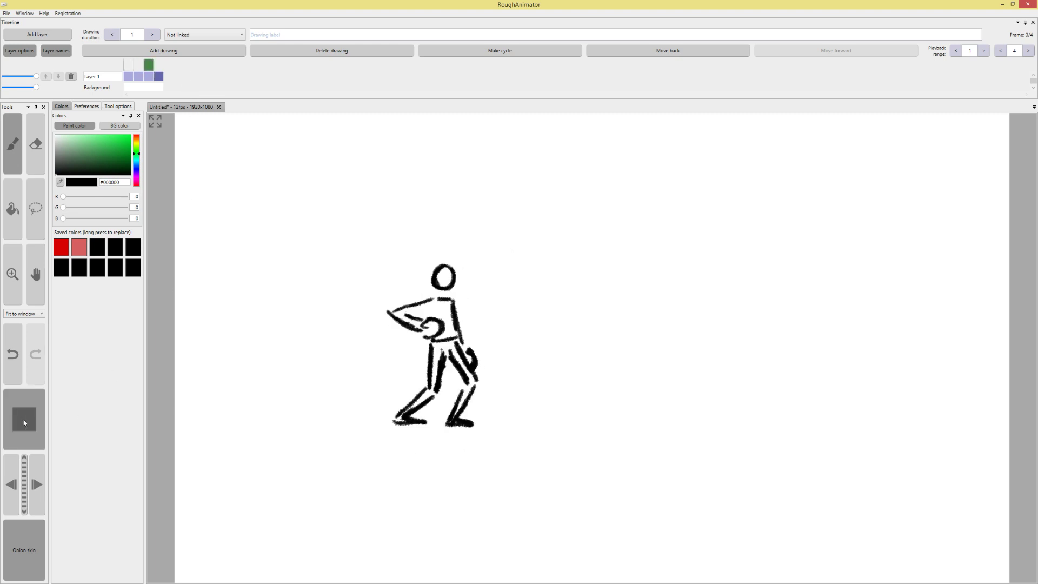
left_click(15, 430)
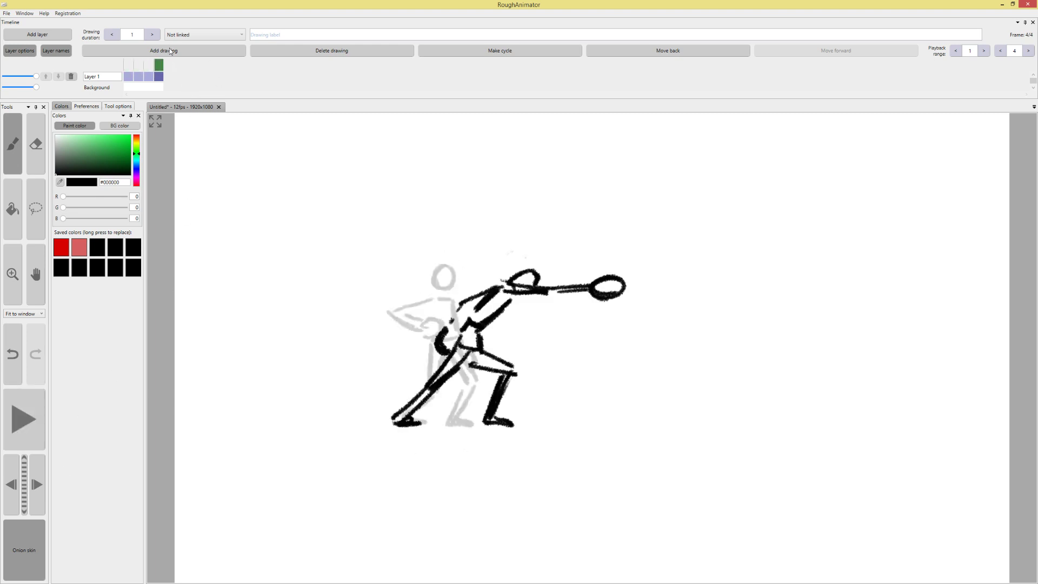
Set the last drawing's duration to 4 frames and the first three drawings' to 2 each, and play back the timing
key("plus")
key("plus")
key("plus")
left_click(128, 65)
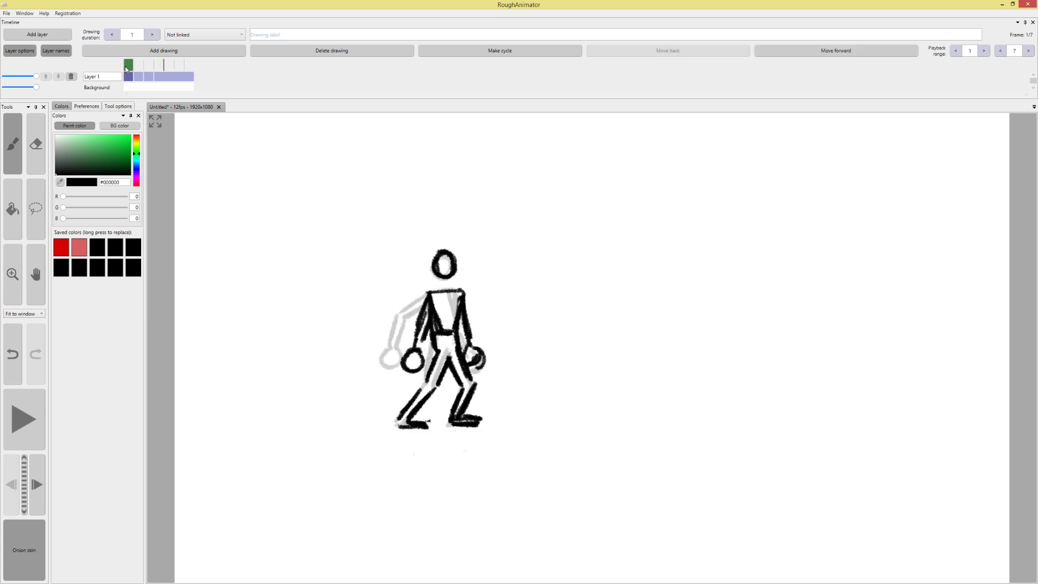
left_click(151, 35)
left_click(149, 64)
key("plus")
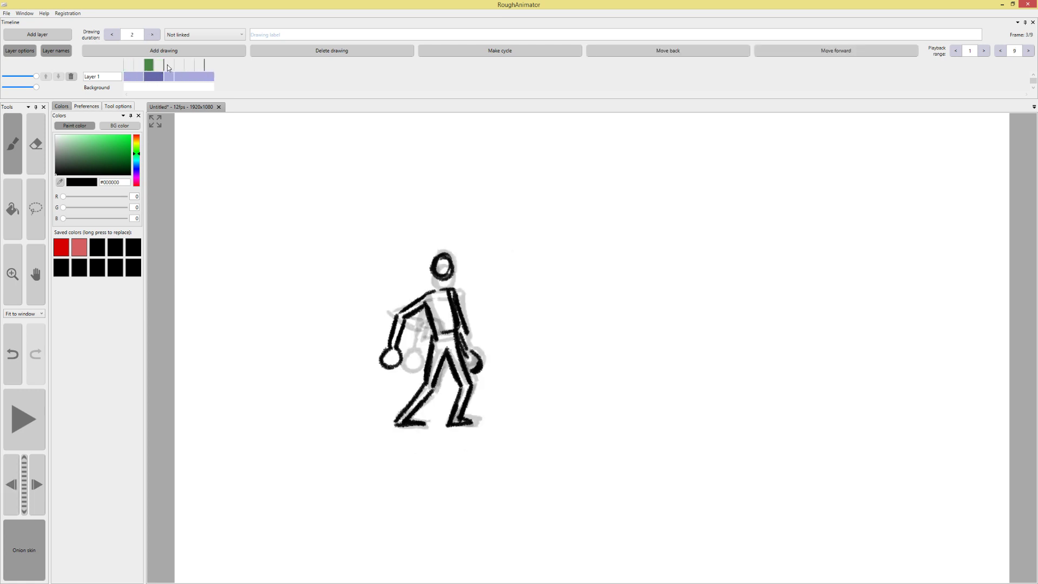
left_click(167, 64)
key("plus")
left_click(15, 426)
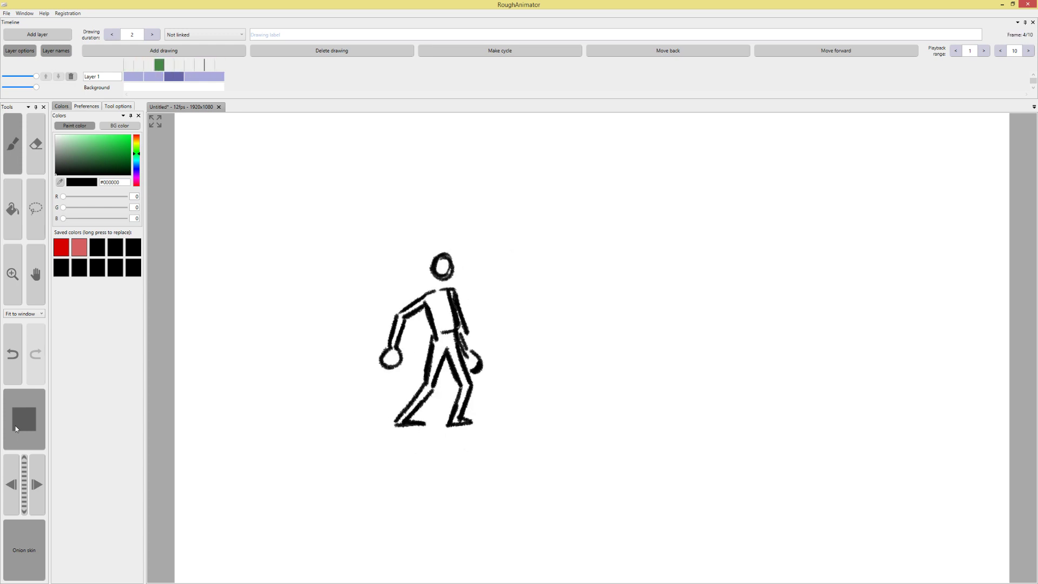
left_click(24, 427)
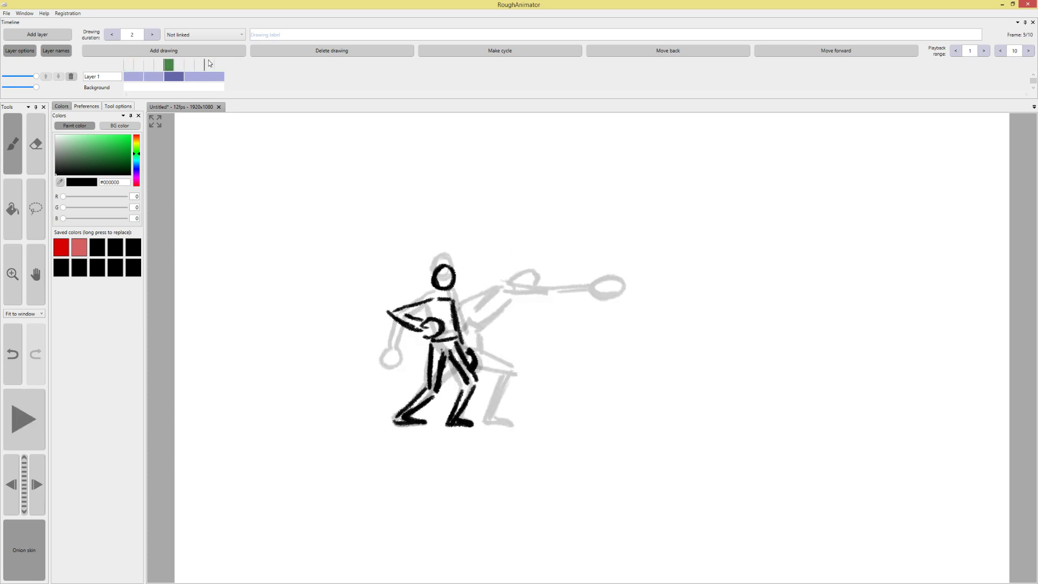
Set the final punch drawing's duration to 2 frames
left_click(209, 64)
left_click(113, 36)
left_click(113, 35)
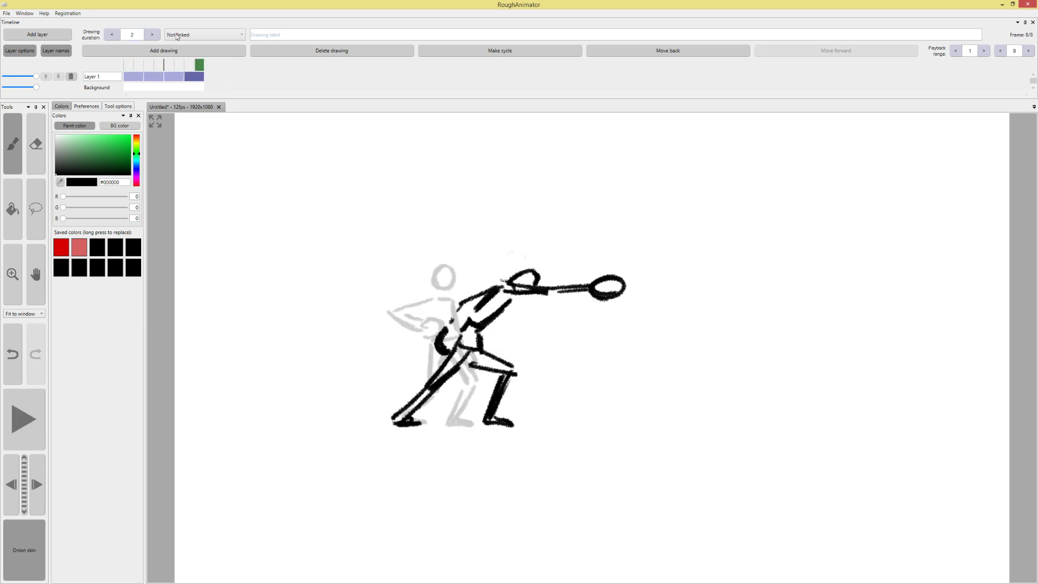
Rework the fist on the punch drawing, and erase the head and redraw it lower around the extended arm
left_click_drag(597, 284, 623, 293)
key("e")
mouse_move(506, 273)
left_mouse_down()
mouse_move(542, 274)
mouse_move(538, 293)
left_mouse_up()
key("b")
key("ctrl+z")
key("ctrl+y")
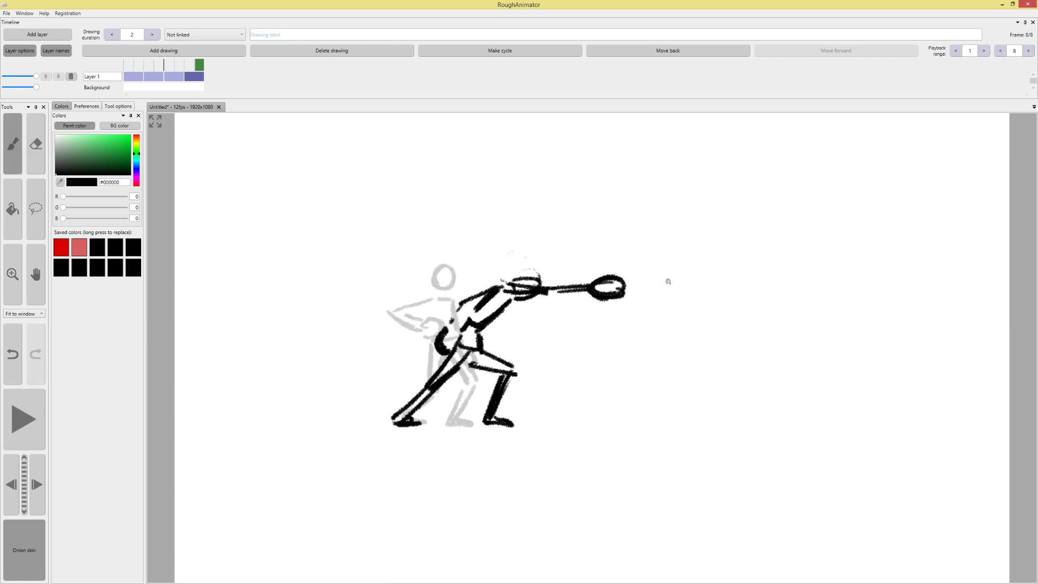
Insert a blank drawing at frame 6 before the punch and sketch a forward-leaning round head, torso and upper back leg
left_click(216, 46)
left_click(220, 60)
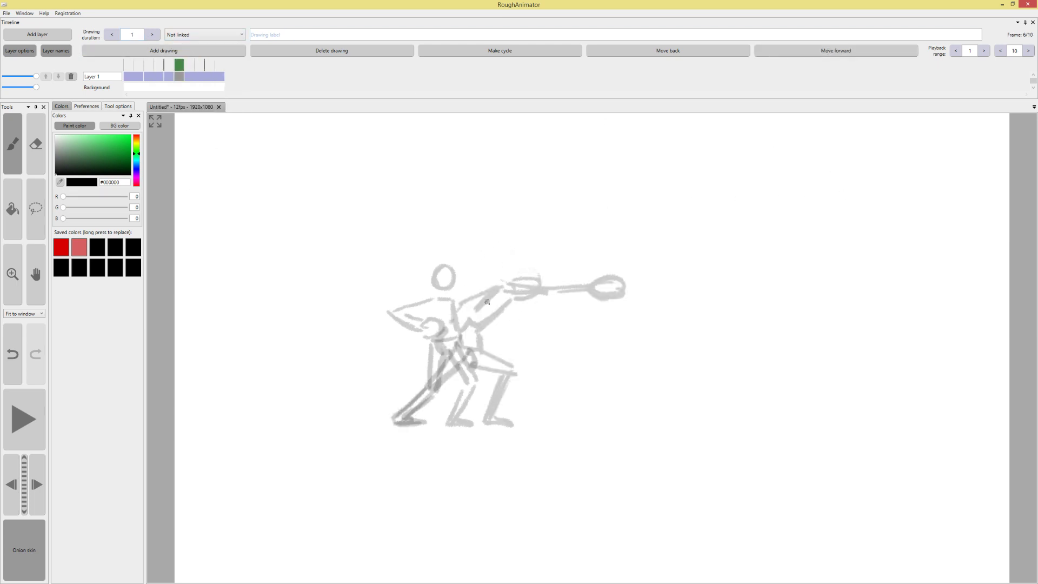
mouse_move(514, 297)
left_mouse_down()
mouse_move(521, 276)
mouse_move(530, 292)
mouse_move(513, 301)
mouse_move(529, 282)
mouse_move(493, 297)
mouse_move(485, 328)
mouse_move(466, 326)
mouse_move(487, 331)
mouse_move(504, 309)
mouse_move(478, 350)
mouse_move(457, 349)
mouse_move(430, 390)
left_mouse_up()
key("ctrl+z")
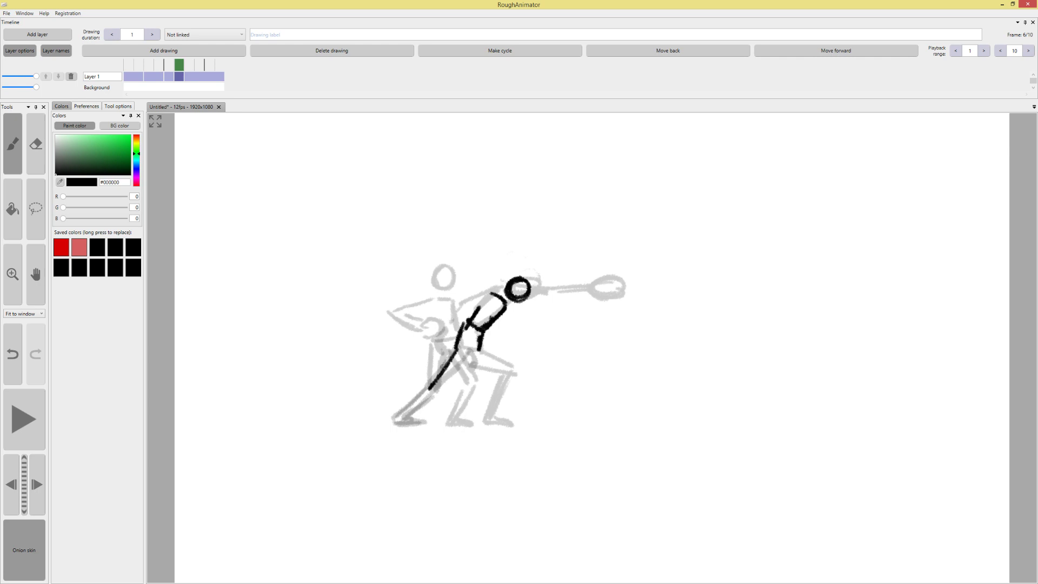
Sketch the rest of the back leg with its foot and the bent front leg on the frame 6 drawing
mouse_move(469, 355)
left_mouse_down()
mouse_move(400, 425)
mouse_move(425, 425)
left_mouse_up()
left_click_drag(427, 393, 396, 420)
mouse_move(479, 354)
left_mouse_down()
mouse_move(502, 377)
mouse_move(496, 425)
left_mouse_up()
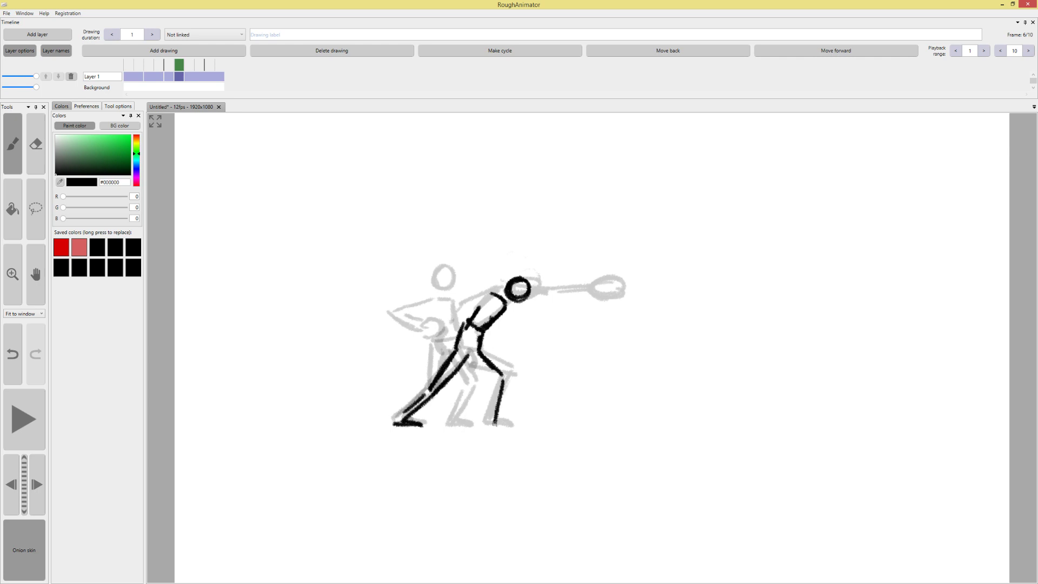
left_click_drag(500, 388, 492, 425)
mouse_move(467, 359)
left_mouse_down()
mouse_move(489, 379)
mouse_move(488, 429)
mouse_move(512, 424)
left_mouse_up()
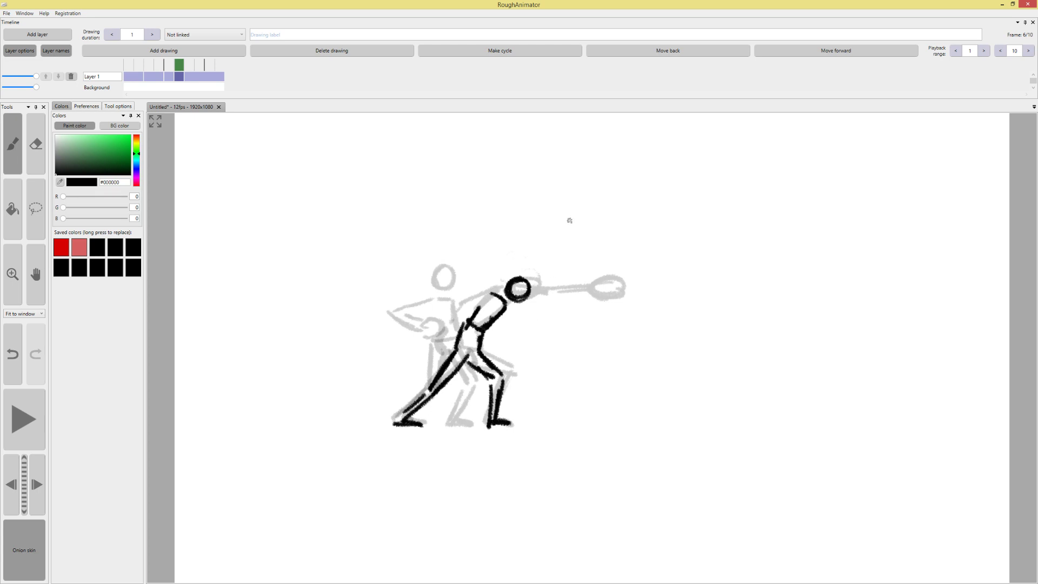
Draw the extended punching arm with a round fist and the back arm behind the torso on the frame 6 drawing
mouse_move(511, 311)
left_mouse_down()
mouse_move(580, 299)
mouse_move(558, 293)
mouse_move(589, 299)
left_mouse_up()
mouse_move(580, 288)
left_mouse_down()
mouse_move(605, 293)
mouse_move(568, 310)
left_mouse_up()
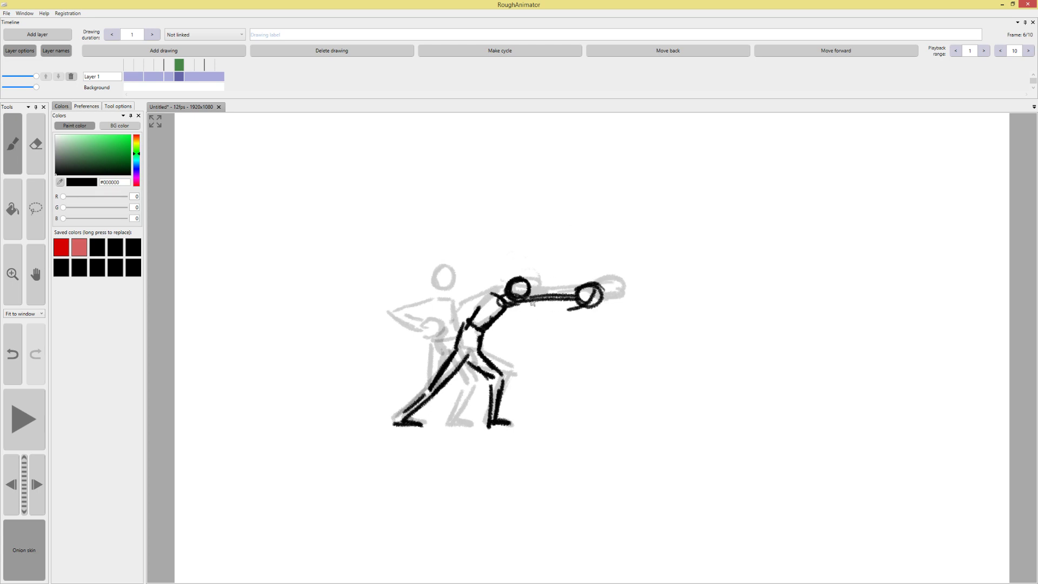
mouse_move(477, 301)
left_mouse_down()
mouse_move(444, 332)
mouse_move(447, 352)
left_mouse_up()
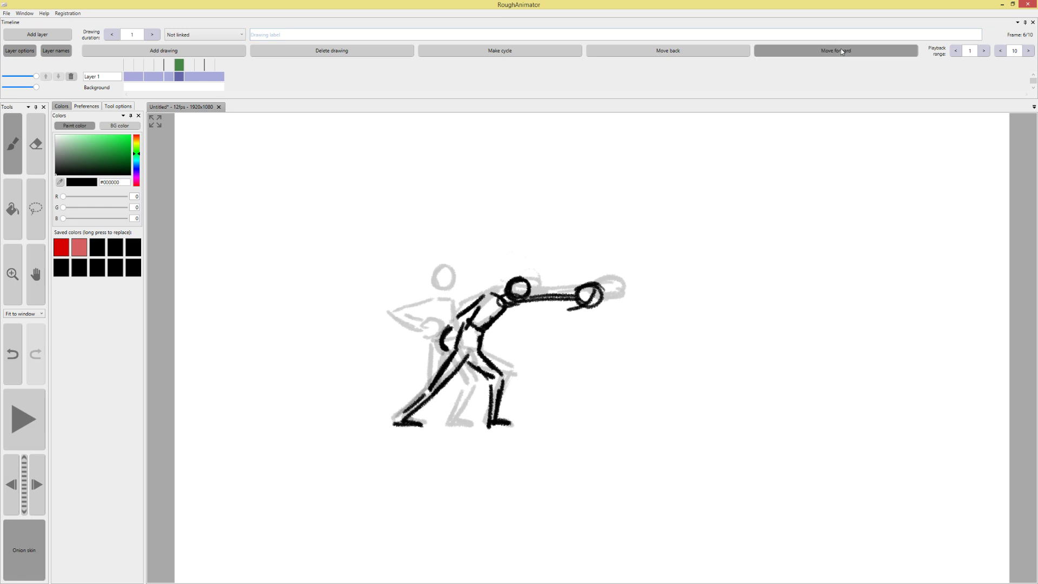
Move the new drawing after the punch drawing and set both drawings' durations to 2 frames
left_click(841, 51)
left_click(152, 34)
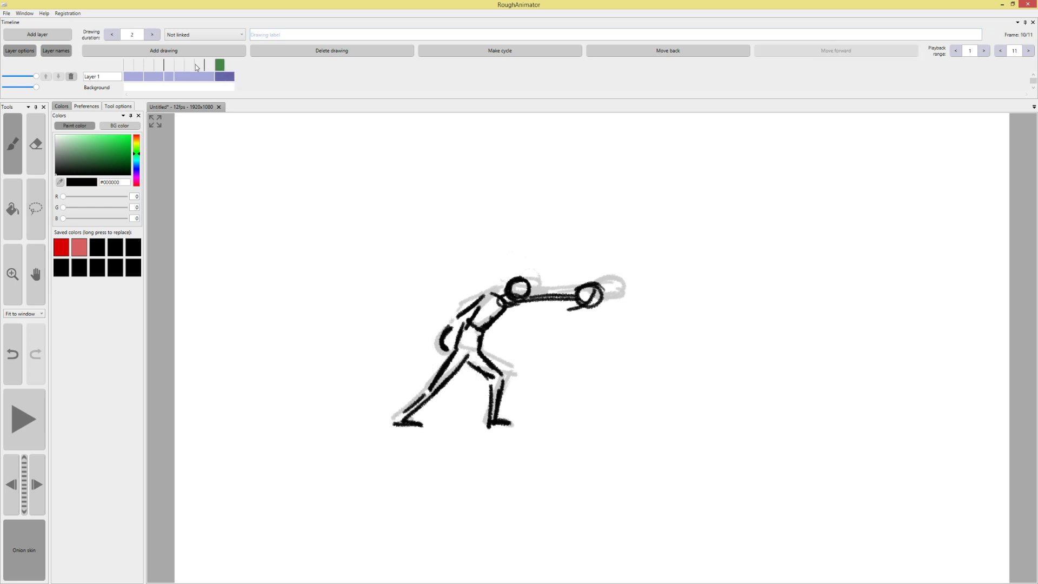
left_click(196, 64)
left_click(113, 34)
left_click(114, 37)
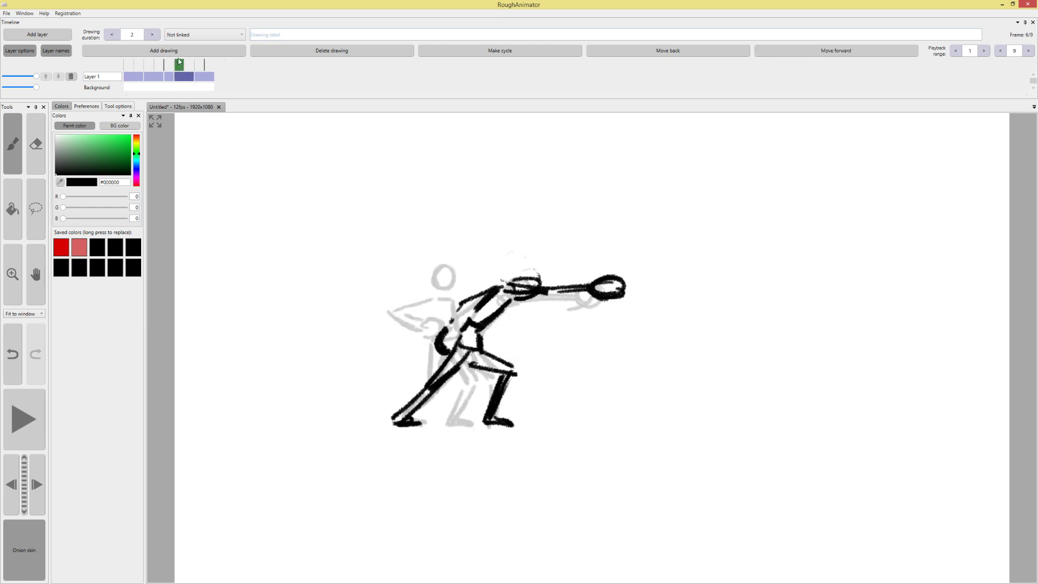
Set the frame 5 wind-up drawing's duration to 2 frames and play back the animation from the start
key("Home")
left_click(168, 65)
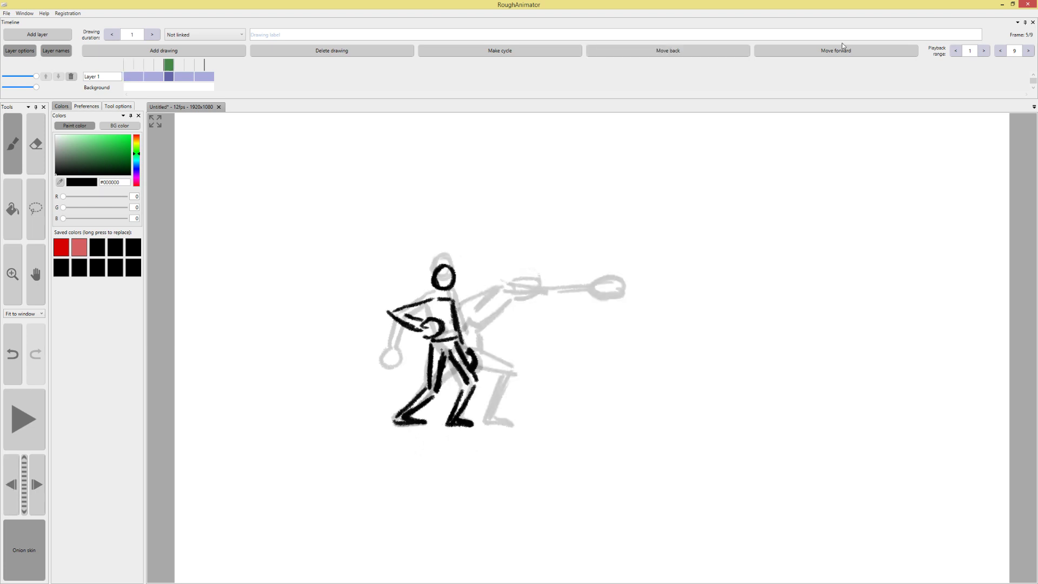
left_click(153, 34)
key("Home")
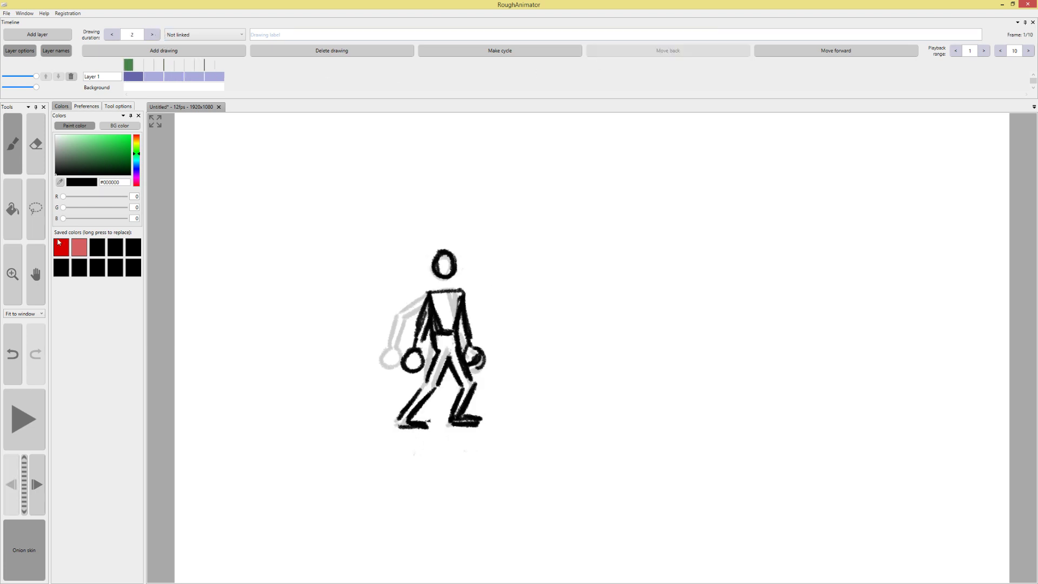
left_click(21, 415)
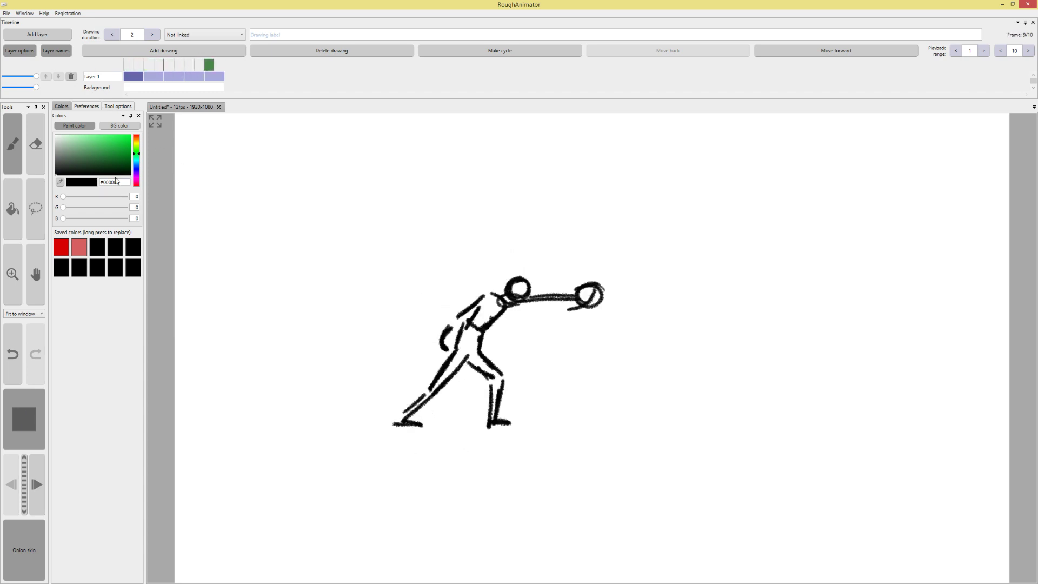
left_click(28, 423)
Write "ANTIC" in red beside the raised arm on the frame 3 drawing
left_click(62, 250)
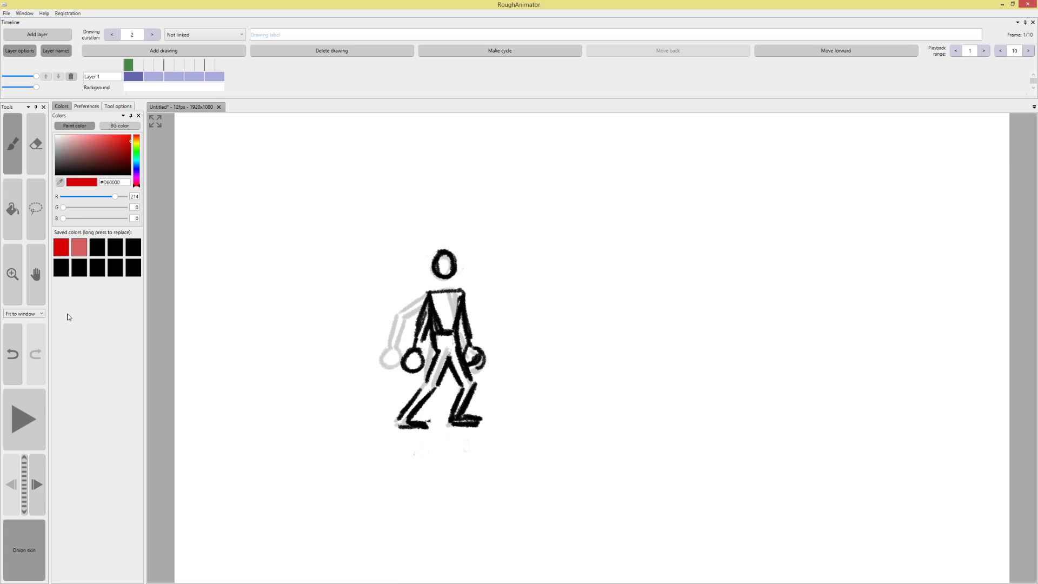
key("Right")
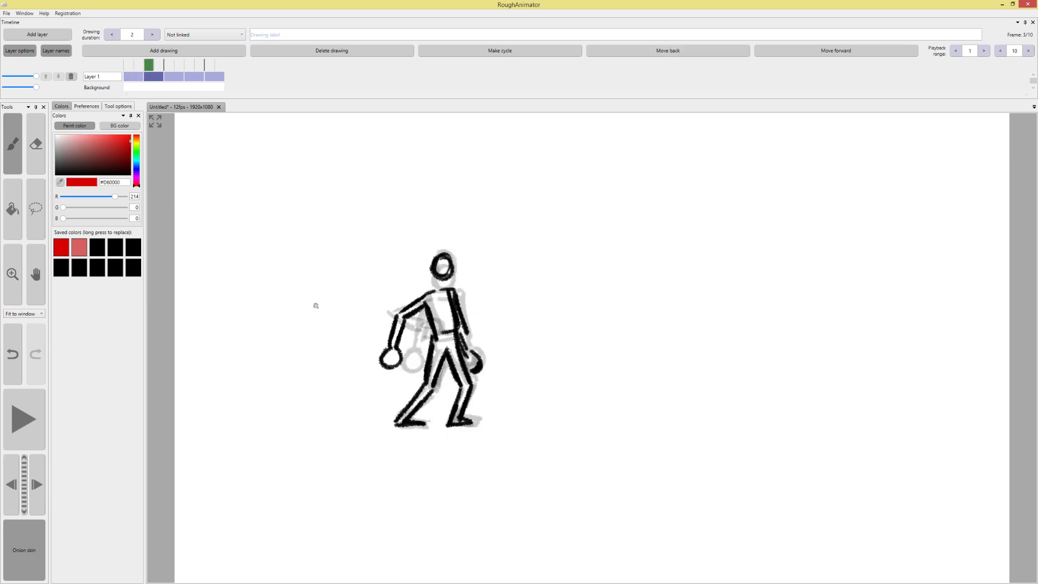
mouse_move(325, 312)
left_mouse_down()
mouse_move(327, 334)
mouse_move(360, 292)
mouse_move(363, 303)
mouse_move(390, 302)
left_mouse_up()
left_click(355, 279)
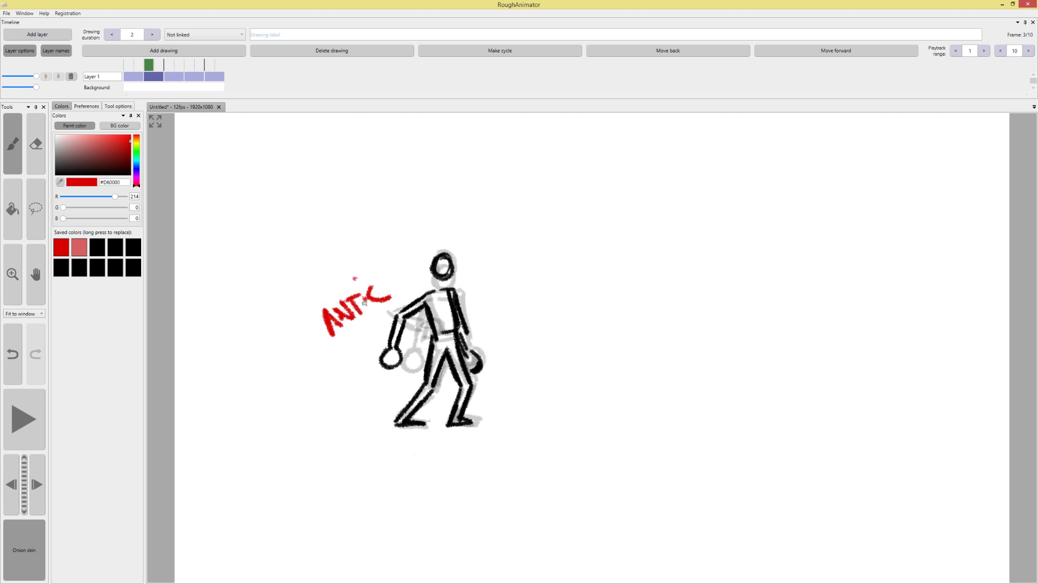
Draw red direction arrows: downward on the frame 5 wind-up, rightward above the punch, and leftward above the last drawing
left_click(174, 67)
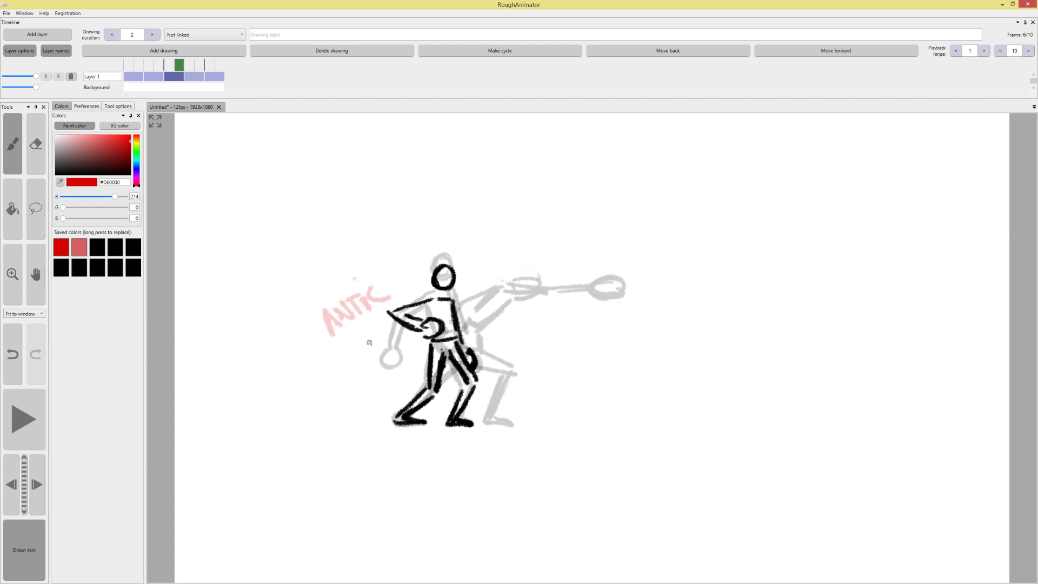
left_click_drag(502, 307, 503, 368)
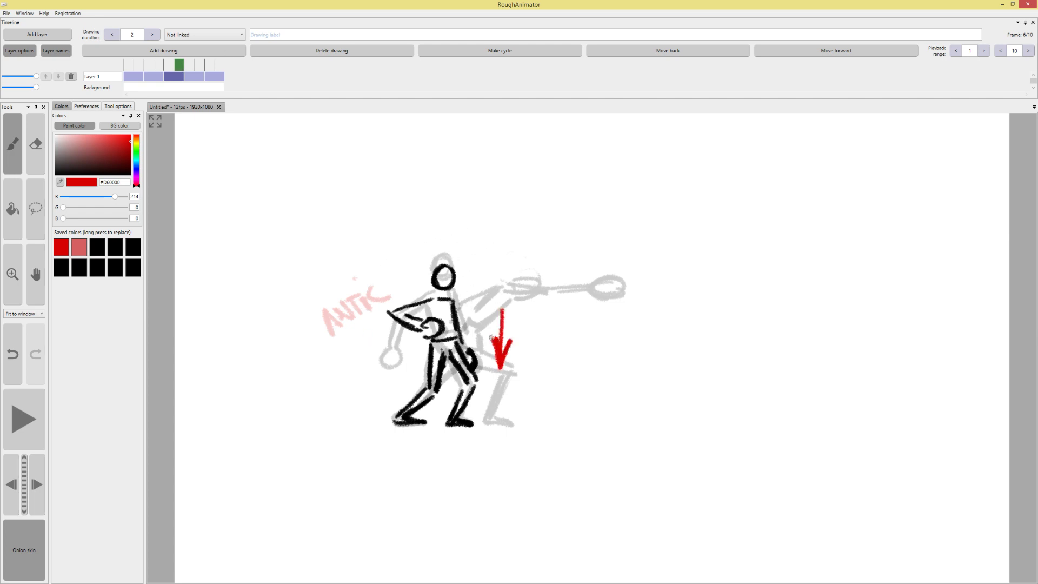
left_click(194, 68)
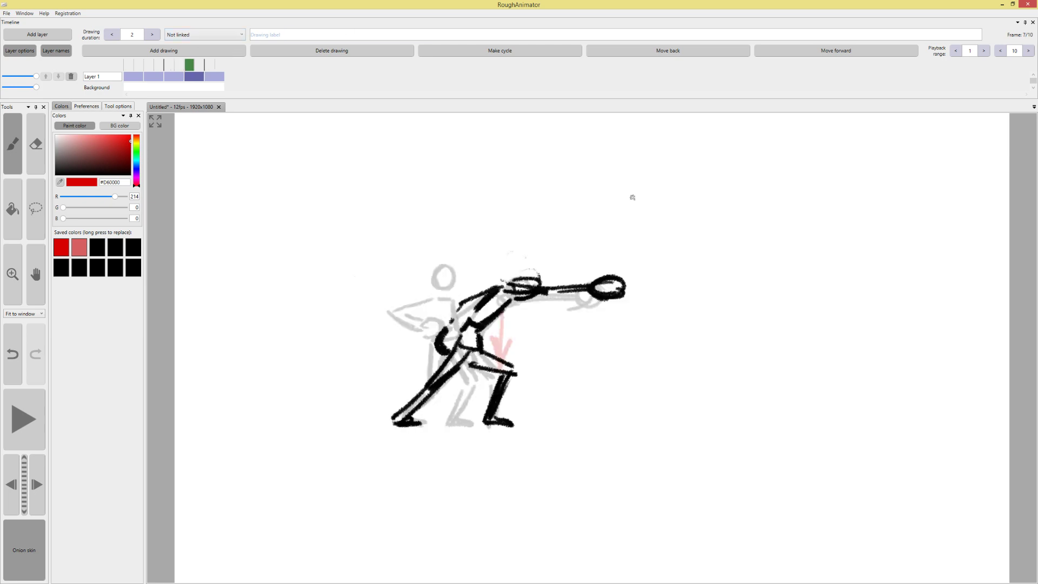
left_click_drag(521, 247, 607, 249)
left_click(210, 68)
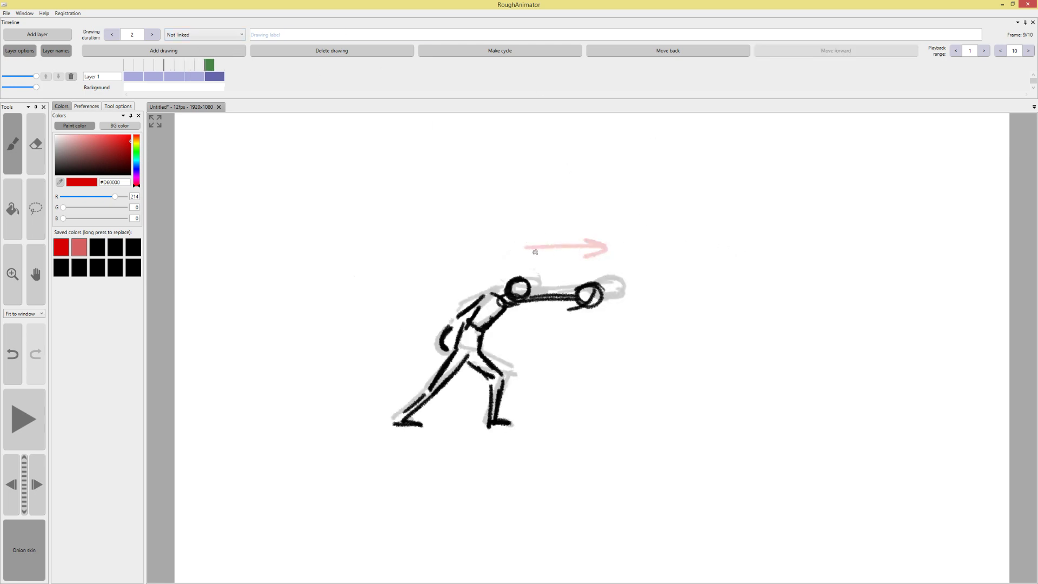
mouse_move(589, 248)
left_mouse_down()
mouse_move(557, 249)
mouse_move(575, 257)
left_mouse_up()
Play back the annotated punch animation from the first frame
left_click(133, 65)
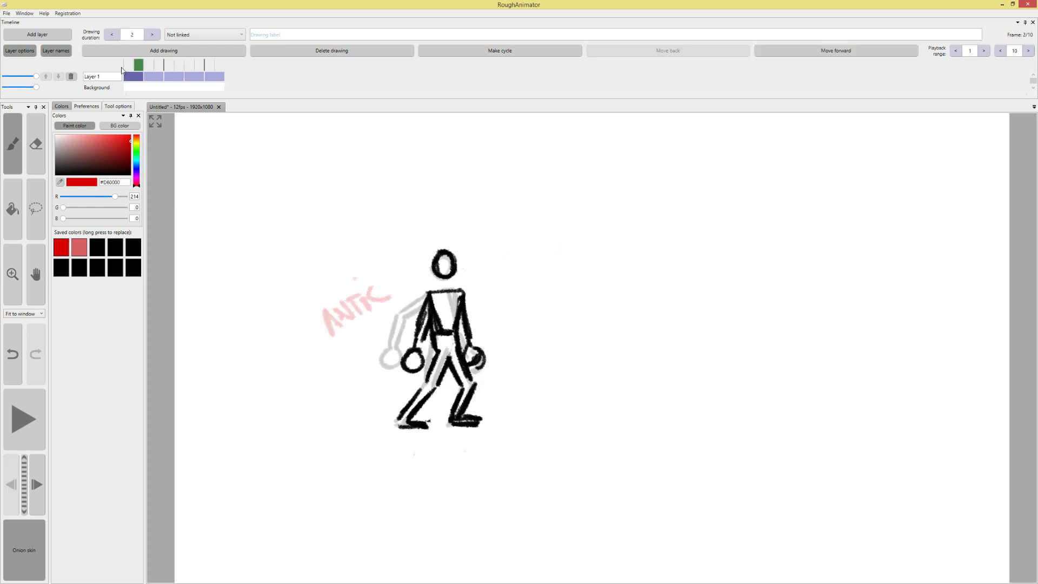
left_click(28, 420)
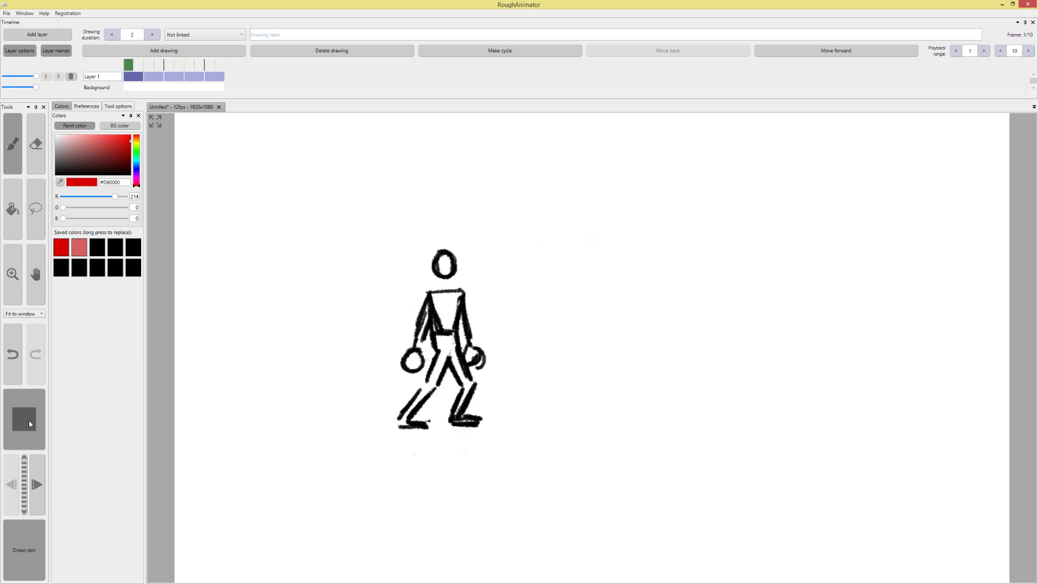
left_click(24, 423)
Add a blank drawing after the last one and switch the paint color to black (#000000)
left_click(216, 65)
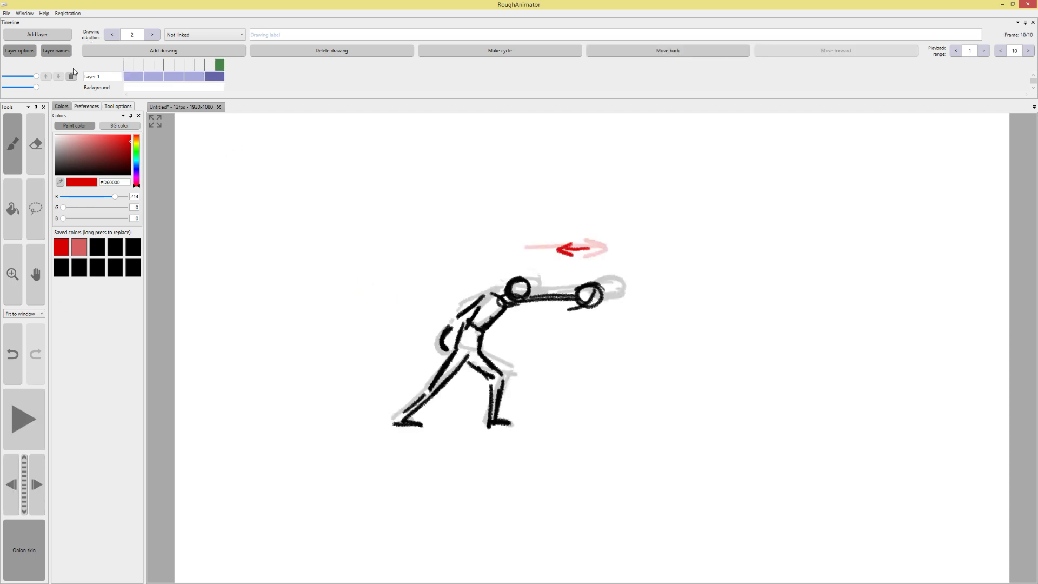
left_click(171, 52)
left_click(162, 63)
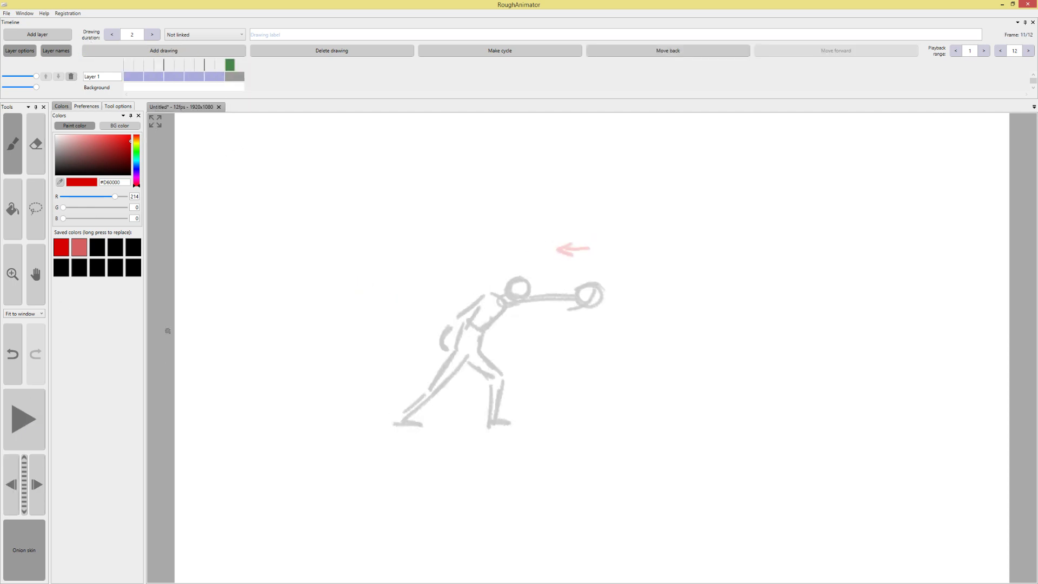
left_click_drag(92, 161, 39, 197)
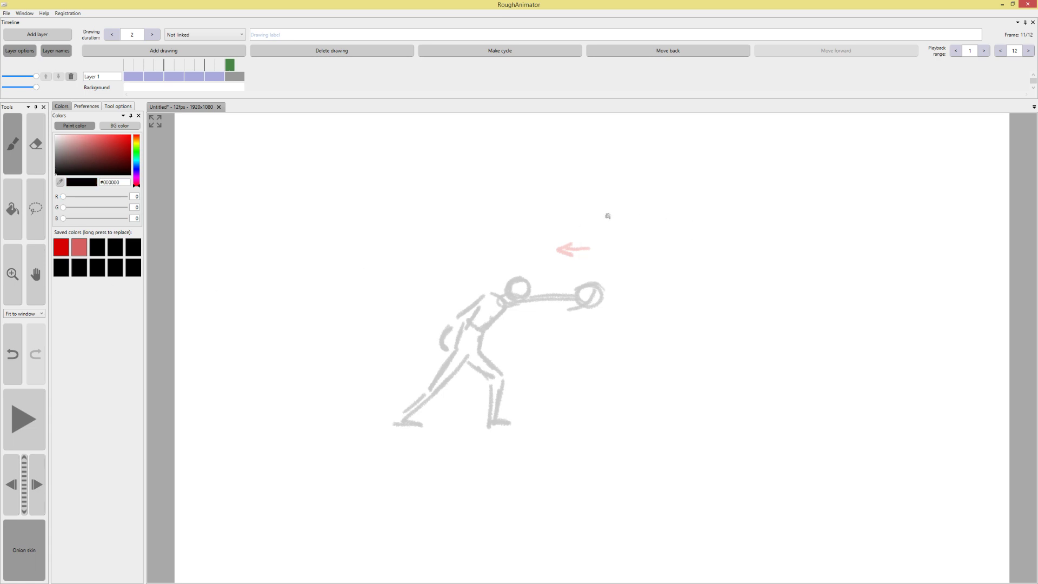
left_click(134, 69)
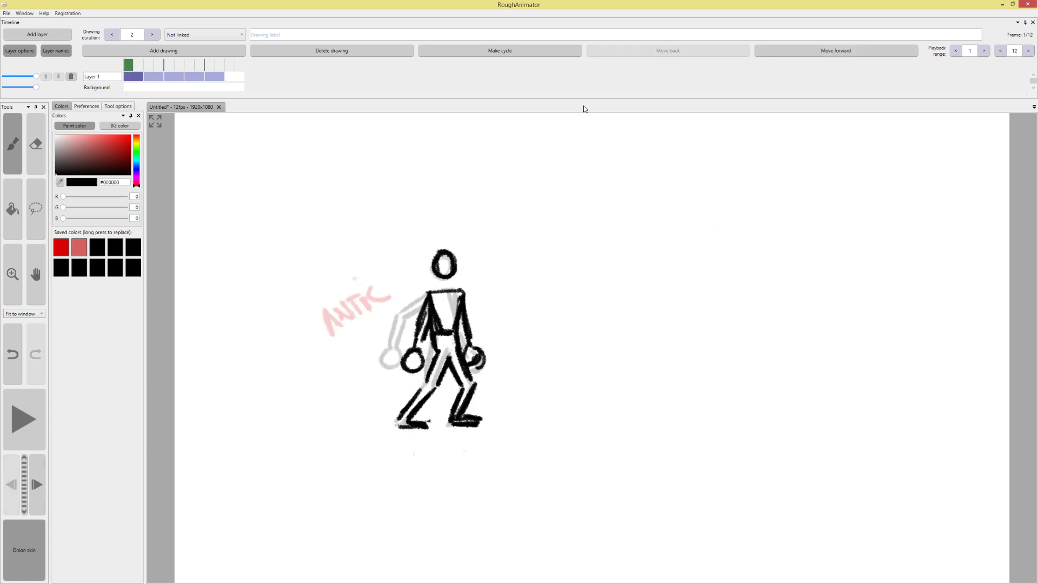
left_click(229, 65)
left_click_drag(454, 298, 455, 299)
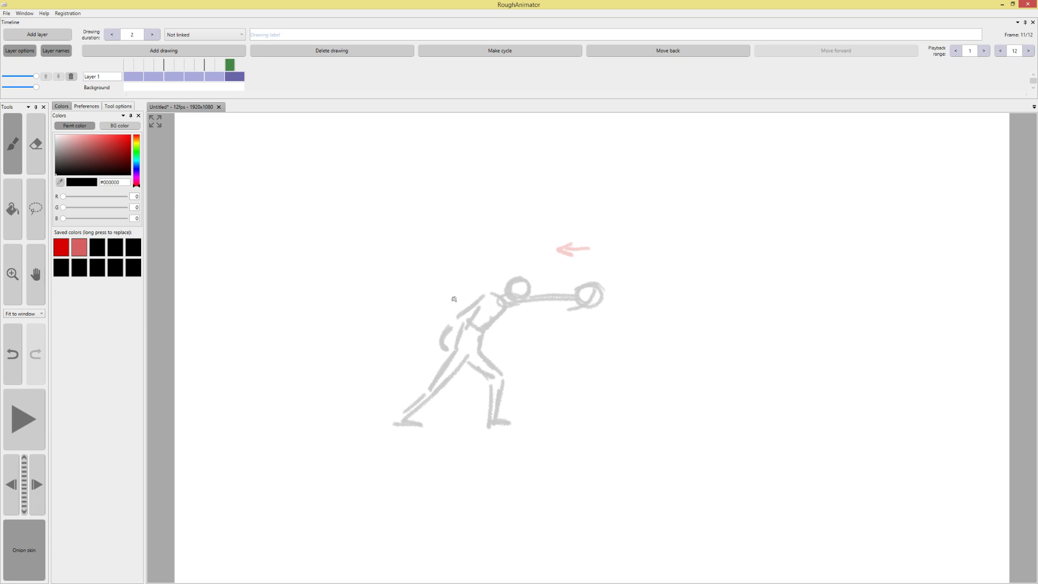
Copy the standing figure from the first drawing with the lasso and paste it into the final drawing at frame 11
left_click(130, 67)
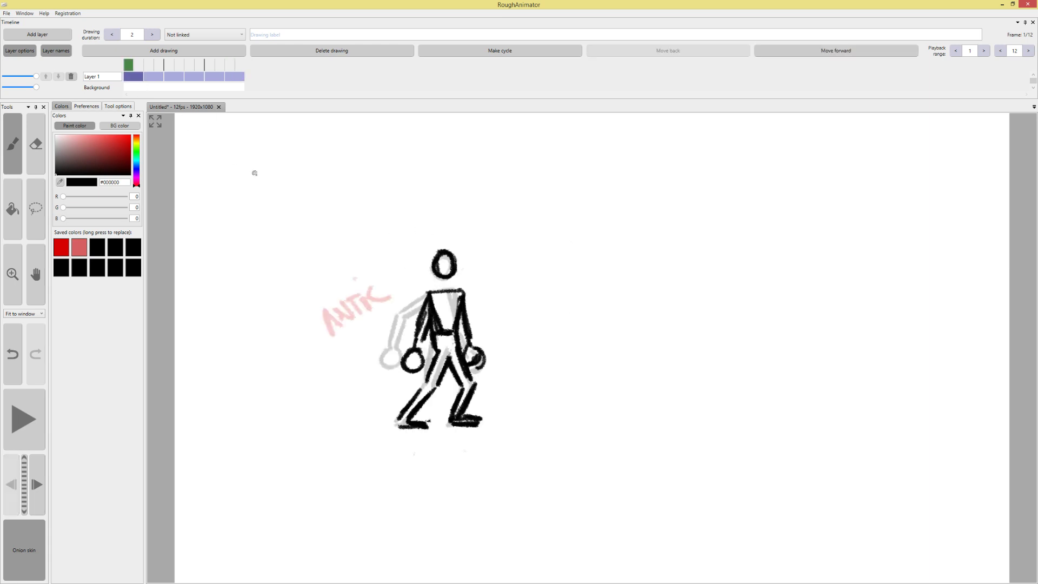
left_click(35, 219)
mouse_move(349, 438)
left_mouse_down()
mouse_move(535, 223)
mouse_move(328, 227)
left_mouse_up()
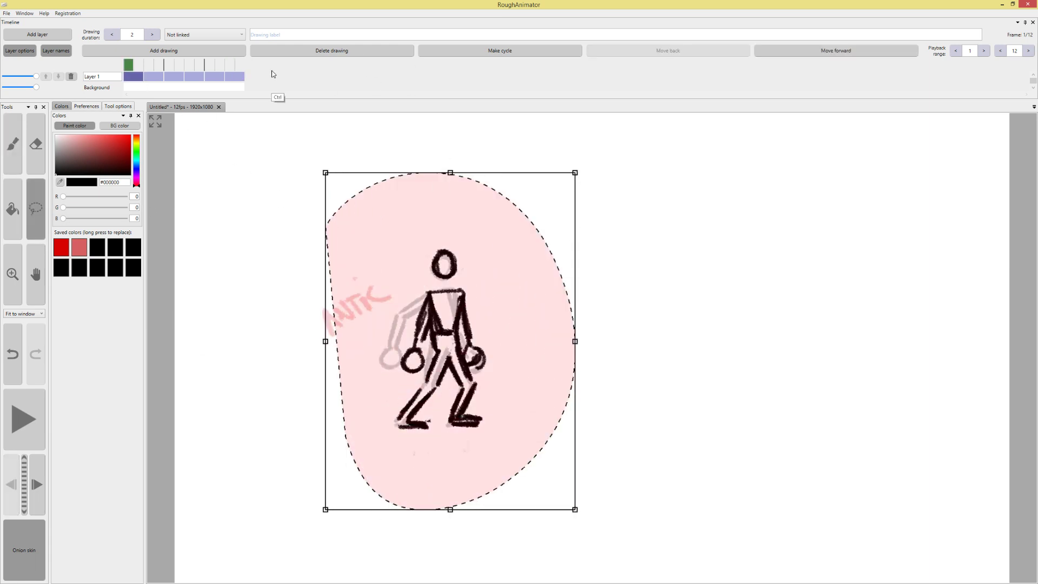
left_click(234, 66)
key("ctrl+v")
left_click(626, 357)
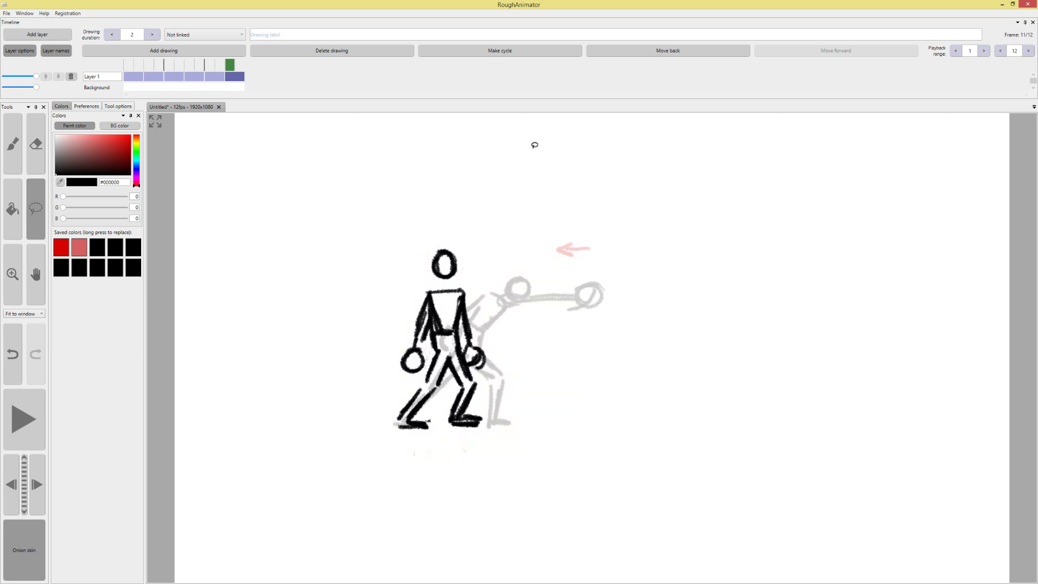
Flip between the last two poses to compare them, and insert a blank drawing between them
left_click(219, 66)
left_click(231, 66)
left_click(219, 65)
left_click(231, 66)
left_click(219, 64)
left_click(175, 48)
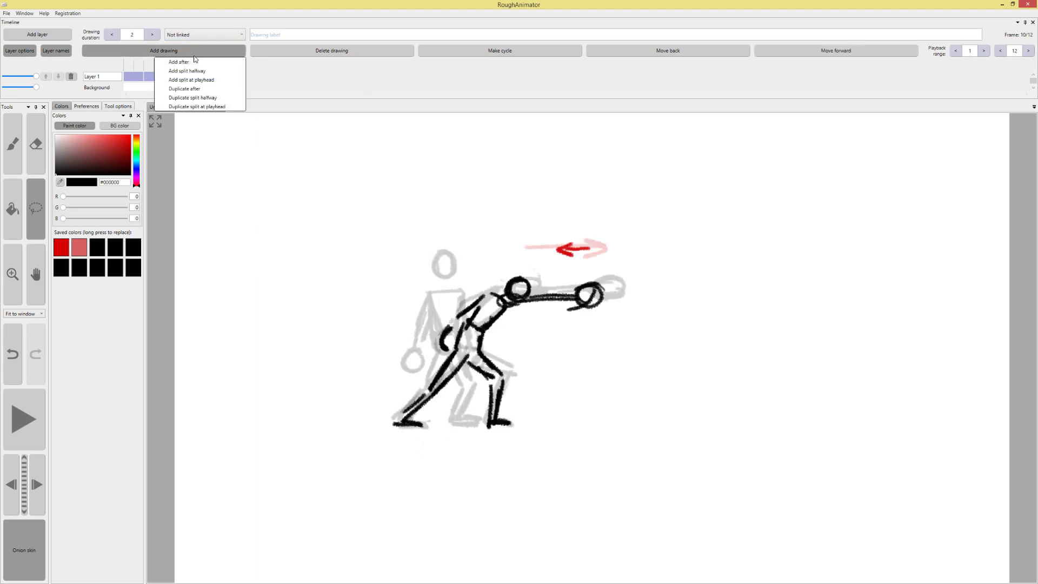
left_click(204, 62)
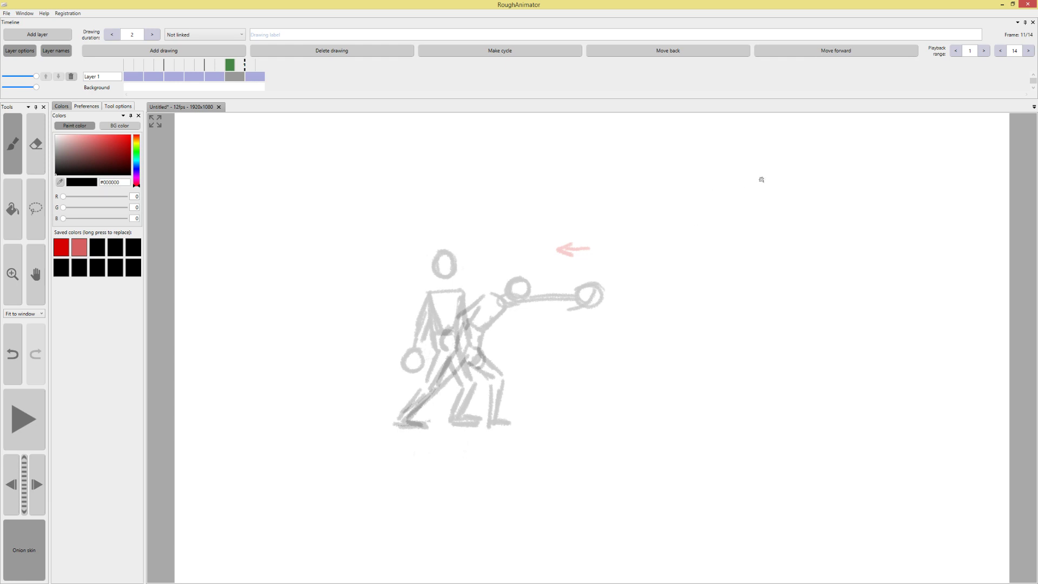
Sketch an example of a bent arm with its fist raised and lowered, marking the fist centers and a curved path, beside the figure
mouse_move(713, 214)
left_mouse_down()
mouse_move(766, 214)
mouse_move(739, 225)
mouse_move(803, 180)
left_mouse_up()
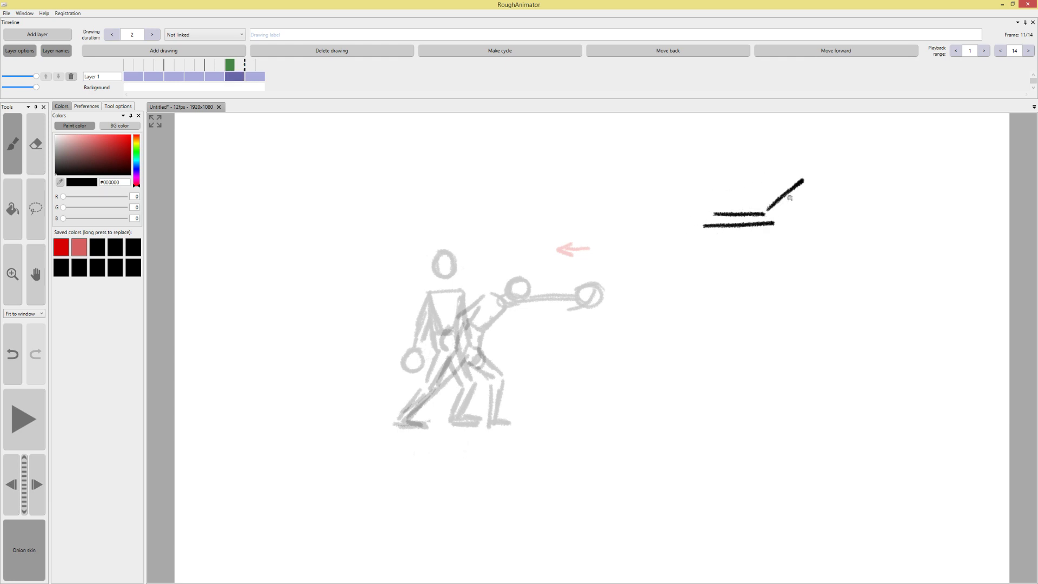
mouse_move(773, 222)
left_mouse_down()
mouse_move(834, 145)
mouse_move(803, 159)
mouse_move(811, 142)
left_mouse_up()
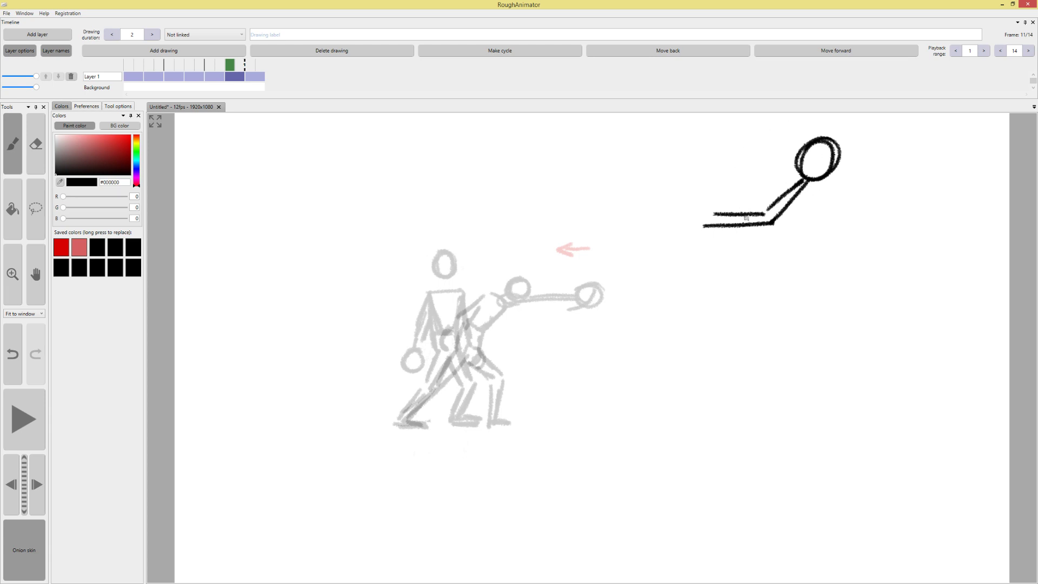
mouse_move(716, 295)
left_mouse_down()
mouse_move(778, 311)
mouse_move(749, 246)
mouse_move(719, 234)
mouse_move(757, 238)
mouse_move(760, 301)
left_mouse_up()
key("ctrl+z")
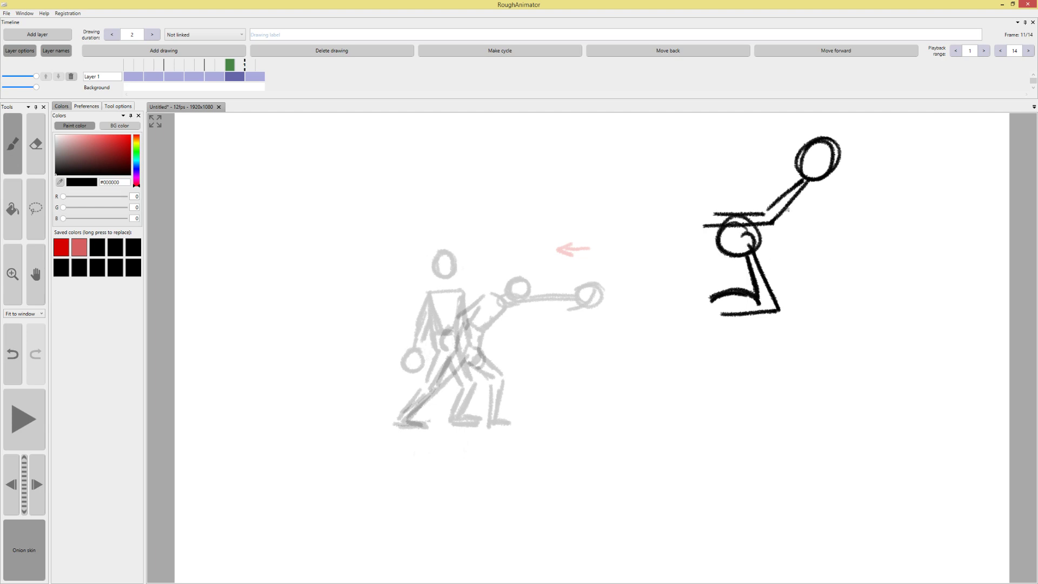
left_click_drag(737, 241, 739, 238)
mouse_move(816, 156)
left_mouse_down()
mouse_move(852, 198)
mouse_move(848, 261)
left_mouse_up()
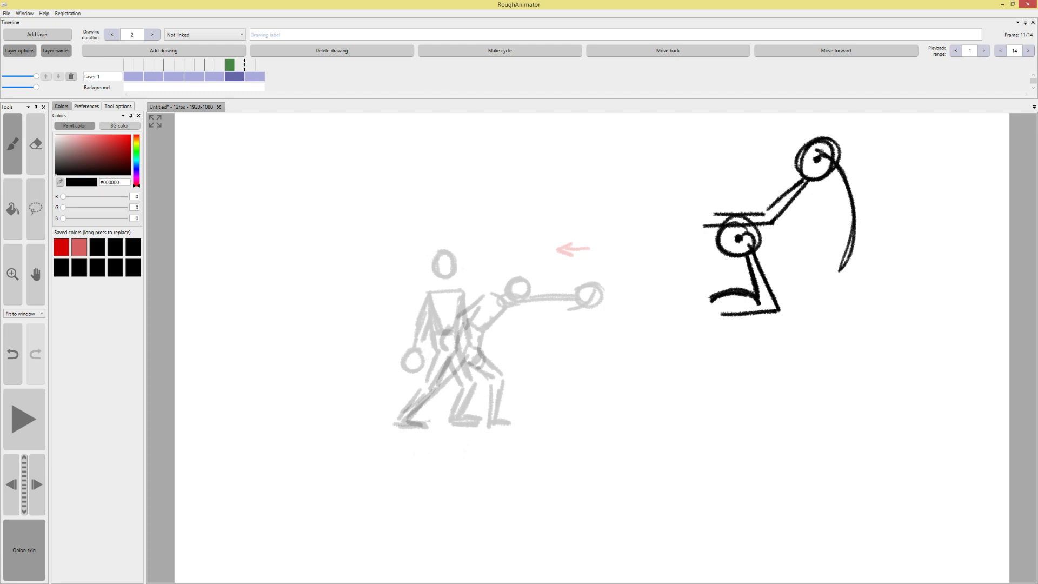
Undo all strokes of the arm example beside the figure
key("ctrl+z")
key("ctrl+z")
key("ctrl+z")
key("ctrl+z")
key("ctrl+z")
key("ctrl+z")
key("ctrl+z")
key("ctrl+z")
key("ctrl+z")
key("ctrl+z")
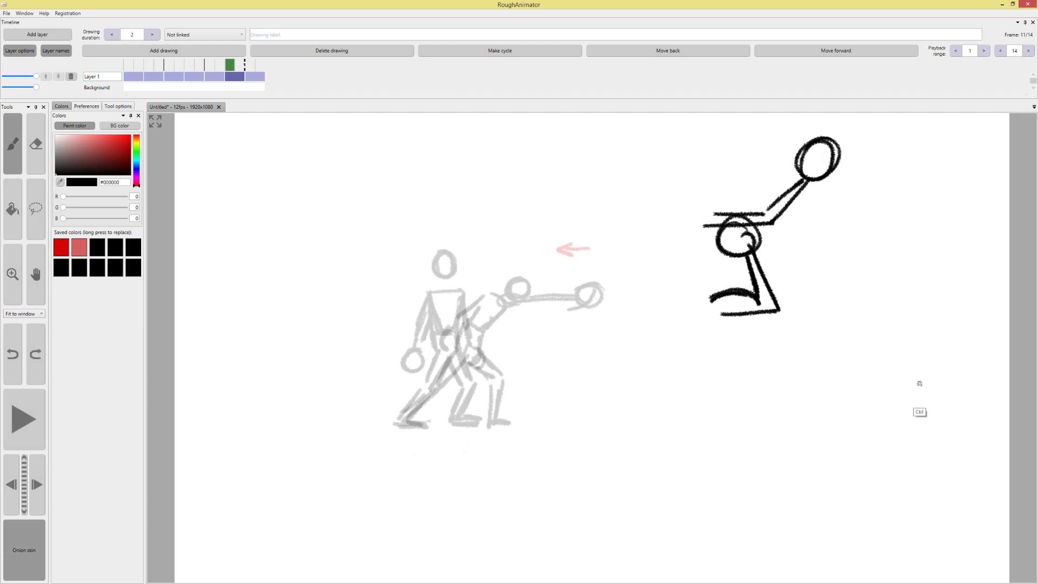
key("ctrl+z")
key("ctrl+z")
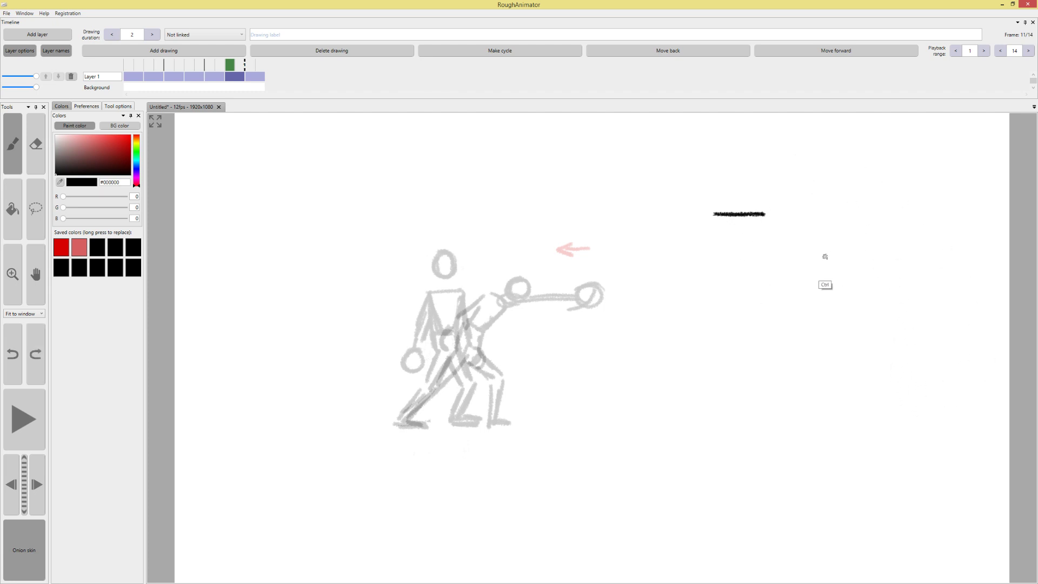
Sketch an example of angled limb lines beside the figure, adding shorter inner lines, marking dots and an oval at the lower end
mouse_move(743, 293)
left_mouse_down()
mouse_move(771, 205)
mouse_move(790, 289)
left_mouse_up()
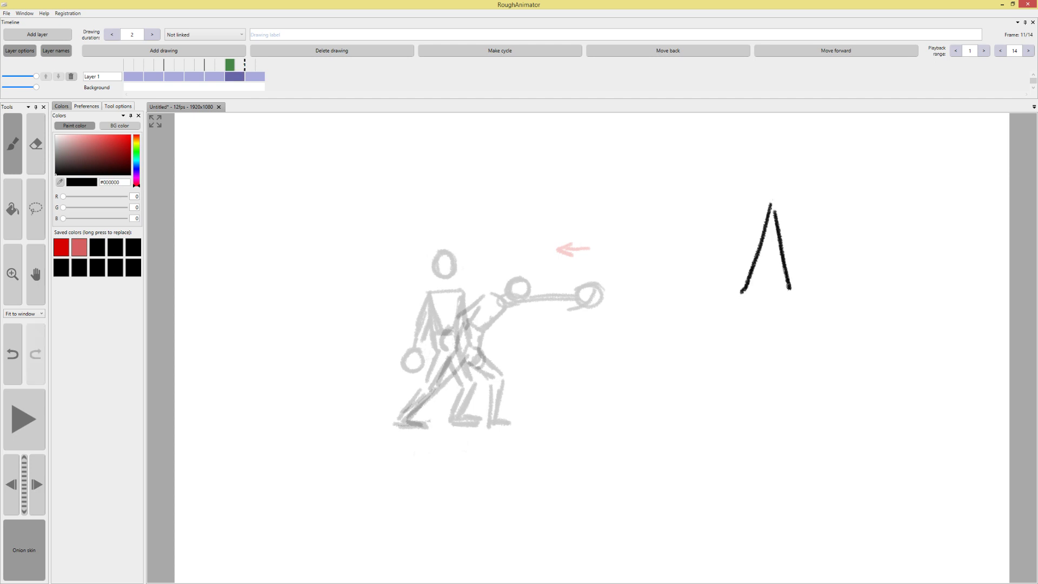
mouse_move(773, 230)
left_mouse_down()
mouse_move(748, 298)
mouse_move(786, 290)
mouse_move(743, 308)
left_mouse_up()
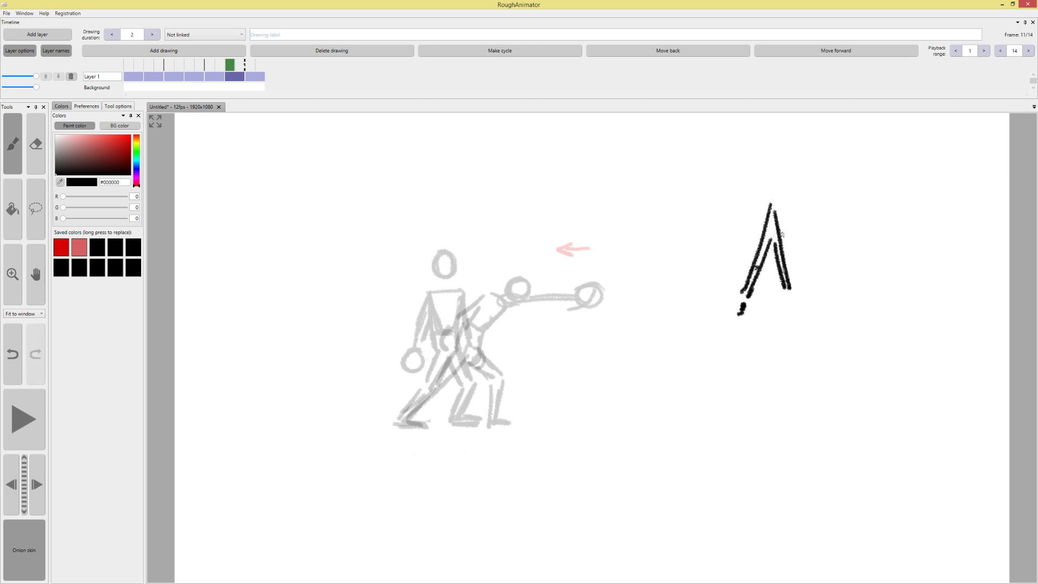
mouse_move(747, 297)
left_mouse_down()
mouse_move(728, 334)
mouse_move(727, 300)
left_mouse_up()
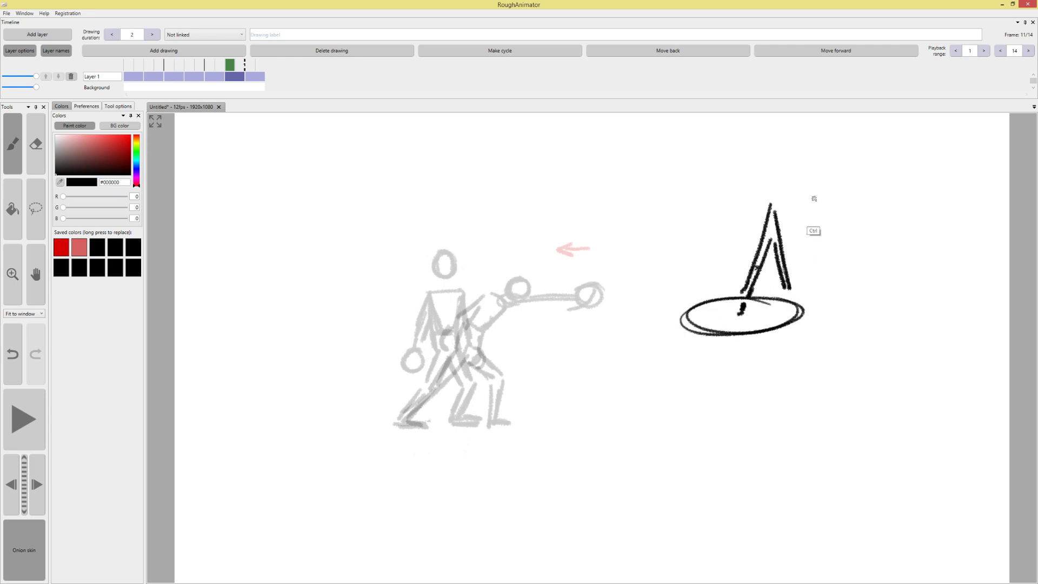
key("ctrl+z")
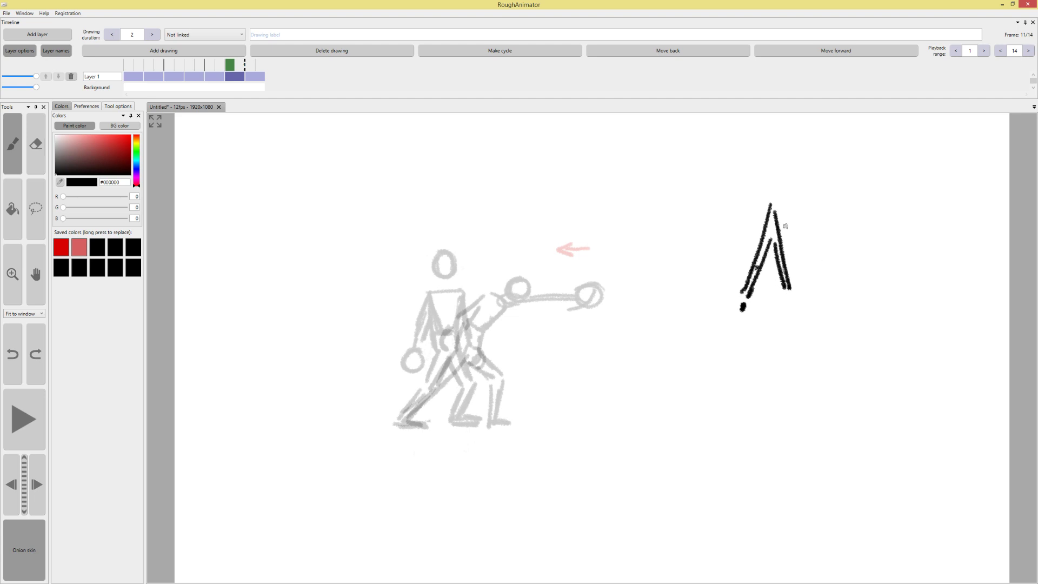
left_click(774, 230)
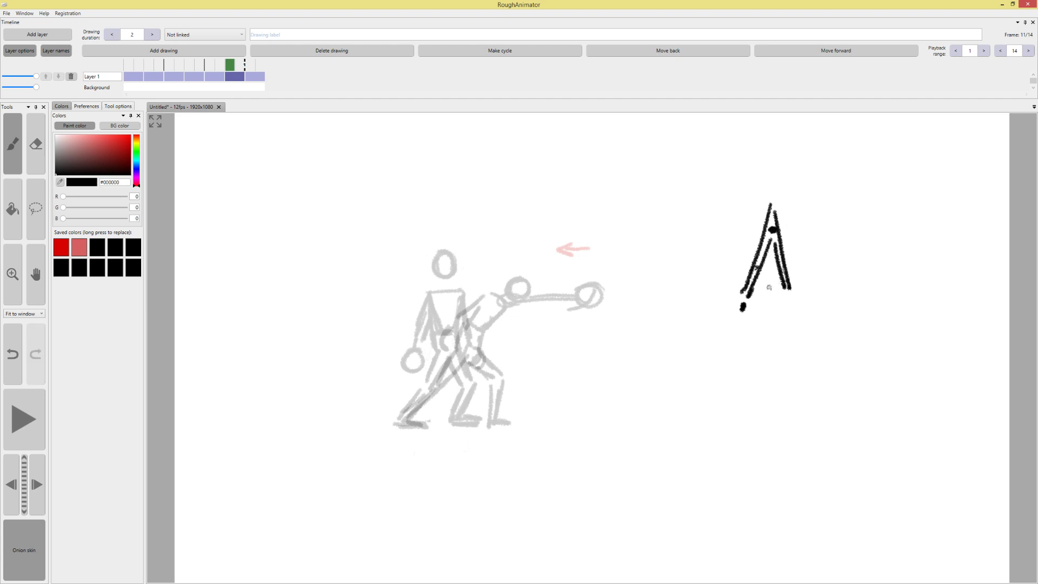
Undo all strokes of the angled-line example beside the figure
key("ctrl+z")
key("ctrl+z")
key("ctrl+z")
key("ctrl+z")
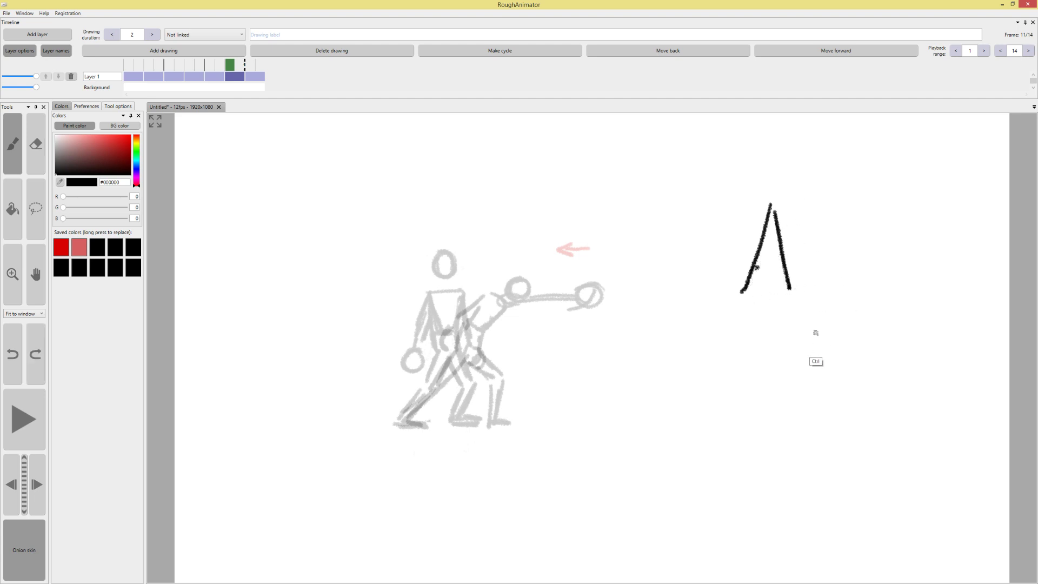
key("ctrl+z")
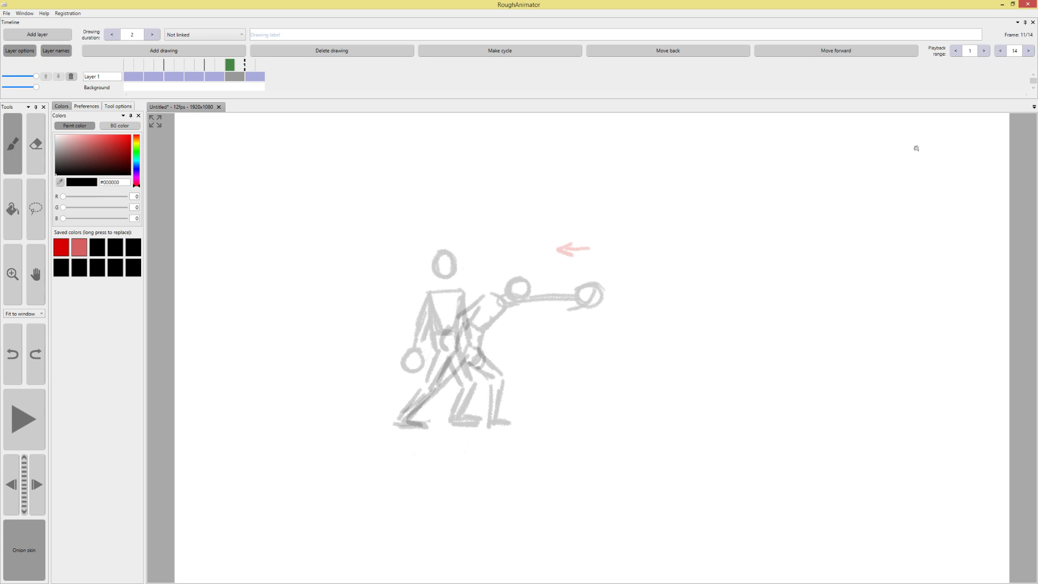
Sketch two large smooth arcs across the canvas as motion-path examples, undoing each one
mouse_move(547, 452)
left_mouse_down()
mouse_move(890, 117)
mouse_move(892, 278)
left_mouse_up()
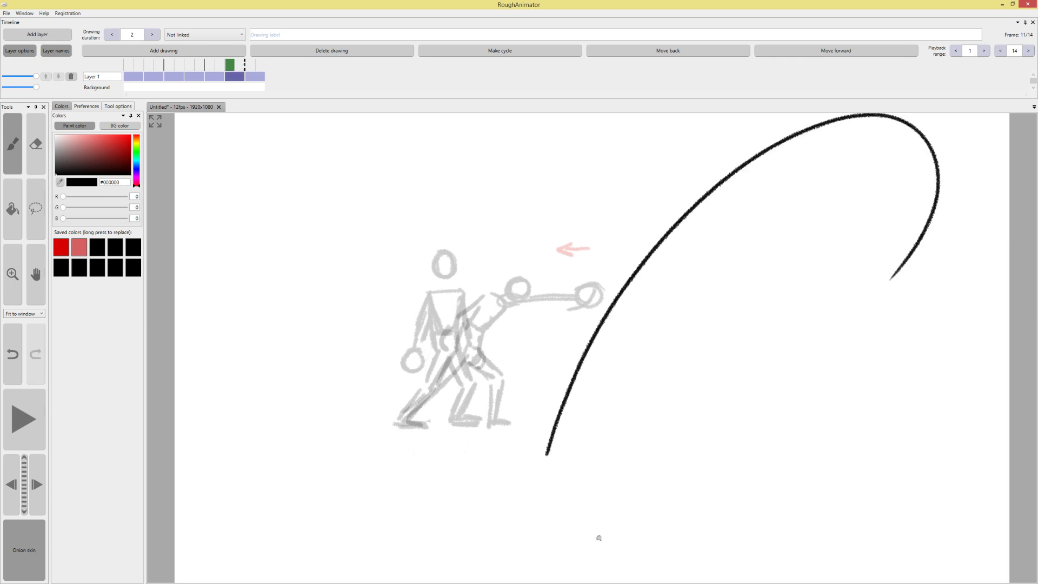
key("ctrl+z")
left_click_drag(488, 485, 578, 334)
mouse_move(625, 280)
left_mouse_down()
mouse_move(914, 273)
mouse_move(854, 394)
left_mouse_up()
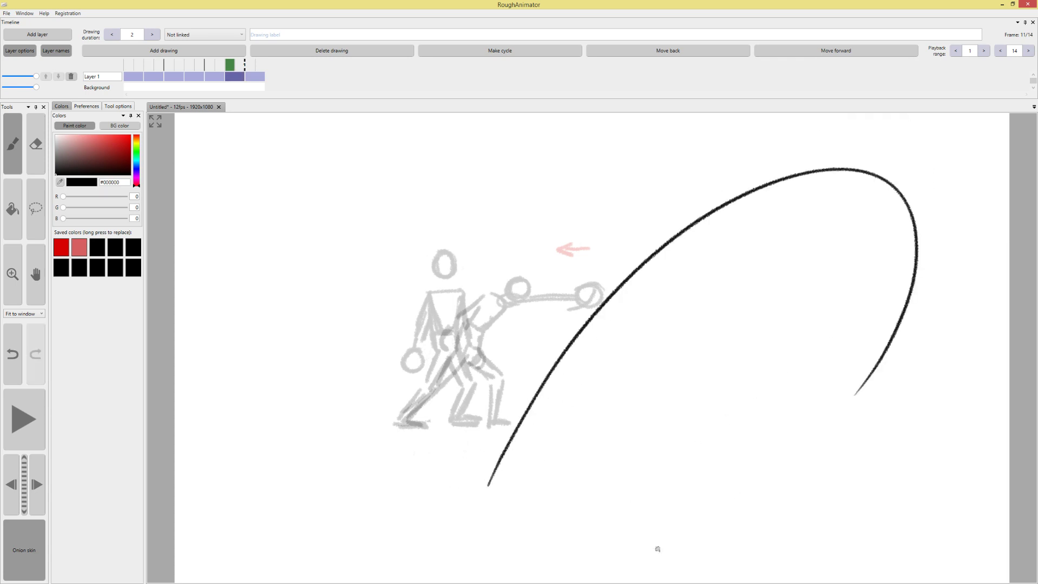
key("ctrl+z")
Sketch an uneven, wavy motion path and another path as contrasting examples, undoing each one
mouse_move(529, 505)
left_mouse_down()
mouse_move(621, 144)
mouse_move(813, 104)
mouse_move(932, 280)
mouse_move(952, 354)
left_mouse_up()
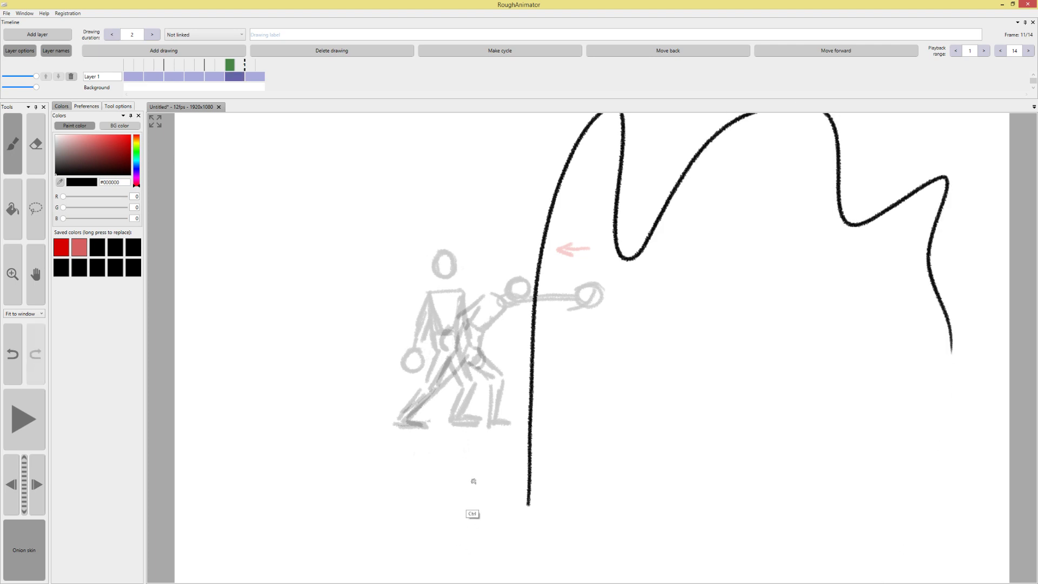
key("ctrl+z")
mouse_move(488, 520)
left_mouse_down()
mouse_move(665, 141)
mouse_move(746, 132)
mouse_move(899, 224)
mouse_move(932, 227)
left_mouse_up()
key("ctrl+z")
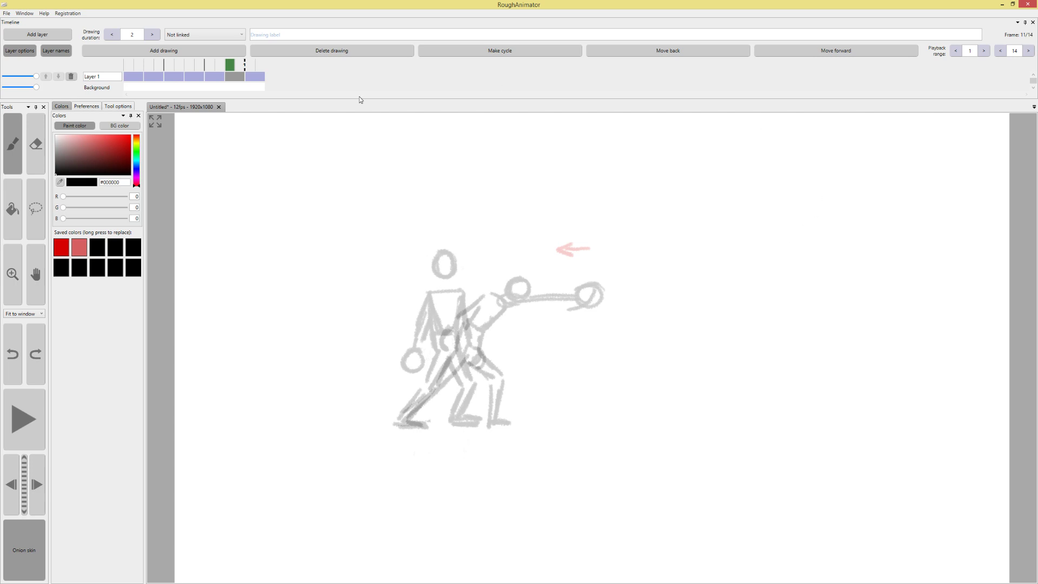
Try out curved guide paths from the extended fist to the lowered fist and between the two heads, undoing each attempt
mouse_move(590, 295)
left_mouse_down()
mouse_move(549, 337)
mouse_move(489, 350)
mouse_move(448, 342)
left_mouse_up()
key("ctrl+z")
mouse_move(585, 306)
left_mouse_down()
mouse_move(485, 358)
mouse_move(420, 353)
left_mouse_up()
key("ctrl+z")
mouse_move(514, 289)
left_mouse_down()
mouse_move(477, 247)
mouse_move(439, 264)
mouse_move(471, 258)
mouse_move(508, 303)
mouse_move(482, 264)
mouse_move(445, 266)
mouse_move(479, 275)
left_mouse_up()
key("ctrl+z")
key("ctrl+z")
key("ctrl+z")
Draw the in-between figure's head as a circle between the two onion-skinned heads, redoing it slightly lower along the arc
mouse_move(480, 274)
left_mouse_down()
mouse_move(493, 259)
mouse_move(483, 251)
left_mouse_up()
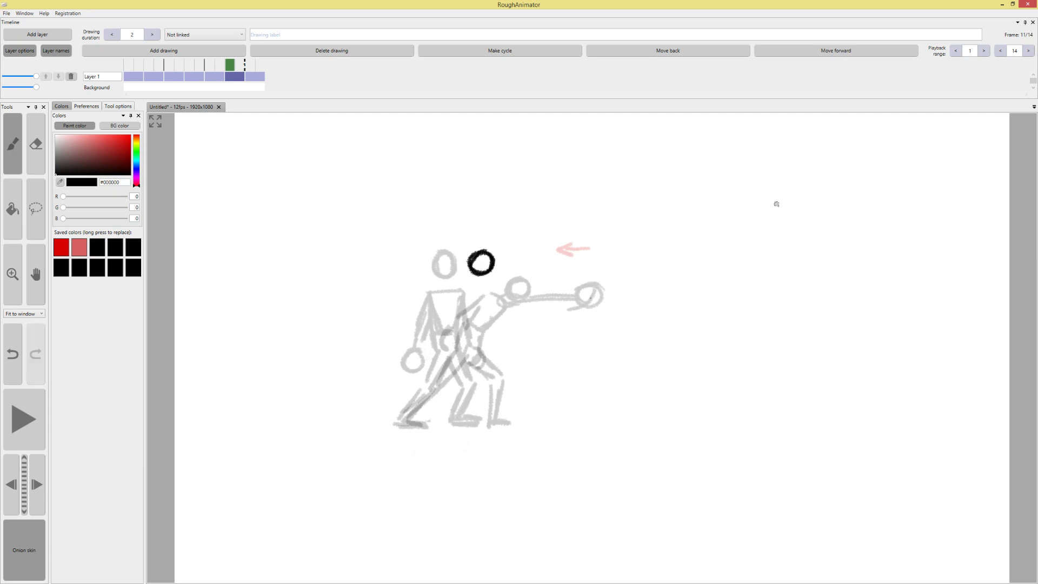
key("ctrl+z")
mouse_move(472, 291)
left_mouse_down()
mouse_move(551, 286)
mouse_move(517, 288)
mouse_move(465, 241)
mouse_move(572, 223)
mouse_move(532, 303)
mouse_move(537, 238)
mouse_move(534, 256)
mouse_move(479, 268)
mouse_move(487, 279)
mouse_move(489, 255)
left_mouse_up()
key("ctrl+z")
key("ctrl+z")
key("ctrl+z")
Draw the in-between figure's shoulders, leaning torso and hips between the two onion-skinned bodies
left_click_drag(460, 287, 489, 295)
left_click_drag(477, 315, 474, 332)
left_click_drag(488, 295, 475, 329)
mouse_move(461, 299)
left_mouse_down()
mouse_move(456, 316)
mouse_move(474, 330)
mouse_move(442, 367)
left_mouse_up()
mouse_move(454, 328)
left_mouse_down()
mouse_move(446, 354)
mouse_move(465, 347)
left_mouse_up()
Draw the in-between figure's legs, with the rear leg stretched back and the front leg bent, both feet planted
mouse_move(465, 347)
left_mouse_down()
mouse_move(473, 331)
mouse_move(436, 393)
mouse_move(427, 388)
mouse_move(398, 424)
left_mouse_up()
mouse_move(440, 390)
left_mouse_down()
mouse_move(403, 424)
mouse_move(427, 425)
mouse_move(400, 423)
left_mouse_up()
mouse_move(466, 343)
left_mouse_down()
mouse_move(490, 378)
mouse_move(471, 370)
mouse_move(488, 386)
mouse_move(483, 411)
mouse_move(501, 428)
left_mouse_up()
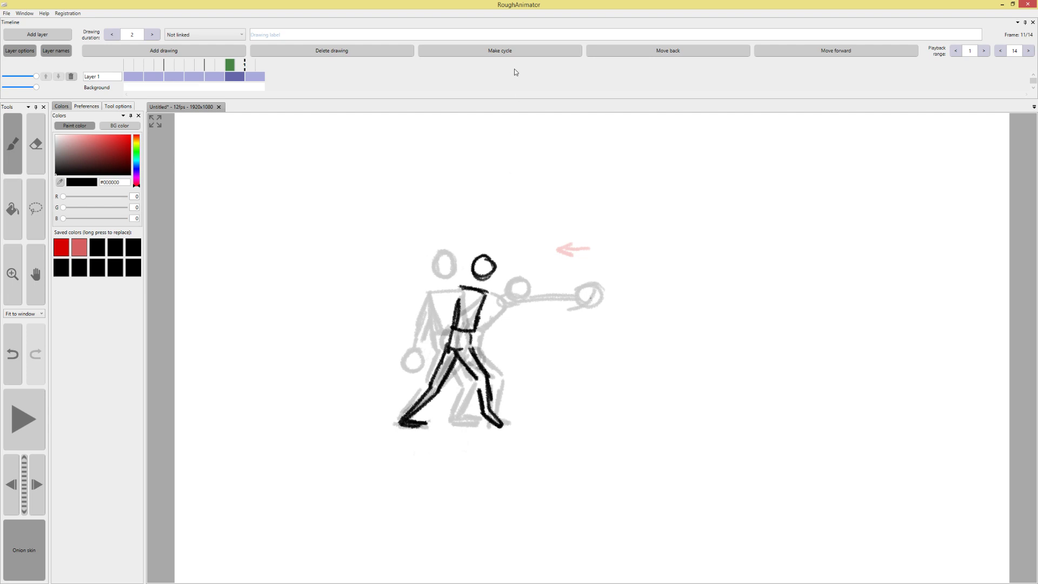
Draw the front arm bent downward with a round fist along the return arc, and add the rear arm behind the torso
mouse_move(468, 293)
left_mouse_down()
mouse_move(478, 328)
mouse_move(485, 321)
mouse_move(504, 348)
left_mouse_up()
key("ctrl+z")
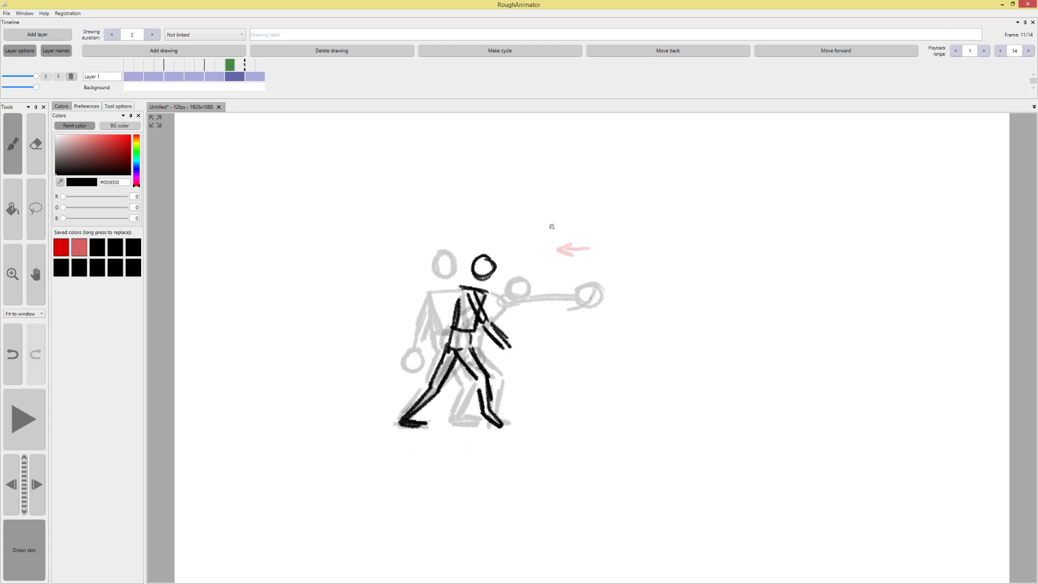
left_click_drag(427, 365, 574, 319)
key("ctrl+z")
mouse_move(521, 340)
left_mouse_down()
mouse_move(507, 364)
mouse_move(523, 346)
left_mouse_up()
mouse_move(460, 292)
left_mouse_down()
mouse_move(436, 342)
mouse_move(441, 355)
left_mouse_up()
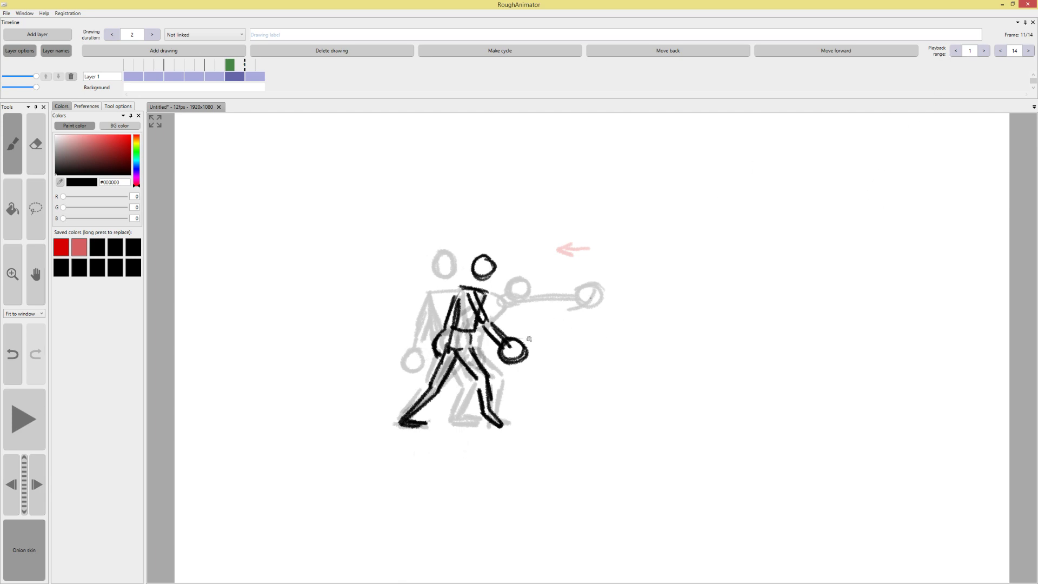
Erase the outer edge of the front fist and sketch tapered smear lines trailing toward the extended punch position
key("e")
mouse_move(521, 337)
left_mouse_down()
mouse_move(531, 351)
mouse_move(535, 332)
mouse_move(555, 324)
mouse_move(528, 357)
mouse_move(557, 317)
mouse_move(523, 359)
left_mouse_up()
key("b")
key("ctrl+z")
key("ctrl+z")
key("ctrl+z")
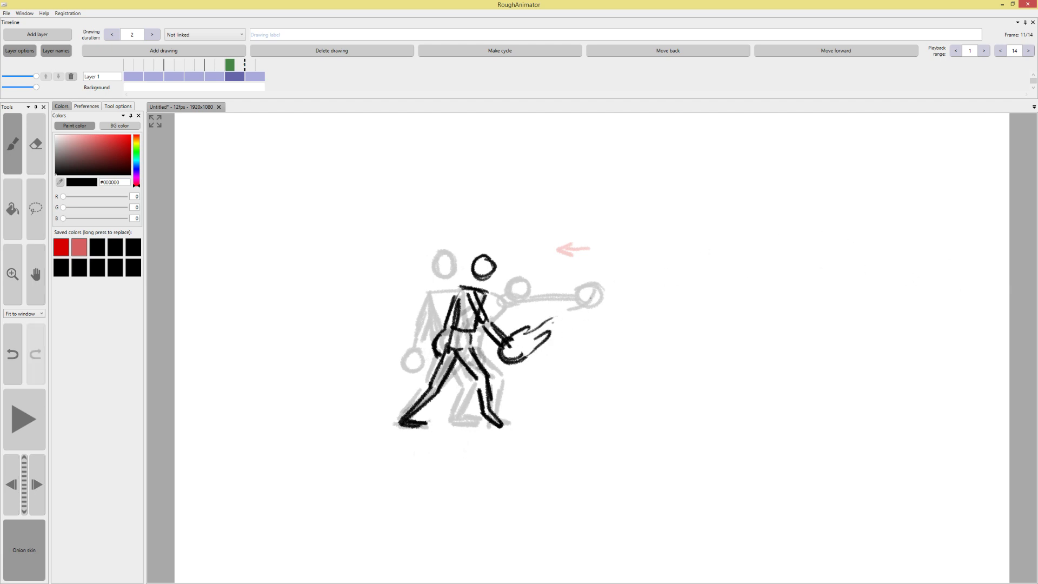
Set the lowered-arm drawing at frame 11 to a duration of 1 and play back the punch animation
left_click_drag(226, 63, 120, 58)
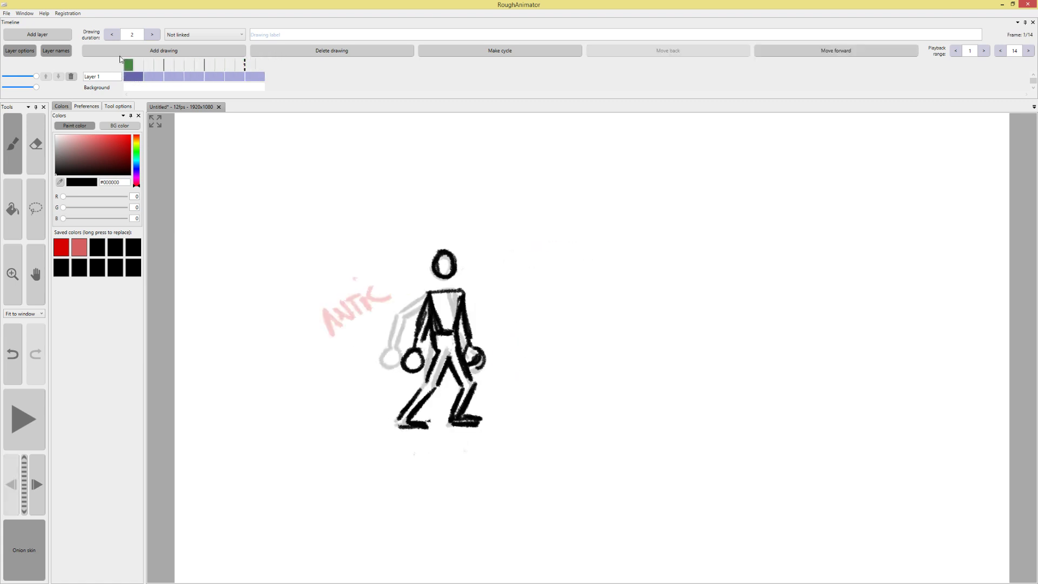
left_click(24, 419)
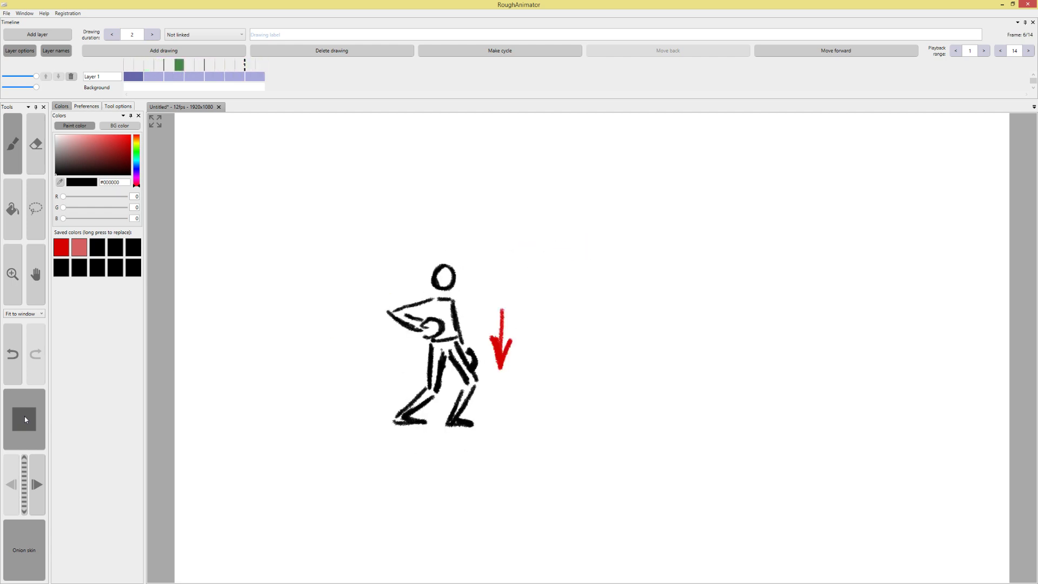
left_click(241, 64)
left_click(112, 34)
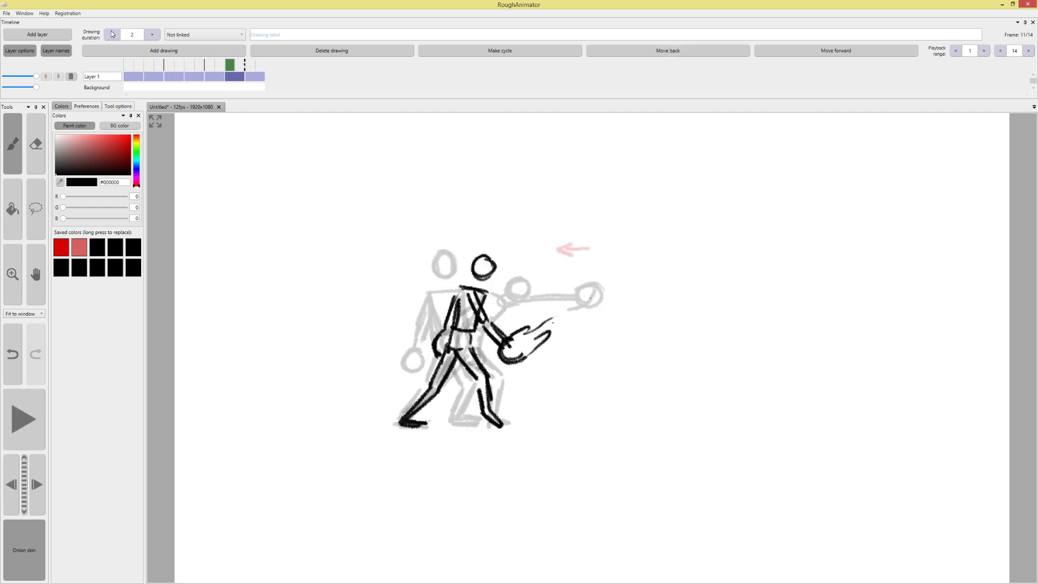
left_click(23, 427)
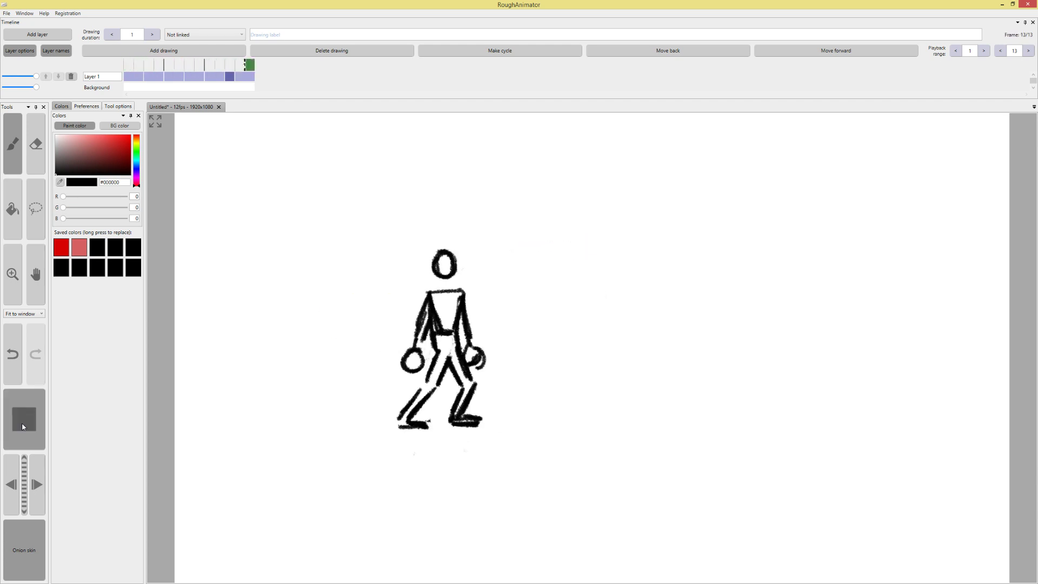
key("space")
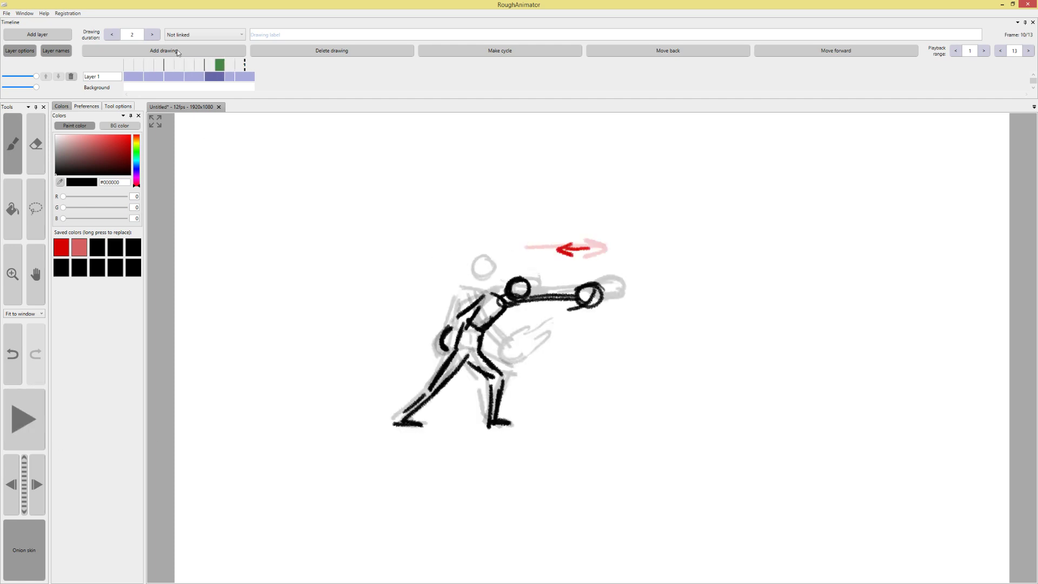
Set the extended-arm drawing with the leftward red arrow to a duration of 4 and play back the animation
left_click(151, 38)
left_click(151, 38)
left_click(33, 417)
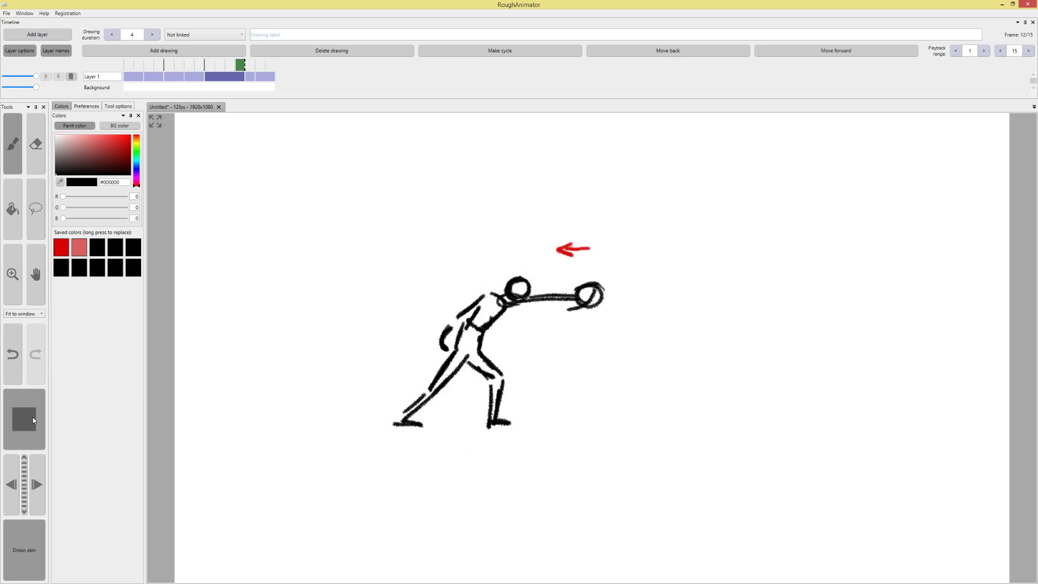
left_click(23, 418)
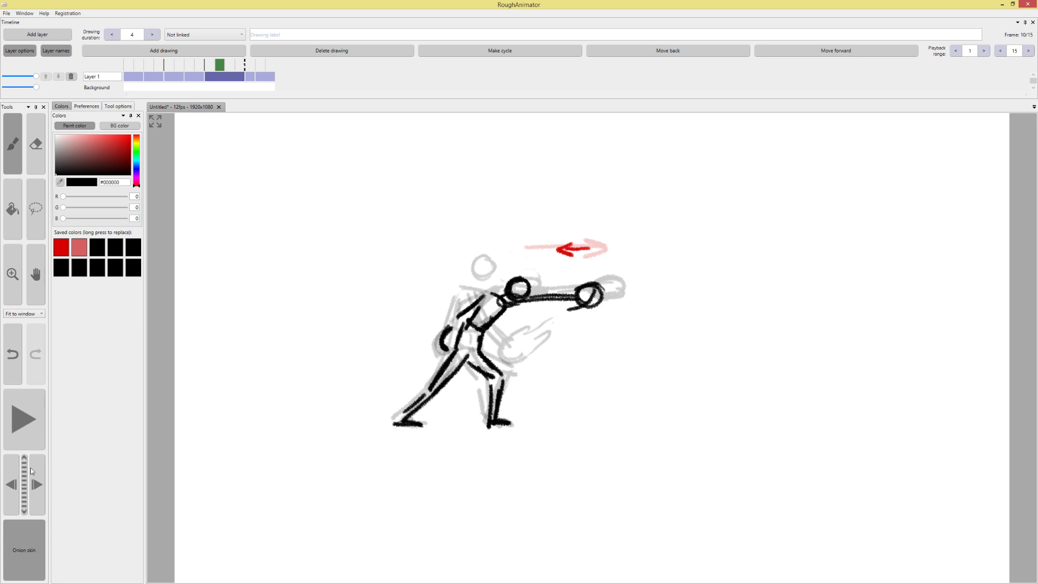
left_click(30, 433)
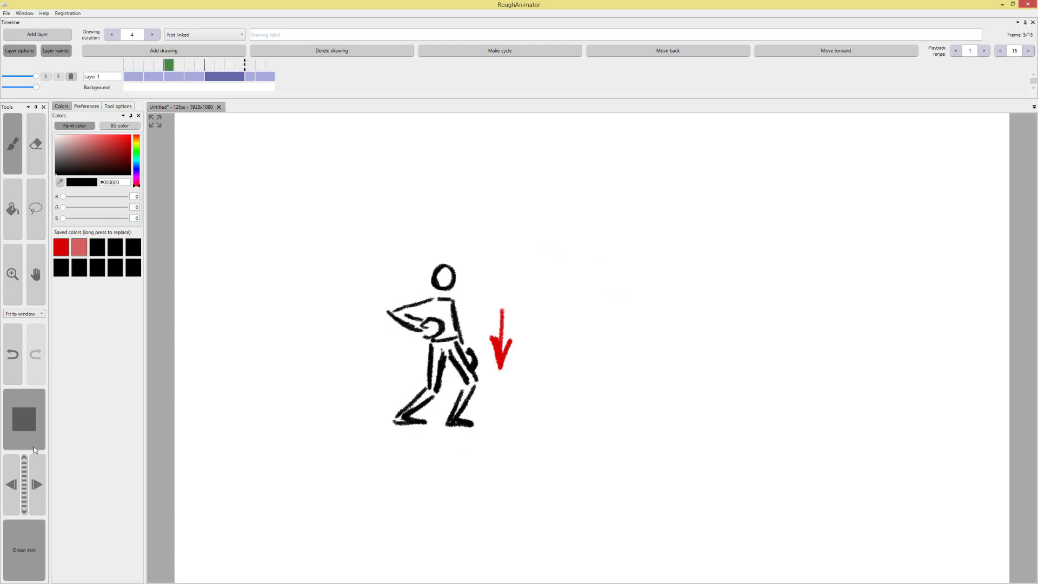
key("space")
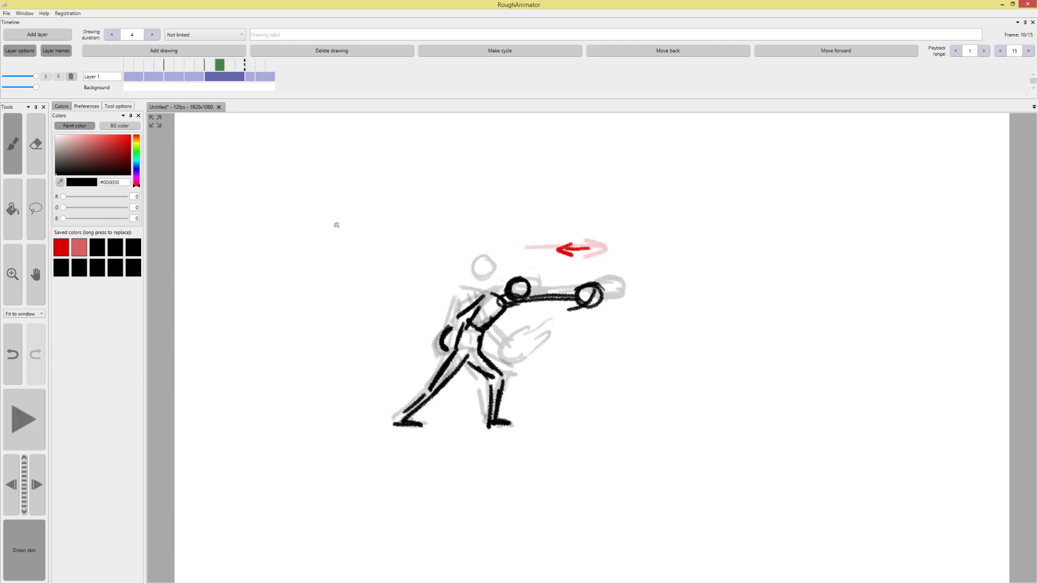
Add a layer and mark the punching fist at frame 1 with a green #00FF4E dot held for 2 frames
left_click(126, 69)
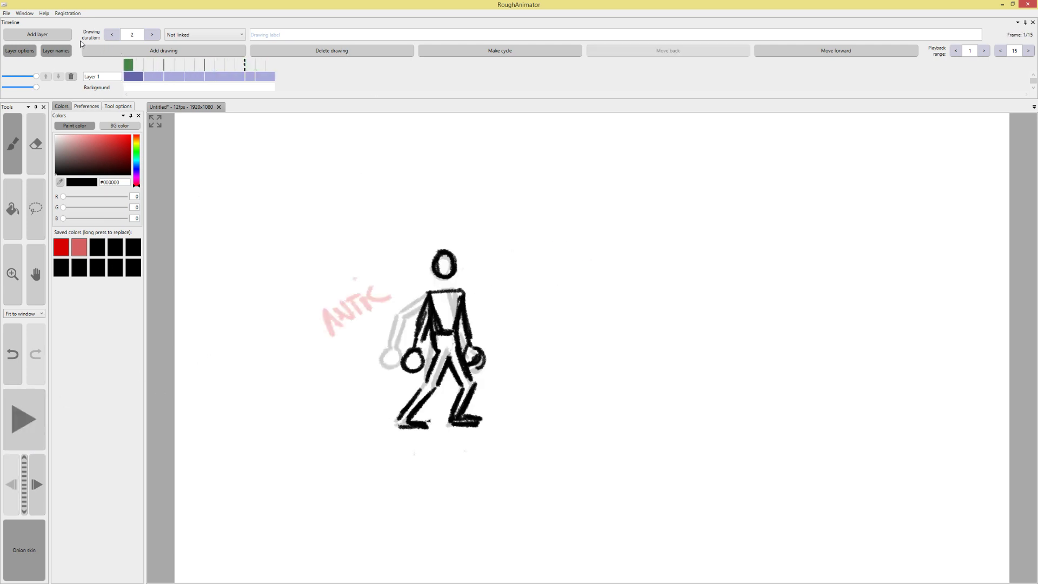
left_click(37, 34)
left_click(87, 65)
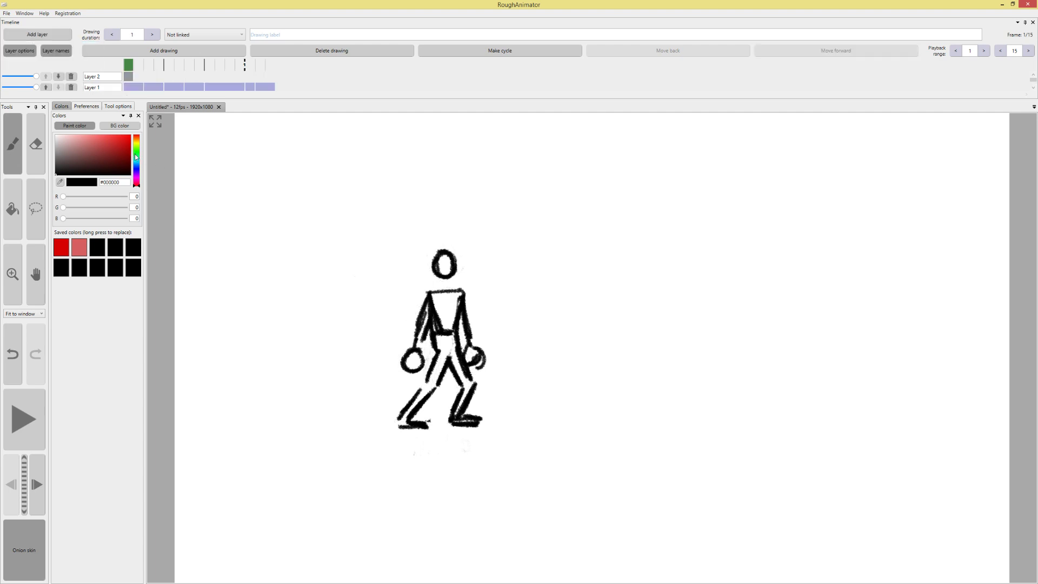
left_click(136, 154)
left_click(130, 136)
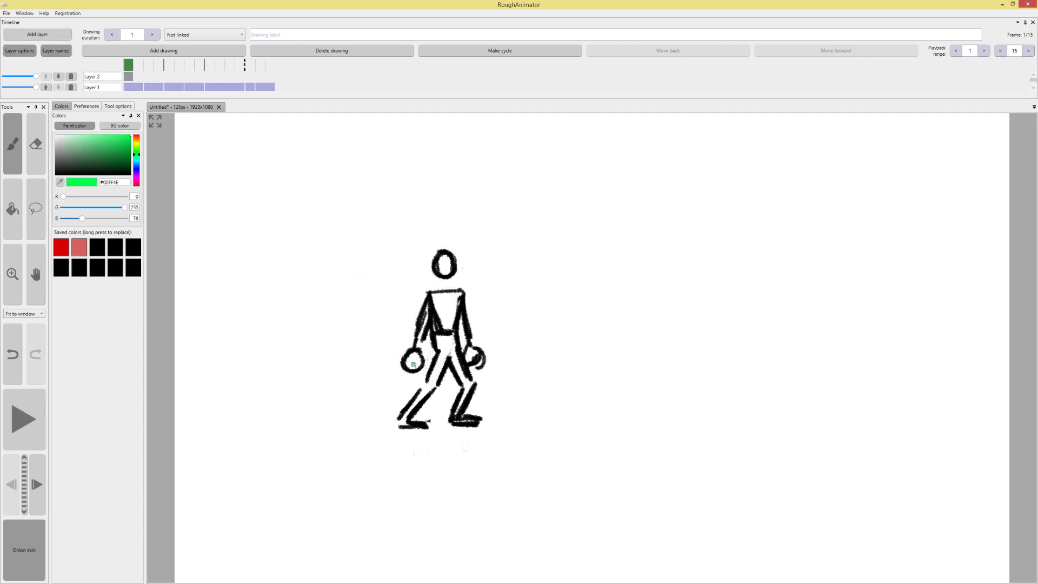
left_click(414, 363)
left_click(153, 36)
Add a drawing on Layer 2 at frame 3 and trace the fist's path in green back to the anticipation pose
left_click(214, 58)
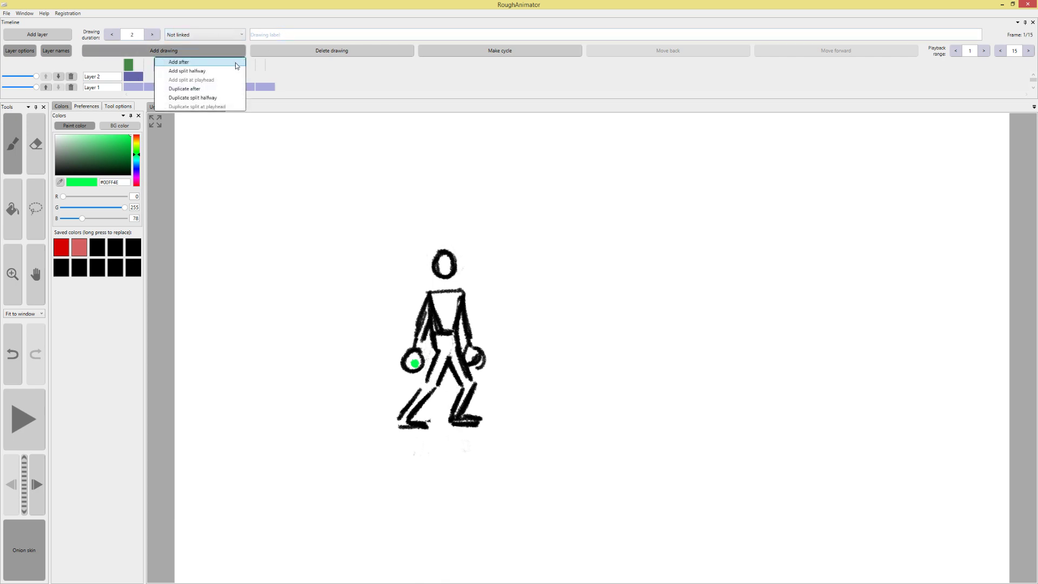
left_click(243, 69)
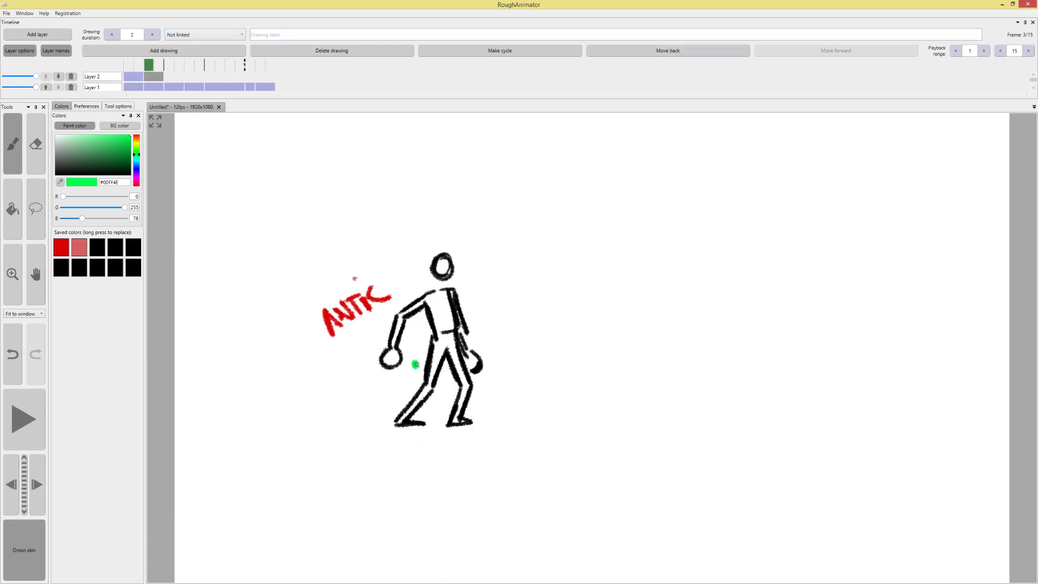
left_click(415, 364)
left_click_drag(415, 363, 391, 358)
Add a drawing on Layer 2 at frame 5 and draw the green arc curving up to the fist at the waist
left_click(174, 51)
left_click(243, 68)
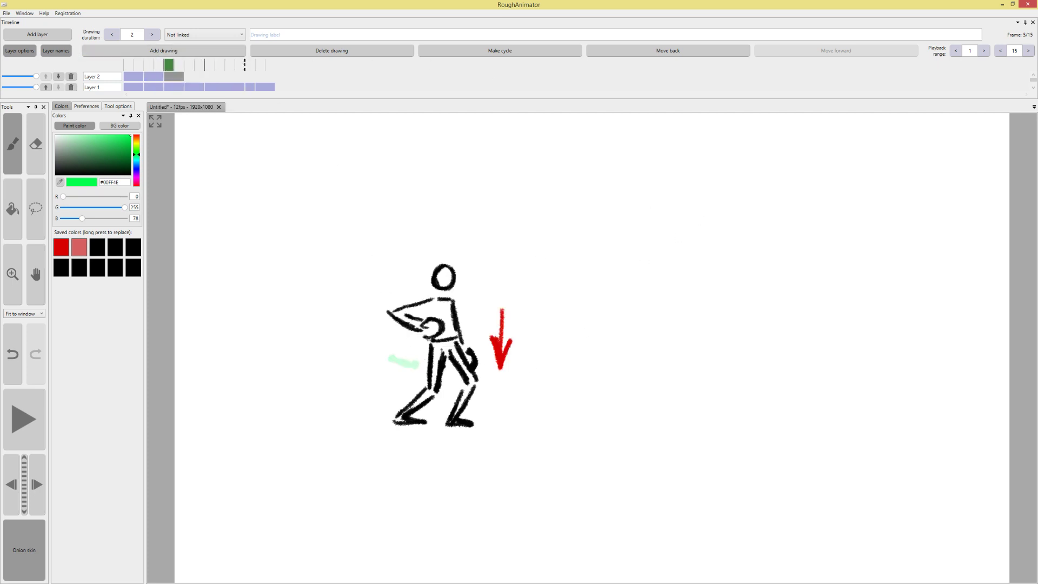
left_click(432, 328)
mouse_move(427, 331)
left_mouse_down()
mouse_move(394, 360)
mouse_move(417, 367)
mouse_move(390, 354)
mouse_move(432, 326)
left_mouse_up()
key("ctrl+z")
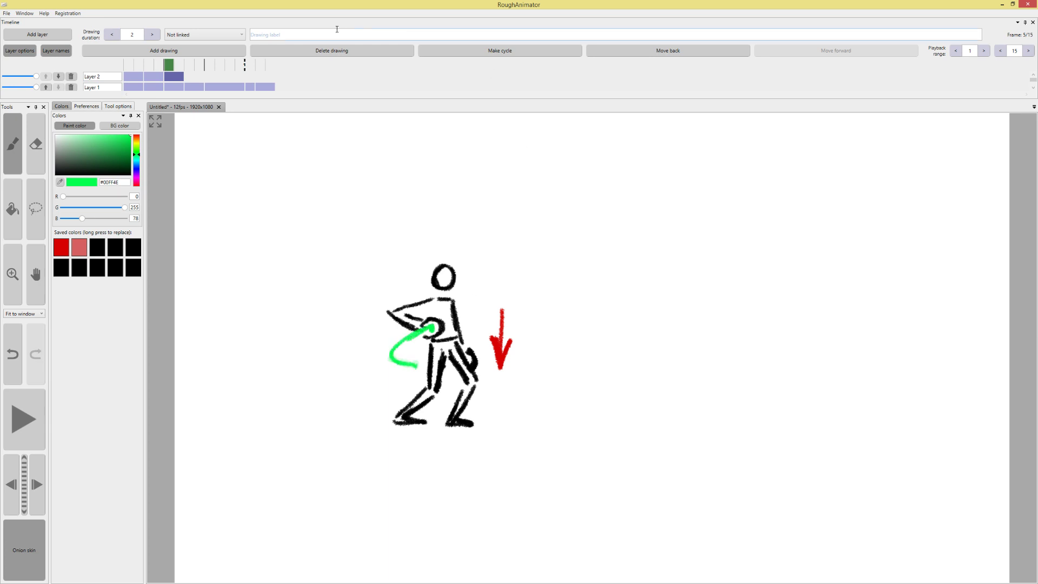
Add a drawing on Layer 2 at frame 7 and extend the green arc to the fully outstretched fist
left_click(176, 54)
left_click(206, 61)
mouse_move(421, 365)
left_mouse_down()
mouse_move(401, 353)
mouse_move(436, 325)
mouse_move(611, 288)
left_mouse_up()
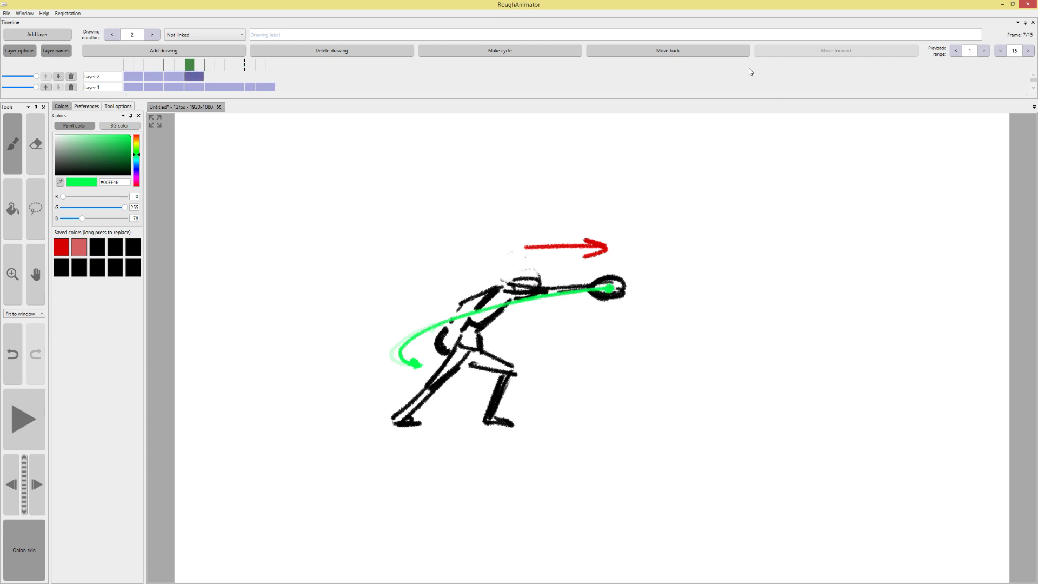
Add a Layer 2 drawing at frame 9 with a duration of 4 and trace the green arc to the extended fist
left_click(204, 53)
left_click(219, 62)
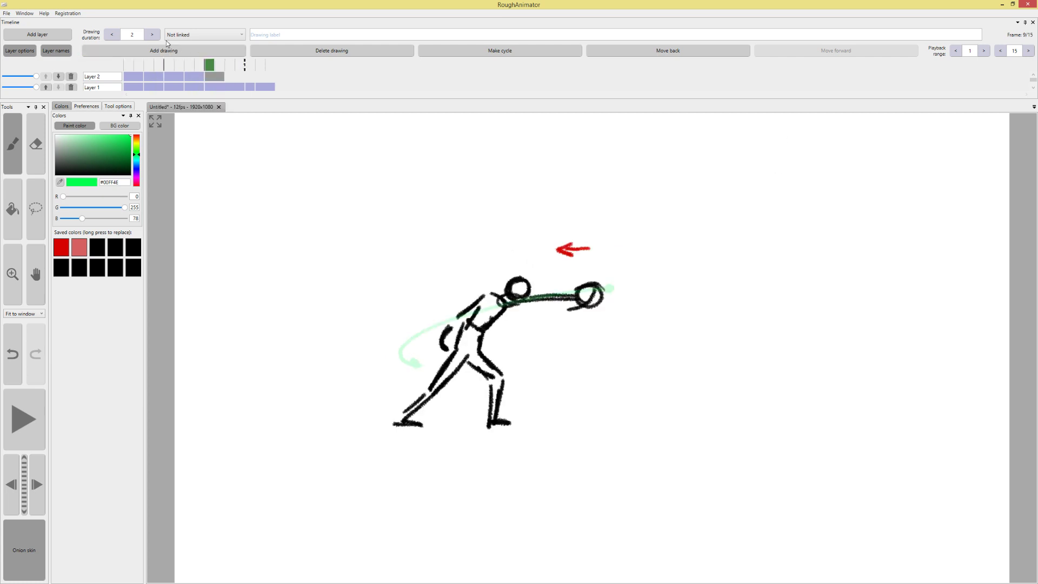
left_click(153, 35)
left_click(154, 35)
mouse_move(590, 295)
left_mouse_down()
mouse_move(442, 322)
mouse_move(412, 345)
mouse_move(426, 370)
left_mouse_up()
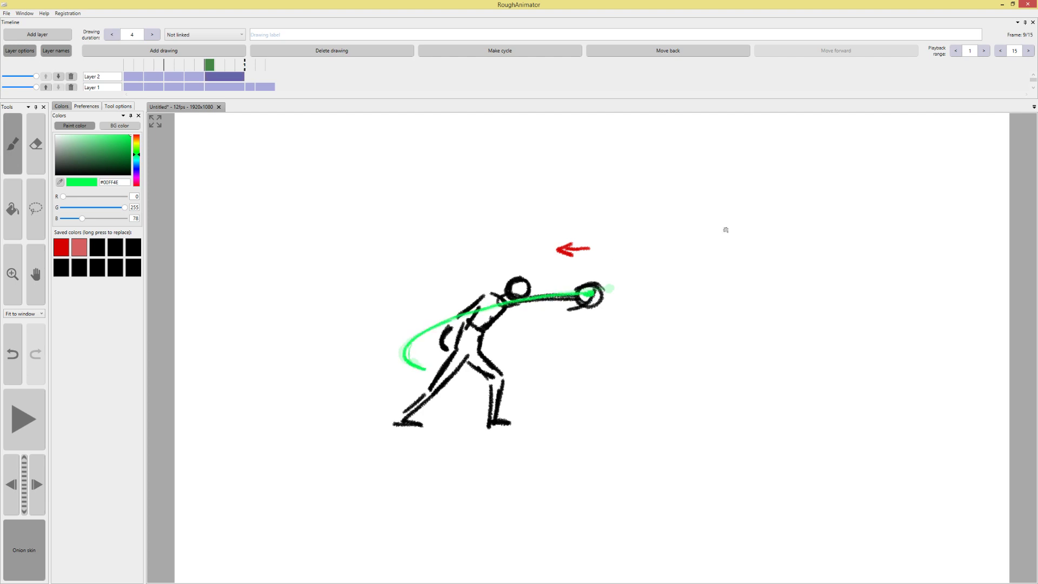
Add a Layer 2 drawing at frame 13 with a duration of 1 and trace the green arc down to the lowered fist
left_click(225, 50)
left_click(220, 61)
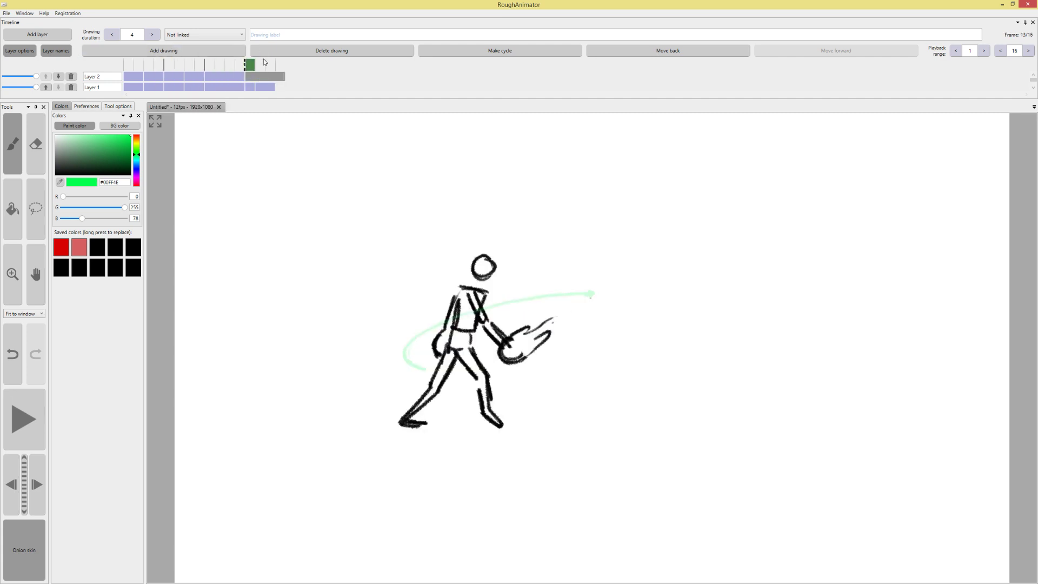
left_click(112, 35)
left_click(112, 34)
left_click(111, 35)
left_click_drag(590, 293, 521, 344)
key("ctrl+z")
mouse_move(428, 369)
left_mouse_down()
mouse_move(468, 311)
mouse_move(576, 293)
mouse_move(569, 314)
mouse_move(527, 341)
left_mouse_up()
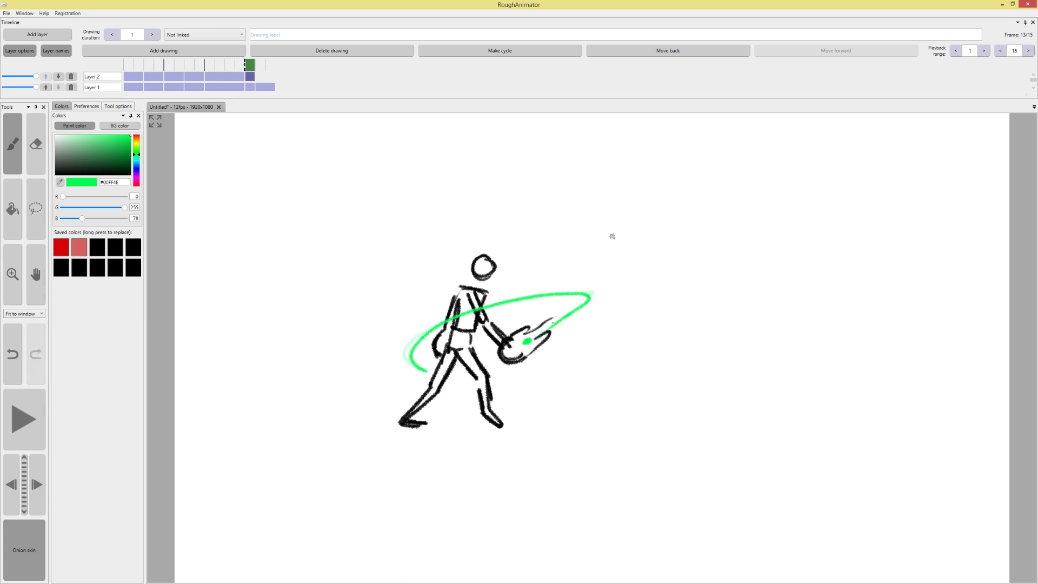
Add a Layer 2 drawing at frame 14 lasting 2 frames, close the green arc at the resting fist, and play back the animation
left_click(204, 50)
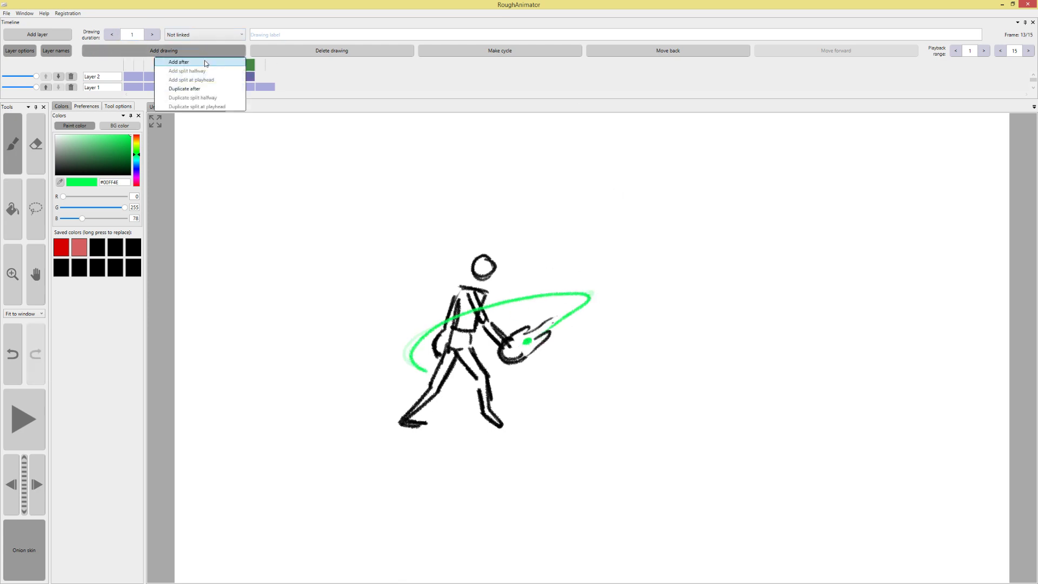
left_click(205, 61)
mouse_move(420, 372)
left_mouse_down()
mouse_move(472, 311)
mouse_move(544, 299)
mouse_move(570, 320)
mouse_move(522, 341)
mouse_move(415, 361)
left_mouse_up()
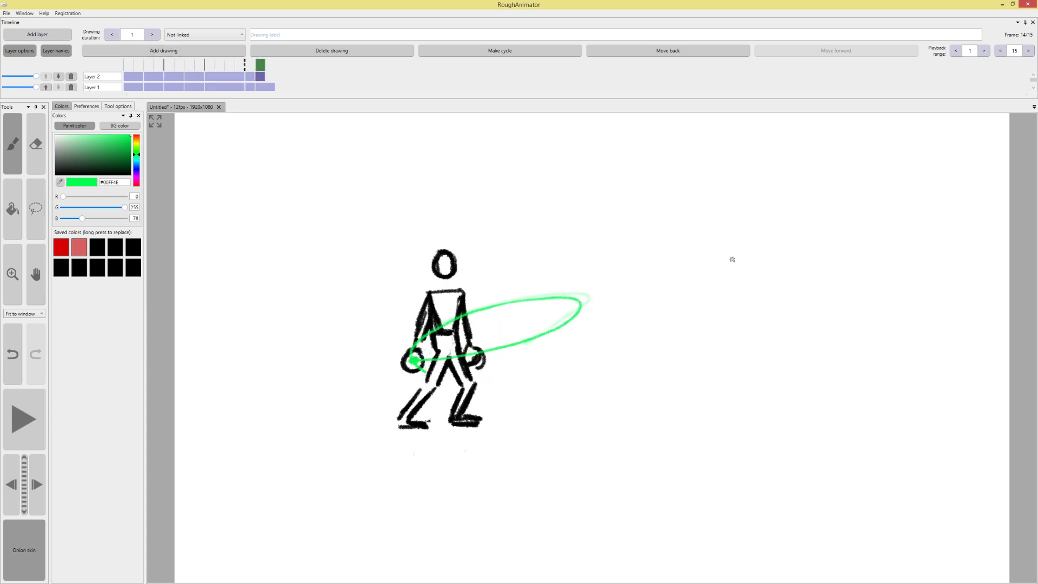
left_click(152, 34)
left_click(23, 426)
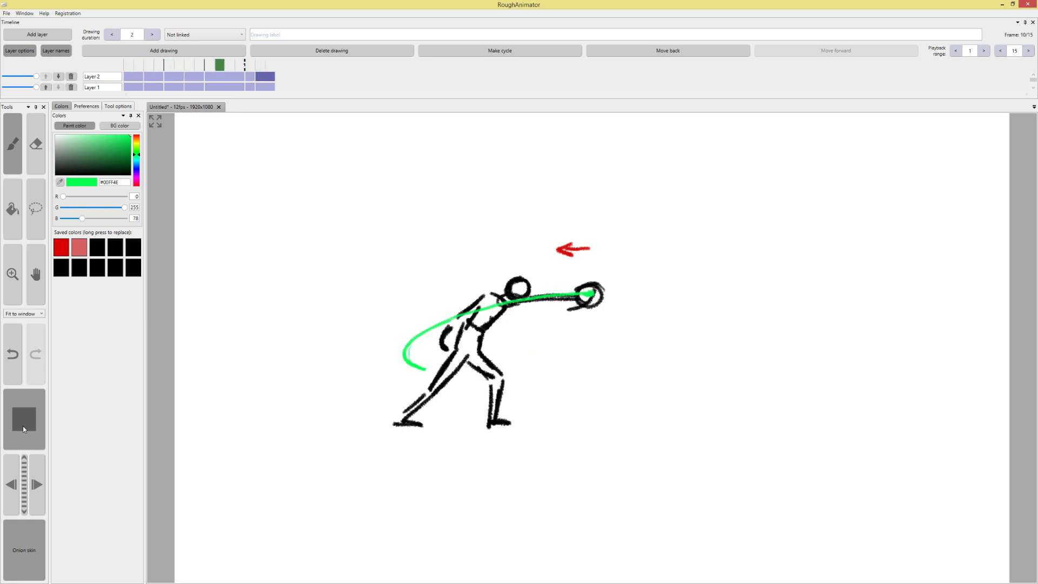
left_click(25, 418)
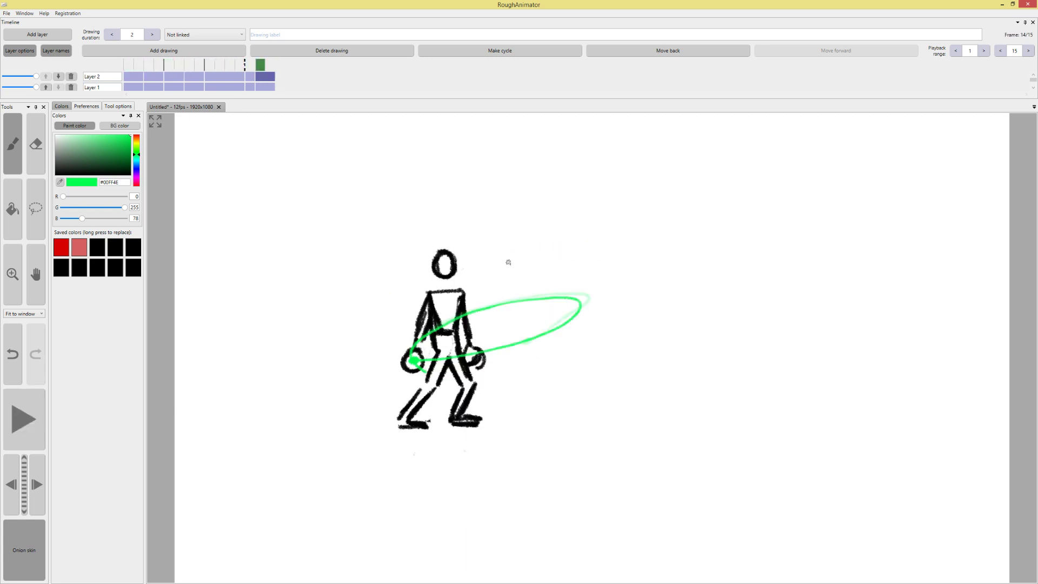
Undo a freehand green zigzag beside the figure and delete Layer 2 with its arc drawings
mouse_move(513, 275)
left_mouse_down()
mouse_move(561, 264)
mouse_move(614, 295)
mouse_move(627, 197)
mouse_move(655, 221)
mouse_move(790, 159)
mouse_move(794, 293)
left_mouse_up()
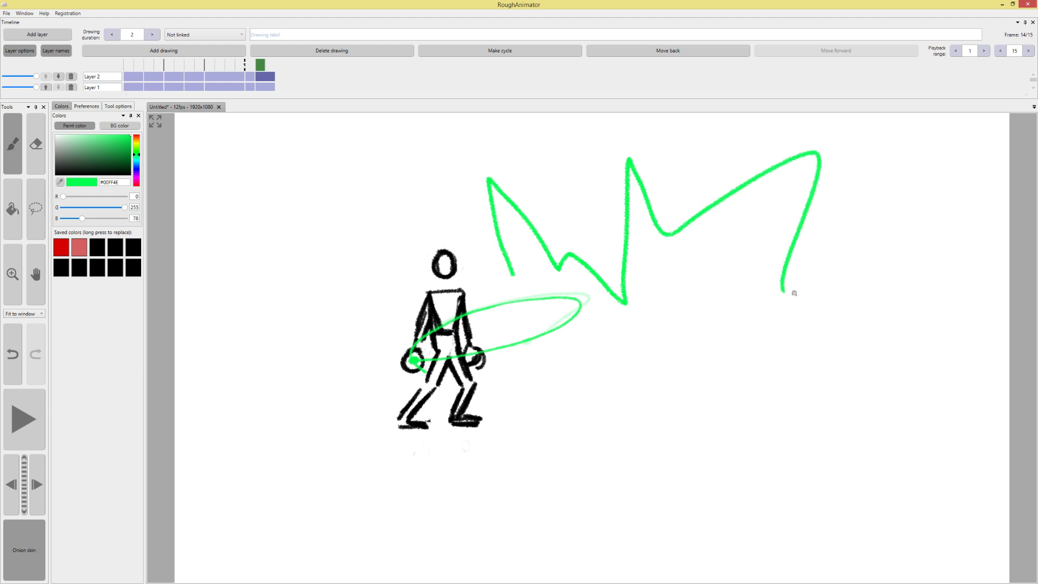
key("ctrl+z")
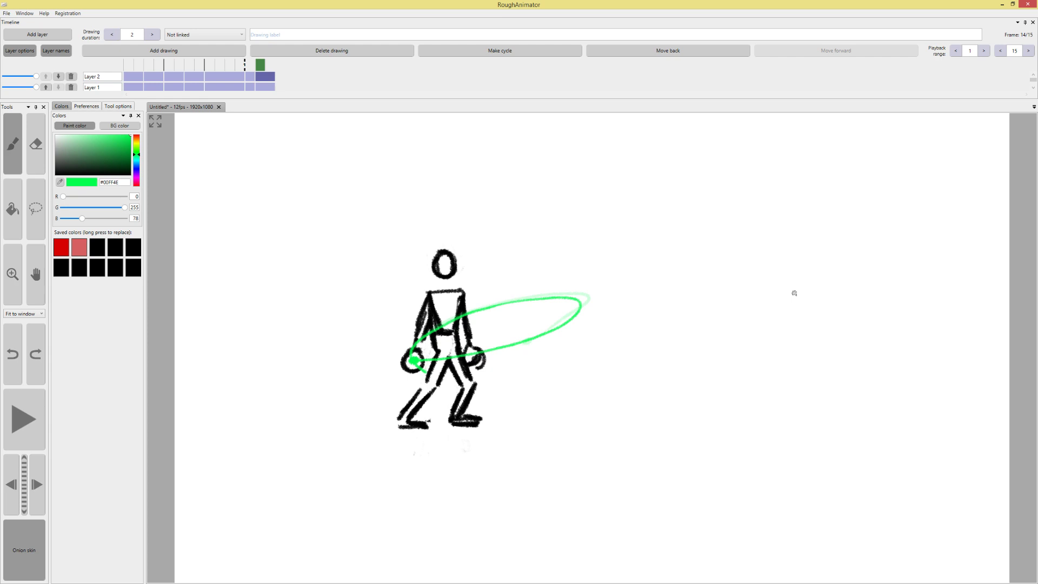
left_click(70, 77)
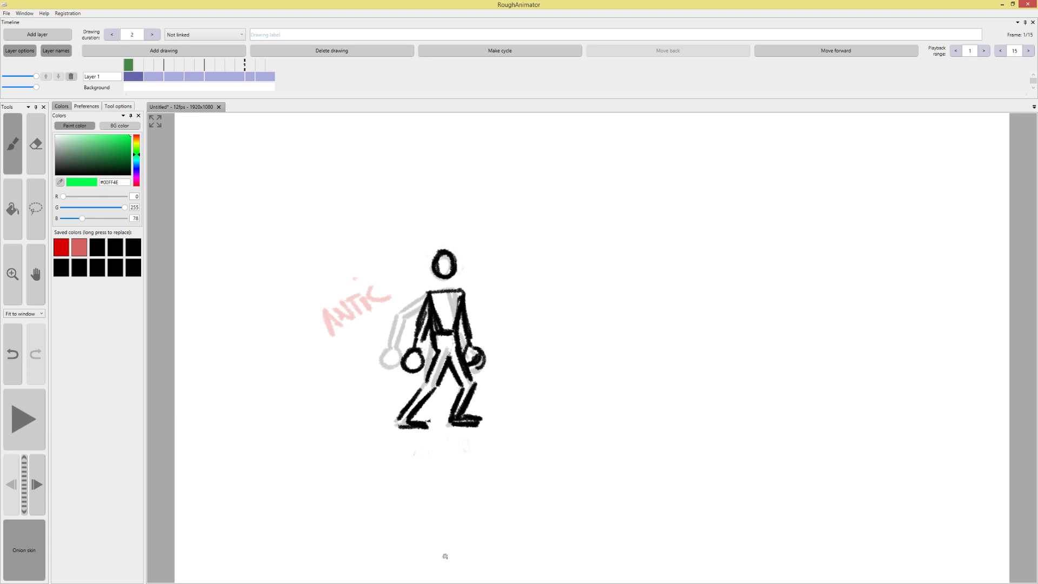
Sketch a green pendulum beside the figure, with several swing positions hanging from one pivot dot
left_click(585, 236)
mouse_move(595, 244)
left_mouse_down()
mouse_move(786, 351)
mouse_move(786, 366)
mouse_move(827, 346)
mouse_move(803, 356)
left_mouse_up()
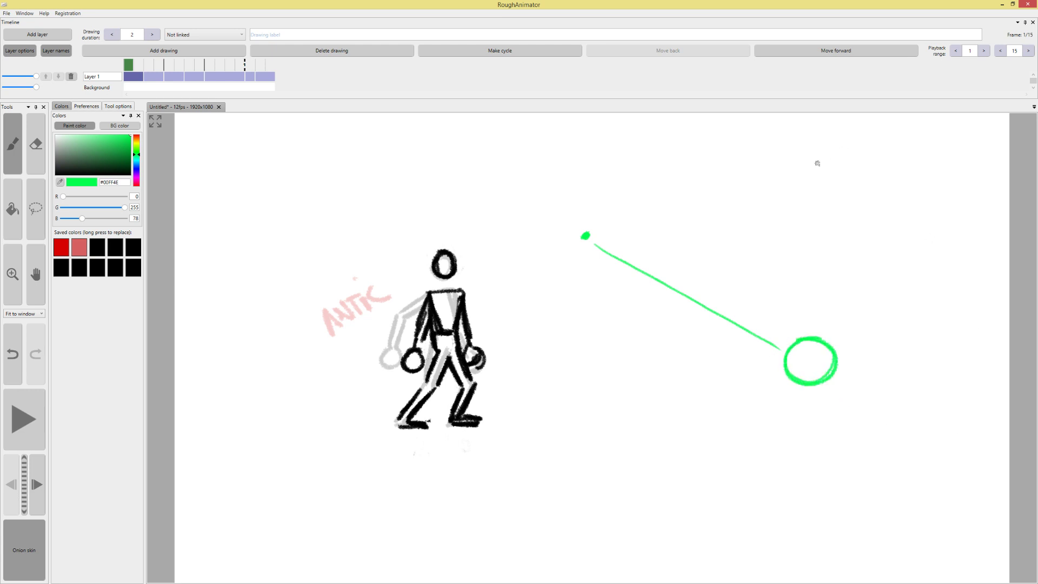
mouse_move(589, 239)
left_mouse_down()
mouse_move(636, 328)
mouse_move(544, 299)
mouse_move(538, 334)
mouse_move(545, 301)
left_mouse_up()
mouse_move(564, 250)
left_mouse_down()
mouse_move(580, 238)
mouse_move(436, 354)
left_mouse_up()
mouse_move(440, 336)
left_mouse_down()
mouse_move(413, 378)
mouse_move(456, 387)
left_mouse_up()
Undo all the green pendulum strokes on the first frame
key("ctrl+z")
key("ctrl+z")
key("ctrl+z")
key("ctrl+z")
key("ctrl+z")
key("ctrl+z")
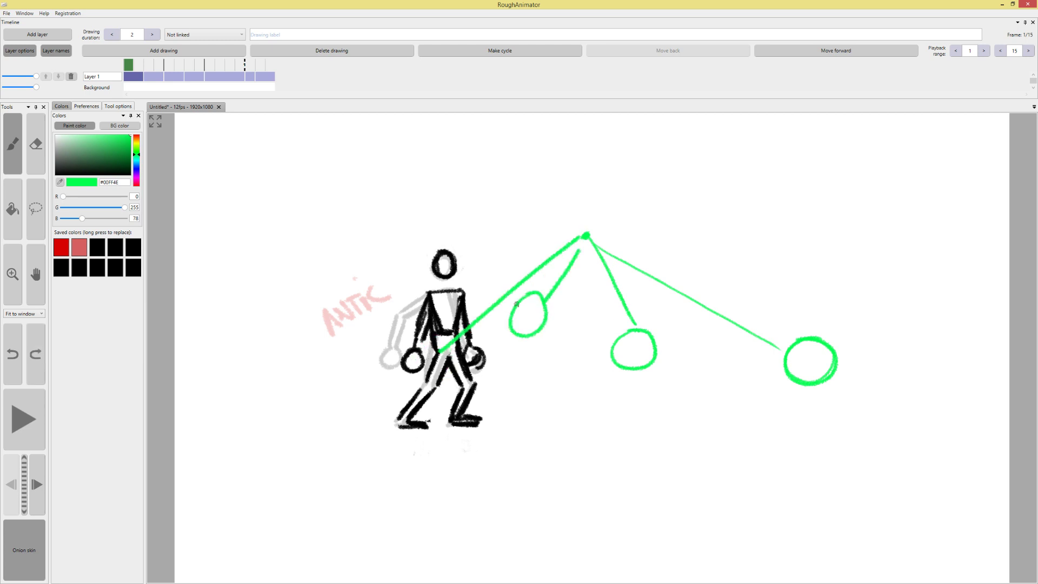
key("ctrl+z")
key("ctrl+z")
key("ctrl+z")
key("ctrl+z")
key("ctrl+z")
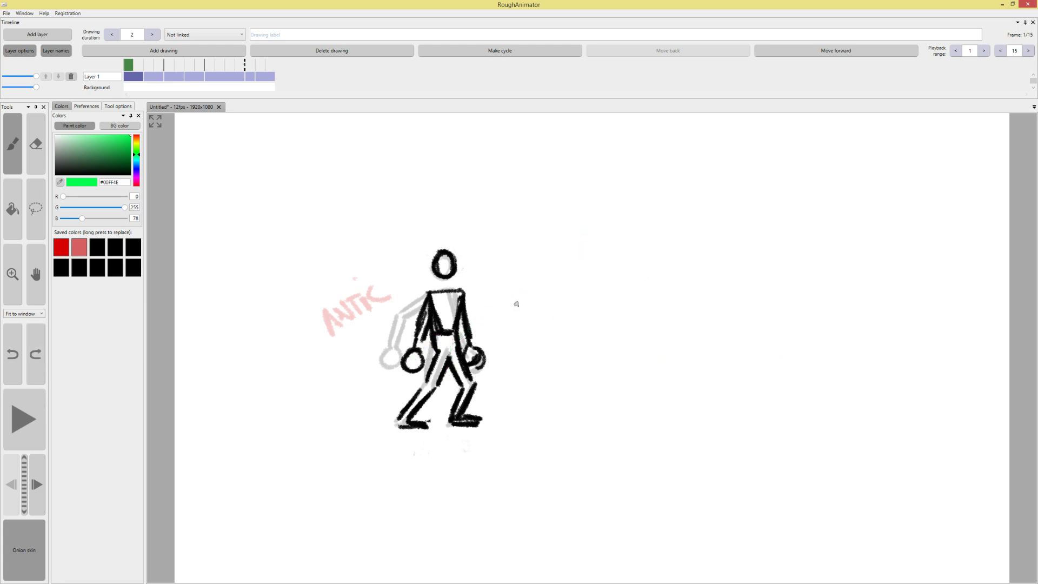
Create a new project at 1920 x 1080 and 12 fps, with black as the paint color
left_click(6, 13)
left_click(16, 22)
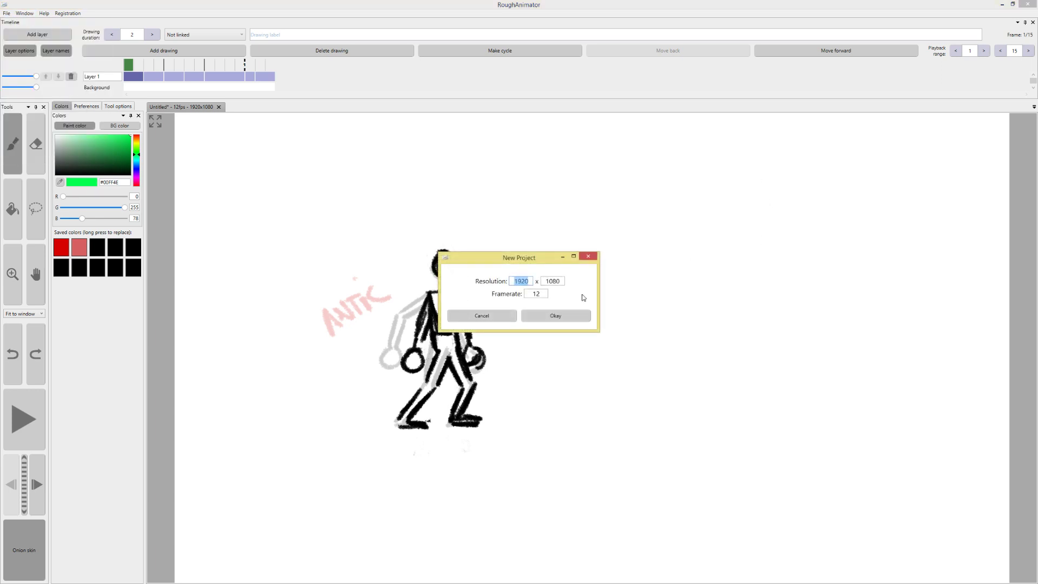
left_click(574, 319)
left_click(133, 248)
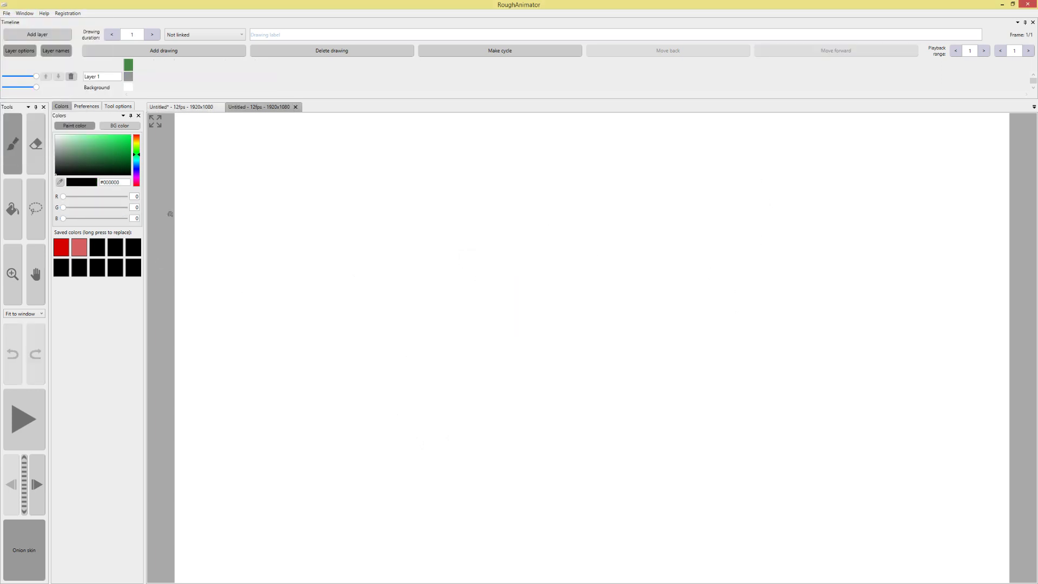
Draw a pendulum with a pivot dot near the canvas's upper middle and a bob hanging diagonally down to the right
left_click(592, 192)
left_click_drag(591, 195, 597, 346)
key("ctrl+z")
mouse_move(601, 204)
left_mouse_down()
mouse_move(688, 318)
mouse_move(700, 350)
mouse_move(696, 311)
mouse_move(719, 314)
left_mouse_up()
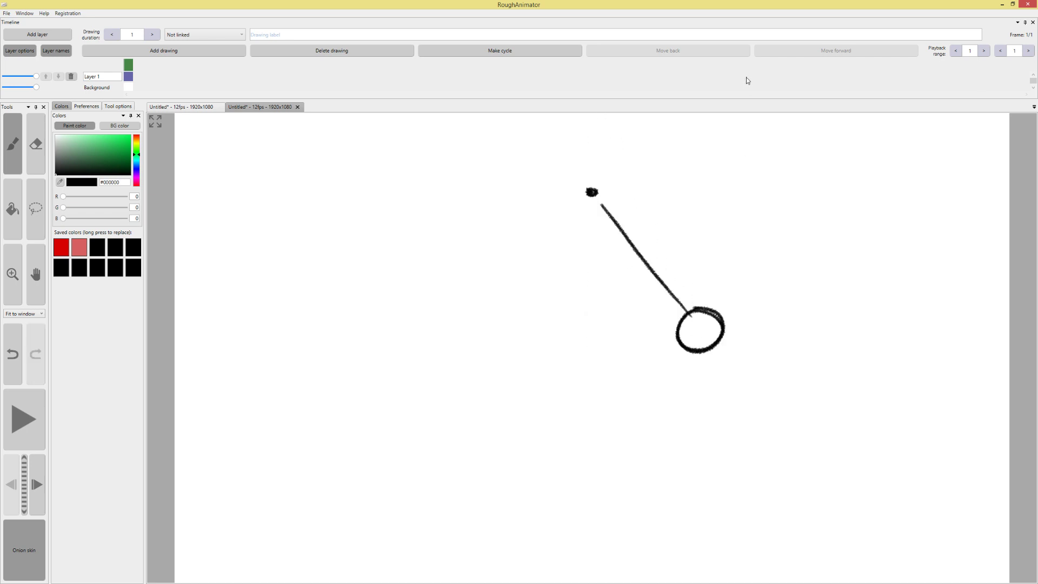
Add a drawing after the first one and draw the pendulum swung diagonally down to the left from the same pivot dot
left_click(158, 52)
left_click(171, 60)
left_click(594, 191)
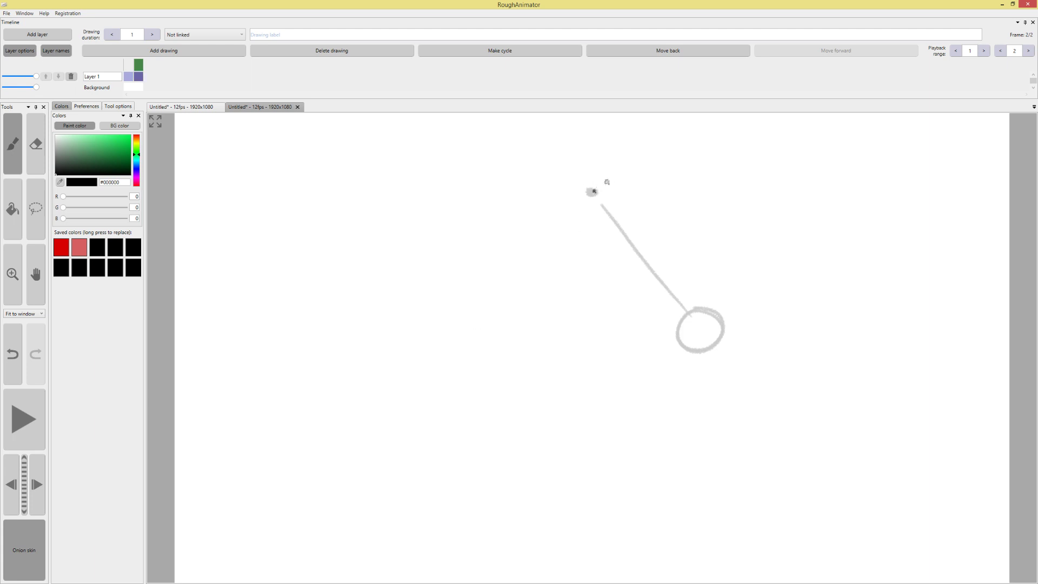
left_click_drag(591, 192, 501, 323)
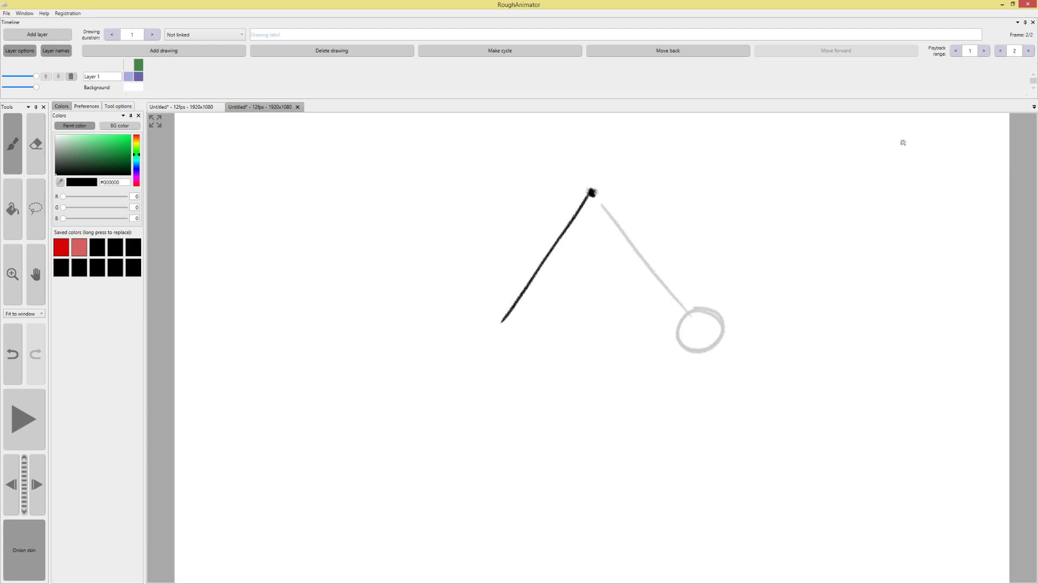
left_click_drag(644, 342, 603, 342)
mouse_move(485, 314)
left_mouse_down()
mouse_move(506, 338)
mouse_move(519, 333)
mouse_move(516, 305)
mouse_move(489, 337)
left_mouse_up()
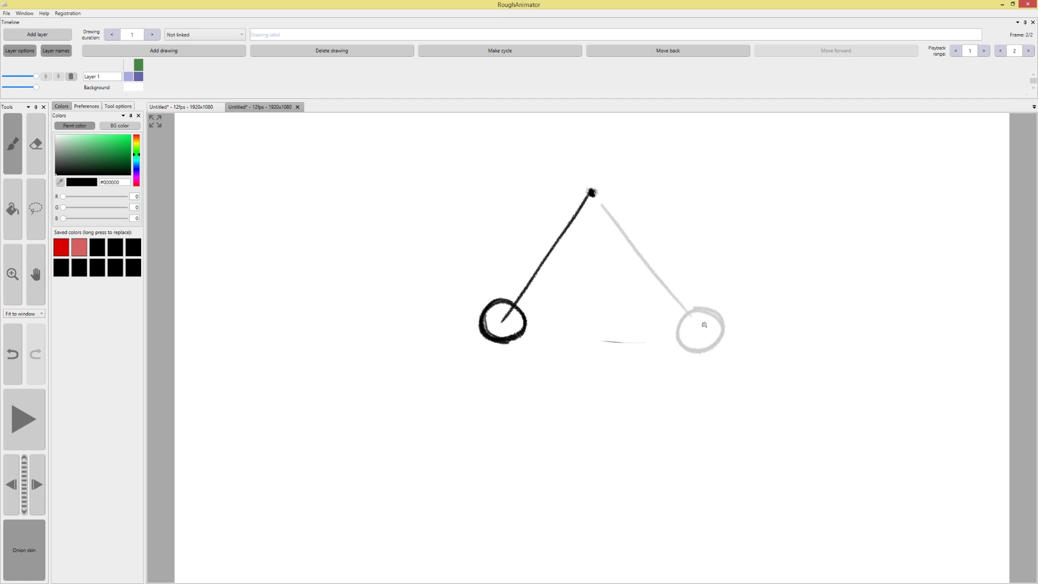
Undo the left bob and redraw it slightly lower, level with the right bob of the first drawing
mouse_move(695, 331)
left_mouse_down()
mouse_move(500, 316)
mouse_move(503, 346)
left_mouse_up()
key("ctrl+z")
key("ctrl+z")
key("ctrl+z")
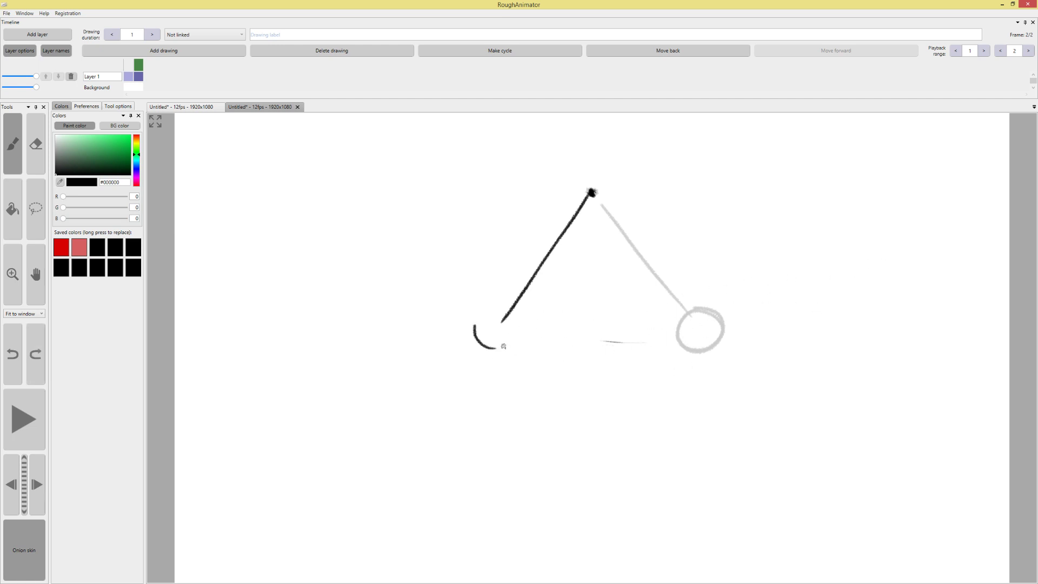
mouse_move(485, 312)
left_mouse_down()
mouse_move(514, 338)
mouse_move(487, 324)
mouse_move(503, 319)
left_mouse_up()
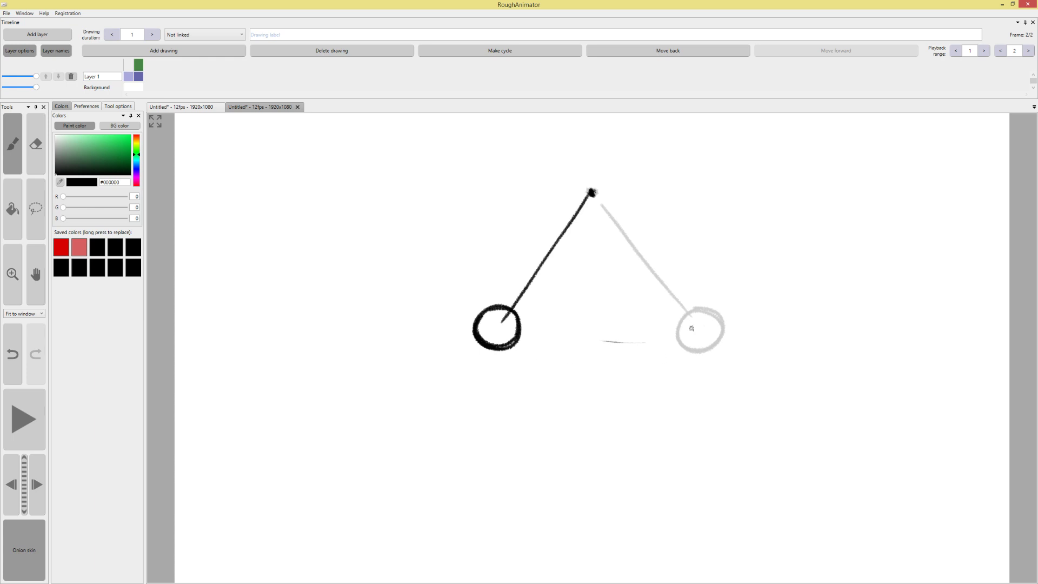
left_click_drag(676, 340, 521, 336)
key("ctrl+z")
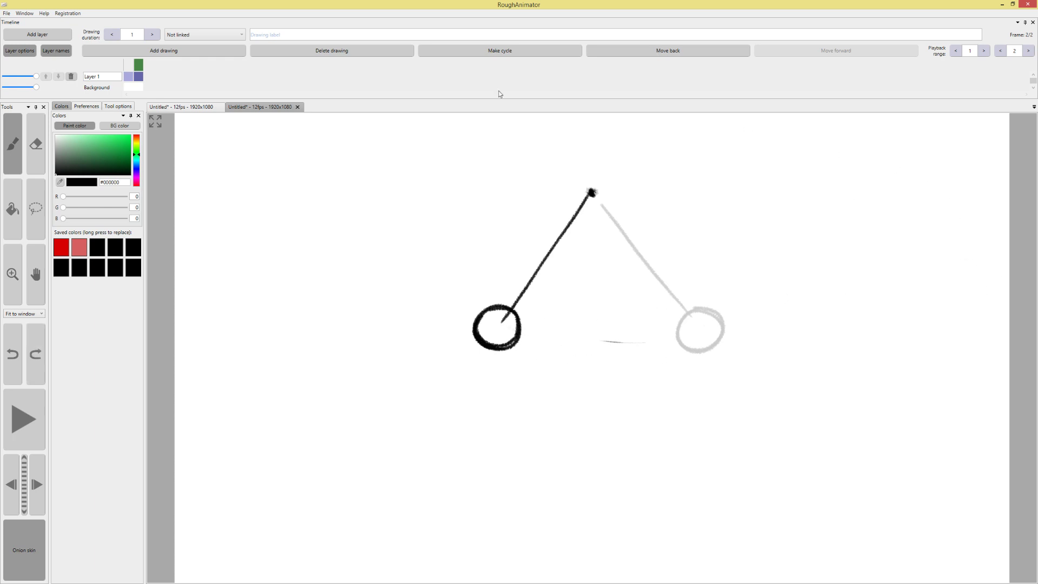
Insert a drawing between the two extremes and draw the pendulum hanging straight down, with its bob level with the side bobs
left_click(128, 76)
left_click(154, 50)
left_click(178, 64)
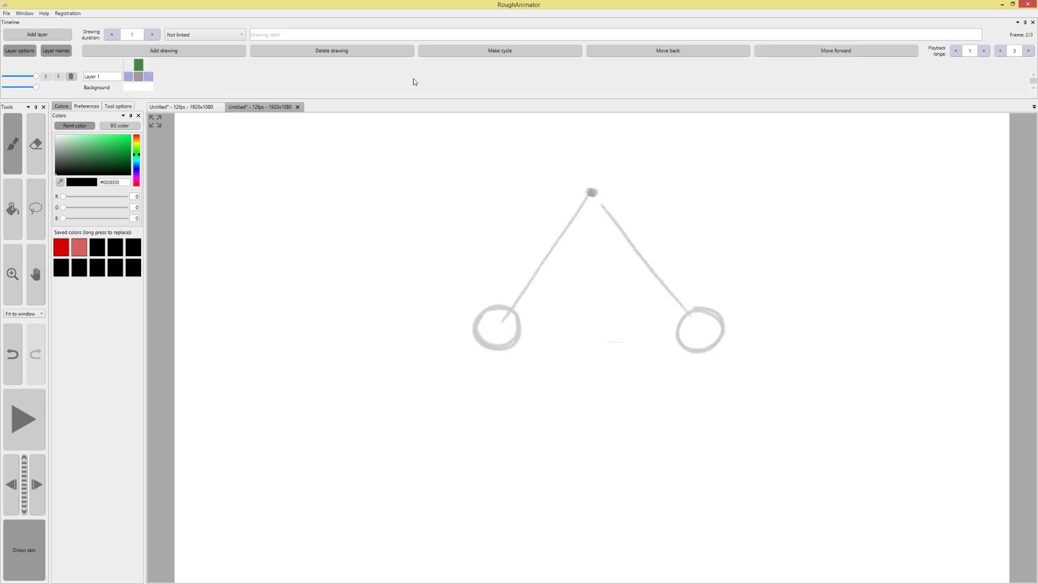
mouse_move(601, 310)
left_mouse_down()
mouse_move(609, 343)
mouse_move(580, 319)
mouse_move(600, 311)
left_mouse_up()
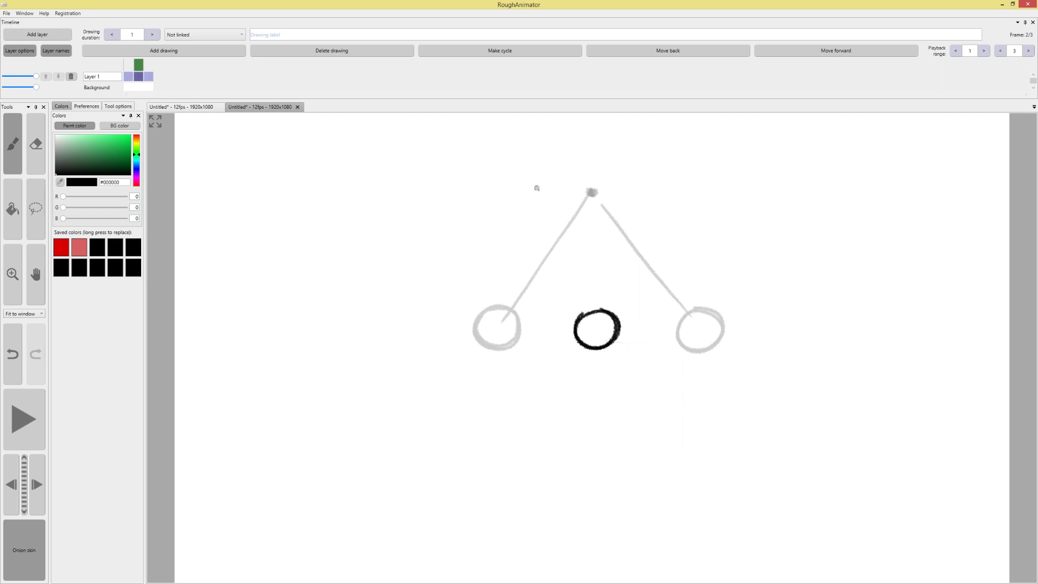
left_click_drag(591, 192, 597, 325)
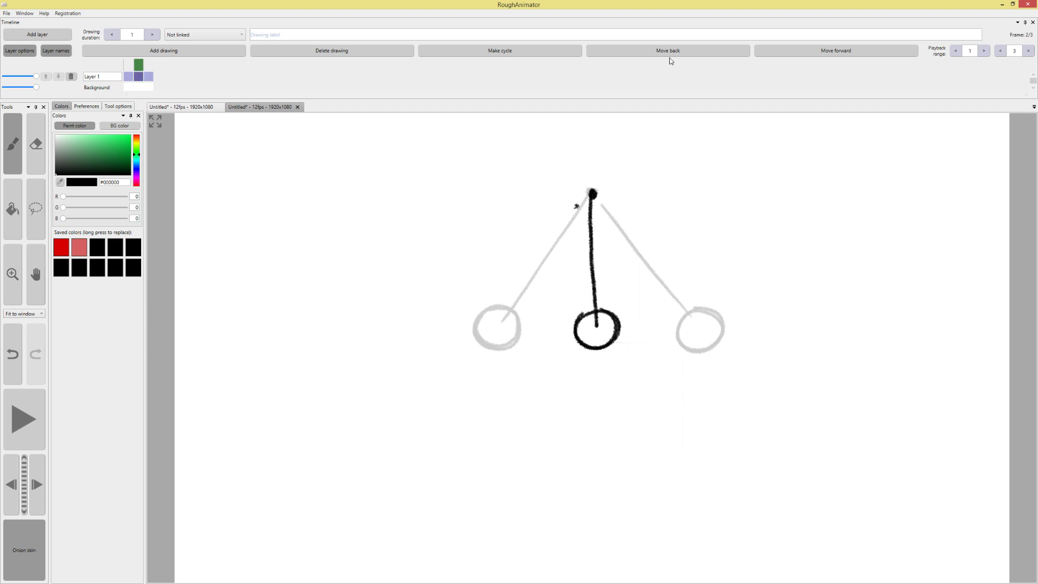
Undo the strokes of the vertical pendulum on frame 2 and redraw it longer, with the bob hanging lower than the side bobs
left_click(149, 65)
left_click(129, 65)
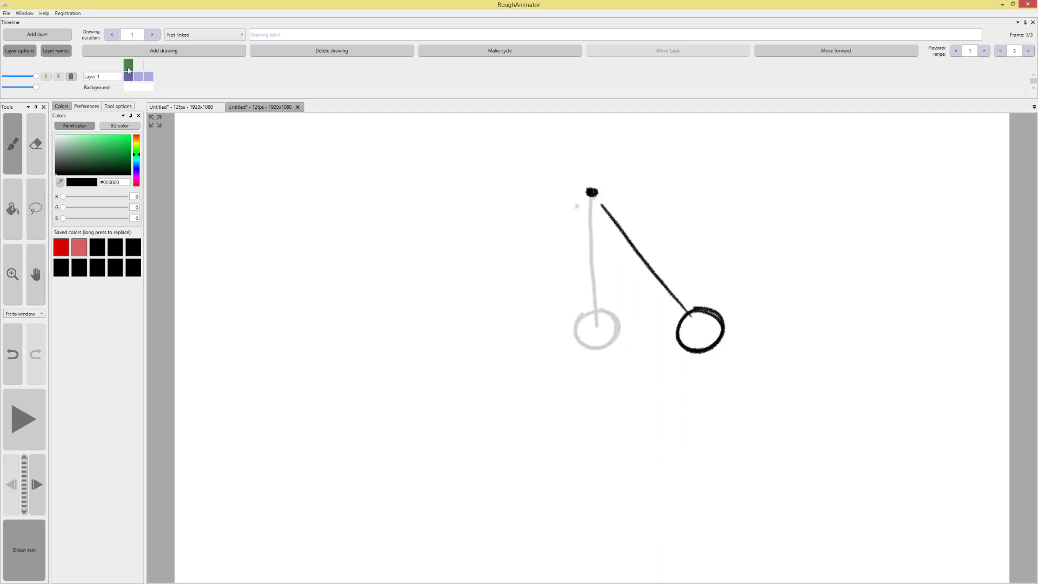
left_click(139, 66)
key("ctrl+z")
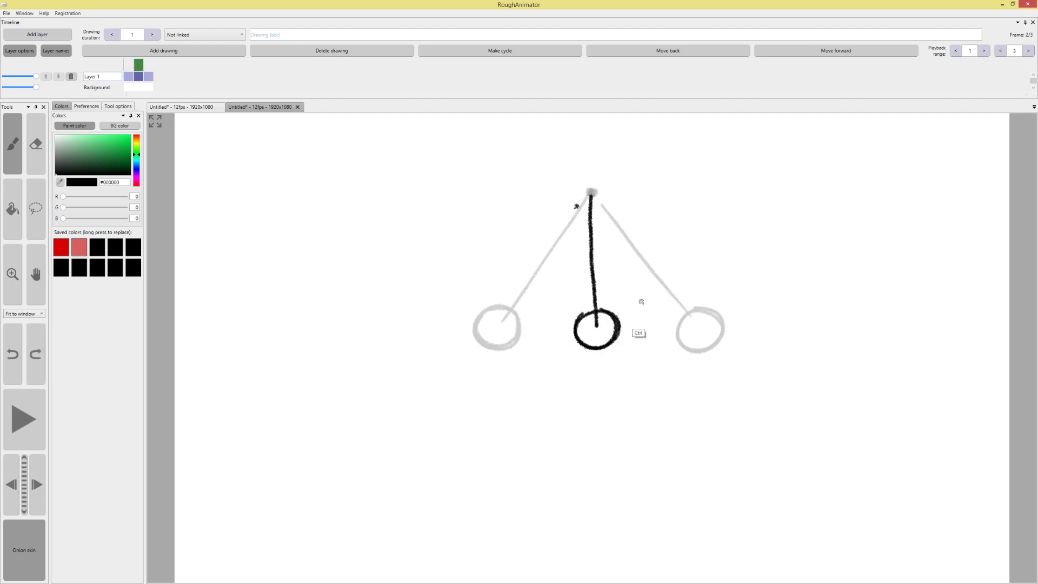
key("ctrl+z")
key("ctrl+z")
mouse_move(592, 194)
left_mouse_down()
mouse_move(599, 381)
mouse_move(608, 351)
mouse_move(610, 362)
left_mouse_up()
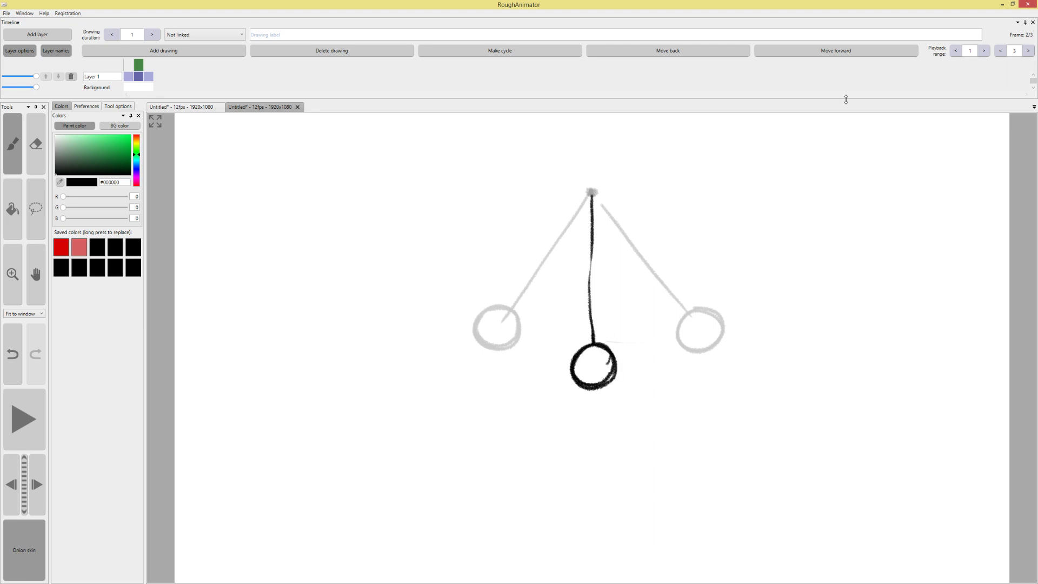
Erase the wavy middle section of the vertical pendulum's rod and try redrawing it straight
left_click_drag(142, 61, 139, 64)
key("e")
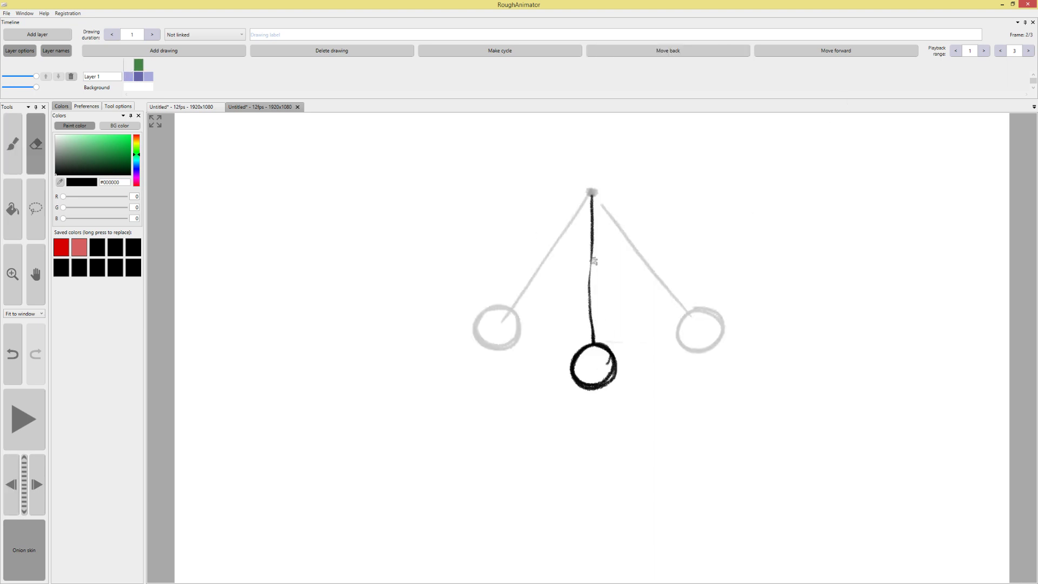
left_click_drag(593, 260, 589, 309)
key("b")
left_click_drag(591, 196, 594, 357)
key("ctrl+z")
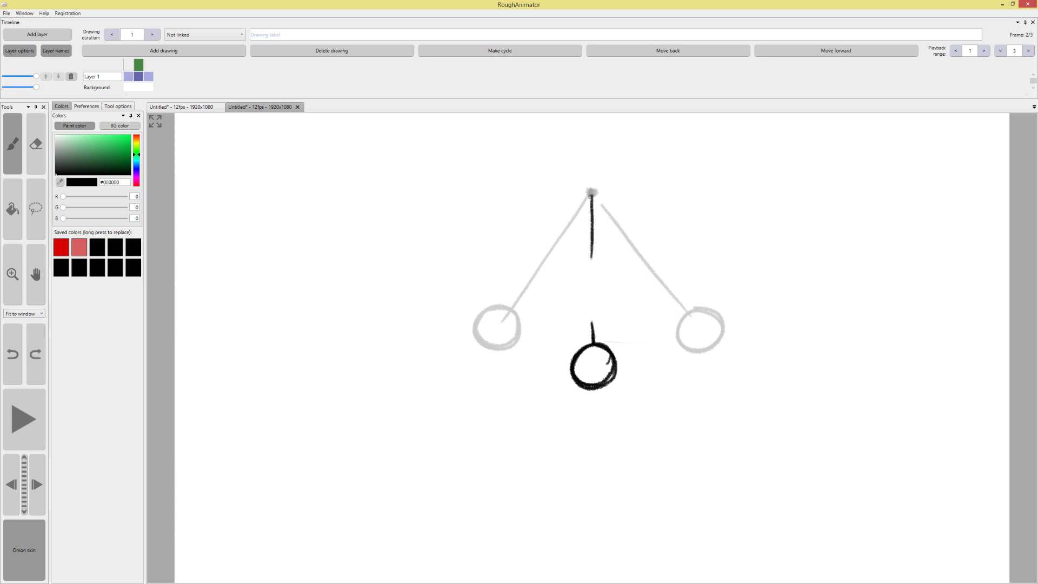
left_click_drag(591, 197, 595, 331)
key("ctrl+z")
left_click_drag(594, 215, 593, 343)
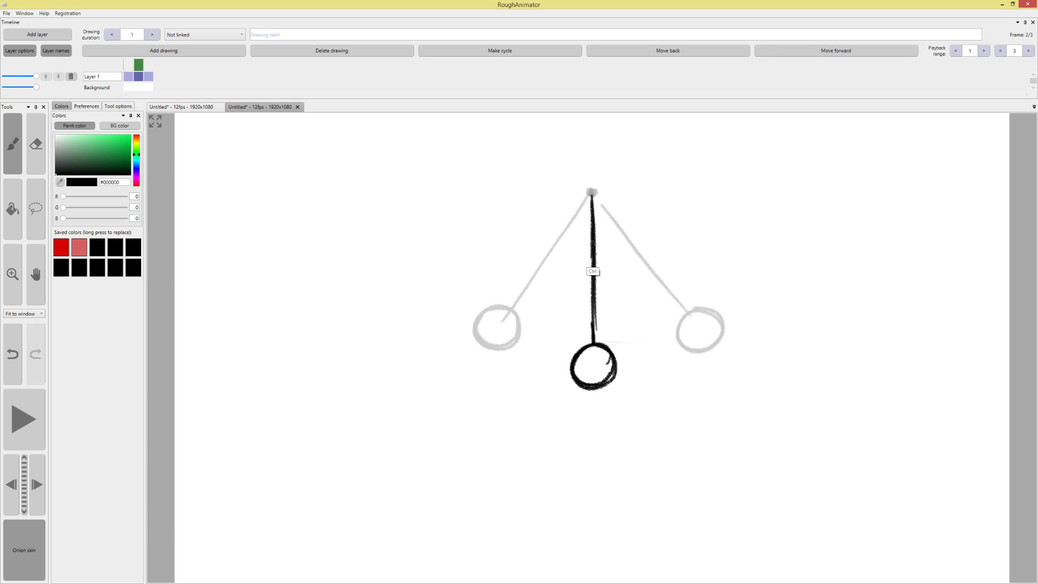
key("ctrl+z")
Erase the lower part of the vertical rod and redraw it as a straight line from the pivot to the bob
key("e")
left_click_drag(594, 254, 594, 340)
key("b")
left_click_drag(592, 196, 595, 346)
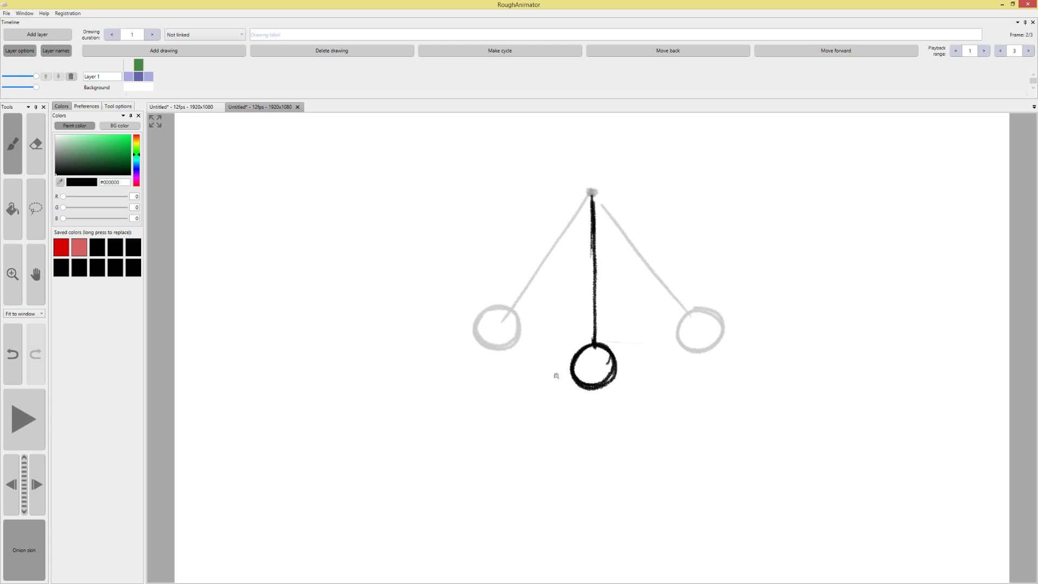
Play the three-frame pendulum swing from the first frame and stop it
key("Left")
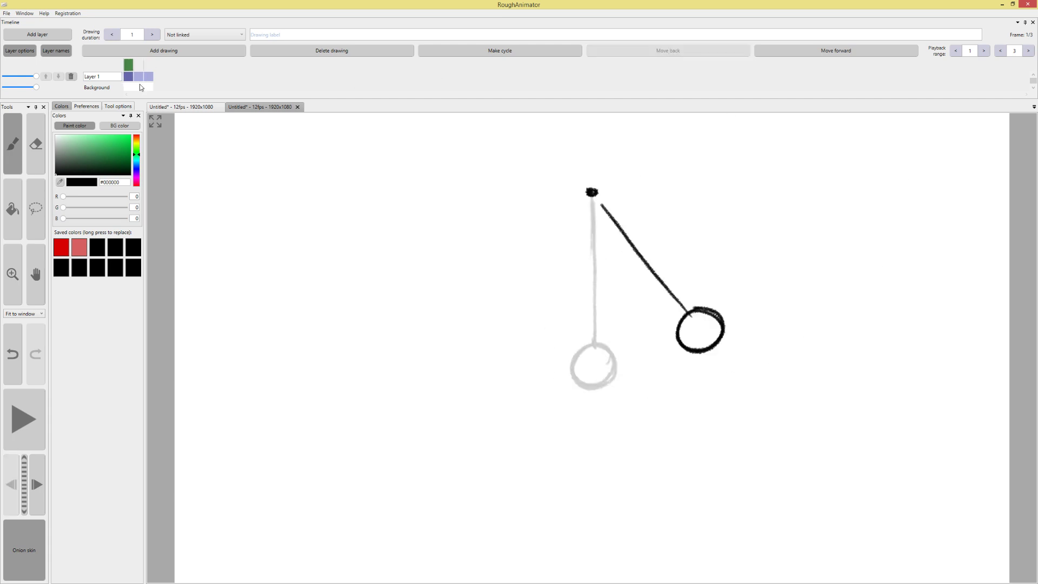
left_click(25, 420)
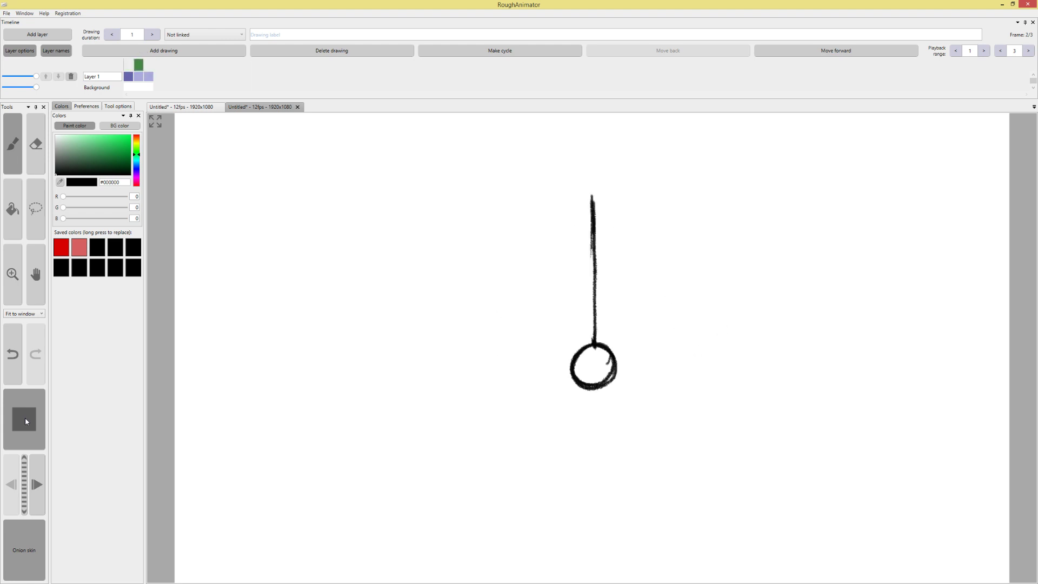
left_click(25, 418)
Add a drawing after frame 1 and draw the pendulum between the right extreme and the vertical, closer to the extreme
left_click(163, 51)
left_click(178, 62)
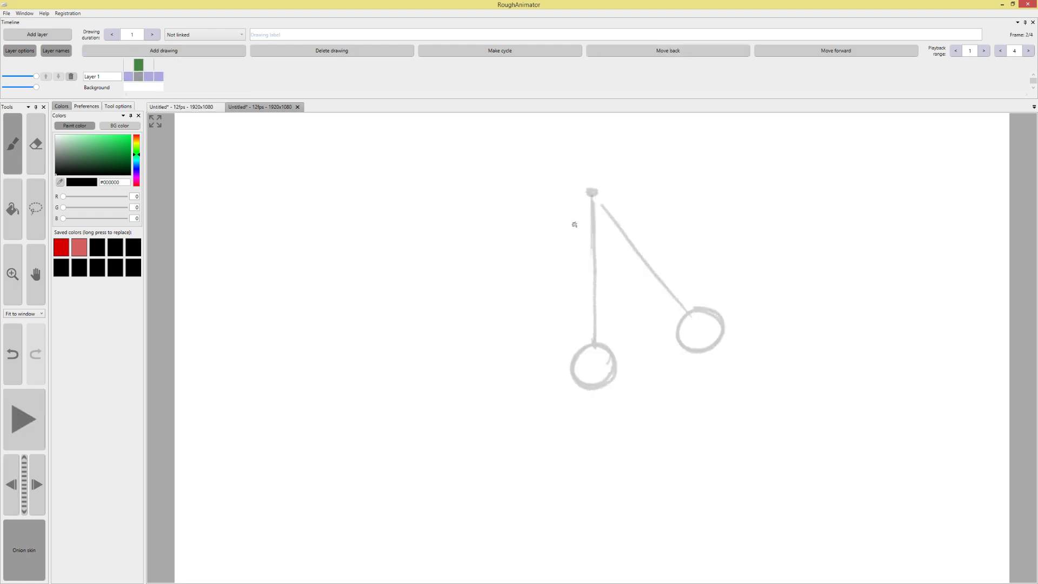
mouse_move(591, 191)
left_mouse_down()
mouse_move(684, 359)
mouse_move(676, 323)
mouse_move(664, 336)
mouse_move(688, 355)
mouse_move(647, 351)
left_mouse_up()
key("ctrl+z")
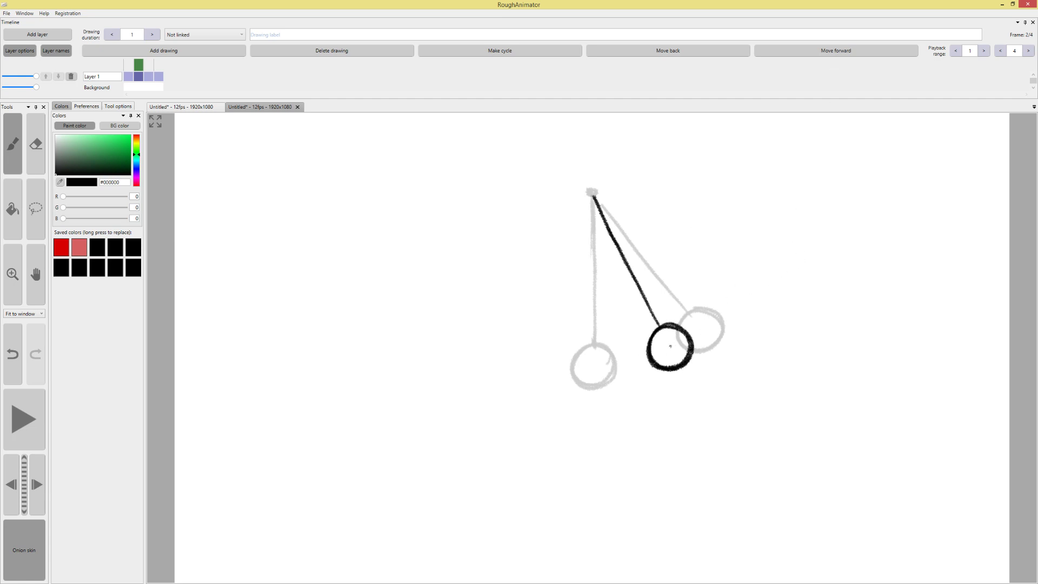
key("ctrl+z")
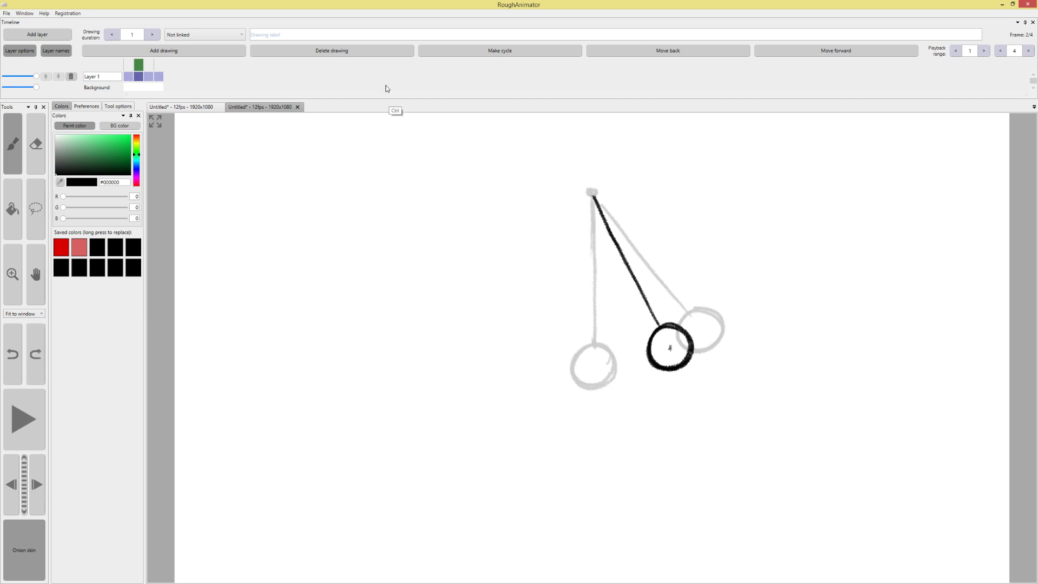
Add a drawing after frame 2 and draw the pendulum between the previous position and the vertical one
left_click(157, 53)
left_click(173, 59)
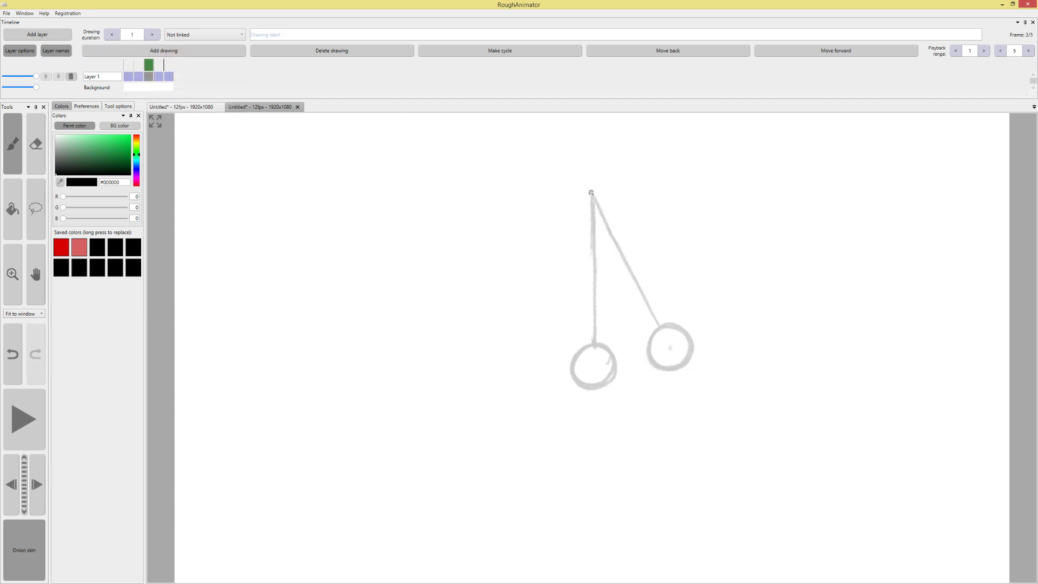
left_click_drag(591, 193, 625, 336)
key("ctrl+z")
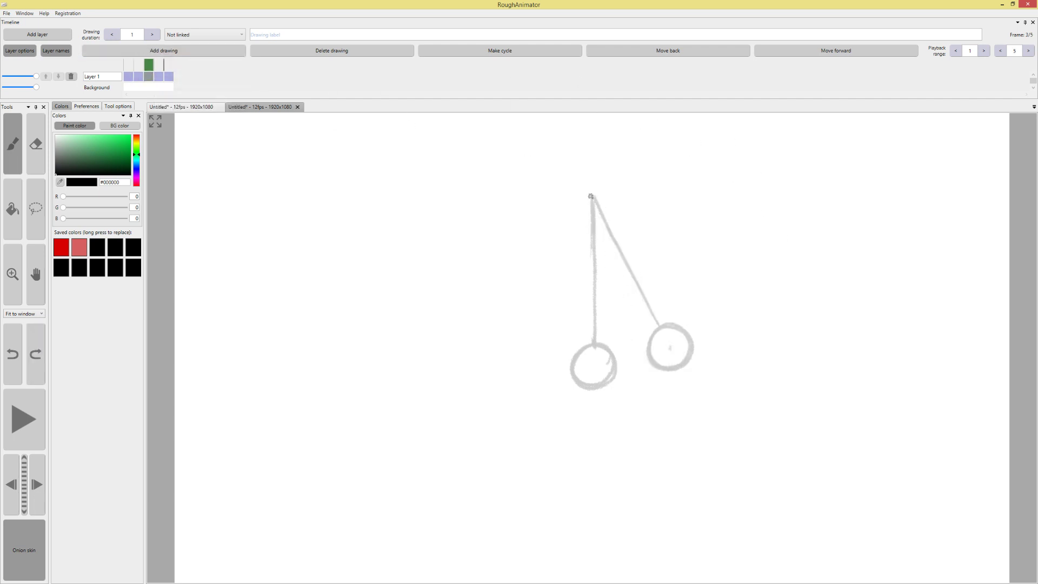
mouse_move(591, 196)
left_mouse_down()
mouse_move(643, 380)
mouse_move(623, 363)
mouse_move(643, 324)
left_mouse_up()
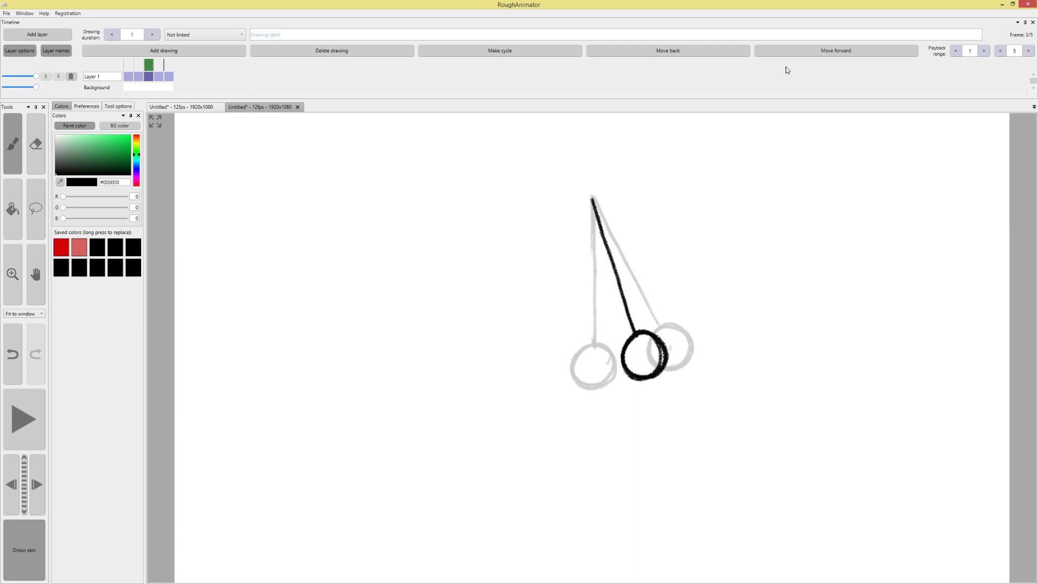
left_click_drag(128, 65, 175, 66)
left_click(187, 52)
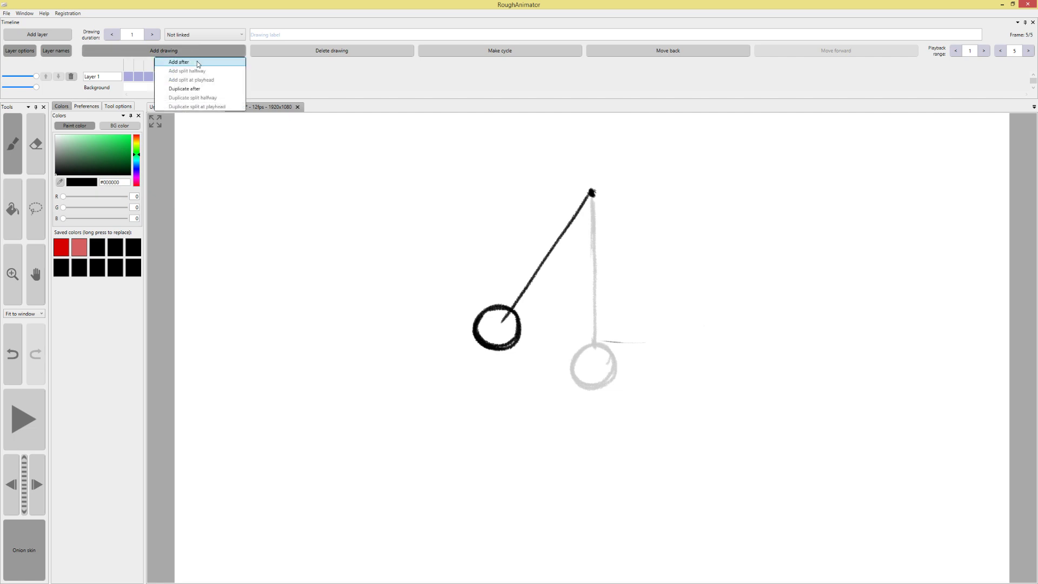
left_click(197, 61)
key("ctrl+z")
Add a drawing after the vertical pendulum on frame 4 and draw the pendulum midway between the vertical and the left extreme
left_click(157, 65)
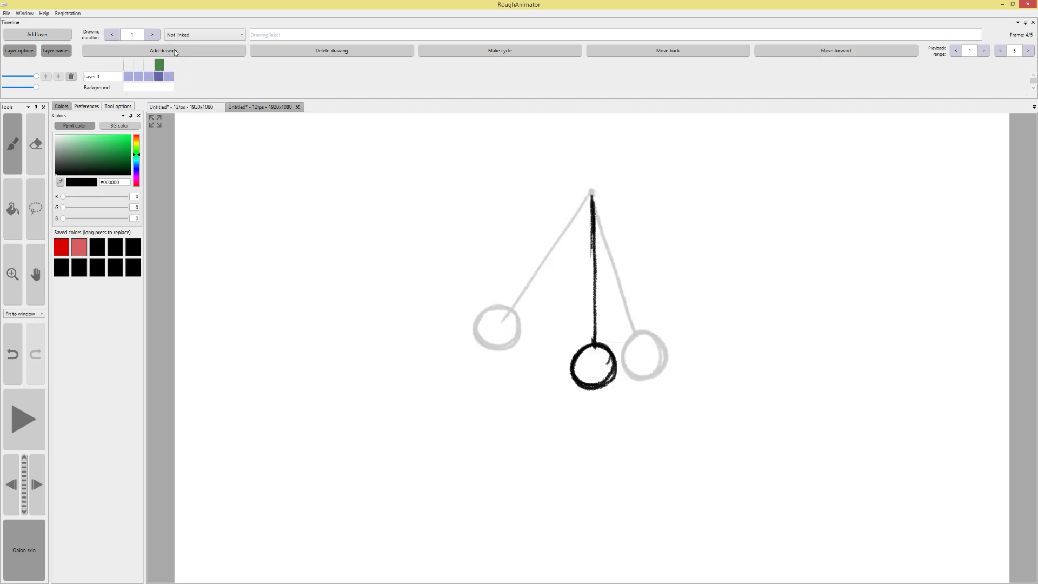
left_click(174, 49)
left_click(191, 57)
mouse_move(595, 191)
left_mouse_down()
mouse_move(554, 328)
mouse_move(568, 361)
mouse_move(547, 375)
mouse_move(557, 329)
left_mouse_up()
Add a drawing after frame 5 with the pendulum just short of the left extreme, and play back the swing
left_click(196, 50)
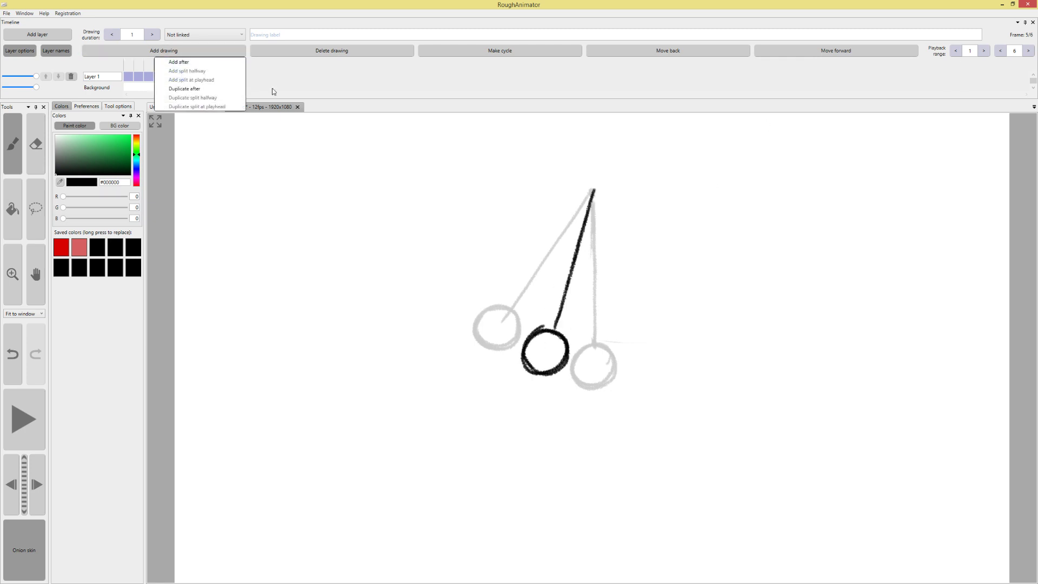
left_click(191, 59)
mouse_move(599, 180)
left_mouse_down()
mouse_move(530, 309)
mouse_move(521, 356)
mouse_move(538, 324)
left_mouse_up()
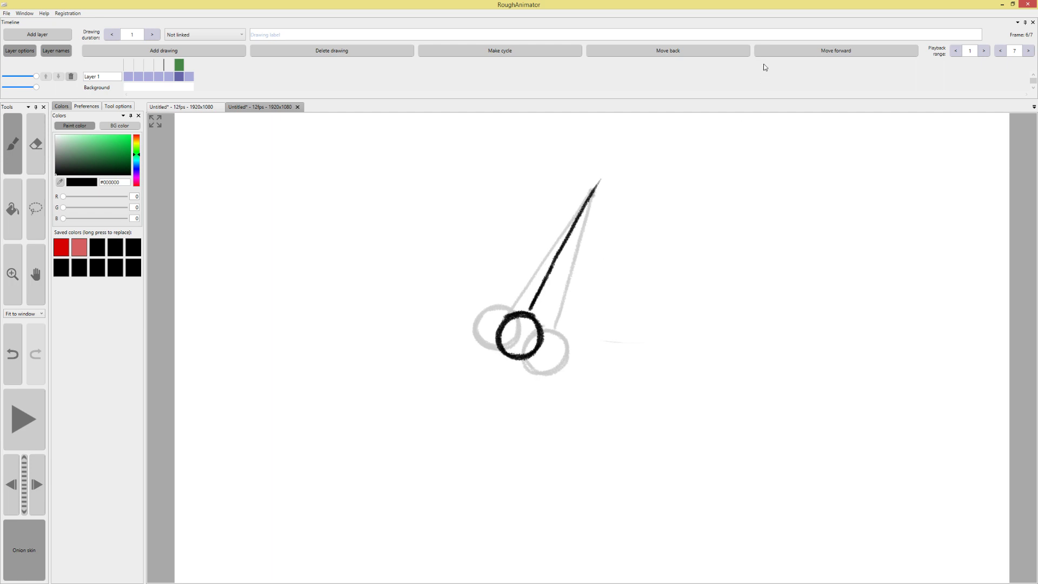
left_click(23, 425)
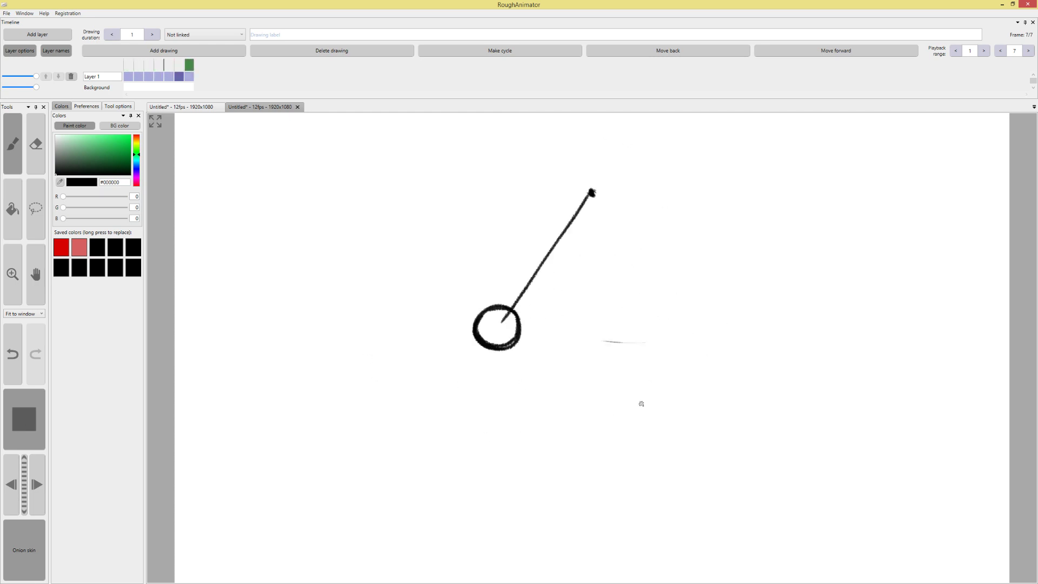
left_click(23, 425)
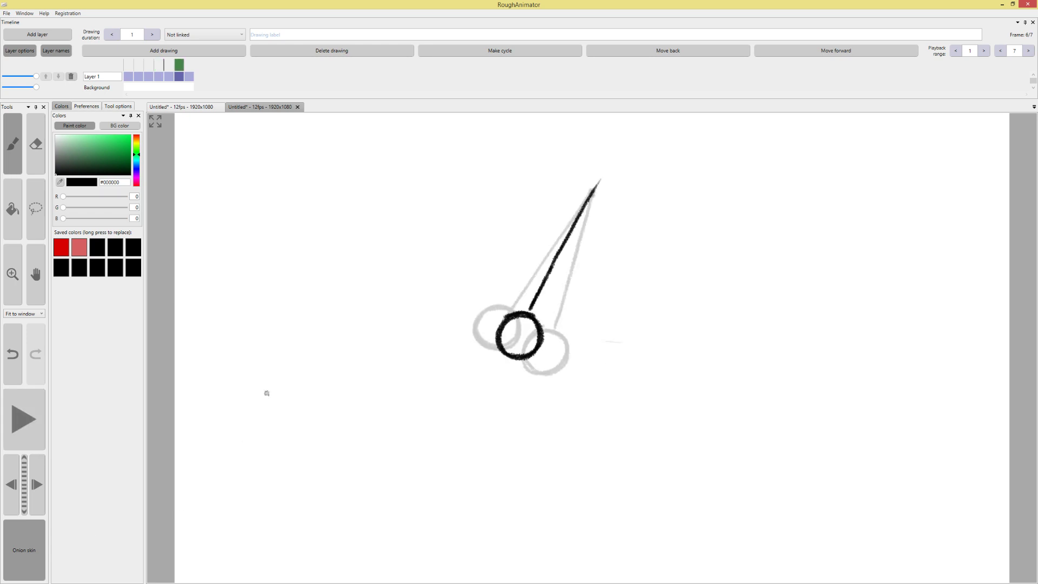
Add a drawing after the last frame with the bob continuing up and left past the extreme on a bending rod
mouse_move(178, 70)
left_mouse_down()
mouse_move(158, 64)
mouse_move(189, 68)
left_mouse_up()
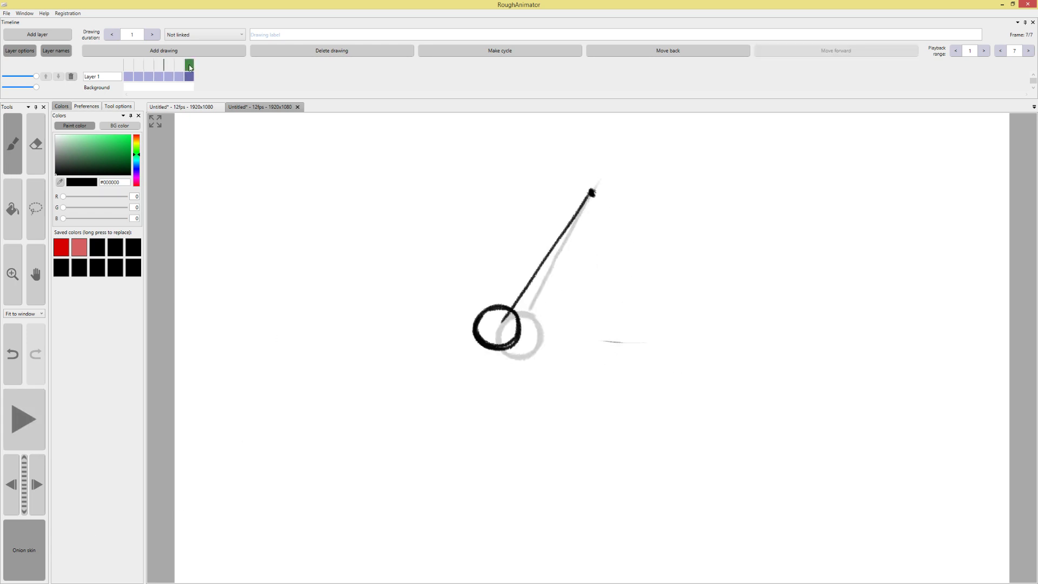
left_click(211, 49)
left_click(232, 70)
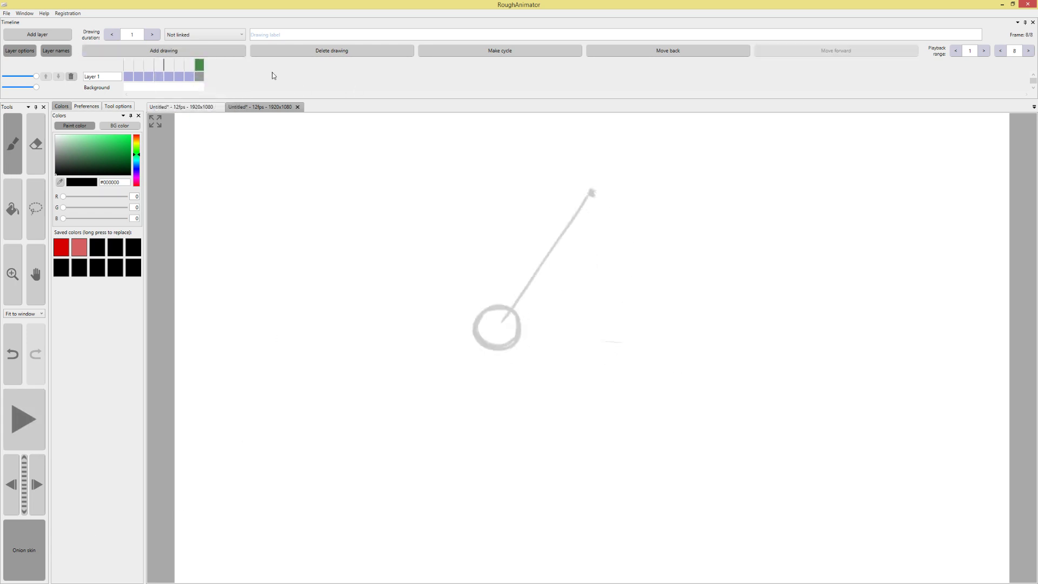
mouse_move(590, 193)
left_mouse_down()
mouse_move(536, 268)
mouse_move(488, 282)
mouse_move(469, 325)
mouse_move(454, 298)
left_mouse_up()
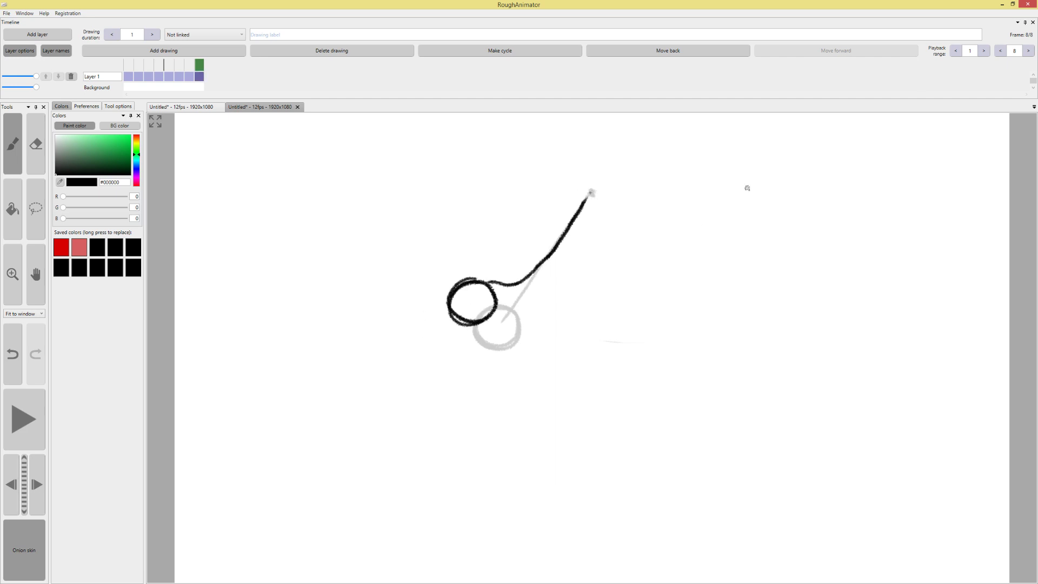
Add a drawing after frame 8 with the bob farther up and left and the rod curving more strongly
left_click(210, 49)
left_click(221, 59)
mouse_move(595, 189)
left_mouse_down()
mouse_move(521, 278)
mouse_move(472, 278)
mouse_move(432, 251)
mouse_move(468, 277)
mouse_move(459, 248)
left_mouse_up()
Add a drawing after frame 9 and draw the pendulum with the bob dropping back down on a bent rod
mouse_move(210, 70)
left_mouse_down()
mouse_move(179, 69)
mouse_move(210, 69)
left_mouse_up()
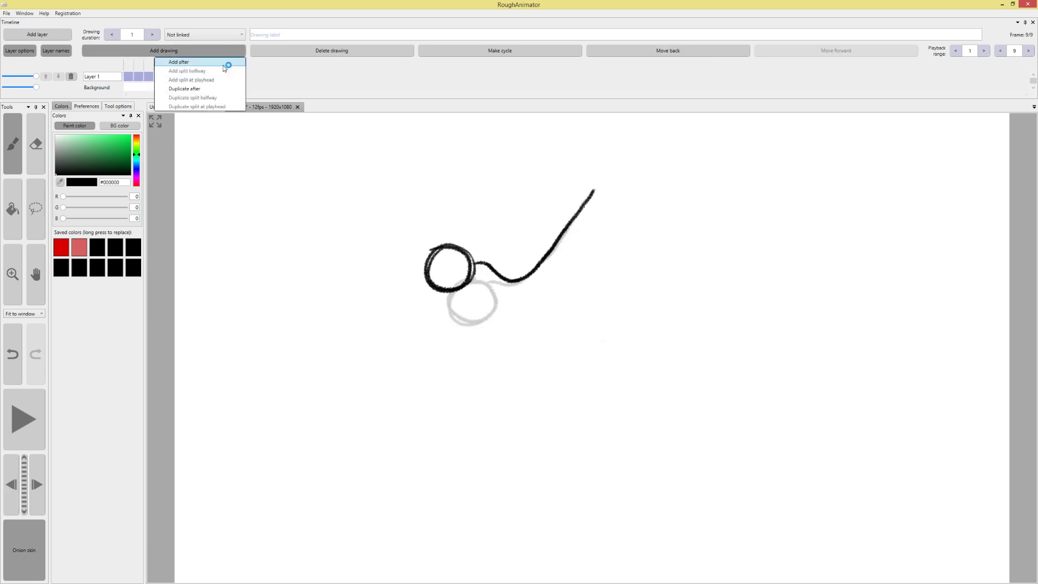
left_click(227, 63)
left_click_drag(591, 193, 487, 302)
key("ctrl+z")
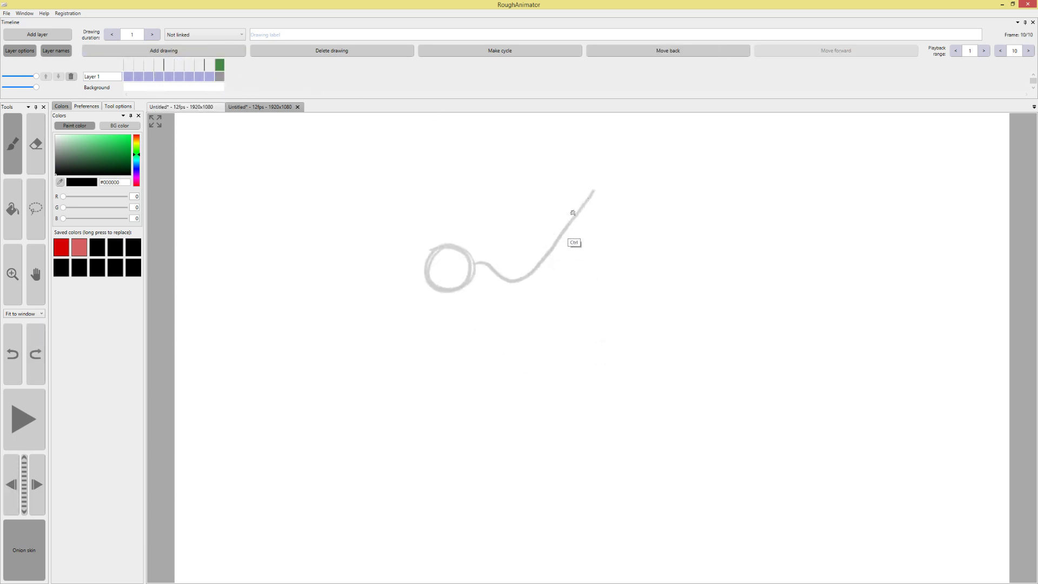
mouse_move(588, 194)
left_mouse_down()
mouse_move(544, 263)
mouse_move(461, 316)
mouse_move(467, 300)
mouse_move(477, 313)
mouse_move(447, 327)
mouse_move(481, 302)
mouse_move(451, 294)
left_mouse_up()
Add a drawing after frame 10 with the bob swinging back down and right on a curved rod, and play back the animation
left_click(207, 50)
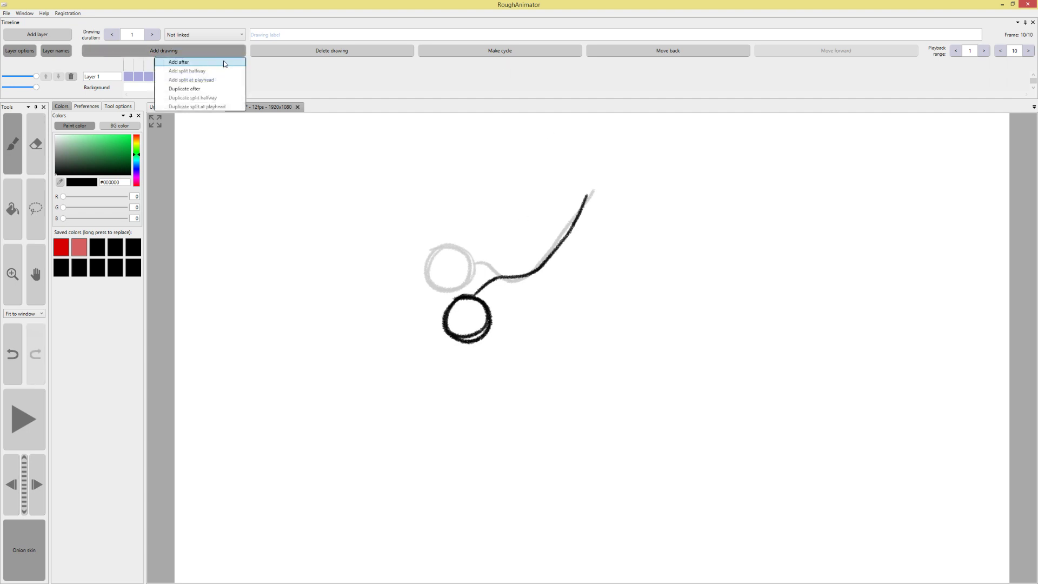
left_click(208, 60)
mouse_move(577, 209)
left_mouse_down()
mouse_move(504, 326)
mouse_move(497, 306)
mouse_move(510, 319)
mouse_move(483, 339)
mouse_move(516, 314)
mouse_move(476, 313)
left_mouse_up()
left_click(26, 416)
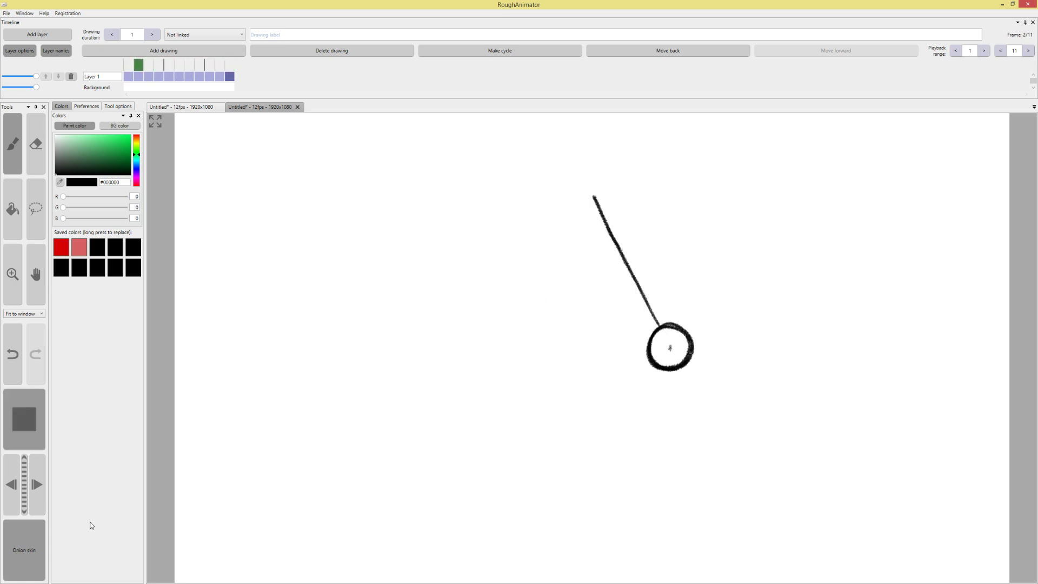
key("space")
Close the pendulum project without saving and create a new 1920 x 1080 project at 12 fps
left_click(296, 112)
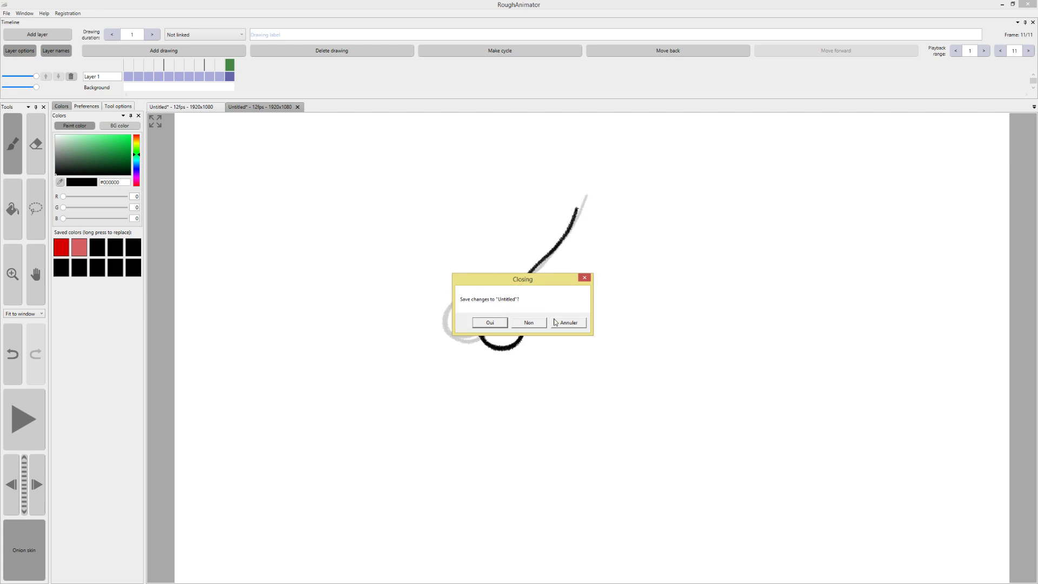
left_click(530, 322)
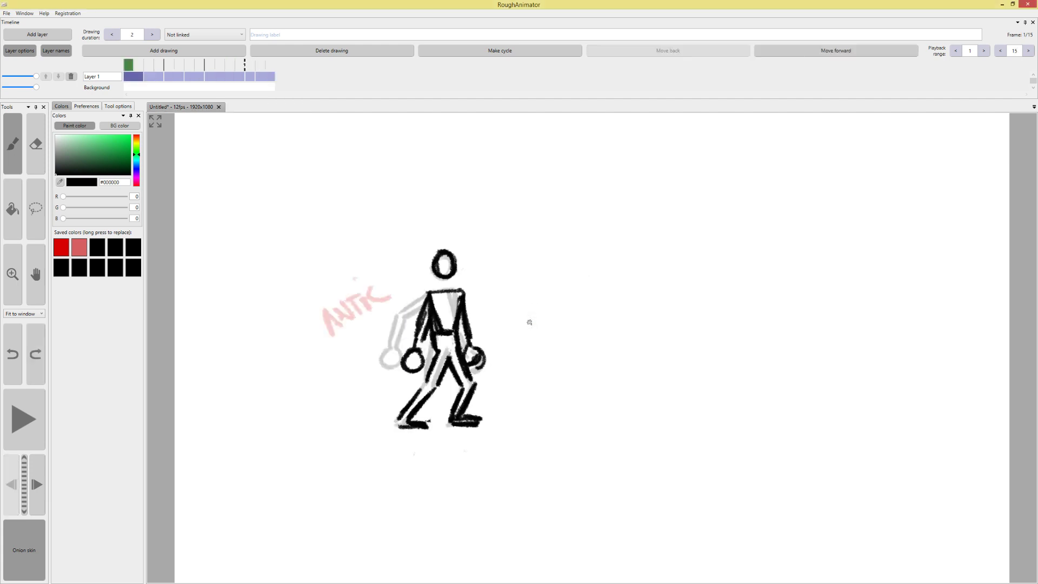
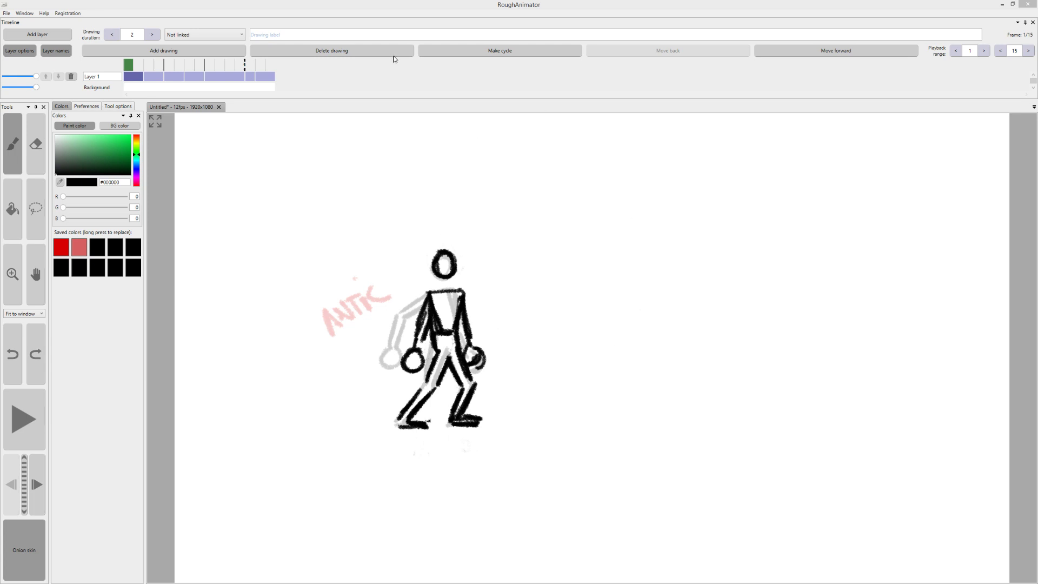
left_click(7, 13)
left_click(21, 24)
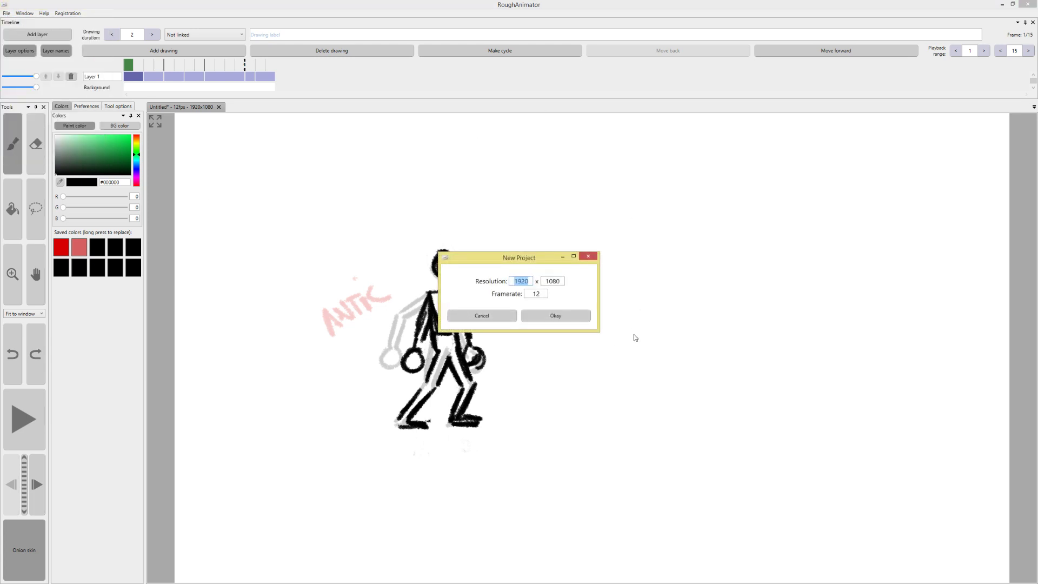
left_click(562, 319)
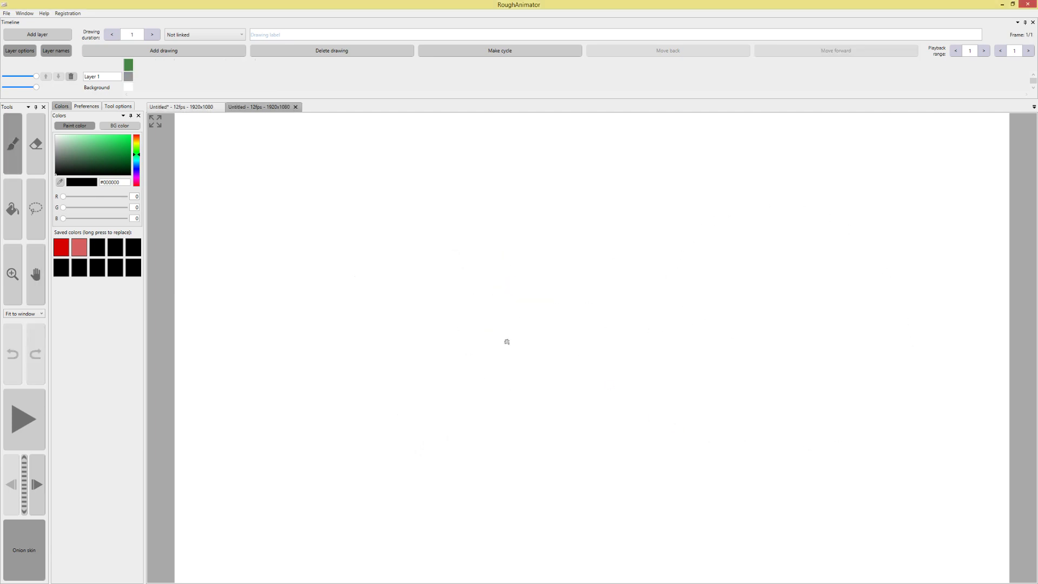
Draw a round head with a left-facing eye and a thin antenna tipped with a small ball on top
mouse_move(579, 290)
left_mouse_down()
mouse_move(552, 382)
mouse_move(621, 324)
mouse_move(579, 390)
left_mouse_up()
mouse_move(540, 329)
left_mouse_down()
mouse_move(573, 338)
mouse_move(539, 331)
mouse_move(544, 346)
left_mouse_up()
key("ctrl+z")
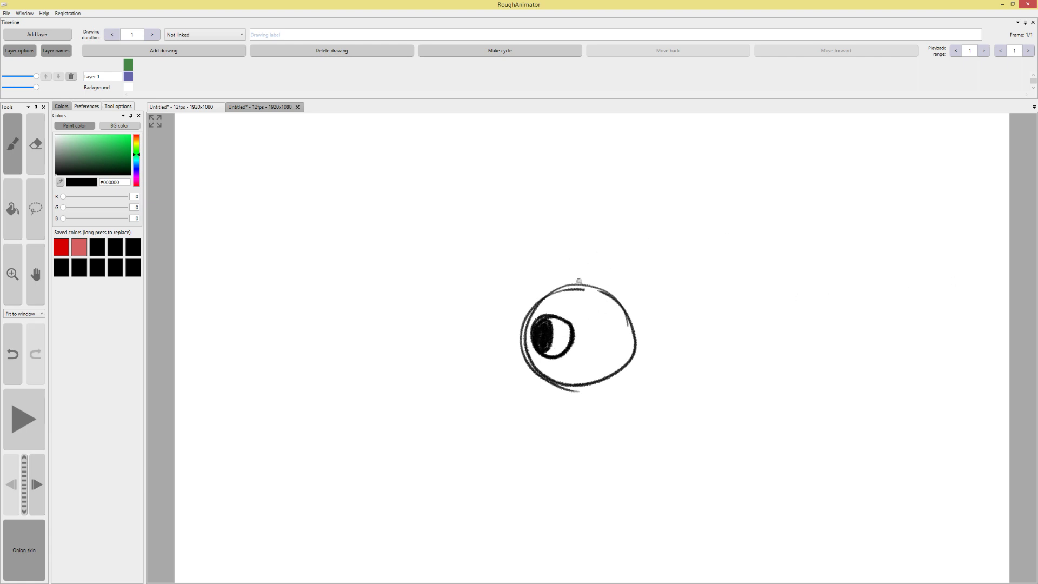
left_click_drag(579, 283, 596, 221)
Lasso the whole head with its antenna and move it to the right side of the canvas
left_click(32, 204)
mouse_move(378, 423)
left_mouse_down()
mouse_move(503, 440)
mouse_move(472, 349)
left_mouse_up()
left_click_drag(622, 333, 768, 337)
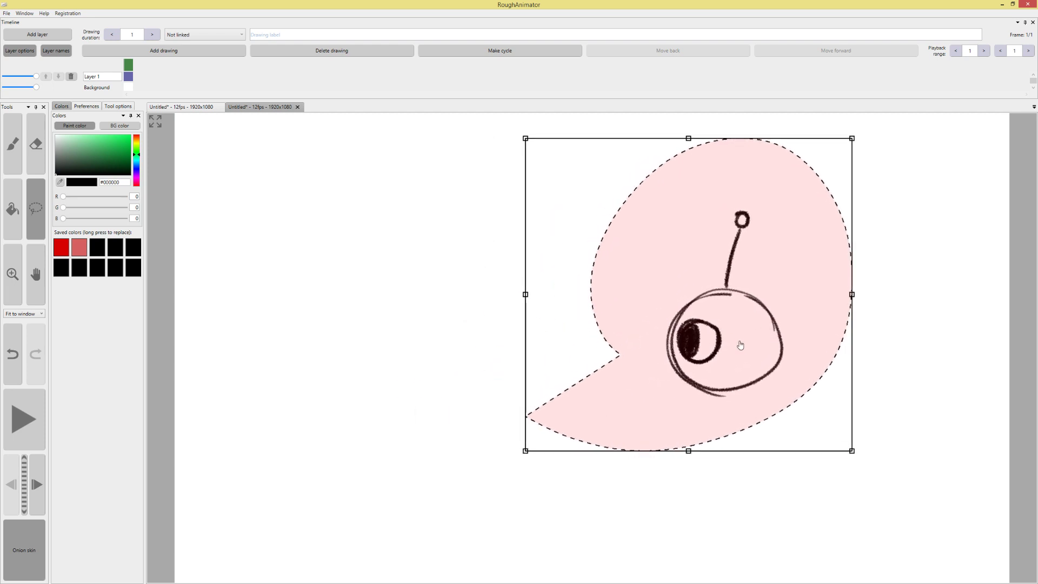
left_click(152, 52)
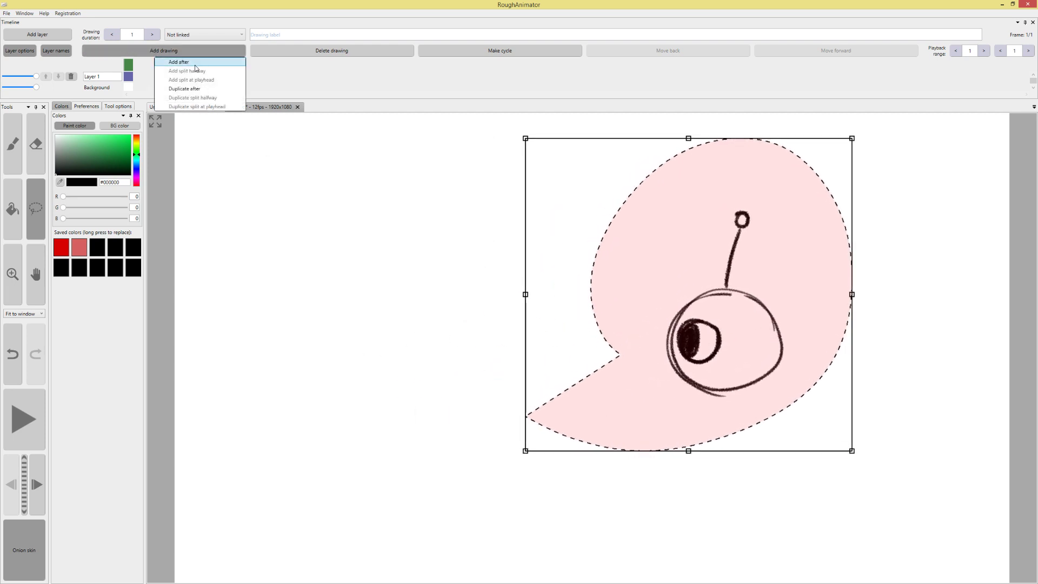
left_click(582, 304)
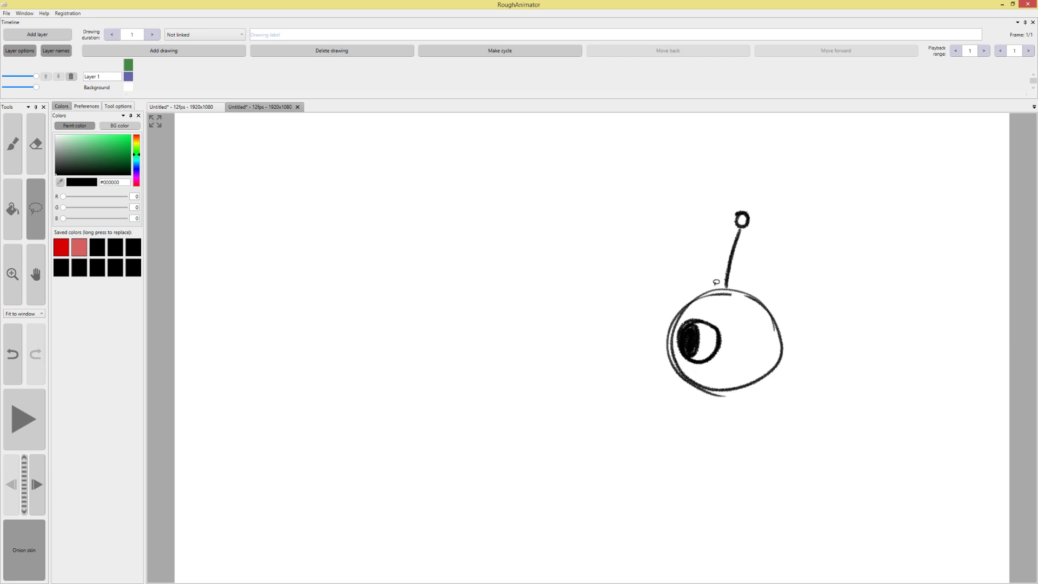
Lasso the antenna and delete it from the head drawing
left_click_drag(716, 283, 644, 258)
key("Delete")
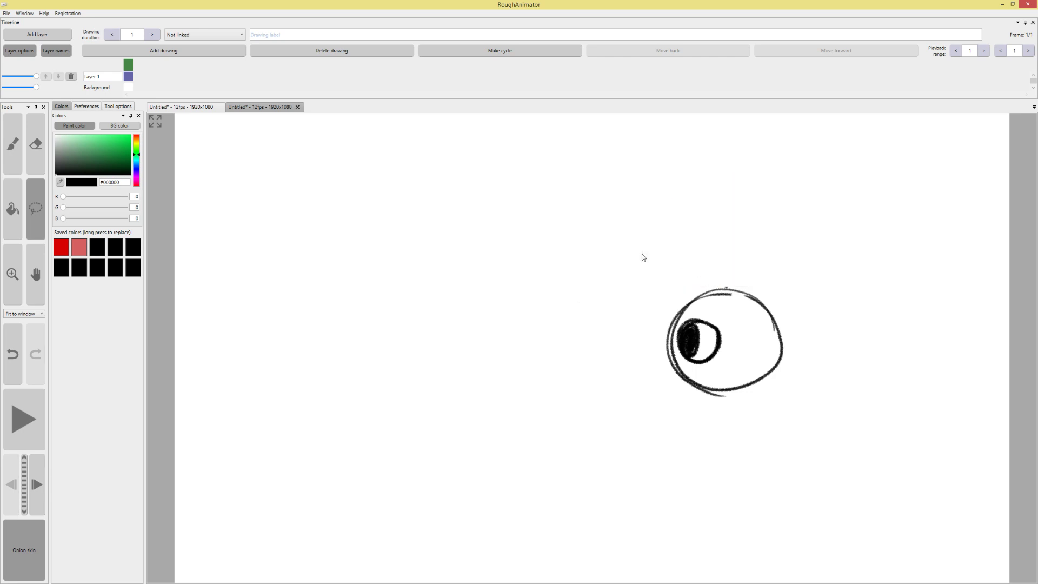
left_click(153, 51)
left_click(162, 62)
left_click_drag(603, 376, 593, 360)
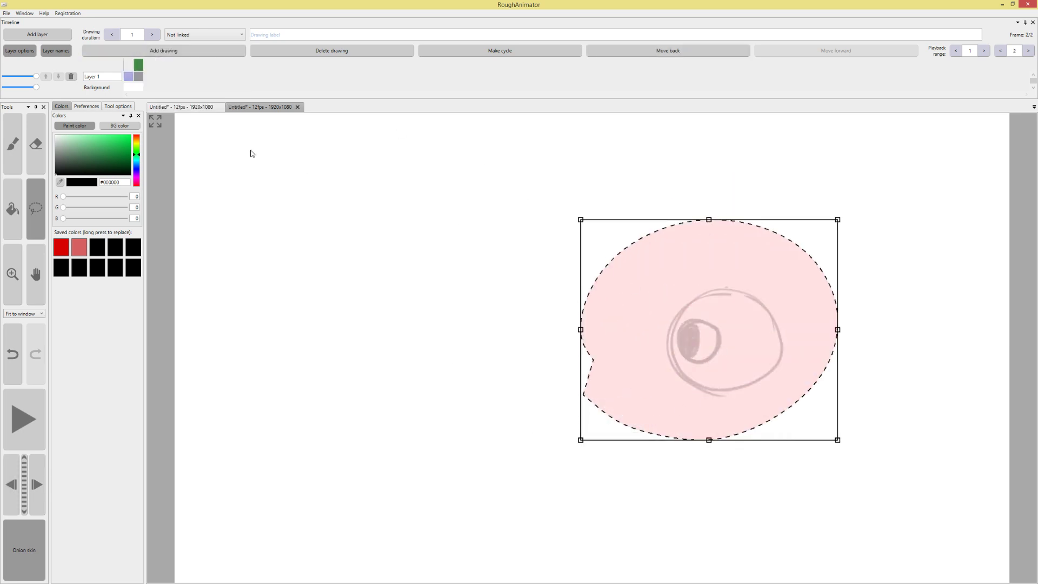
key("ctrl+z")
key("ctrl+z")
Duplicate the head drawing after frame 1 and draw a long horizontal line with a left end tick below it on the background layer
left_click(155, 53)
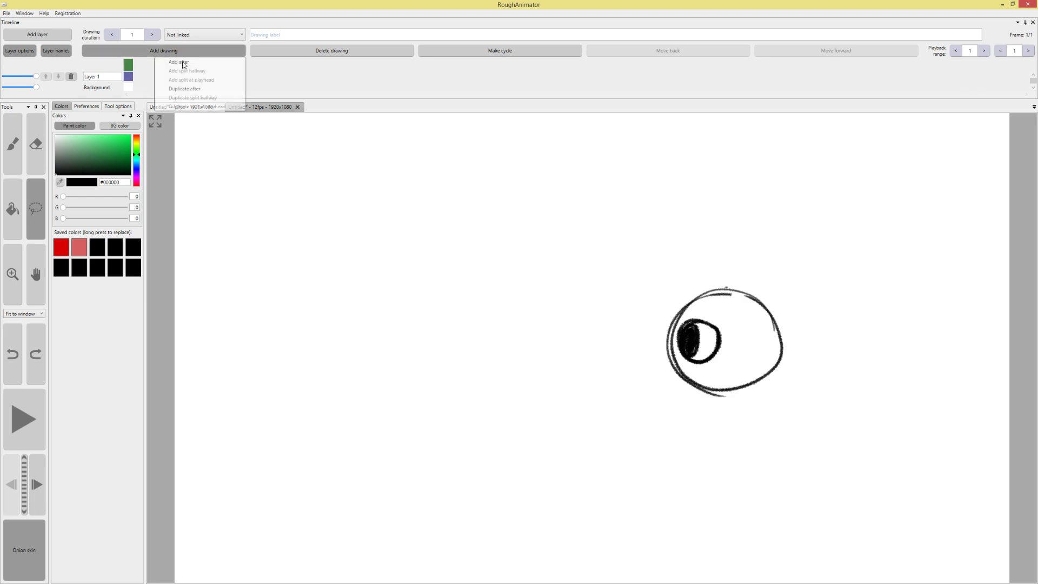
left_click(202, 88)
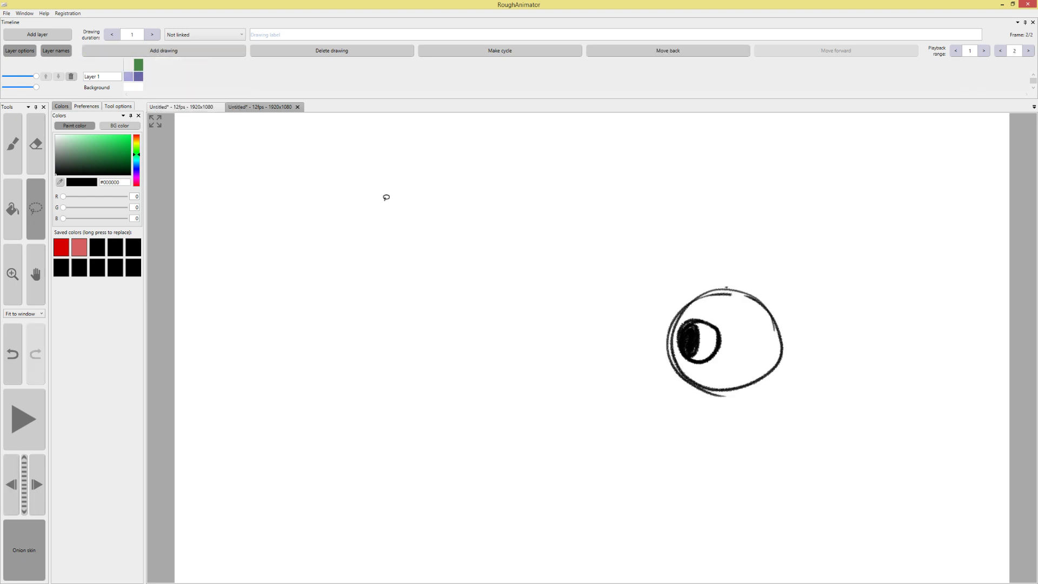
left_click(134, 88)
key("b")
left_click_drag(730, 408, 334, 406)
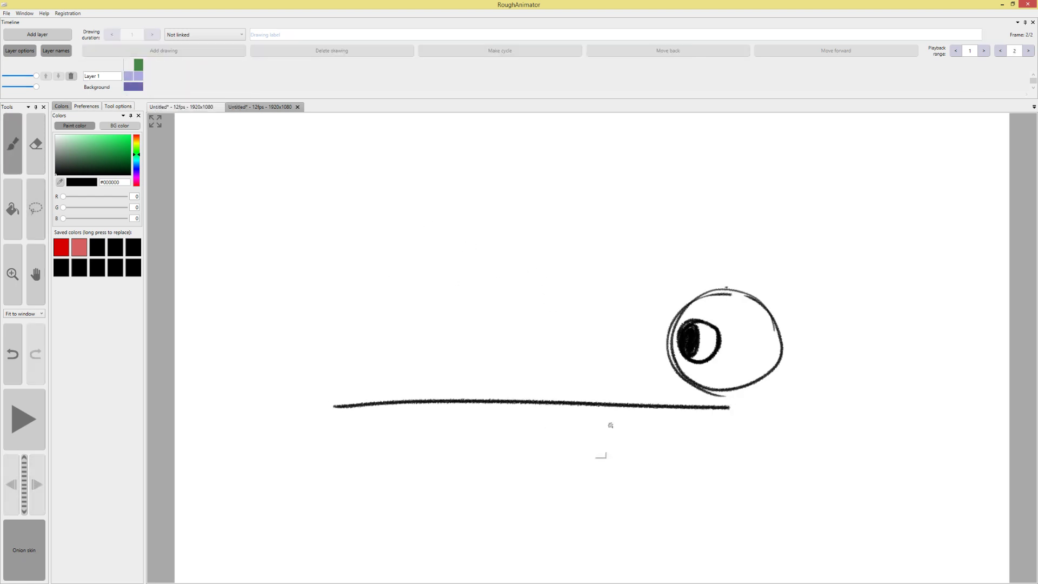
key("ctrl+z")
mouse_move(729, 416)
left_mouse_down()
mouse_move(354, 420)
mouse_move(348, 444)
left_mouse_up()
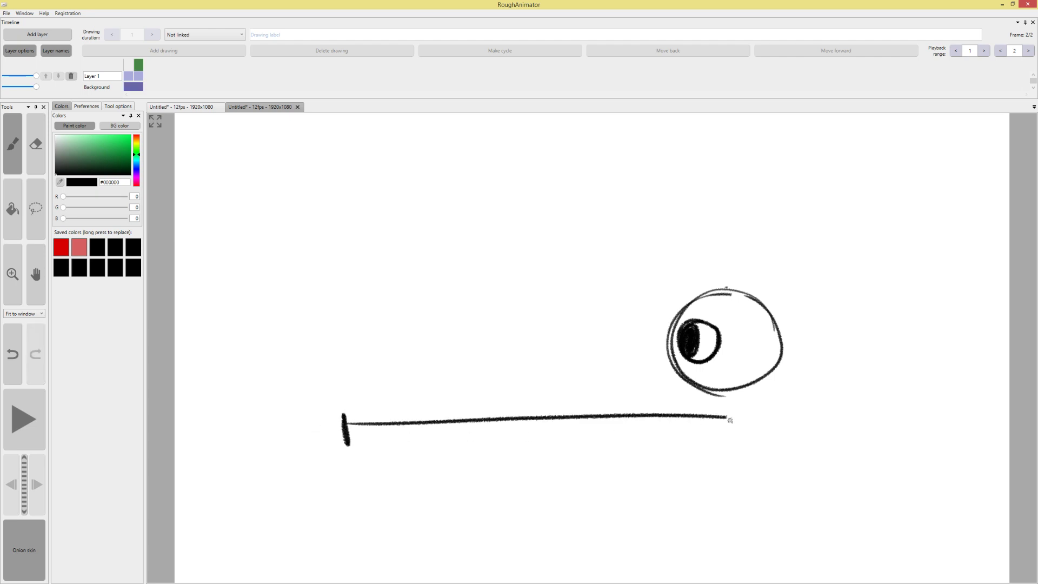
Add spacing ticks along the line: one at the right end, one in the middle and pairs close to both ends
mouse_move(729, 406)
left_mouse_down()
mouse_move(730, 433)
mouse_move(661, 427)
left_mouse_up()
left_click_drag(529, 406, 529, 435)
mouse_move(411, 409)
left_mouse_down()
mouse_move(411, 435)
mouse_move(377, 436)
left_mouse_up()
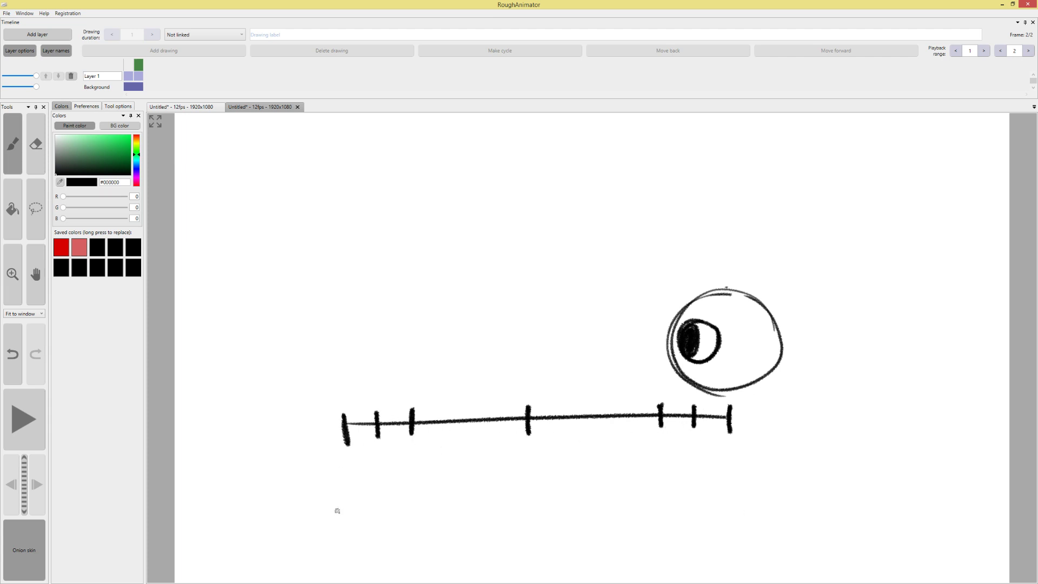
On frame 2 of Layer 1, lasso the head and shift it slightly left to the second tick from the right
left_click(139, 74)
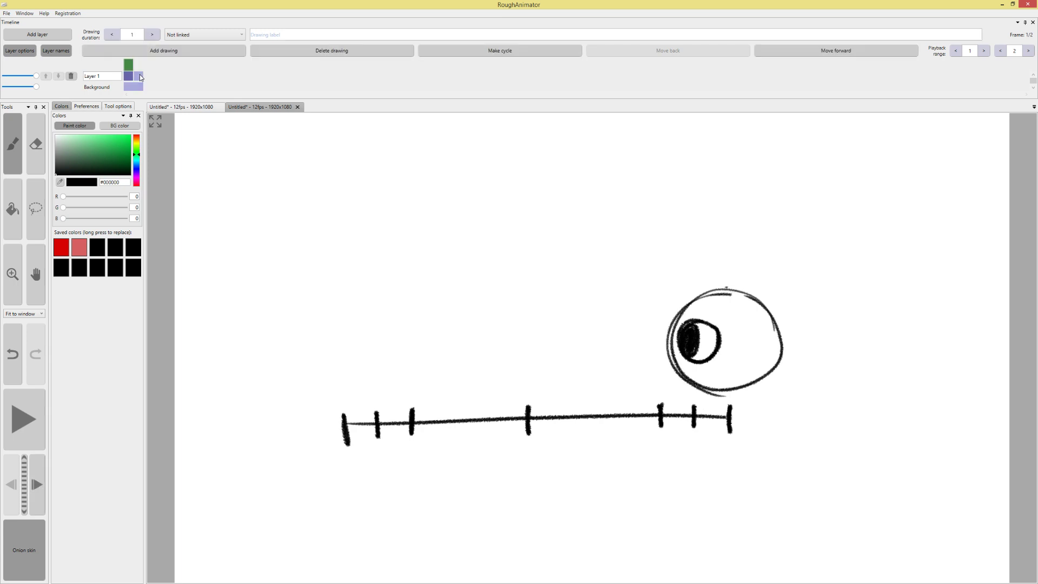
left_click(36, 216)
mouse_move(728, 236)
left_mouse_down()
mouse_move(659, 394)
mouse_move(754, 247)
mouse_move(742, 366)
left_mouse_up()
Duplicate the drawing after frame 2 and move the head left to the third tick from the right
left_click(203, 50)
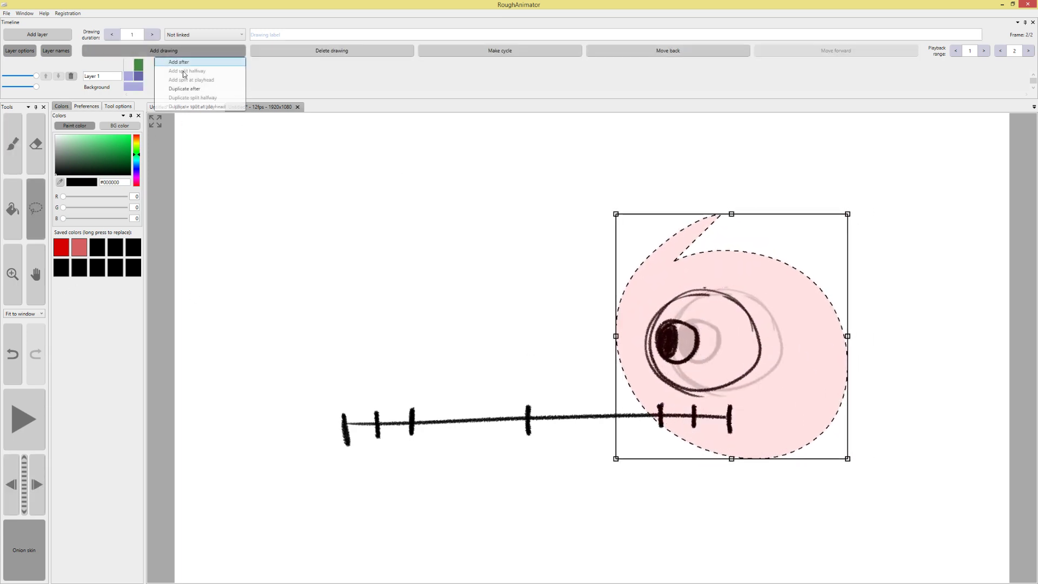
left_click(205, 88)
left_click_drag(773, 319, 771, 325)
left_click_drag(714, 363, 695, 365)
Duplicate the drawing after frame 3 and move the head left to the middle tick
left_click(163, 52)
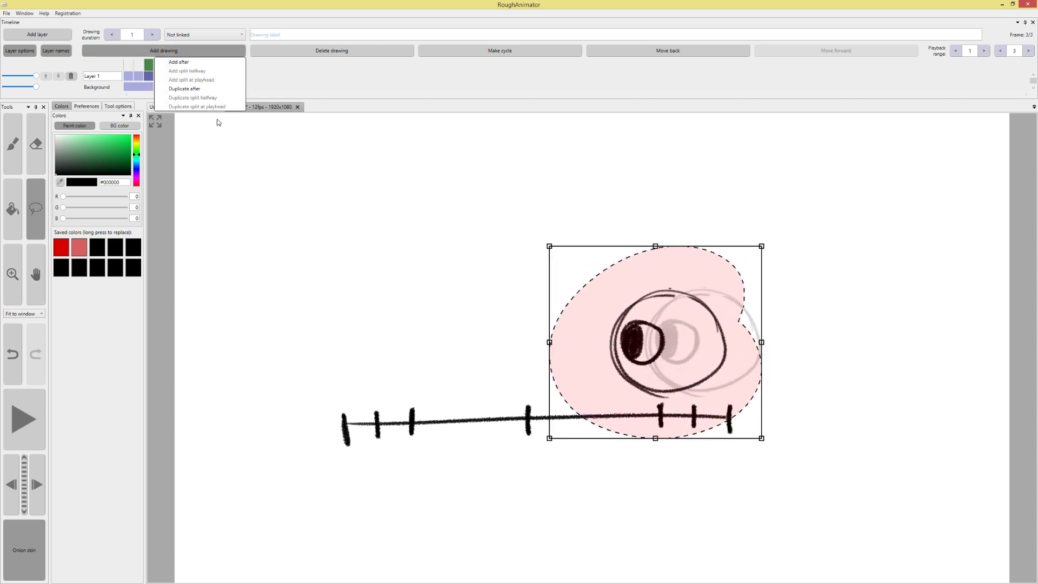
left_click(183, 88)
mouse_move(670, 460)
left_mouse_down()
mouse_move(783, 395)
mouse_move(638, 428)
left_mouse_up()
mouse_move(698, 359)
left_mouse_down()
mouse_move(546, 372)
mouse_move(558, 360)
left_mouse_up()
Duplicate the drawing after frame 4 and move the head left to the third tick from the left end
left_click(156, 52)
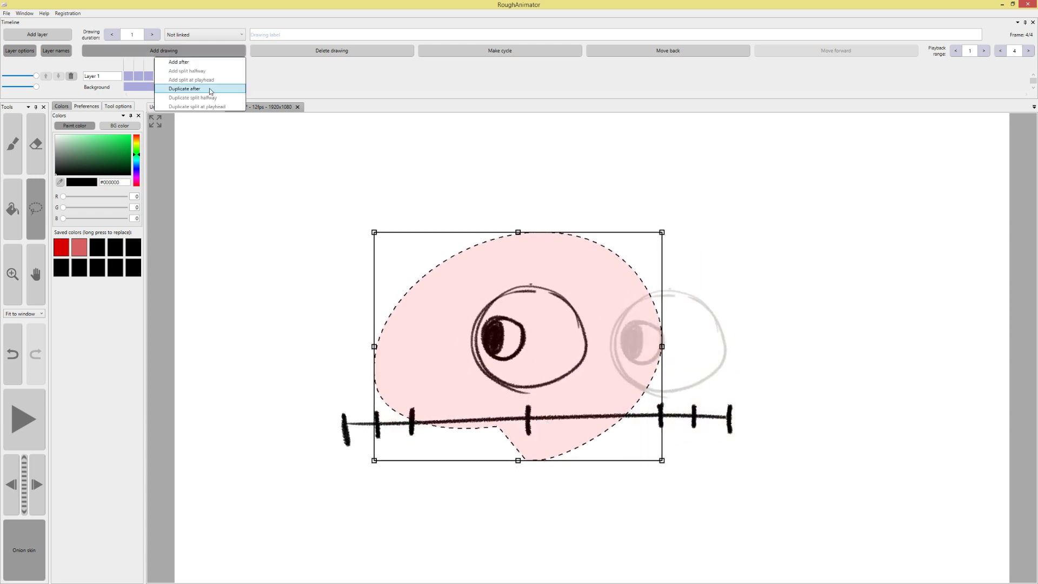
left_click(211, 89)
left_click_drag(590, 246, 633, 319)
mouse_move(565, 347)
left_mouse_down()
mouse_move(431, 352)
mouse_move(452, 347)
left_mouse_up()
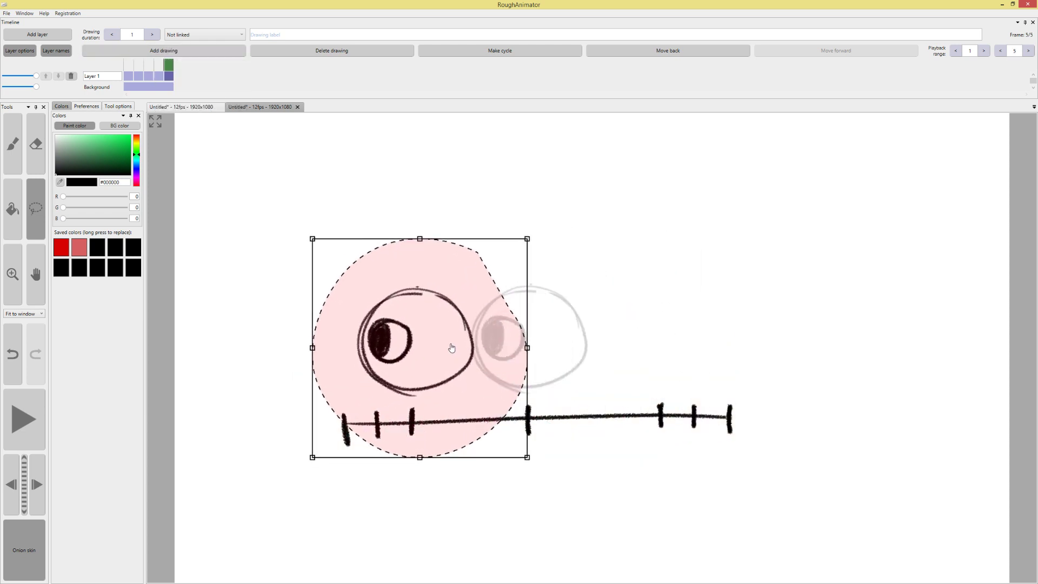
Duplicate the drawing after frame 5 and move the head left to the second tick from the left end
left_click(162, 53)
left_click(184, 89)
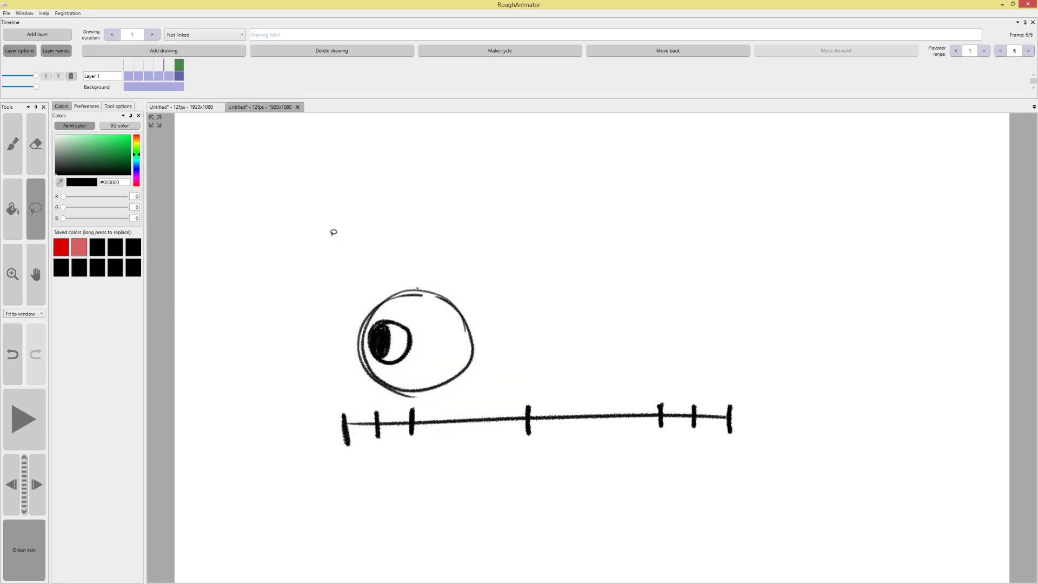
mouse_move(518, 419)
left_mouse_down()
mouse_move(297, 301)
mouse_move(535, 354)
left_mouse_up()
mouse_move(423, 277)
left_mouse_down()
mouse_move(394, 279)
mouse_move(320, 445)
mouse_move(408, 286)
left_mouse_up()
Duplicate the drawing after frame 6, move the head to the left end tick, and play back the animation
left_click(162, 53)
left_click(204, 96)
left_click_drag(424, 361, 376, 361)
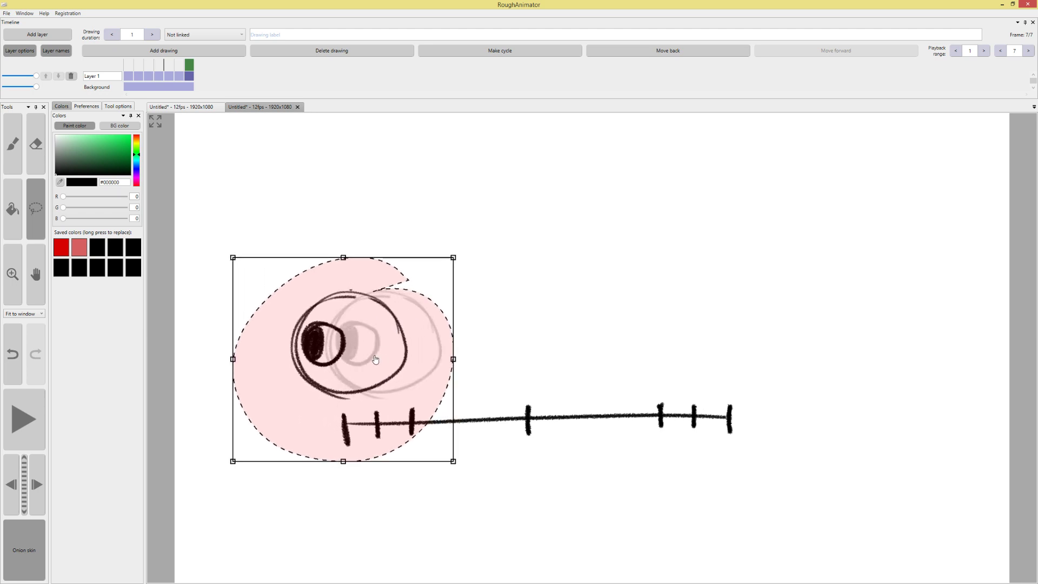
left_click(486, 336)
left_click(24, 413)
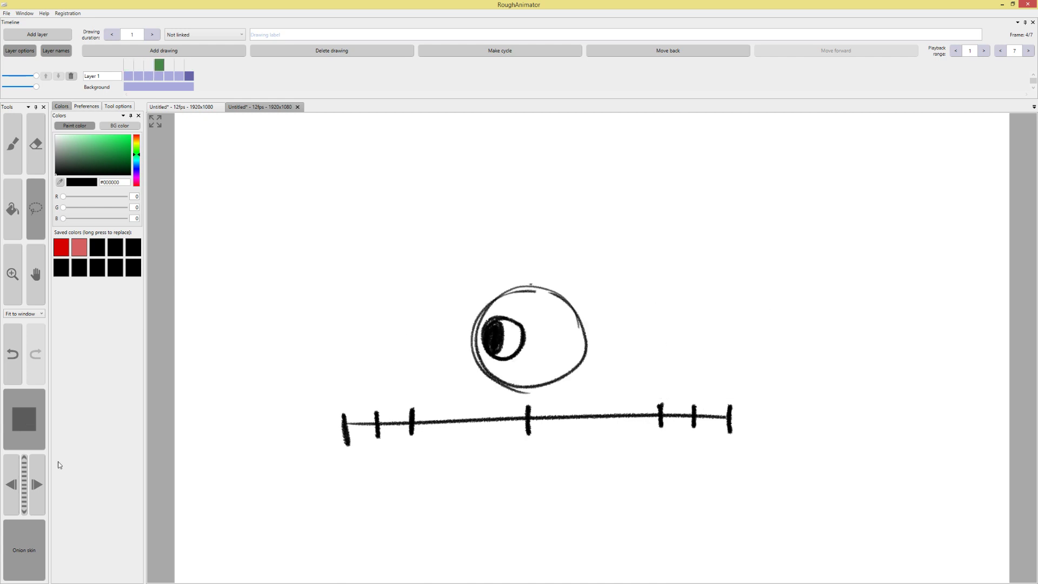
Add an empty layer at frame 1 and draw a straight vertical antenna with a thick tip on top of the head
left_click(126, 65)
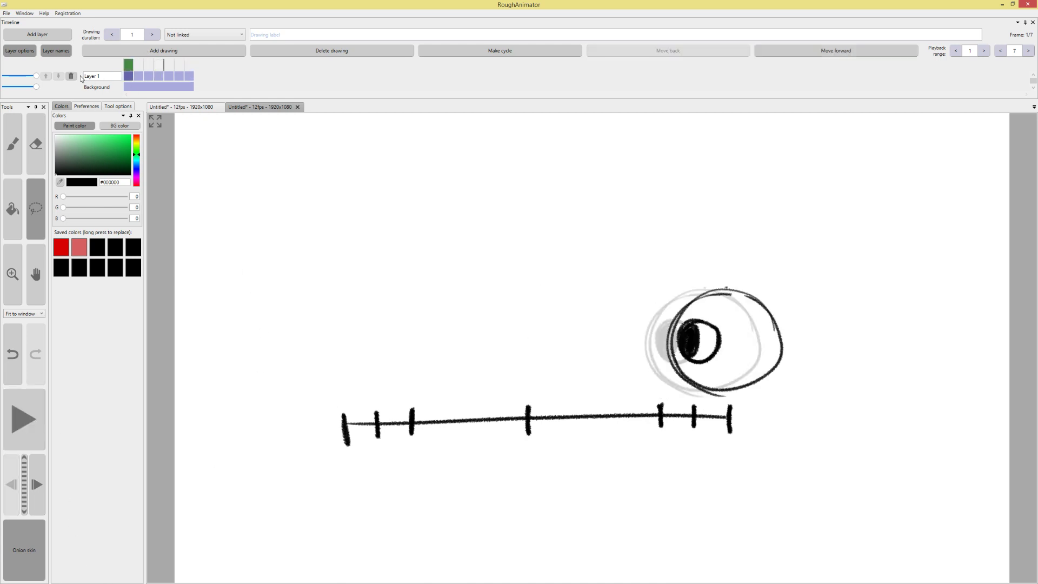
left_click(28, 51)
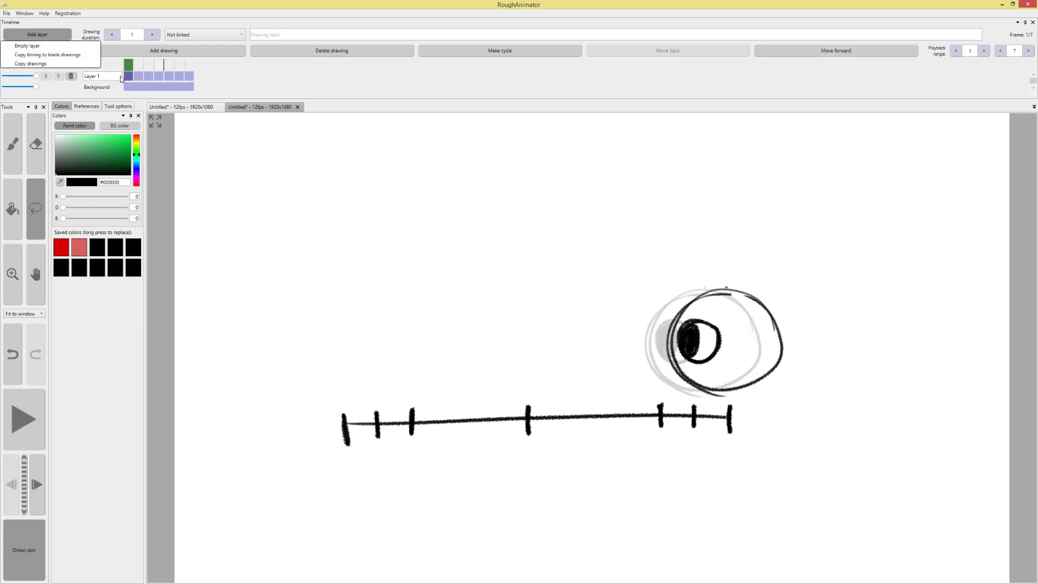
left_click(67, 45)
key("b")
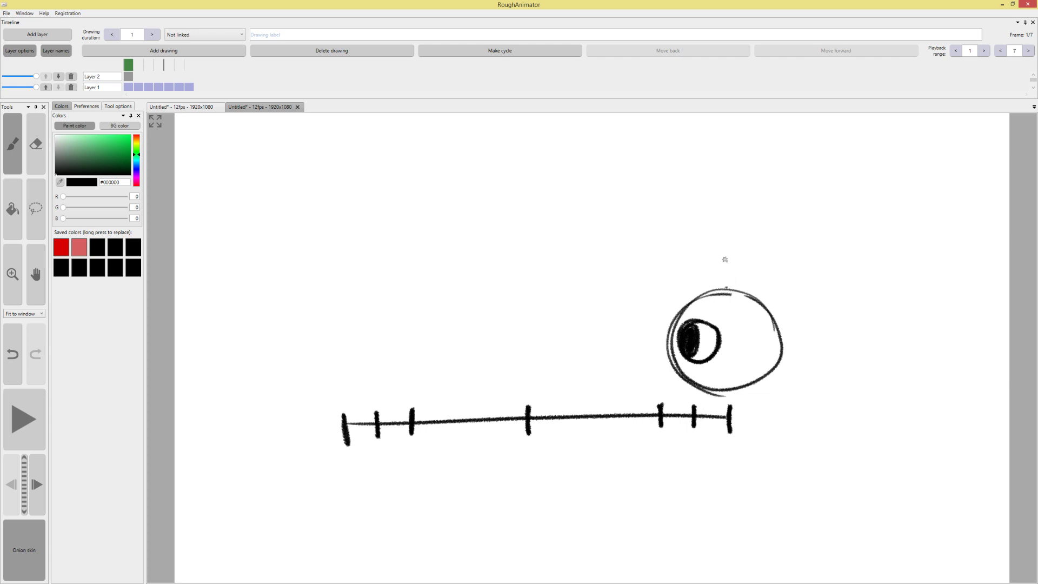
left_click_drag(727, 286, 727, 222)
Add a drawing on frame 2 of Layer 2 with the antenna rooted on the shifted head and its tip bending right
key("Right")
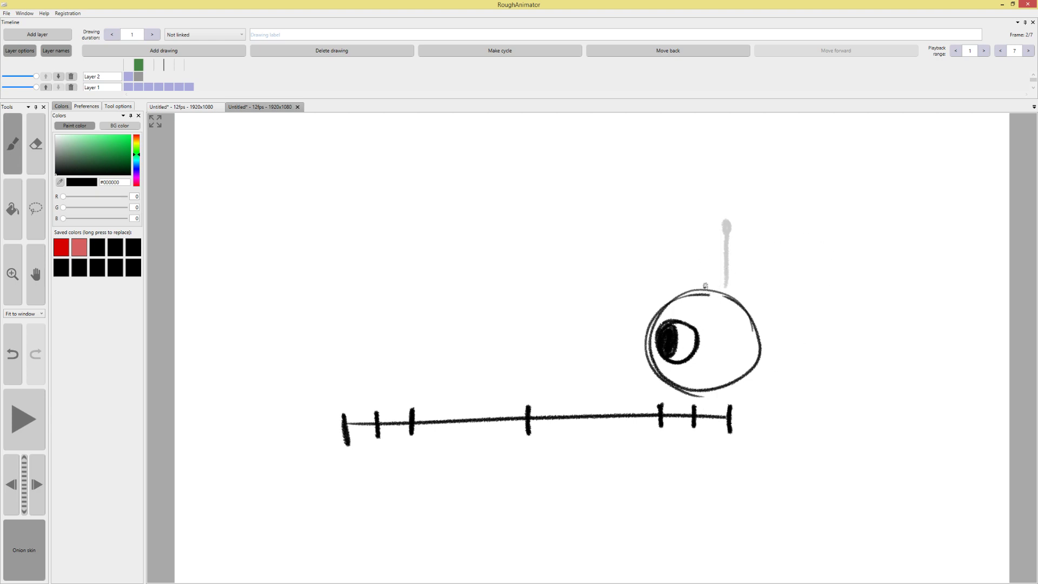
left_click_drag(705, 286, 706, 223)
key("ctrl+z")
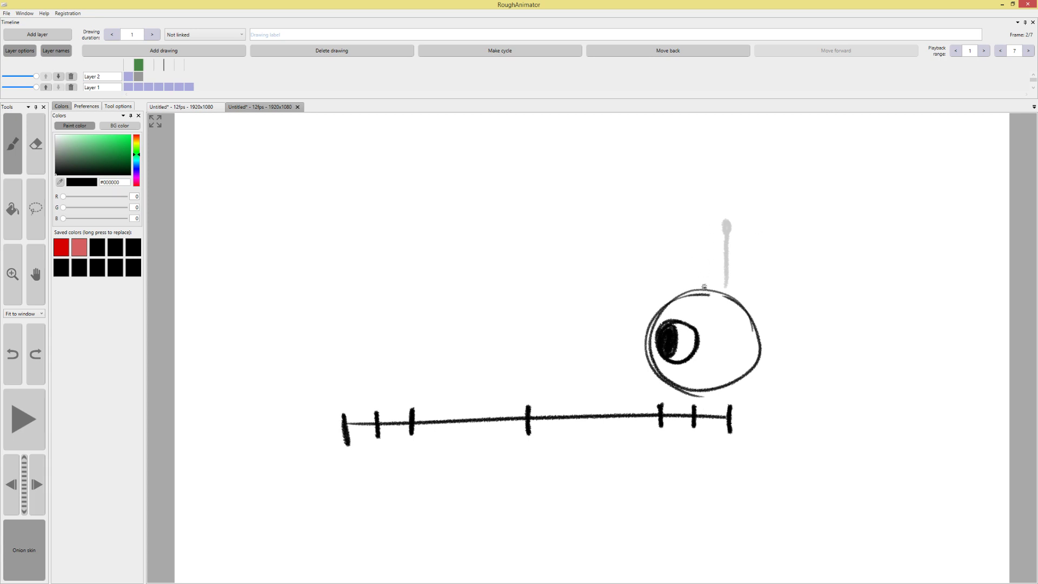
left_click_drag(704, 287, 712, 219)
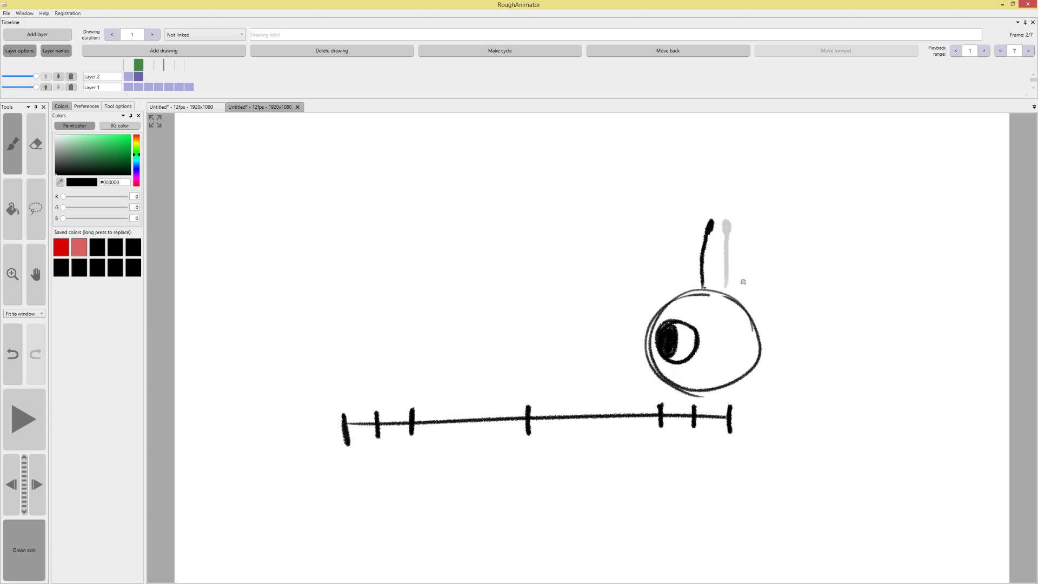
Add a drawing on frame 3 of Layer 2 with the antenna rooted on the head and its tip leaning right, and compare it with frame 2
left_click(151, 69)
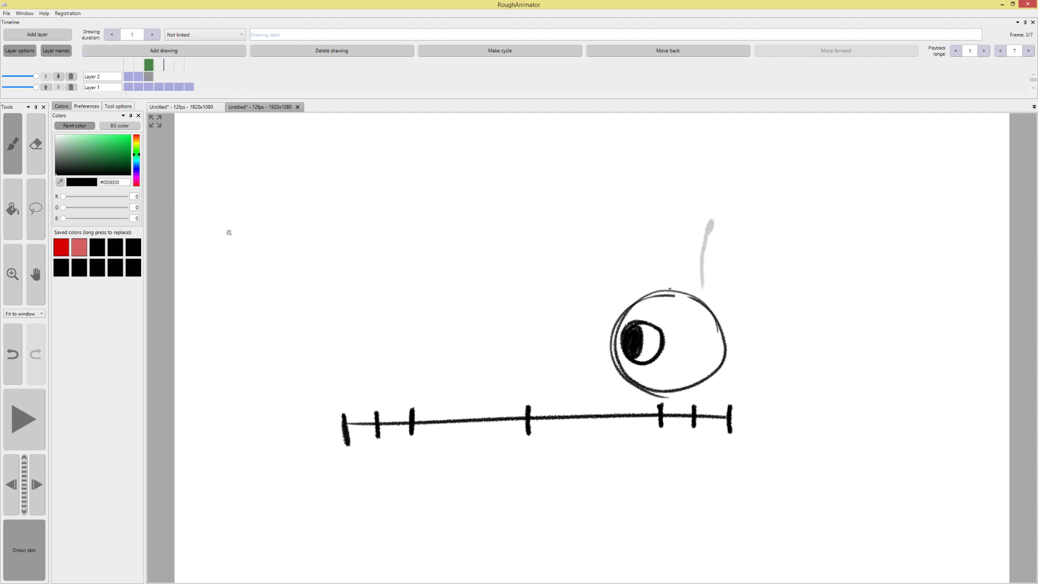
left_click_drag(669, 288, 689, 227)
left_click_drag(667, 272, 672, 227)
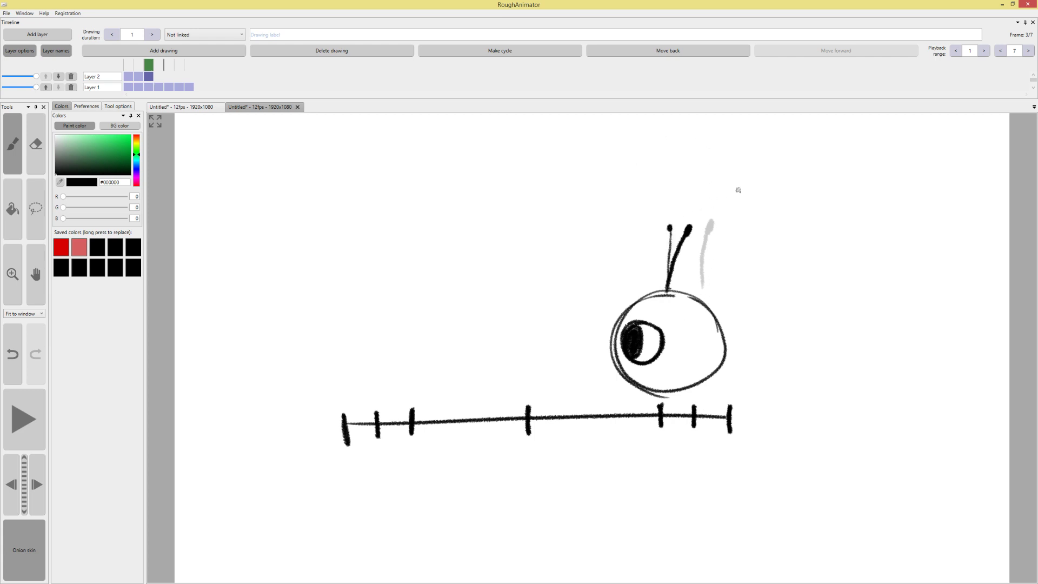
key("ctrl+z")
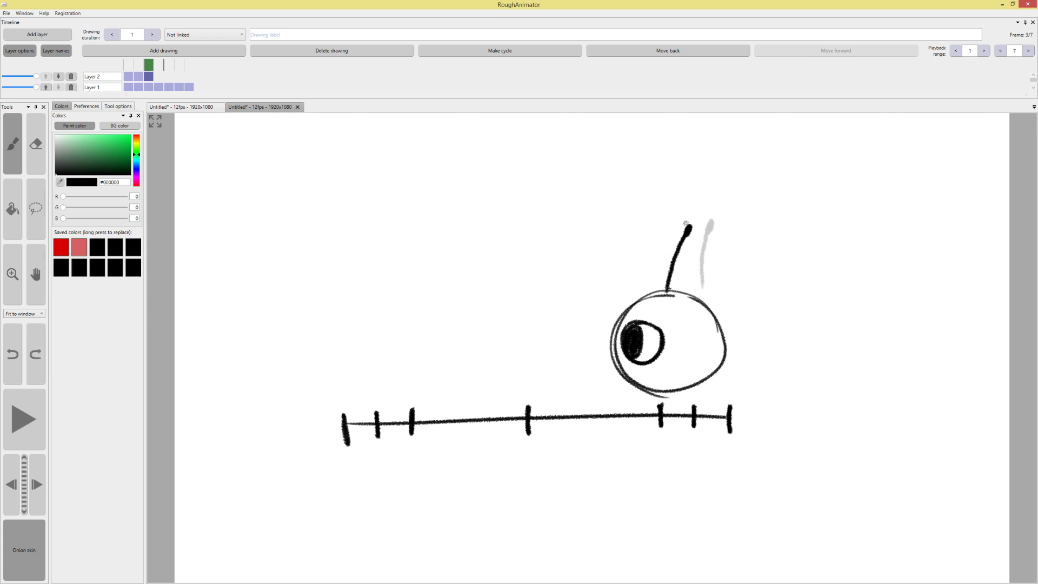
left_click(125, 68)
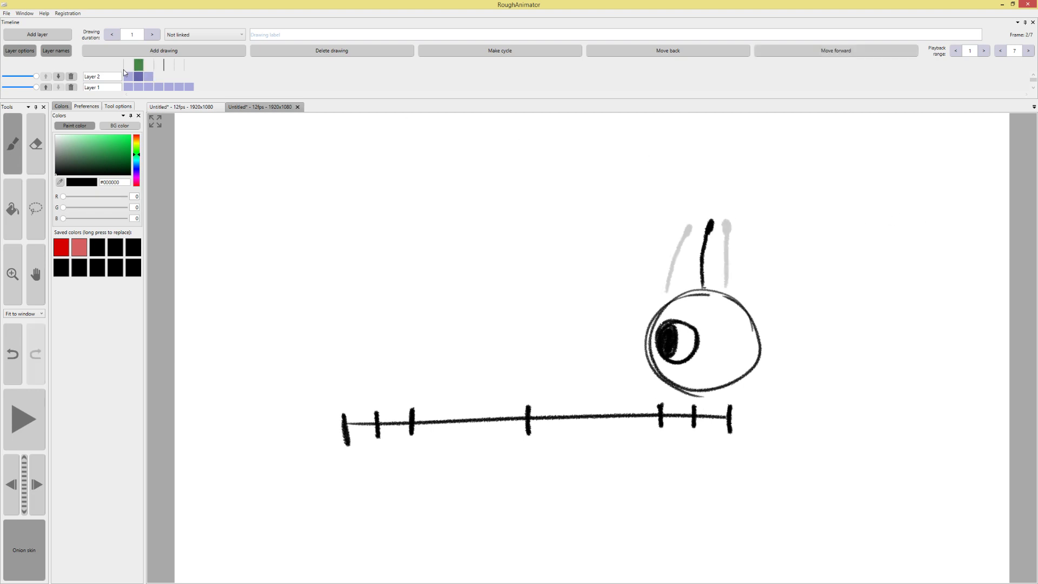
left_click_drag(134, 70, 144, 67)
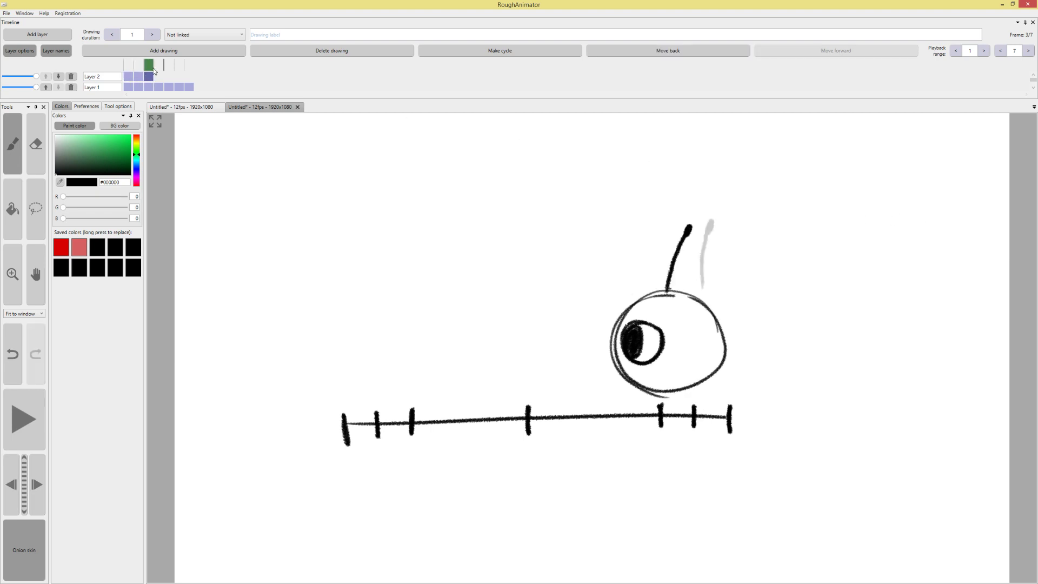
Add a drawing on frame 4 of Layer 2 with the antenna bent sharply right, almost horizontal, with a thick tip
left_click(165, 52)
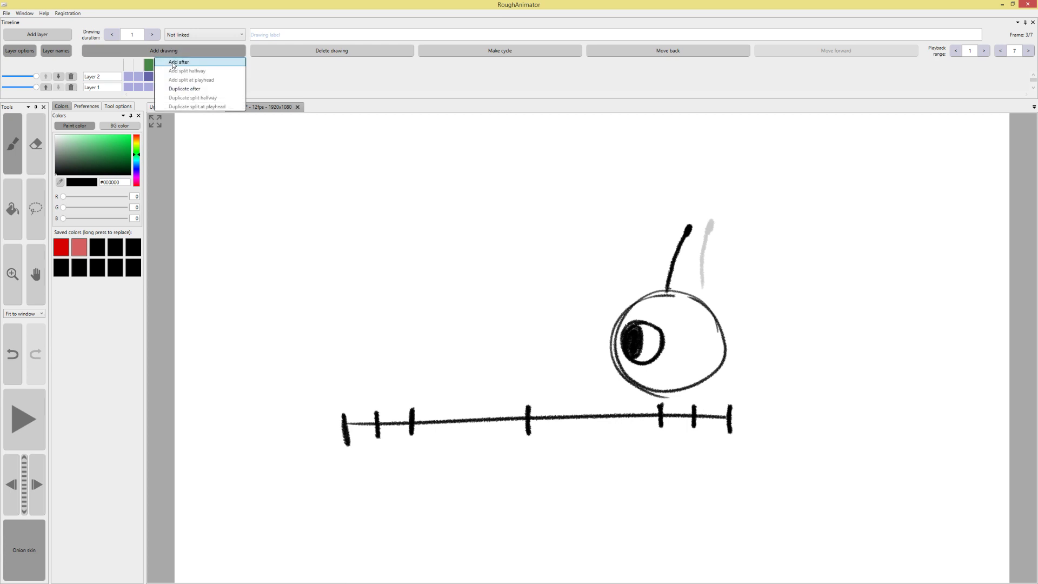
left_click(172, 64)
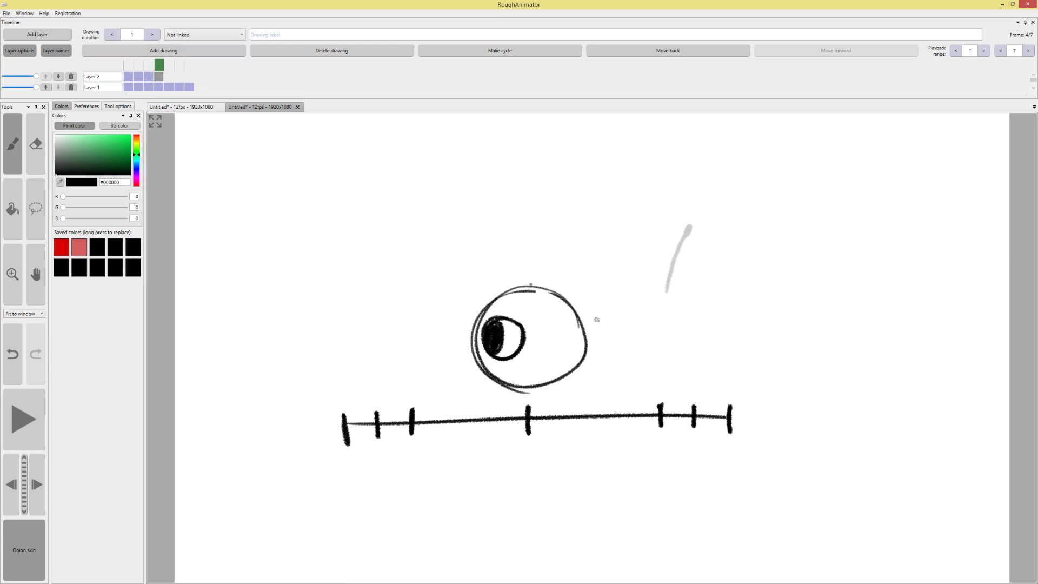
mouse_move(530, 288)
left_mouse_down()
mouse_move(533, 271)
mouse_move(585, 260)
left_mouse_up()
key("ctrl+z")
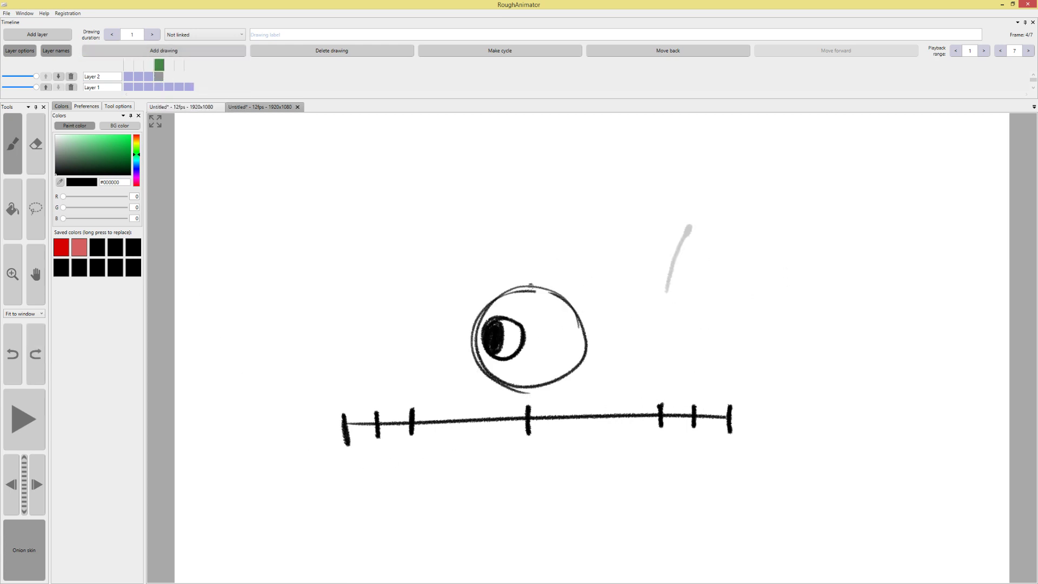
left_click_drag(530, 289, 593, 260)
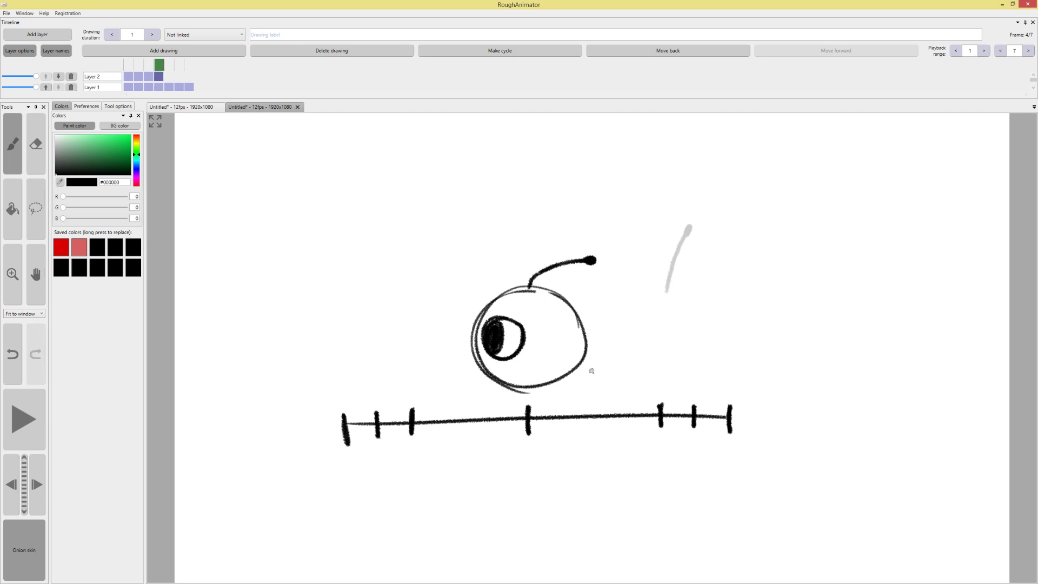
left_click_drag(503, 265, 611, 292)
key("ctrl+z")
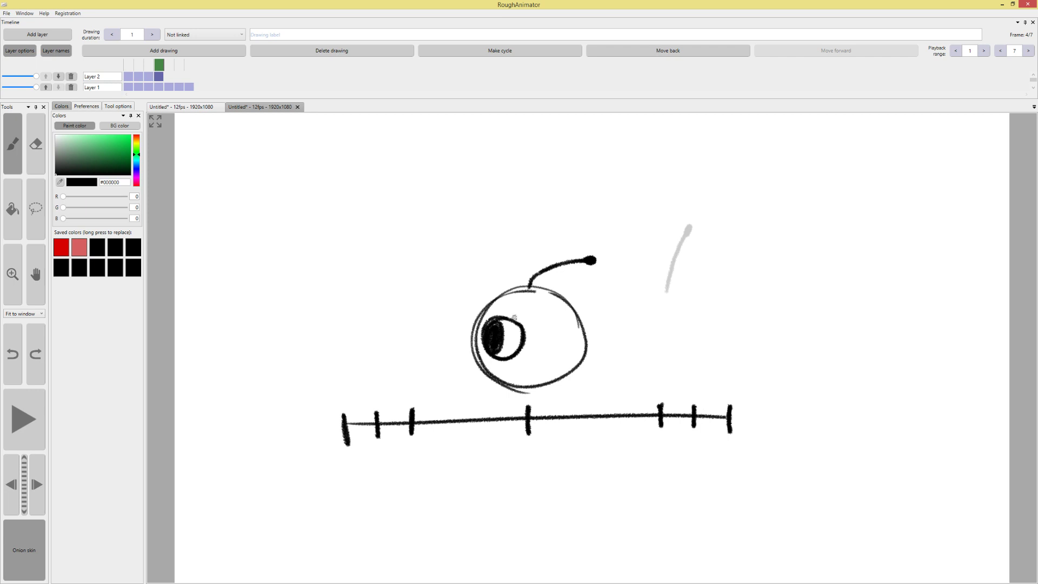
mouse_move(578, 232)
left_mouse_down()
mouse_move(592, 273)
mouse_move(568, 278)
mouse_move(605, 279)
left_mouse_up()
key("ctrl+z")
key("ctrl+z")
mouse_move(522, 289)
left_mouse_down()
mouse_move(473, 325)
mouse_move(541, 294)
left_mouse_up()
key("ctrl+z")
mouse_move(467, 323)
left_mouse_down()
mouse_move(420, 327)
mouse_move(408, 340)
left_mouse_up()
key("ctrl+z")
Add a drawing on frame 5 of Layer 2 with the antenna rooted on the head and trailing diagonally up to the right
mouse_move(158, 66)
left_mouse_down()
mouse_move(120, 68)
mouse_move(167, 64)
left_mouse_up()
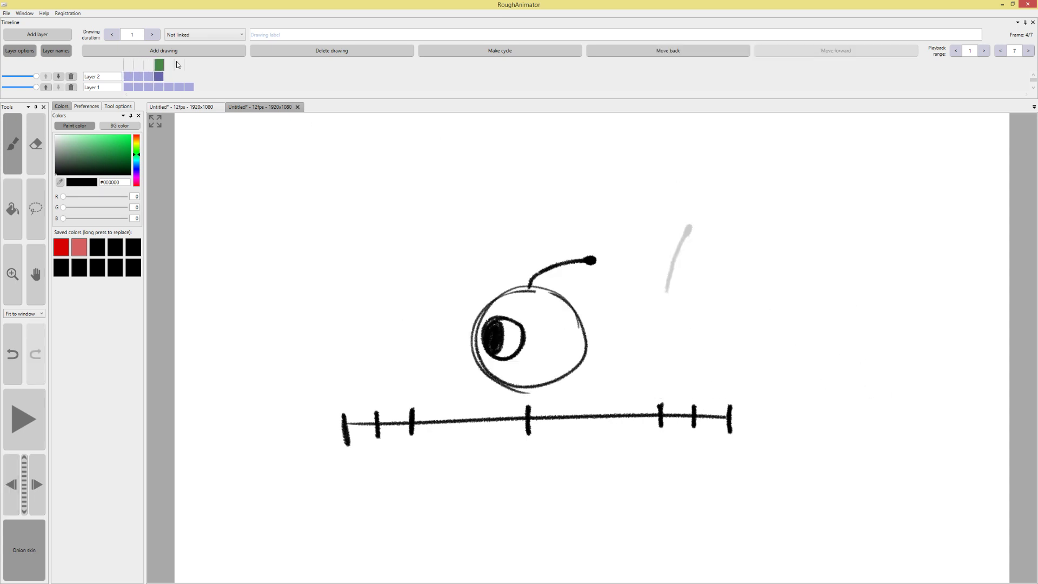
right_click(178, 65)
left_click(190, 72)
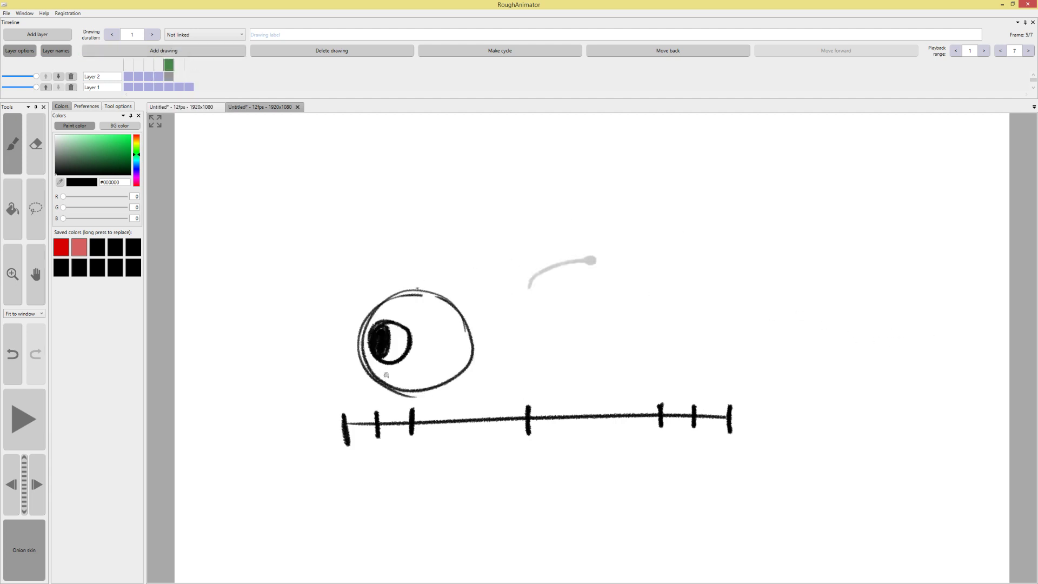
left_click_drag(417, 292, 463, 258)
key("ctrl+z")
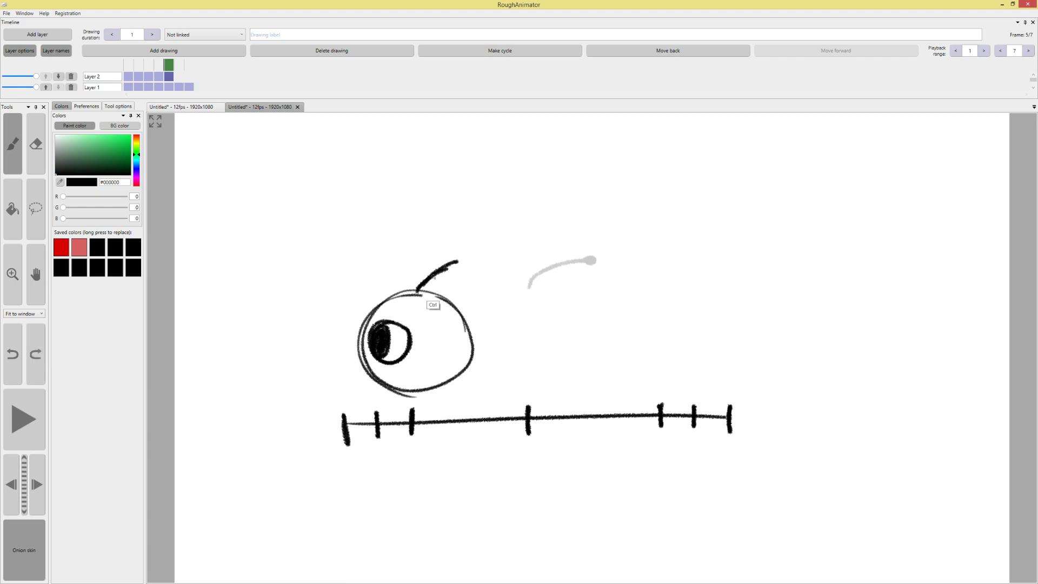
left_click_drag(420, 290, 470, 256)
Add a drawing on frame 6 of Layer 2 with the antenna curving right, slightly more raised than in frame 5
left_click(193, 51)
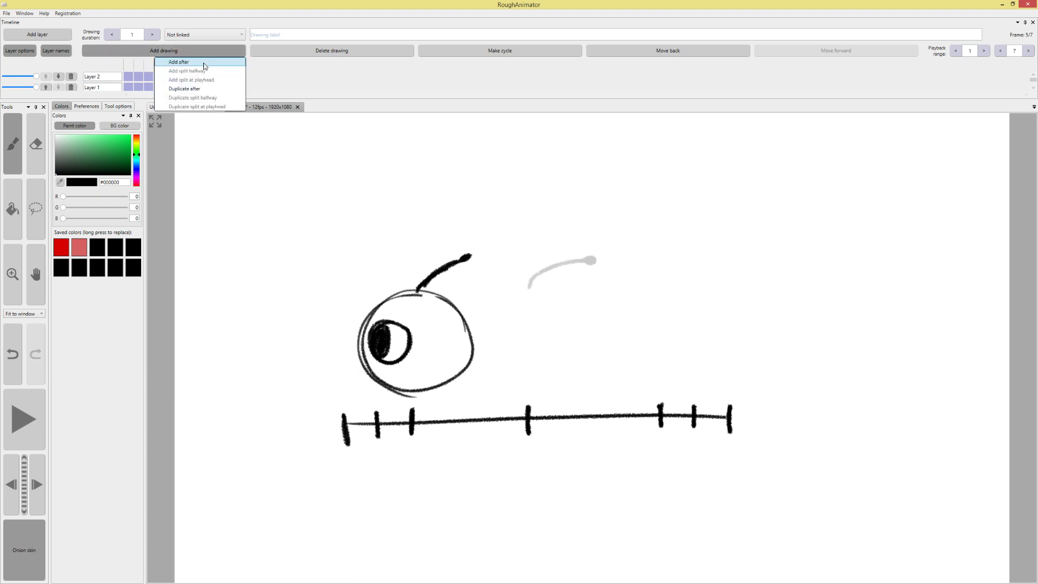
left_click(204, 64)
left_click_drag(379, 289, 378, 239)
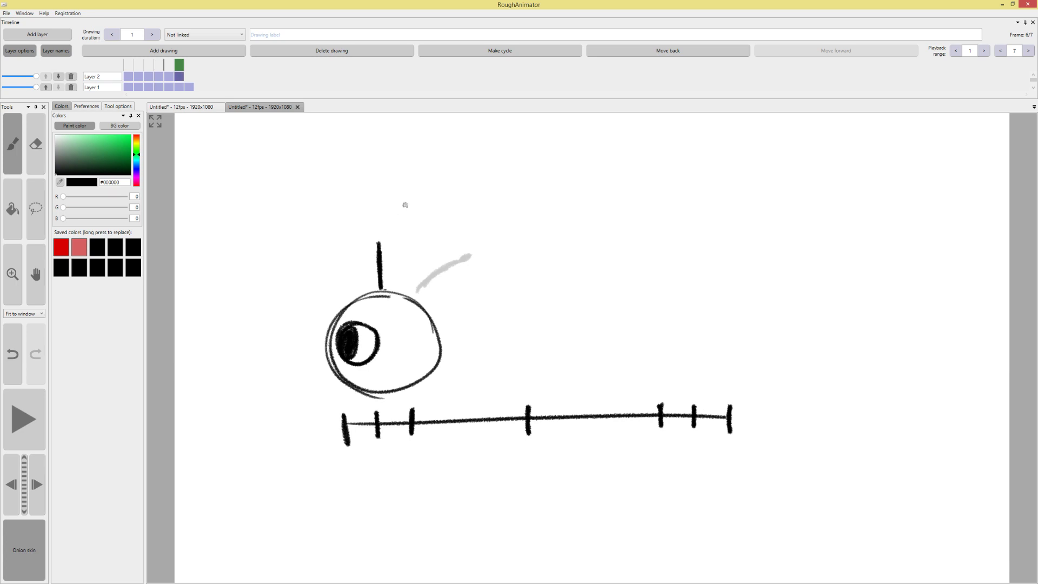
key("ctrl+z")
left_click_drag(382, 291, 414, 241)
Add a drawing on frame 7 of Layer 2 with the thick-tipped antenna leaning right but steeper than in frame 6
left_click(190, 51)
left_click(201, 64)
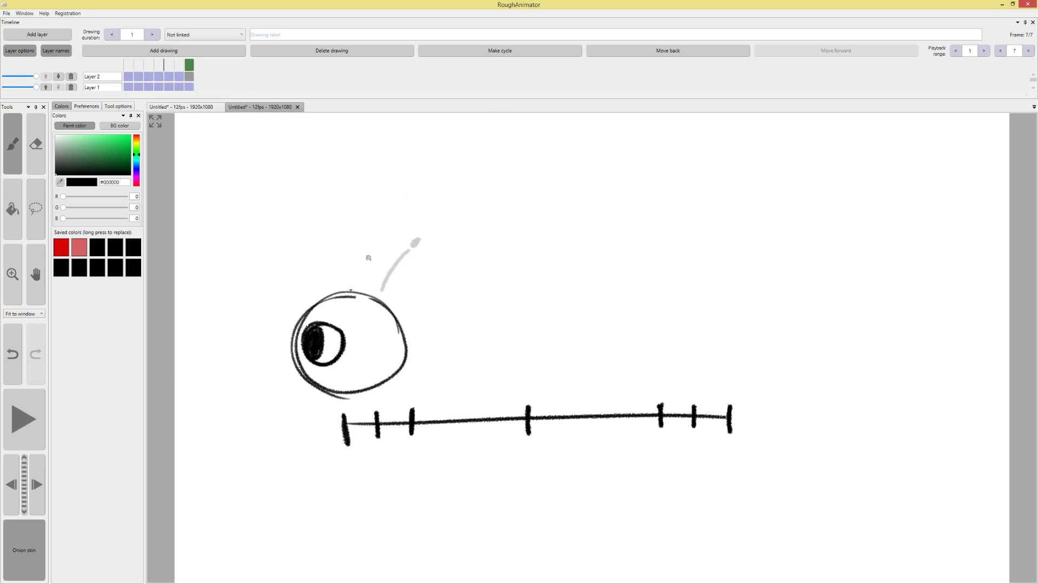
left_click_drag(349, 290, 376, 226)
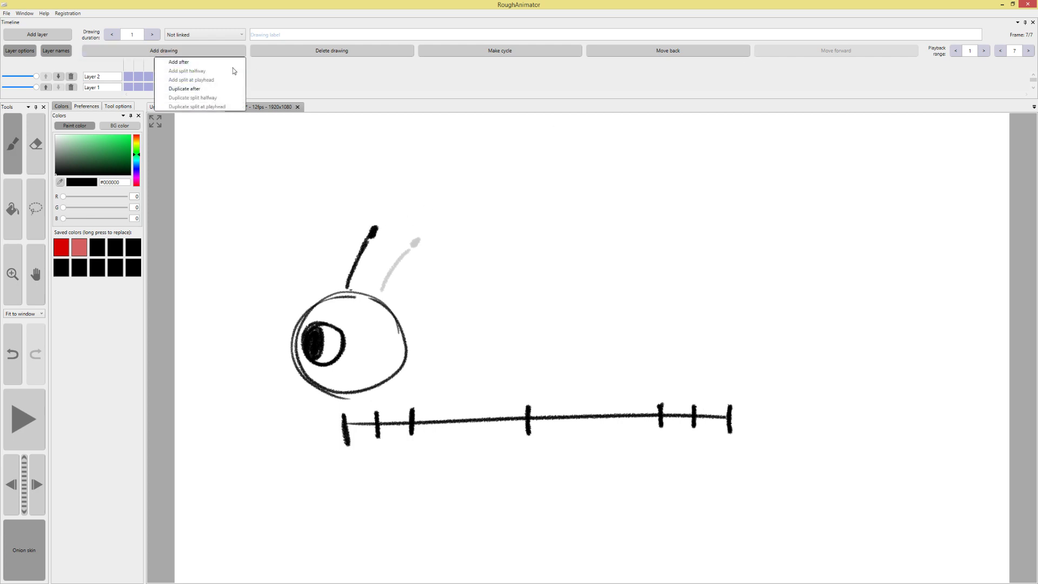
left_click(231, 64)
key("ctrl+z")
left_click(202, 53)
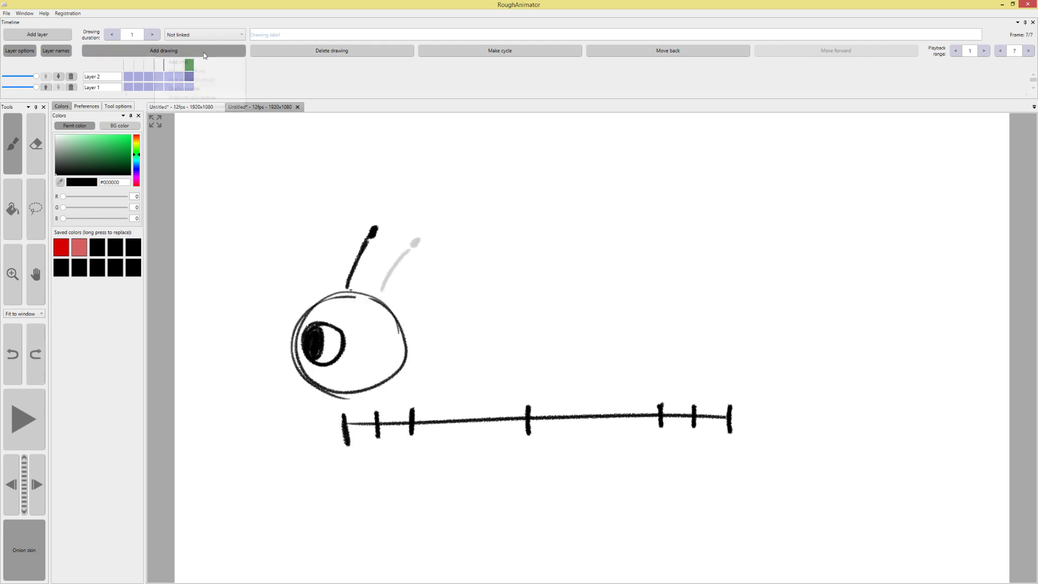
key("Escape")
Extend the last head drawing on Layer 1 to a duration of 5 frames
left_click(193, 87)
left_click(199, 52)
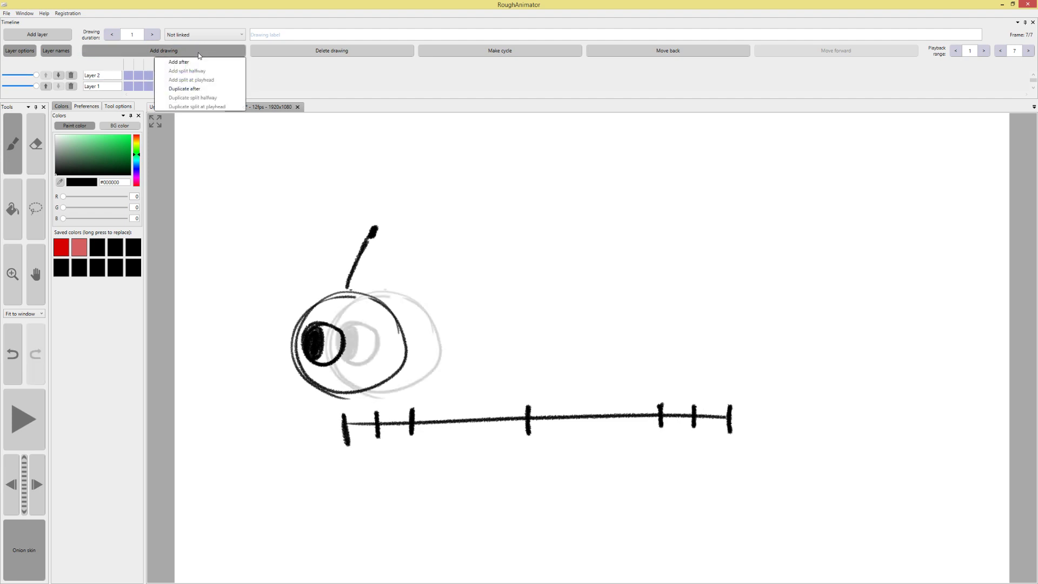
left_click(154, 34)
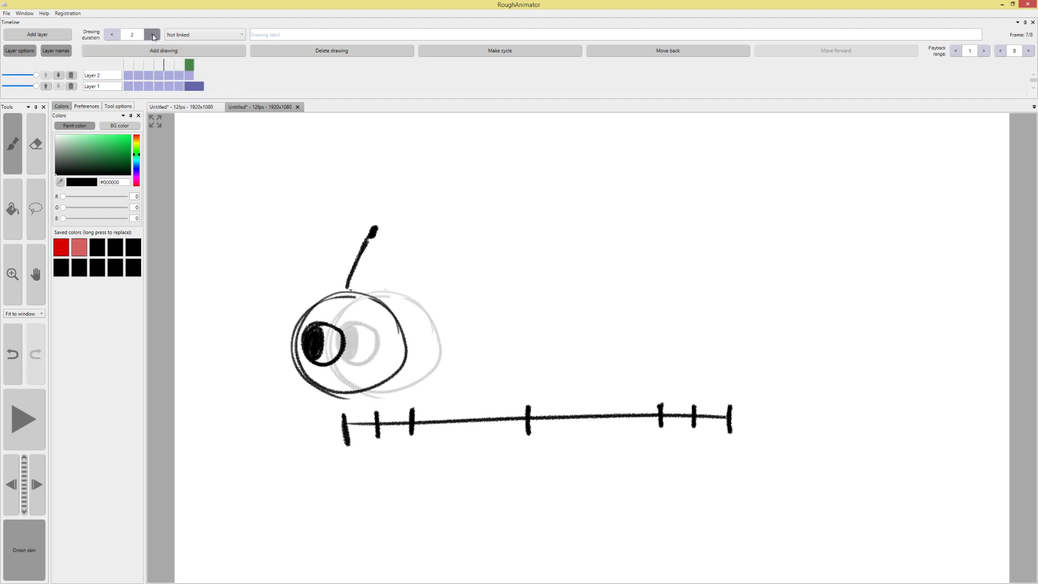
left_click(154, 35)
left_click(154, 34)
left_click(154, 35)
Add a drawing on frame 8 of Layer 2 with the antenna swinging slightly left of vertical
left_click(194, 67)
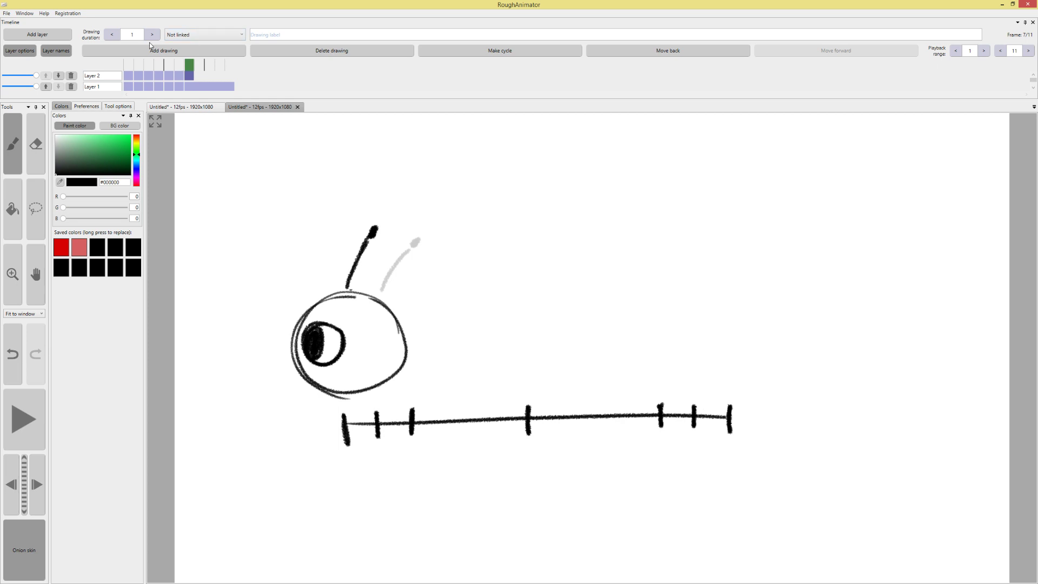
left_click(171, 53)
left_click(173, 63)
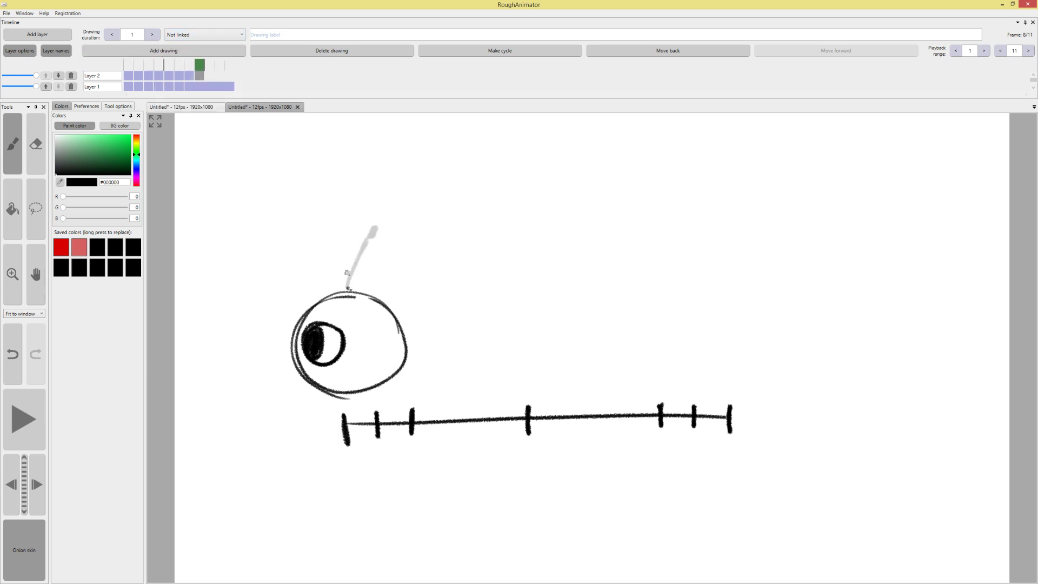
left_click_drag(349, 290, 336, 229)
Add a drawing on frame 9 of Layer 2 with the antenna leaning further left than in frame 8
left_click(211, 53)
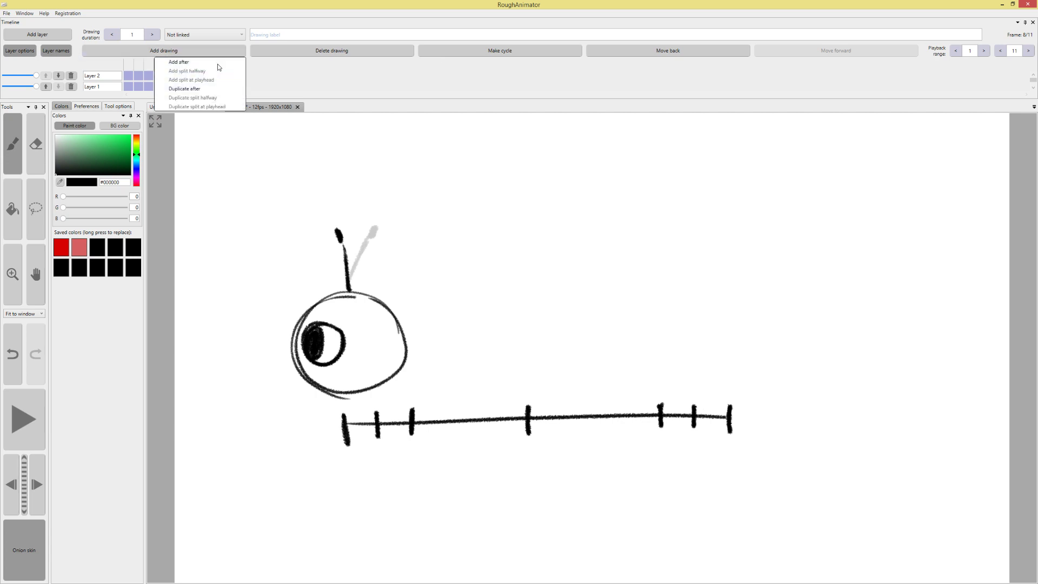
left_click(217, 63)
left_click_drag(347, 288, 320, 234)
Add a drawing on frame 10 of Layer 2 with the antenna swinging back to nearly upright, and compare it with frame 1
left_click(219, 53)
left_click(229, 64)
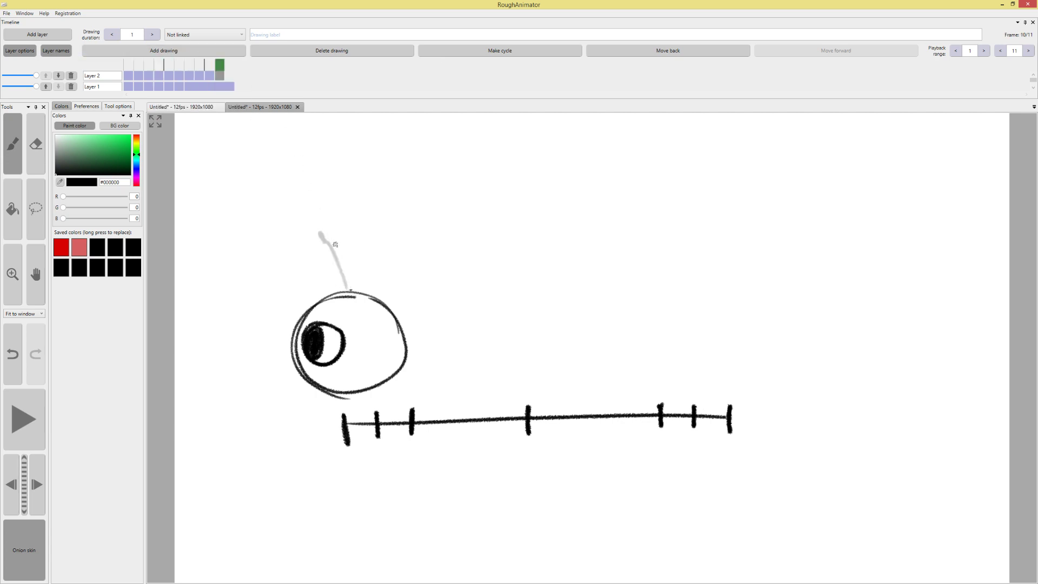
left_click_drag(347, 288, 343, 232)
left_click(126, 65)
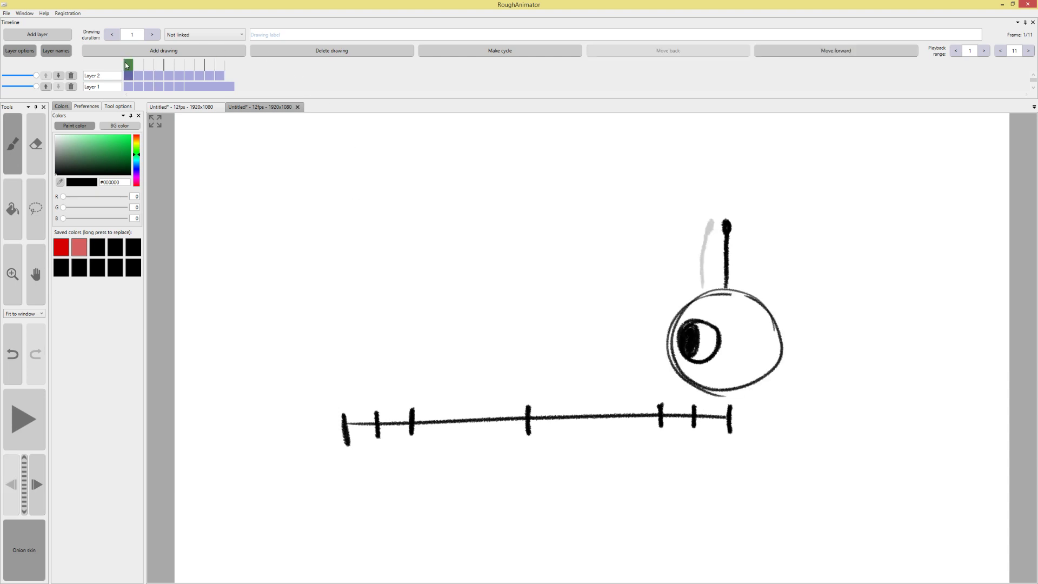
left_click(220, 64)
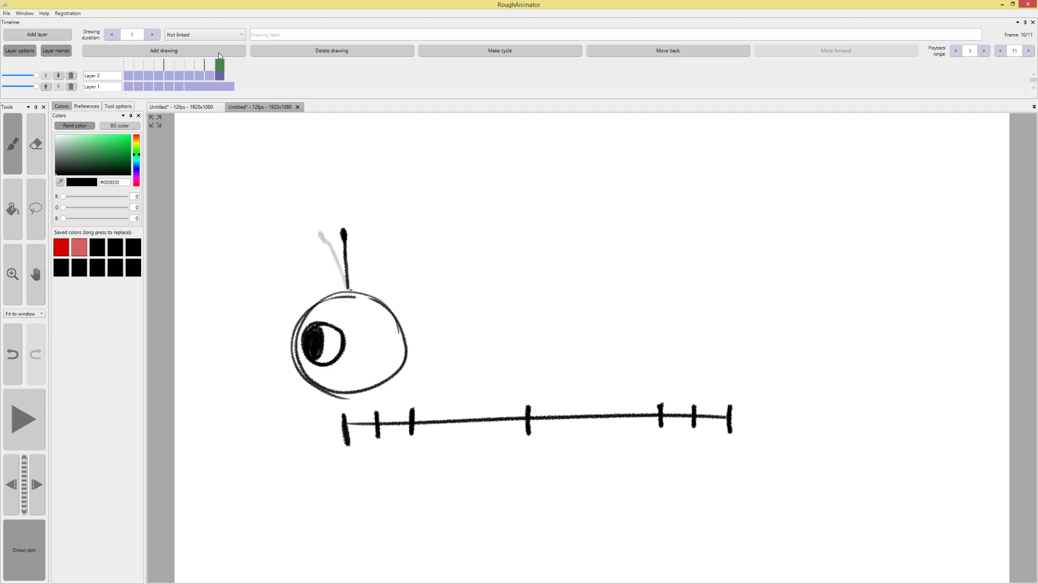
Add a drawing on frame 11 of Layer 2 with a straight vertical antenna joined to the head, and play back the animation
left_click(156, 53)
left_click(176, 62)
left_click_drag(346, 287, 346, 230)
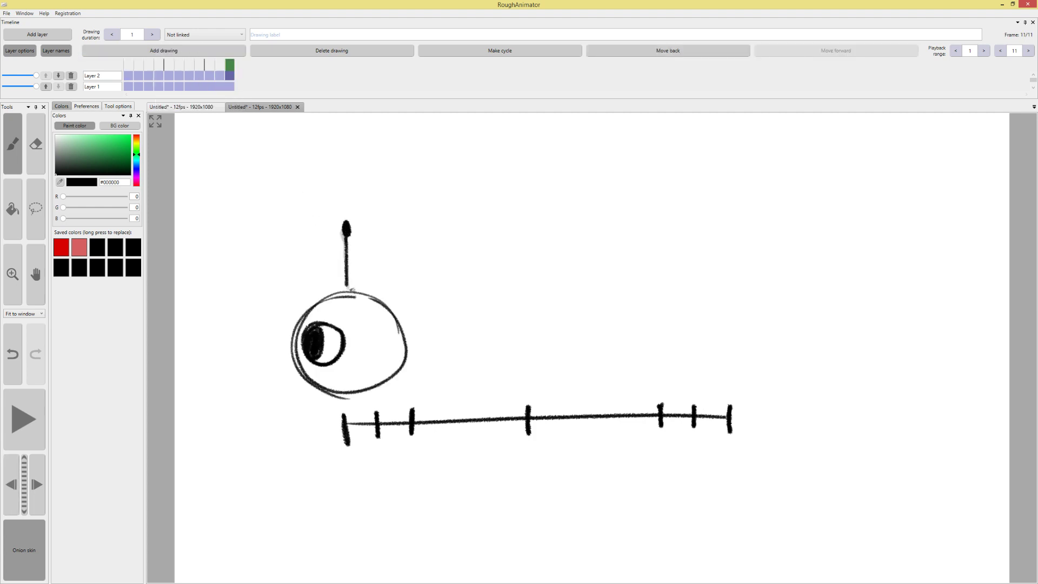
left_click(20, 417)
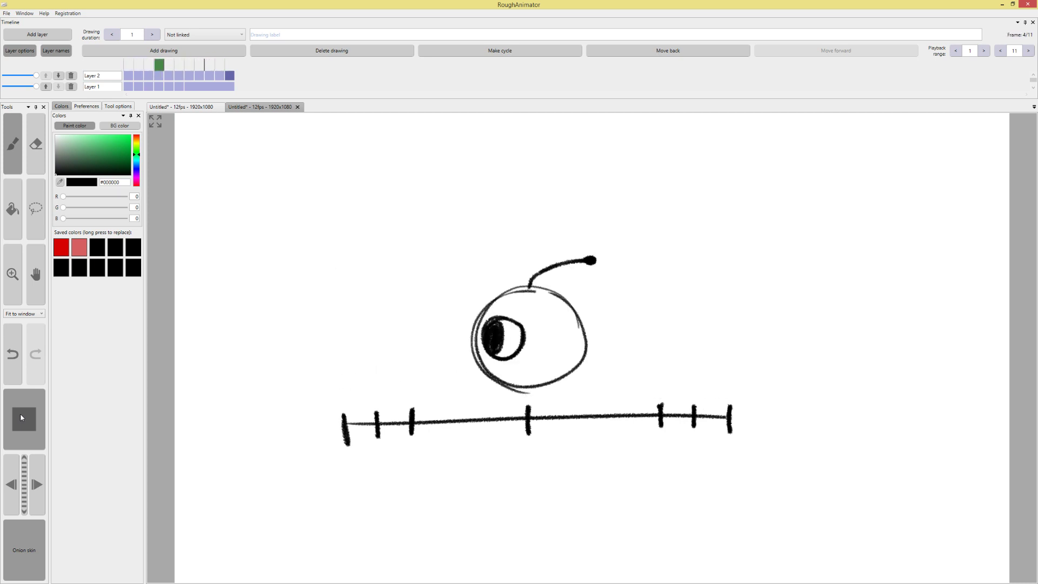
left_click(22, 422)
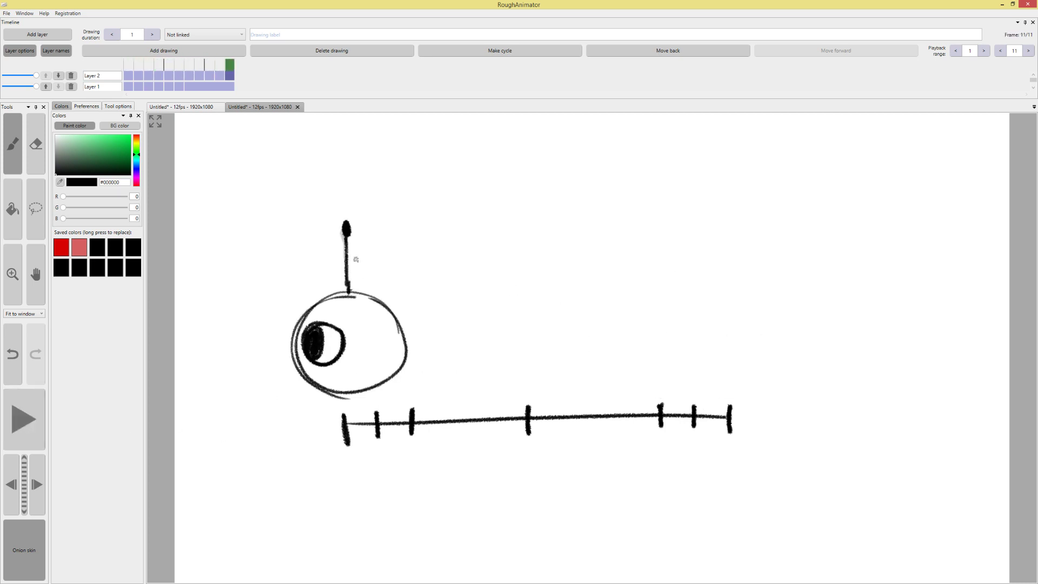
Extend and thicken the antenna's tip upward on frame 10 of Layer 2
left_click(210, 65)
left_click(215, 65)
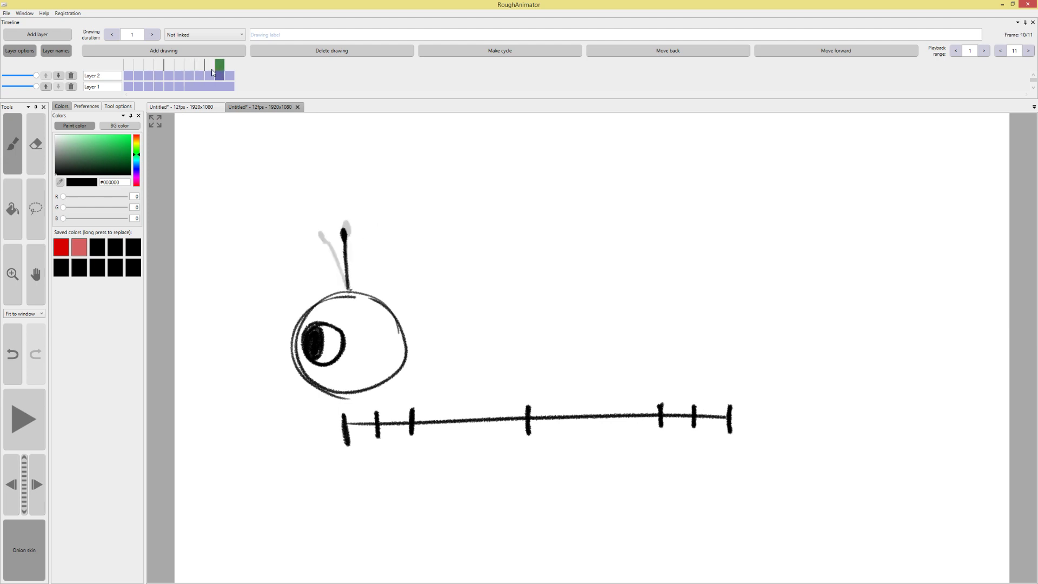
left_click_drag(343, 230, 347, 223)
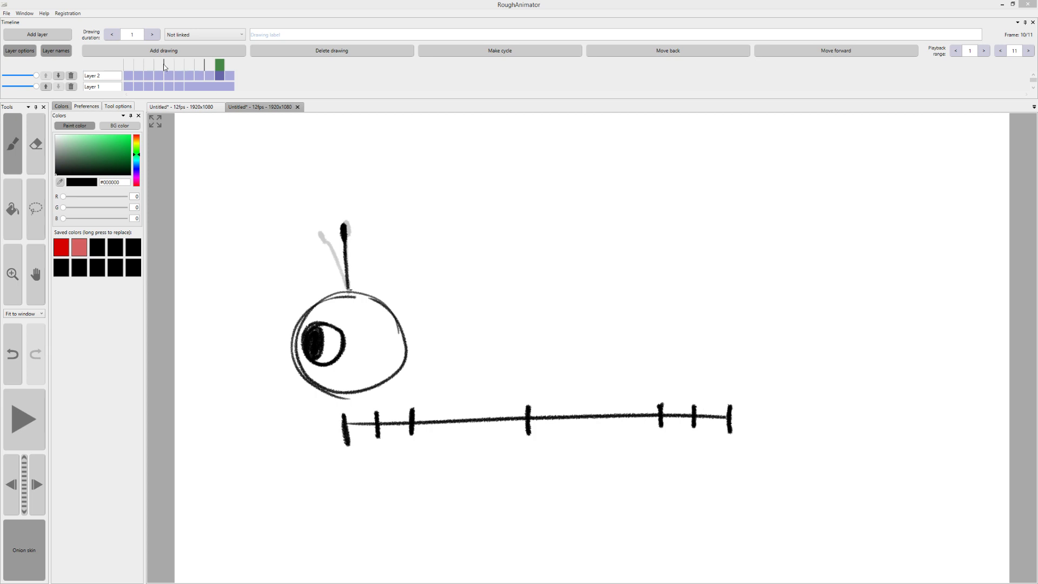
Review the antenna's drag and overshoot drawings from frame 4 to frame 9
mouse_move(165, 67)
left_mouse_down()
mouse_move(135, 71)
mouse_move(160, 71)
left_mouse_up()
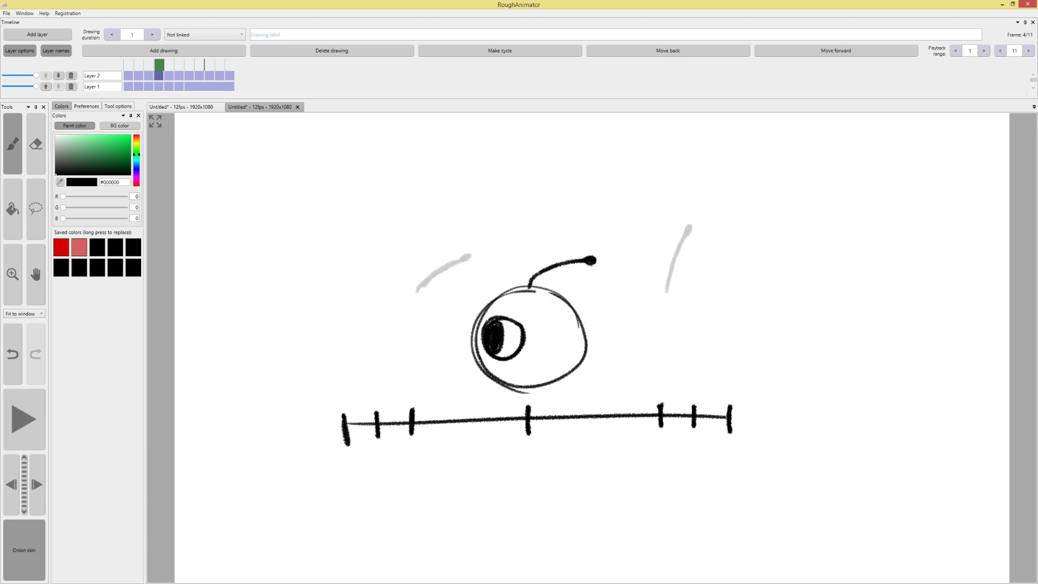
left_click(537, 339)
key("ctrl+z")
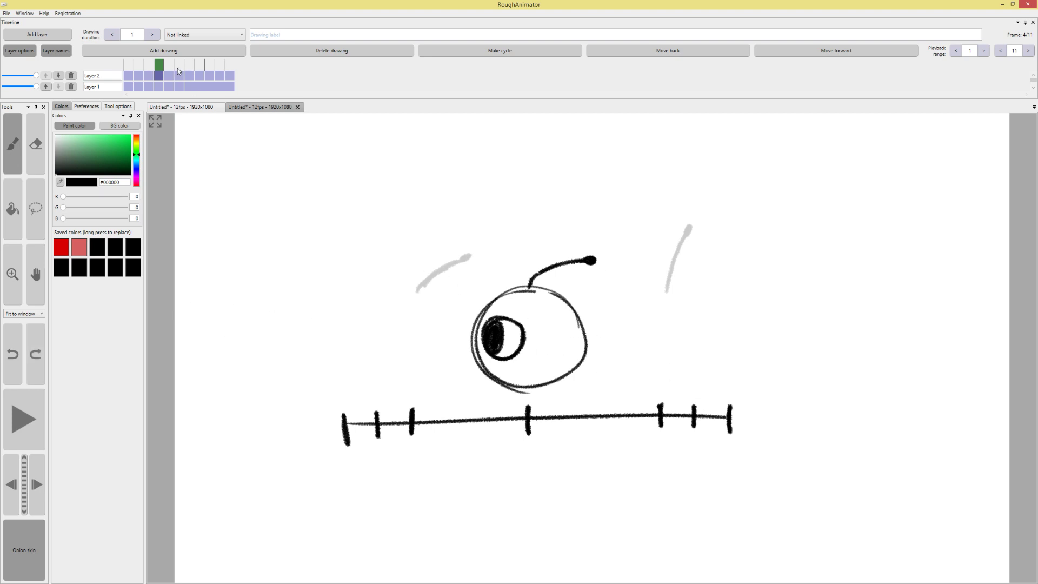
left_click_drag(177, 68, 201, 65)
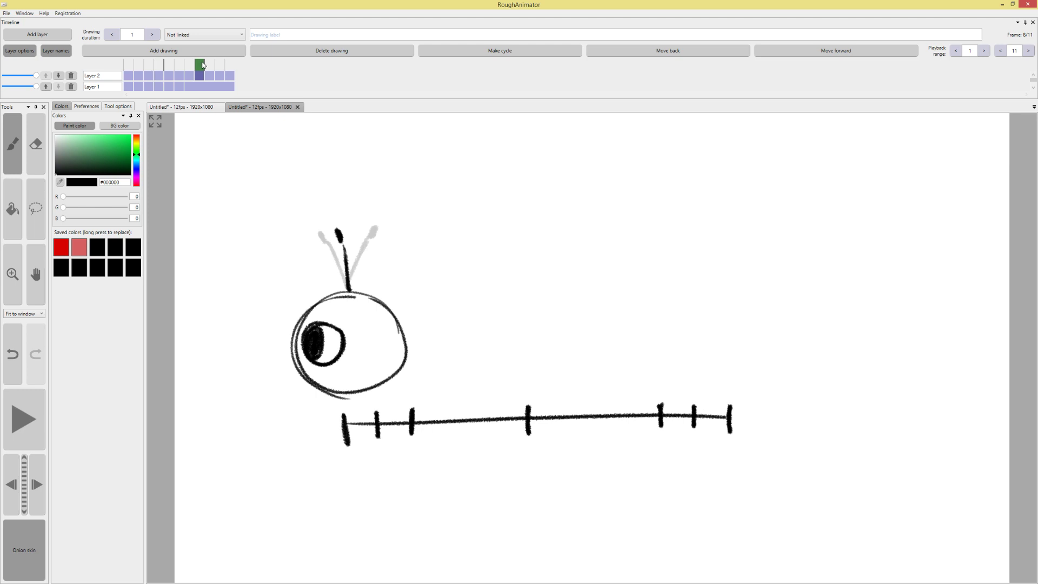
left_click(210, 64)
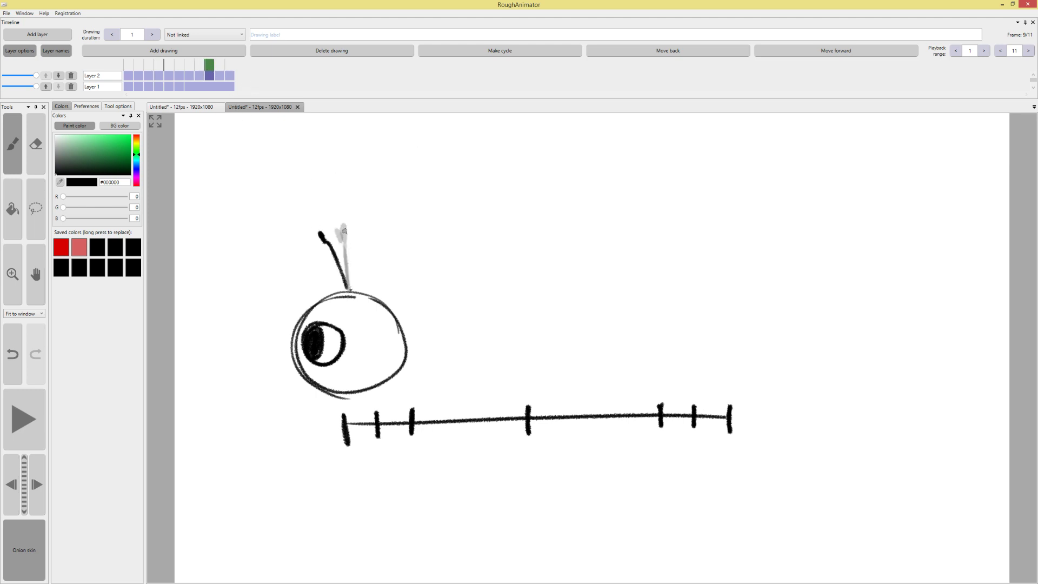
Scrub through the antenna drawings from frame 11 back to frame 1 and play back the animation
left_click_drag(344, 230, 349, 289)
key("ctrl+z")
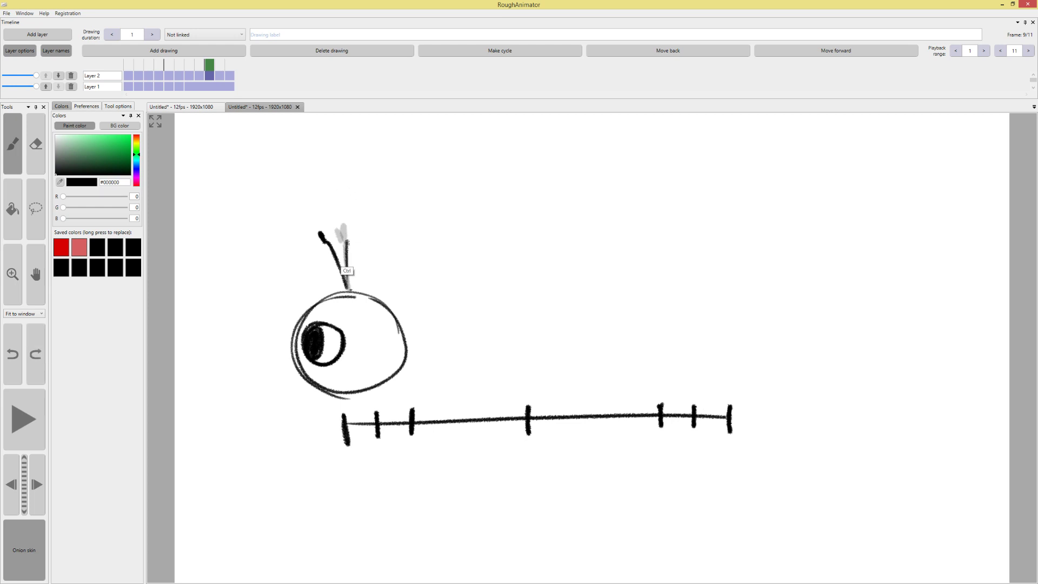
left_click(221, 63)
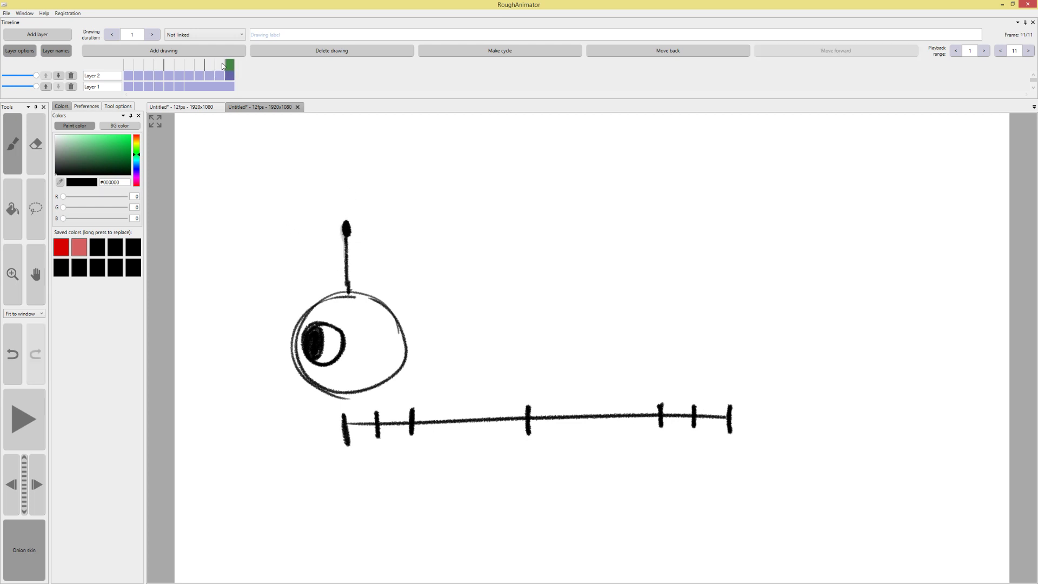
left_click_drag(222, 64, 128, 64)
left_click(24, 420)
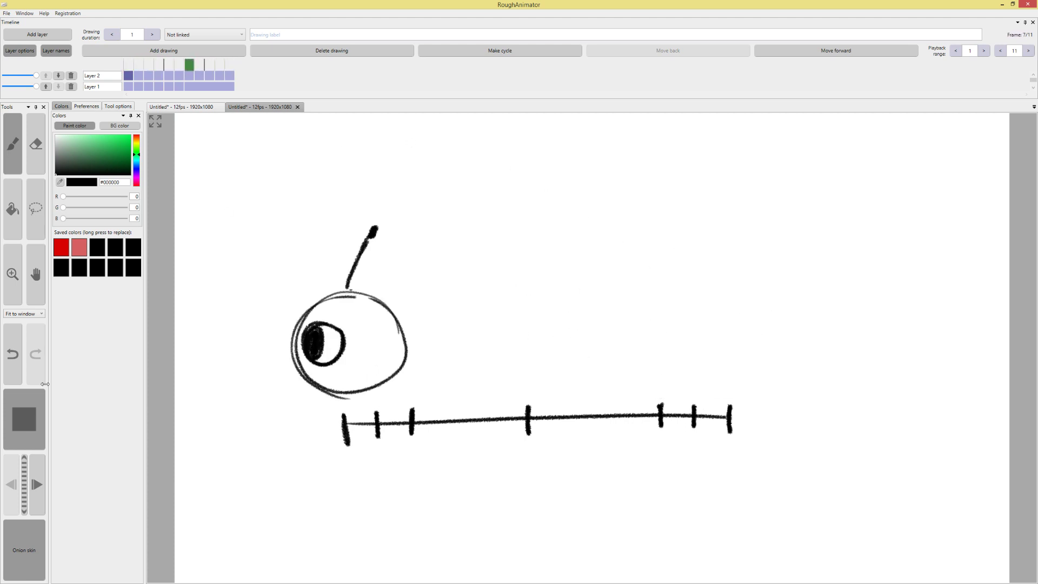
key("space")
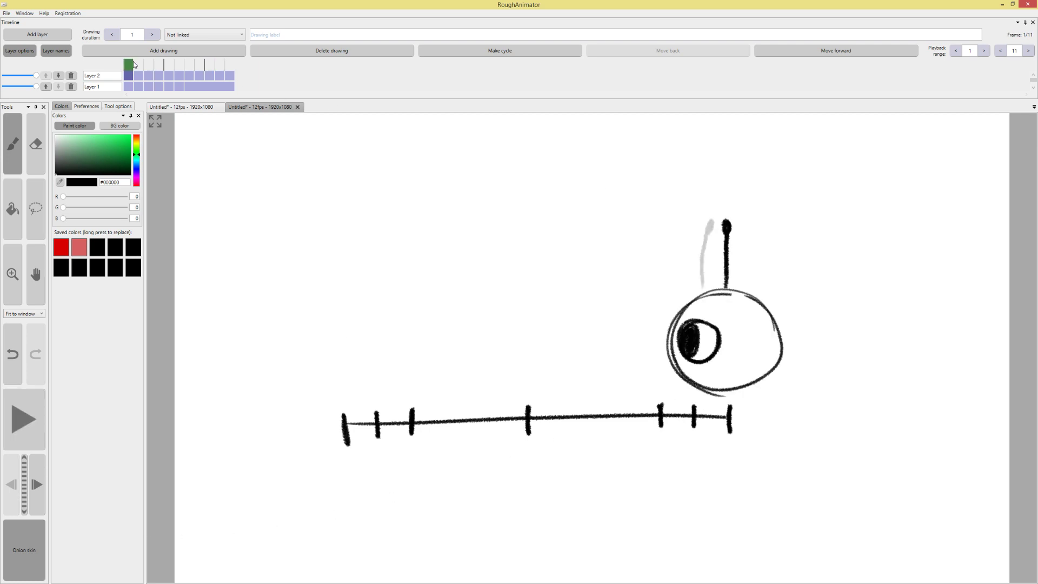
Letter the ends of the spacing chart A and B on frame 1 of Layer 1, and undo the letters
mouse_move(135, 64)
left_mouse_down()
mouse_move(209, 60)
mouse_move(129, 64)
left_mouse_up()
left_click_drag(774, 327, 771, 364)
key("ctrl+z")
left_click(130, 86)
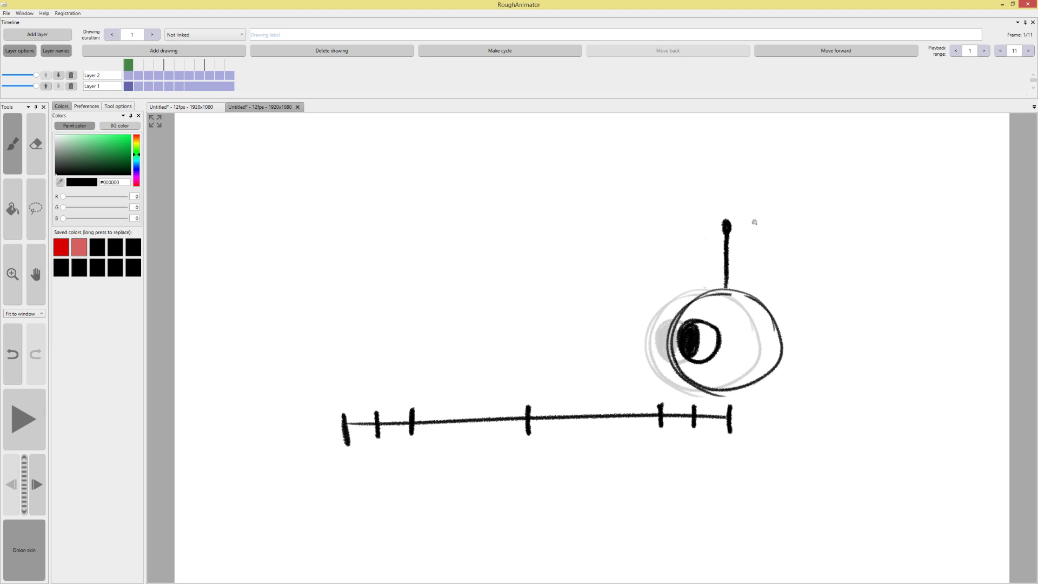
mouse_move(719, 487)
left_mouse_down()
mouse_move(729, 452)
mouse_move(735, 485)
left_mouse_up()
left_click_drag(725, 476, 744, 473)
left_click_drag(345, 455, 349, 486)
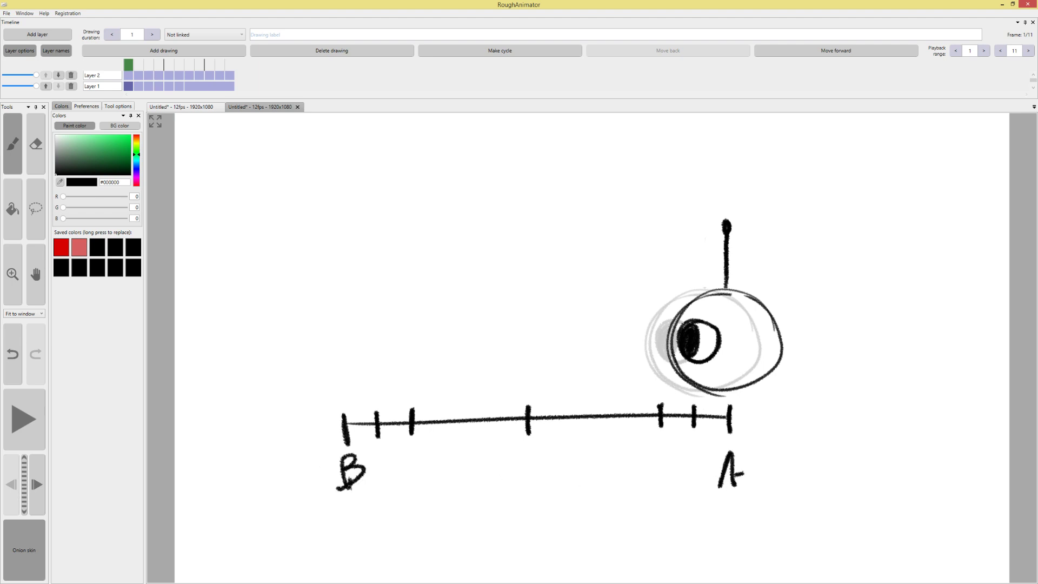
key("ctrl+z")
key("ctrl+z")
key("ctrl+z")
key("ctrl+z")
Draw an arrow pointing at the antenna's stem on frame 1 of Layer 1
mouse_move(739, 255)
left_mouse_down()
mouse_move(759, 243)
mouse_move(733, 257)
left_mouse_up()
left_click_drag(732, 256, 758, 260)
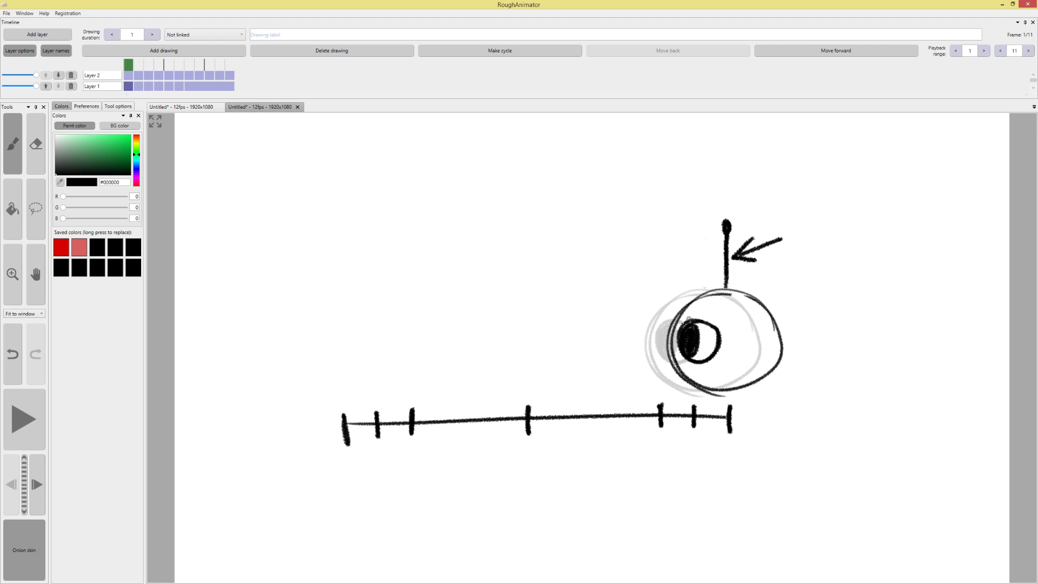
Create a new 1920 x 1080 project with a framerate of 12
left_click(7, 13)
left_click(19, 23)
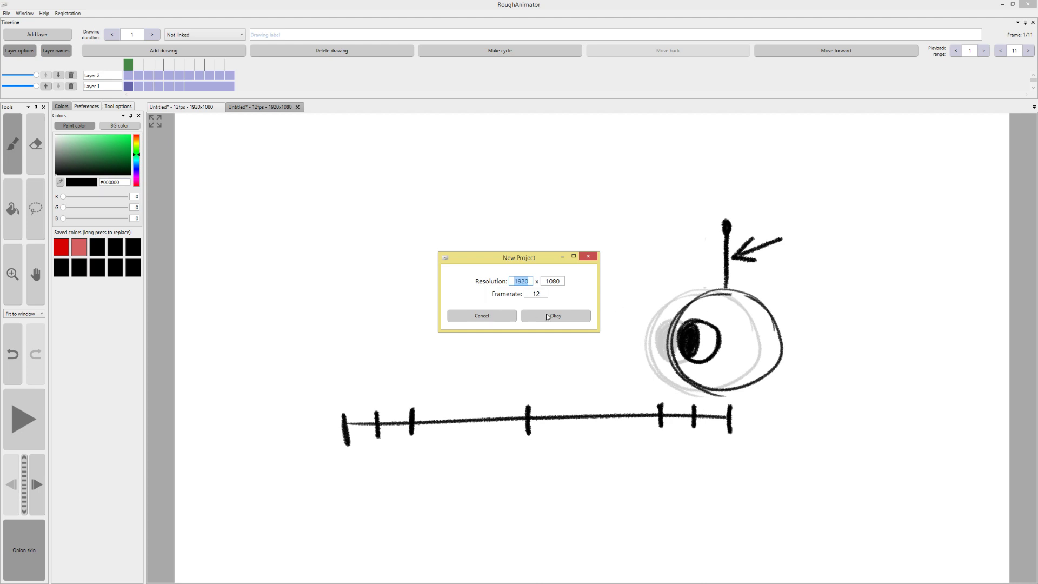
left_click(572, 318)
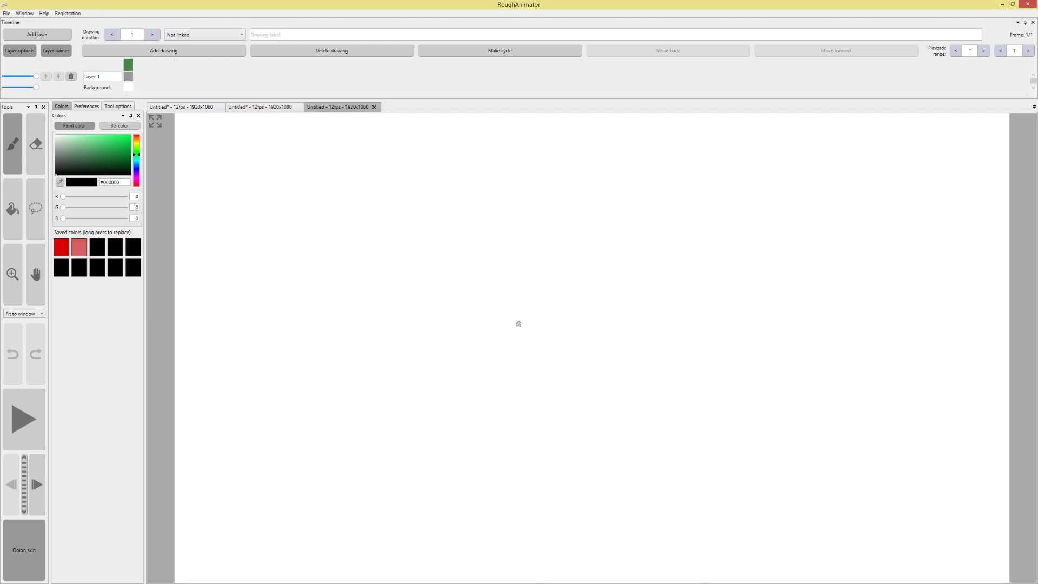
left_click_drag(544, 292, 563, 331)
left_click_drag(545, 270, 593, 344)
key("ctrl+z")
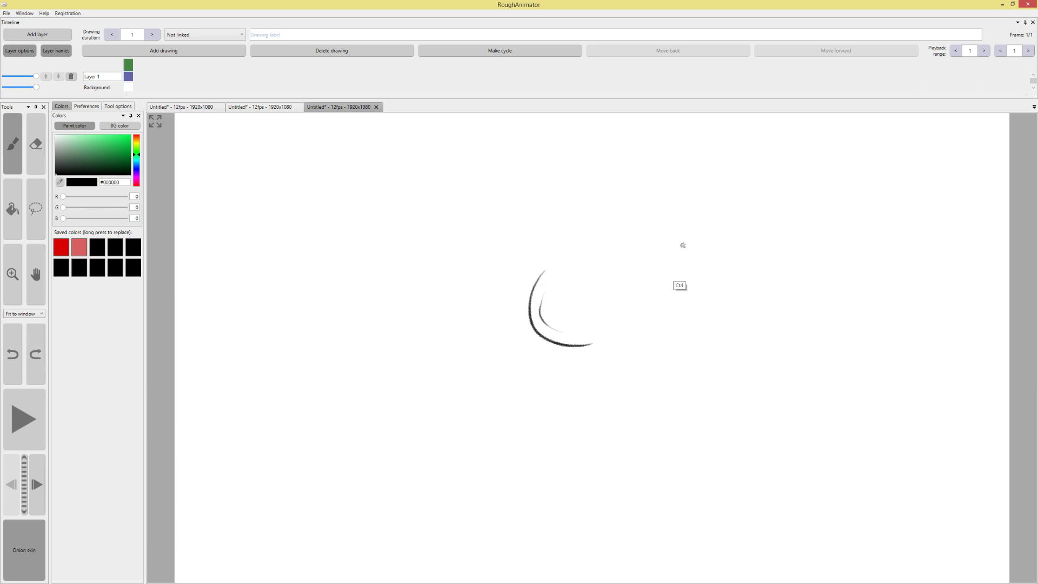
key("ctrl+z")
key("ctrl+z")
Draw a rounded head with closed eyes, eyebrows, nose and a small mouth on frame 1, with a heavy outline
mouse_move(532, 263)
left_mouse_down()
mouse_move(565, 336)
mouse_move(591, 330)
left_mouse_up()
mouse_move(510, 280)
left_mouse_down()
mouse_move(524, 260)
mouse_move(536, 296)
mouse_move(589, 286)
mouse_move(563, 314)
mouse_move(569, 324)
left_mouse_up()
key("ctrl+z")
key("ctrl+z")
key("ctrl+z")
mouse_move(541, 279)
left_mouse_down()
mouse_move(527, 286)
mouse_move(579, 279)
left_mouse_up()
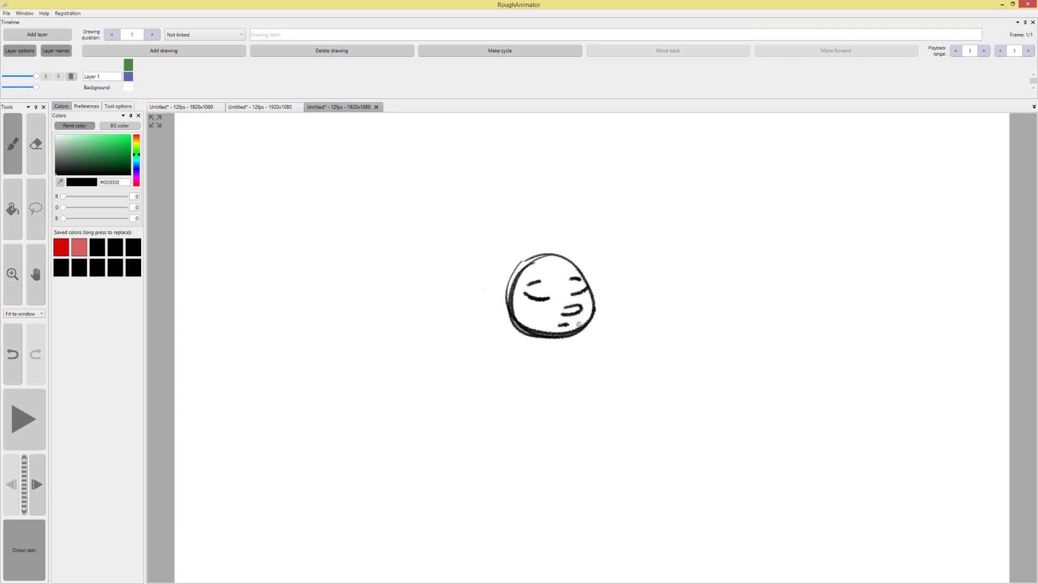
left_click_drag(523, 264, 529, 342)
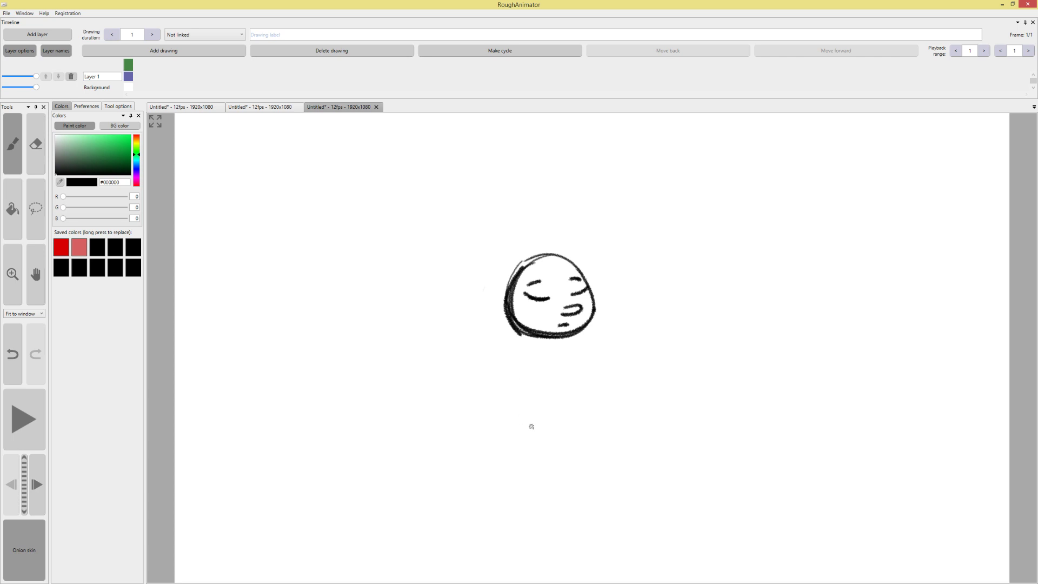
Add a blank drawing after the closed-eyed head, try a head outline on it, and undo the strokes
left_click(157, 50)
left_click(178, 62)
mouse_move(528, 258)
left_mouse_down()
mouse_move(517, 316)
mouse_move(530, 335)
mouse_move(548, 336)
mouse_move(520, 324)
mouse_move(583, 328)
mouse_move(593, 309)
mouse_move(587, 280)
left_mouse_up()
key("ctrl+z")
key("ctrl+z")
key("ctrl+z")
key("ctrl+z")
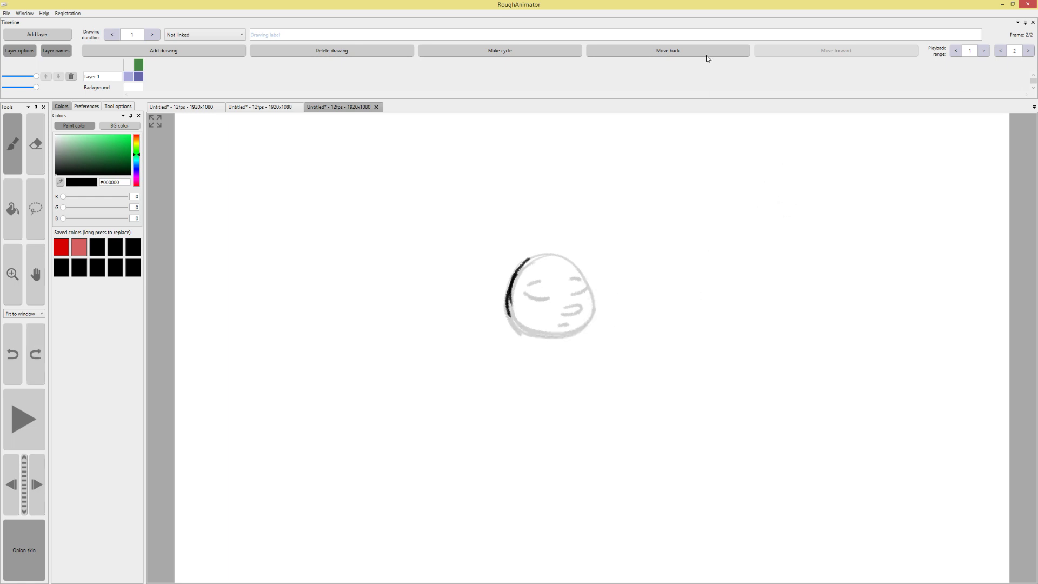
key("ctrl+z")
Draw a tall stretched head with wide-open eyes, a nose and a dark open mouth on frame 2
mouse_move(511, 231)
left_mouse_down()
mouse_move(557, 341)
mouse_move(568, 200)
left_mouse_up()
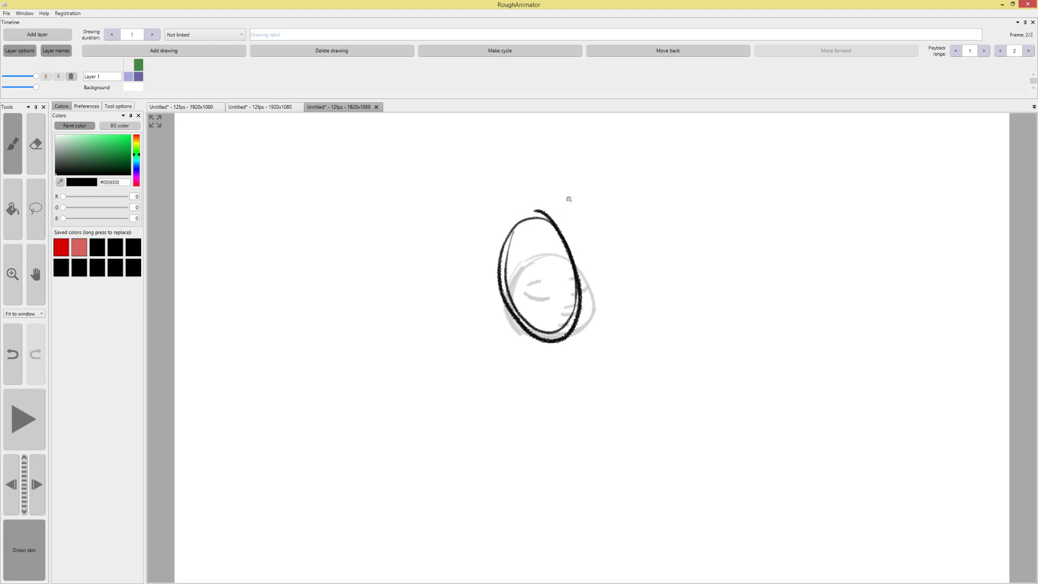
key("ctrl+z")
mouse_move(520, 228)
left_mouse_down()
mouse_move(518, 300)
mouse_move(565, 327)
mouse_move(555, 233)
mouse_move(515, 247)
mouse_move(525, 223)
mouse_move(535, 284)
mouse_move(520, 244)
mouse_move(559, 272)
mouse_move(568, 265)
mouse_move(523, 262)
mouse_move(557, 254)
mouse_move(562, 324)
mouse_move(551, 328)
mouse_move(553, 306)
mouse_move(557, 321)
mouse_move(561, 311)
left_mouse_up()
key("e")
key("b")
key("ctrl+z")
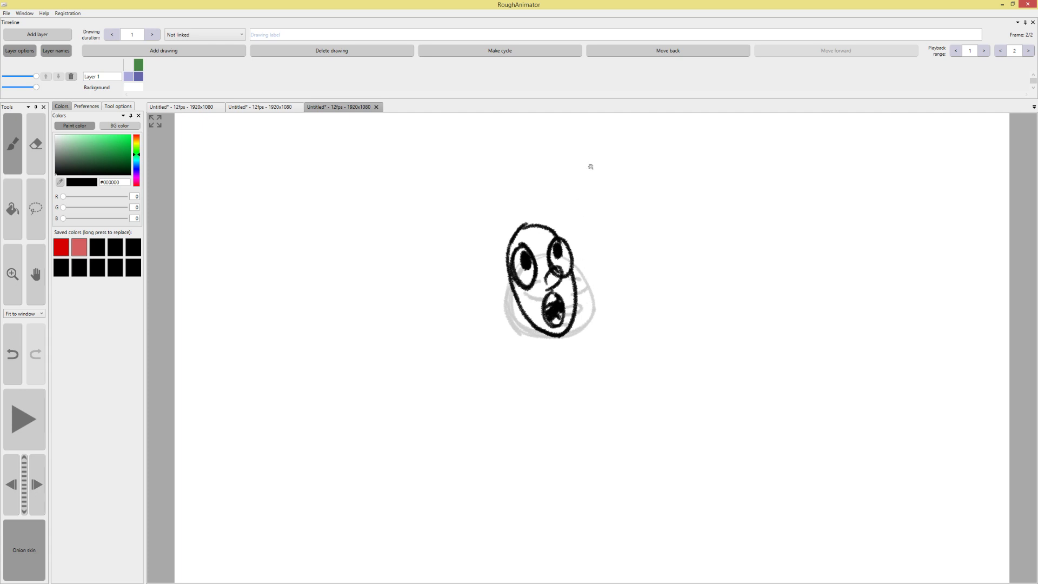
Add a drawing between the two heads showing a flattened, squashed head with narrowed eyes and a flat mouth
left_click_drag(137, 66, 125, 64)
left_click(128, 59)
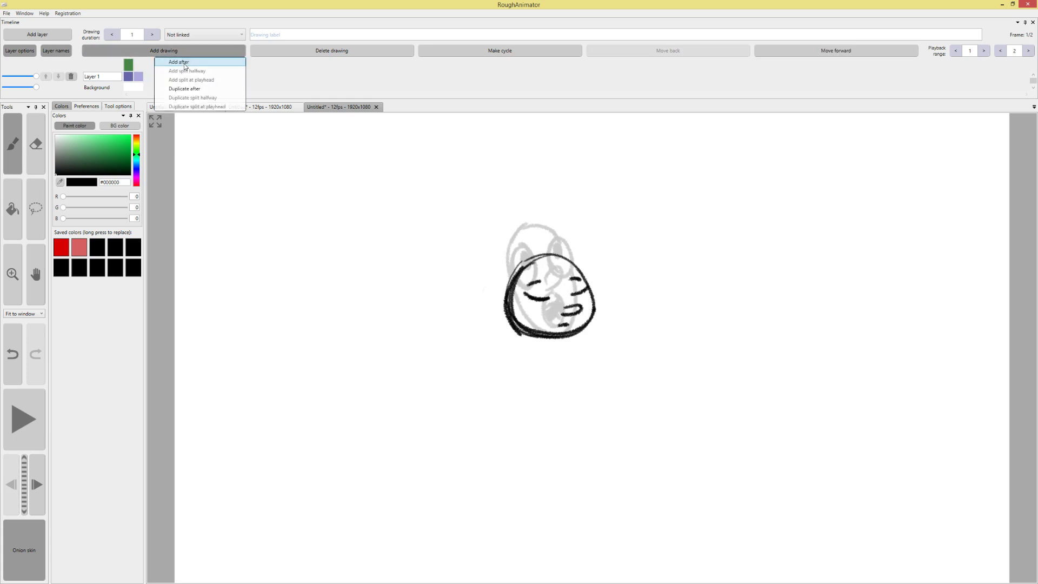
left_click(186, 62)
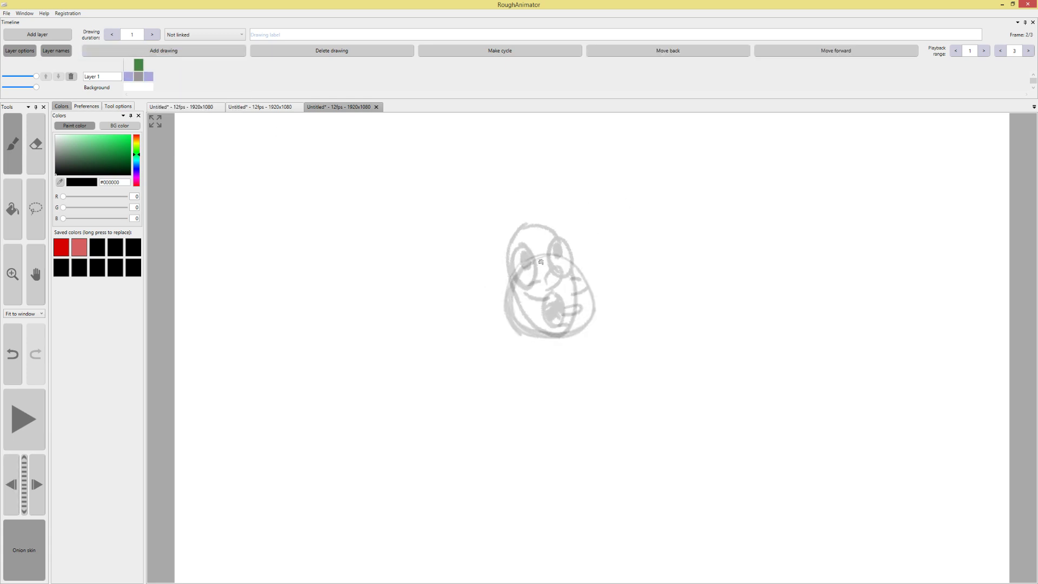
left_click_drag(540, 261, 510, 289)
key("ctrl+z")
mouse_move(557, 266)
left_mouse_down()
mouse_move(502, 308)
mouse_move(592, 320)
mouse_move(557, 268)
mouse_move(548, 305)
mouse_move(533, 301)
mouse_move(595, 289)
mouse_move(545, 320)
mouse_move(576, 322)
left_mouse_up()
key("ctrl+z")
key("ctrl+z")
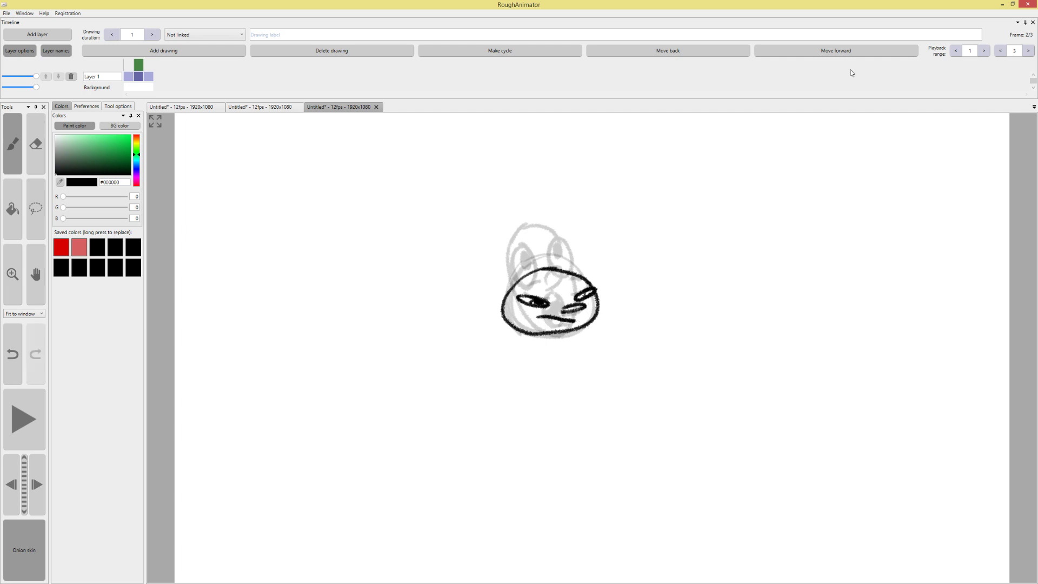
Add short neck lines beneath the head on each of the three drawings
mouse_move(138, 65)
left_mouse_down()
mouse_move(118, 65)
mouse_move(160, 66)
mouse_move(121, 71)
left_mouse_up()
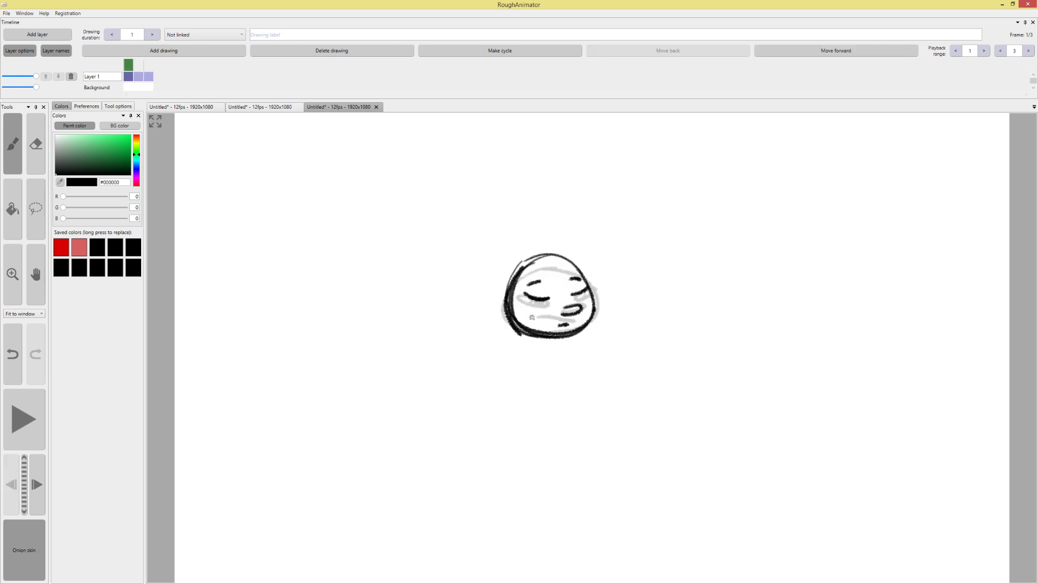
left_click_drag(543, 339, 543, 349)
left_click_drag(557, 338, 557, 350)
left_click(139, 65)
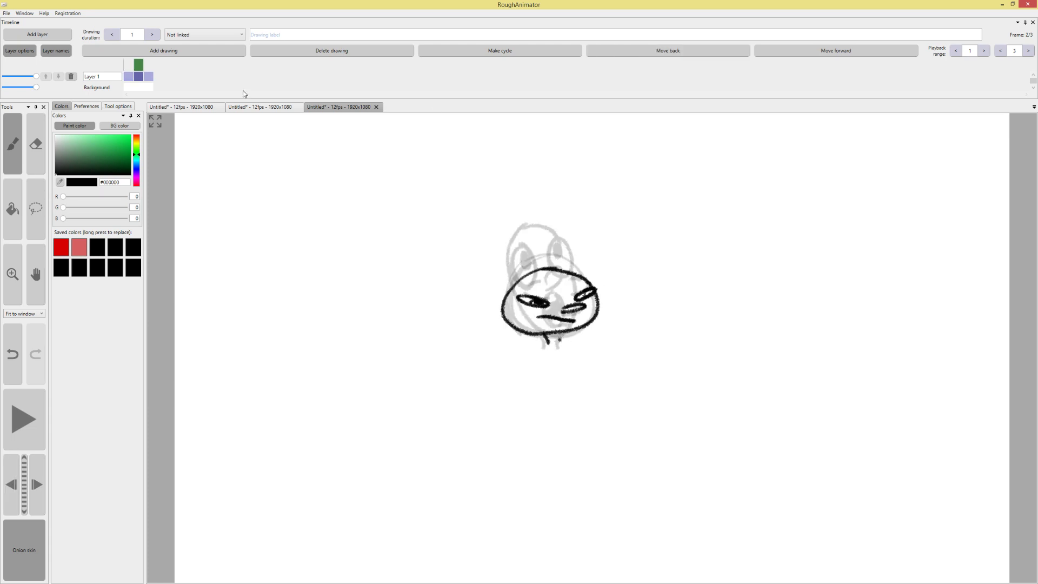
left_click(149, 65)
left_click_drag(546, 336, 561, 355)
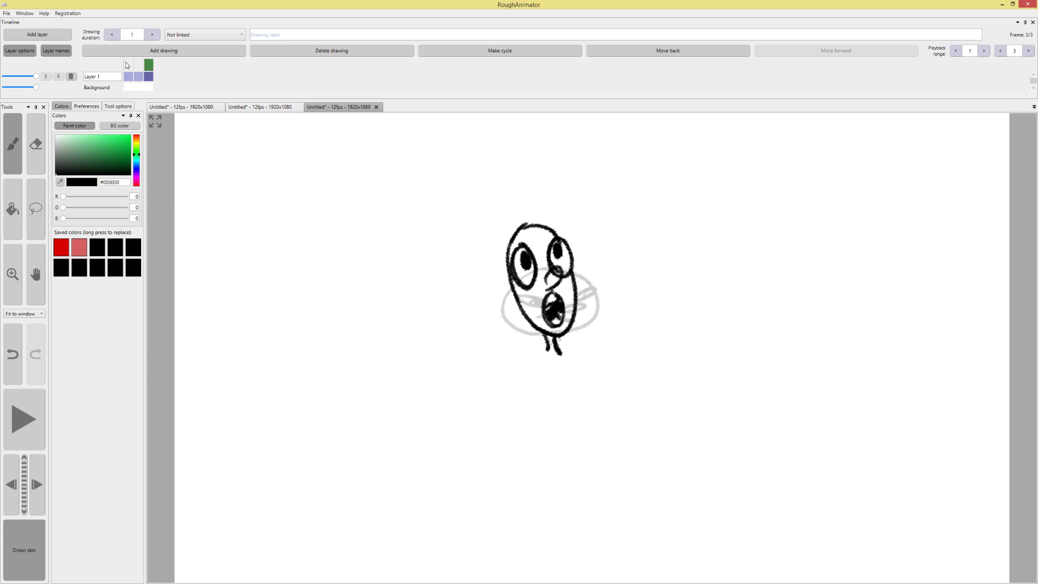
Play back the three head drawings from frame 1 and stop the playback
left_click(127, 65)
left_click(24, 413)
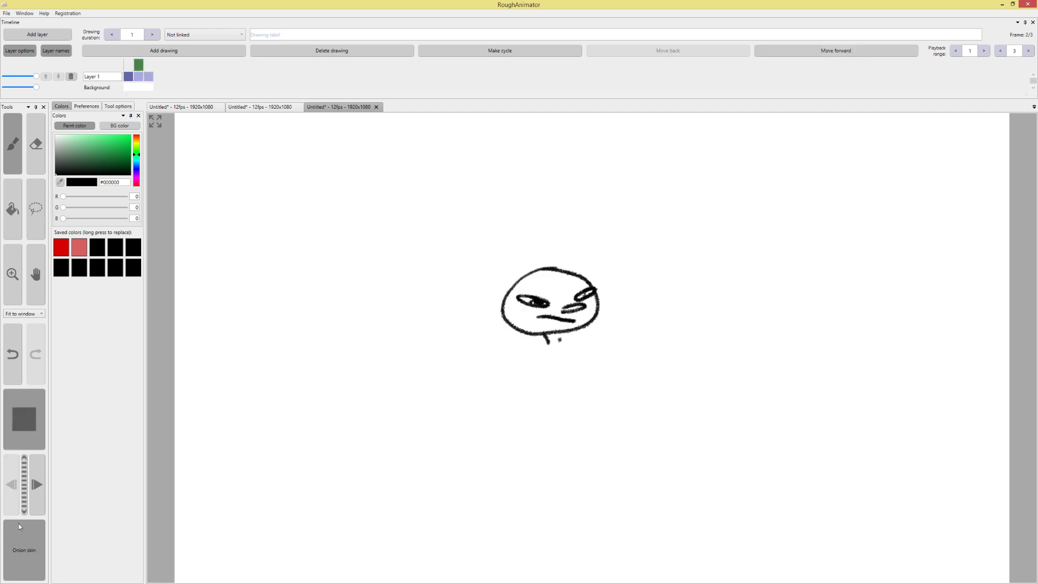
left_click(30, 445)
Hold the closed-eyed head for 4 frames and the stretched and squashed heads for 3 frames each, and play back the result
left_click(151, 34)
left_click(152, 34)
left_click(152, 34)
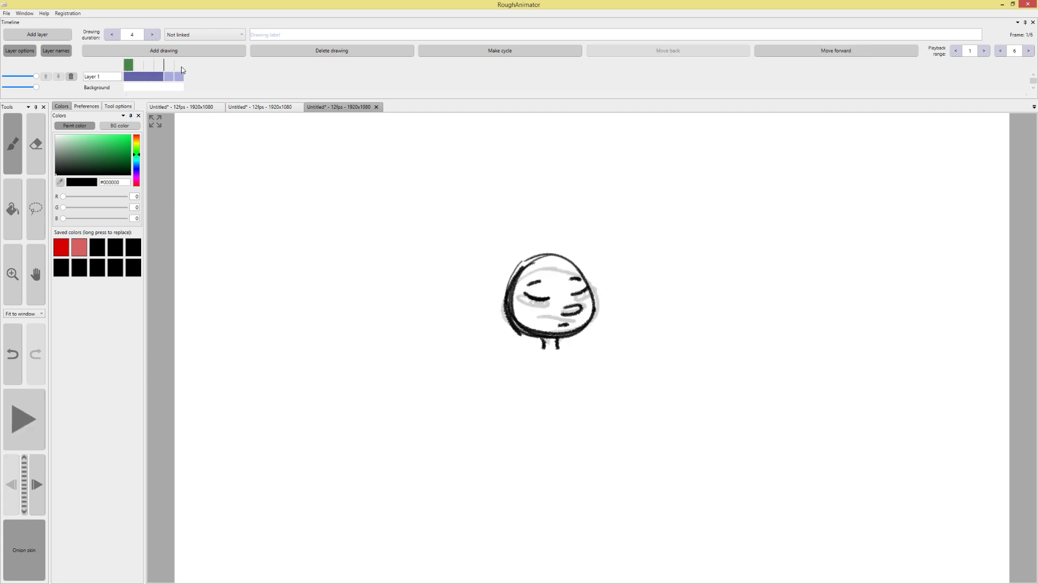
left_click(182, 69)
left_click(153, 34)
left_click(153, 34)
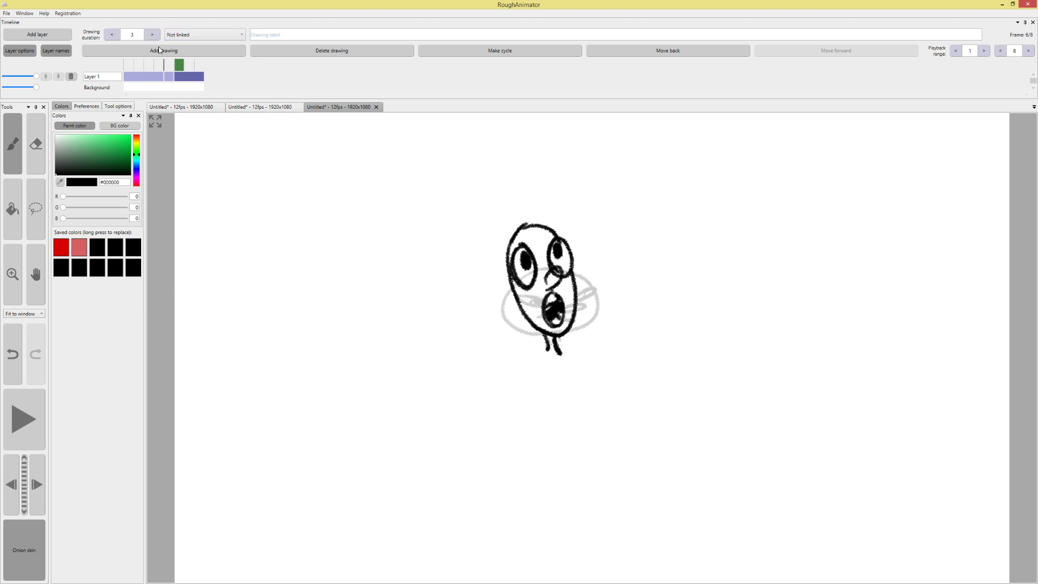
left_click(171, 65)
left_click(152, 34)
left_click(152, 34)
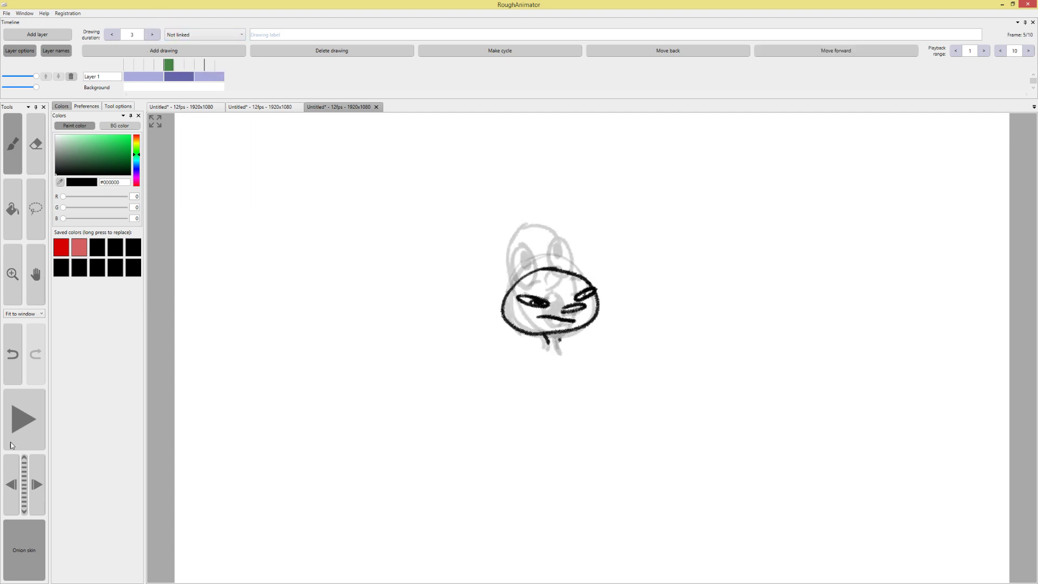
left_click(15, 417)
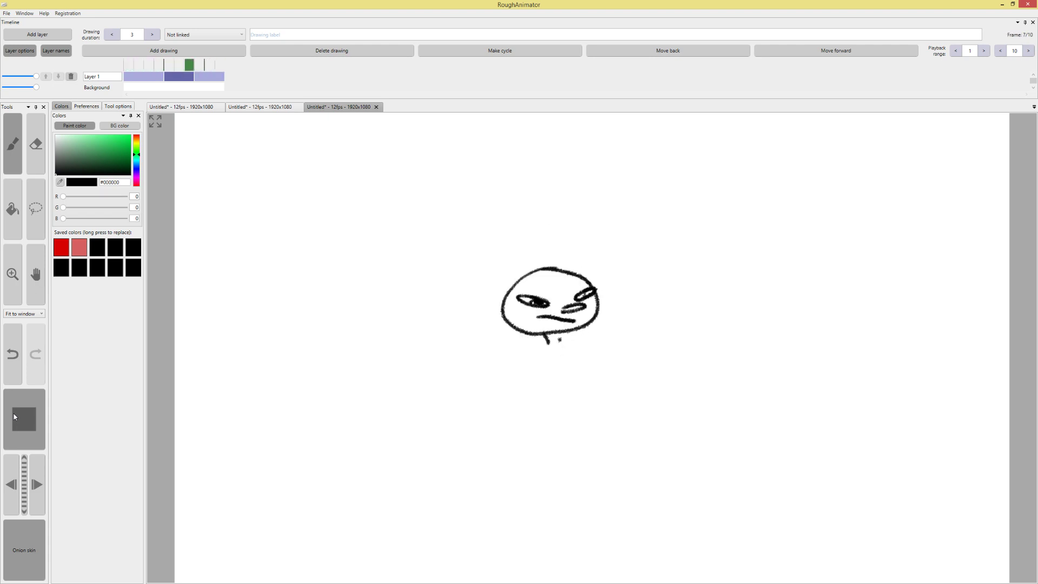
left_click(35, 441)
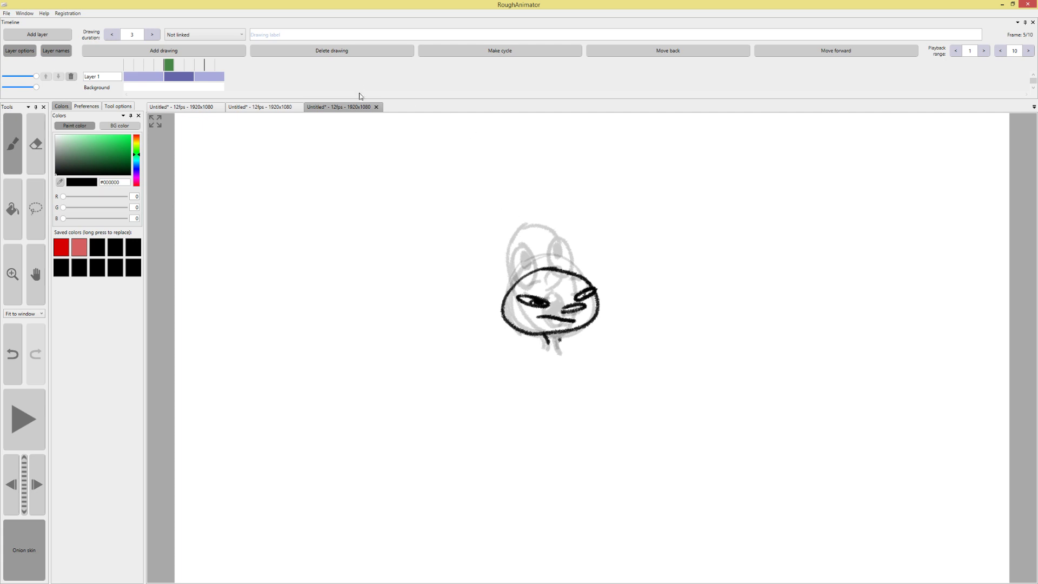
Close the squashed-and-stretched head project and start a fresh 1920 x 1080 project at 12 fps
left_click(377, 107)
left_click(542, 332)
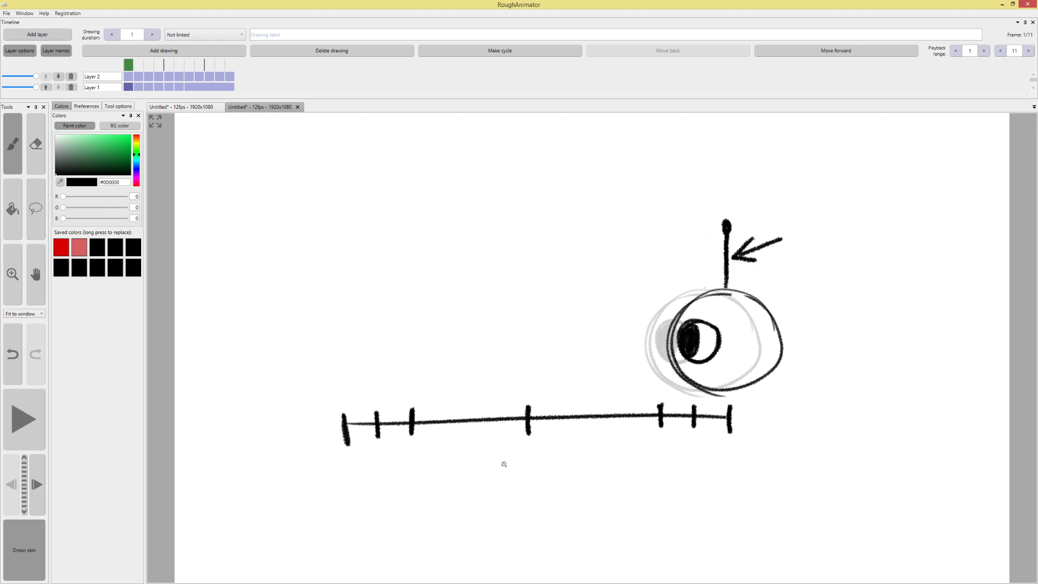
left_click(7, 13)
left_click(22, 25)
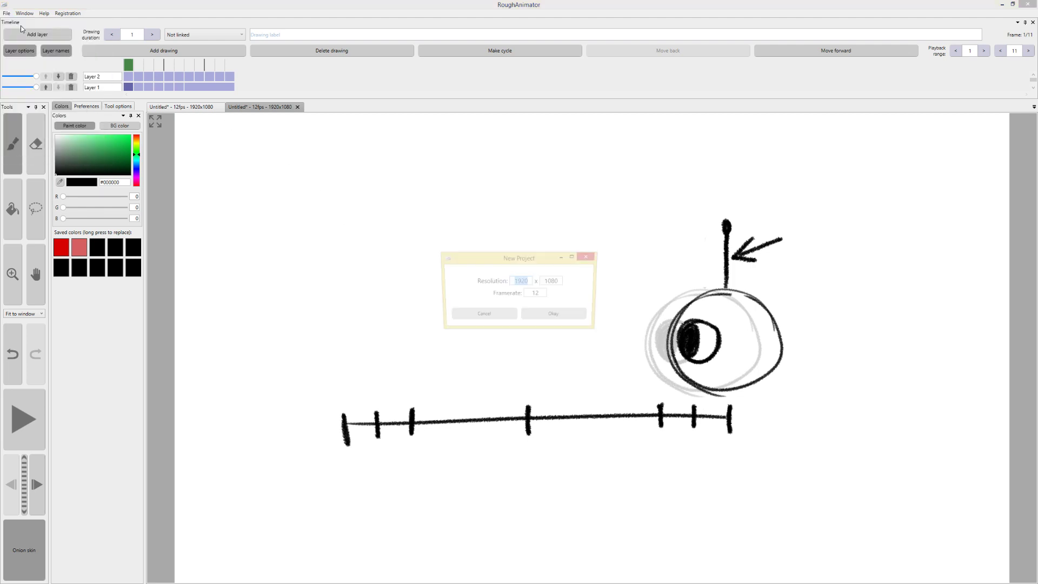
left_click(553, 315)
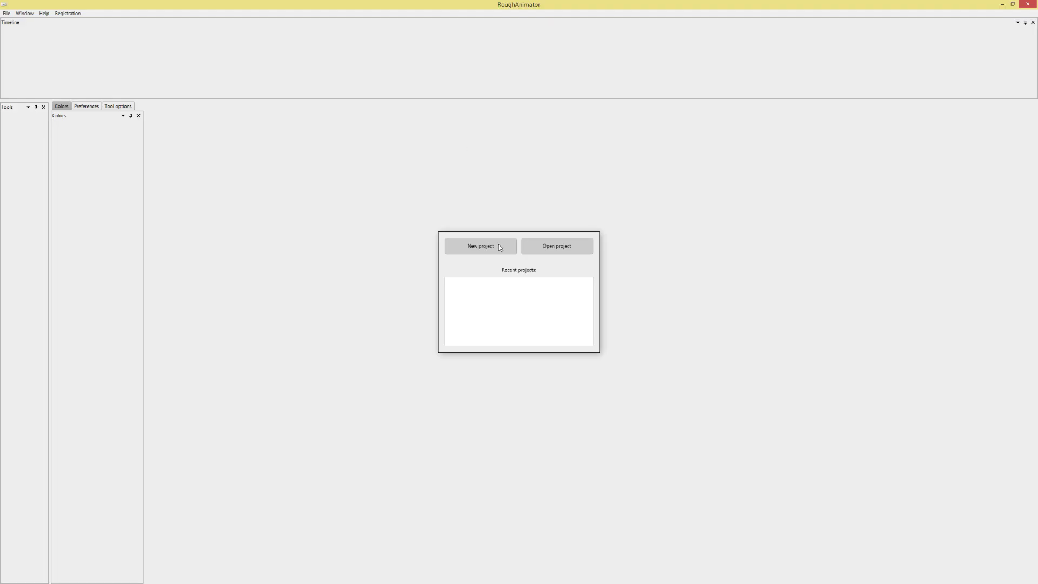
left_click(501, 248)
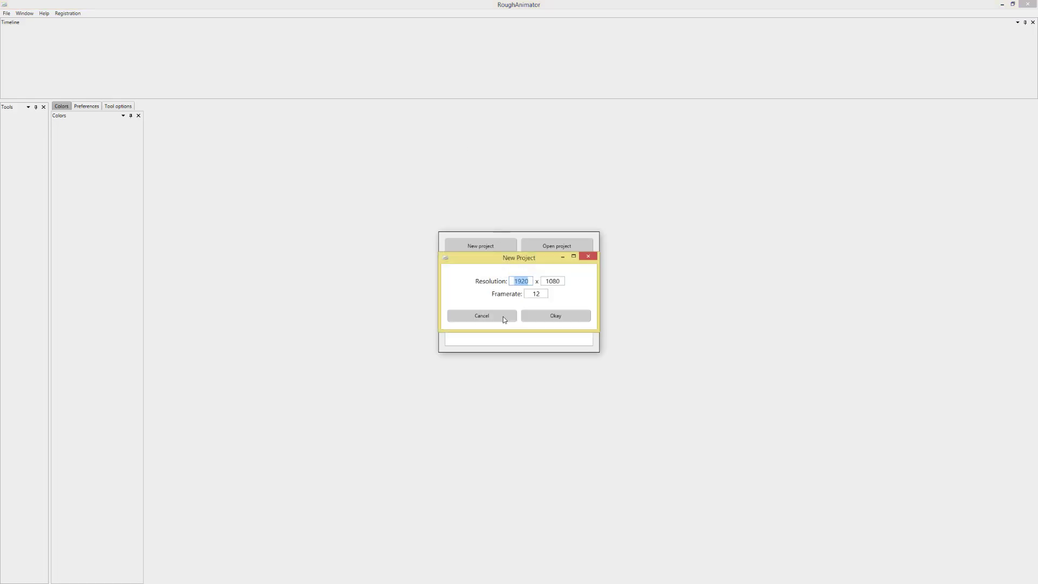
left_click(564, 319)
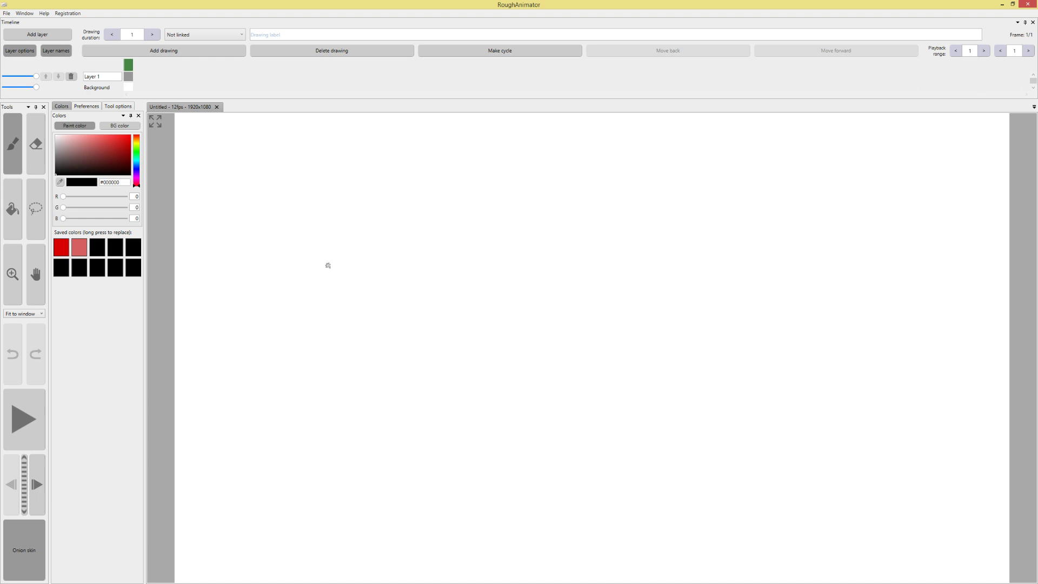
Draw a rectangular box in perspective on frame 1, with its top, front and side faces outlined
mouse_move(374, 254)
left_mouse_down()
mouse_move(287, 275)
mouse_move(425, 266)
mouse_move(454, 251)
left_mouse_up()
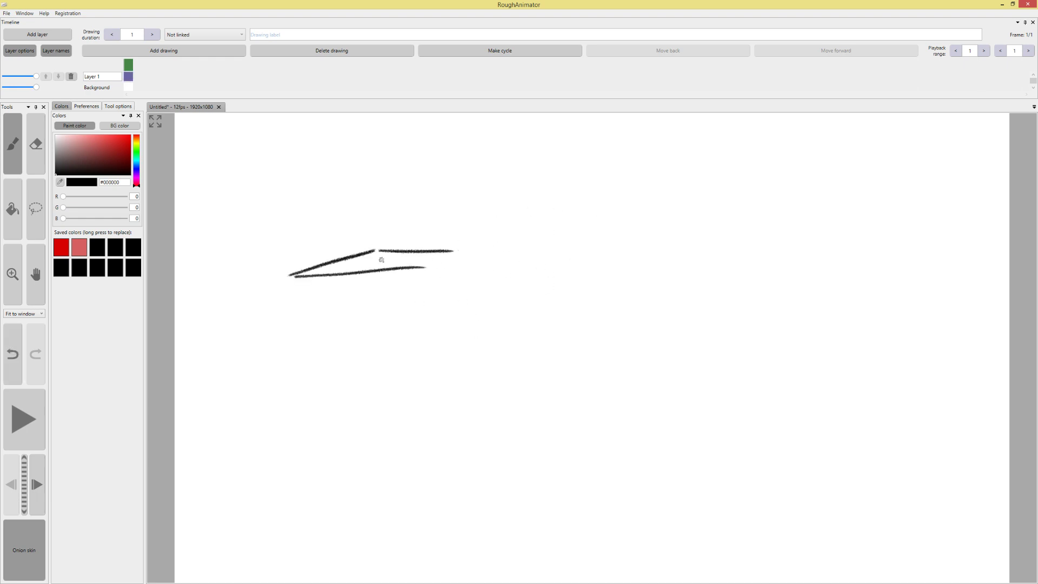
mouse_move(297, 276)
left_mouse_down()
mouse_move(426, 277)
mouse_move(452, 254)
left_mouse_up()
left_click_drag(292, 277, 290, 366)
left_click_drag(407, 278, 405, 368)
mouse_move(451, 255)
left_mouse_down()
mouse_move(446, 335)
mouse_move(414, 375)
left_mouse_up()
left_click_drag(294, 375, 416, 375)
Thicken the box's three visible vertical edges
mouse_move(292, 277)
left_mouse_down()
mouse_move(300, 387)
mouse_move(292, 338)
left_mouse_up()
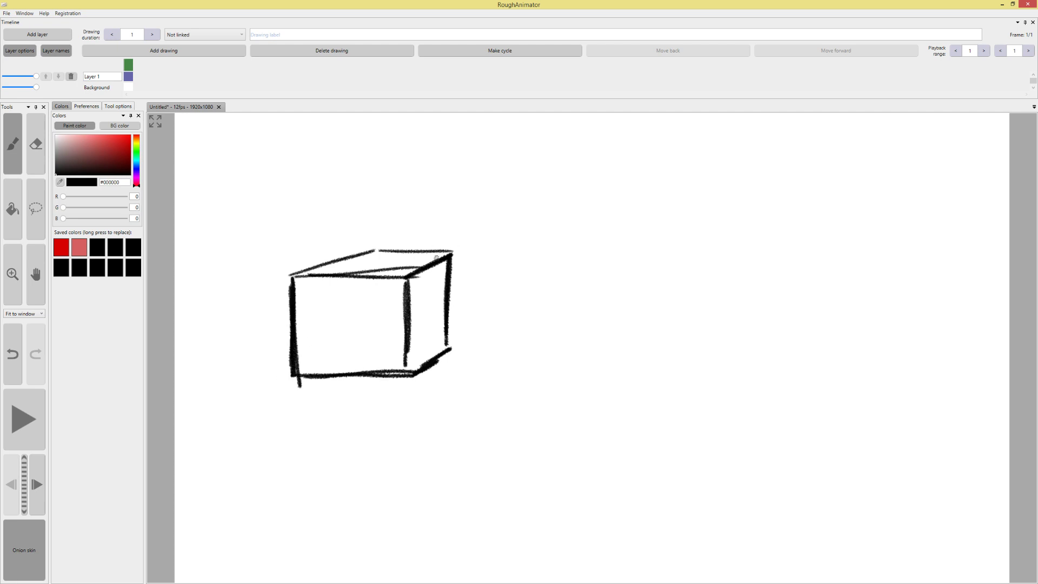
left_click_drag(406, 286, 405, 377)
left_click_drag(444, 261, 450, 348)
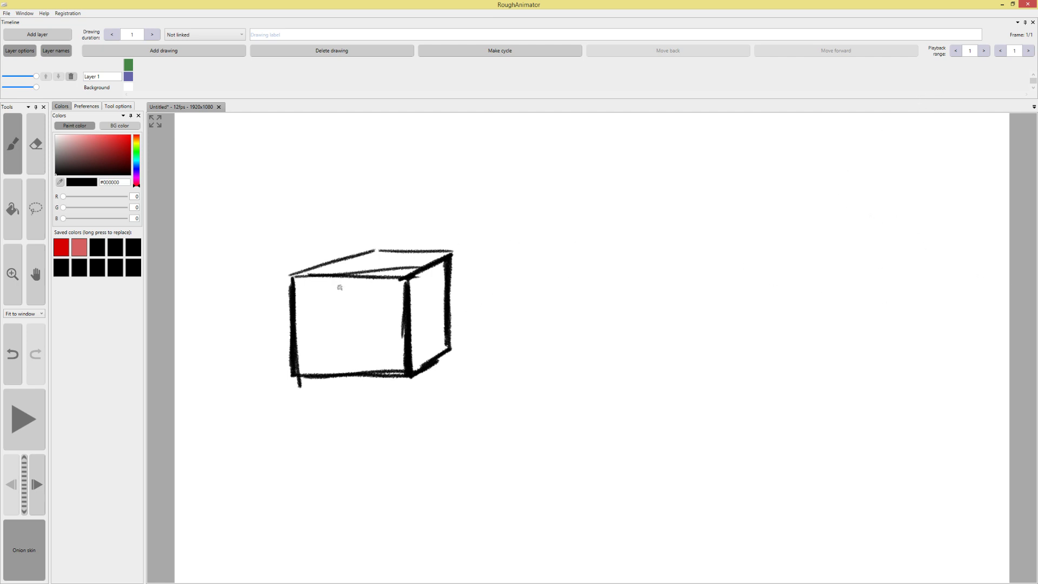
Undo all the strokes of the large perspective box to clear frame 1
mouse_move(292, 276)
left_mouse_down()
mouse_move(373, 251)
mouse_move(452, 249)
left_mouse_up()
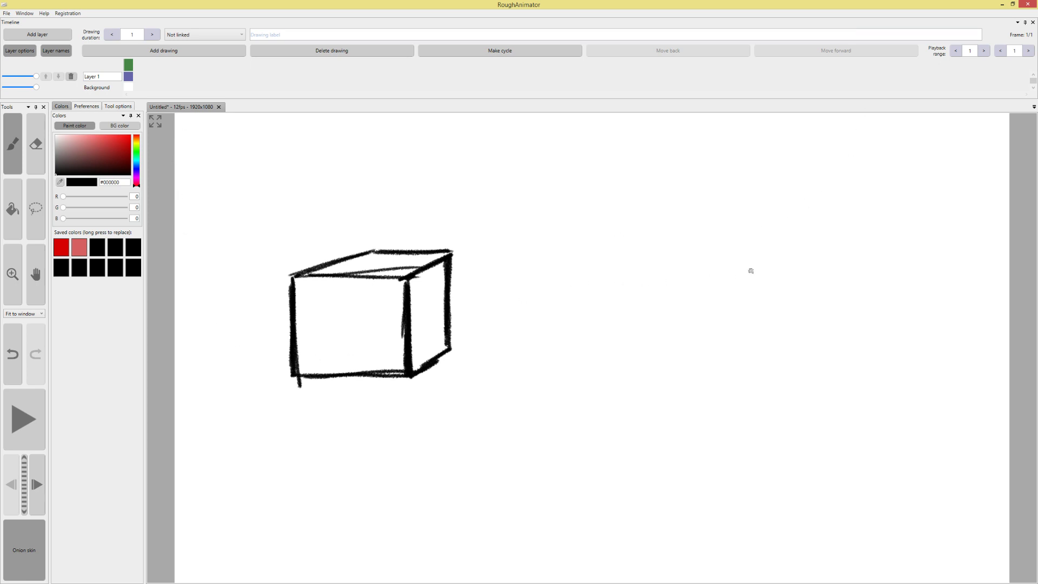
key("ctrl+z")
key("ctrl+z")
key("ctrl+z")
key("ctrl+z")
key("ctrl+z")
key("ctrl+z")
key("ctrl+z")
key("ctrl+z")
key("ctrl+z")
key("ctrl+z")
key("ctrl+z")
key("ctrl+z")
key("ctrl+z")
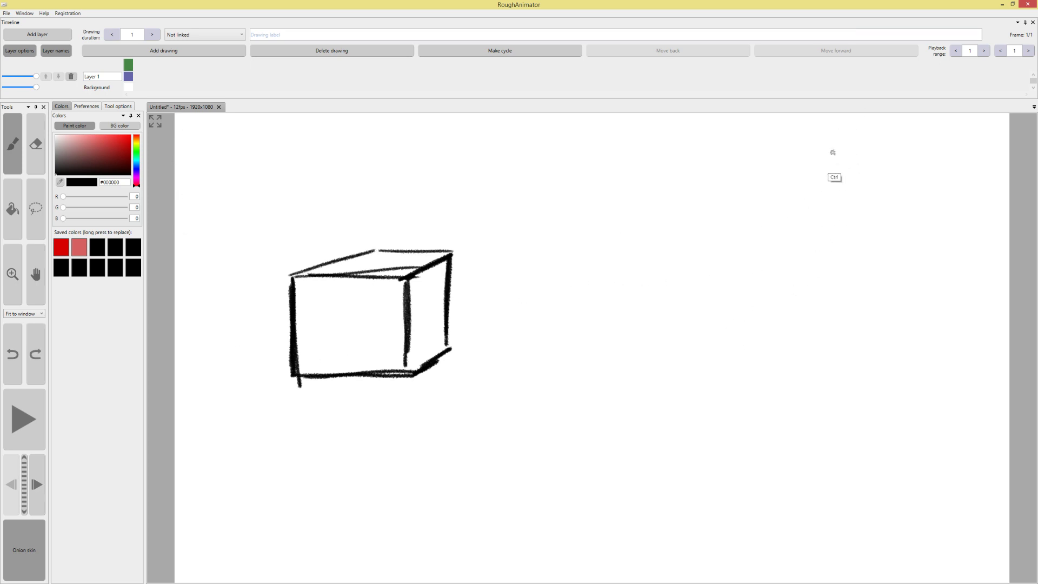
key("ctrl+z")
key("ctrl+z")
key("ctrl+z")
key("ctrl+z")
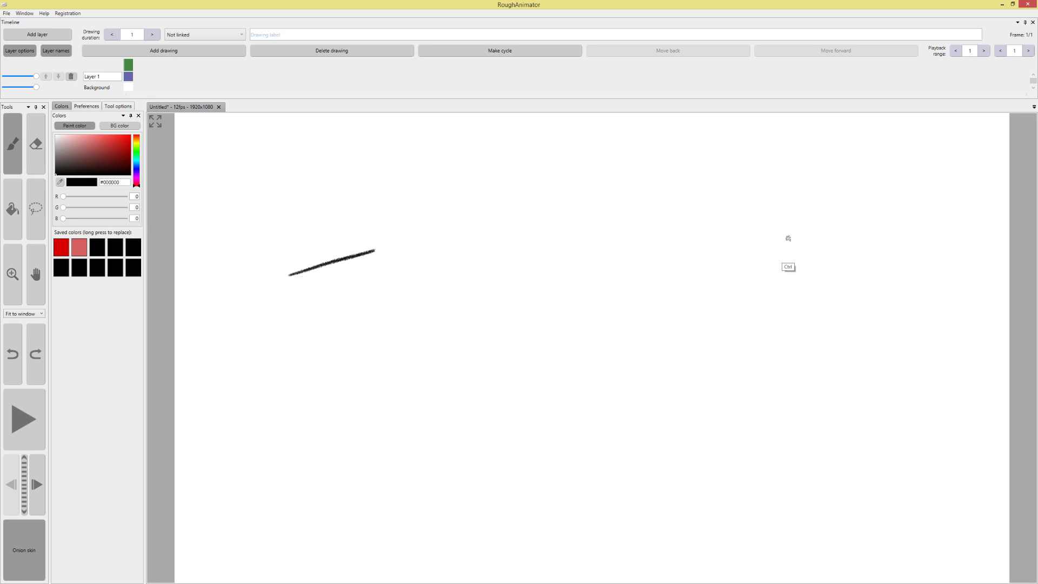
Draw a small tilted box in perspective near the canvas's upper edge on frame 1, showing its bottom face
mouse_move(528, 168)
left_mouse_down()
mouse_move(544, 184)
mouse_move(601, 170)
left_mouse_up()
mouse_move(592, 184)
left_mouse_down()
mouse_move(599, 174)
mouse_move(595, 184)
left_mouse_up()
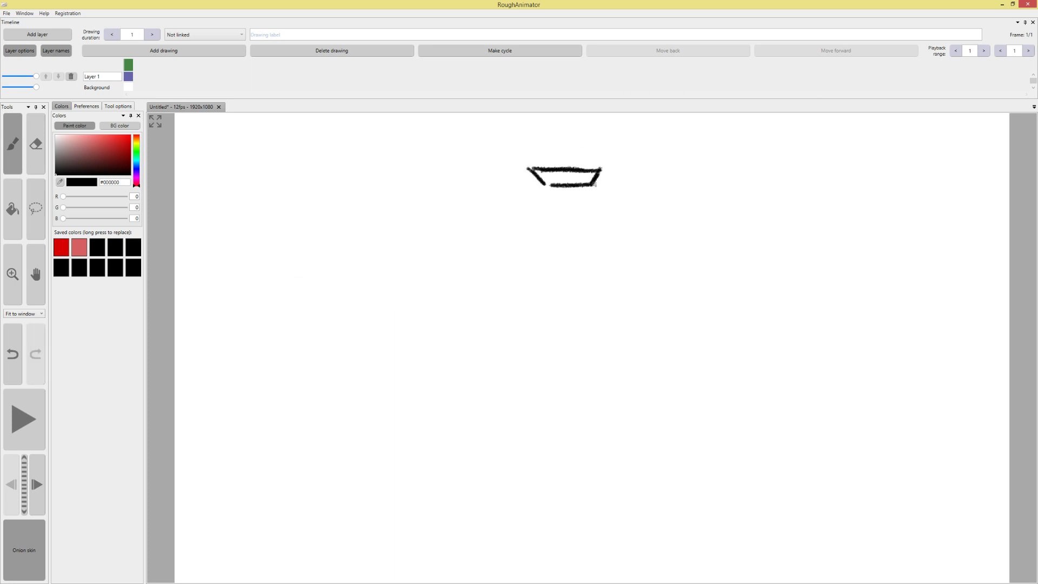
mouse_move(534, 172)
left_mouse_down()
mouse_move(557, 123)
mouse_move(606, 119)
left_mouse_up()
key("ctrl+z")
mouse_move(610, 129)
left_mouse_down()
mouse_move(596, 186)
mouse_move(554, 190)
left_mouse_up()
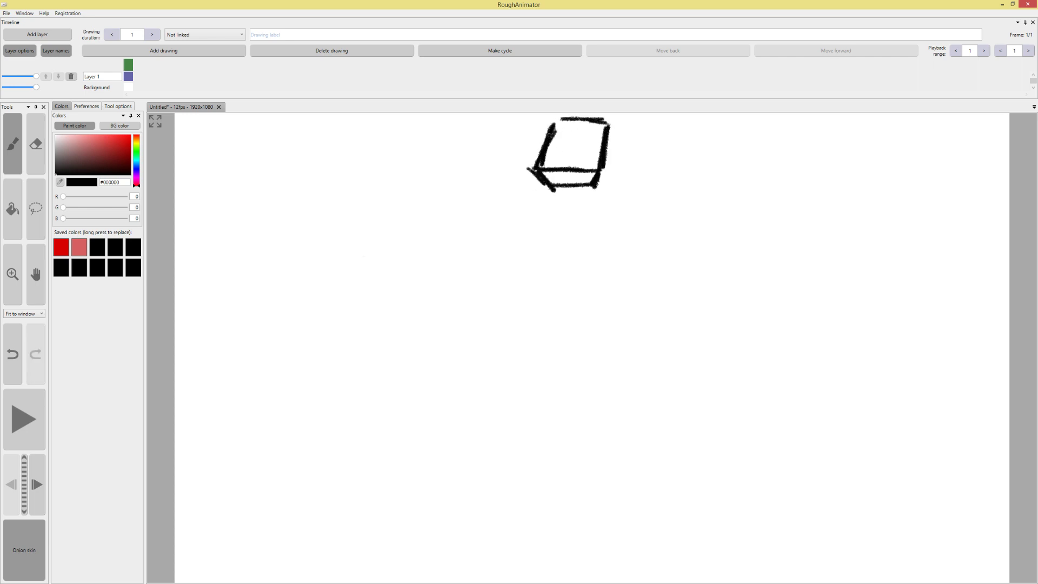
left_click_drag(607, 124, 596, 174)
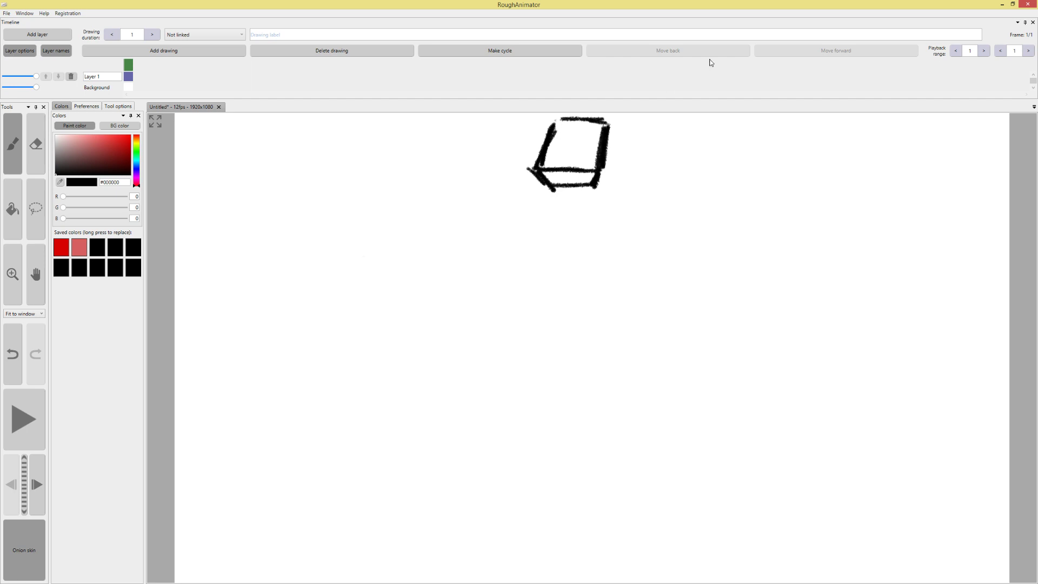
Add a second drawing and draw a taller box below the first, with a front face and narrow right side
left_click(165, 51)
left_click(169, 61)
mouse_move(529, 234)
left_mouse_down()
mouse_move(525, 281)
mouse_move(550, 209)
mouse_move(541, 221)
mouse_move(592, 222)
mouse_move(581, 302)
left_mouse_up()
left_click_drag(587, 232, 582, 279)
left_click_drag(517, 296, 575, 304)
left_click_drag(597, 233, 586, 303)
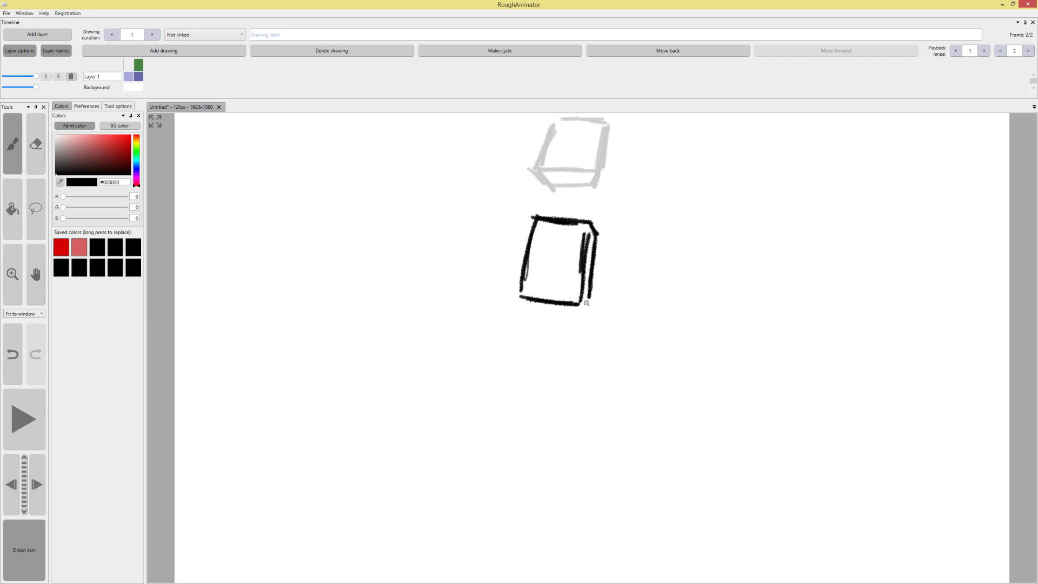
Add a blank drawing after frame 2
left_click(146, 52)
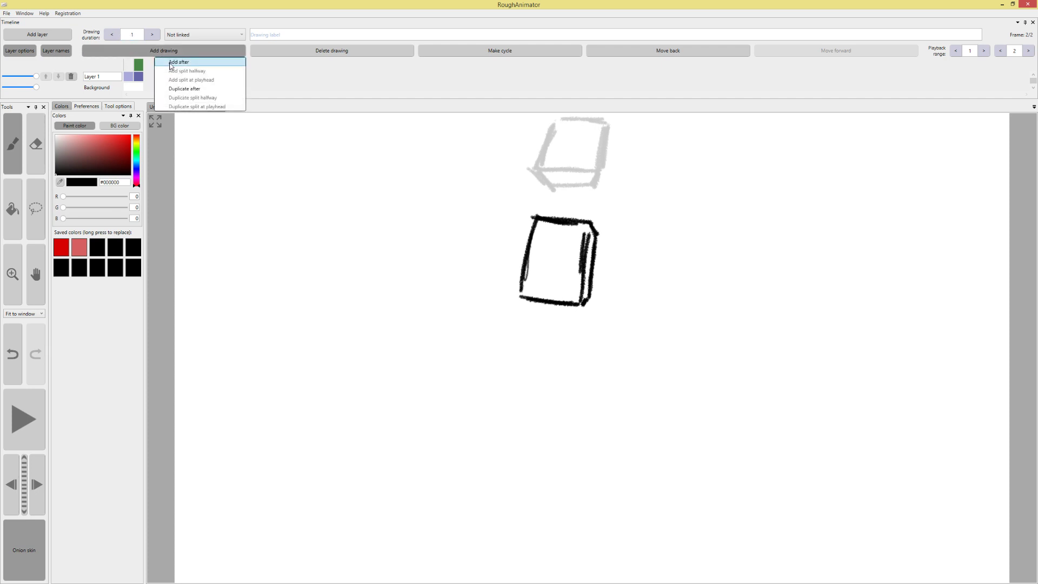
left_click(205, 55)
mouse_move(529, 354)
left_mouse_down()
mouse_move(490, 375)
mouse_move(565, 392)
left_mouse_up()
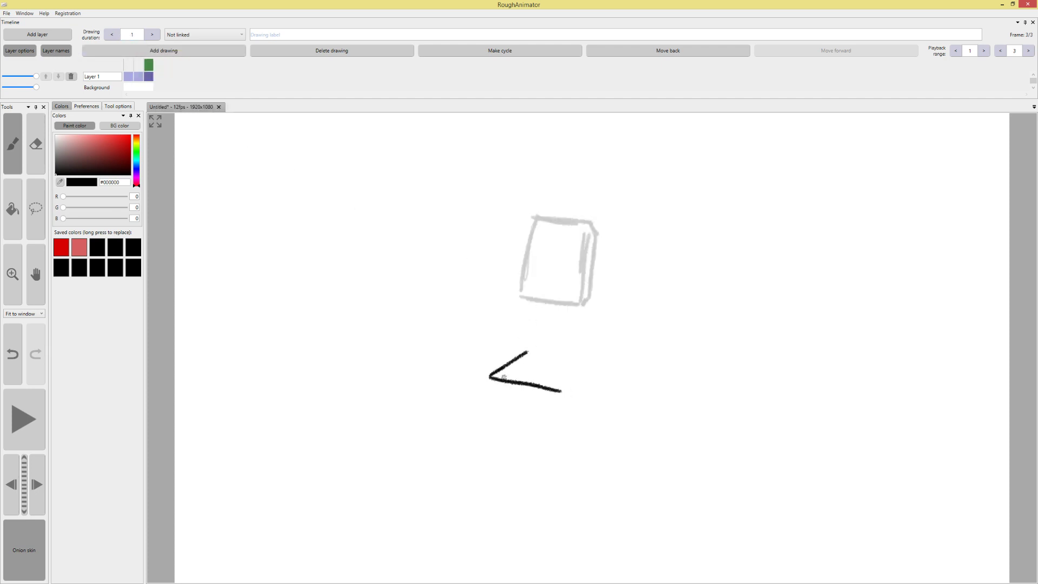
left_click_drag(505, 377, 570, 389)
key("ctrl+z")
key("ctrl+z")
key("ctrl+z")
Draw a box seen from above on frame 3, below the previous box, with its sides tapering downward
mouse_move(519, 358)
left_mouse_down()
mouse_move(491, 393)
mouse_move(571, 400)
left_mouse_up()
left_click_drag(579, 362, 575, 399)
left_click_drag(525, 357, 580, 363)
left_click_drag(492, 393, 515, 461)
left_click_drag(570, 401, 560, 466)
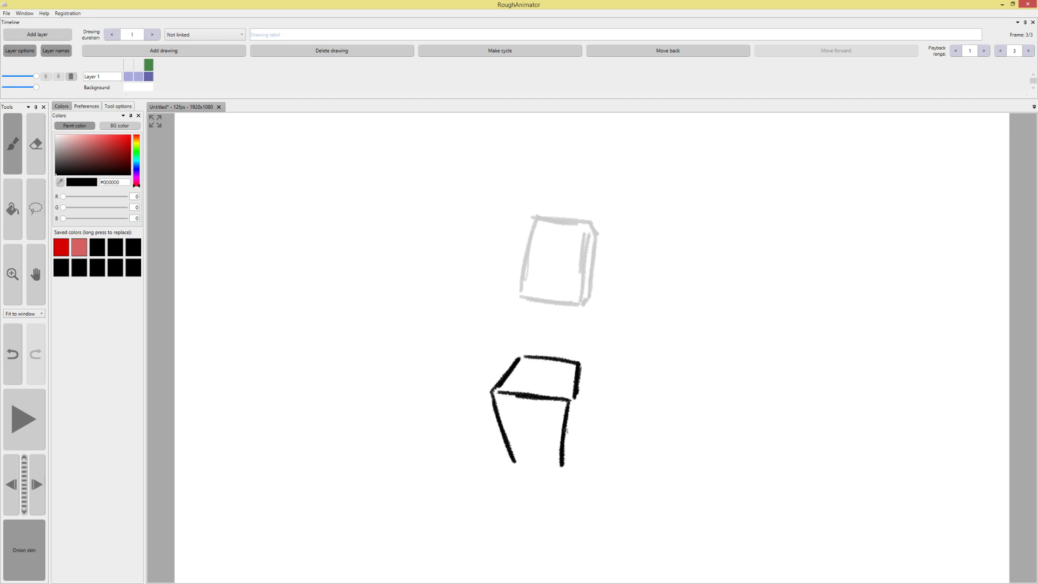
left_click_drag(581, 381, 560, 474)
Lasso the box on frame 3 and shift it slightly to the right
mouse_move(148, 66)
left_mouse_down()
mouse_move(129, 67)
mouse_move(164, 83)
left_mouse_up()
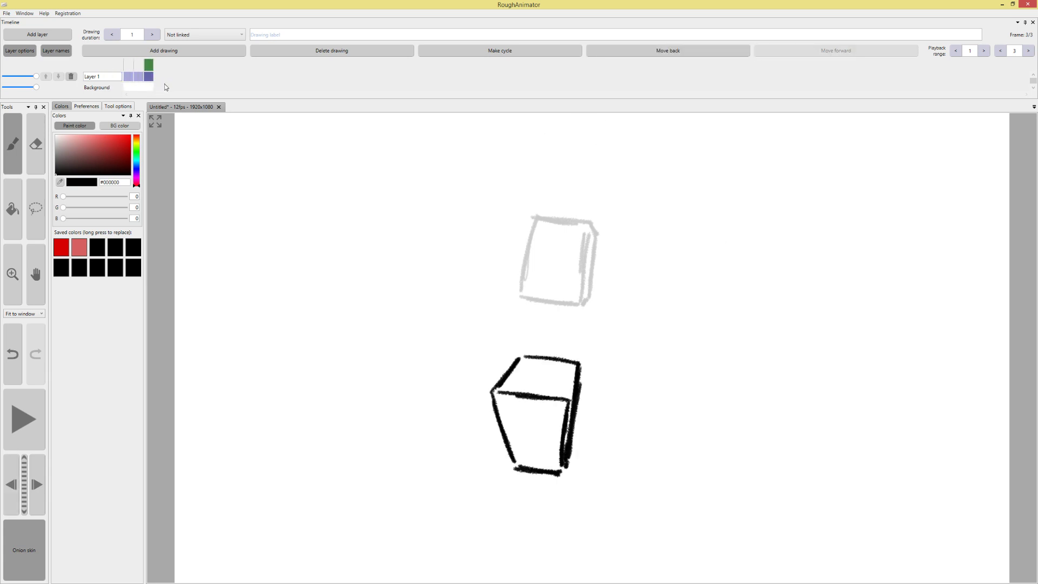
left_click(44, 224)
mouse_move(644, 377)
left_mouse_down()
mouse_move(471, 357)
mouse_move(601, 396)
mouse_move(598, 431)
left_mouse_up()
left_click(719, 366)
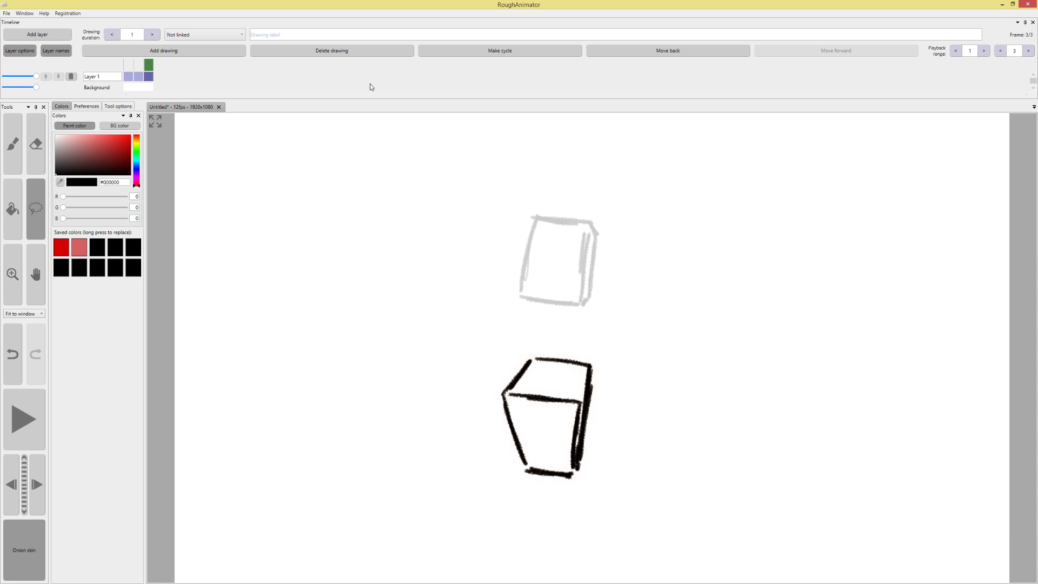
Add a fourth drawing and draw a much smaller box just beneath the tapered box
left_click(146, 53)
left_click(183, 63)
key("b")
mouse_move(518, 489)
left_mouse_down()
mouse_move(523, 481)
mouse_move(513, 495)
mouse_move(565, 501)
mouse_move(558, 479)
mouse_move(532, 473)
mouse_move(525, 513)
left_mouse_up()
left_click_drag(534, 515, 562, 515)
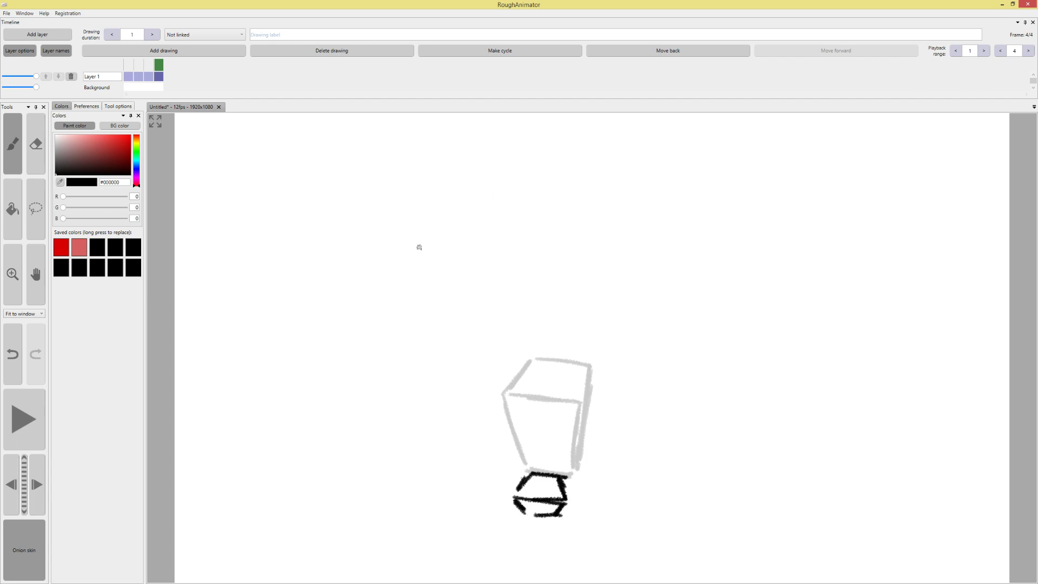
Add a fifth drawing with a tiny box inside the previous box's lower end, and play back the sequence
left_click(164, 55)
left_click(174, 63)
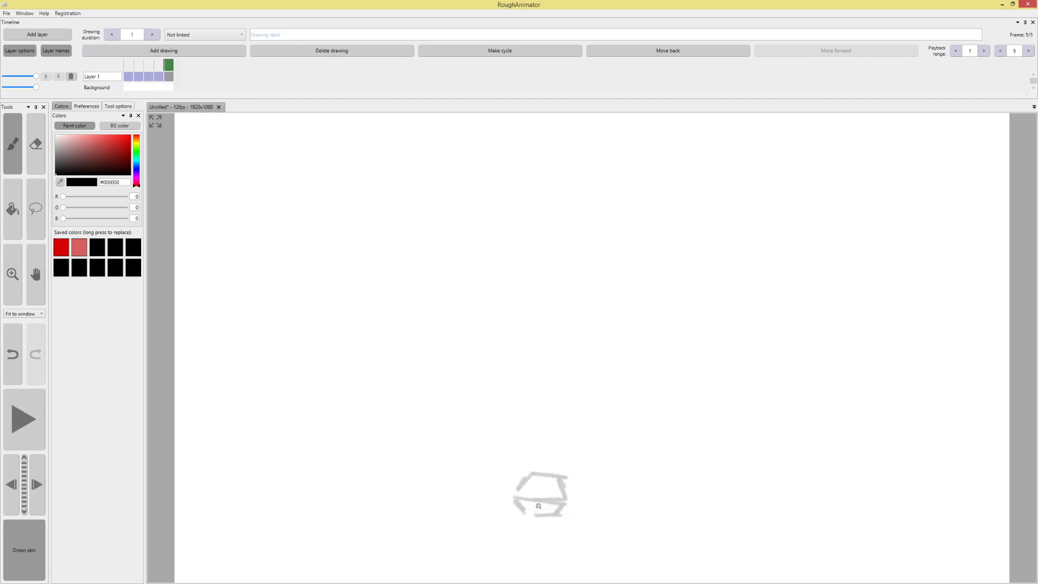
left_click_drag(547, 512, 535, 507)
left_click(22, 421)
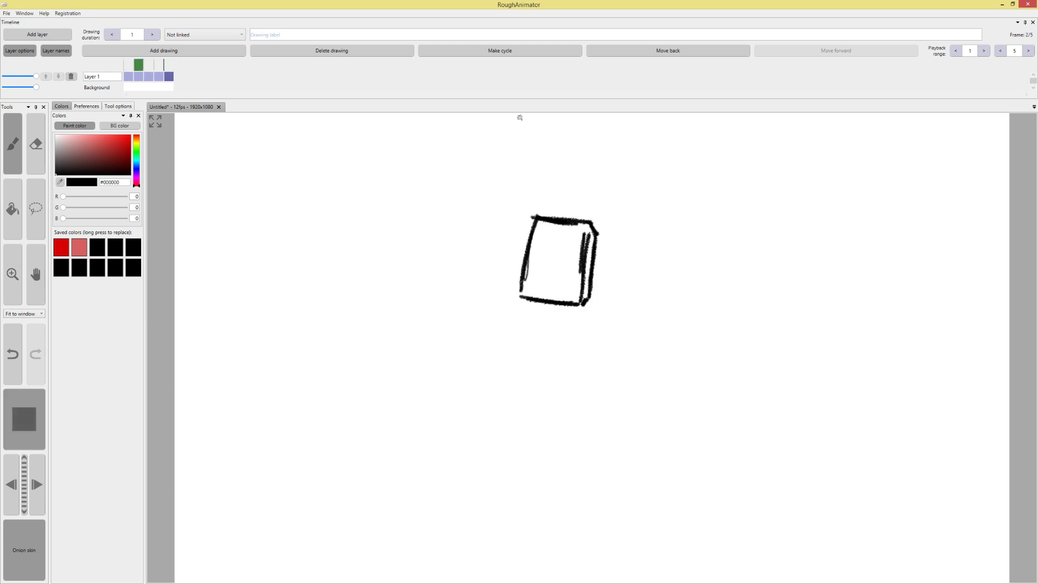
left_click(37, 418)
Insert a drawing after frame 1 and draw an in-between box overlapping the two neighbouring boxes
left_click(138, 64)
left_click(150, 53)
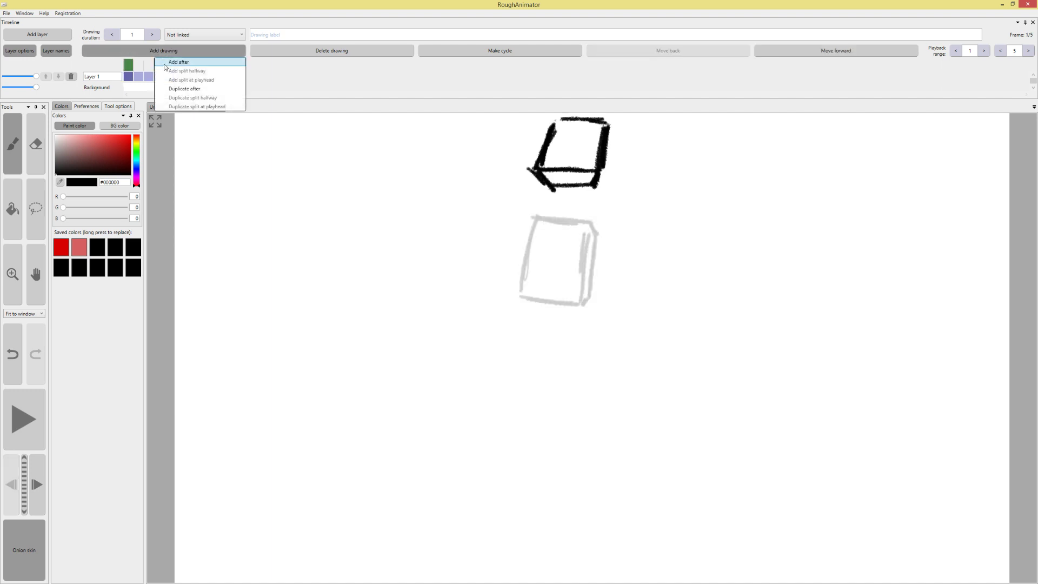
left_click(166, 65)
mouse_move(544, 160)
left_mouse_down()
mouse_move(530, 247)
mouse_move(582, 252)
mouse_move(581, 175)
mouse_move(583, 250)
mouse_move(592, 207)
mouse_move(591, 227)
left_mouse_up()
left_click_drag(592, 187, 586, 259)
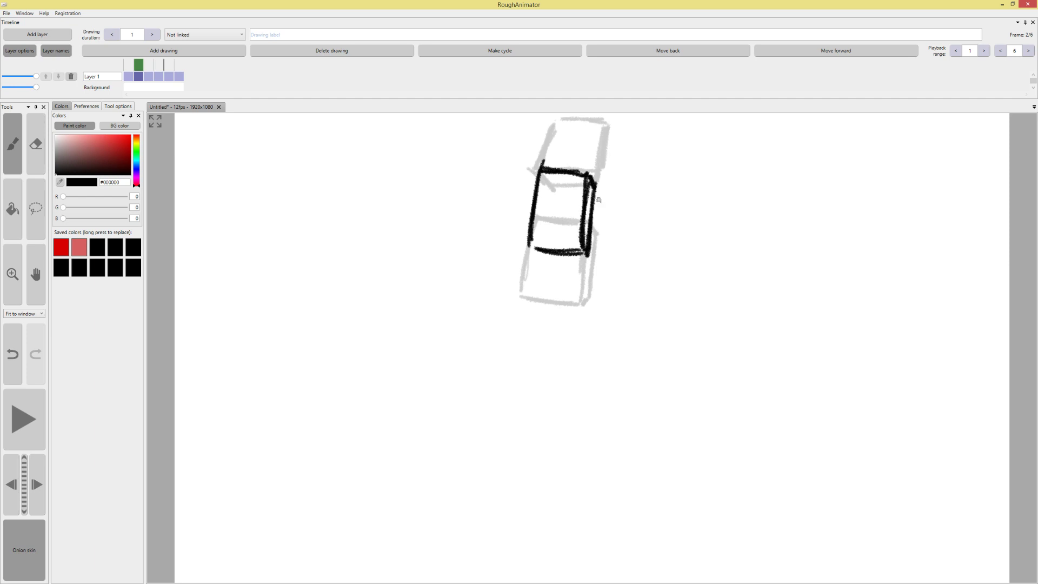
mouse_move(530, 219)
left_mouse_down()
mouse_move(523, 244)
mouse_move(566, 250)
left_mouse_up()
left_click_drag(535, 181, 529, 228)
Insert a drawing after frame 3 and rough in the front top edge of an in-between box
left_click_drag(151, 69, 149, 65)
left_click(158, 53)
left_click(179, 62)
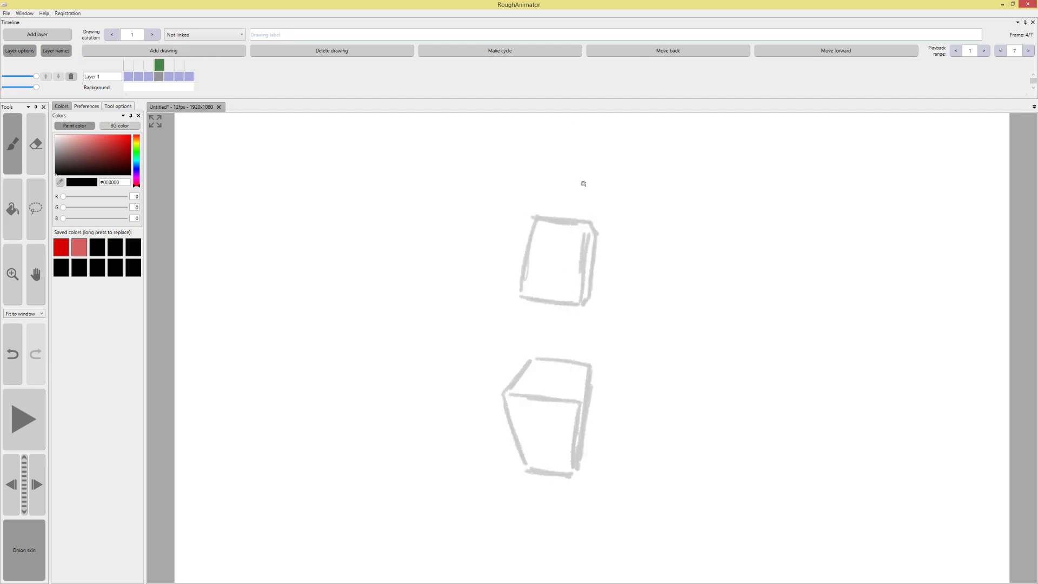
left_click_drag(519, 292, 509, 393)
mouse_move(510, 320)
left_mouse_down()
mouse_move(514, 412)
mouse_move(513, 404)
left_mouse_up()
mouse_move(518, 299)
left_mouse_down()
mouse_move(555, 312)
mouse_move(510, 319)
mouse_move(590, 324)
left_mouse_up()
key("ctrl+z")
key("ctrl+z")
key("ctrl+z")
key("ctrl+z")
key("ctrl+z")
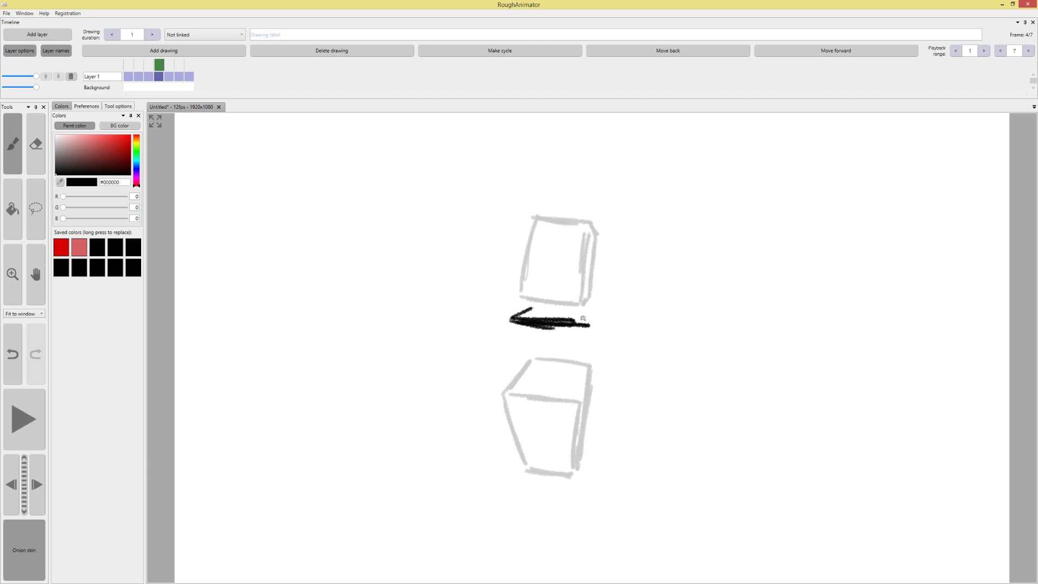
Complete the in-between box on frame 4 with a thin top face, a front face and a narrow right side
mouse_move(532, 307)
left_mouse_down()
mouse_move(586, 313)
mouse_move(579, 412)
left_mouse_up()
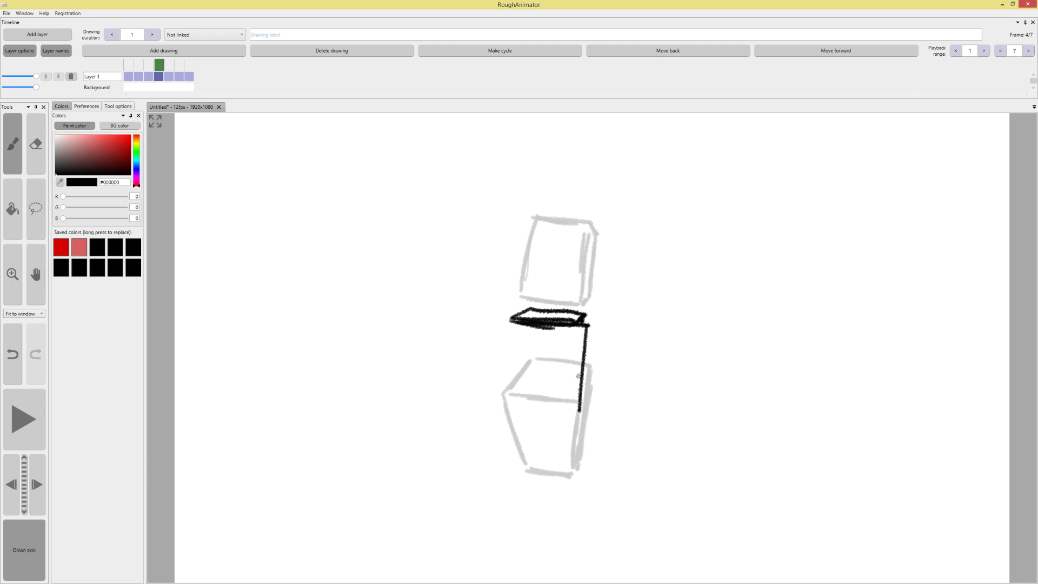
left_click_drag(578, 323, 575, 403)
left_click_drag(576, 351, 573, 400)
left_click_drag(511, 323, 509, 404)
mouse_move(509, 381)
left_mouse_down()
mouse_move(510, 332)
mouse_move(541, 417)
mouse_move(556, 417)
left_mouse_up()
left_click_drag(516, 415, 575, 423)
left_click_drag(574, 376, 575, 421)
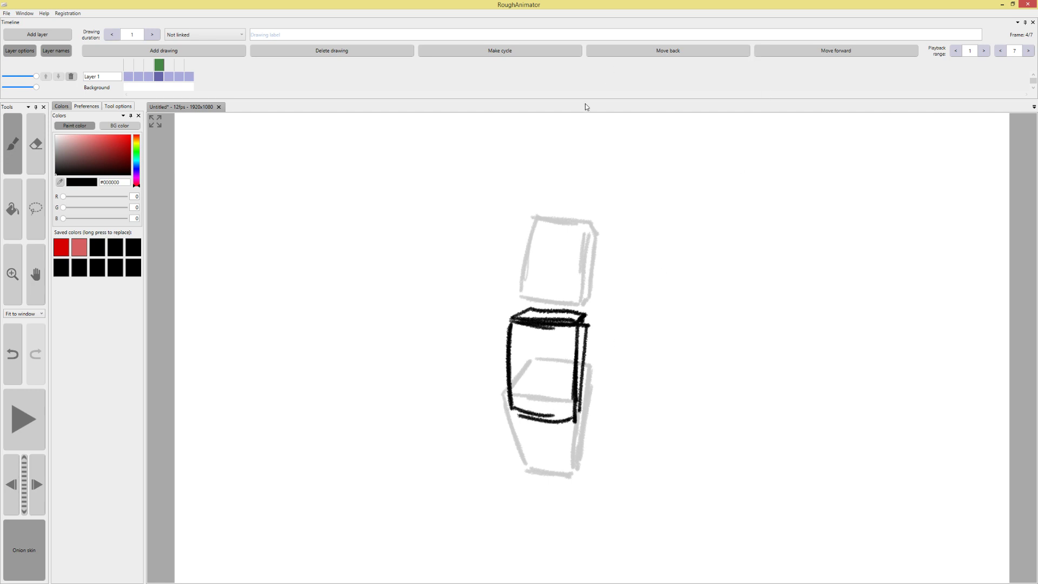
Lasso the small boxes on frames 6 and 7 and shift each slightly to the right
mouse_move(159, 67)
left_mouse_down()
mouse_move(129, 66)
mouse_move(180, 68)
mouse_move(170, 77)
left_mouse_up()
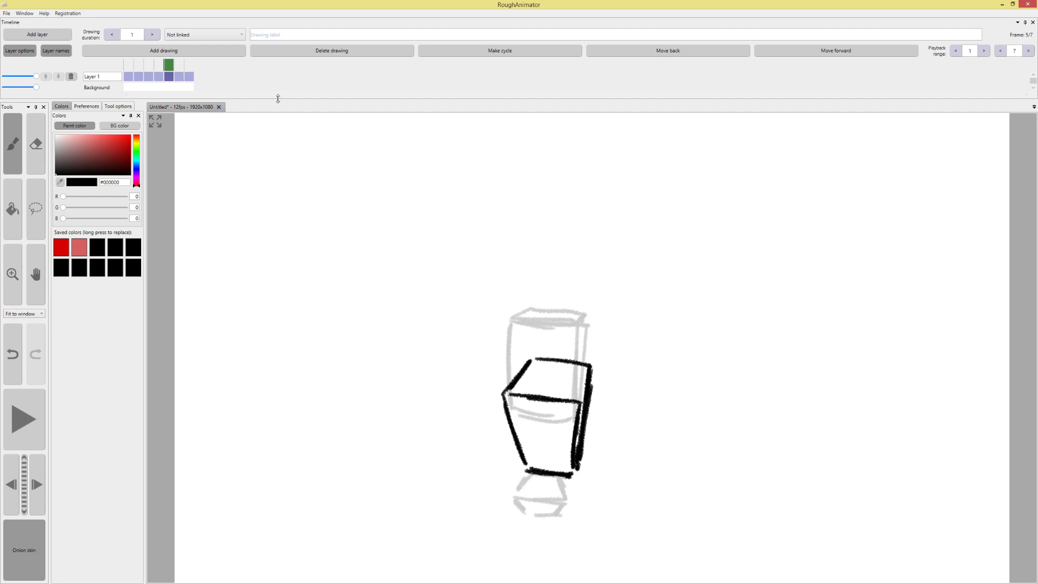
left_click(179, 66)
left_click(32, 215)
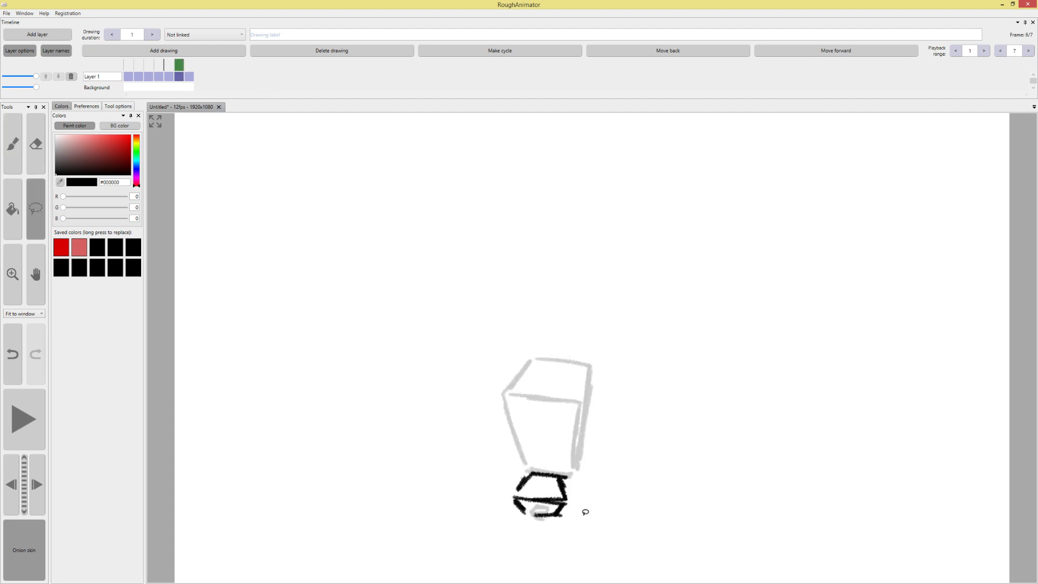
mouse_move(601, 485)
left_mouse_down()
mouse_move(582, 494)
mouse_move(589, 510)
mouse_move(510, 514)
mouse_move(595, 489)
left_mouse_up()
left_click(185, 70)
left_click_drag(557, 518, 570, 519)
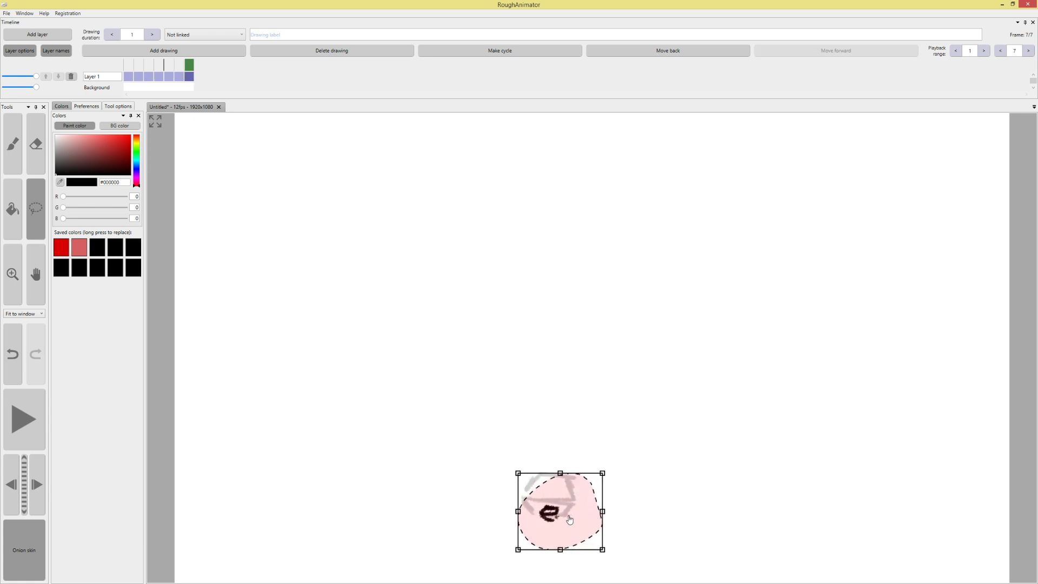
left_click(631, 358)
Shift the tapered box on frame 5 slightly to the left and scale it down a little
left_click_drag(185, 73, 164, 66)
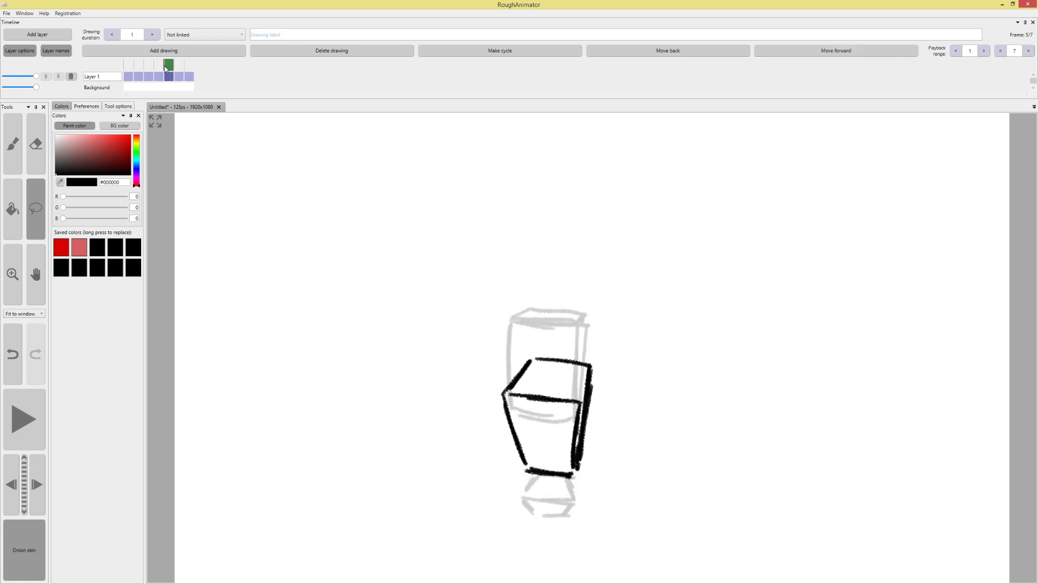
mouse_move(637, 384)
left_mouse_down()
mouse_move(487, 500)
mouse_move(643, 402)
mouse_move(583, 418)
left_mouse_up()
left_click(515, 199)
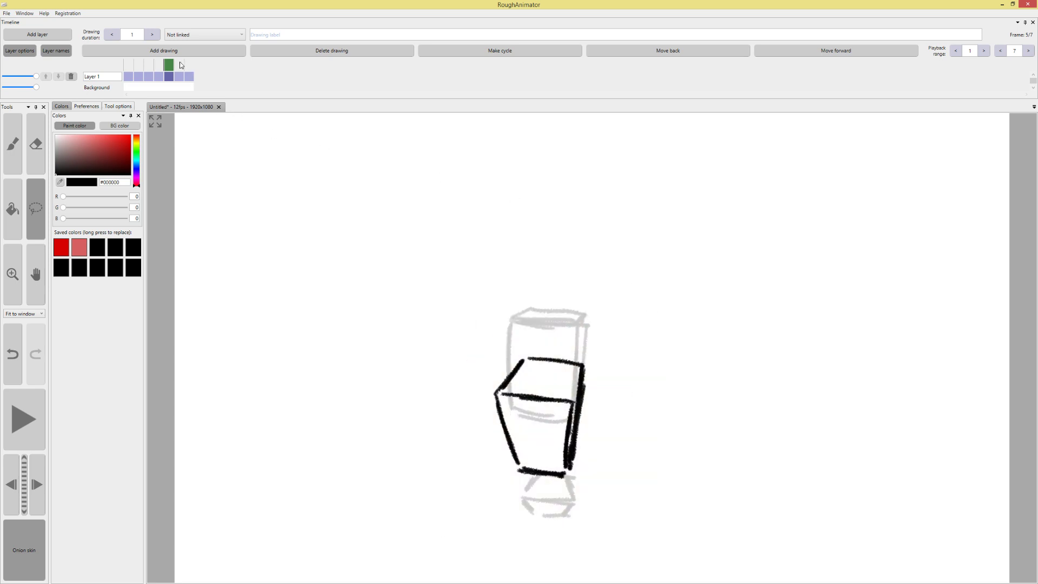
left_click(158, 66)
left_click_drag(160, 67, 166, 66)
mouse_move(608, 380)
left_mouse_down()
mouse_move(454, 394)
mouse_move(606, 376)
left_mouse_up()
left_click_drag(614, 316, 610, 319)
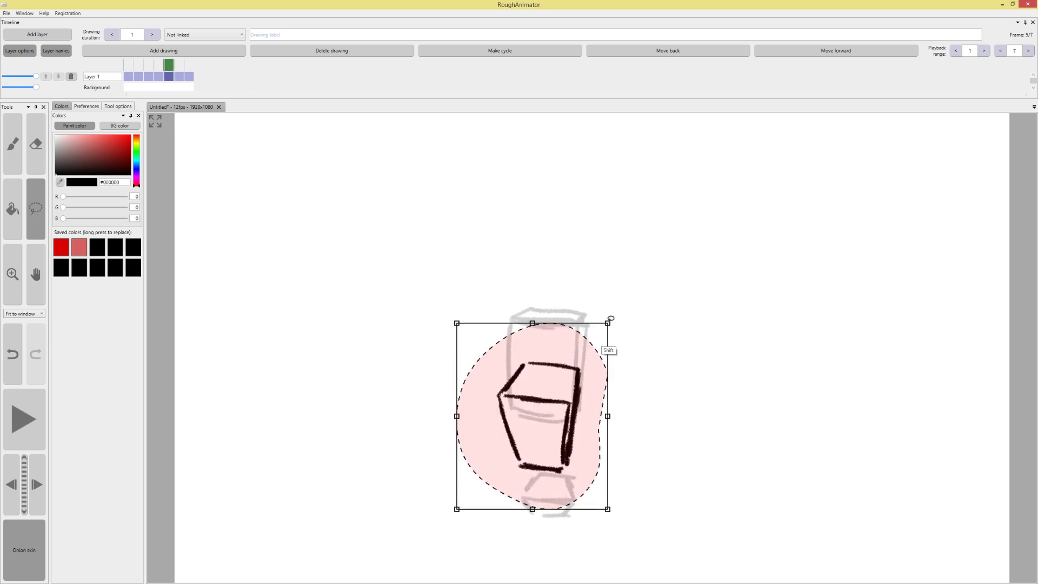
left_click(637, 301)
Insert a drawing after frame 5, draw a small in-between box beneath the tapered box, and play back the animation
left_click_drag(183, 63, 173, 71)
left_click(182, 52)
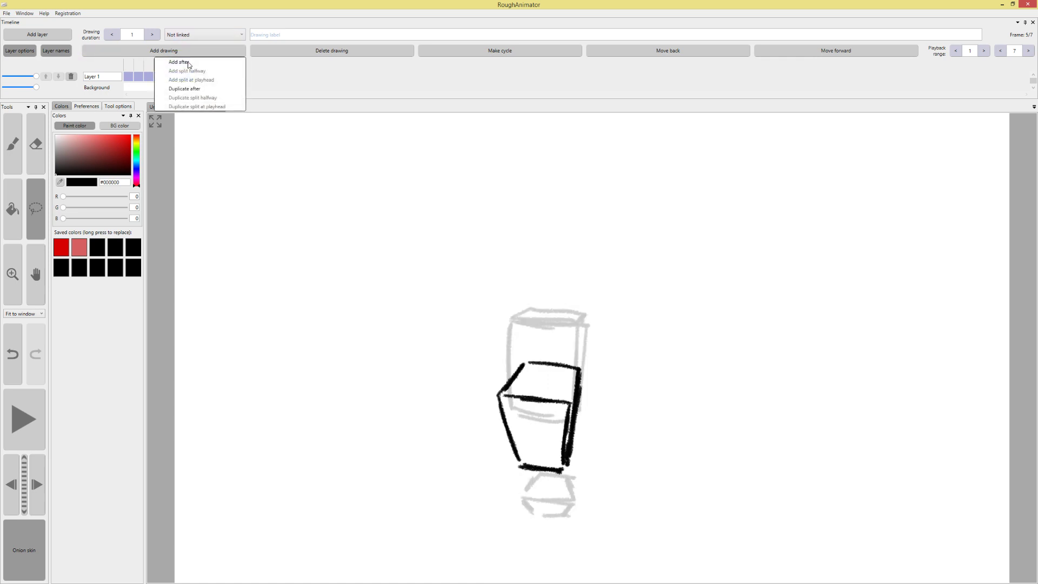
left_click(182, 60)
key("b")
mouse_move(541, 456)
left_mouse_down()
mouse_move(522, 477)
mouse_move(566, 466)
mouse_move(536, 460)
mouse_move(520, 480)
mouse_move(564, 461)
mouse_move(529, 464)
mouse_move(534, 510)
mouse_move(567, 502)
left_mouse_up()
key("ctrl+z")
key("ctrl+z")
key("ctrl+z")
key("ctrl+z")
key("ctrl+z")
left_click(27, 411)
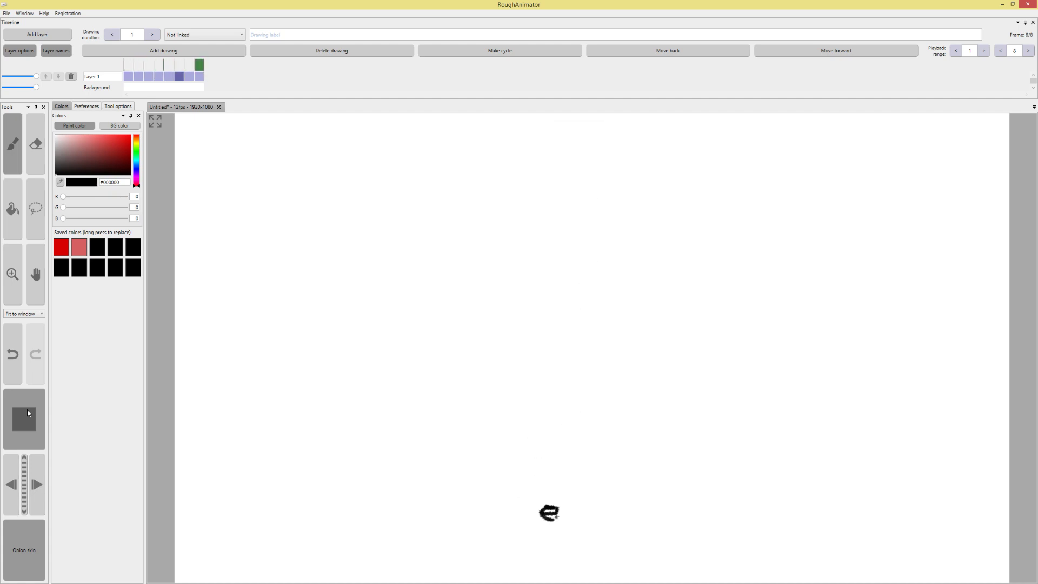
left_click(17, 419)
Sketch two cylinders joined at an angle above and to the right of the box on frame 6
mouse_move(706, 198)
left_mouse_down()
mouse_move(648, 236)
mouse_move(667, 242)
mouse_move(669, 270)
mouse_move(727, 227)
mouse_move(714, 244)
left_mouse_up()
mouse_move(621, 260)
left_mouse_down()
mouse_move(614, 338)
mouse_move(661, 277)
mouse_move(649, 342)
mouse_move(622, 338)
left_mouse_up()
left_click_drag(663, 273, 652, 343)
mouse_move(651, 232)
left_mouse_down()
mouse_move(714, 191)
mouse_move(731, 228)
left_mouse_up()
left_click_drag(714, 192, 724, 230)
mouse_move(660, 229)
left_mouse_down()
mouse_move(651, 242)
mouse_move(672, 268)
left_mouse_up()
left_click_drag(665, 240, 651, 259)
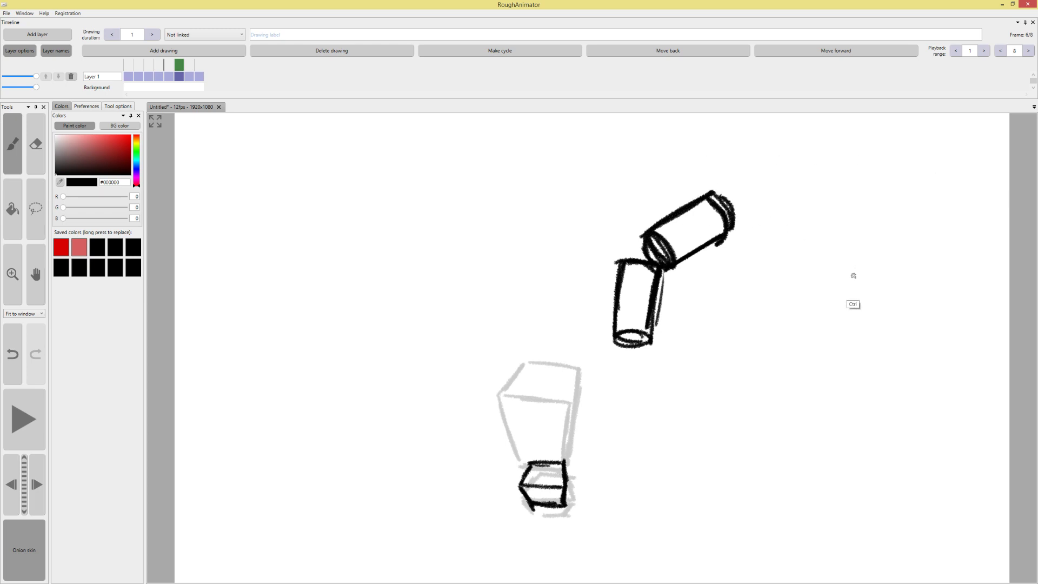
Undo all the cylinder strokes on frame 6
key("ctrl+z")
key("ctrl+z")
key("ctrl+z")
key("ctrl+z")
key("ctrl+z")
key("ctrl+z")
key("ctrl+z")
key("ctrl+z")
key("ctrl+z")
key("ctrl+z")
key("ctrl+z")
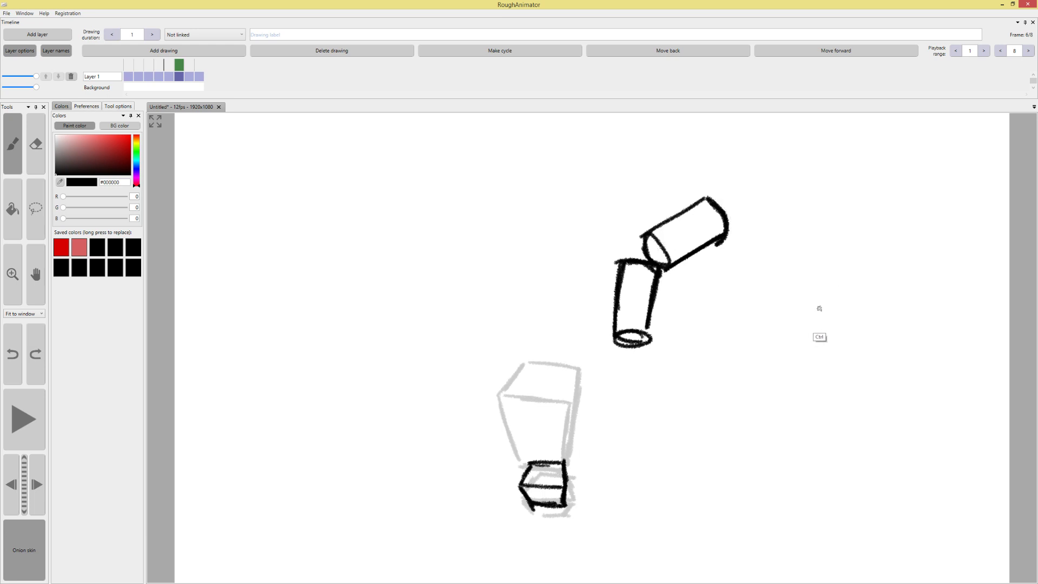
key("ctrl+z")
key("ctrl+z")
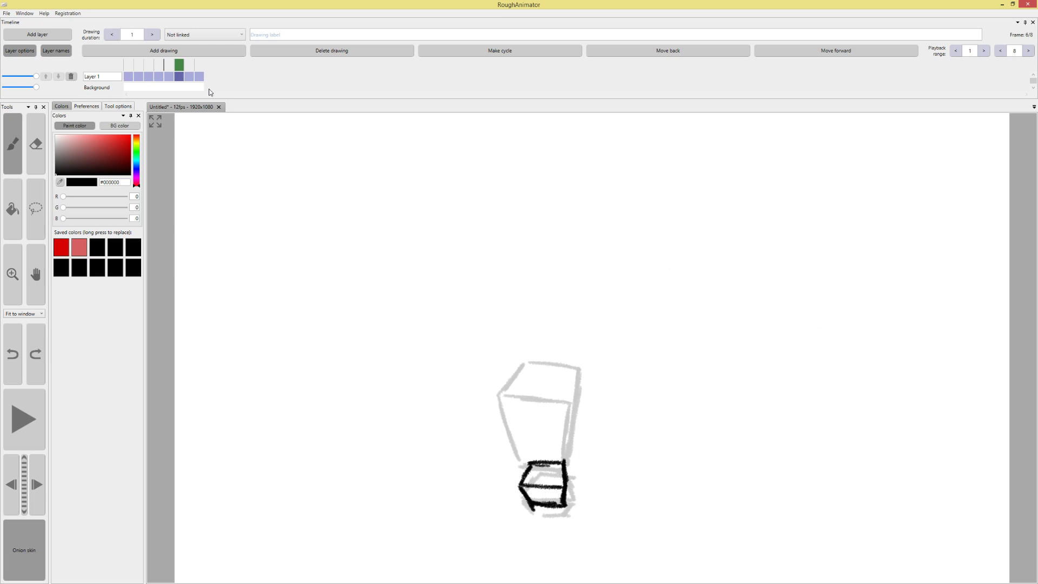
Add an empty layer above Layer 1
left_click(200, 78)
left_click(46, 36)
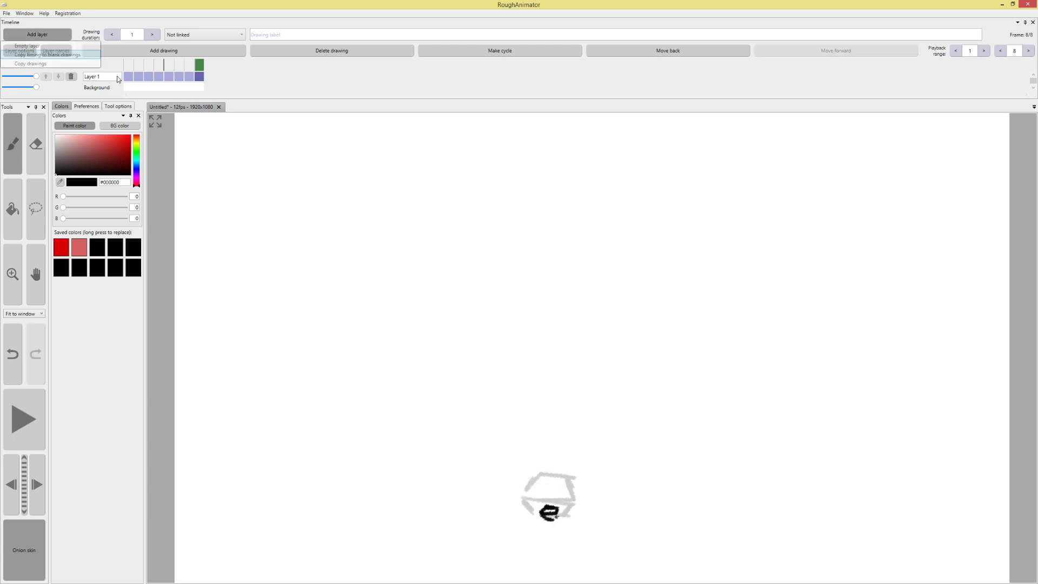
left_click(43, 44)
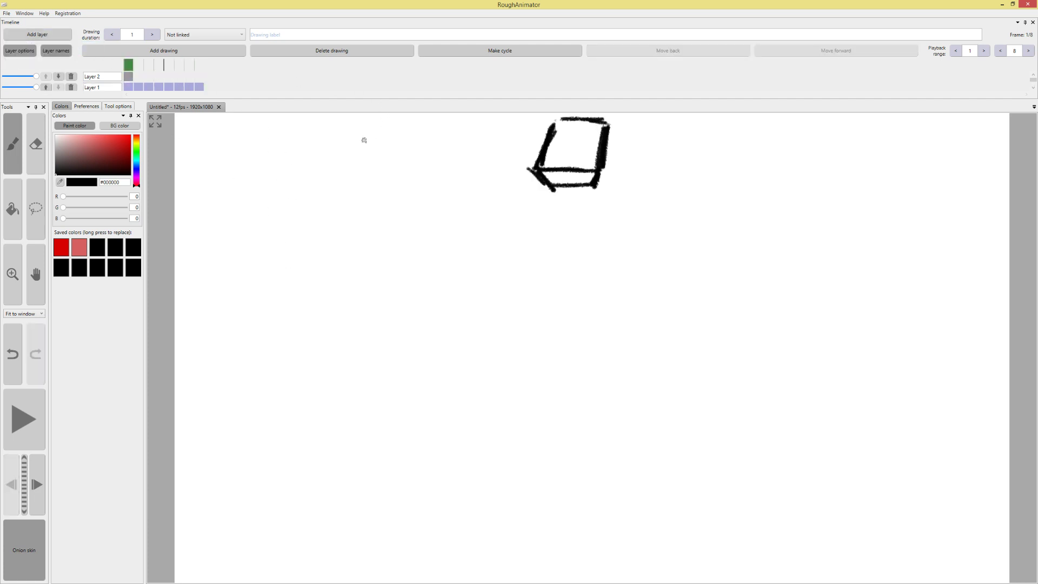
Set the paint color to red (#FF0000) and sketch a figure's round head, neck and cylindrical torso on Layer 2
left_click(131, 137)
mouse_move(461, 245)
left_mouse_down()
mouse_move(454, 287)
mouse_move(482, 263)
mouse_move(460, 244)
mouse_move(468, 287)
mouse_move(444, 271)
mouse_move(484, 266)
mouse_move(481, 297)
mouse_move(458, 297)
mouse_move(476, 297)
mouse_move(445, 311)
mouse_move(463, 313)
mouse_move(472, 296)
mouse_move(483, 311)
mouse_move(443, 330)
mouse_move(483, 317)
mouse_move(423, 376)
left_mouse_up()
mouse_move(430, 324)
left_mouse_down()
mouse_move(432, 374)
mouse_move(457, 382)
mouse_move(483, 323)
left_mouse_up()
left_click_drag(480, 379, 484, 322)
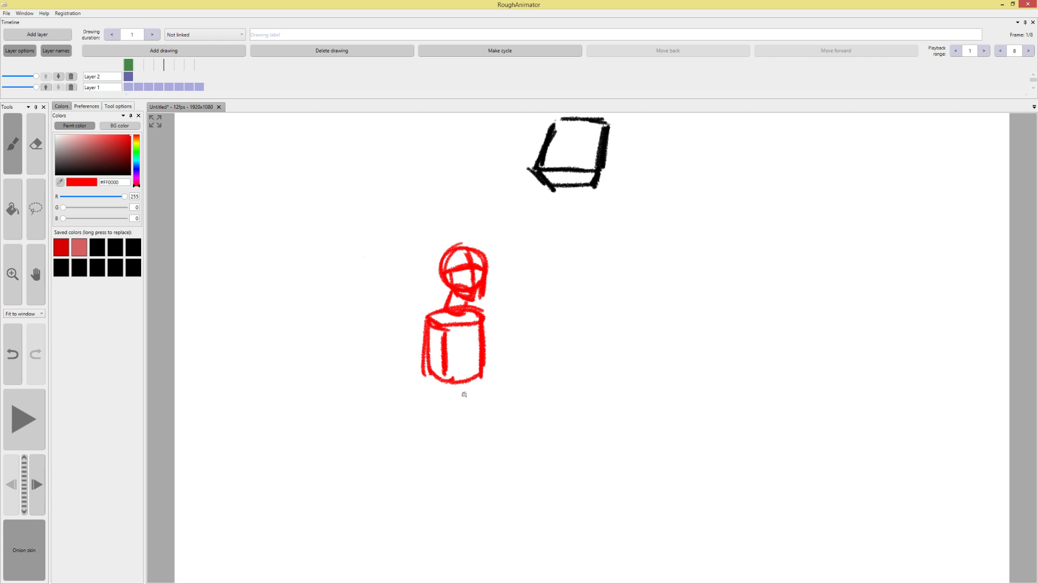
Add a bowl-shaped pelvis, one arm hanging down and one arm extended sideways, using cylinders and oval hands
mouse_move(464, 394)
left_mouse_down()
mouse_move(427, 390)
mouse_move(460, 397)
mouse_move(463, 417)
mouse_move(480, 389)
mouse_move(475, 414)
mouse_move(480, 398)
left_mouse_up()
key("space")
mouse_move(429, 302)
left_mouse_down()
mouse_move(425, 264)
mouse_move(411, 313)
mouse_move(429, 305)
mouse_move(401, 330)
mouse_move(415, 378)
mouse_move(400, 385)
left_mouse_up()
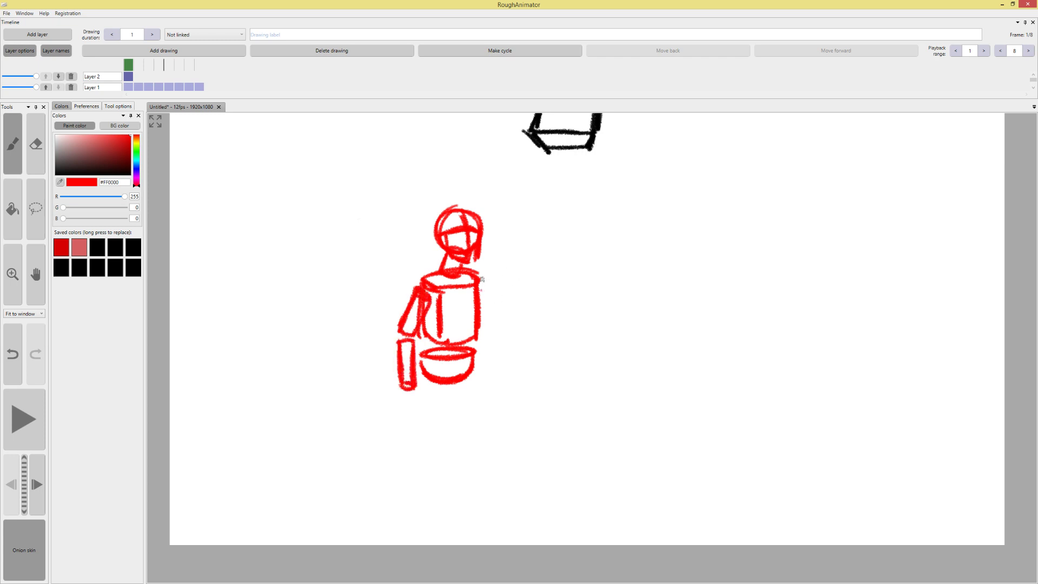
mouse_move(479, 276)
left_mouse_down()
mouse_move(484, 292)
mouse_move(512, 292)
mouse_move(473, 275)
mouse_move(506, 295)
mouse_move(509, 280)
mouse_move(557, 278)
mouse_move(555, 291)
mouse_move(584, 281)
mouse_move(557, 278)
left_mouse_up()
mouse_move(403, 401)
left_mouse_down()
mouse_move(402, 411)
mouse_move(416, 398)
mouse_move(448, 413)
left_mouse_up()
Draw the figure's front leg as a thigh and a lower-leg cylinder joined at the knee, redoing the first thigh stroke
mouse_move(421, 378)
left_mouse_down()
mouse_move(448, 432)
mouse_move(468, 425)
left_mouse_up()
key("ctrl+z")
mouse_move(457, 381)
left_mouse_down()
mouse_move(473, 422)
mouse_move(454, 372)
mouse_move(475, 430)
mouse_move(465, 448)
left_mouse_up()
mouse_move(468, 451)
left_mouse_down()
mouse_move(437, 527)
mouse_move(449, 521)
left_mouse_up()
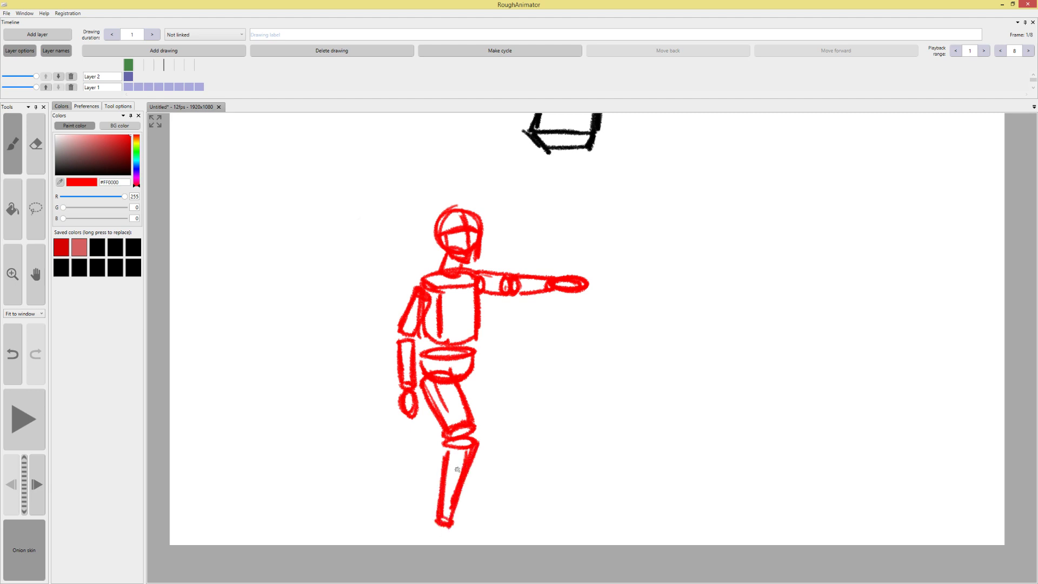
Sketch the second leg behind the first from hip to ankle and add both feet
left_click_drag(478, 372, 469, 410)
mouse_move(447, 375)
left_mouse_down()
mouse_move(481, 370)
mouse_move(467, 370)
left_mouse_up()
mouse_move(433, 423)
left_mouse_down()
mouse_move(443, 388)
mouse_move(438, 414)
left_mouse_up()
mouse_move(435, 430)
left_mouse_down()
mouse_move(461, 432)
mouse_move(423, 479)
mouse_move(412, 511)
mouse_move(432, 500)
mouse_move(424, 511)
left_mouse_up()
left_click_drag(452, 450, 449, 465)
mouse_move(455, 527)
left_mouse_down()
mouse_move(478, 538)
mouse_move(418, 525)
mouse_move(441, 531)
mouse_move(438, 520)
left_mouse_up()
left_click(415, 514)
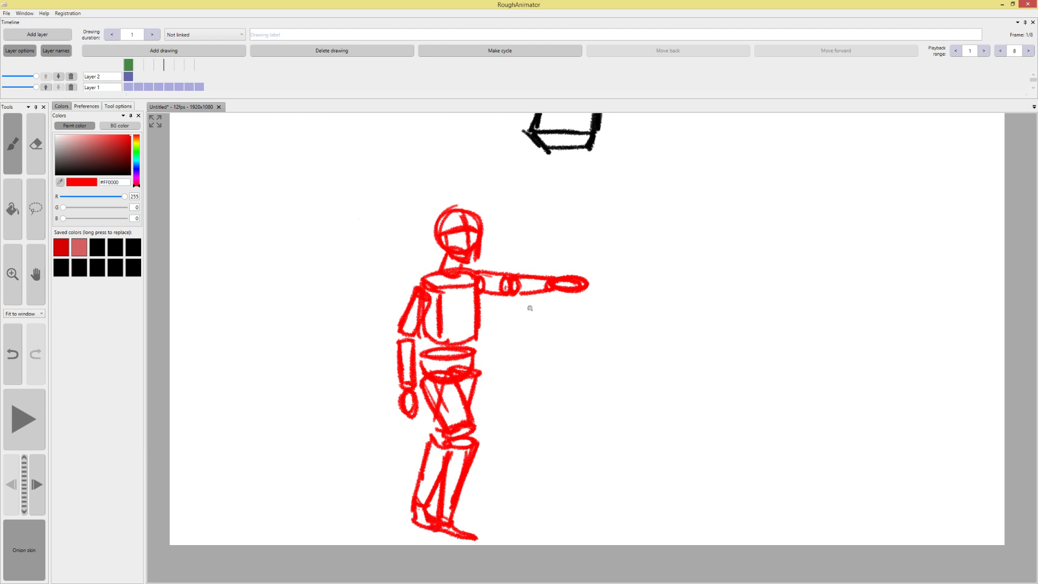
Lasso the figure's pelvis and legs and move them slightly right and down relative to the torso
key("l")
mouse_move(461, 341)
left_mouse_down()
mouse_move(437, 343)
mouse_move(479, 342)
mouse_move(503, 387)
mouse_move(534, 512)
mouse_move(420, 550)
mouse_move(390, 537)
mouse_move(424, 435)
mouse_move(423, 344)
left_mouse_up()
mouse_move(571, 345)
left_mouse_down()
mouse_move(538, 193)
mouse_move(619, 436)
left_mouse_up()
mouse_move(511, 347)
left_mouse_down()
mouse_move(485, 395)
mouse_move(445, 340)
left_mouse_up()
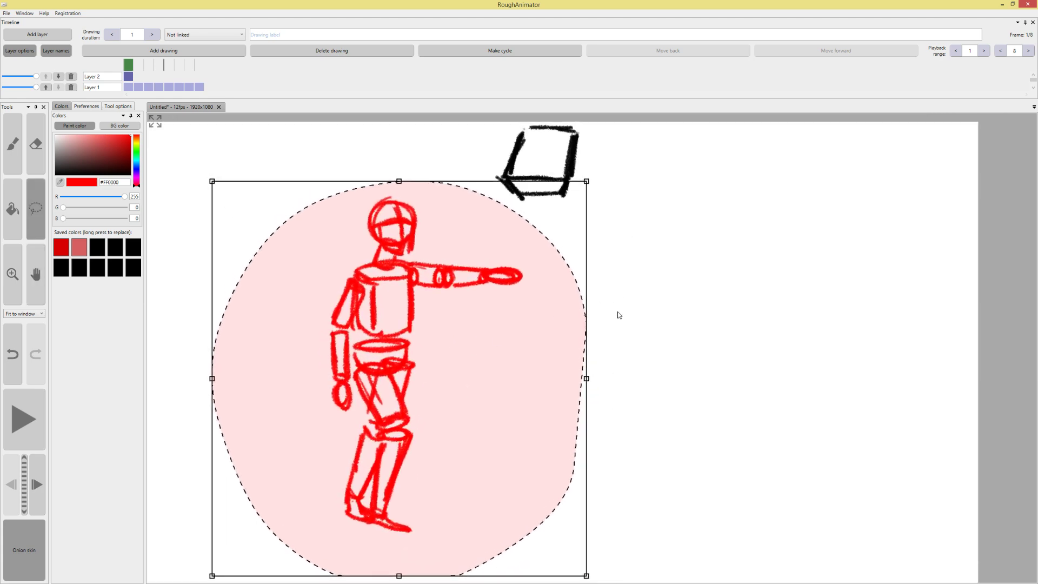
left_click(437, 303)
mouse_move(357, 334)
left_mouse_down()
mouse_move(429, 348)
mouse_move(454, 503)
mouse_move(368, 571)
mouse_move(337, 474)
mouse_move(353, 425)
mouse_move(353, 339)
left_mouse_up()
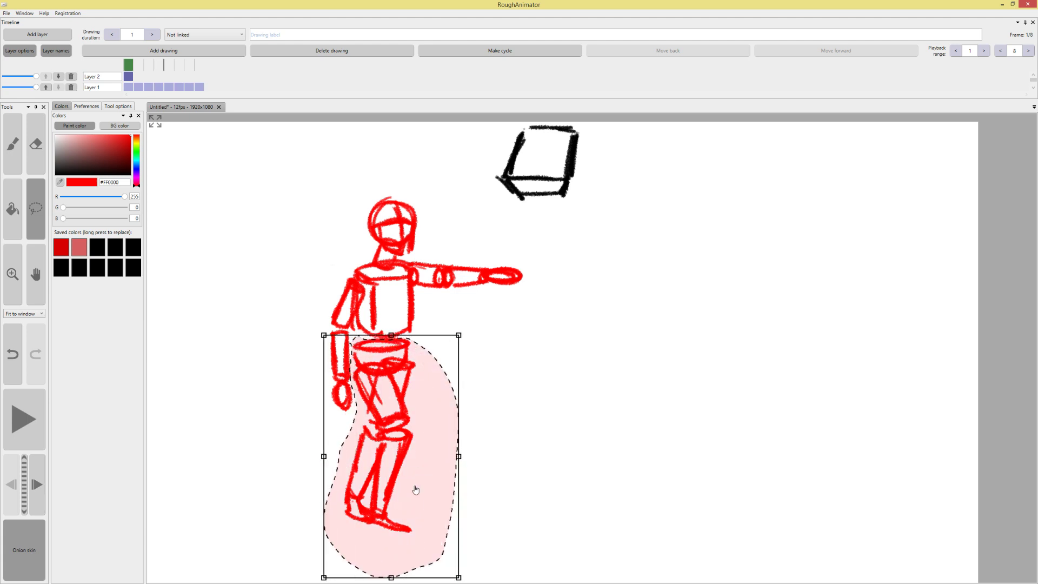
left_click_drag(421, 432, 427, 439)
left_click(514, 394)
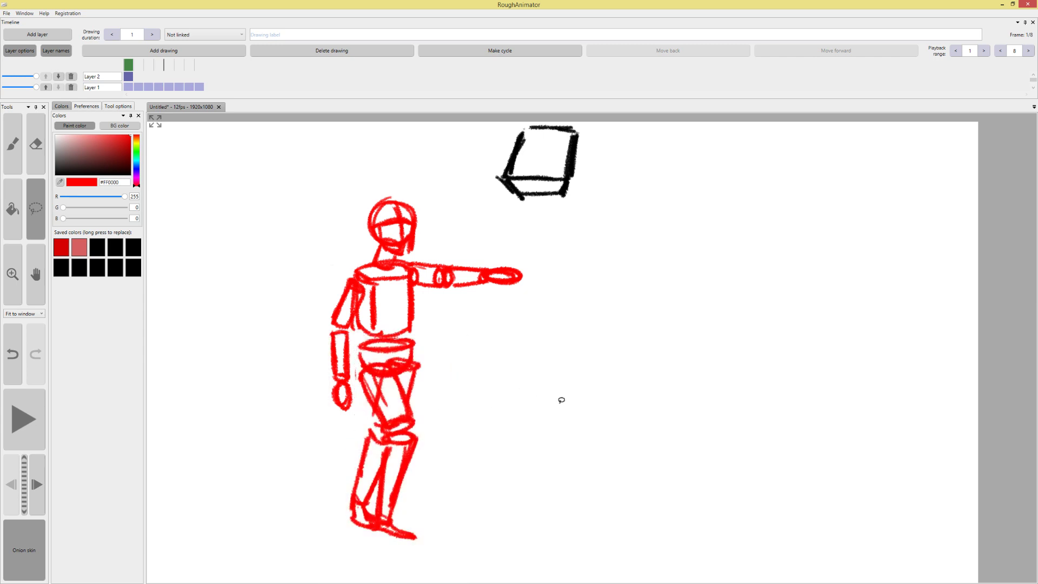
Lasso the entire red figure, delete it and return to the brush
mouse_move(563, 394)
left_mouse_down()
mouse_move(479, 207)
mouse_move(346, 583)
mouse_move(575, 470)
mouse_move(579, 452)
left_mouse_up()
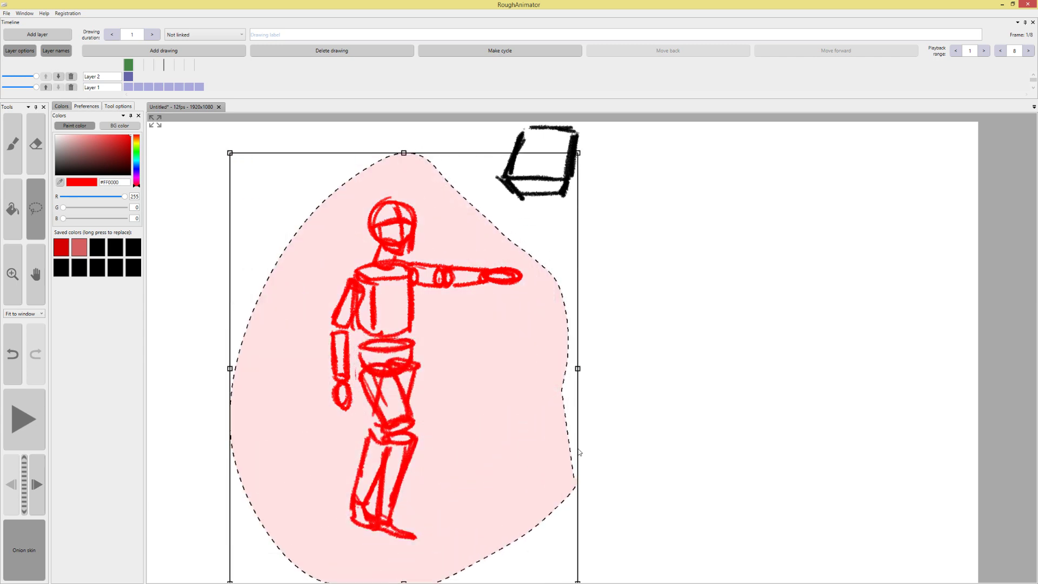
key("Delete")
key("b")
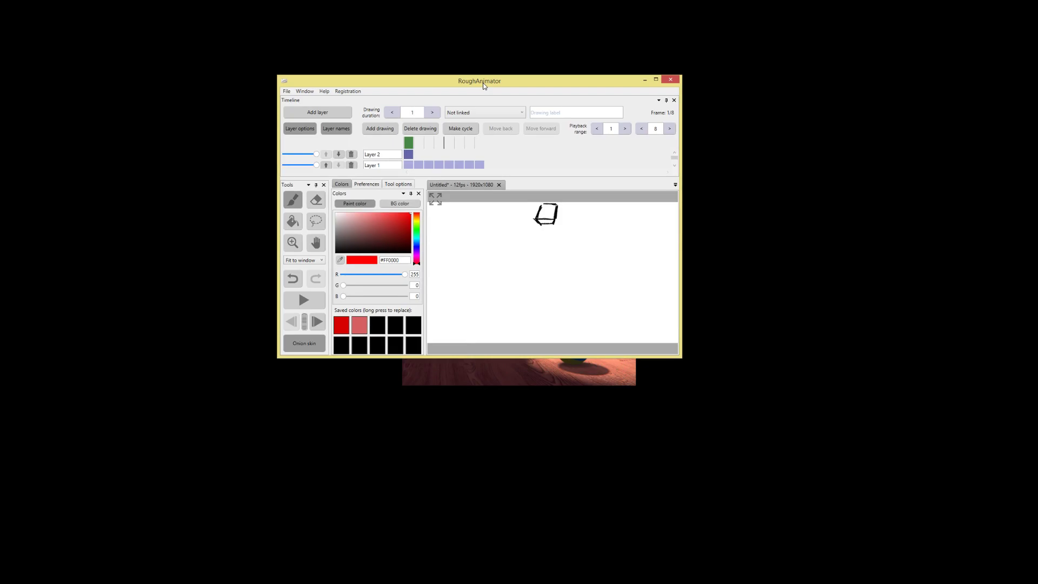
Maximize the animation window, and stop and start the Wacom Professional Service in the Windows Services manager
left_click_drag(478, 82, 479, 206)
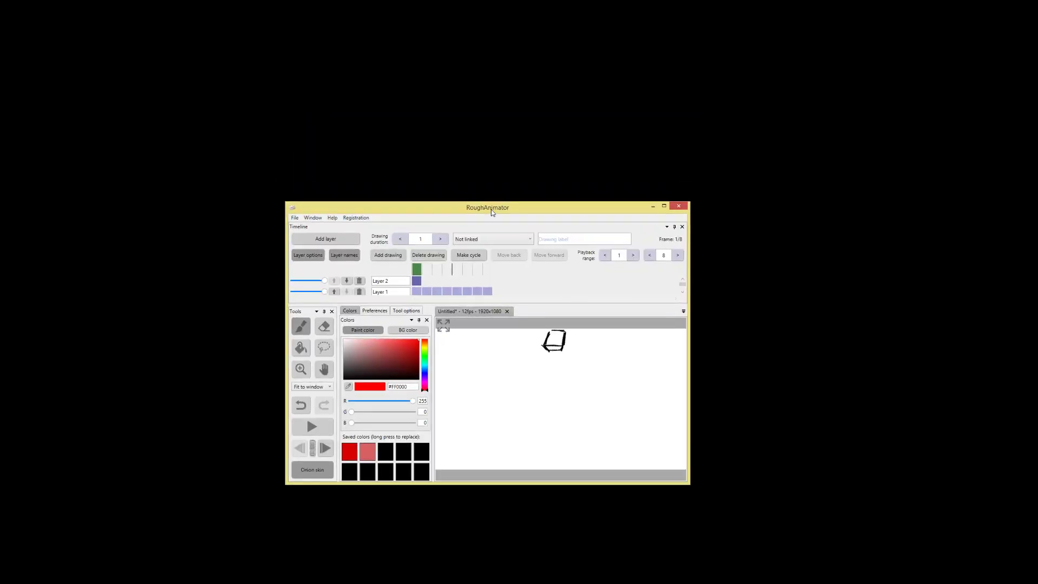
double_click(476, 206)
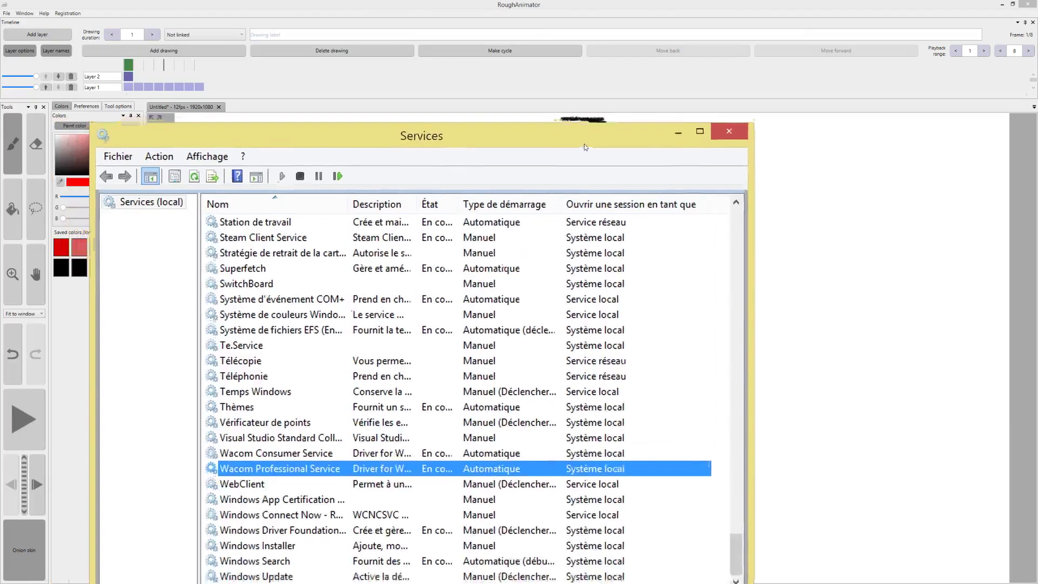
left_click_drag(585, 146, 582, 58)
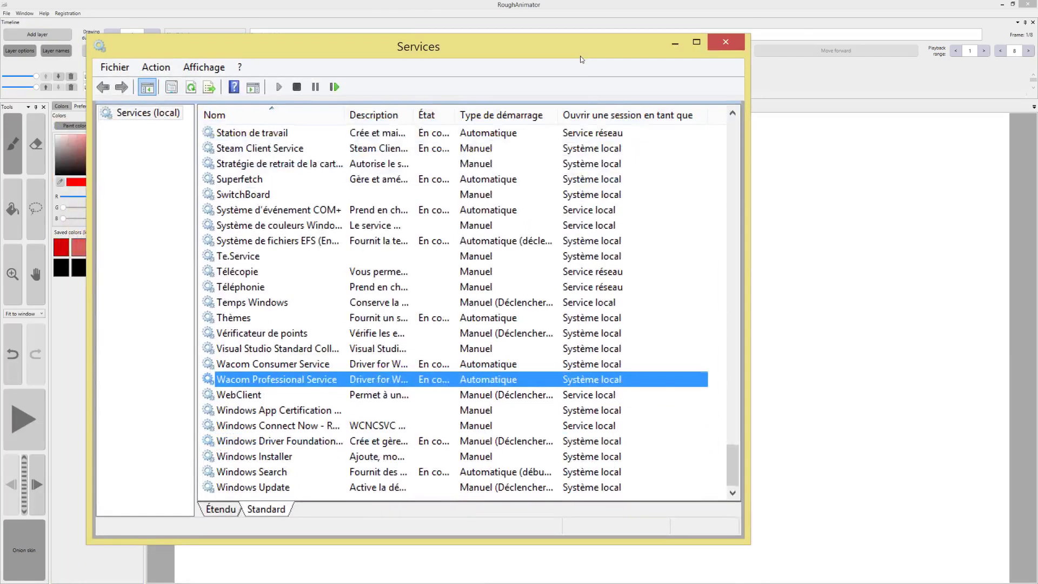
right_click(283, 385)
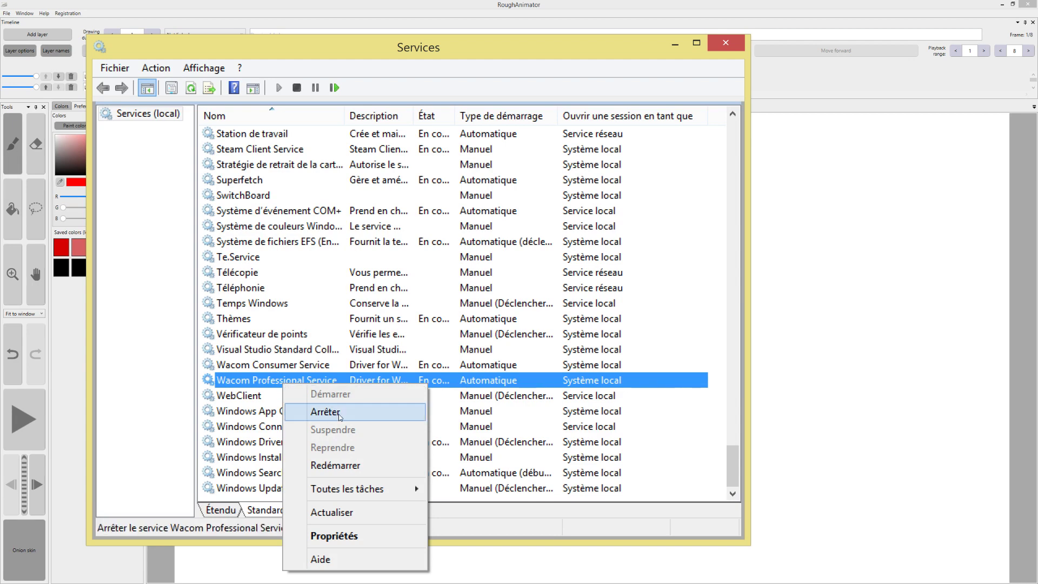
left_click(340, 416)
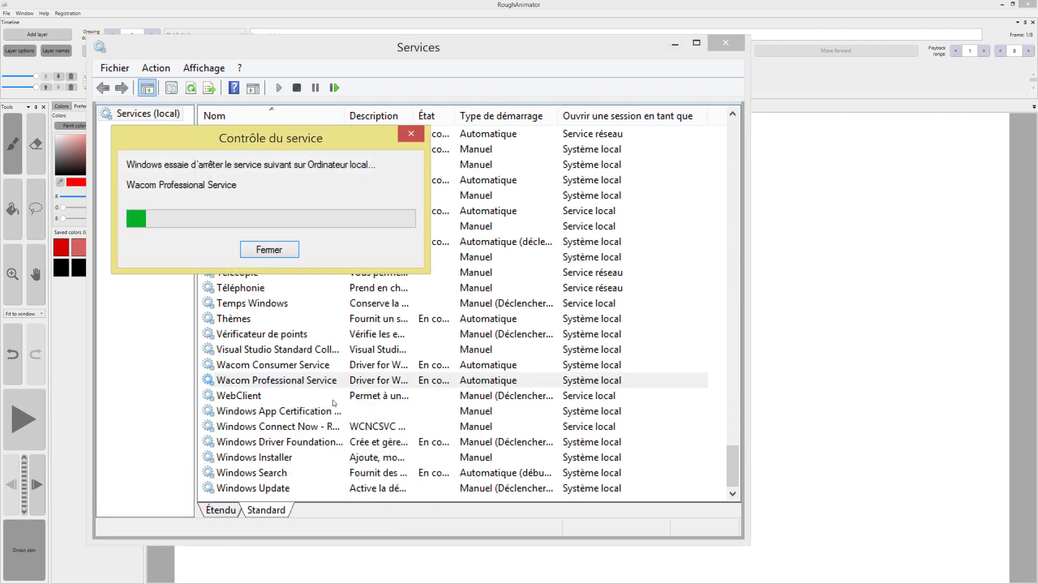
right_click(335, 382)
left_click(373, 390)
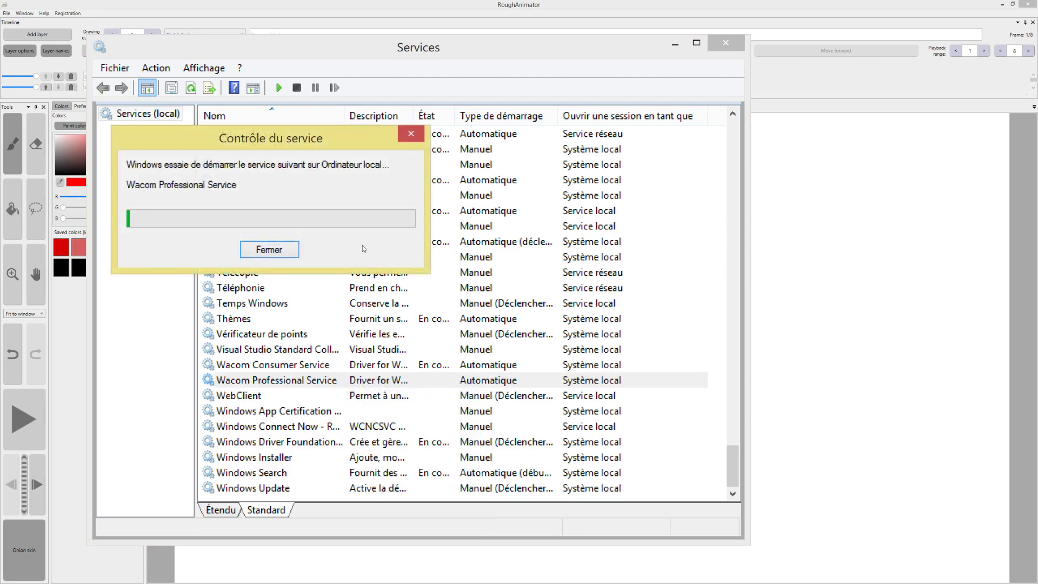
left_click(726, 42)
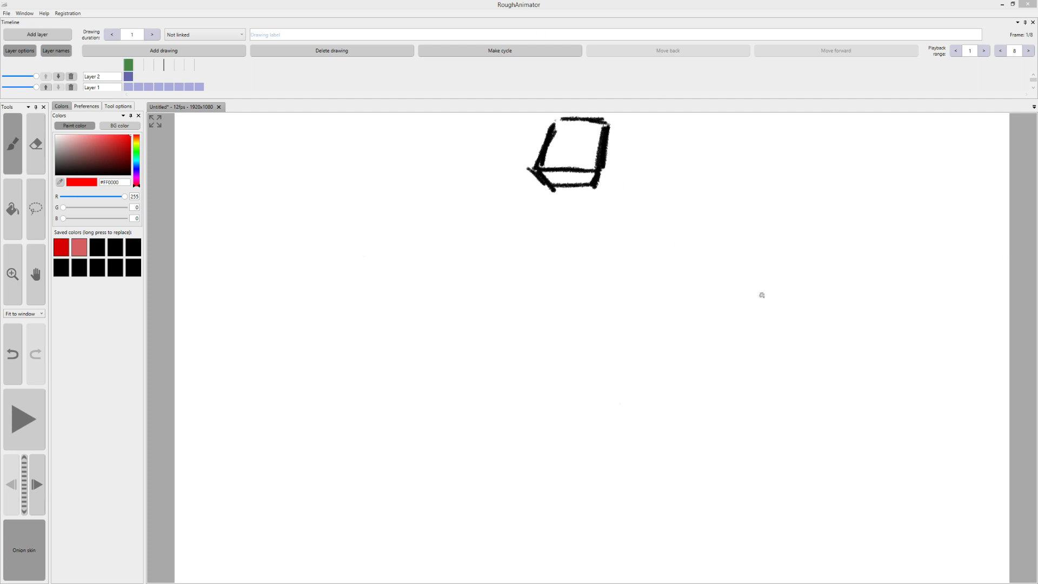
Close and reopen RoughAnimator in a maximized window and create a new 1920x1080 project at 12 fps
left_click(1028, 4)
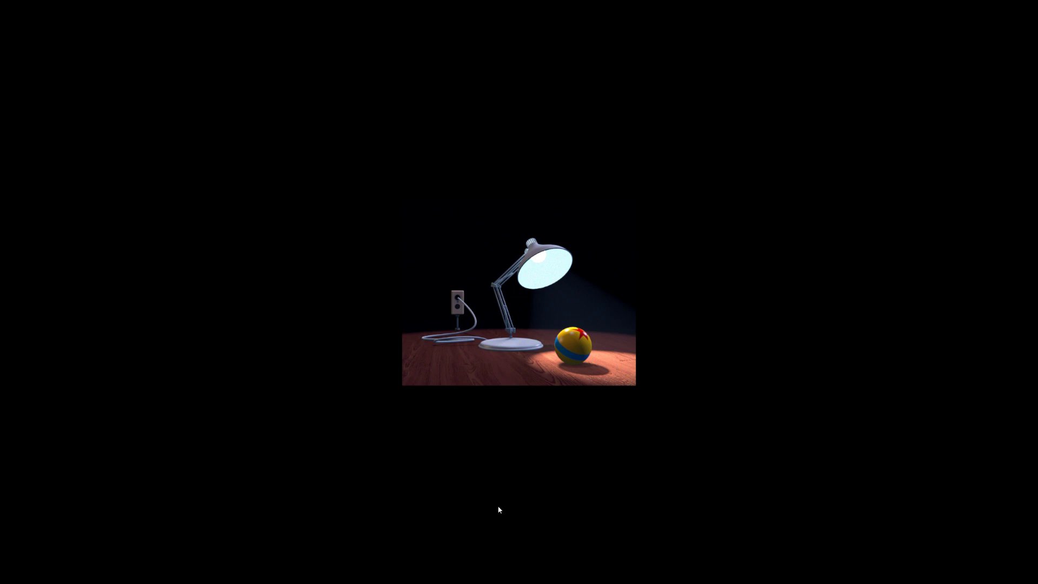
left_click_drag(480, 474, 680, 211)
key("alt+Tab")
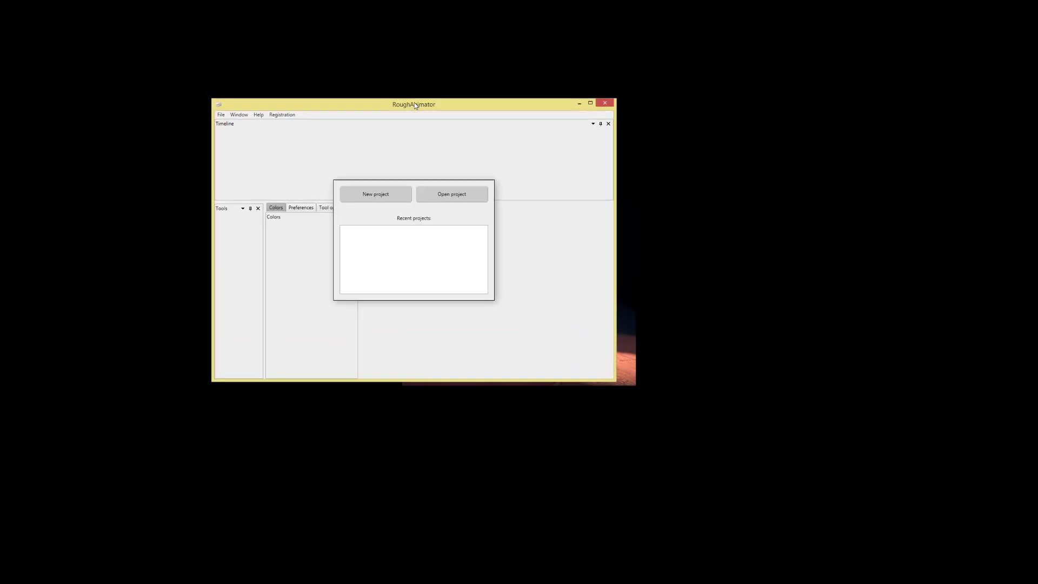
left_click_drag(414, 102, 413, 161)
double_click(413, 160)
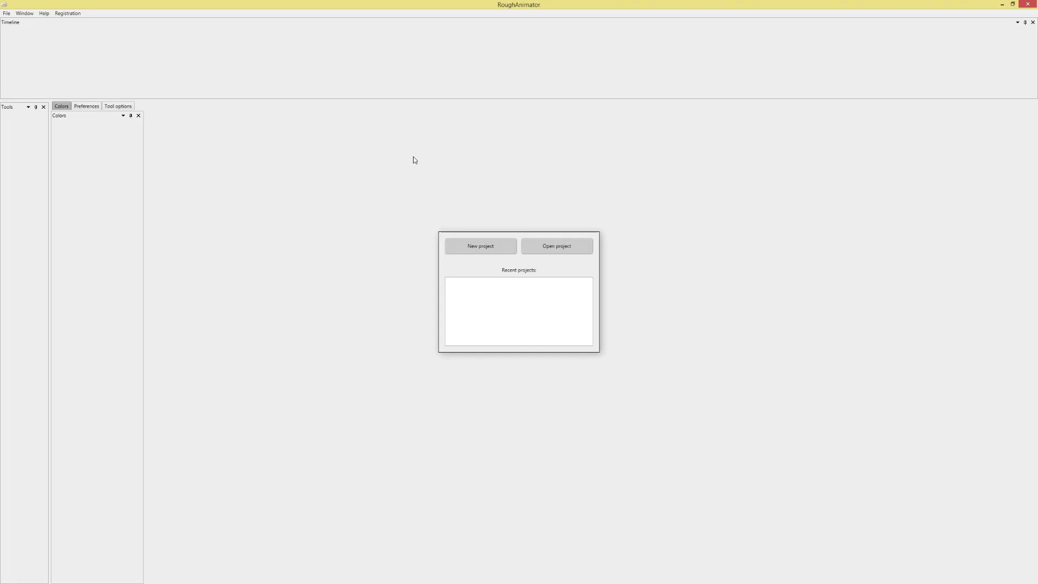
left_click(502, 247)
left_click(549, 317)
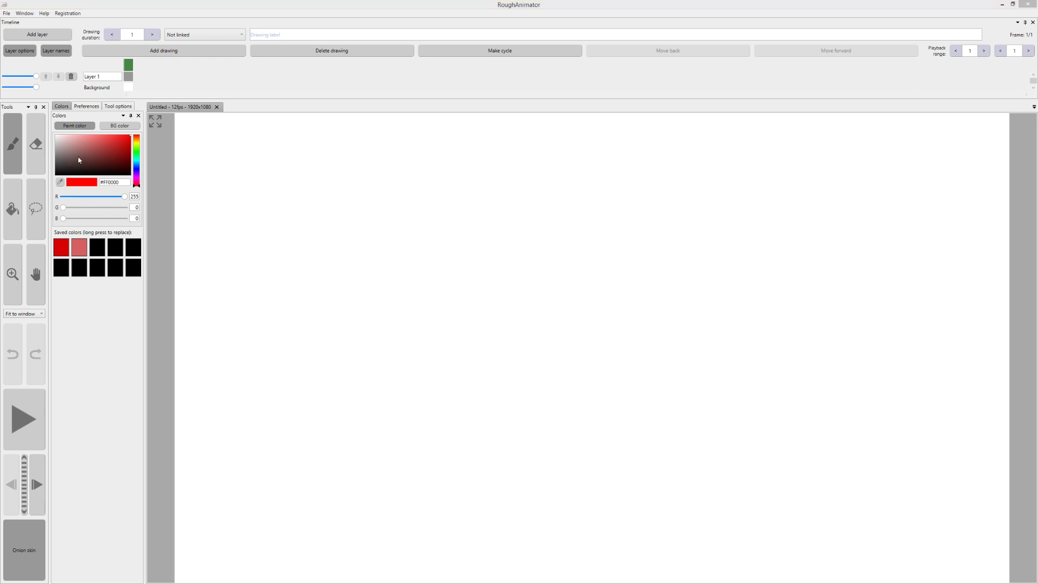
Set the paint color to dark reddish brown (#612A2A)
left_click(98, 160)
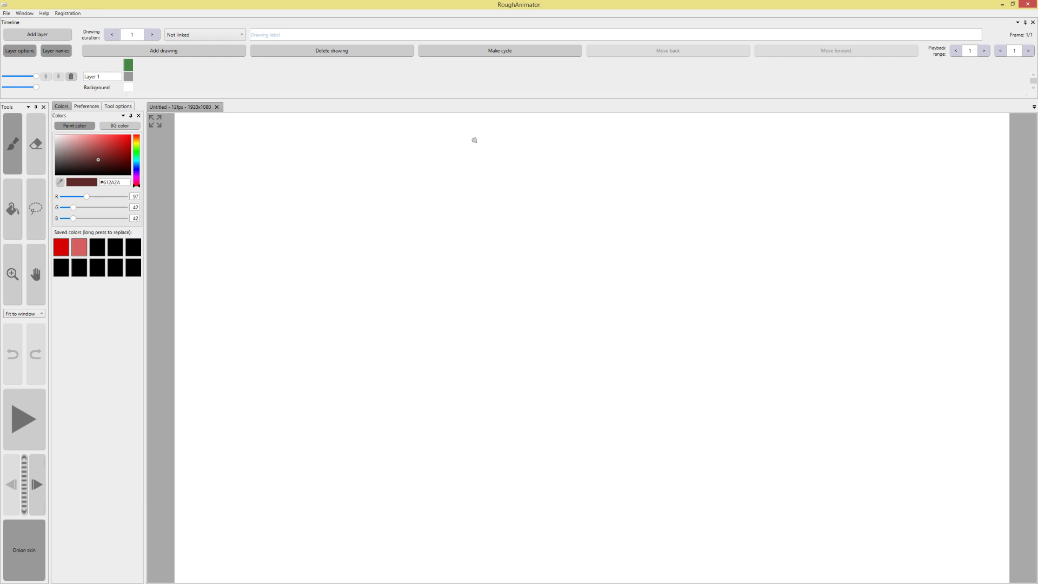
mouse_move(468, 262)
left_mouse_down()
mouse_move(539, 186)
mouse_move(573, 314)
left_mouse_up()
key("ctrl+z")
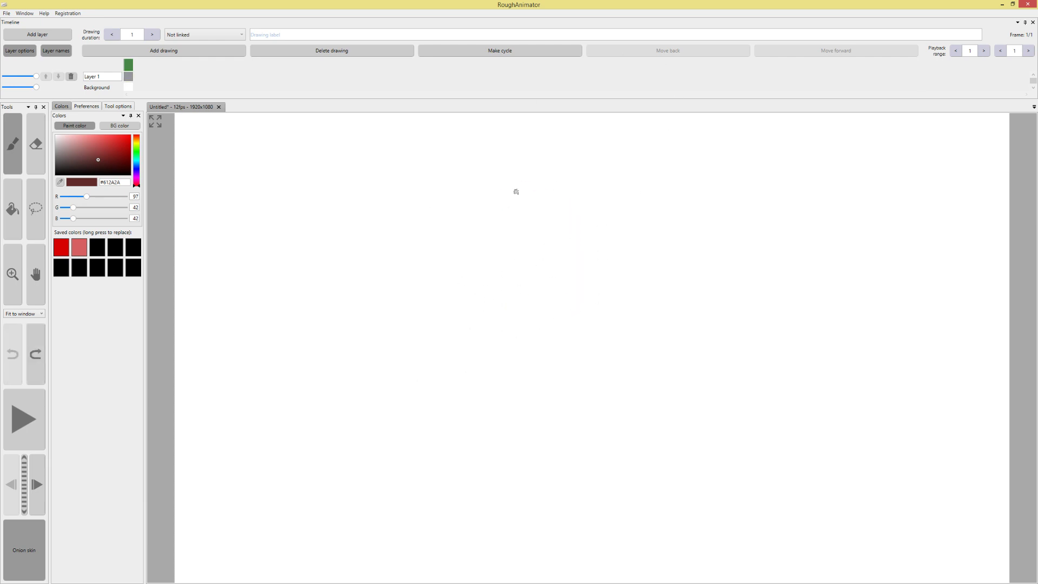
left_click_drag(579, 192, 517, 196)
mouse_move(455, 309)
left_mouse_down()
mouse_move(544, 384)
mouse_move(616, 246)
left_mouse_up()
left_click_drag(544, 199, 561, 381)
key("ctrl+z")
key("ctrl+z")
key("ctrl+z")
key("ctrl+z")
Draw a simple flat cartoon head outline with two eyes, a small nose, a smile and one ear
mouse_move(482, 264)
left_mouse_down()
mouse_move(510, 218)
mouse_move(550, 368)
mouse_move(483, 266)
left_mouse_up()
mouse_move(568, 296)
left_mouse_down()
mouse_move(578, 301)
mouse_move(568, 312)
left_mouse_up()
mouse_move(522, 264)
left_mouse_down()
mouse_move(526, 277)
mouse_move(582, 272)
left_mouse_up()
mouse_move(539, 339)
left_mouse_down()
mouse_move(589, 341)
mouse_move(591, 331)
left_mouse_up()
left_click_drag(475, 306, 490, 324)
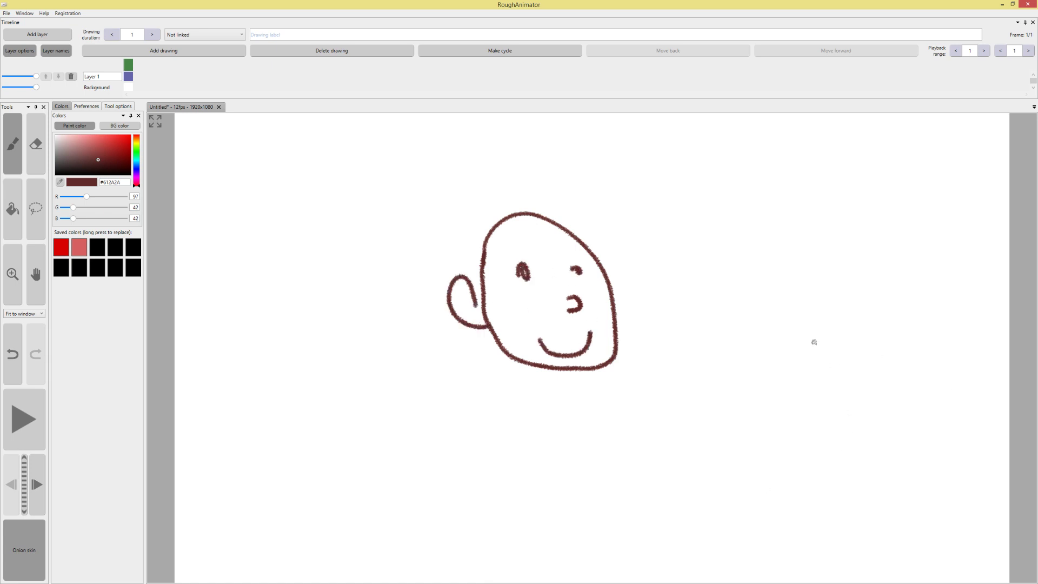
Sketch a structured head to the right of the cartoon one, with a circular skull, tapered jaw and curved vertical center line
key("space")
left_click_drag(567, 329, 612, 321)
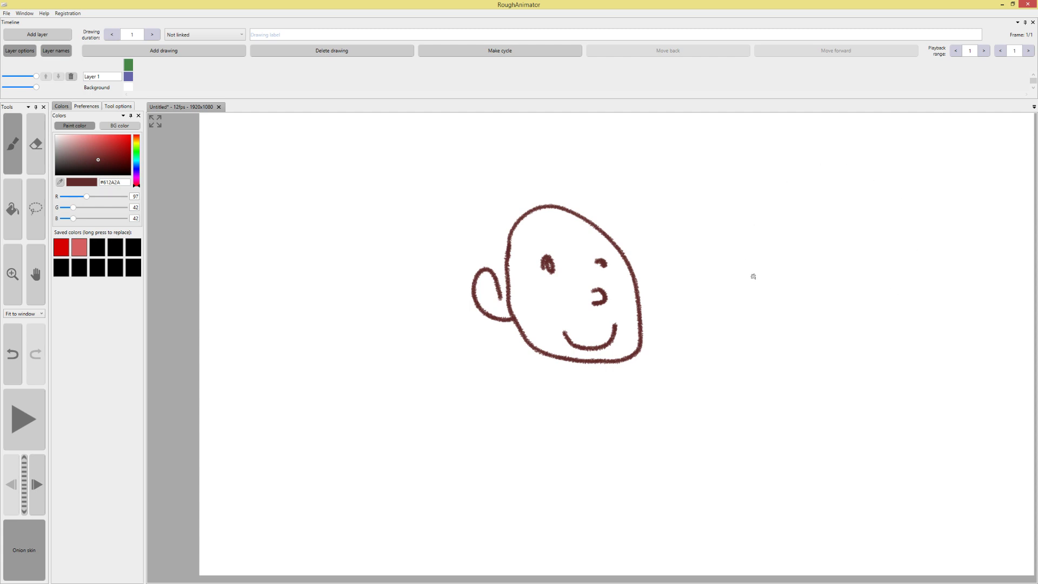
mouse_move(829, 191)
left_mouse_down()
mouse_move(733, 292)
mouse_move(725, 232)
mouse_move(835, 199)
mouse_move(753, 188)
left_mouse_up()
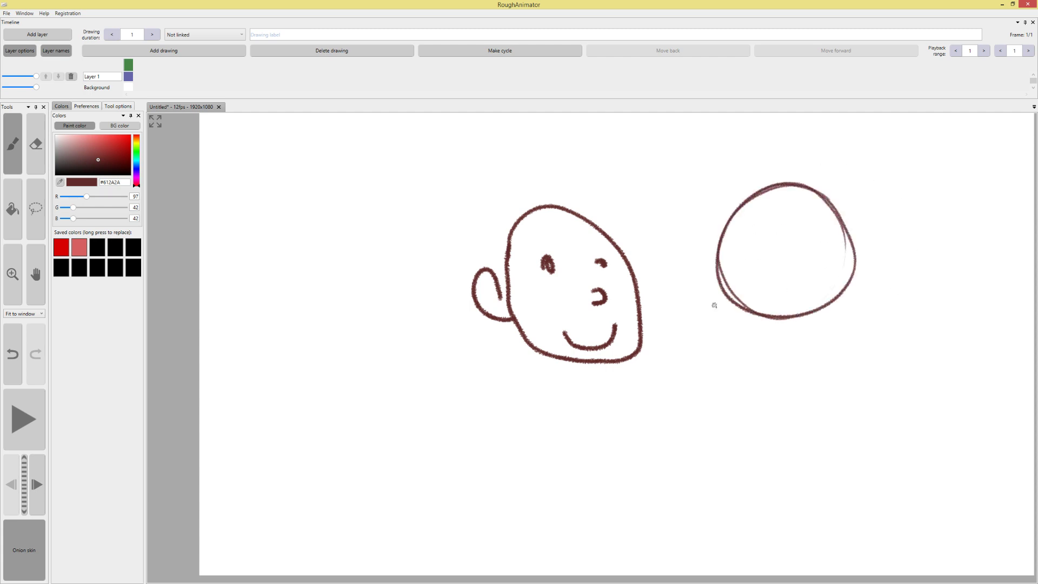
mouse_move(741, 264)
left_mouse_down()
mouse_move(752, 314)
mouse_move(801, 364)
mouse_move(833, 373)
mouse_move(855, 280)
mouse_move(749, 190)
mouse_move(724, 216)
mouse_move(816, 198)
mouse_move(719, 259)
left_mouse_up()
left_click_drag(810, 196, 824, 238)
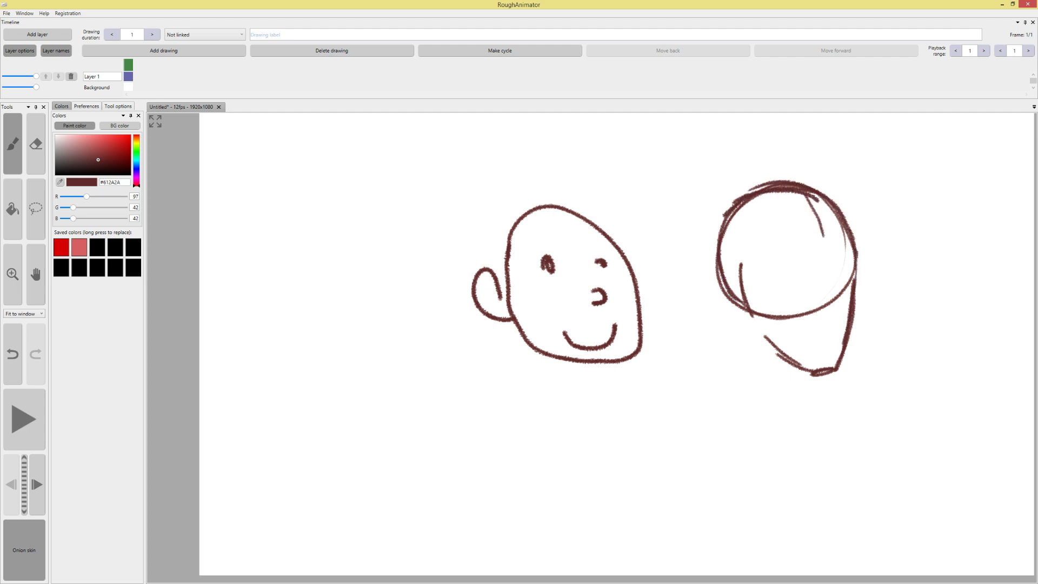
key("ctrl+z")
mouse_move(814, 196)
left_mouse_down()
mouse_move(830, 262)
mouse_move(826, 368)
left_mouse_up()
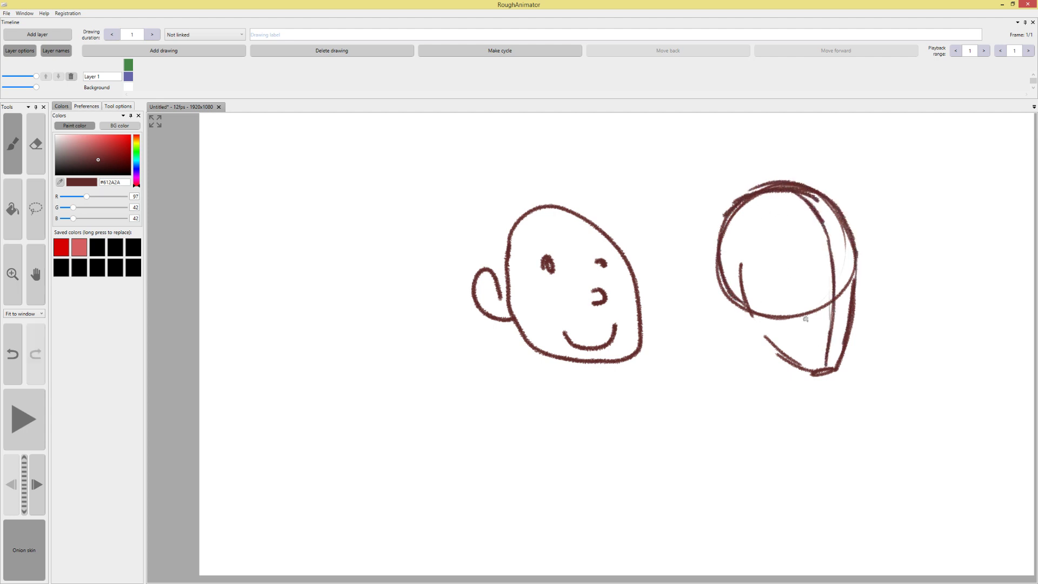
Add horizontal brow and nose guidelines, a rough ear, the nose and eyebrow strokes to the structured head
mouse_move(745, 270)
left_mouse_down()
mouse_move(727, 292)
mouse_move(745, 322)
mouse_move(794, 273)
mouse_move(853, 263)
left_mouse_up()
left_click_drag(729, 314, 861, 318)
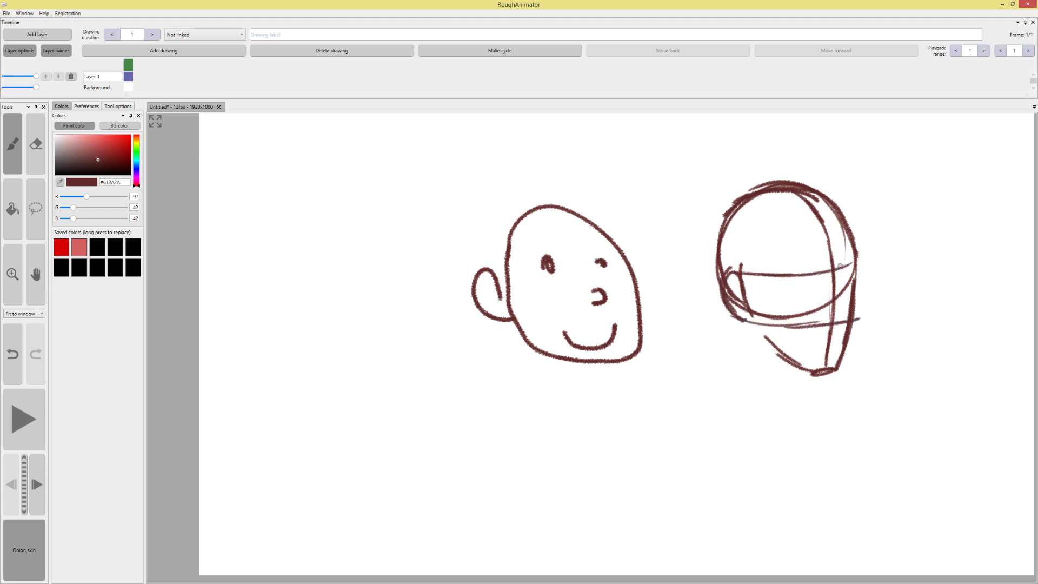
mouse_move(835, 280)
left_mouse_down()
mouse_move(846, 322)
mouse_move(842, 307)
left_mouse_up()
mouse_move(854, 261)
left_mouse_down()
mouse_move(837, 277)
mouse_move(779, 281)
mouse_move(802, 276)
left_mouse_up()
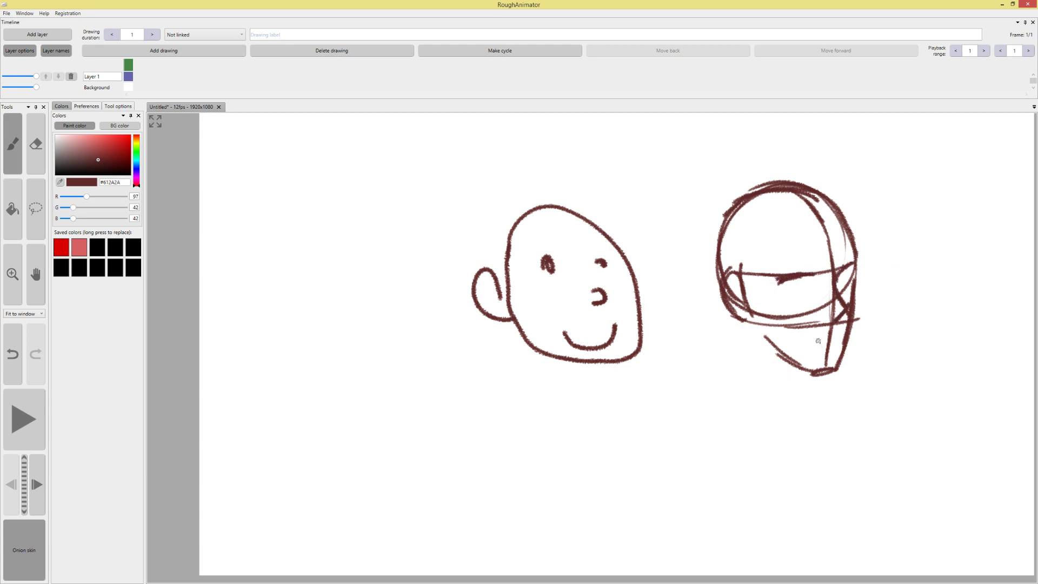
Draw the mouth and both eyes with pupils on the structured head and reinforce its far cheek contour
mouse_move(814, 343)
left_mouse_down()
mouse_move(841, 339)
mouse_move(808, 333)
left_mouse_up()
mouse_move(793, 292)
left_mouse_down()
mouse_move(815, 286)
mouse_move(807, 292)
left_mouse_up()
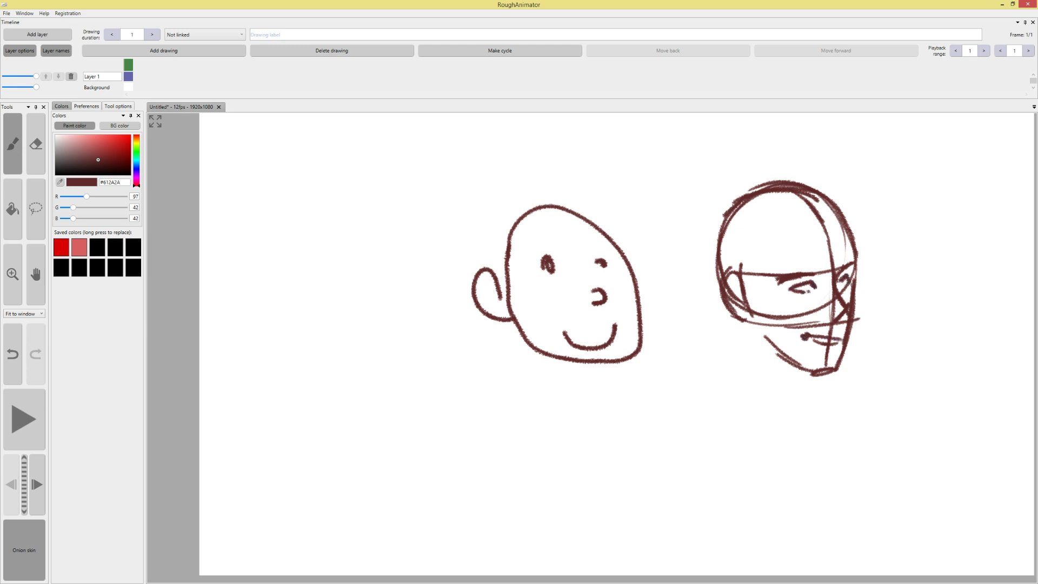
left_click_drag(858, 265, 852, 340)
left_click_drag(808, 288, 811, 290)
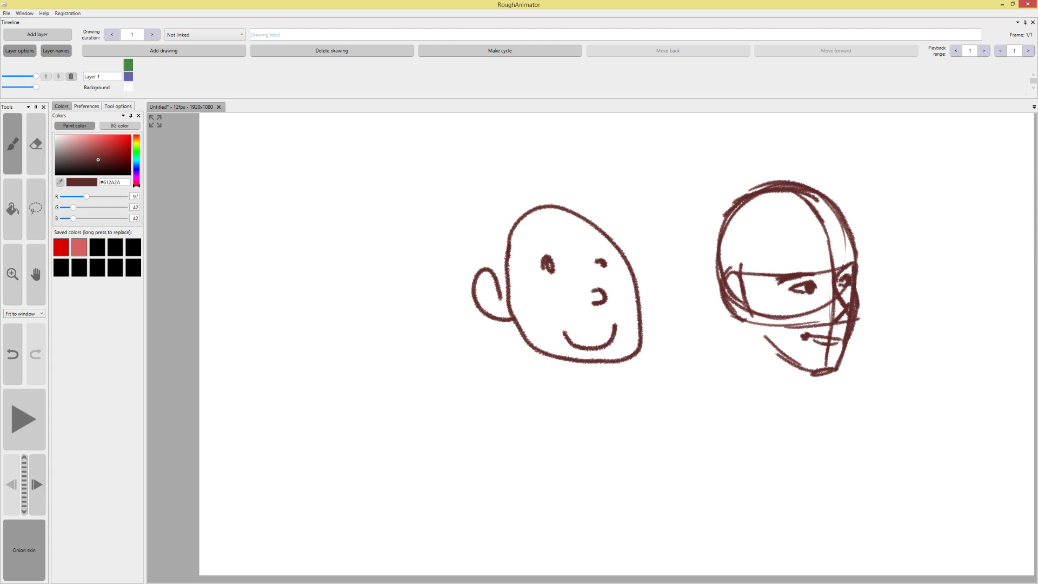
Erase the rough ear on the structured head, strengthen the jawline and redraw the ear slightly lower
key("e")
mouse_move(743, 311)
left_mouse_down()
mouse_move(731, 264)
mouse_move(749, 330)
mouse_move(746, 284)
mouse_move(765, 339)
mouse_move(813, 373)
left_mouse_up()
key("b")
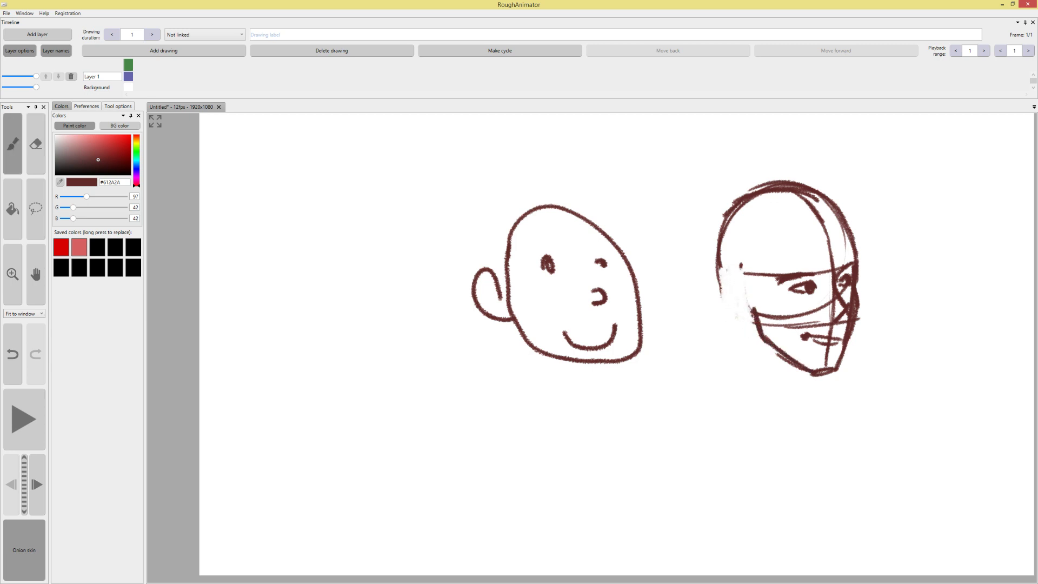
mouse_move(754, 276)
left_mouse_down()
mouse_move(729, 303)
mouse_move(754, 329)
left_mouse_up()
left_click_drag(725, 257, 737, 283)
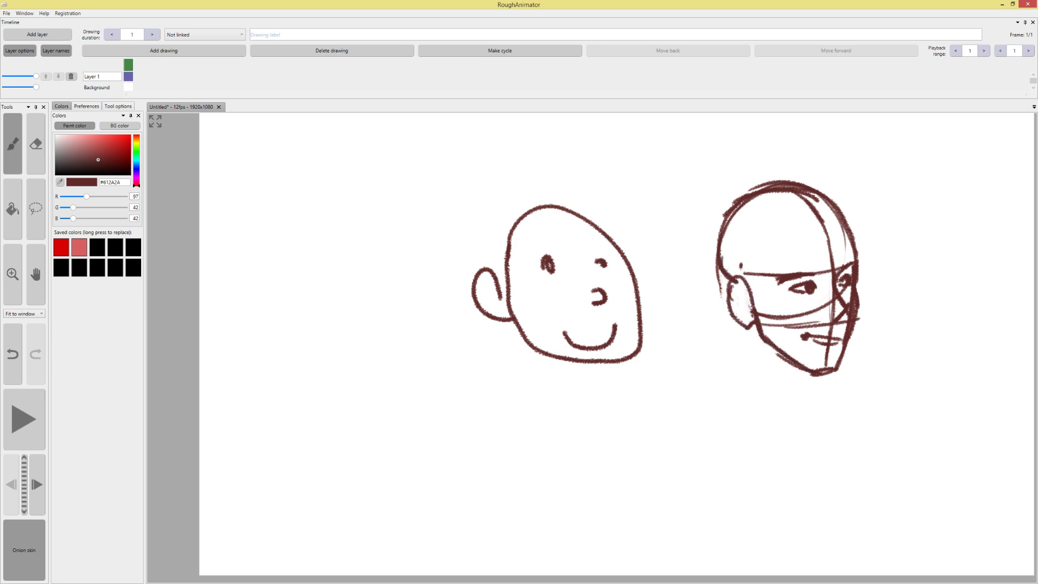
Darken the back of the structured head's skull, add curved temple lines and thicken the eyebrows
left_click_drag(720, 230, 728, 284)
left_click_drag(722, 249, 724, 273)
left_click_drag(716, 222, 722, 249)
mouse_move(748, 210)
left_mouse_down()
mouse_move(757, 281)
mouse_move(766, 278)
mouse_move(797, 338)
left_mouse_up()
key("ctrl+z")
left_click_drag(804, 279, 839, 273)
Draw the neck line below the structured head's ear and a short mark under its chin
left_click_drag(757, 328, 751, 378)
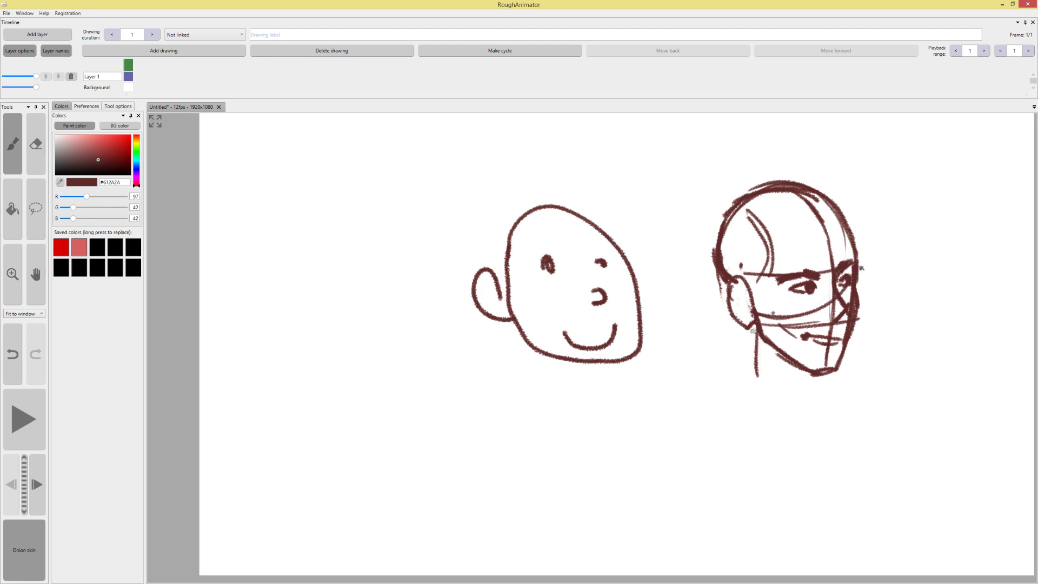
key("ctrl+z")
left_click_drag(752, 330, 746, 384)
left_click_drag(823, 382, 828, 391)
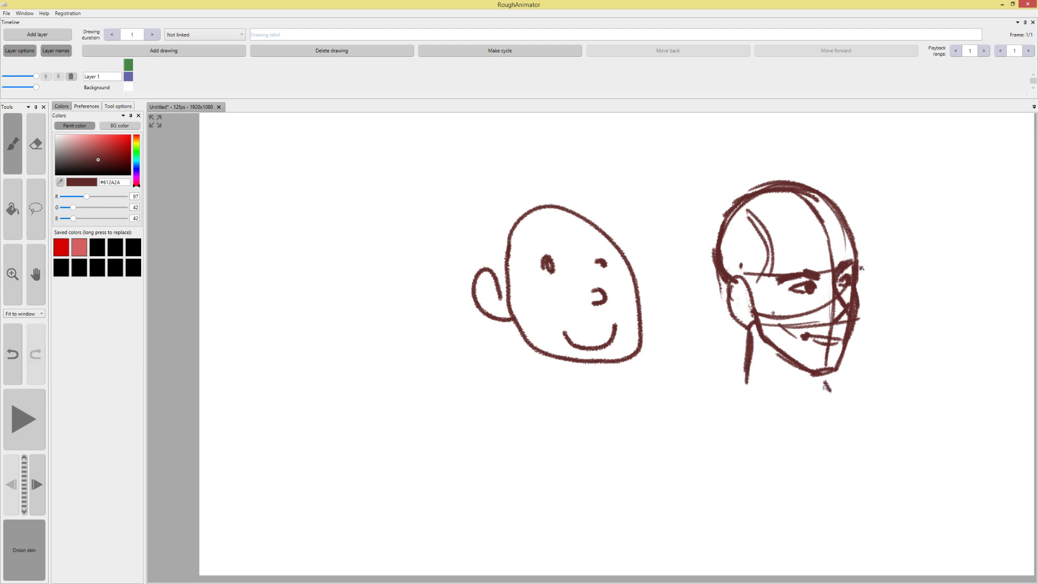
Erase the crown of the structured head and redraw it as a slightly lower, flatter curve
key("e")
mouse_move(783, 174)
left_mouse_down()
mouse_move(733, 207)
mouse_move(793, 187)
mouse_move(736, 194)
mouse_move(825, 190)
left_mouse_up()
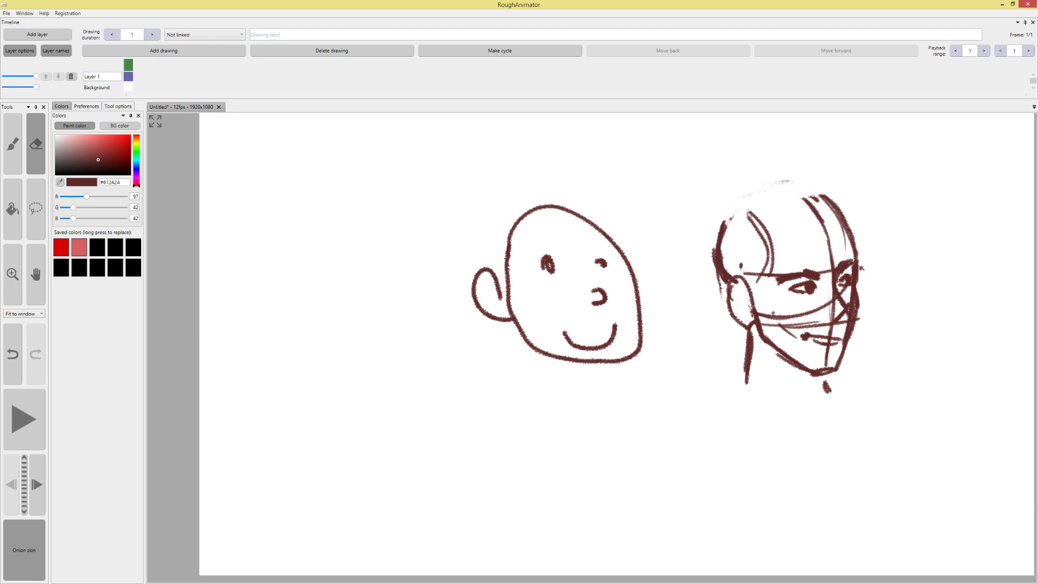
key("b")
mouse_move(739, 208)
left_mouse_down()
mouse_move(776, 196)
mouse_move(820, 194)
left_mouse_up()
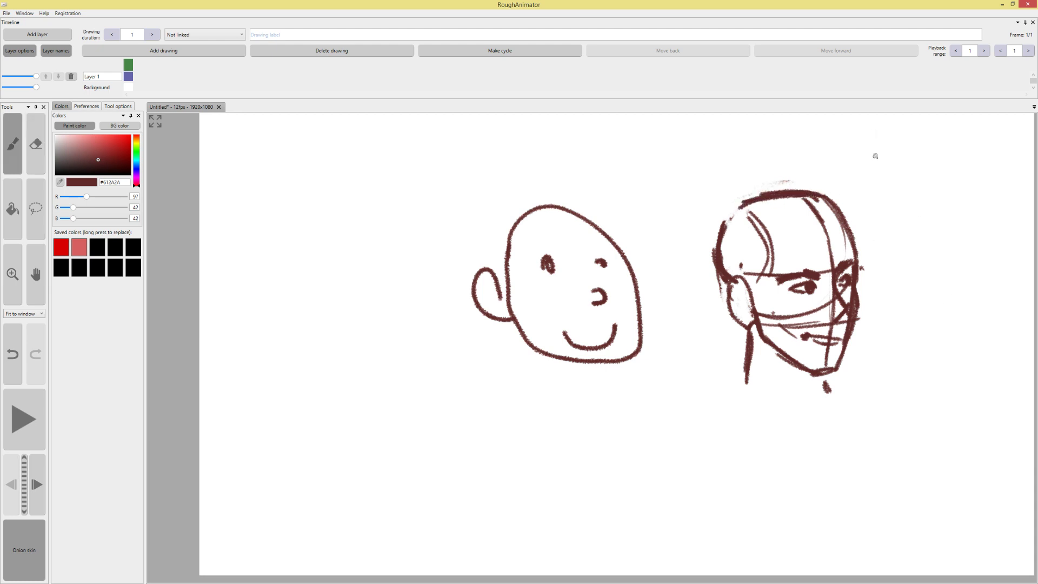
Draw a long arc above the two heads and add a second ear on the flat head's far side
mouse_move(572, 153)
left_mouse_down()
mouse_move(703, 137)
mouse_move(785, 171)
left_mouse_up()
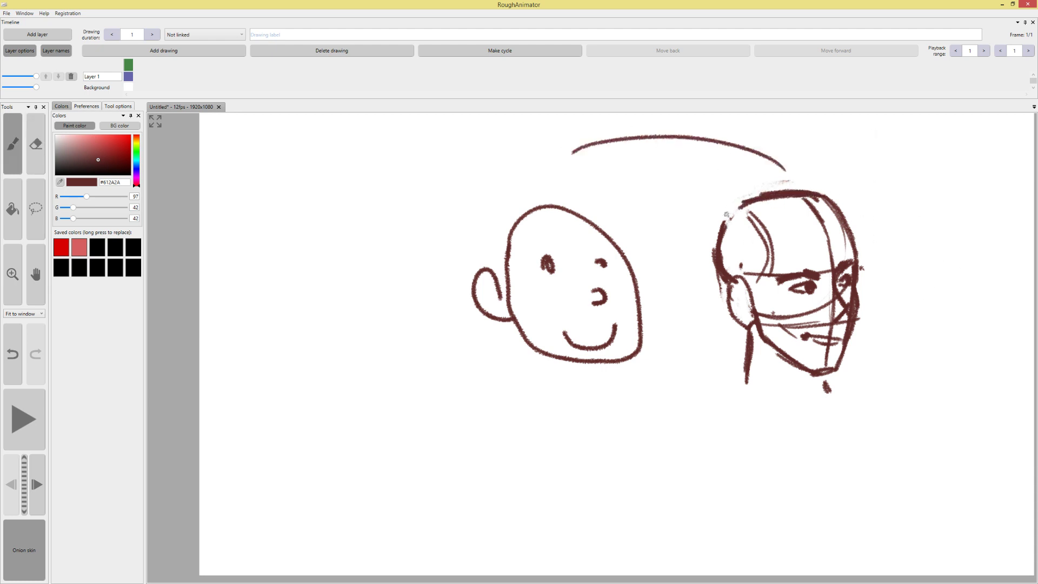
left_click_drag(745, 201, 722, 262)
left_click_drag(638, 267, 642, 292)
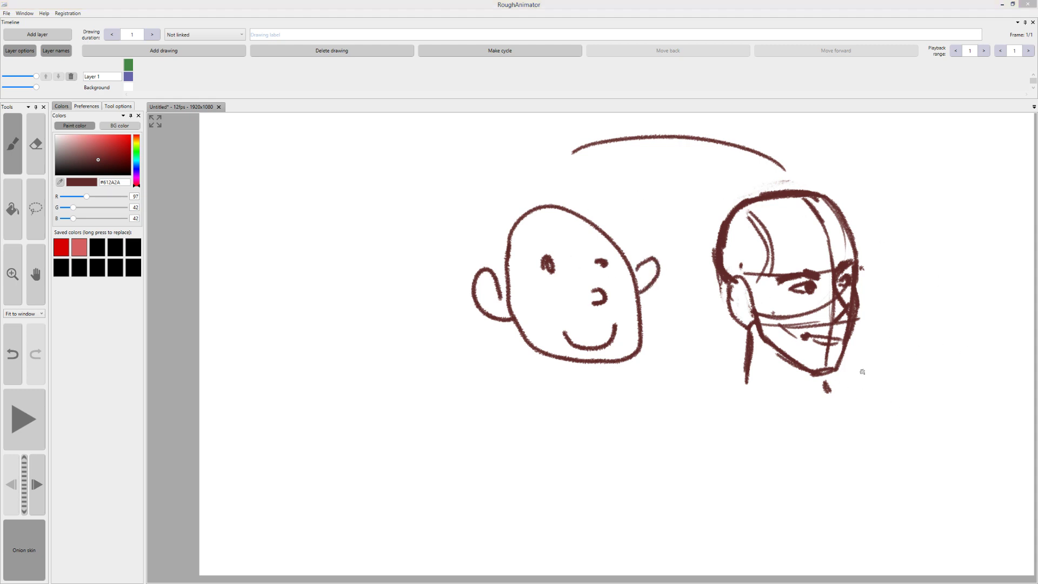
Reinforce the lower back of the structured head's skull and the contour around its ear down to the neck
left_click_drag(899, 271, 887, 280)
key("e")
mouse_move(814, 193)
left_mouse_down()
mouse_move(855, 248)
mouse_move(809, 198)
mouse_move(851, 238)
mouse_move(837, 215)
mouse_move(787, 188)
left_mouse_up()
key("b")
key("ctrl+z")
left_click_drag(725, 266, 738, 297)
left_click_drag(722, 249, 748, 326)
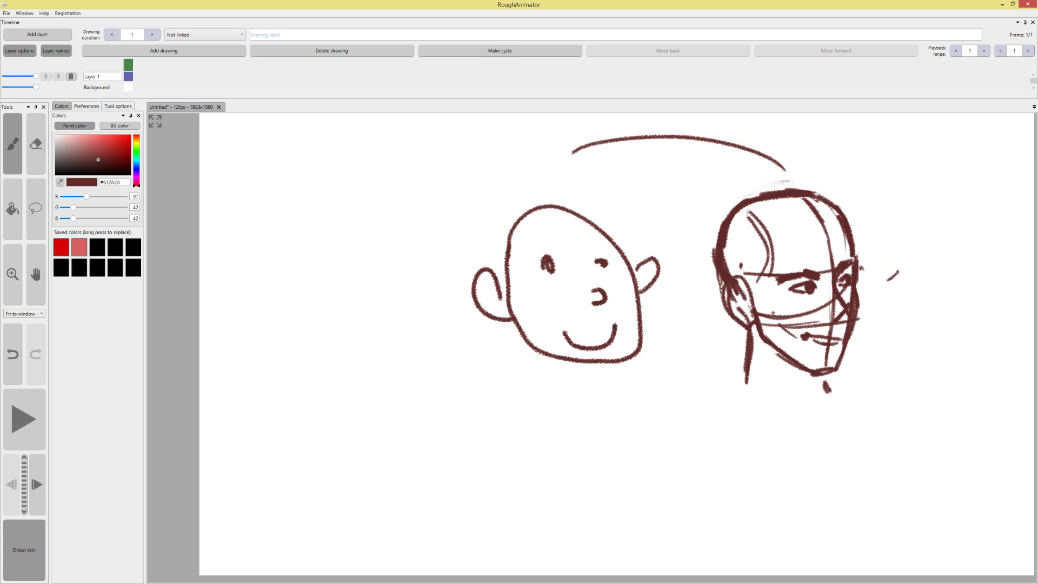
left_click_drag(733, 273, 757, 331)
Darken the structured head's chin and erase the stray mark beyond its face
left_click_drag(819, 375, 842, 371)
left_click_drag(843, 339, 839, 382)
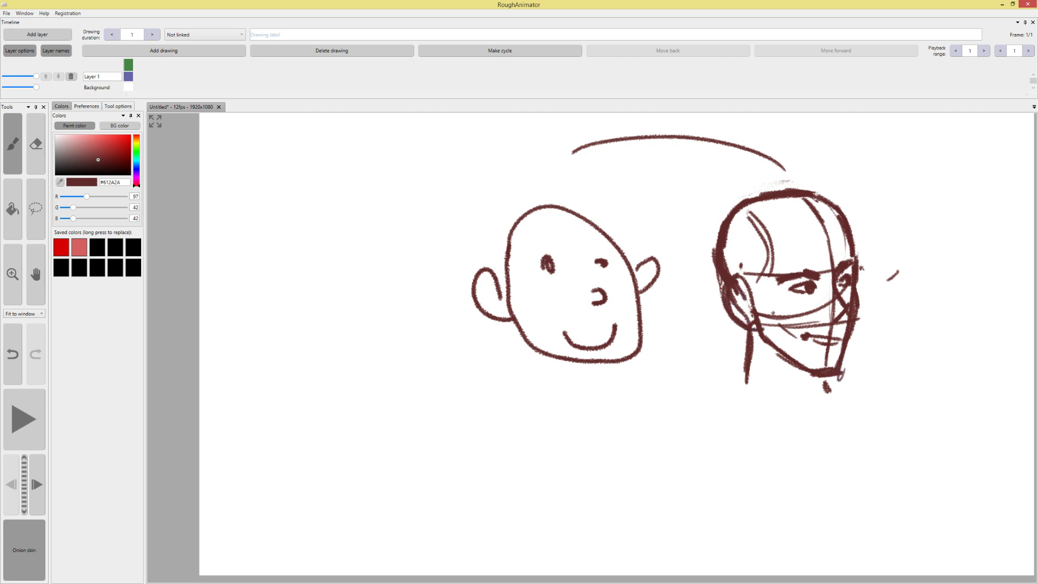
key("e")
left_click_drag(887, 280, 898, 270)
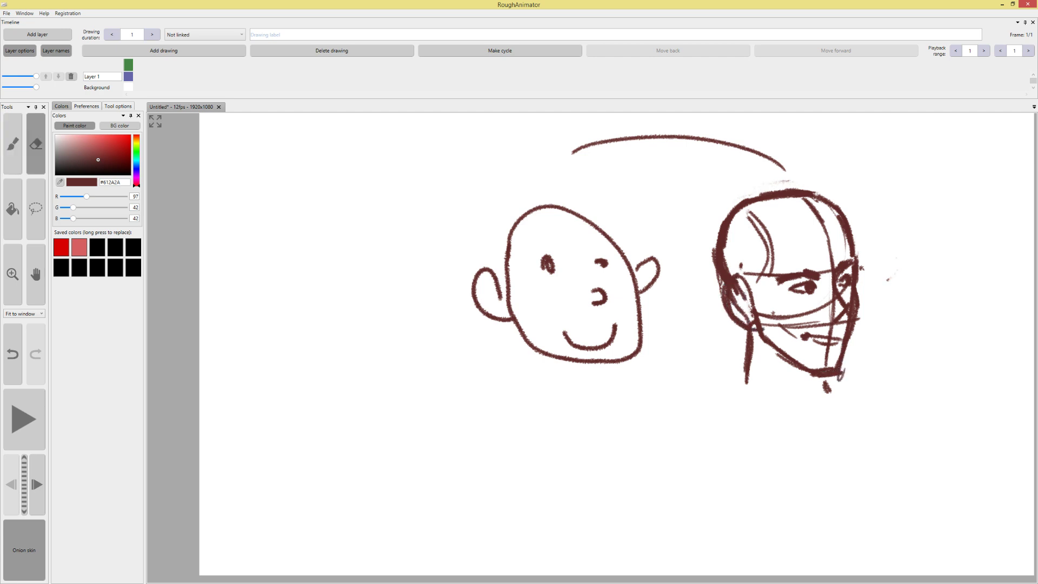
Erase and redraw the back of the structured head's skull as a smoother curve, and extend the neck into a sloping shoulder
left_click_drag(722, 213, 714, 273)
mouse_move(743, 200)
left_mouse_down()
mouse_move(719, 271)
mouse_move(724, 238)
mouse_move(722, 259)
left_mouse_up()
key("b")
left_click_drag(745, 206, 720, 269)
mouse_move(726, 230)
left_mouse_down()
mouse_move(798, 188)
mouse_move(833, 214)
left_mouse_up()
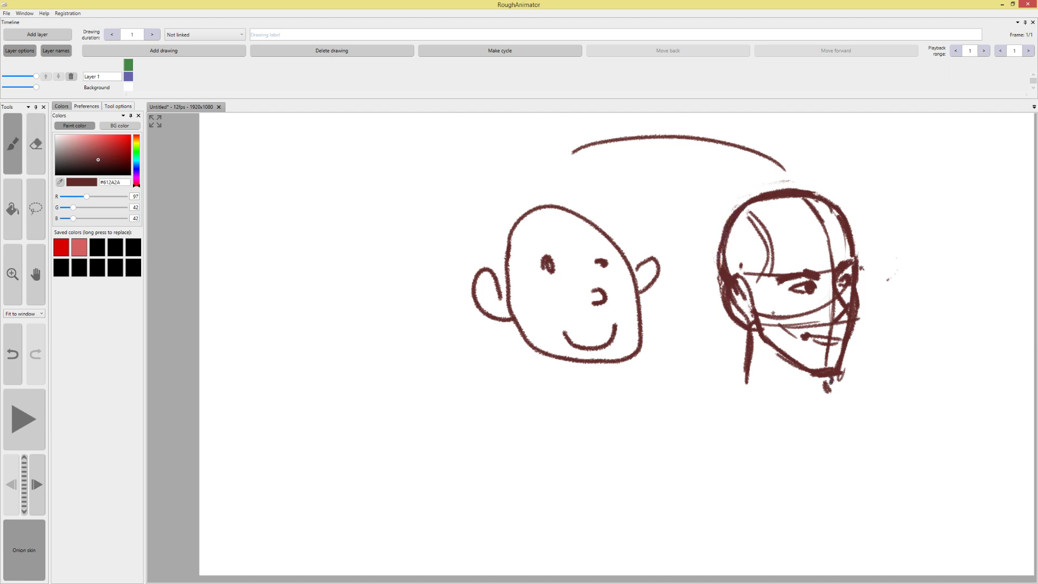
mouse_move(747, 346)
left_mouse_down()
mouse_move(691, 388)
mouse_move(737, 415)
left_mouse_up()
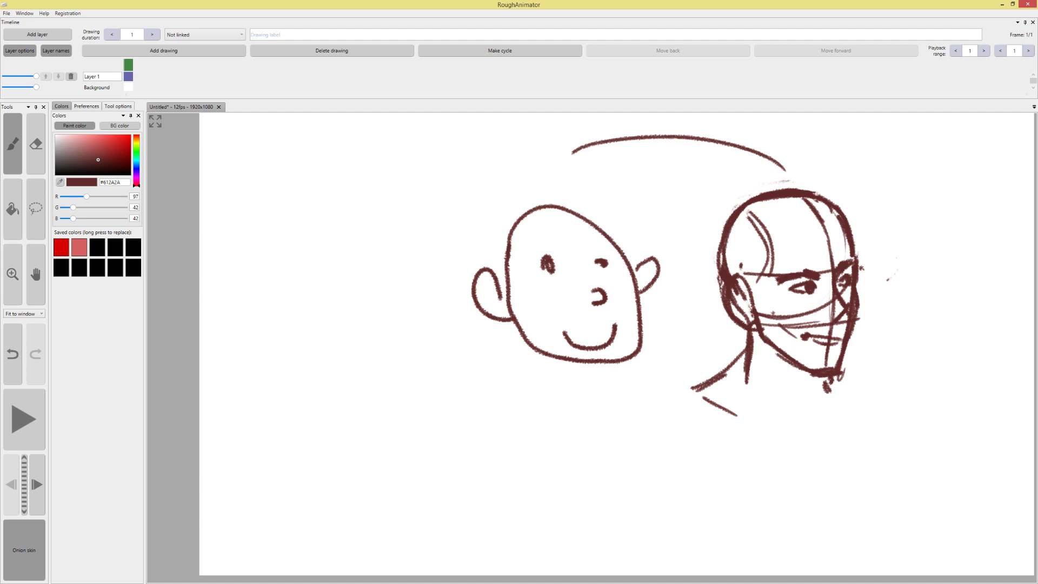
key("ctrl+z")
Clear the entire drawing of both heads from the canvas
key("ctrl+a")
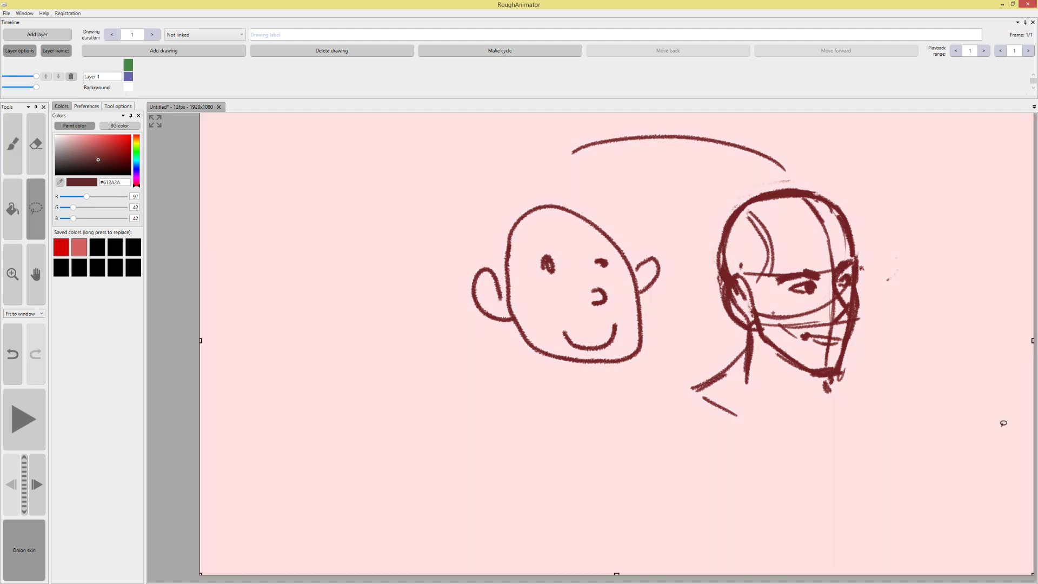
key("Delete")
key("b")
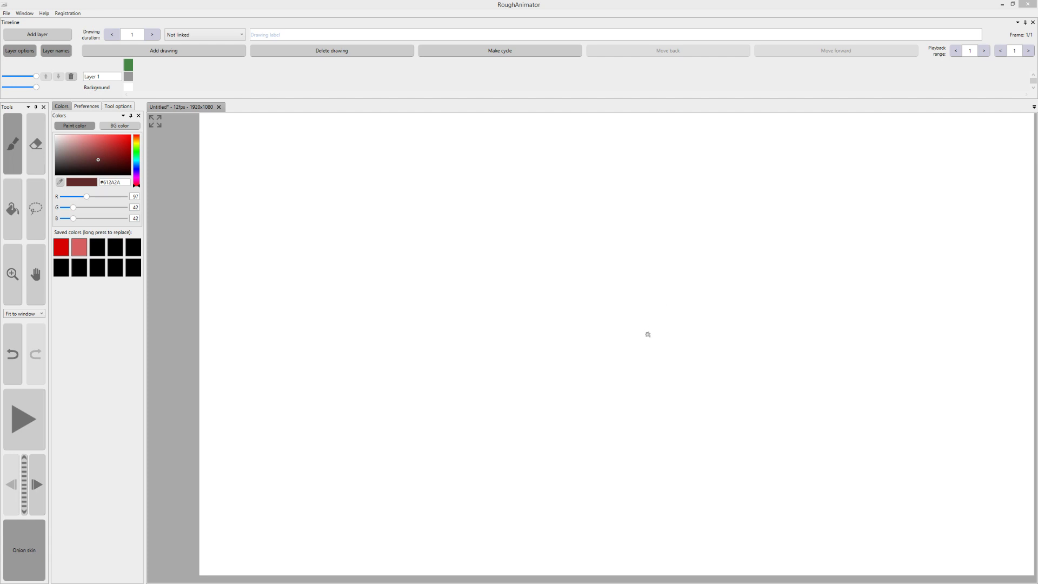
mouse_move(658, 306)
left_mouse_down()
mouse_move(640, 318)
mouse_move(643, 382)
left_mouse_up()
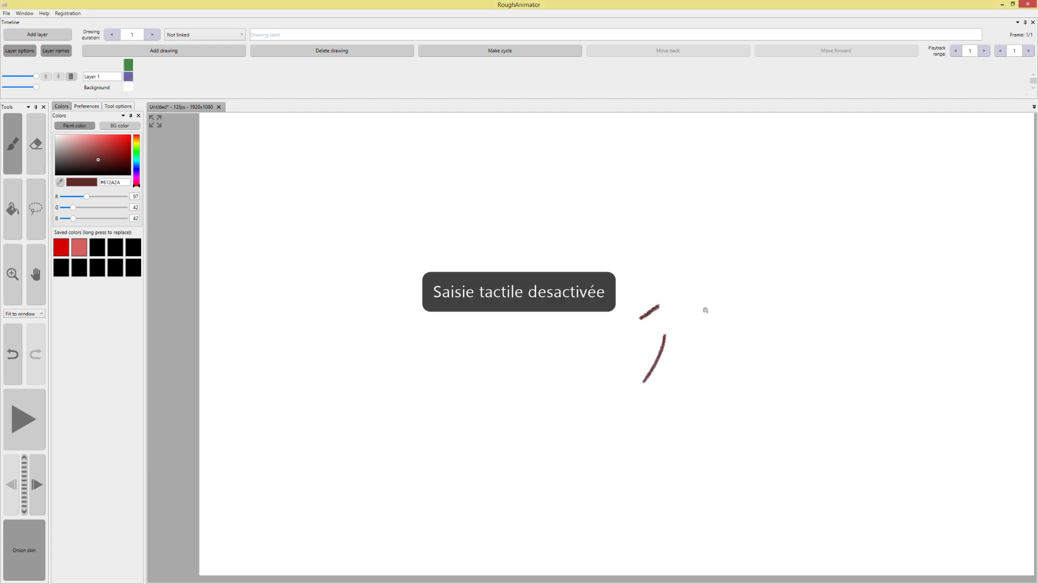
key("ctrl+z")
key("ctrl+z")
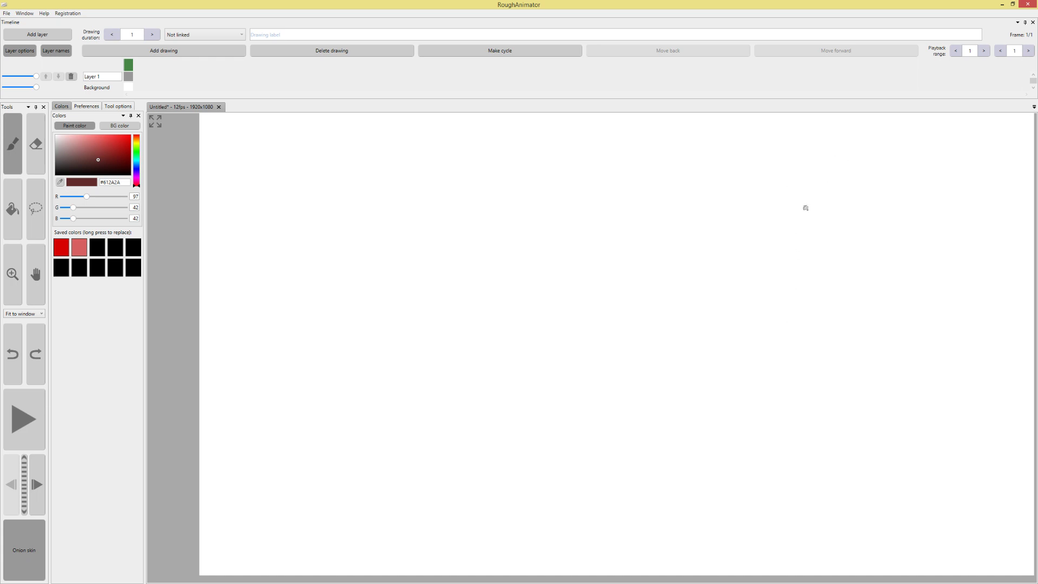
Show the whole canvas at 100% and set the paint color to near-black #050505
key("z")
left_click(661, 313, "alt")
key("h")
left_click_drag(669, 330, 645, 328)
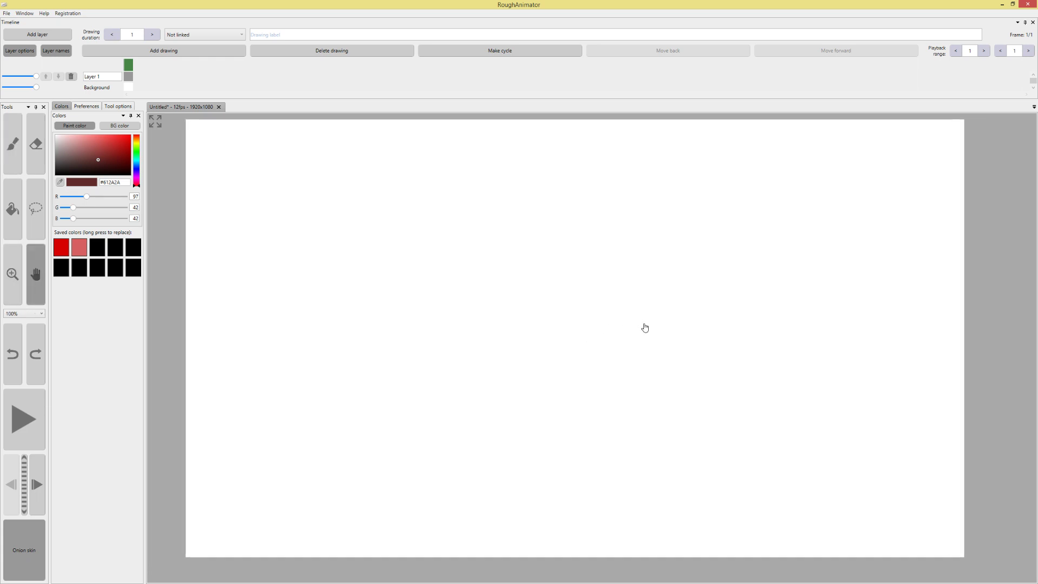
key("z")
key("b")
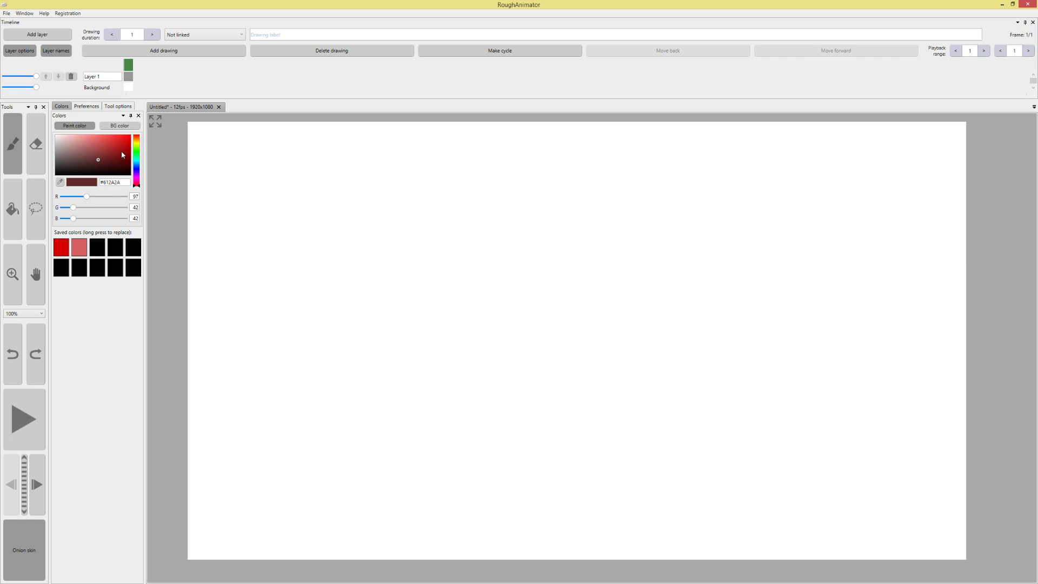
left_click_drag(122, 154, 38, 174)
mouse_move(211, 341)
left_mouse_down()
mouse_move(213, 404)
mouse_move(193, 374)
mouse_move(198, 406)
mouse_move(216, 405)
mouse_move(213, 462)
left_mouse_up()
left_click_drag(199, 424, 193, 469)
left_click_drag(209, 463, 221, 470)
left_click_drag(215, 372, 236, 341)
mouse_move(241, 309)
left_mouse_down()
mouse_move(227, 322)
mouse_move(238, 311)
left_mouse_up()
left_click_drag(198, 382, 189, 432)
mouse_move(229, 304)
left_mouse_down()
mouse_move(227, 324)
mouse_move(238, 314)
mouse_move(221, 327)
left_mouse_up()
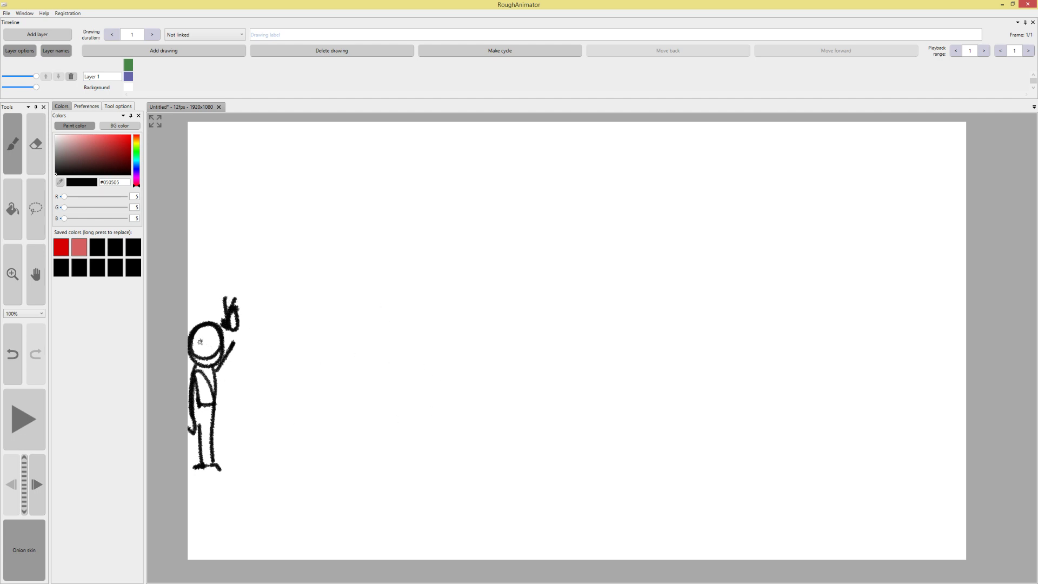
left_click_drag(205, 354, 217, 346)
key("ctrl+z")
key("ctrl+z")
key("ctrl+z")
key("ctrl+z")
key("ctrl+z")
key("ctrl+z")
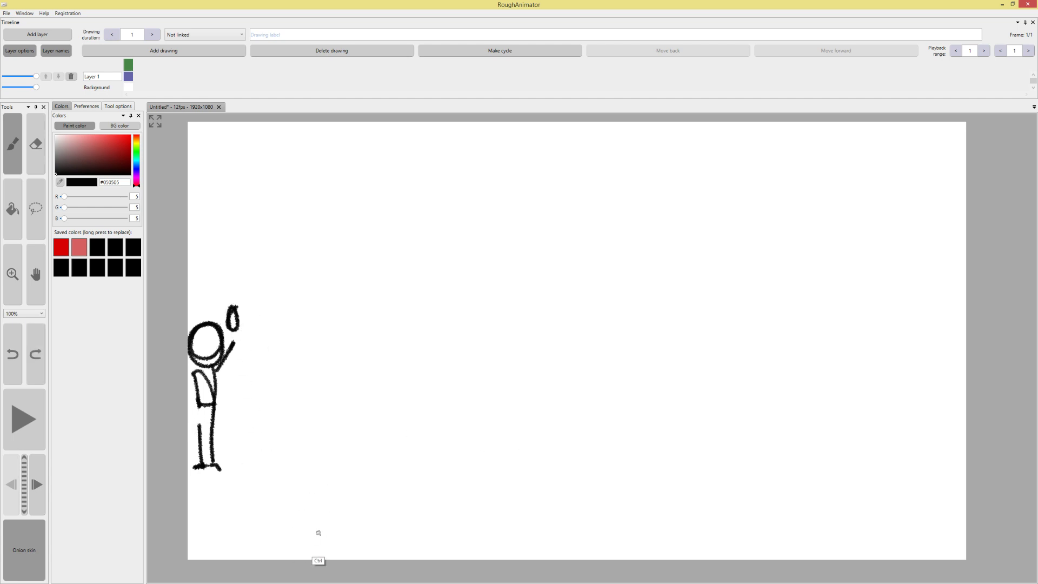
key("ctrl+z")
key("ctrl+z")
key("ctrl+z")
key("ctrl+z")
key("ctrl+z")
key("ctrl+z")
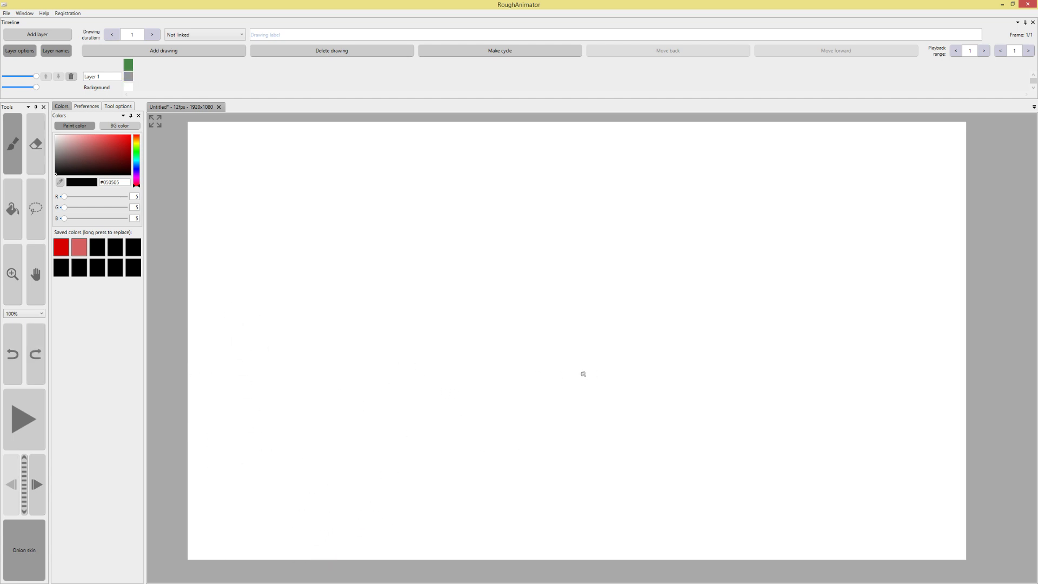
Sketch a ground plane with a far horizontal edge, two outward-sloping sides and a nearer line across the canvas
mouse_move(203, 464)
left_mouse_down()
mouse_move(438, 391)
mouse_move(859, 401)
left_mouse_up()
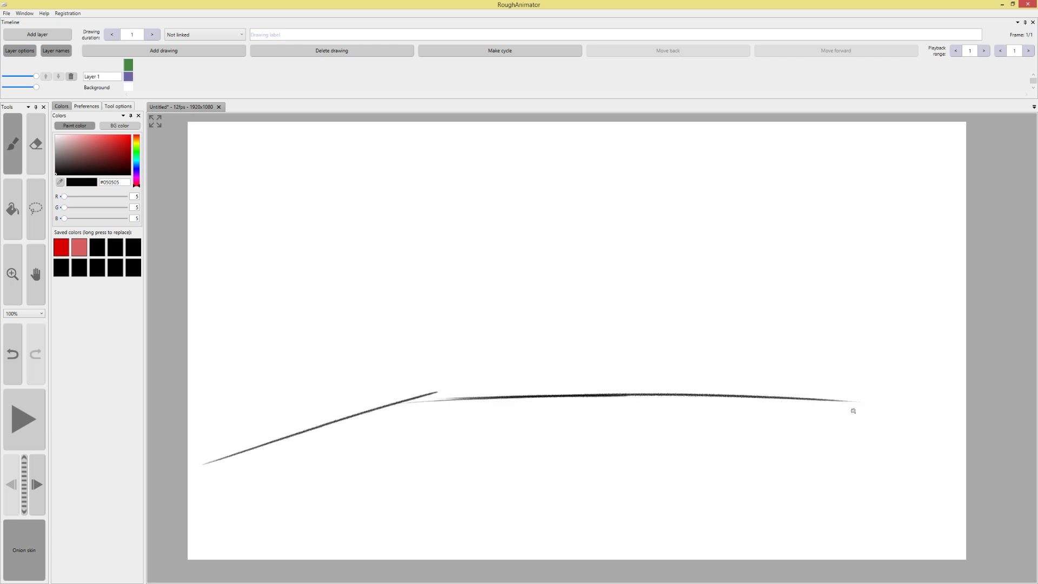
left_click_drag(782, 388, 1030, 490)
left_click_drag(211, 476, 992, 499)
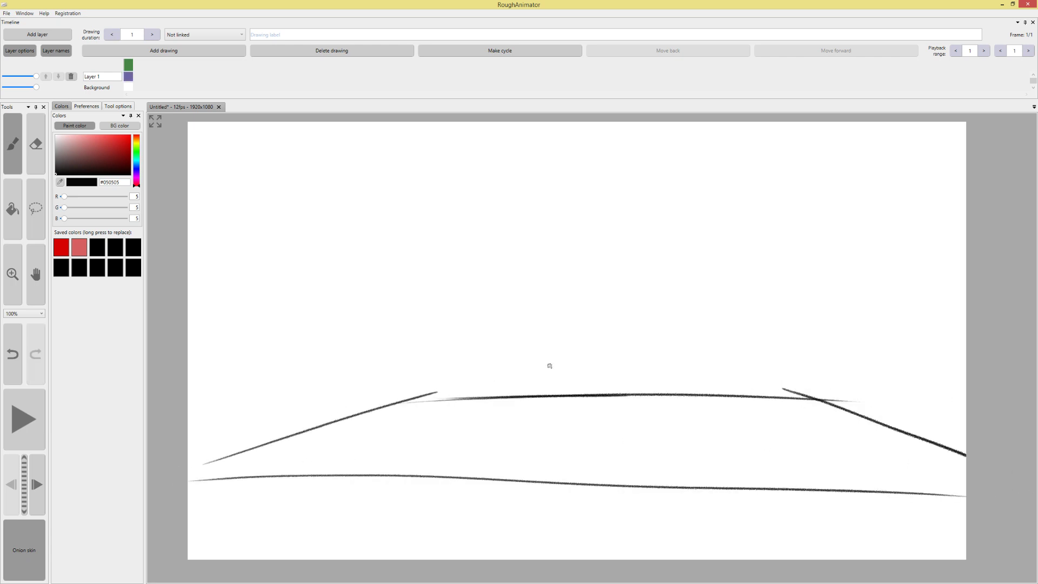
Draw a back wall frame above the ground's far edge with two upright sides and a top line
left_click_drag(403, 398, 390, 172)
left_click_drag(383, 200, 403, 390)
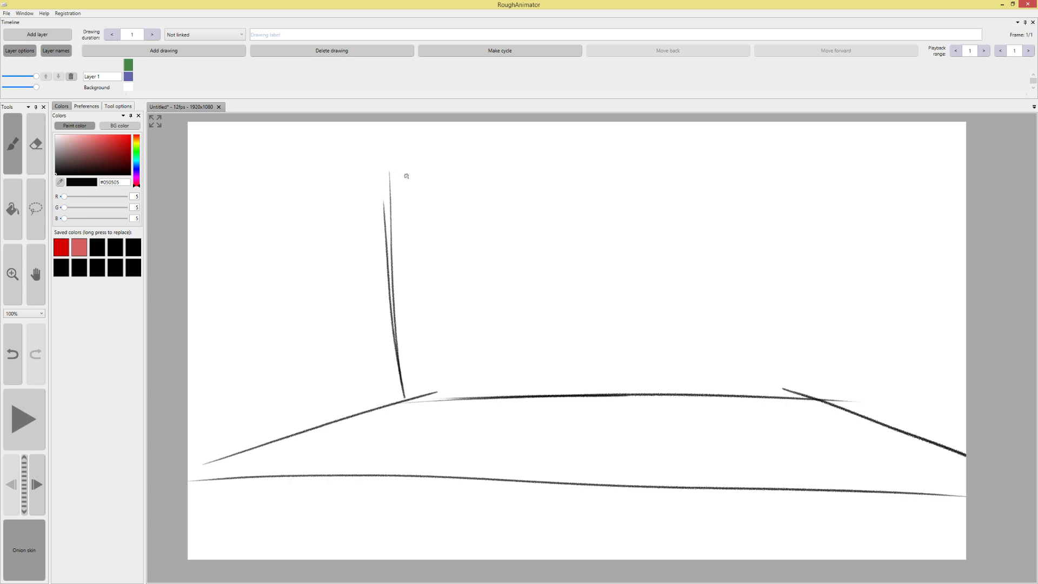
left_click_drag(417, 174, 733, 169)
left_click_drag(806, 186, 783, 388)
Draw three perspective lines fanning out across the ground from the far edge toward the foreground
left_click_drag(524, 406, 256, 560)
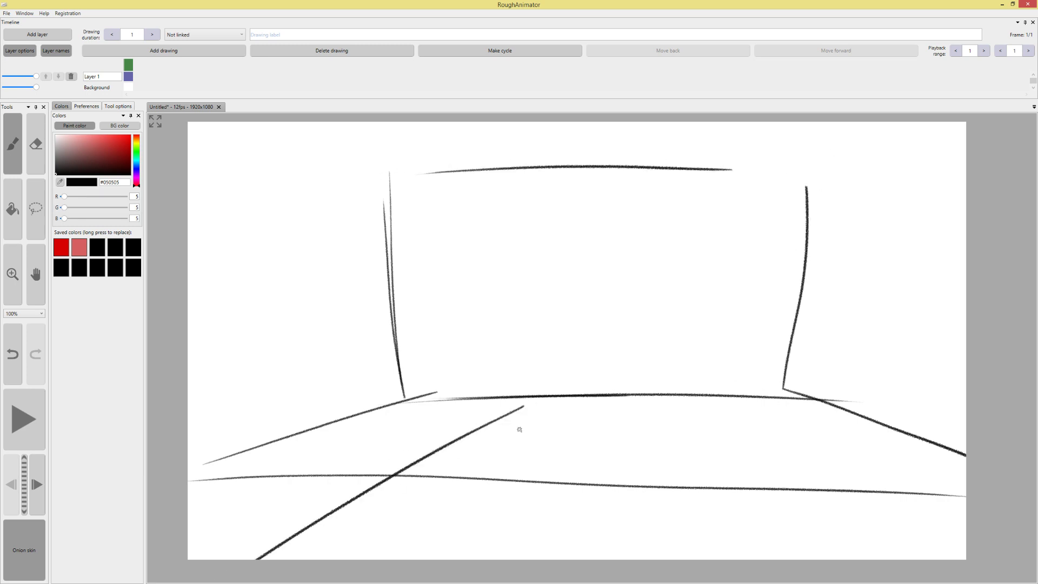
left_click_drag(595, 422, 613, 558)
left_click_drag(636, 394, 947, 528)
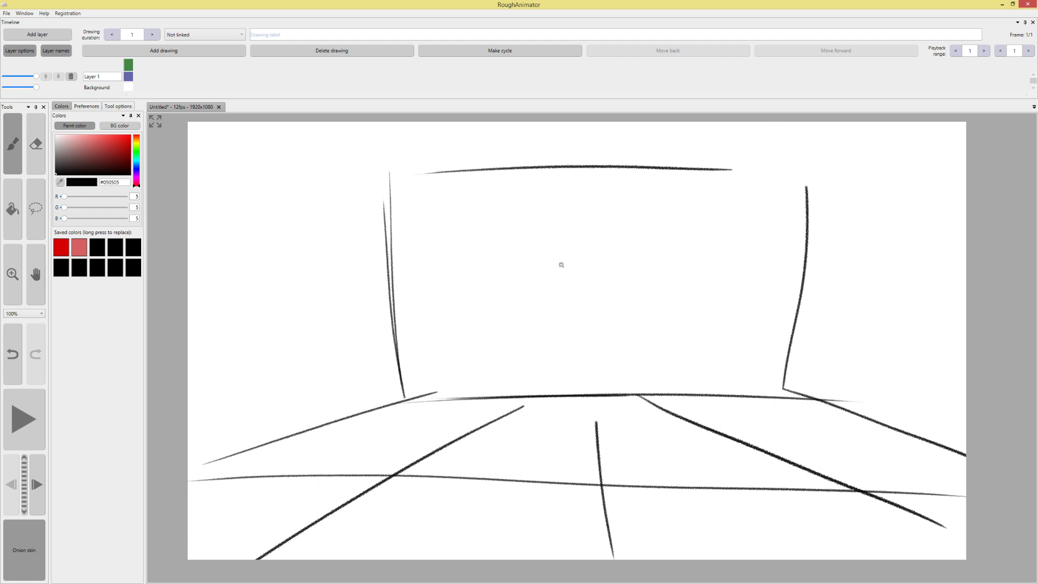
Sketch a jagged foreground tree along the canvas's left edge with trunk lines and scribbled bushes extending toward the far edge
left_click_drag(190, 172, 262, 347)
mouse_move(254, 353)
left_mouse_down()
mouse_move(241, 373)
mouse_move(319, 425)
mouse_move(282, 475)
mouse_move(188, 496)
left_mouse_up()
left_click_drag(190, 204, 196, 457)
mouse_move(237, 508)
left_mouse_down()
mouse_move(248, 560)
mouse_move(230, 560)
left_mouse_up()
mouse_move(189, 161)
left_mouse_down()
mouse_move(279, 369)
mouse_move(313, 388)
mouse_move(313, 451)
mouse_move(265, 521)
left_mouse_up()
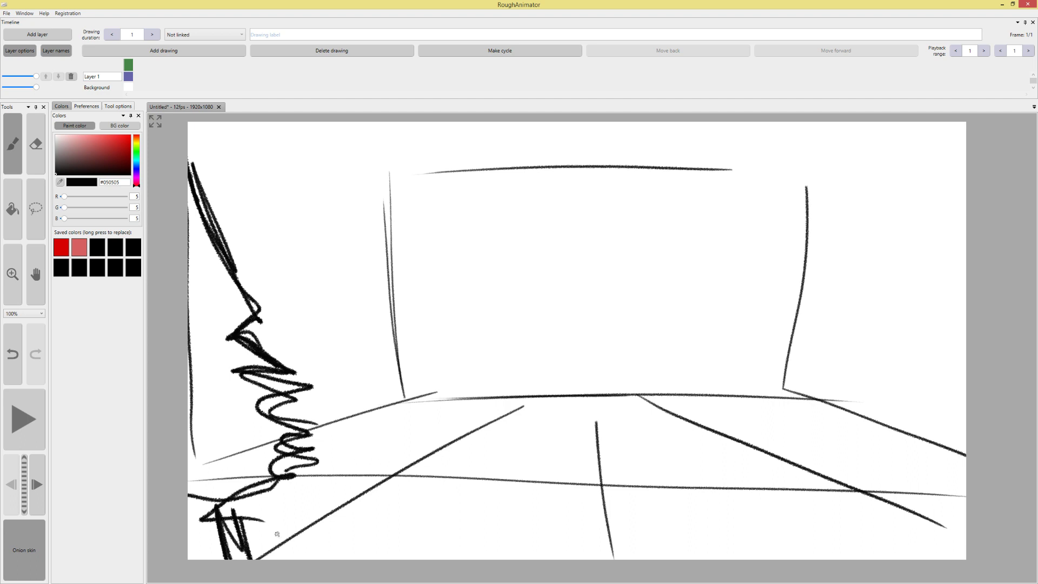
left_click_drag(285, 466, 313, 558)
left_click_drag(302, 409, 377, 409)
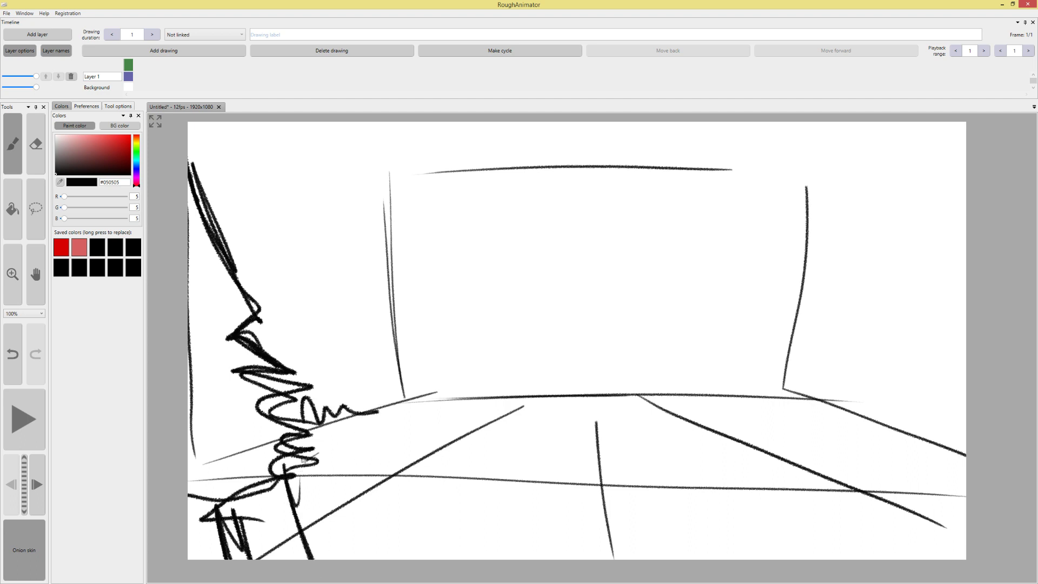
mouse_move(319, 460)
left_mouse_down()
mouse_move(373, 401)
mouse_move(415, 394)
left_mouse_up()
Draw rounded foreground foliage in the canvas's lower right corner and fill it with diagonal hatching
left_click_drag(846, 430, 847, 455)
mouse_move(856, 454)
left_mouse_down()
mouse_move(936, 283)
mouse_move(983, 359)
left_mouse_up()
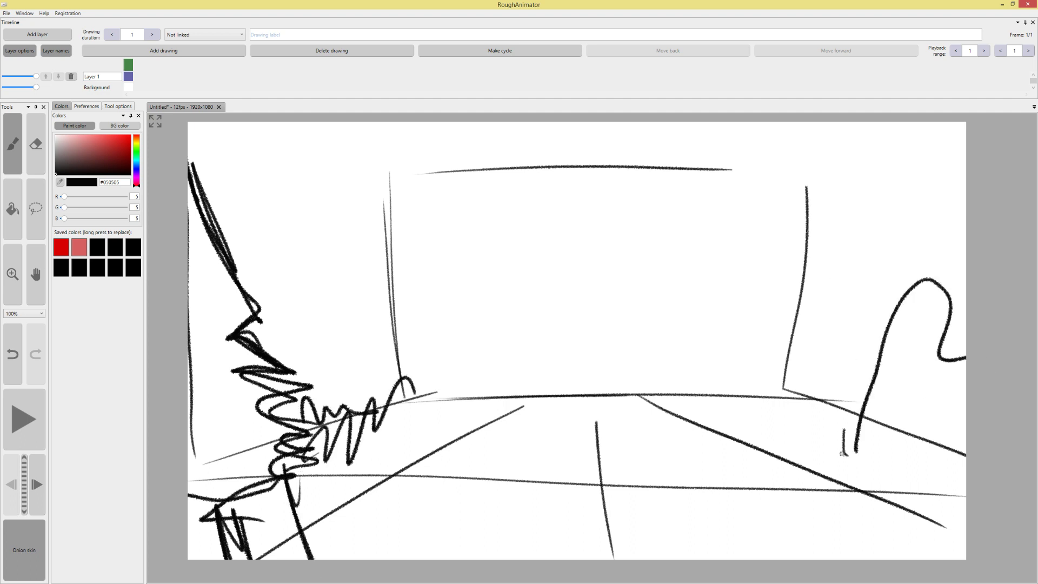
mouse_move(861, 427)
left_mouse_down()
mouse_move(725, 447)
mouse_move(606, 555)
mouse_move(689, 495)
left_mouse_up()
left_click_drag(644, 557, 784, 433)
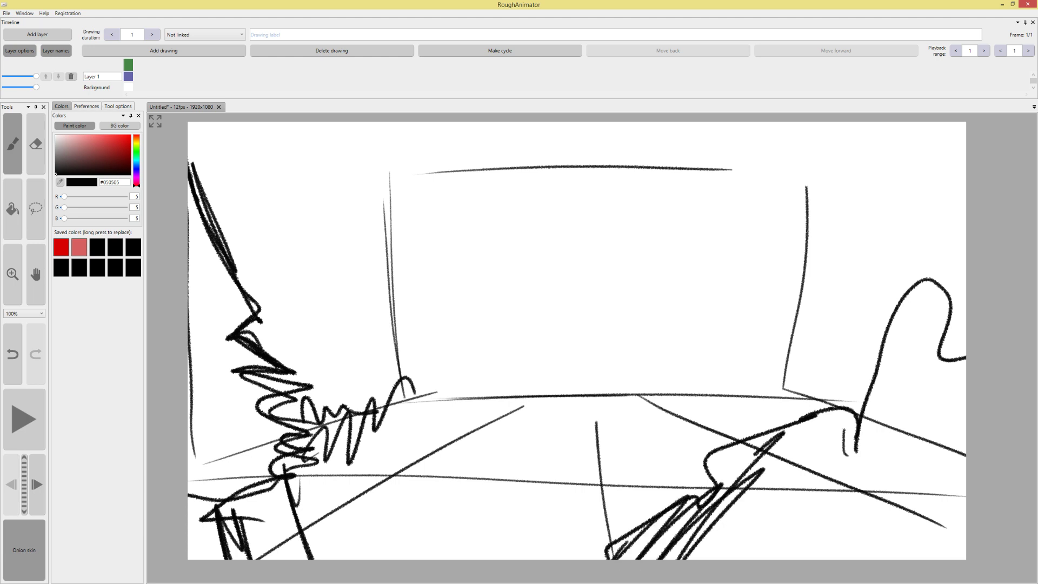
left_click_drag(703, 556, 852, 406)
mouse_move(757, 557)
left_mouse_down()
mouse_move(879, 470)
mouse_move(952, 508)
mouse_move(935, 365)
mouse_move(877, 394)
mouse_move(861, 354)
left_mouse_up()
mouse_move(804, 427)
left_mouse_down()
mouse_move(705, 501)
mouse_move(852, 397)
mouse_move(892, 427)
left_mouse_up()
Draw a distant mountain topped by a small castle, flanking bushes at its base and a path winding down from it
mouse_move(447, 392)
left_mouse_down()
mouse_move(621, 293)
mouse_move(733, 363)
mouse_move(838, 408)
left_mouse_up()
mouse_move(770, 387)
left_mouse_down()
mouse_move(936, 387)
mouse_move(854, 379)
mouse_move(887, 391)
left_mouse_up()
mouse_move(486, 380)
left_mouse_down()
mouse_move(292, 400)
mouse_move(435, 377)
mouse_move(398, 408)
left_mouse_up()
mouse_move(646, 286)
left_mouse_down()
mouse_move(655, 306)
mouse_move(637, 282)
mouse_move(657, 273)
mouse_move(635, 272)
mouse_move(659, 301)
mouse_move(623, 316)
mouse_move(579, 379)
mouse_move(476, 425)
mouse_move(287, 477)
left_mouse_up()
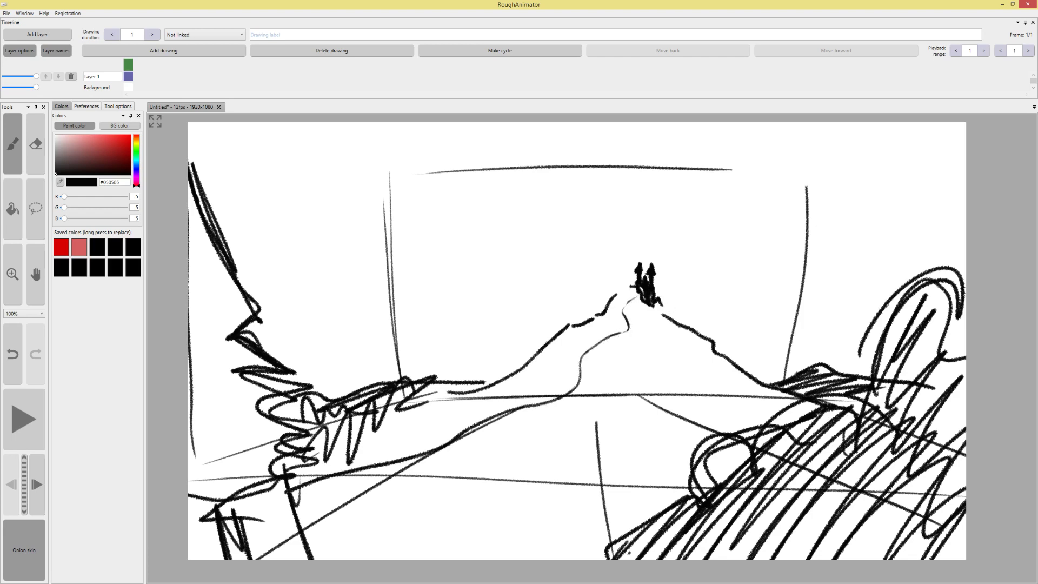
Draw the path's other edge curving down to the foreground and add bush outlines beside the hatched foliage
mouse_move(627, 327)
left_mouse_down()
mouse_move(584, 385)
mouse_move(581, 409)
left_mouse_up()
key("ctrl+z")
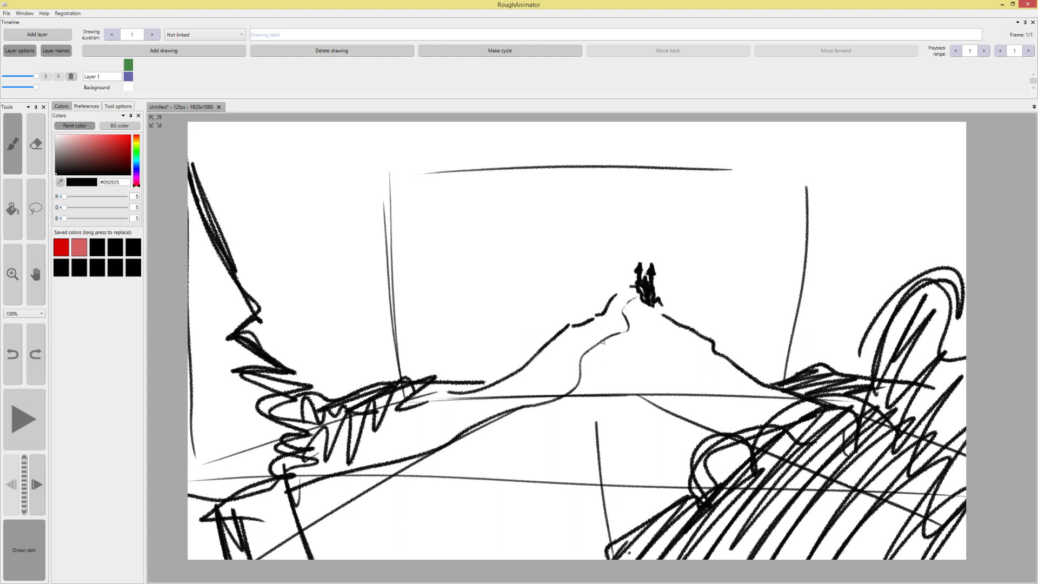
mouse_move(595, 346)
left_mouse_down()
mouse_move(578, 445)
mouse_move(608, 494)
mouse_move(432, 570)
left_mouse_up()
mouse_move(629, 479)
left_mouse_down()
mouse_move(622, 459)
mouse_move(748, 454)
left_mouse_up()
mouse_move(682, 405)
left_mouse_down()
mouse_move(750, 389)
mouse_move(902, 393)
mouse_move(884, 331)
mouse_move(919, 378)
mouse_move(930, 422)
left_mouse_up()
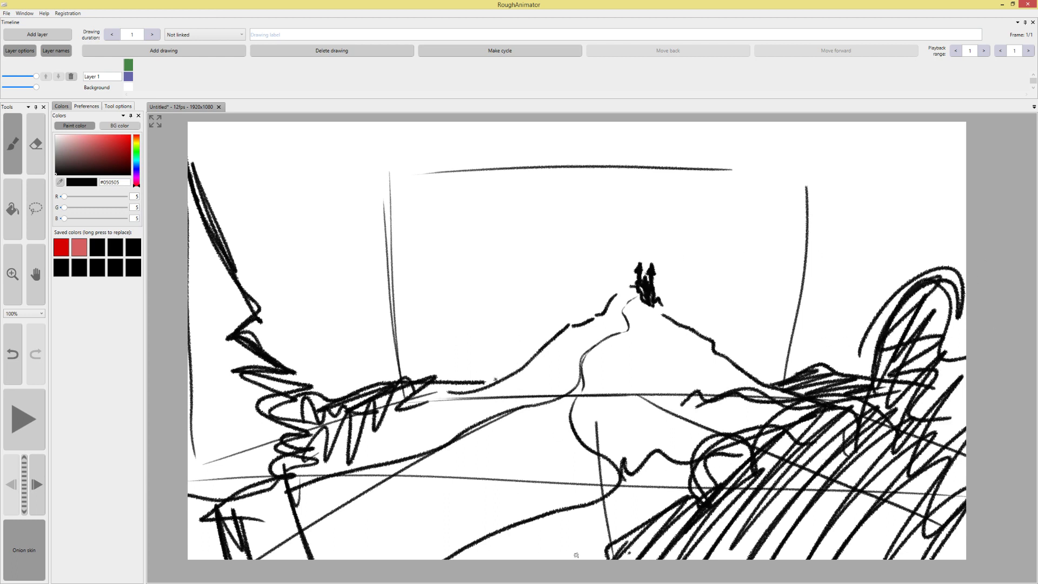
Sketch a horse seen from behind in the foreground beside the tree, with a round rump, legs and a raised neck
key("ctrl+z")
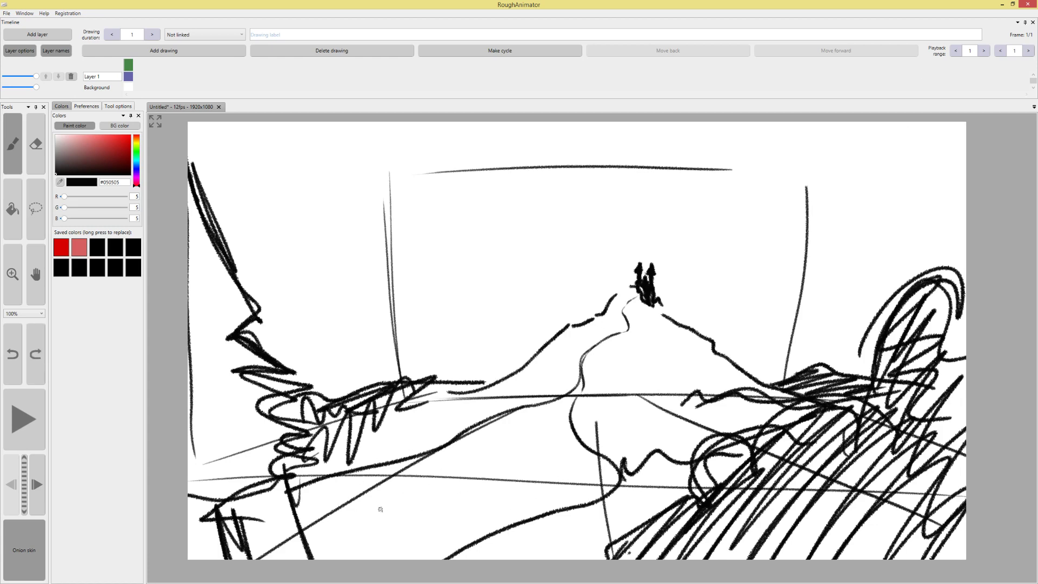
mouse_move(380, 509)
left_mouse_down()
mouse_move(390, 449)
mouse_move(414, 465)
mouse_move(405, 450)
mouse_move(426, 450)
mouse_move(403, 558)
left_mouse_up()
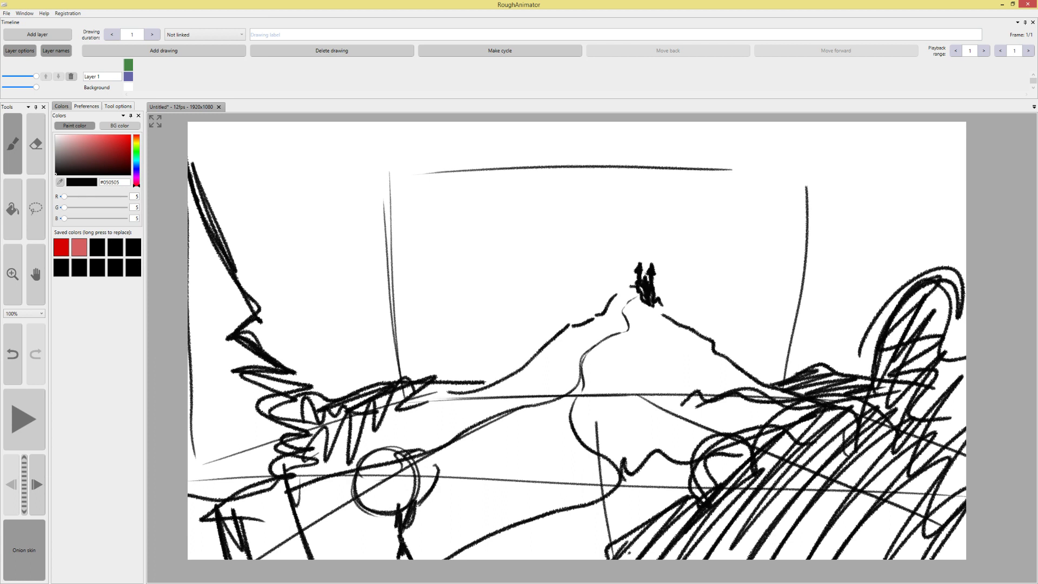
mouse_move(369, 504)
left_mouse_down()
mouse_move(357, 533)
mouse_move(373, 563)
left_mouse_up()
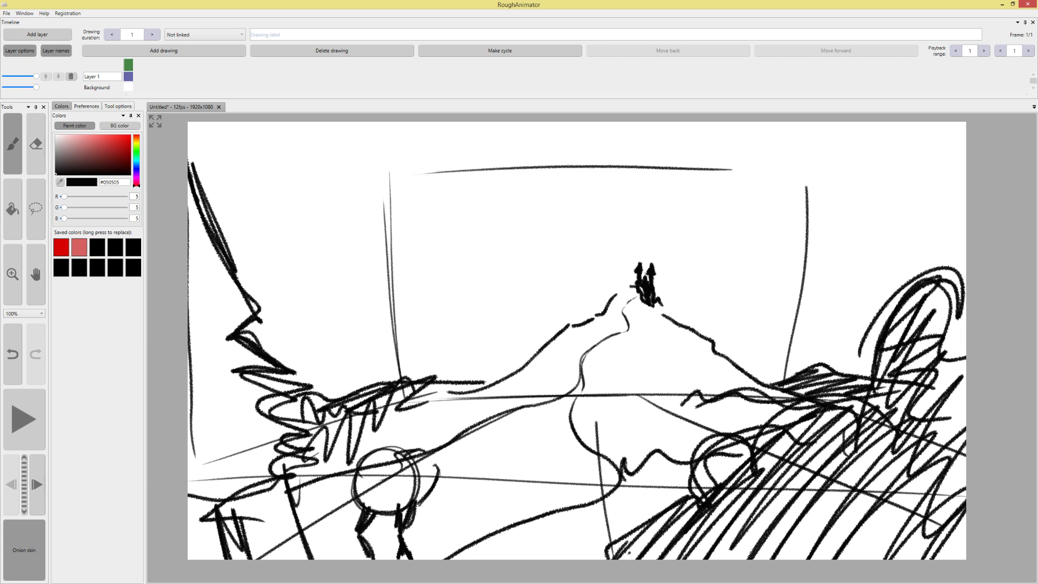
mouse_move(421, 448)
left_mouse_down()
mouse_move(435, 528)
mouse_move(456, 540)
left_mouse_up()
left_click_drag(421, 507, 414, 527)
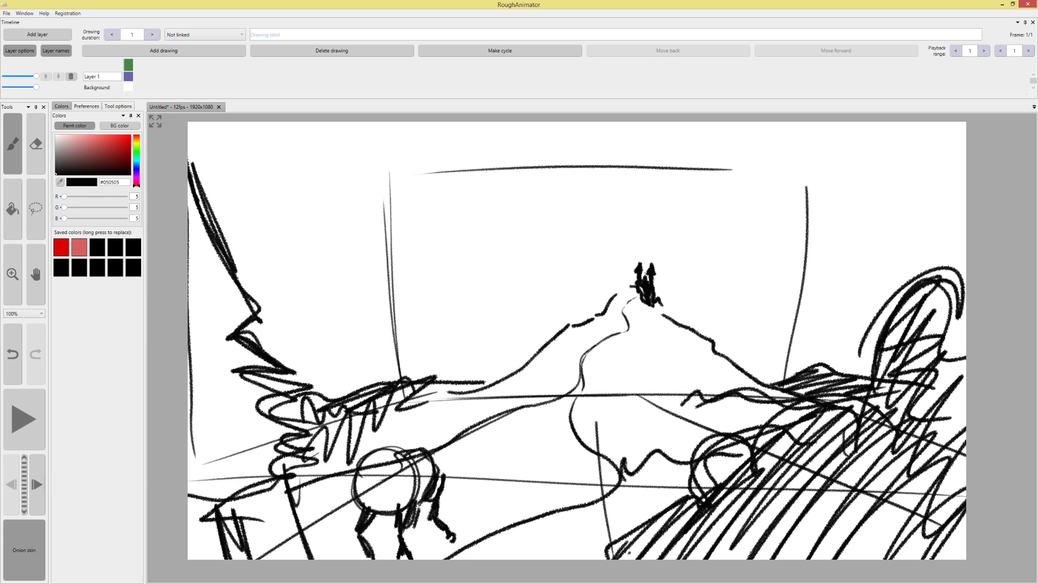
mouse_move(411, 454)
left_mouse_down()
mouse_move(436, 421)
mouse_move(453, 449)
mouse_move(440, 476)
left_mouse_up()
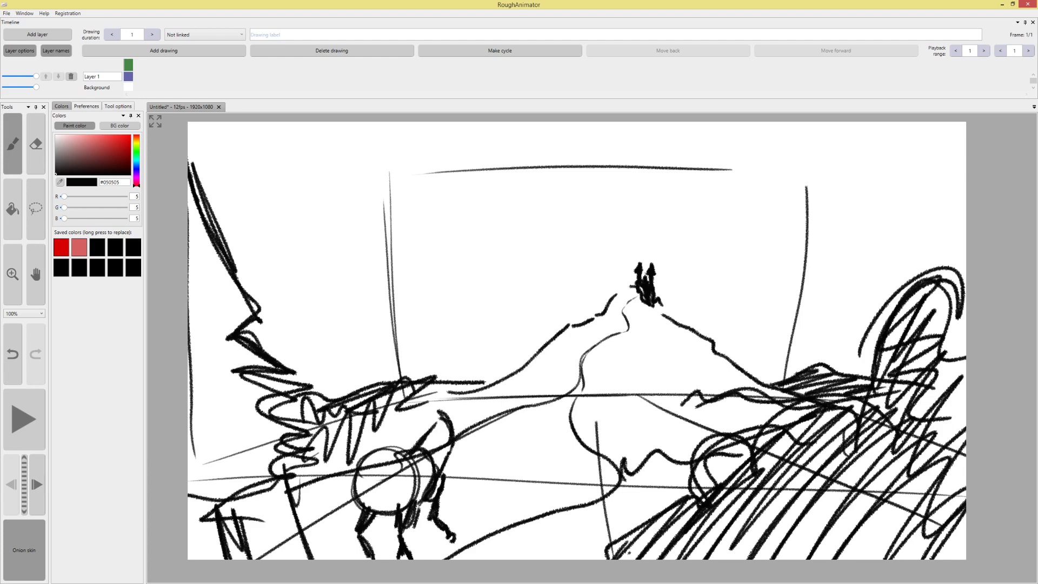
mouse_move(446, 433)
left_mouse_down()
mouse_move(458, 416)
mouse_move(445, 404)
mouse_move(450, 455)
left_mouse_up()
Sketch a rider with head and torso on the horse's back, holding a long weapon upright
left_click_drag(398, 410, 423, 408)
mouse_move(404, 373)
left_mouse_down()
mouse_move(425, 412)
mouse_move(393, 445)
mouse_move(422, 490)
mouse_move(420, 480)
mouse_move(422, 515)
left_mouse_up()
key("ctrl+z")
mouse_move(425, 415)
left_mouse_down()
mouse_move(421, 452)
mouse_move(397, 431)
left_mouse_up()
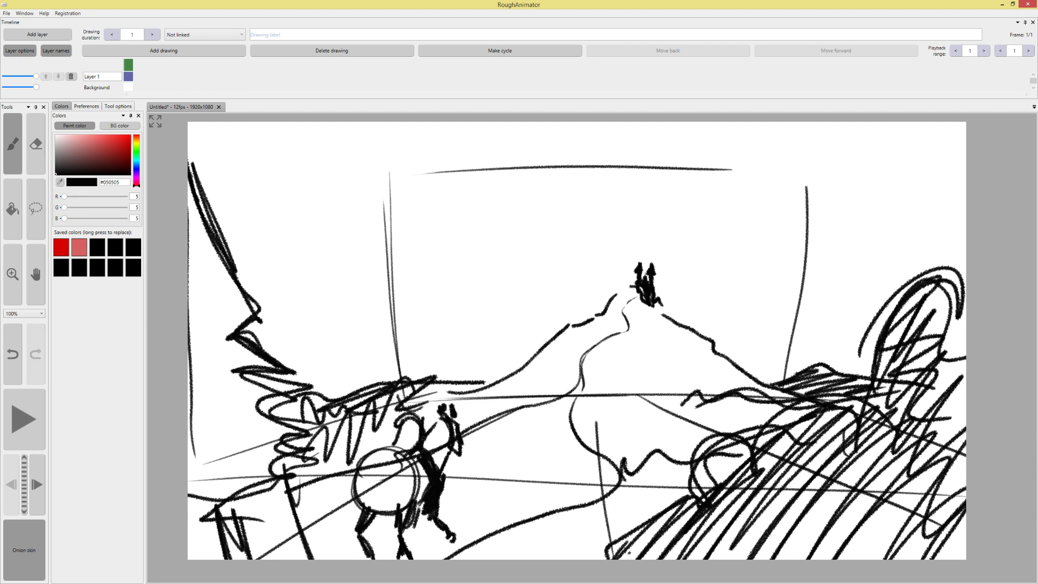
mouse_move(411, 385)
left_mouse_down()
mouse_move(417, 417)
mouse_move(425, 390)
mouse_move(418, 401)
mouse_move(445, 453)
left_mouse_up()
mouse_move(402, 418)
left_mouse_down()
mouse_move(354, 478)
mouse_move(346, 519)
left_mouse_up()
mouse_move(374, 472)
left_mouse_down()
mouse_move(350, 528)
mouse_move(370, 494)
left_mouse_up()
left_click_drag(445, 440, 468, 373)
Trace a guiding curve from the foreground rider up to the castle and undo it
key("space")
left_click_drag(625, 433, 608, 412)
mouse_move(345, 517)
left_mouse_down()
mouse_move(560, 366)
mouse_move(619, 270)
left_mouse_up()
key("z")
left_click(714, 293, "alt")
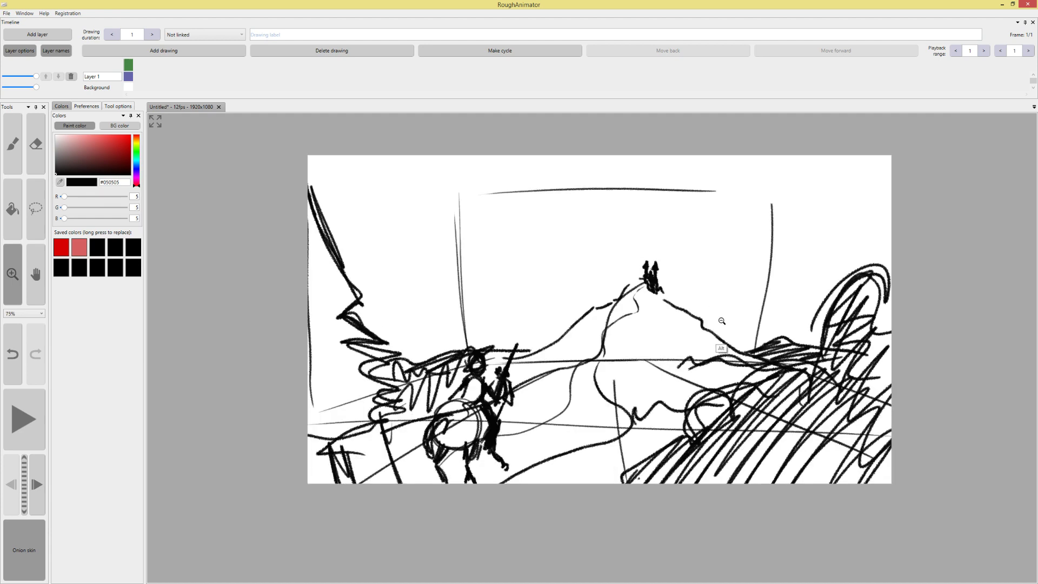
key("space")
left_click_drag(721, 325, 642, 338)
key("ctrl+z")
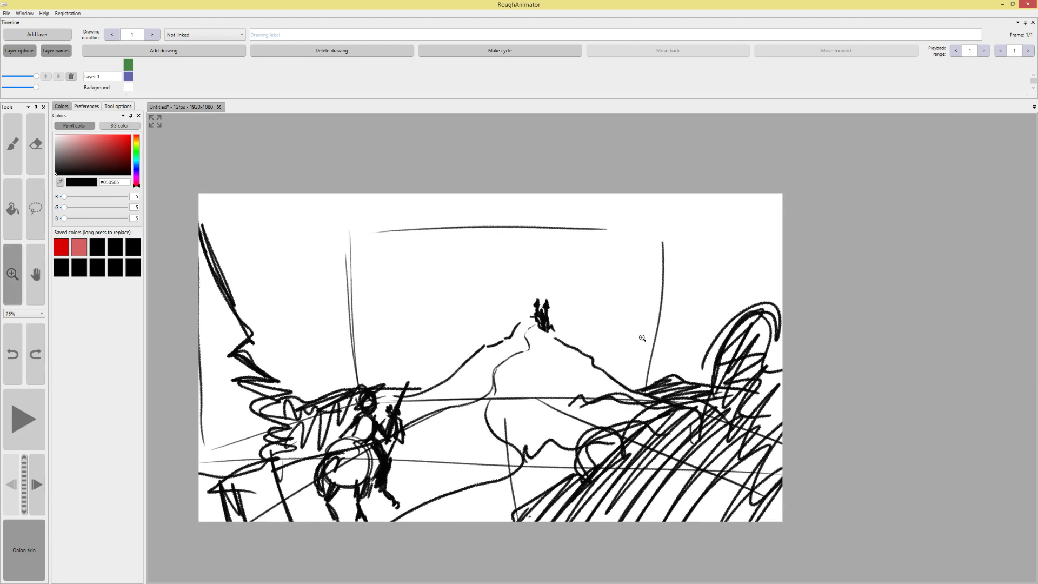
Delete the whole landscape drawing from the frame and return to the brush
key("ctrl+a")
key("Delete")
key("b")
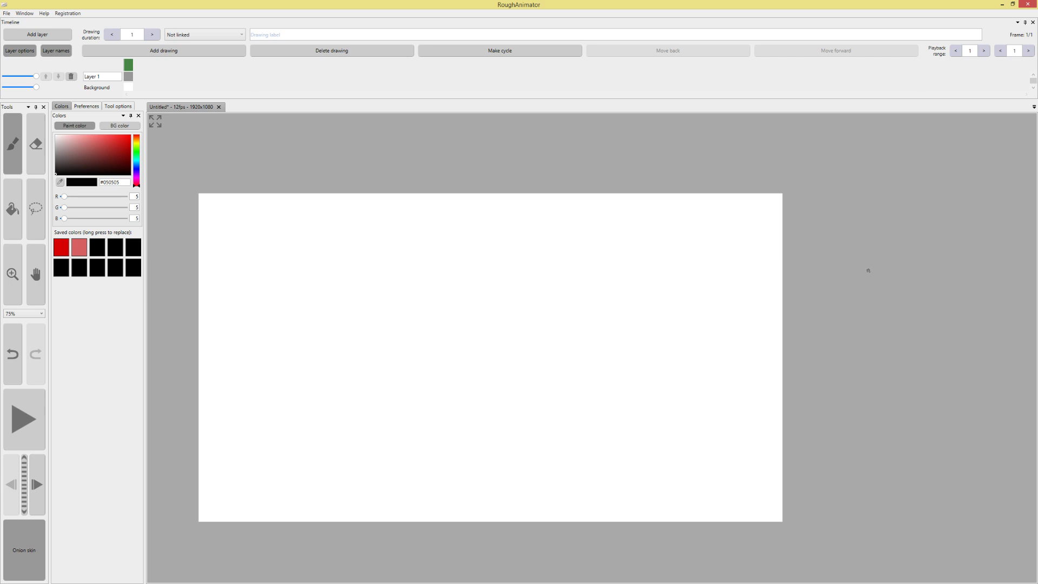
left_click_drag(353, 193, 355, 487)
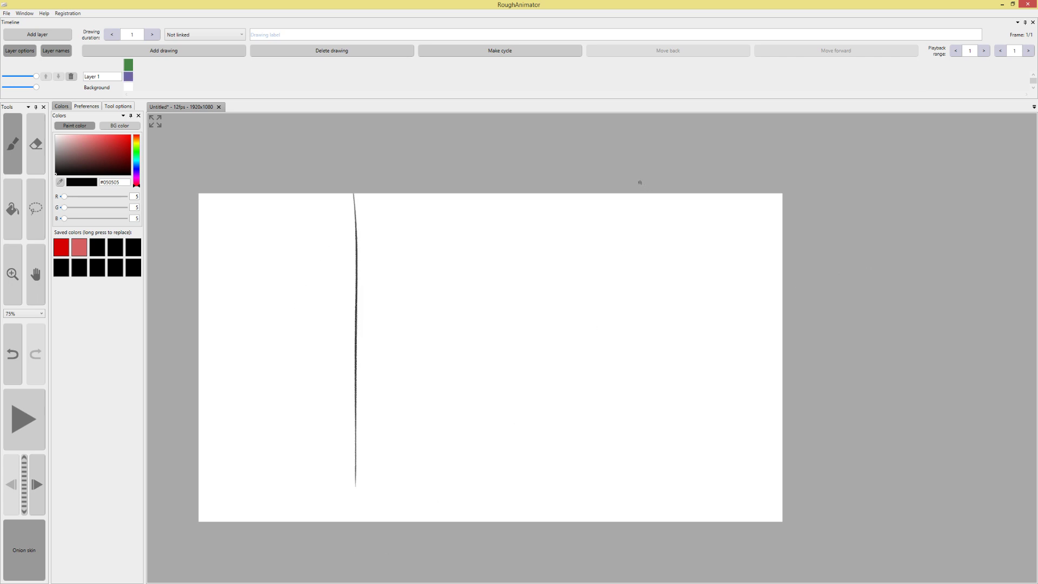
left_click_drag(633, 191, 635, 452)
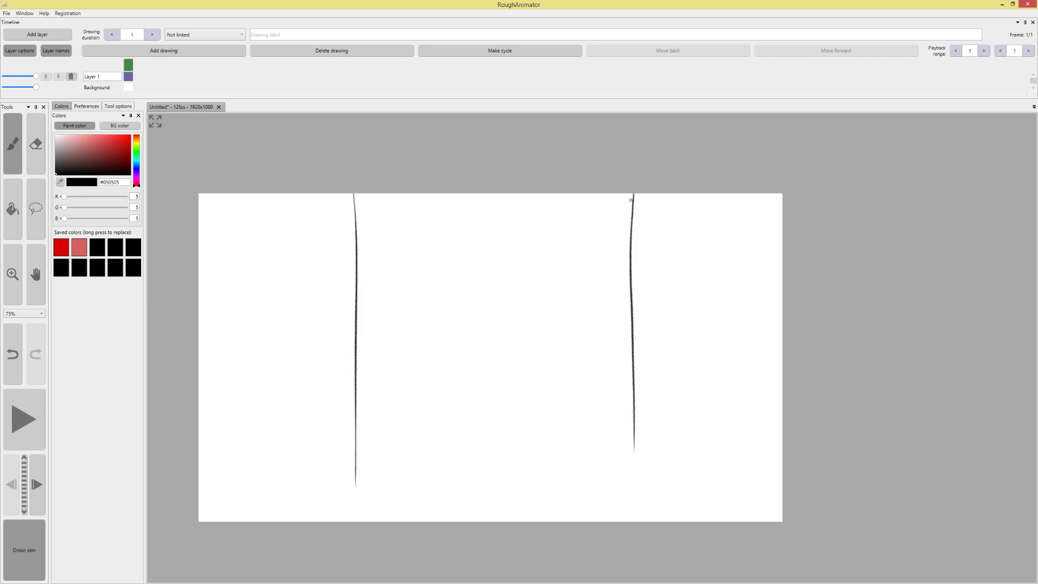
key("ctrl+z")
key("ctrl+z")
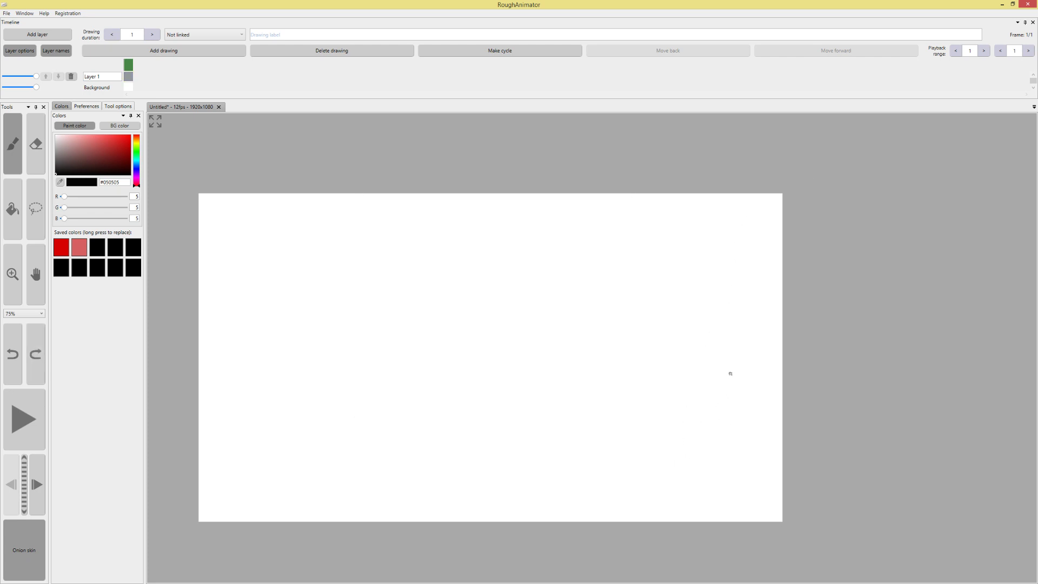
Draw two full-height vertical lines dividing the canvas into three columns, undoing the trial horizontal strokes
left_click_drag(358, 192, 368, 522)
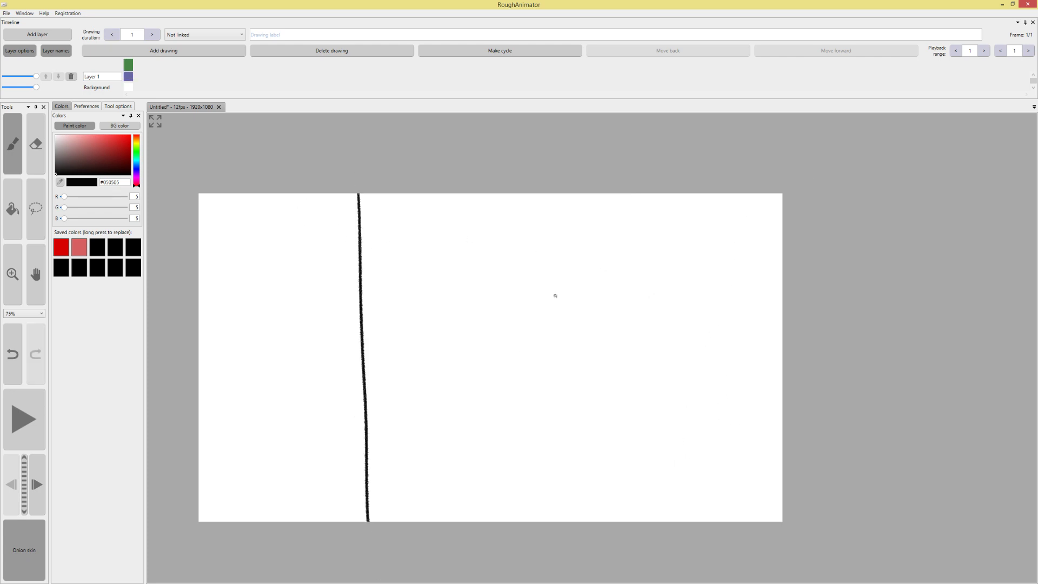
left_click_drag(593, 189, 589, 495)
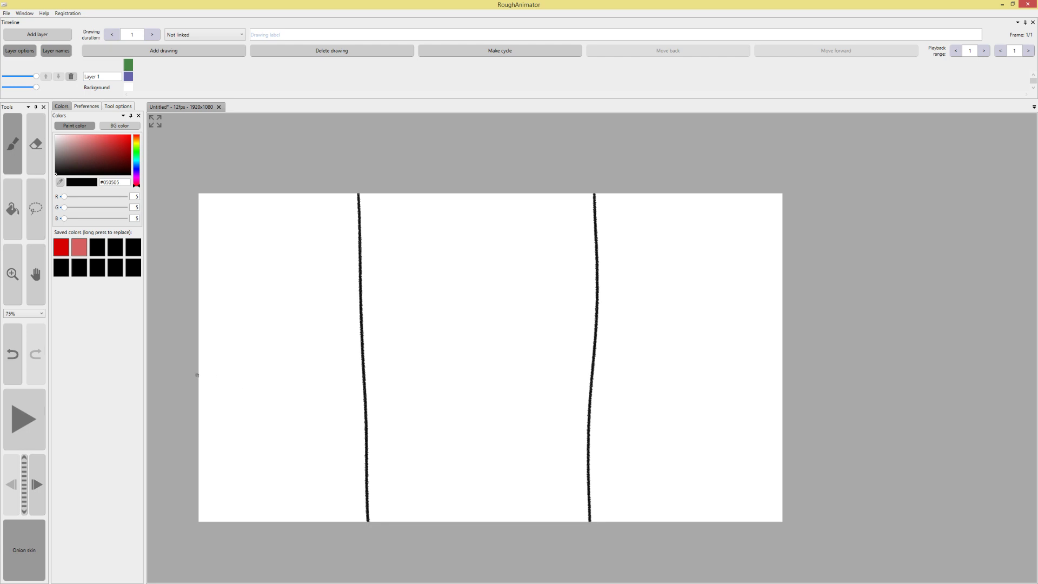
left_click_drag(200, 380, 784, 378)
key("ctrl+z")
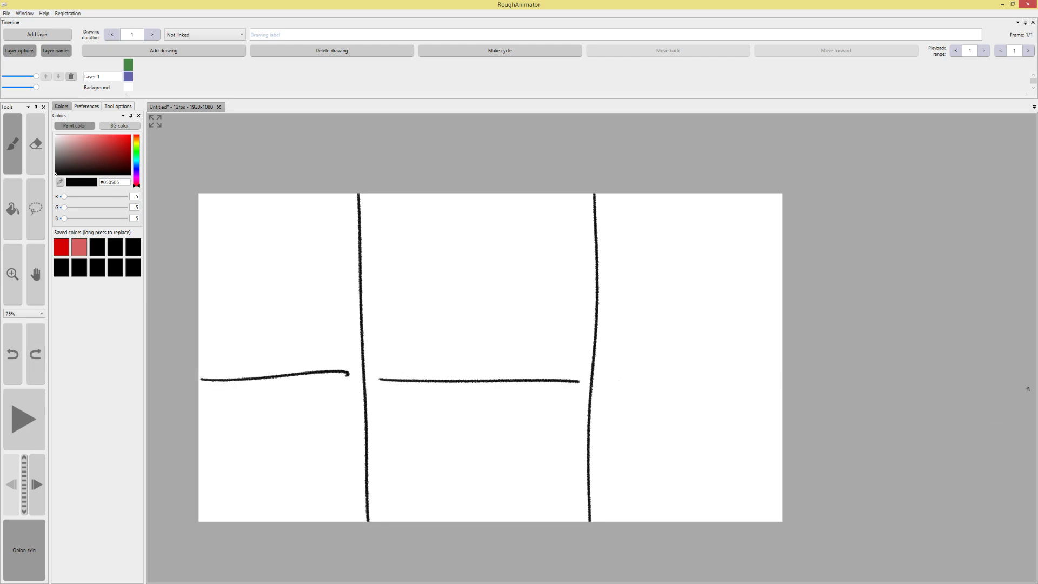
key("ctrl+z")
key("ctrl+z")
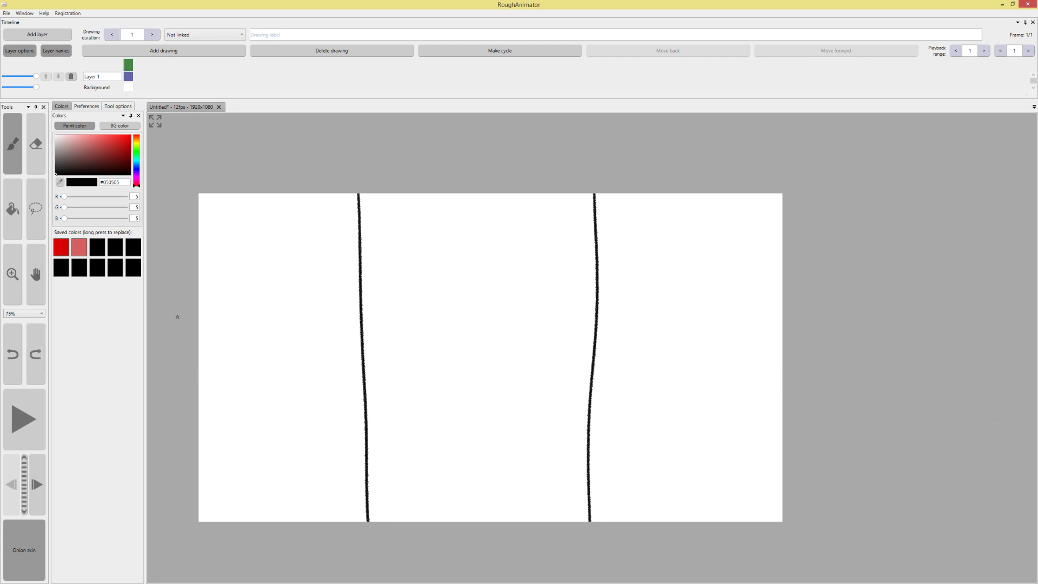
Draw two horizontal lines across the canvas to complete a thirds grid, with curved marks along the first column's upper two rows
mouse_move(198, 312)
left_mouse_down()
mouse_move(442, 300)
mouse_move(887, 308)
left_mouse_up()
mouse_move(231, 197)
left_mouse_down()
mouse_move(246, 416)
mouse_move(790, 424)
left_mouse_up()
left_click_drag(232, 431, 265, 516)
key("ctrl+z")
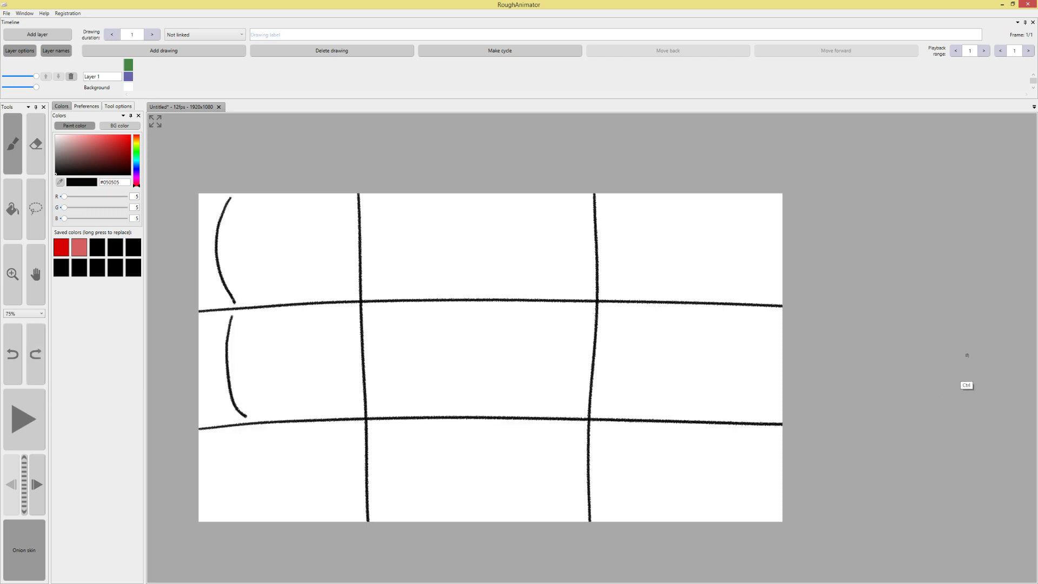
key("ctrl+z")
key("ctrl+z")
key("ctrl+y")
key("ctrl+y")
Circle the grid's four intersections and hatch the two circles on the right-hand vertical line
left_click_drag(601, 287, 586, 292)
mouse_move(570, 405)
left_mouse_down()
mouse_move(594, 431)
mouse_move(591, 406)
left_mouse_up()
left_click_drag(363, 407, 354, 412)
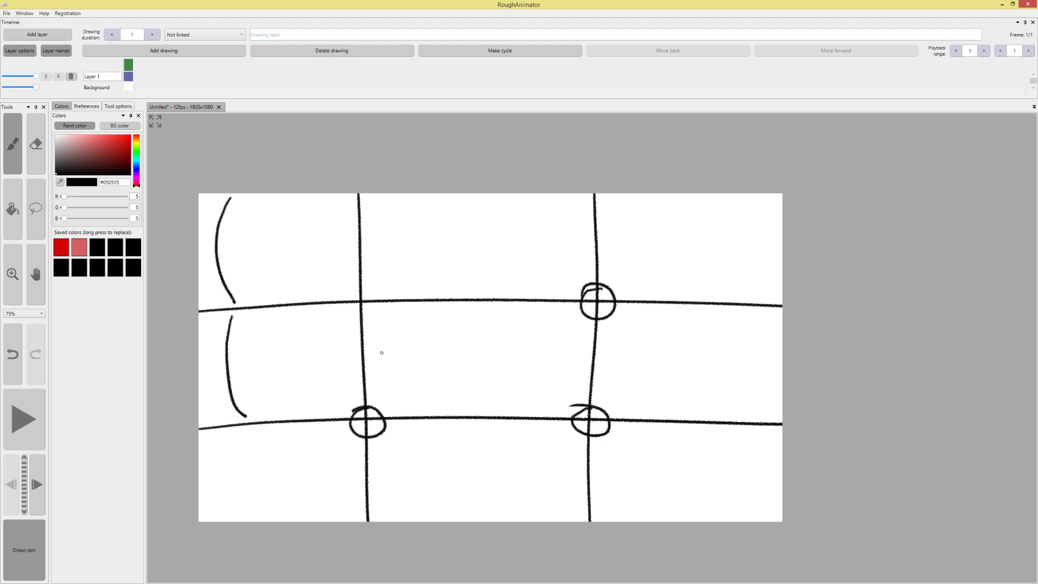
mouse_move(373, 292)
left_mouse_down()
mouse_move(348, 297)
mouse_move(352, 286)
left_mouse_up()
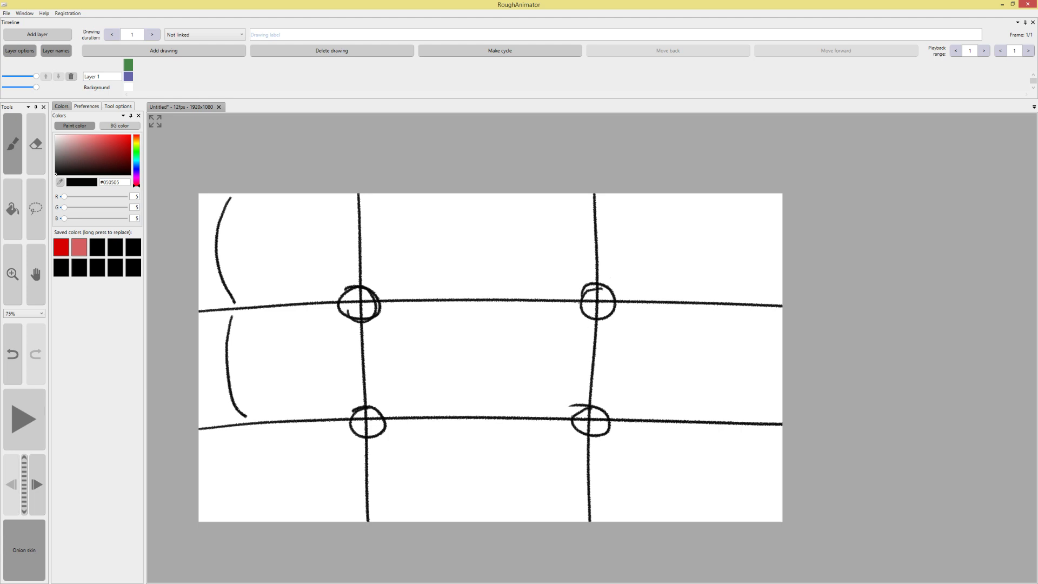
left_click_drag(585, 291, 602, 319)
left_click_drag(576, 427, 603, 433)
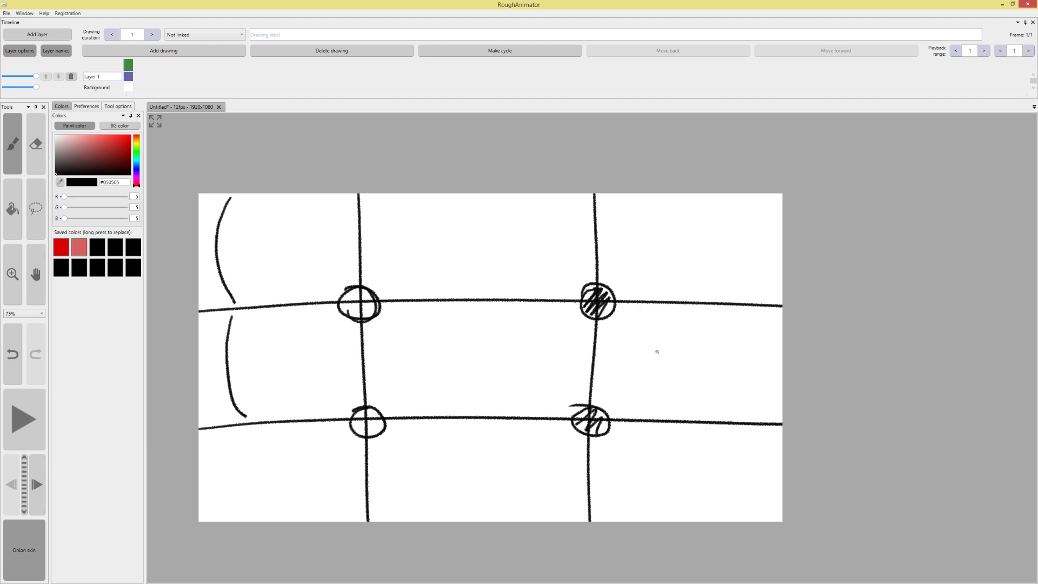
Undo the hatching and the two circles on the left-hand vertical grid line
key("ctrl+z")
key("ctrl+z")
key("ctrl+z")
key("ctrl+z")
key("ctrl+z")
key("ctrl+z")
key("ctrl+z")
key("ctrl+z")
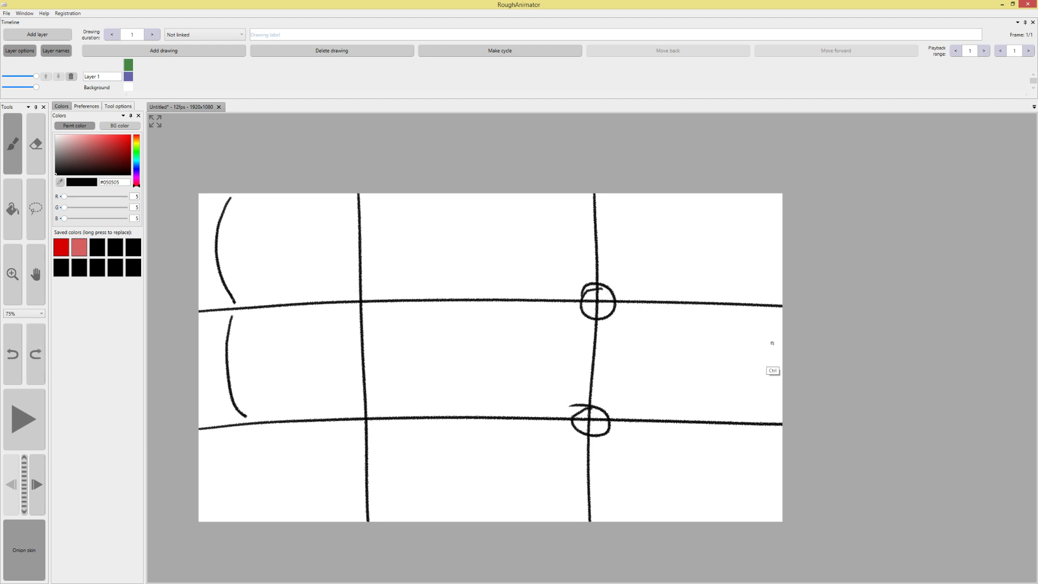
Draw a small castle on the grid's upper-right intersection with mountain slopes running down both sides
mouse_move(586, 283)
left_mouse_down()
mouse_move(593, 297)
mouse_move(609, 279)
mouse_move(610, 312)
left_mouse_up()
left_click_drag(580, 309, 607, 306)
mouse_move(586, 272)
left_mouse_down()
mouse_move(595, 293)
mouse_move(610, 273)
mouse_move(612, 288)
left_mouse_up()
mouse_move(588, 300)
left_mouse_down()
mouse_move(615, 306)
mouse_move(199, 466)
left_mouse_up()
mouse_move(626, 314)
left_mouse_down()
mouse_move(647, 399)
mouse_move(733, 523)
left_mouse_up()
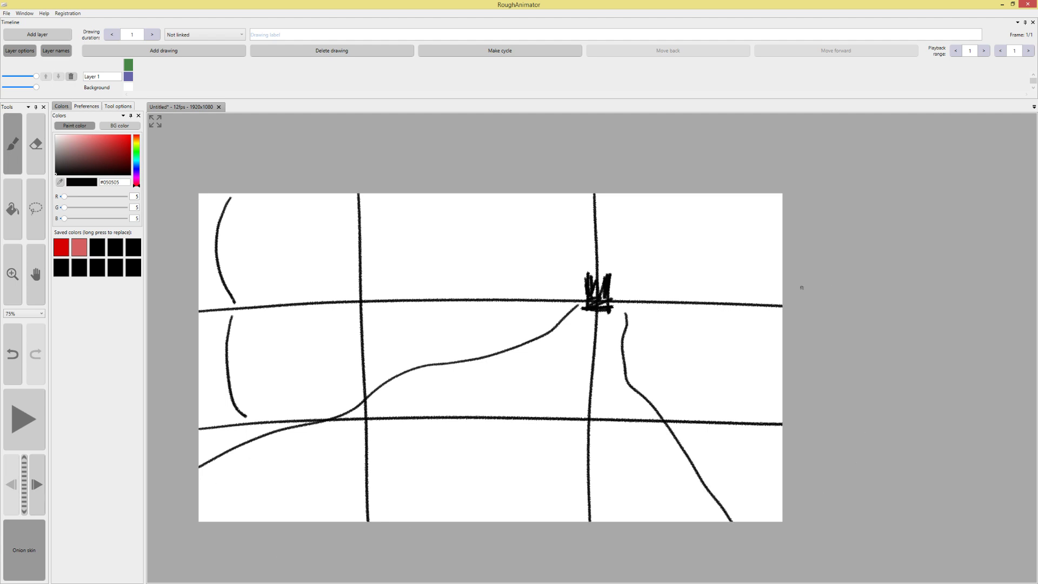
Undo the castle, its slopes, the remaining circles and the lower horizontal grid line
key("ctrl+z")
key("ctrl+z")
key("ctrl+z")
key("ctrl+z")
key("ctrl+z")
key("ctrl+z")
key("ctrl+z")
key("ctrl+z")
key("ctrl+z")
key("ctrl+z")
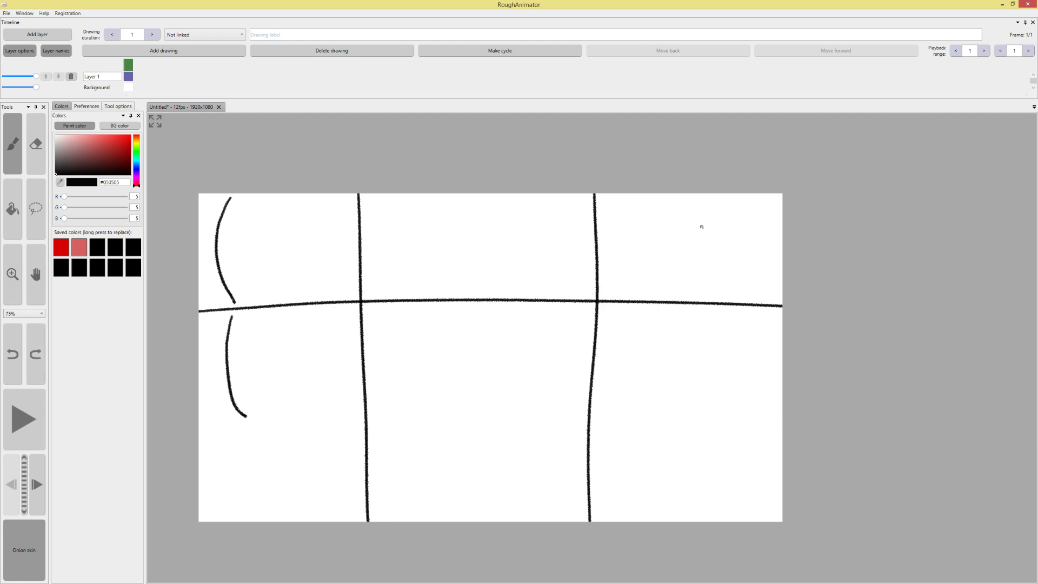
Restore the lower grid line and draw a small castle with mountain slopes inside the grid's upper-right cell
key("ctrl+y")
mouse_move(695, 240)
left_mouse_down()
mouse_move(702, 231)
mouse_move(716, 245)
mouse_move(694, 241)
left_mouse_up()
mouse_move(695, 231)
left_mouse_down()
mouse_move(710, 241)
mouse_move(265, 372)
mouse_move(198, 411)
left_mouse_up()
mouse_move(719, 260)
left_mouse_down()
mouse_move(754, 441)
mouse_move(787, 497)
left_mouse_up()
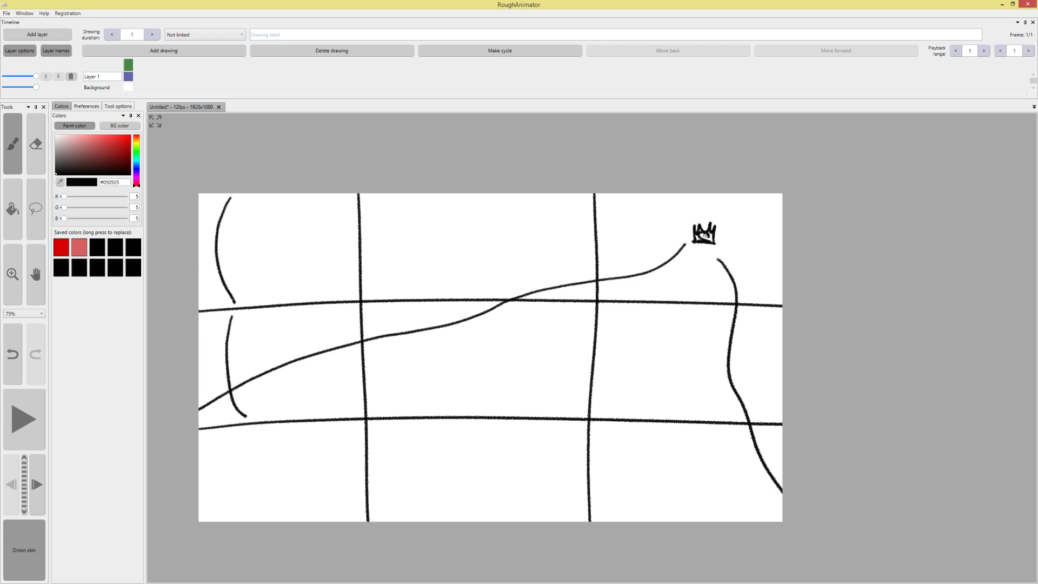
left_click_drag(704, 235, 709, 240)
Undo the castle and mountain slopes, leaving only the thirds grid and its curved marks
key("ctrl+z")
key("ctrl+z")
key("ctrl+z")
key("ctrl+z")
key("ctrl+z")
key("ctrl+z")
key("ctrl+z")
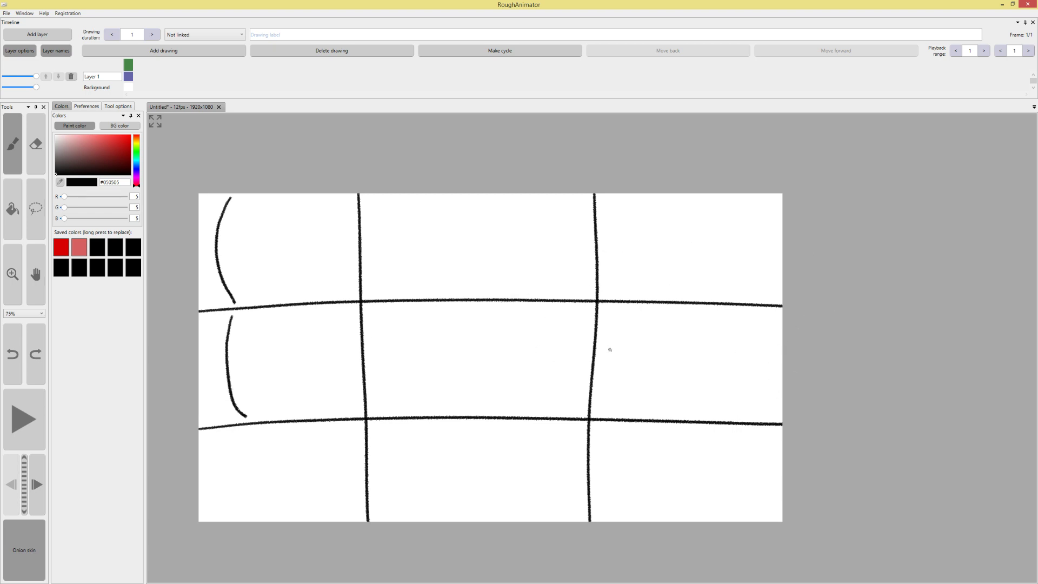
Sketch a character's round head with eyes, nose, ear, mouth and neck over the grid's upper-right intersection, plus the first body outline
mouse_move(600, 250)
left_mouse_down()
mouse_move(643, 295)
mouse_move(556, 332)
mouse_move(622, 248)
left_mouse_up()
mouse_move(571, 281)
left_mouse_down()
mouse_move(569, 299)
mouse_move(613, 297)
mouse_move(618, 279)
mouse_move(538, 304)
mouse_move(641, 323)
mouse_move(608, 371)
left_mouse_up()
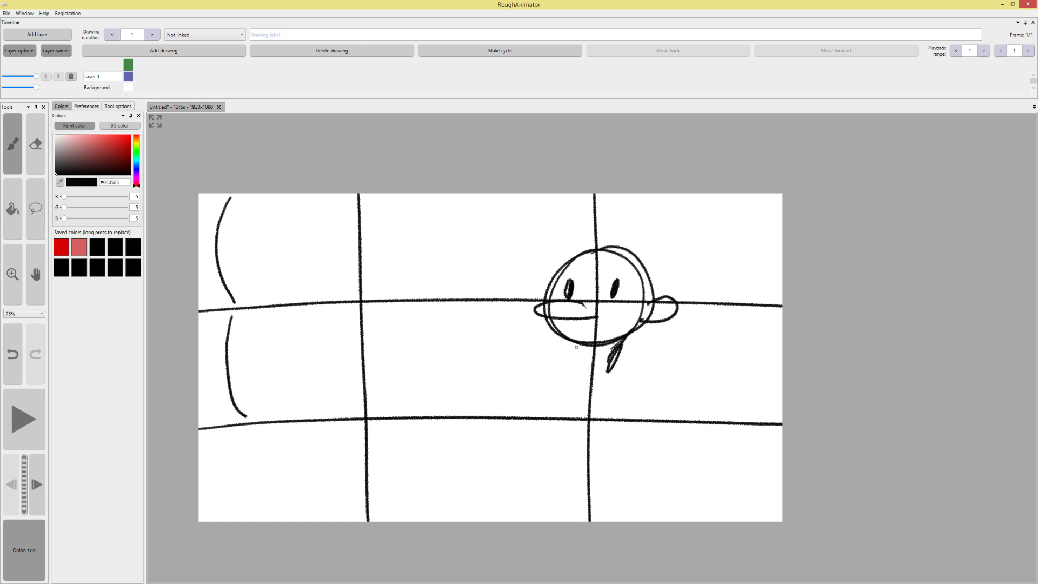
mouse_move(543, 308)
left_mouse_down()
mouse_move(547, 355)
mouse_move(627, 346)
mouse_move(581, 334)
mouse_move(620, 323)
left_mouse_up()
mouse_move(564, 328)
left_mouse_down()
mouse_move(616, 327)
mouse_move(605, 387)
mouse_move(580, 385)
left_mouse_up()
mouse_move(579, 384)
left_mouse_down()
mouse_move(600, 382)
mouse_move(633, 419)
left_mouse_up()
left_click_drag(633, 419, 613, 521)
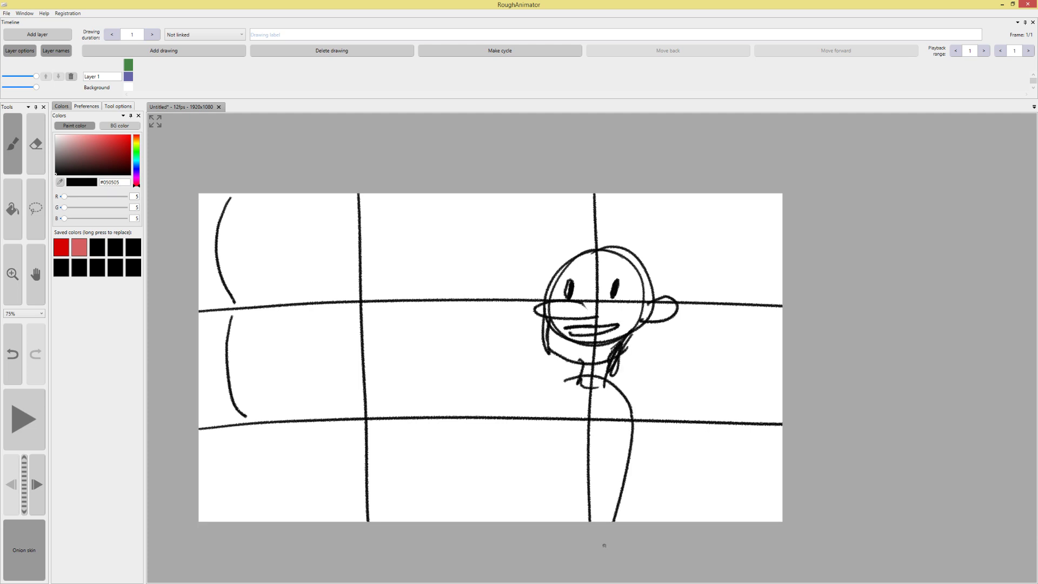
Draw the character's torso sides, shirt hem and the arm hanging along the far side
left_click_drag(562, 380, 532, 522)
mouse_move(565, 381)
left_mouse_down()
mouse_move(524, 522)
mouse_move(526, 499)
left_mouse_up()
mouse_move(522, 486)
left_mouse_down()
mouse_move(615, 506)
mouse_move(622, 497)
left_mouse_up()
left_click_drag(634, 424, 608, 514)
left_click_drag(634, 400, 644, 465)
left_click_drag(640, 423, 636, 522)
Draw the character's other arm bent upward at the elbow, with a raised hand toward the grid's center
mouse_move(566, 383)
left_mouse_down()
mouse_move(491, 437)
mouse_move(493, 452)
left_mouse_up()
mouse_move(550, 430)
left_mouse_down()
mouse_move(497, 476)
mouse_move(508, 479)
left_mouse_up()
mouse_move(465, 400)
left_mouse_down()
mouse_move(468, 493)
mouse_move(481, 370)
mouse_move(509, 392)
left_mouse_up()
left_click_drag(498, 400, 484, 407)
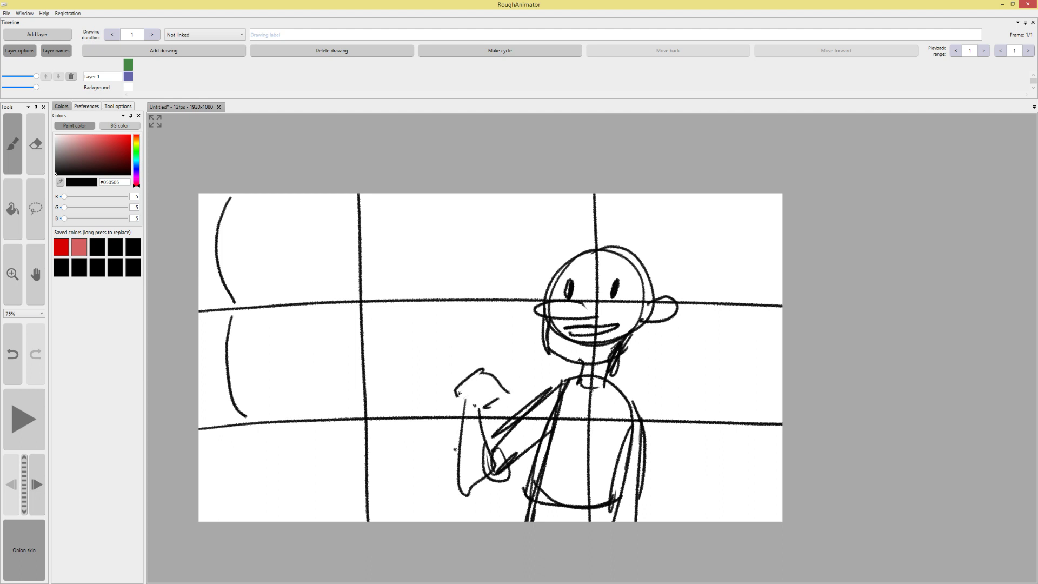
Undo the entire character sketch and the thirds grid back to a blank canvas
key("ctrl+z")
key("ctrl+z")
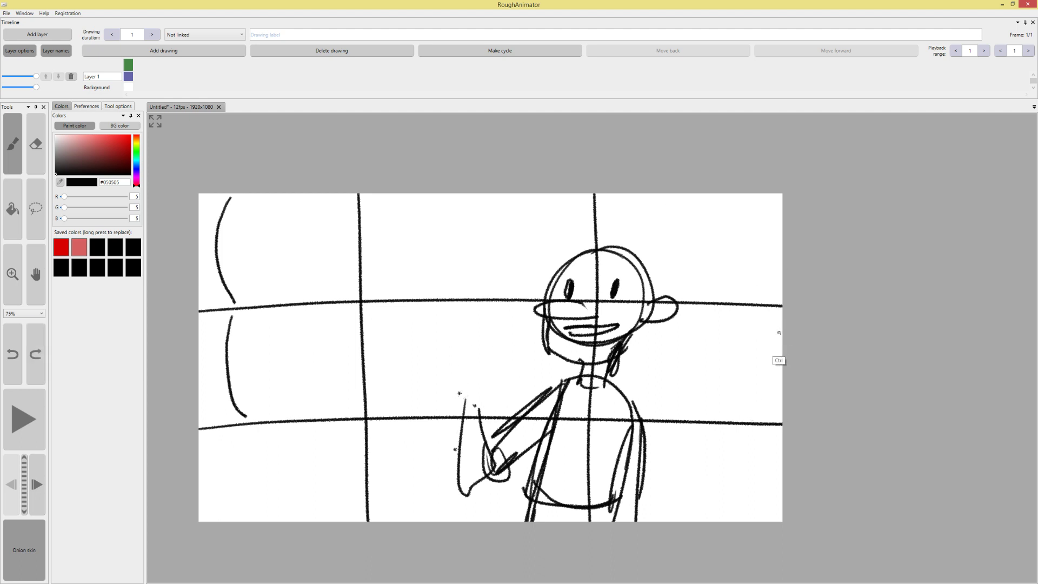
key("ctrl+z")
key("ctrl+z")
key("ctrl+z")
key("ctrl+z")
key("ctrl+z")
key("ctrl+z")
key("ctrl+z")
key("ctrl+z")
key("ctrl+z")
key("ctrl+z")
key("ctrl+z")
key("ctrl+z")
key("ctrl+z")
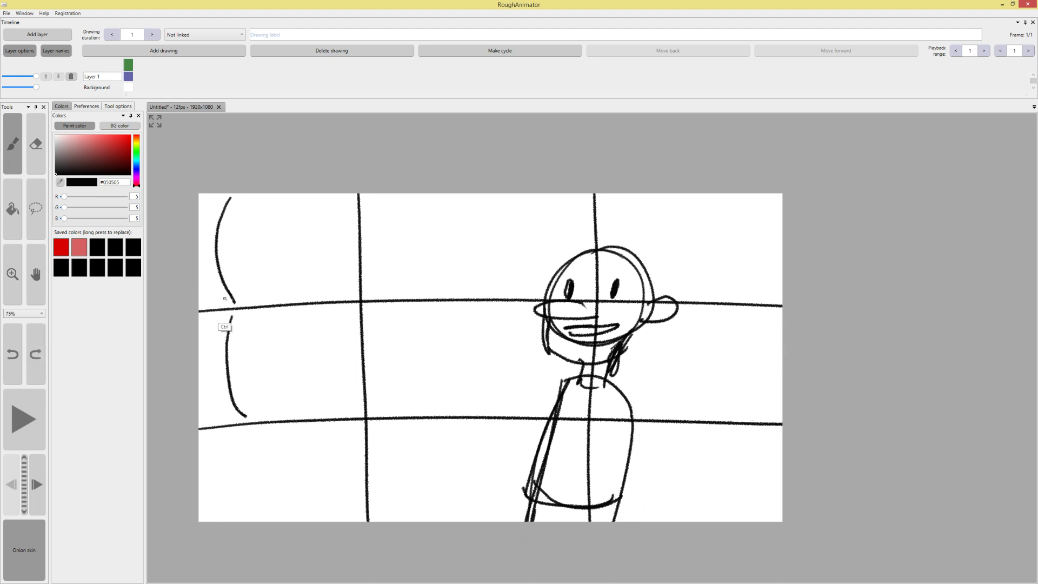
key("ctrl+z")
key("ctrl+z")
key("ctrl+z")
key("ctrl+z")
key("ctrl+z")
key("ctrl+z")
key("ctrl+z")
key("ctrl+z")
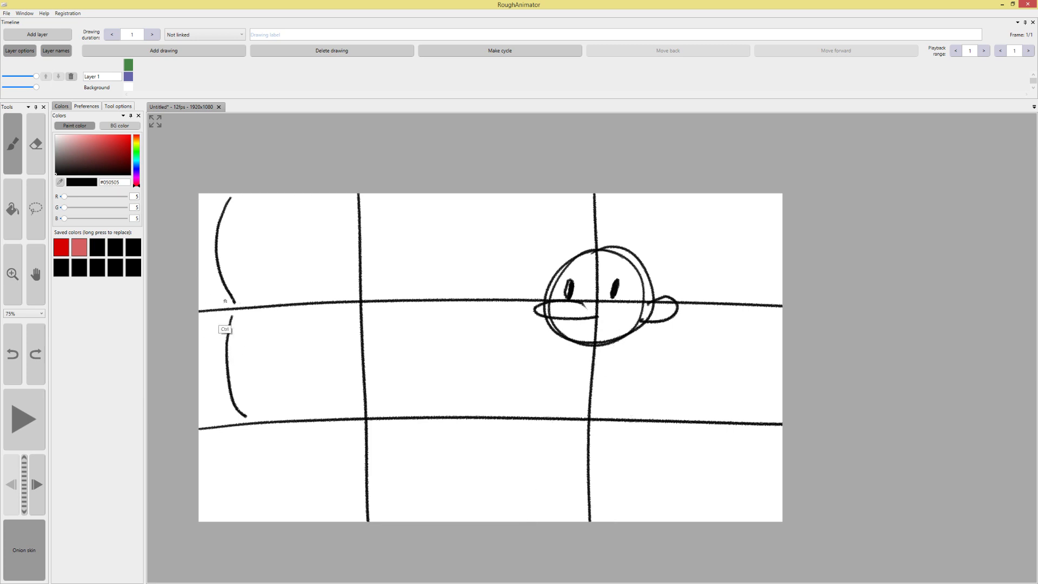
key("ctrl+z")
key("ctrl+z")
key("ctrl+z")
key("ctrl+z")
key("ctrl+z")
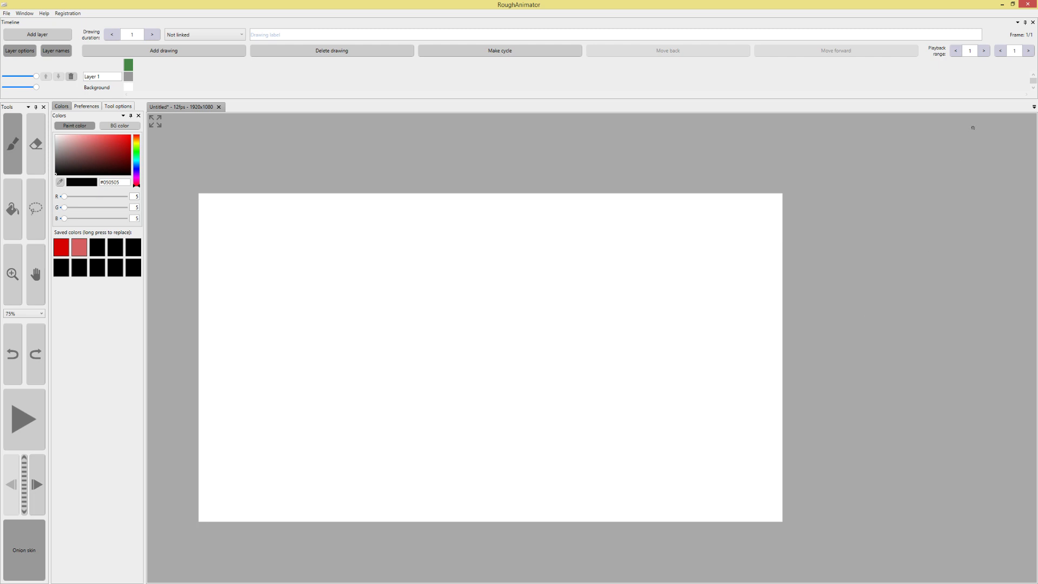
Draw a long, slightly rising arrow across the middle of the canvas and undo it
mouse_move(227, 379)
left_mouse_down()
mouse_move(730, 332)
mouse_move(688, 365)
left_mouse_up()
key("ctrl+z")
left_click_drag(231, 362, 740, 337)
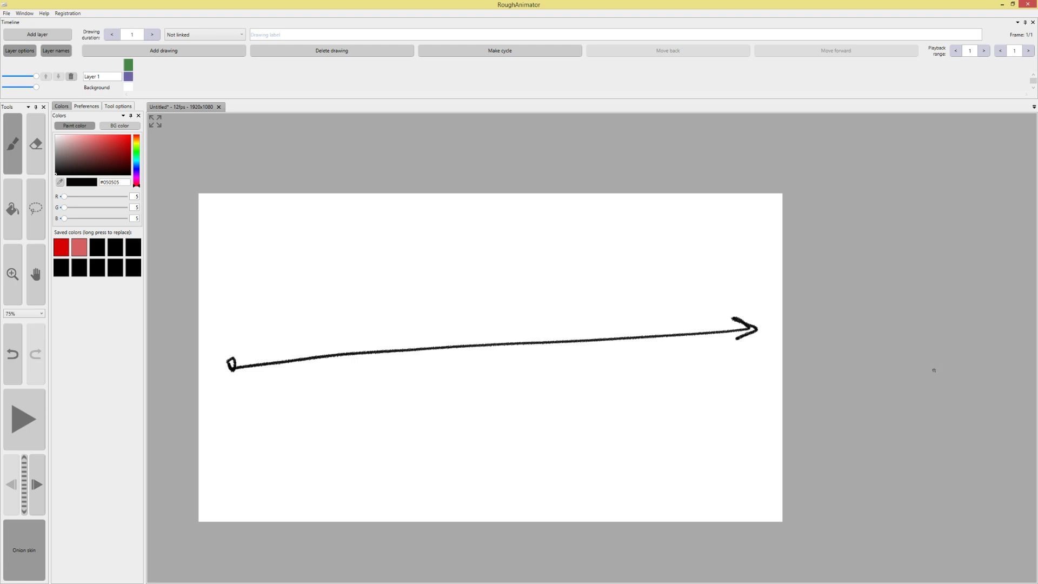
key("ctrl+z")
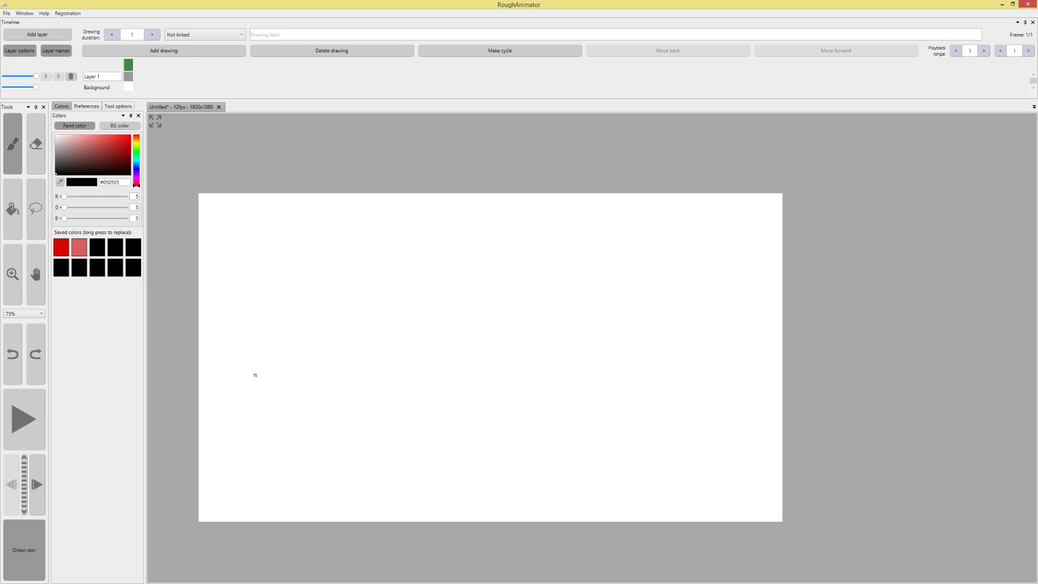
mouse_move(233, 397)
left_mouse_down()
mouse_move(712, 310)
mouse_move(683, 338)
left_mouse_up()
key("ctrl+z")
mouse_move(688, 417)
left_mouse_down()
mouse_move(324, 407)
mouse_move(292, 417)
mouse_move(313, 418)
left_mouse_up()
key("ctrl+z")
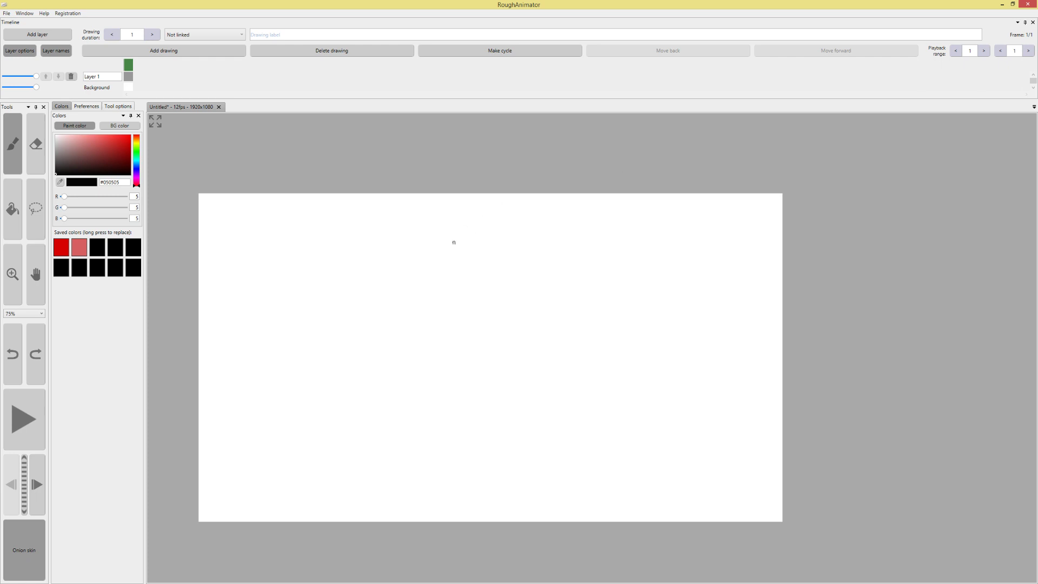
mouse_move(487, 218)
left_mouse_down()
mouse_move(493, 248)
mouse_move(454, 261)
mouse_move(475, 352)
mouse_move(474, 343)
left_mouse_up()
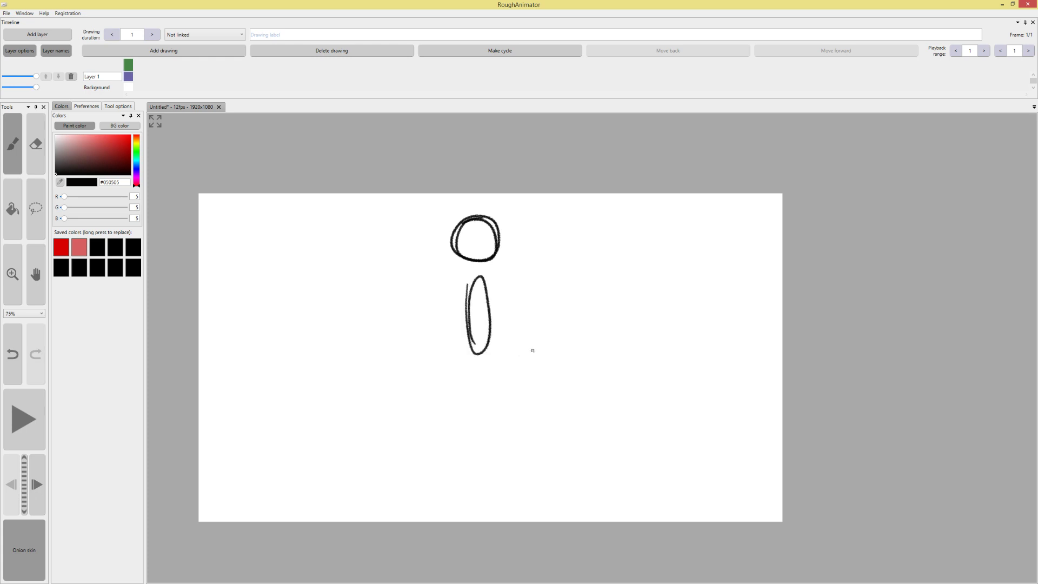
key("ctrl+z")
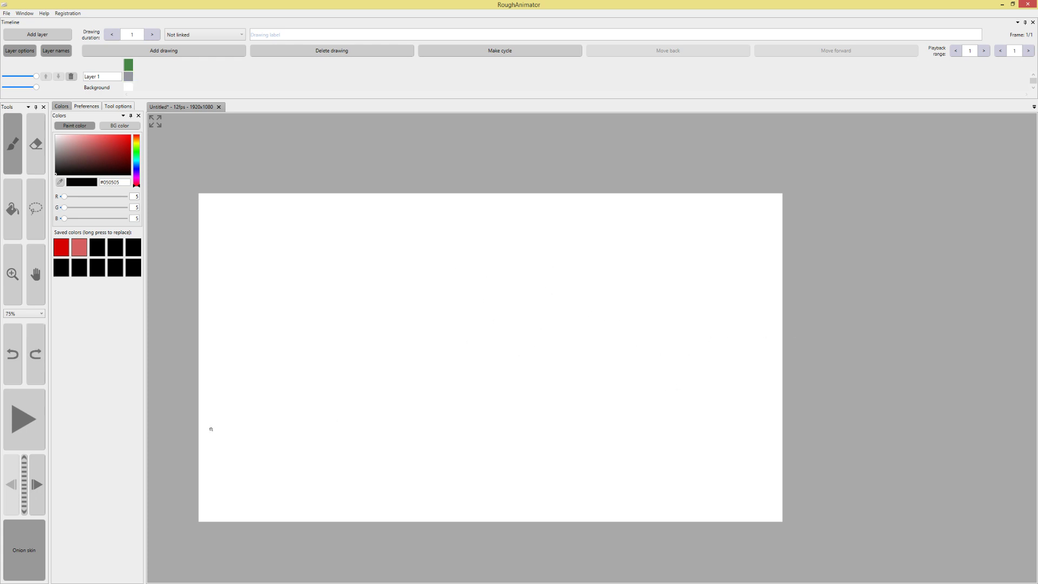
mouse_move(225, 430)
left_mouse_down()
mouse_move(587, 416)
mouse_move(276, 311)
mouse_move(524, 370)
mouse_move(590, 407)
mouse_move(757, 423)
left_mouse_up()
key("ctrl+z")
key("ctrl+z")
Draw a round ball near the canvas's upper-left corner, and add a second drawing with the ball slightly lower and farther right
mouse_move(246, 223)
left_mouse_down()
mouse_move(256, 271)
mouse_move(237, 223)
left_mouse_up()
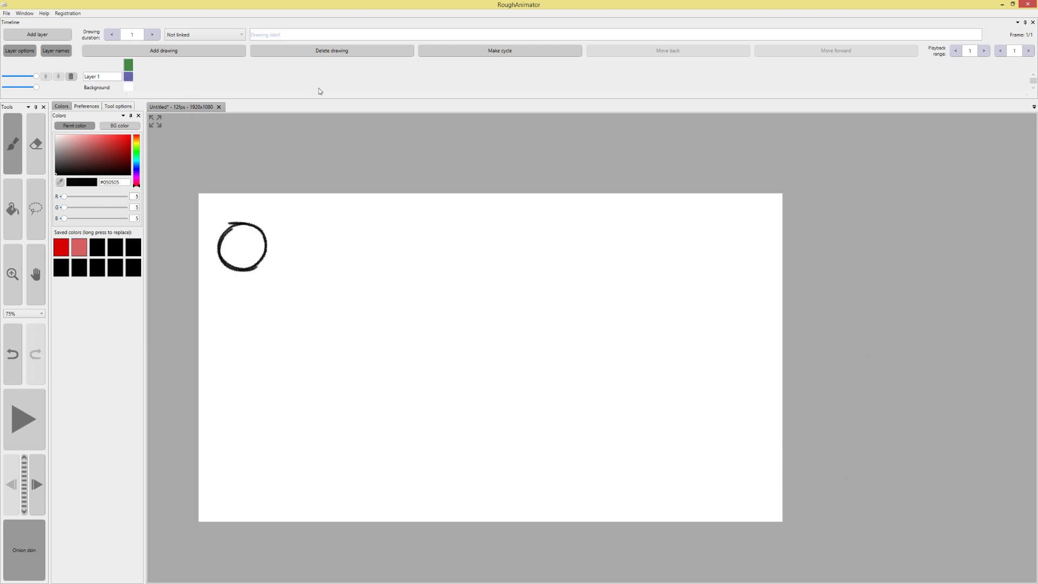
left_click(162, 50)
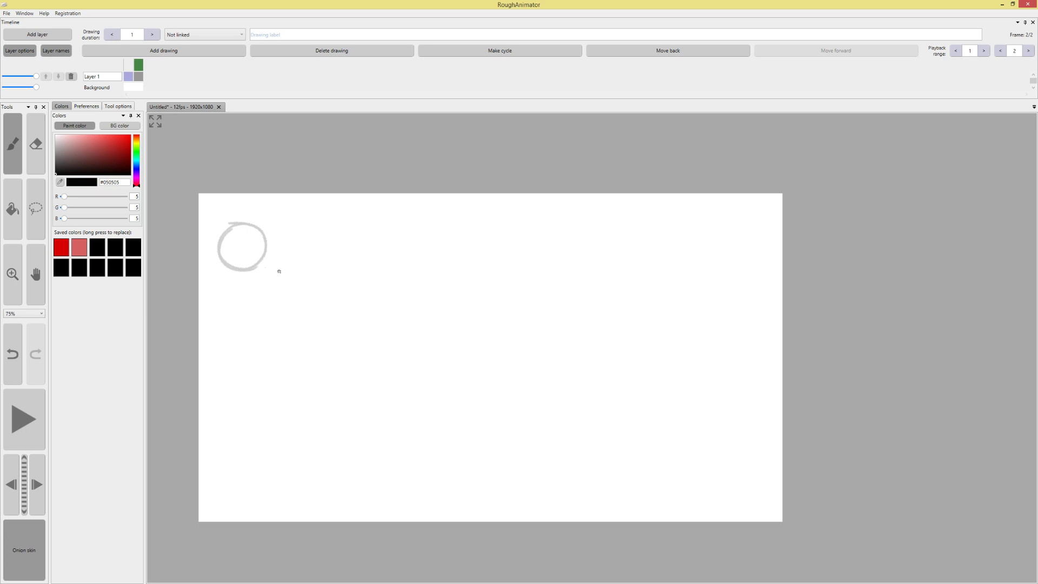
mouse_move(264, 238)
left_mouse_down()
mouse_move(280, 260)
mouse_move(243, 265)
mouse_move(284, 257)
mouse_move(265, 238)
left_mouse_up()
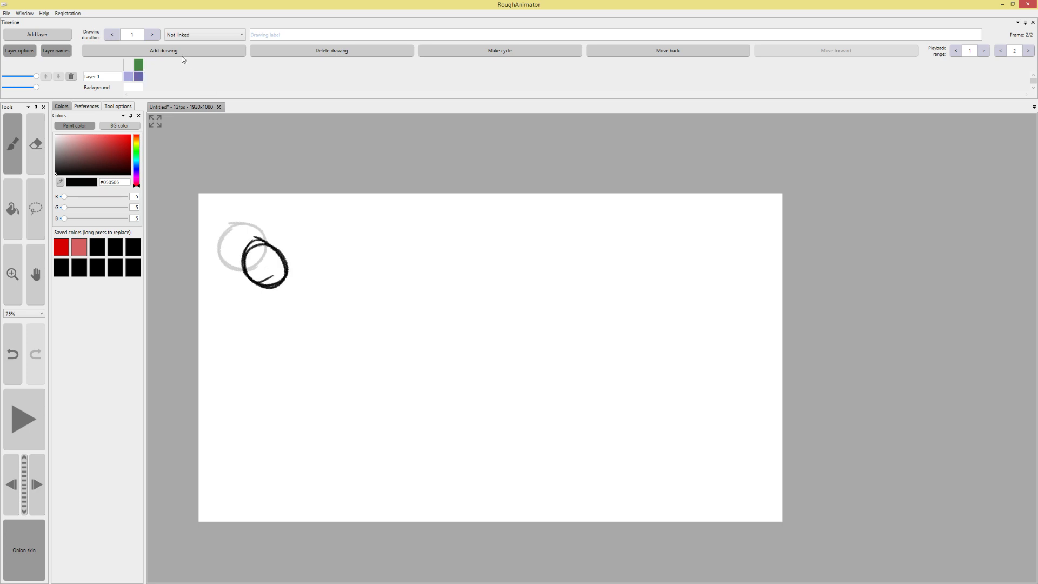
Add the third and fourth drawings, each with the ball as a narrow diagonal ellipse falling toward the lower right
left_click(182, 54)
left_click(202, 70)
left_click_drag(301, 331, 328, 346)
left_click(209, 56)
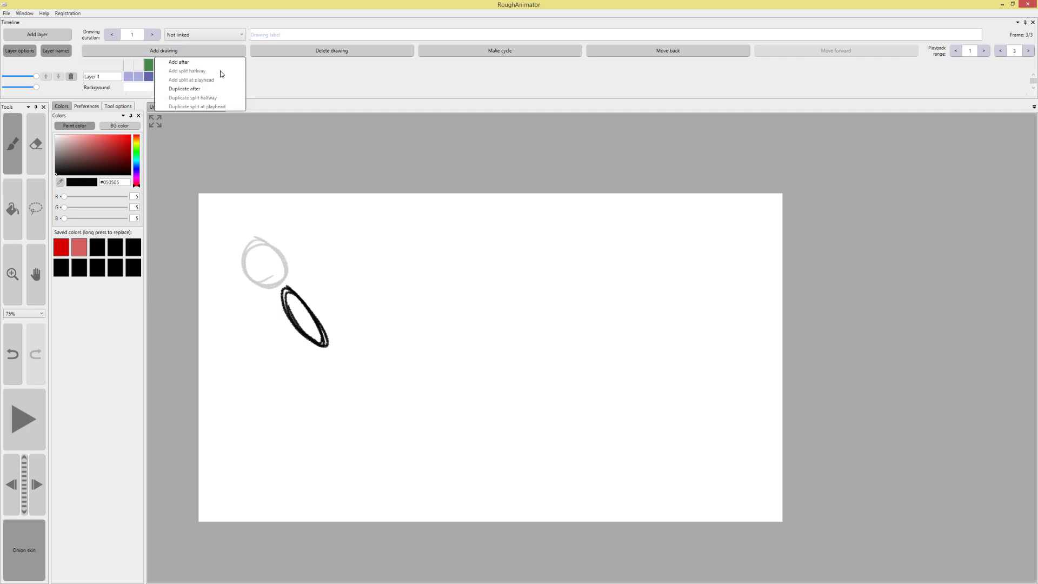
left_click(205, 62)
mouse_move(337, 381)
left_mouse_down()
mouse_move(358, 403)
mouse_move(351, 408)
mouse_move(356, 385)
mouse_move(339, 365)
left_mouse_up()
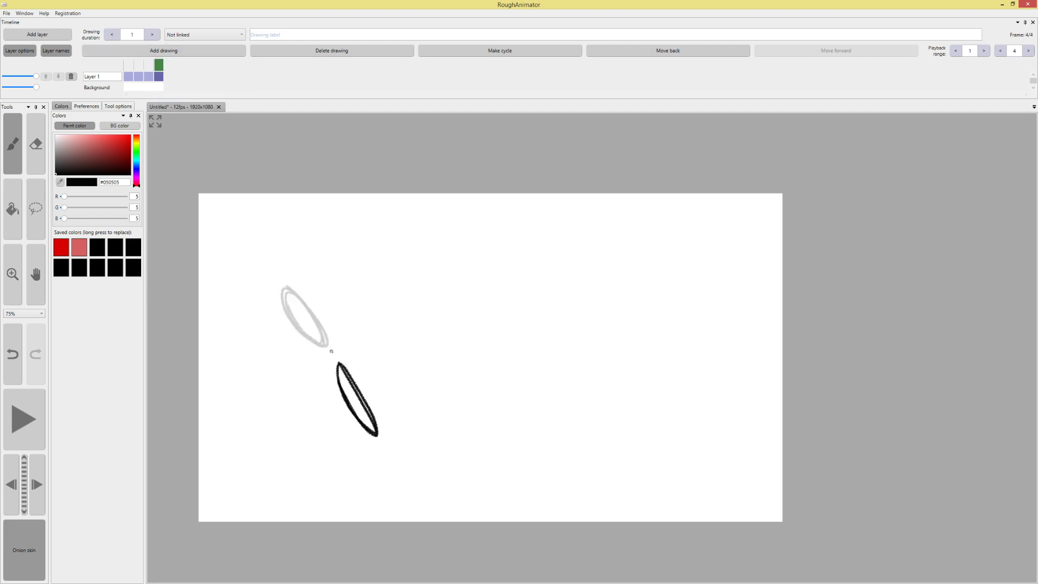
Add a fifth drawing with the ball squashed into a flat horizontal ellipse at ground level, just below the falling ellipse
left_click(209, 54)
left_click(217, 62)
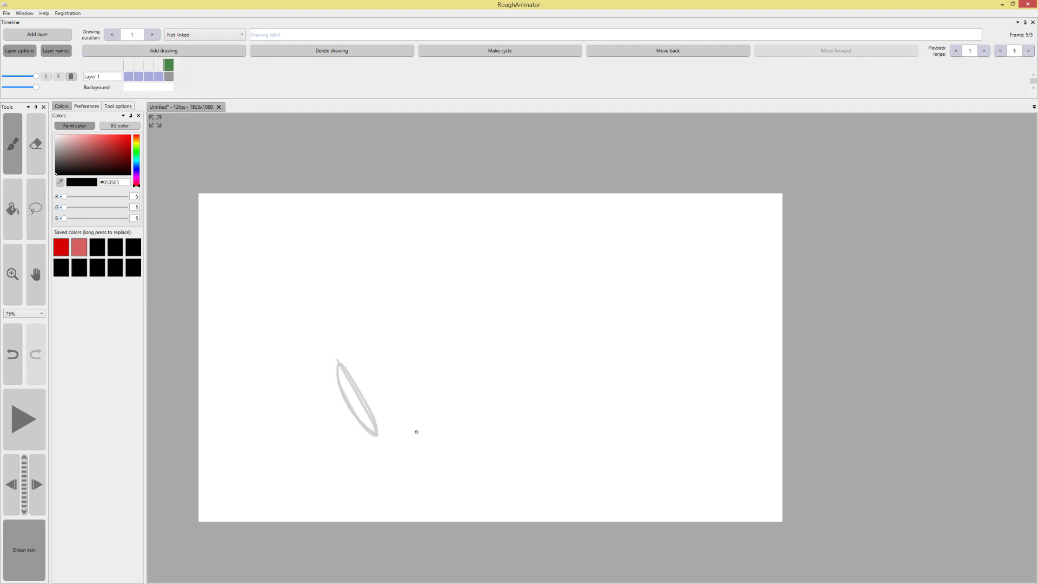
mouse_move(366, 457)
left_mouse_down()
mouse_move(399, 464)
mouse_move(350, 451)
mouse_move(417, 452)
left_mouse_up()
key("ctrl+z")
Scrub back through the frames of the ball's fall and stop on the third drawing
left_click_drag(166, 66, 97, 92)
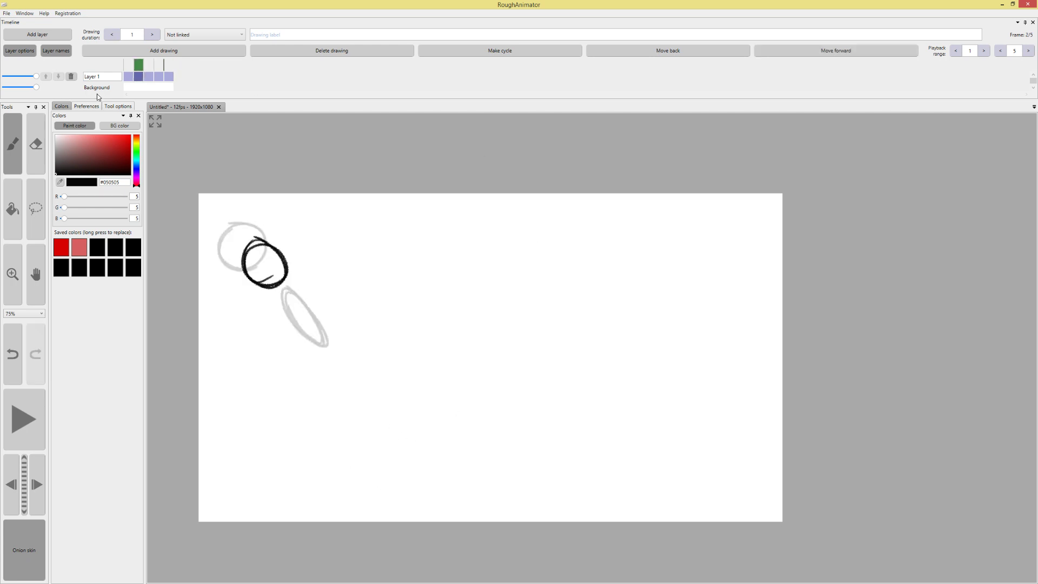
left_click(138, 84)
left_click(146, 84)
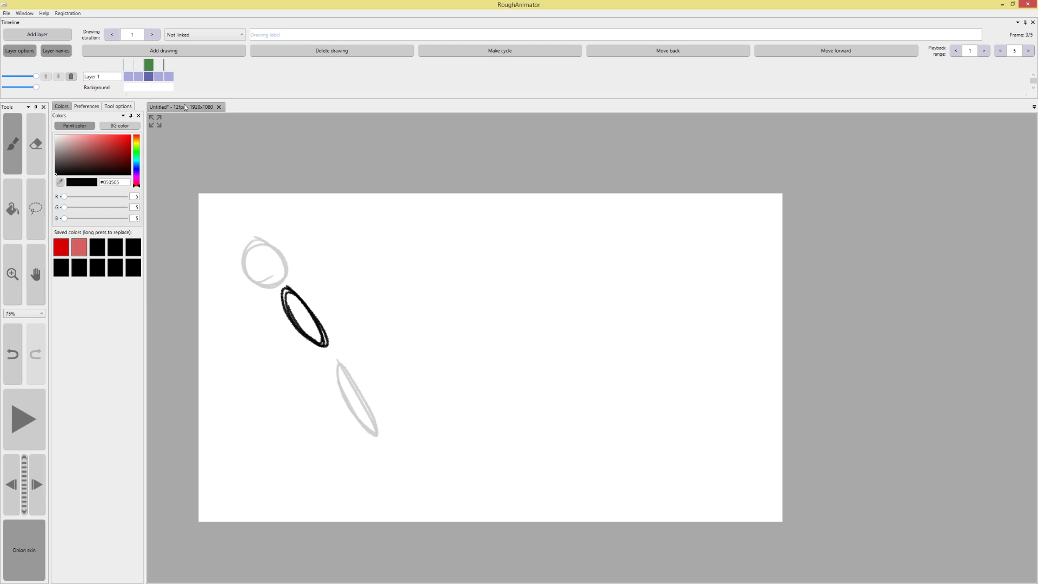
mouse_move(300, 361)
left_mouse_down()
mouse_move(311, 416)
mouse_move(303, 357)
left_mouse_up()
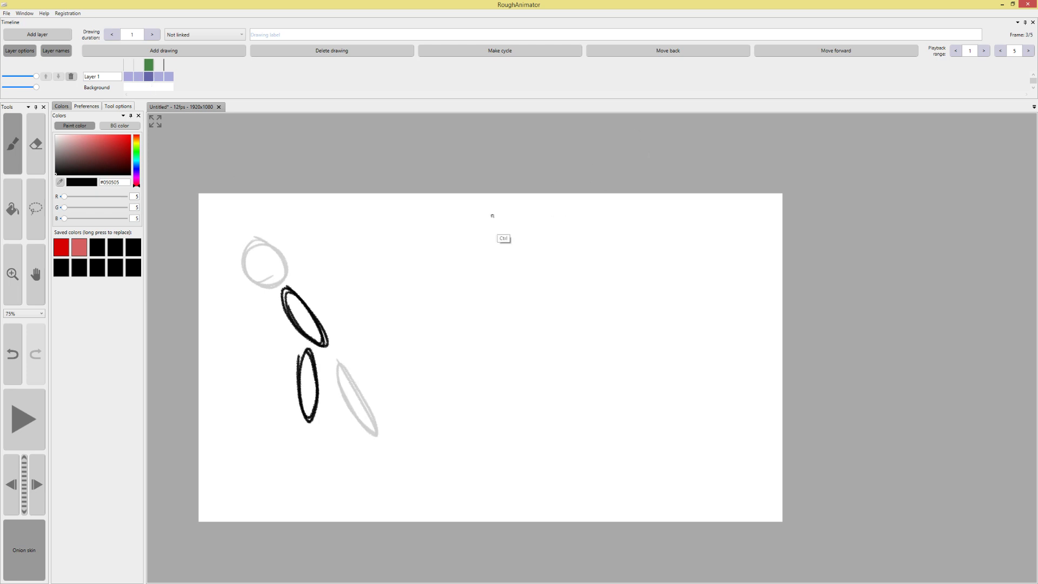
key("ctrl+z")
mouse_move(238, 253)
left_mouse_down()
mouse_move(270, 278)
mouse_move(262, 227)
left_mouse_up()
key("ctrl+z")
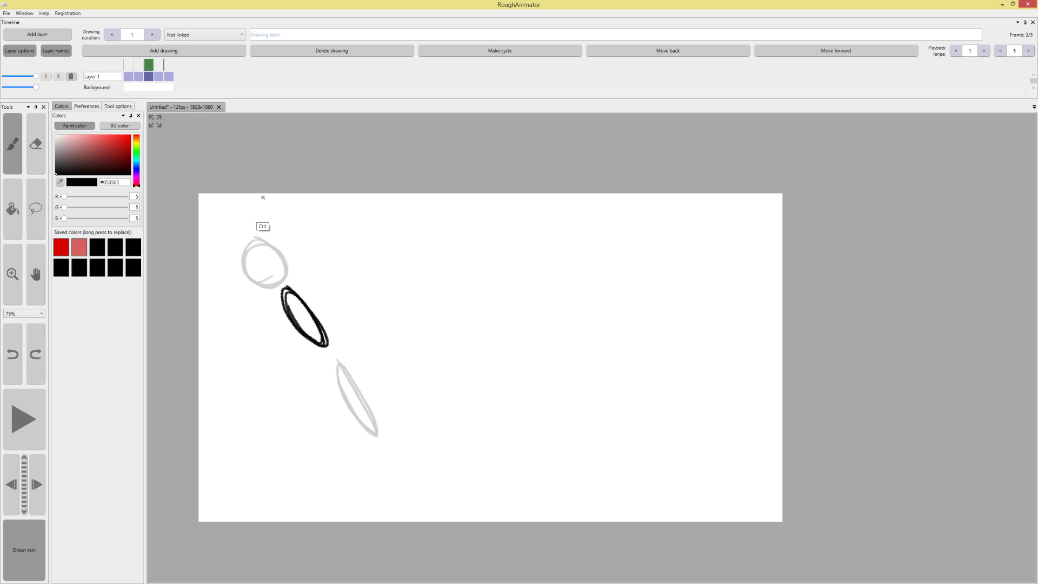
Lasso and delete the ellipse in the third drawing, and redraw the ball as a bent, elongated shape along the falling arc
key("l")
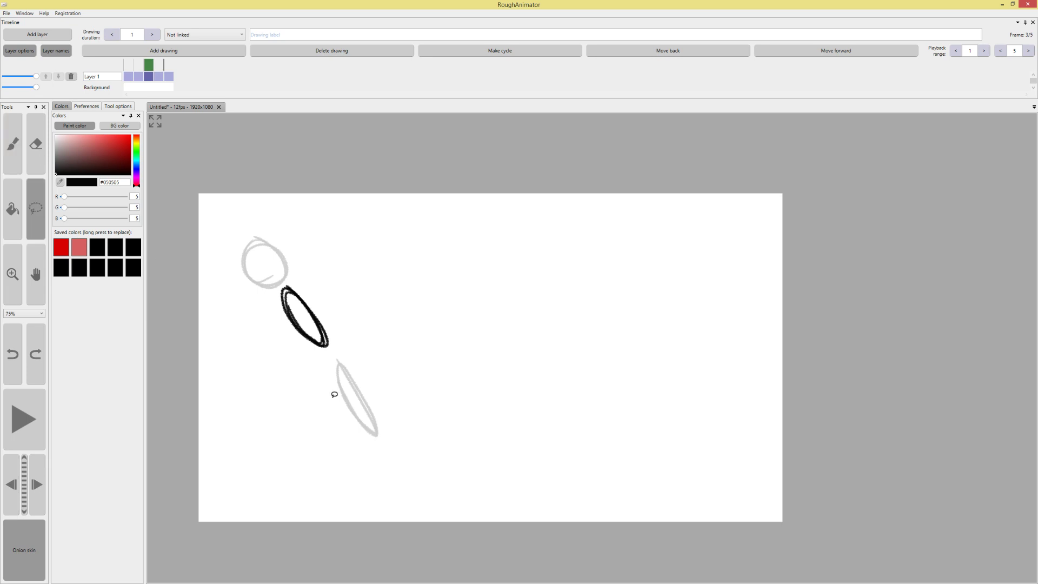
left_click_drag(336, 394, 332, 390)
mouse_move(325, 296)
left_mouse_down()
mouse_move(336, 289)
mouse_move(326, 337)
mouse_move(288, 295)
mouse_move(291, 274)
mouse_move(323, 316)
mouse_move(297, 309)
mouse_move(324, 340)
mouse_move(277, 274)
mouse_move(289, 303)
left_mouse_up()
key("Delete")
key("b")
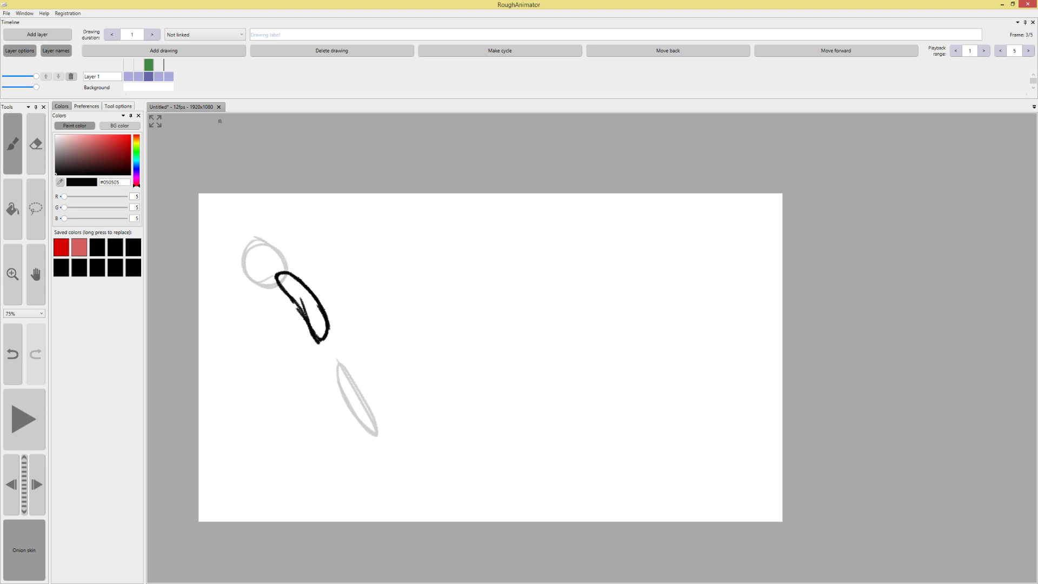
After the squashed ball, add the sixth and seventh drawings with the ball stretched and curving up toward the right
left_click(169, 75)
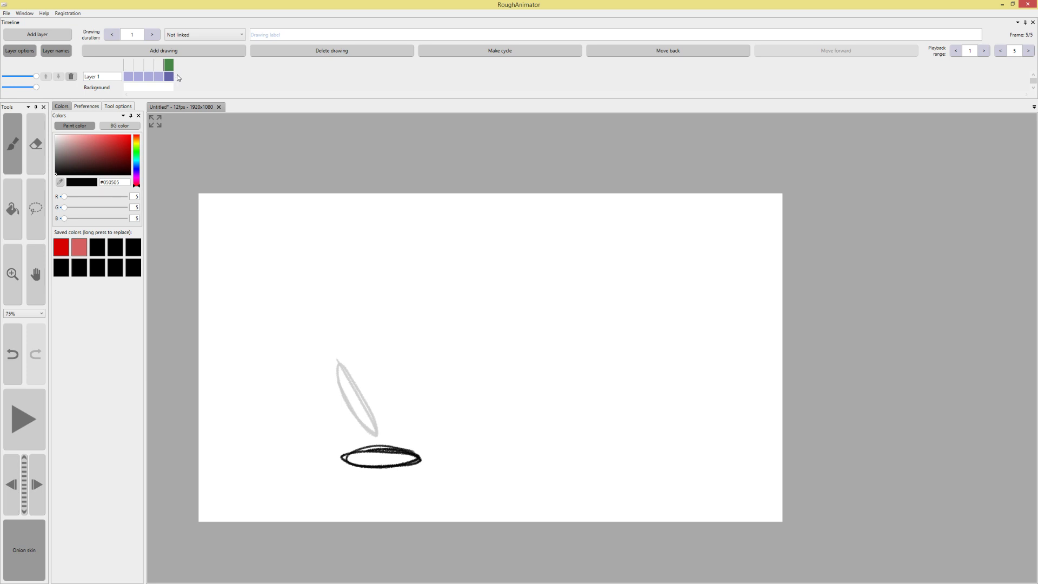
left_click(168, 52)
left_click(173, 64)
mouse_move(386, 425)
left_mouse_down()
mouse_move(406, 387)
mouse_move(430, 391)
mouse_move(387, 443)
mouse_move(427, 388)
left_mouse_up()
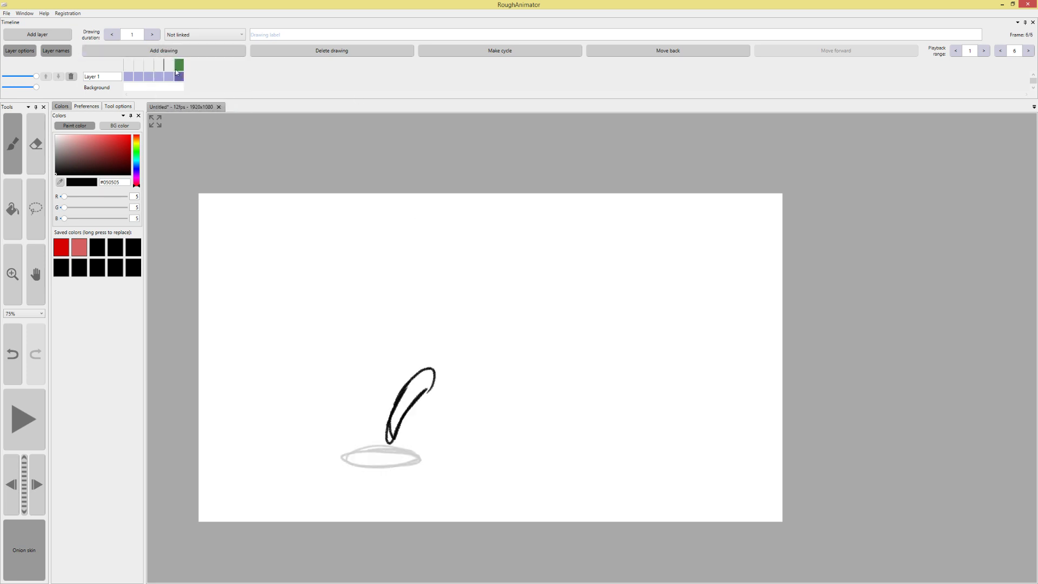
left_click(181, 51)
left_click(187, 64)
mouse_move(457, 340)
left_mouse_down()
mouse_move(481, 328)
mouse_move(435, 370)
left_mouse_up()
Add the eighth and ninth drawings with a round ball at the peak of the bounce, shifted slightly right in the ninth
left_click(166, 50)
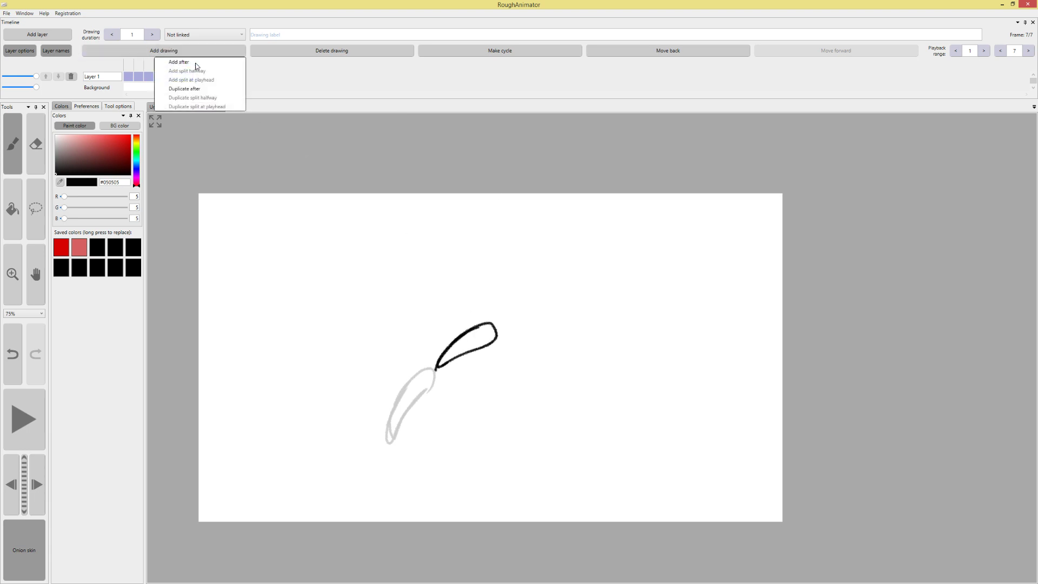
left_click(192, 64)
mouse_move(525, 310)
left_mouse_down()
mouse_move(526, 354)
mouse_move(491, 318)
mouse_move(535, 330)
mouse_move(489, 313)
left_mouse_up()
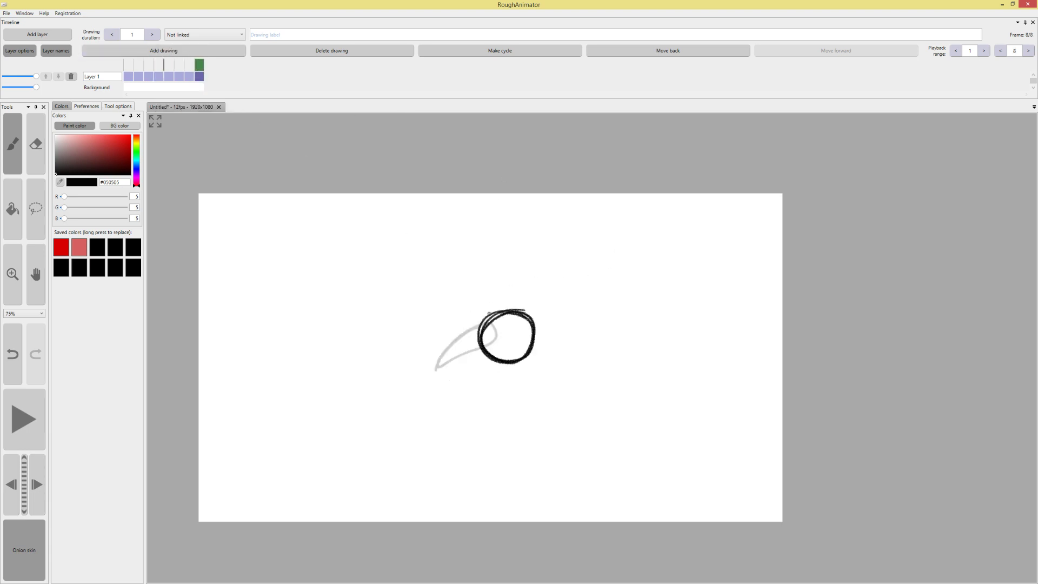
left_click(194, 50)
left_click(211, 63)
mouse_move(522, 355)
left_mouse_down()
mouse_move(560, 397)
mouse_move(561, 378)
mouse_move(527, 339)
mouse_move(540, 379)
mouse_move(506, 332)
mouse_move(546, 326)
mouse_move(536, 301)
left_mouse_up()
key("ctrl+z")
key("ctrl+z")
key("ctrl+z")
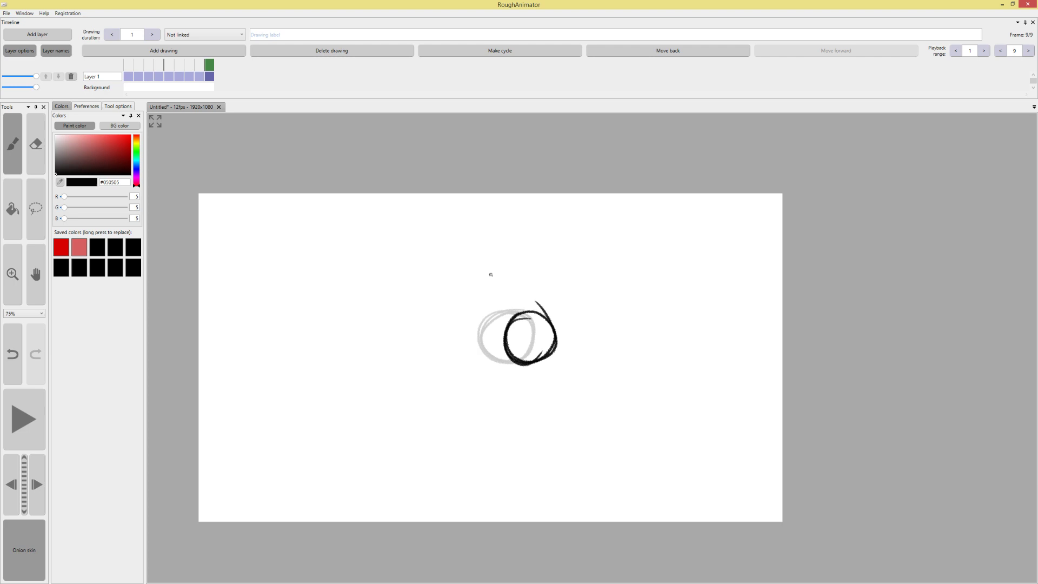
Add the tenth drawing with the ball stretched downward to the right, and the eleventh with it squashed flat near the ground
left_click(196, 54)
left_click(214, 64)
mouse_move(543, 365)
left_mouse_down()
mouse_move(560, 392)
mouse_move(562, 367)
mouse_move(551, 386)
mouse_move(585, 419)
mouse_move(543, 357)
left_mouse_up()
left_click(195, 49)
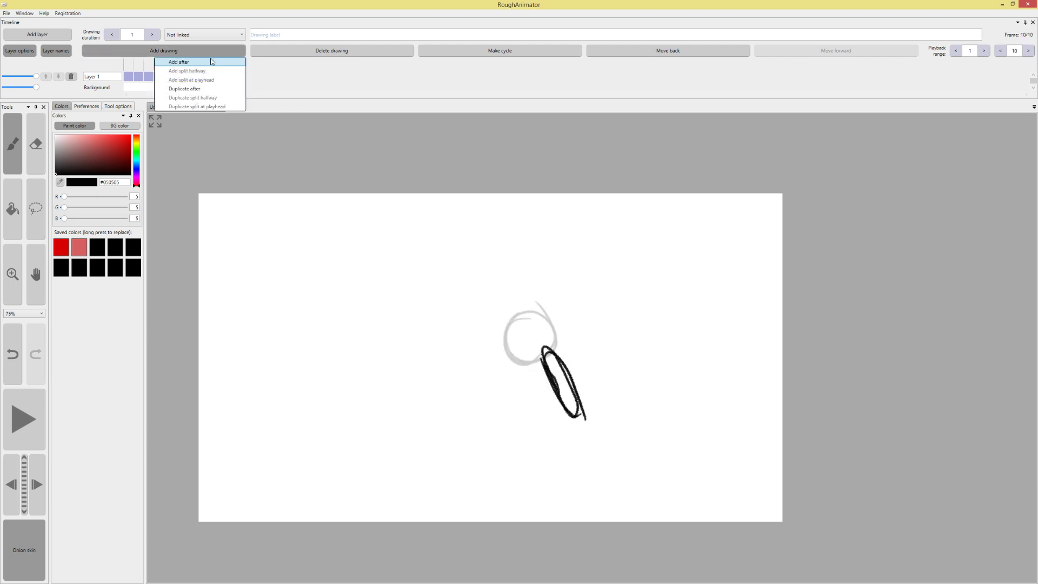
left_click(391, 166)
left_click(226, 54)
left_click(216, 61)
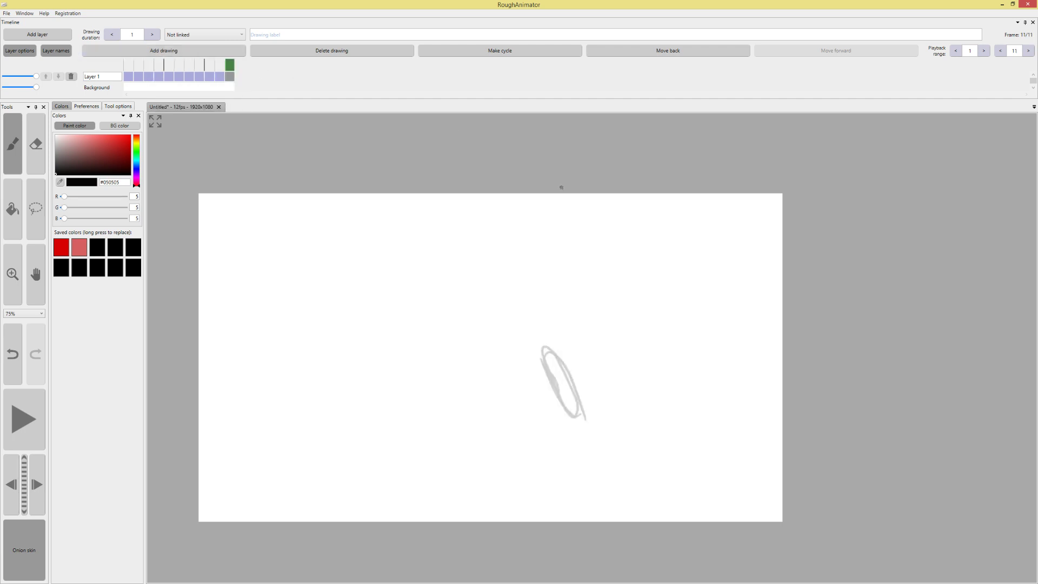
mouse_move(602, 462)
left_mouse_down()
mouse_move(569, 475)
mouse_move(641, 469)
mouse_move(578, 479)
left_mouse_up()
Scrub through the animation, then lasso the squashed ball in the eleventh drawing and move it slightly upward
left_click_drag(135, 79, 302, 66)
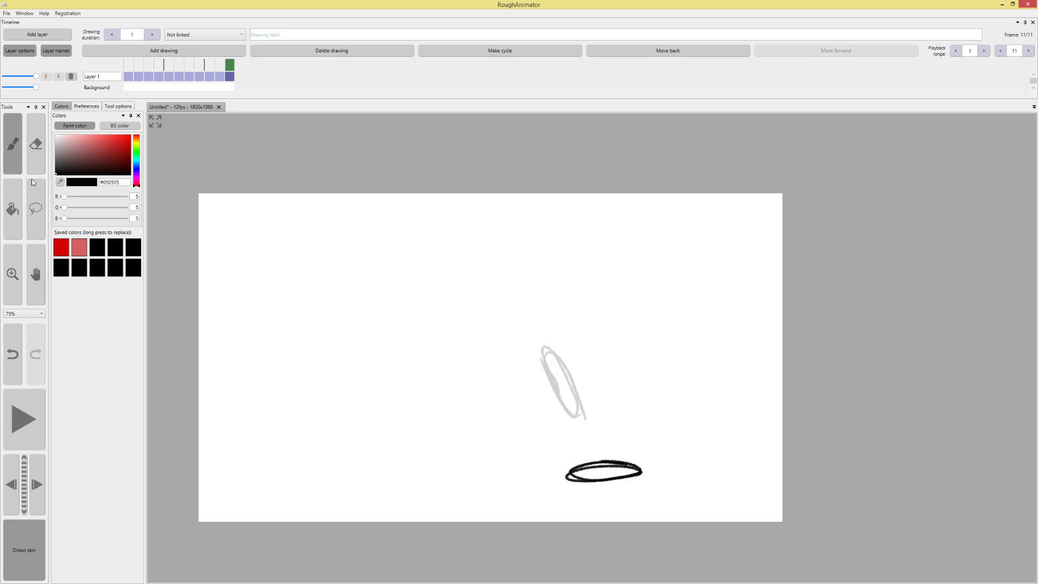
left_click(36, 209)
mouse_move(335, 475)
left_mouse_down()
mouse_move(604, 520)
mouse_move(527, 468)
left_mouse_up()
left_click_drag(622, 481, 624, 461)
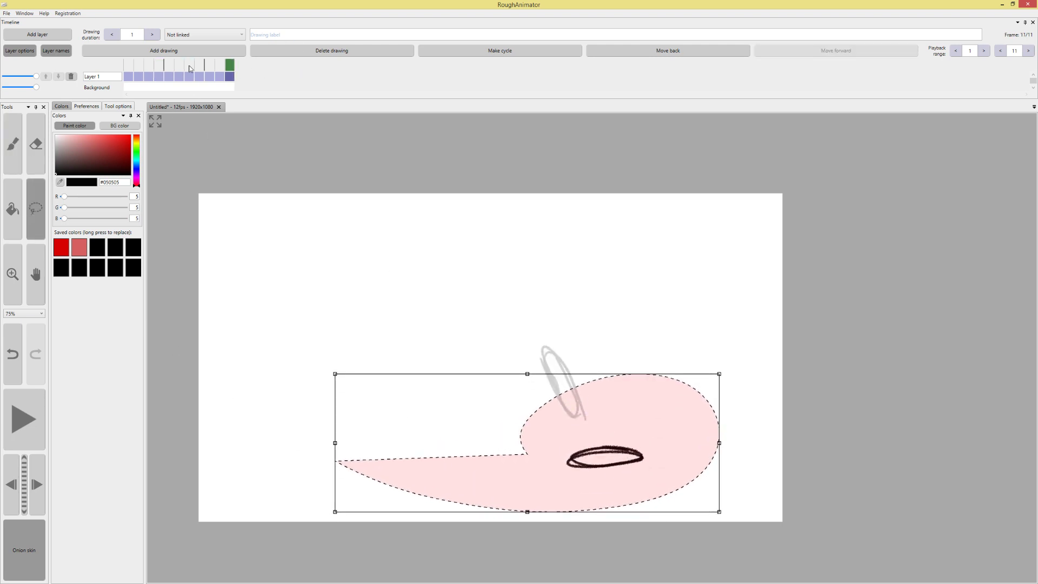
Add the twelfth drawing with a round ball resting at the second landing spot, and the thirteenth with it slightly farther right
left_click(185, 47)
mouse_move(583, 419)
left_mouse_down()
mouse_move(600, 465)
mouse_move(627, 417)
mouse_move(631, 460)
mouse_move(587, 449)
left_mouse_up()
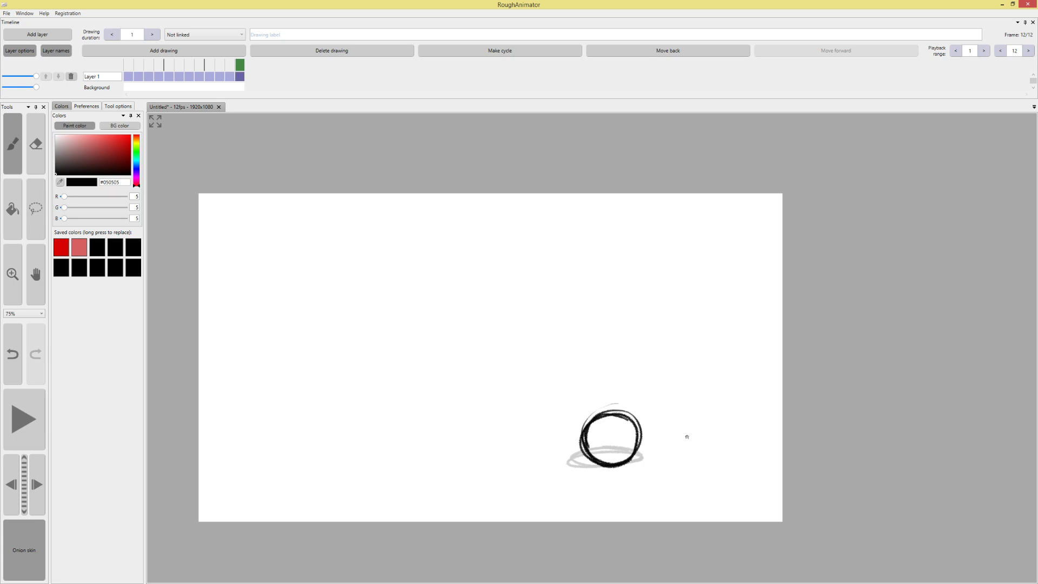
right_click(220, 66)
left_click(179, 62)
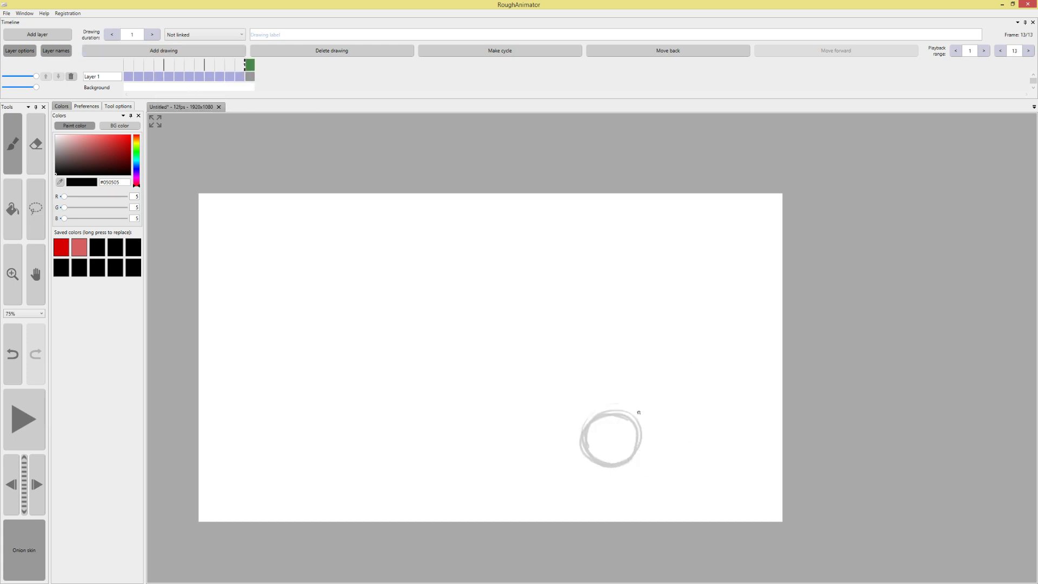
mouse_move(622, 414)
left_mouse_down()
mouse_move(643, 460)
mouse_move(658, 438)
mouse_move(615, 465)
mouse_move(605, 427)
left_mouse_up()
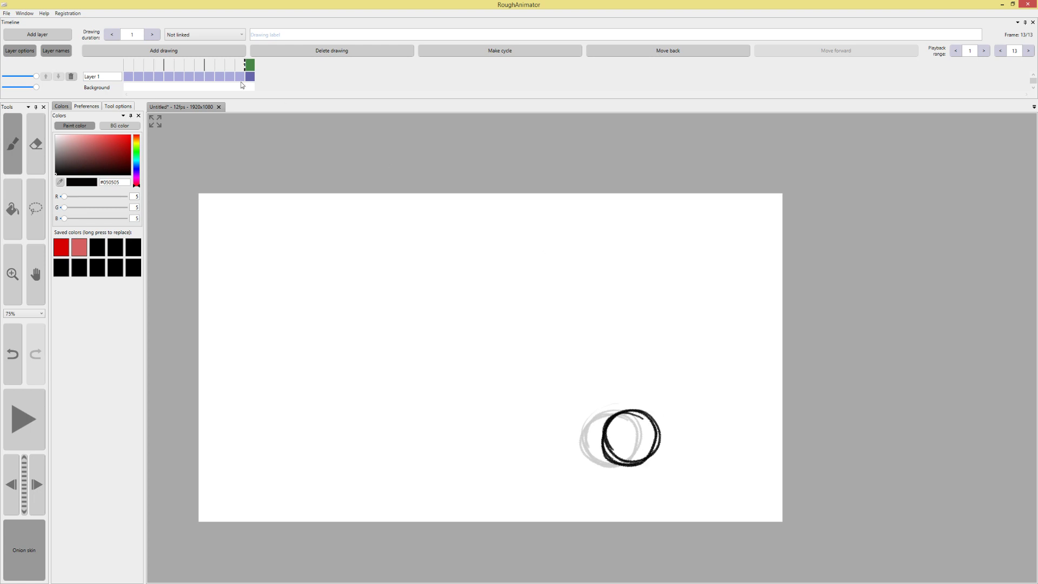
Add the fourteenth drawing with the round ball nudged slightly right, and play back the bouncing-ball animation
left_click(238, 52)
left_click(424, 178)
left_click(228, 52)
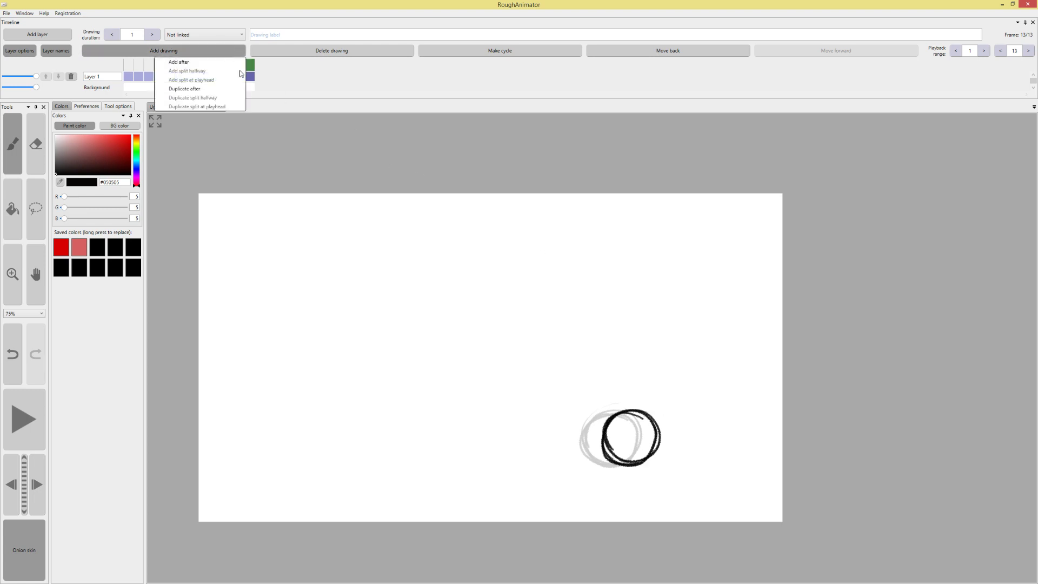
left_click(179, 62)
mouse_move(650, 414)
left_mouse_down()
mouse_move(628, 412)
mouse_move(644, 462)
mouse_move(662, 432)
mouse_move(664, 446)
mouse_move(622, 416)
left_mouse_up()
left_click(24, 420)
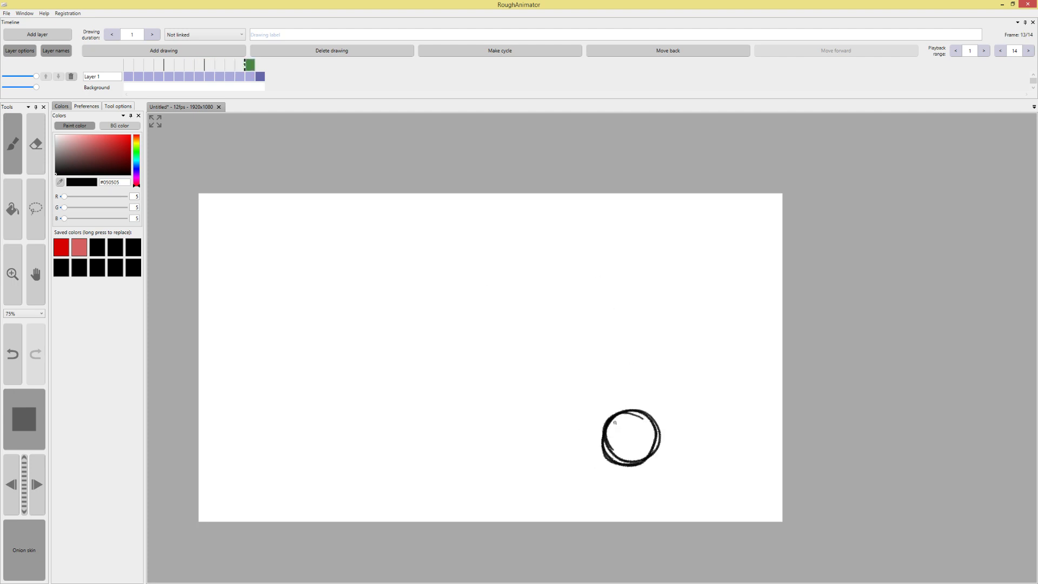
left_click(30, 422)
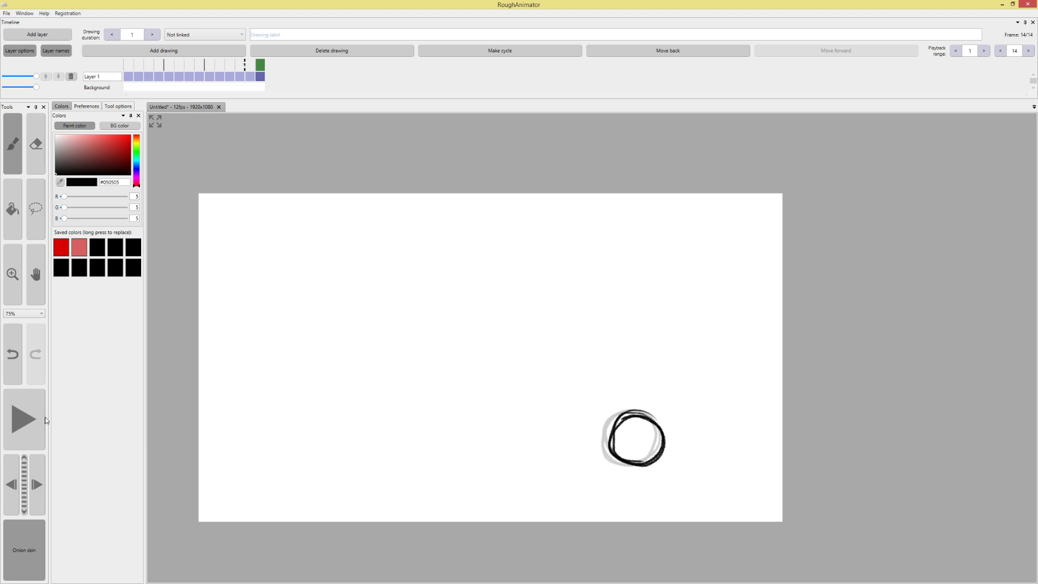
Close the bouncing-ball project without saving it and create a new blank project
left_click(219, 106)
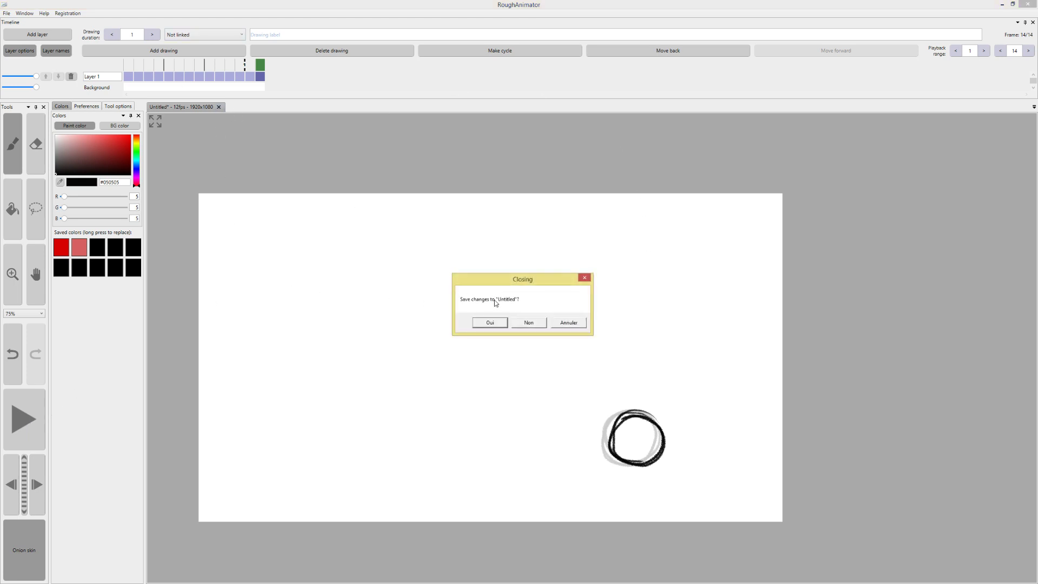
left_click(541, 329)
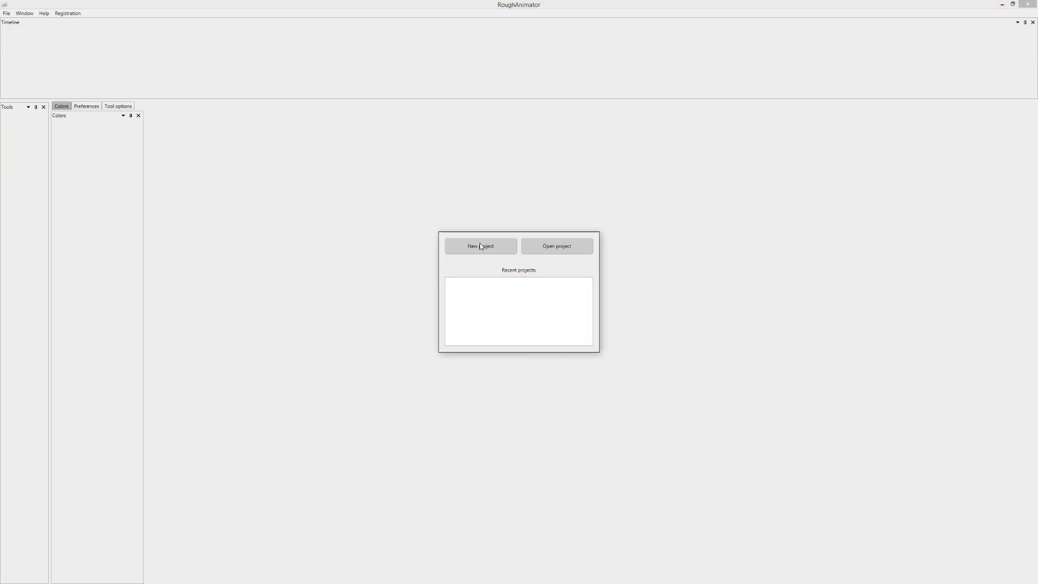
left_click(480, 246)
left_click(554, 316)
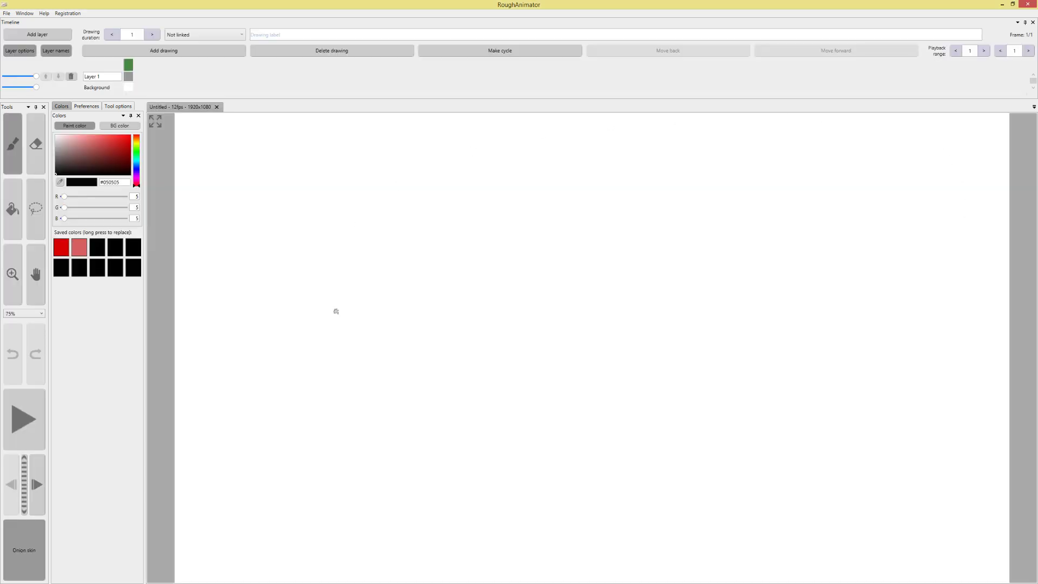
Draw a round ball near the canvas's center, and add a second drawing with the ball well to the right at the same height
mouse_move(567, 286)
left_mouse_down()
mouse_move(534, 318)
mouse_move(587, 350)
mouse_move(600, 307)
mouse_move(552, 295)
left_mouse_up()
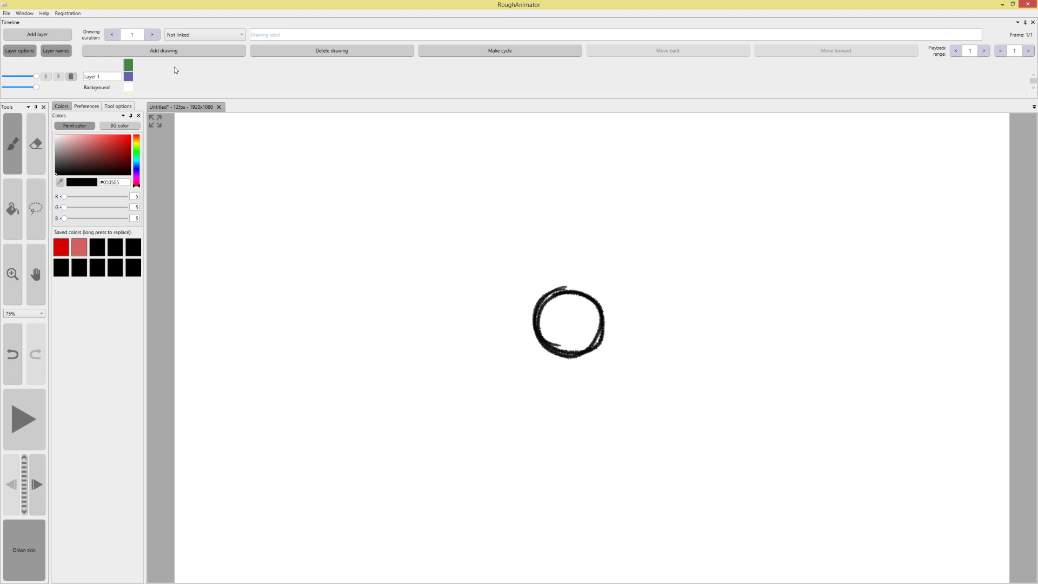
left_click(174, 51)
left_click(200, 64)
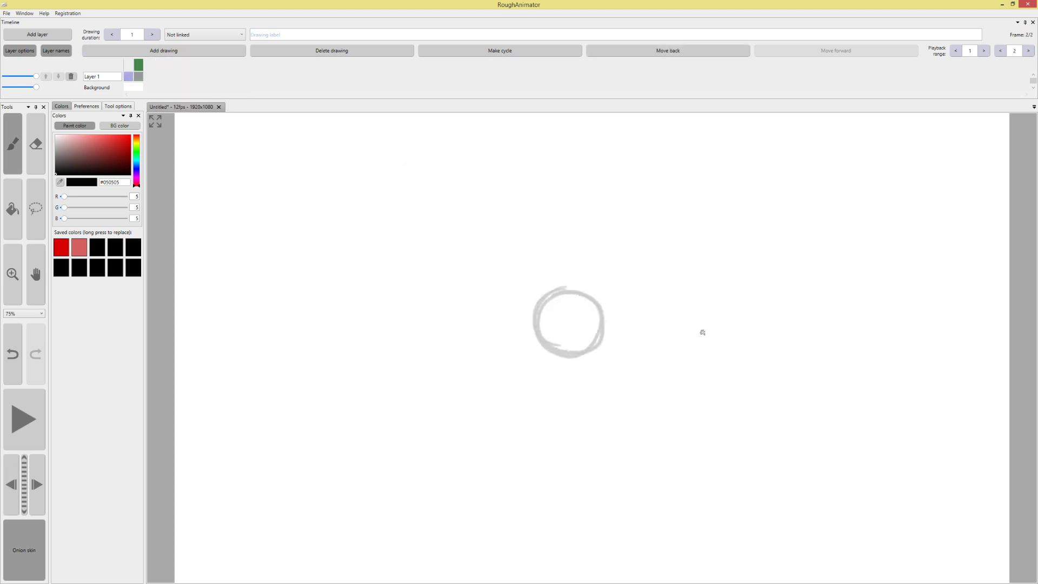
mouse_move(807, 297)
left_mouse_down()
mouse_move(818, 354)
mouse_move(814, 286)
mouse_move(769, 313)
left_mouse_up()
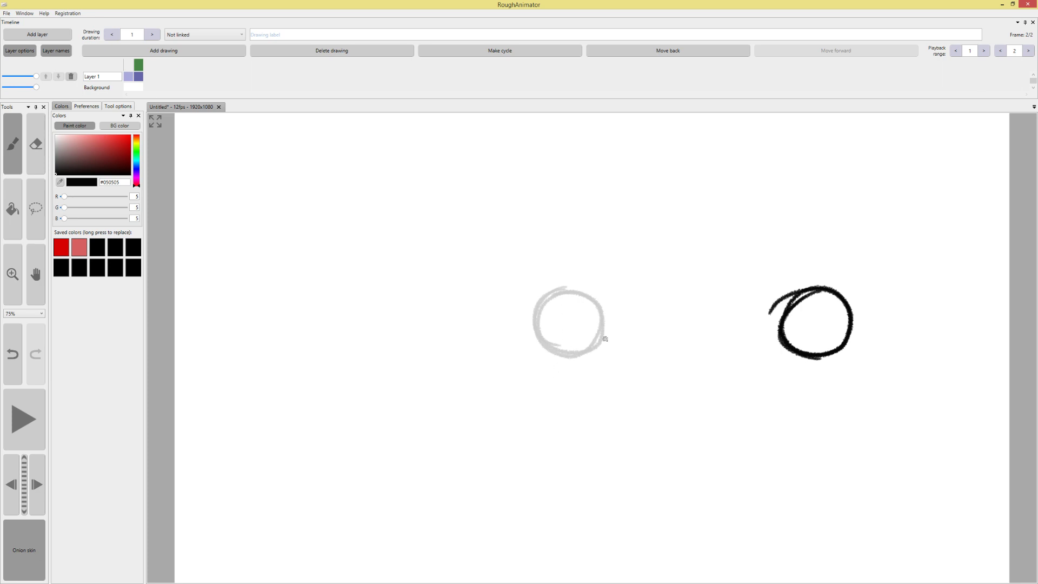
Insert a drawing after the first one with the ball shifted slightly left of its starting position as anticipation
left_click_drag(135, 66, 122, 68)
left_click(168, 50)
left_click(178, 62)
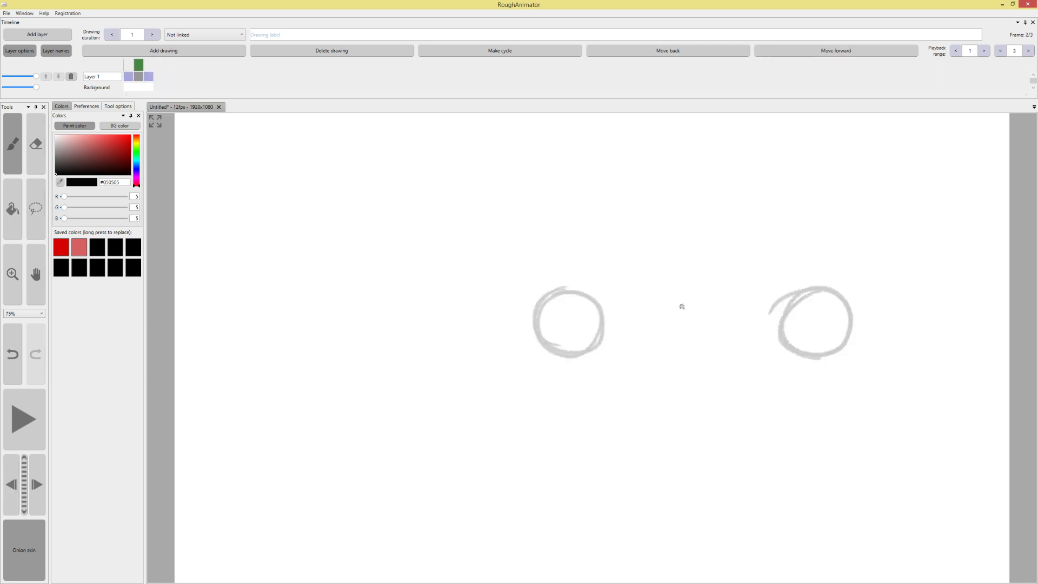
mouse_move(527, 302)
left_mouse_down()
mouse_move(546, 355)
mouse_move(582, 327)
mouse_move(568, 300)
left_mouse_up()
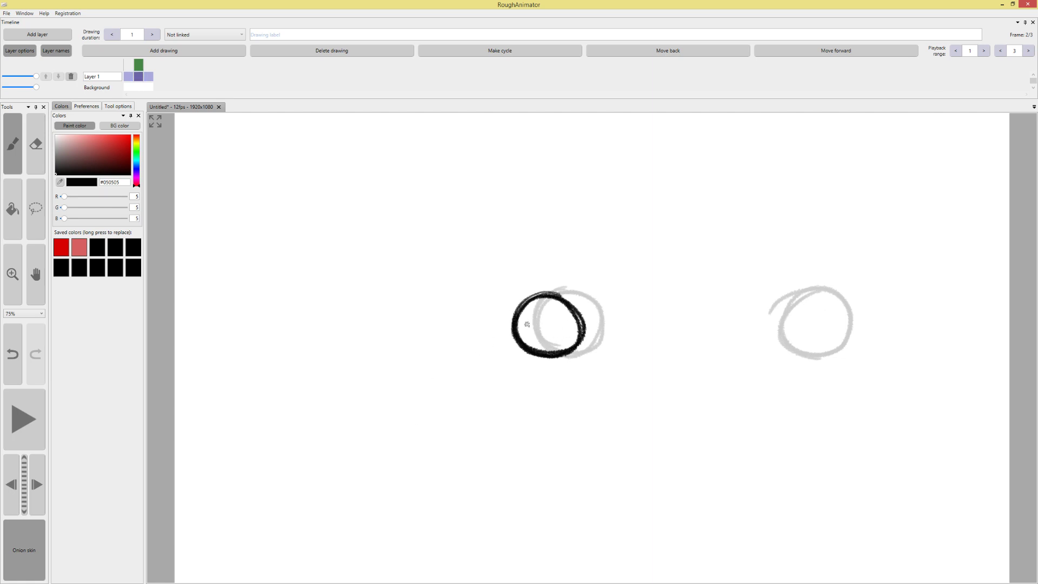
Insert a drawing after the anticipation drawing with the ball stretched into a wide, flat oval between the two ball positions
left_click(149, 64)
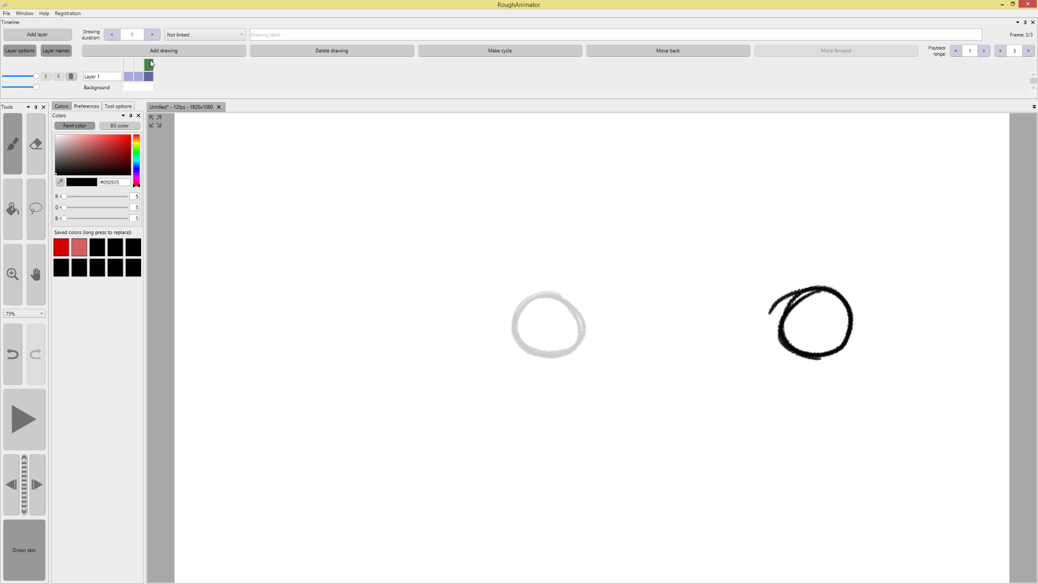
left_click(139, 64)
left_click(163, 51)
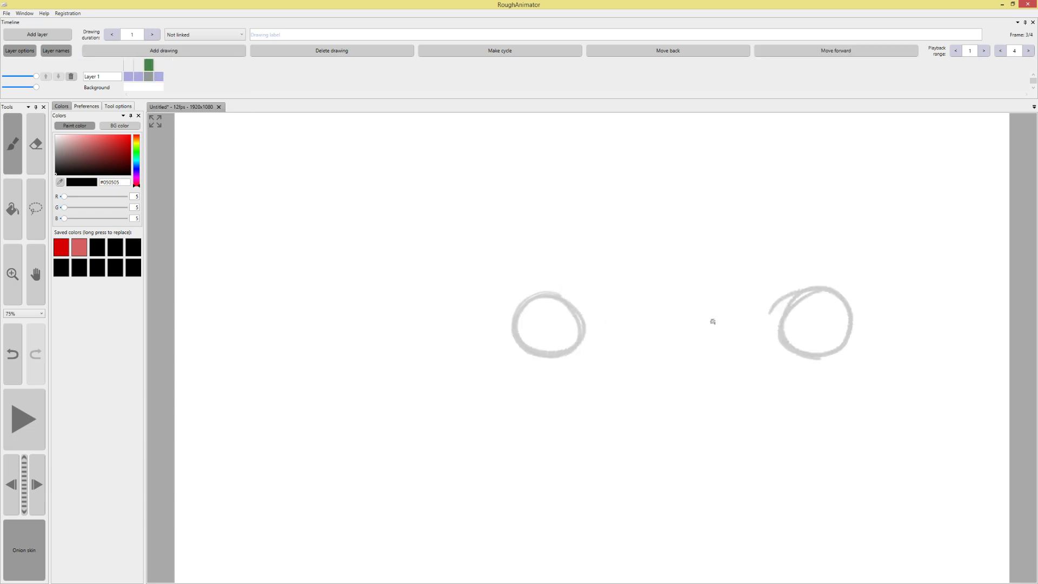
mouse_move(726, 306)
left_mouse_down()
mouse_move(636, 328)
mouse_move(734, 303)
mouse_move(646, 330)
mouse_move(657, 304)
left_mouse_up()
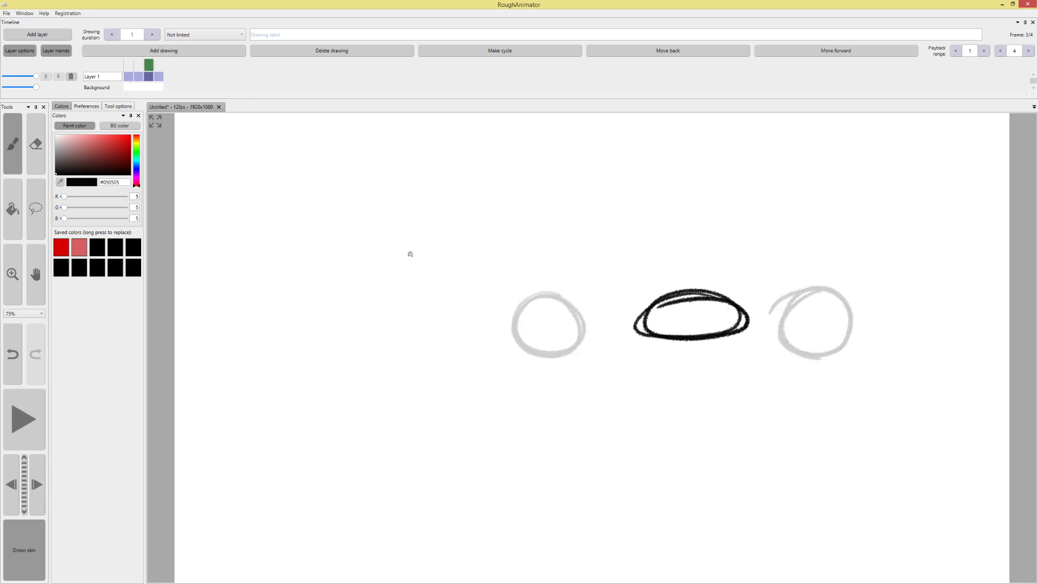
Set the drawing durations to 2 frames for the first drawing and 3 frames for each of the other three
left_click_drag(149, 63, 128, 63)
left_click(156, 34)
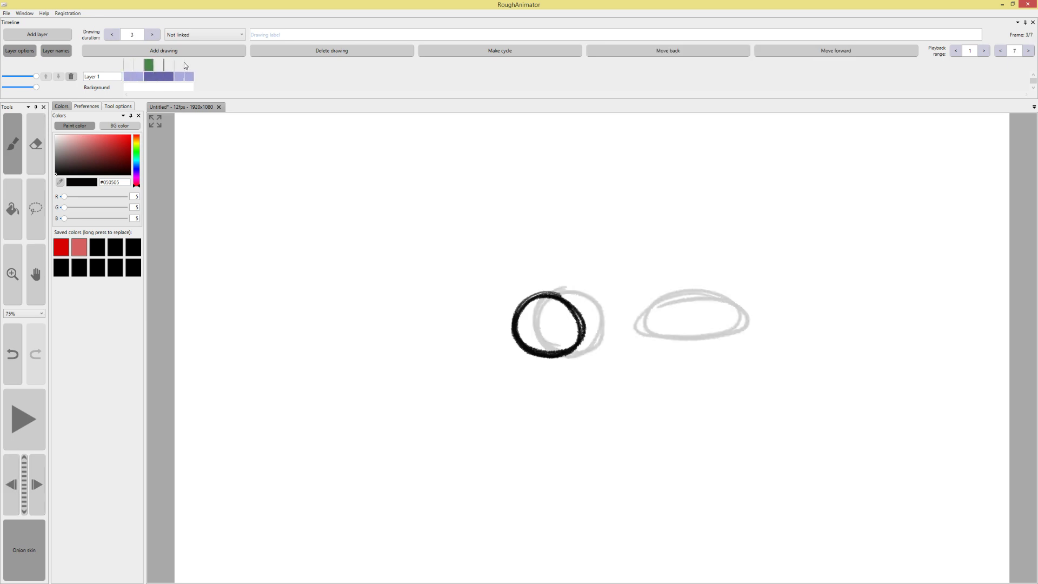
left_click(183, 63)
left_click(152, 34)
left_click(152, 35)
left_click(208, 63)
left_click(152, 35)
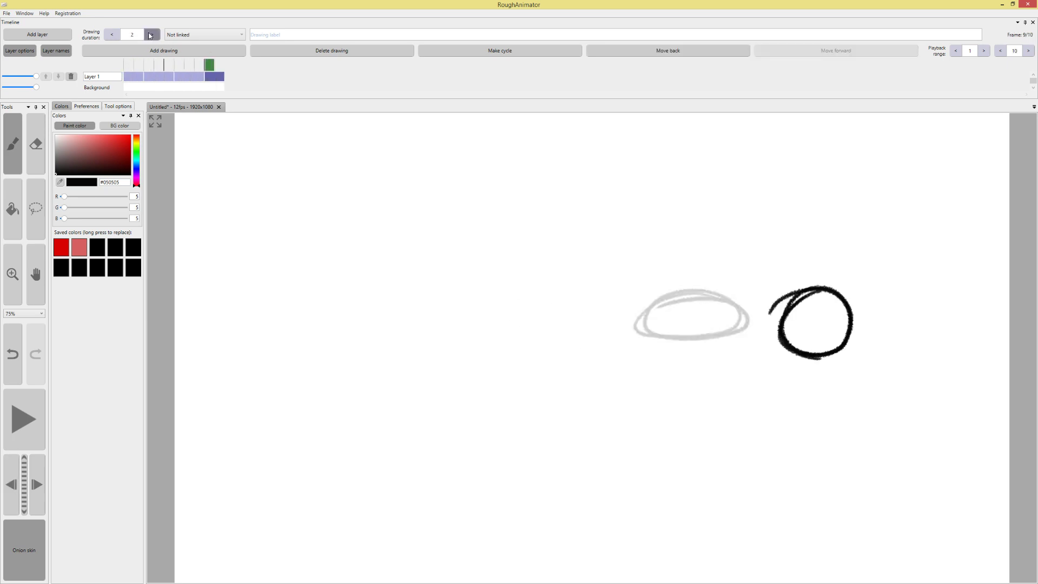
left_click(151, 35)
Play back the horizontally moving ball animation and return to the first frame
left_click(23, 425)
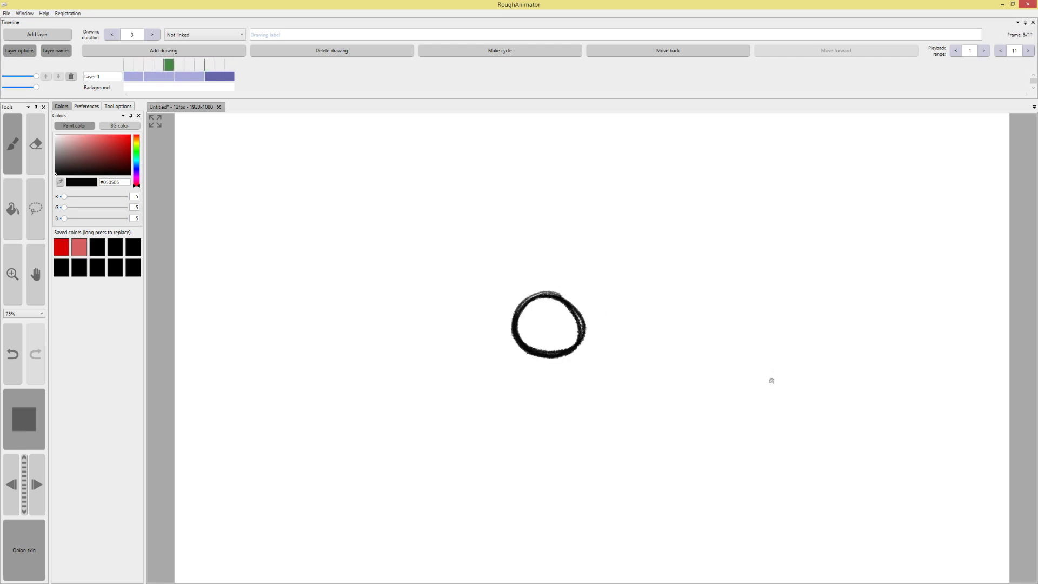
left_click(31, 433)
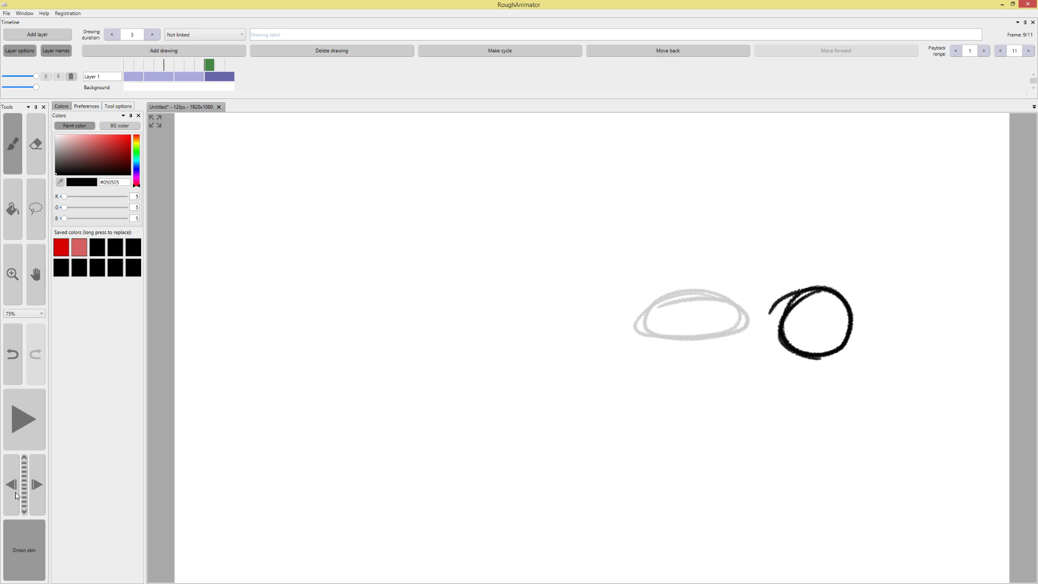
left_click_drag(207, 72, 110, 74)
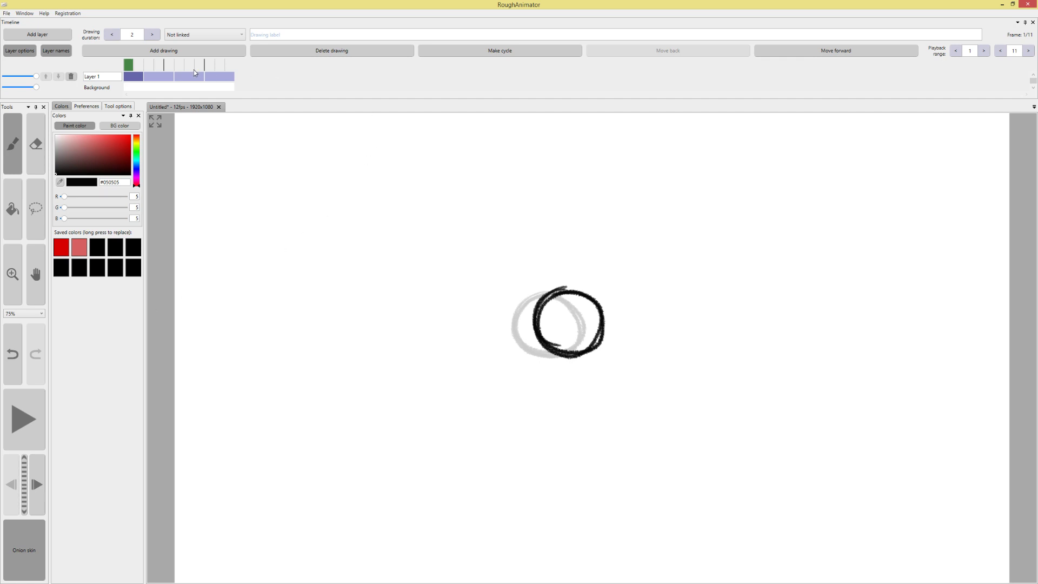
Create a new 1920 x 1080 project at 12 fps and draw a tall, upright shape with a rounded top near the canvas's center
left_click(7, 13)
left_click(17, 24)
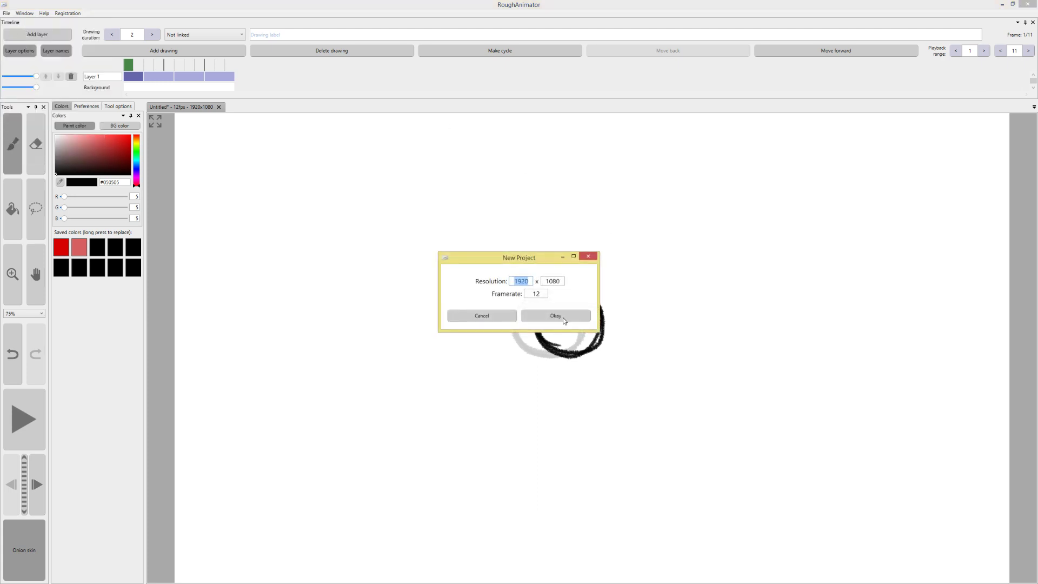
left_click(563, 316)
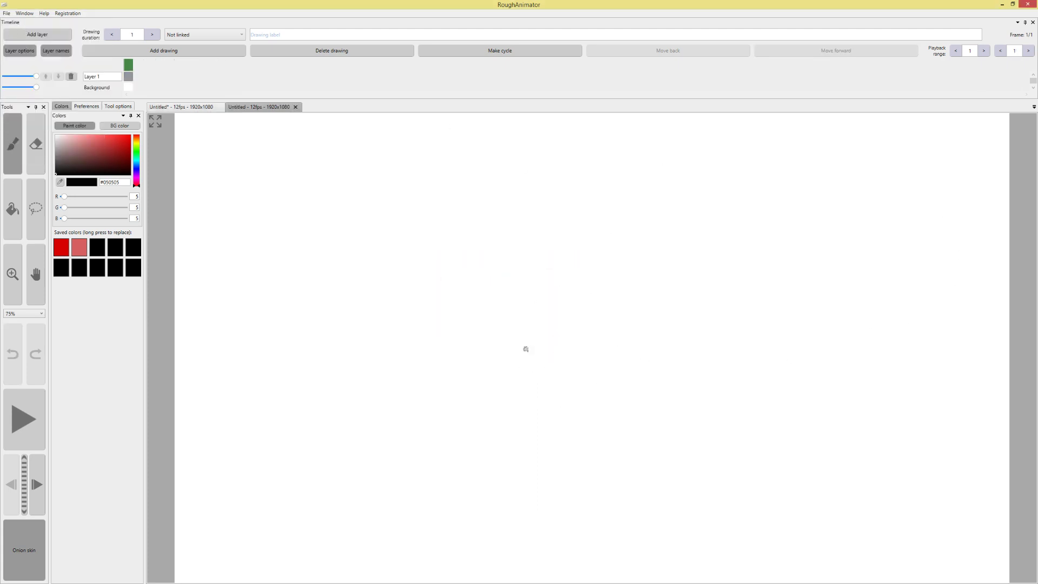
mouse_move(476, 250)
left_mouse_down()
mouse_move(459, 287)
mouse_move(531, 348)
mouse_move(478, 252)
left_mouse_up()
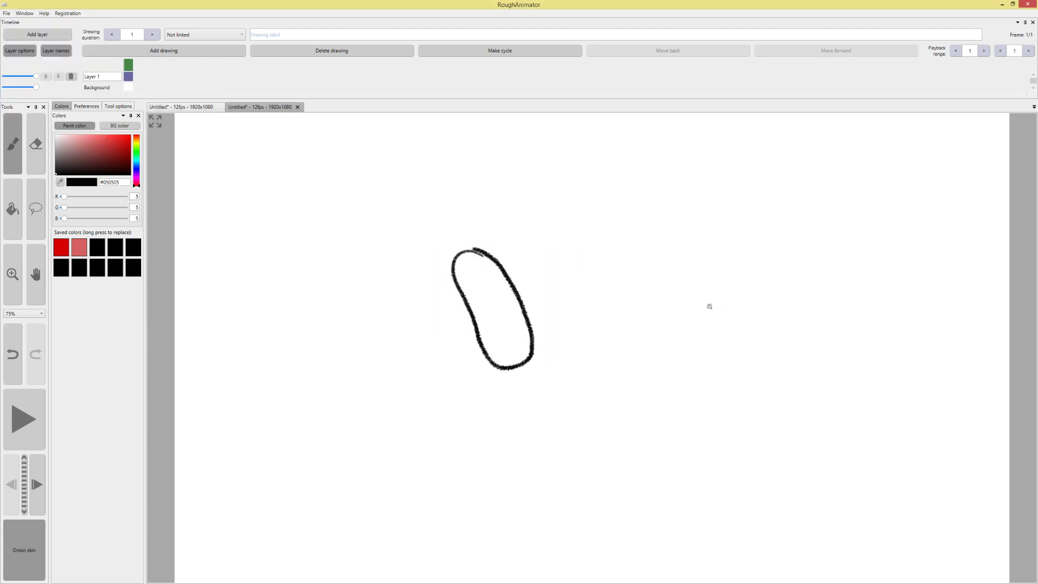
key("ctrl+z")
mouse_move(481, 368)
left_mouse_down()
mouse_move(492, 241)
mouse_move(547, 343)
mouse_move(482, 366)
left_mouse_up()
Add a second drawing with the shape leaning left and two small bumps on its left edge, like a face profile
left_click(162, 50)
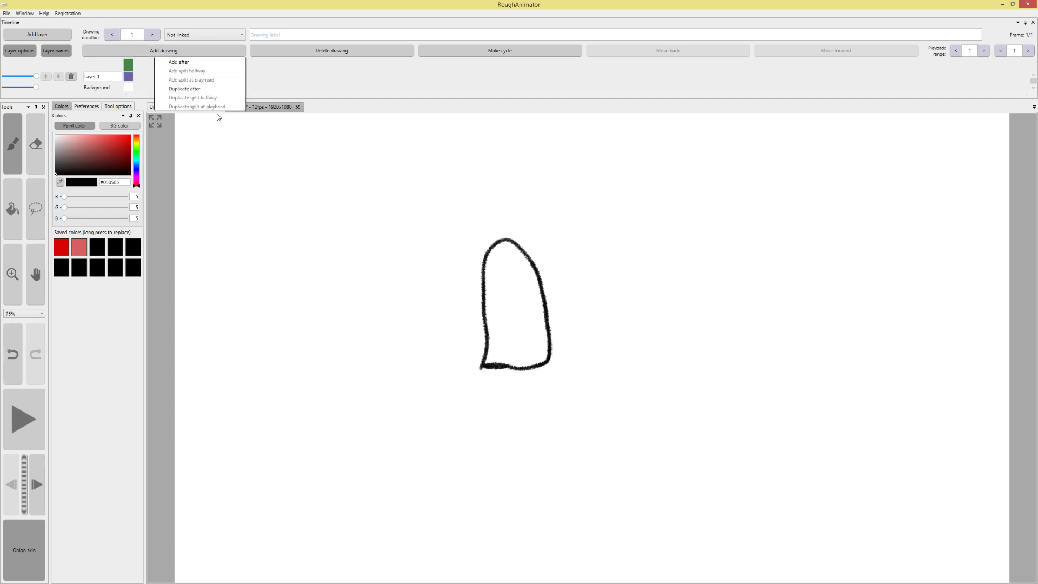
left_click(216, 105)
mouse_move(550, 355)
left_mouse_down()
mouse_move(489, 255)
mouse_move(452, 261)
mouse_move(489, 317)
mouse_move(479, 365)
mouse_move(513, 378)
mouse_move(543, 376)
mouse_move(548, 359)
mouse_move(528, 296)
mouse_move(475, 259)
mouse_move(459, 289)
mouse_move(481, 364)
mouse_move(547, 357)
left_mouse_up()
key("ctrl+z")
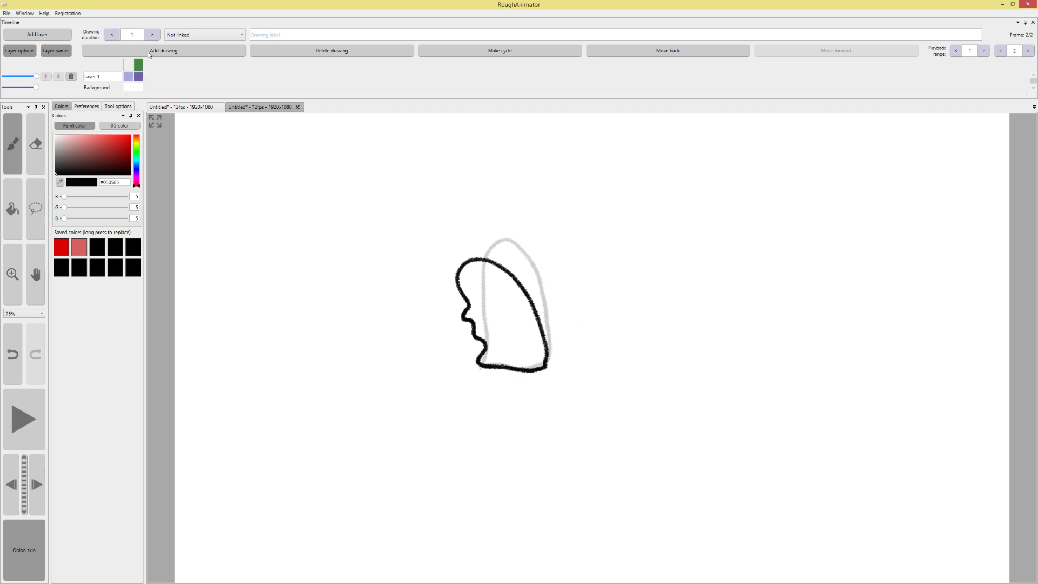
Add a third drawing with the head more upright and two long, pointed protrusions reaching left from the face
left_click(148, 50)
left_click(173, 61)
mouse_move(480, 260)
left_mouse_down()
mouse_move(461, 308)
mouse_move(442, 316)
mouse_move(473, 328)
mouse_move(452, 339)
mouse_move(483, 348)
mouse_move(484, 365)
mouse_move(549, 363)
left_mouse_up()
key("e")
mouse_move(464, 309)
left_mouse_down()
mouse_move(458, 282)
mouse_move(475, 258)
left_mouse_up()
key("b")
mouse_move(463, 308)
left_mouse_down()
mouse_move(487, 254)
mouse_move(510, 253)
mouse_move(549, 364)
left_mouse_up()
left_click_drag(145, 65, 146, 70)
Add a fourth drawing with the head's top shifted right and the two face protrusions shortened
left_click(160, 56)
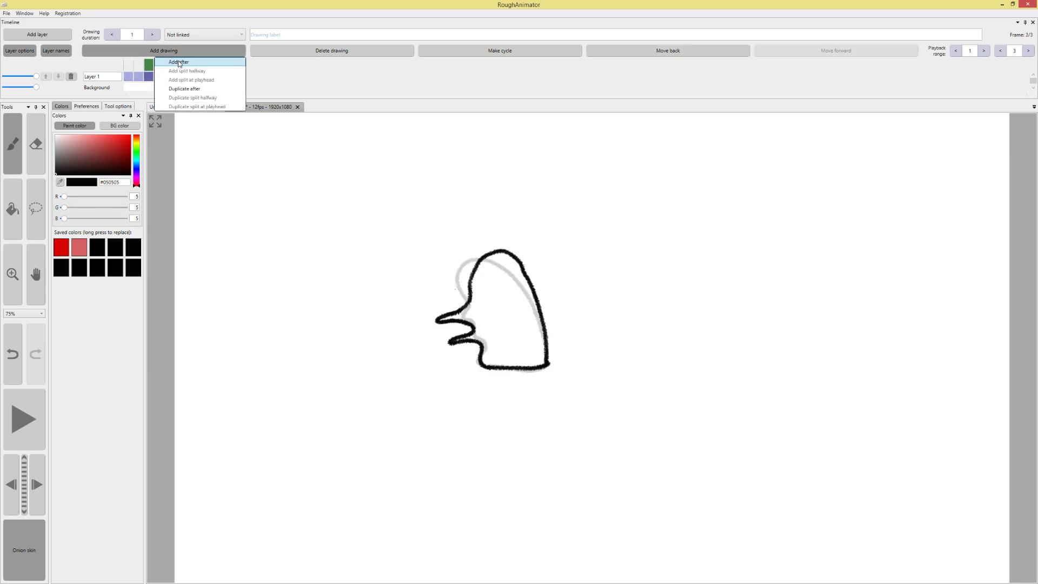
left_click(198, 56)
mouse_move(459, 312)
left_mouse_down()
mouse_move(483, 365)
mouse_move(534, 368)
mouse_move(547, 356)
mouse_move(552, 272)
mouse_move(533, 247)
mouse_move(495, 262)
mouse_move(460, 312)
left_mouse_up()
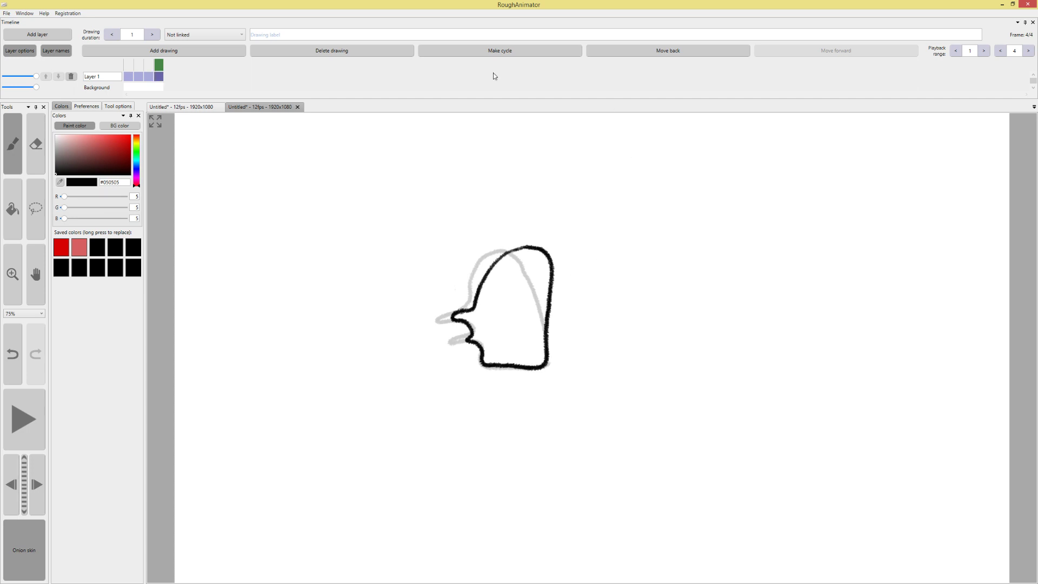
Add a fifth drawing with the head leaning farther back to the right and the face protrusions reduced to small bumps
left_click(172, 49)
left_click(198, 60)
mouse_move(485, 359)
left_mouse_down()
mouse_move(512, 274)
mouse_move(553, 253)
mouse_move(574, 277)
mouse_move(544, 364)
mouse_move(500, 365)
mouse_move(492, 310)
mouse_move(480, 333)
mouse_move(497, 257)
mouse_move(532, 252)
mouse_move(546, 279)
mouse_move(548, 358)
mouse_move(520, 366)
mouse_move(484, 324)
mouse_move(494, 338)
mouse_move(482, 358)
mouse_move(478, 335)
mouse_move(484, 279)
mouse_move(516, 251)
mouse_move(548, 275)
mouse_move(547, 359)
mouse_move(478, 357)
left_mouse_up()
key("e")
key("b")
Add a sixth drawing with the head upright again and the facial bumps pushed inward on the left edge
left_click(182, 51)
left_click(198, 61)
key("e")
key("b")
Add a seventh drawing with a plain, upright rounded shape and play back the head animation
left_click(200, 51)
left_click(173, 57)
left_click(30, 425)
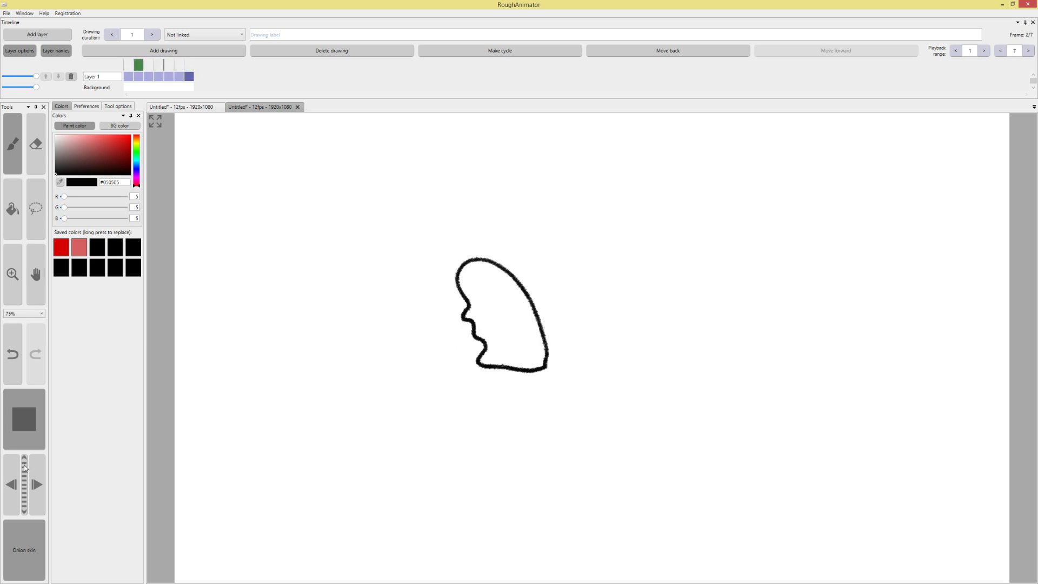
left_click(37, 439)
Sketch a leftward motion arrow beside the face on an earlier drawing and a rightward arrow on the sixth drawing
mouse_move(188, 66)
left_mouse_down()
mouse_move(132, 64)
mouse_move(163, 64)
left_mouse_up()
mouse_move(457, 297)
left_mouse_down()
mouse_move(422, 299)
mouse_move(428, 308)
mouse_move(420, 299)
left_mouse_up()
left_click_drag(163, 63, 180, 67)
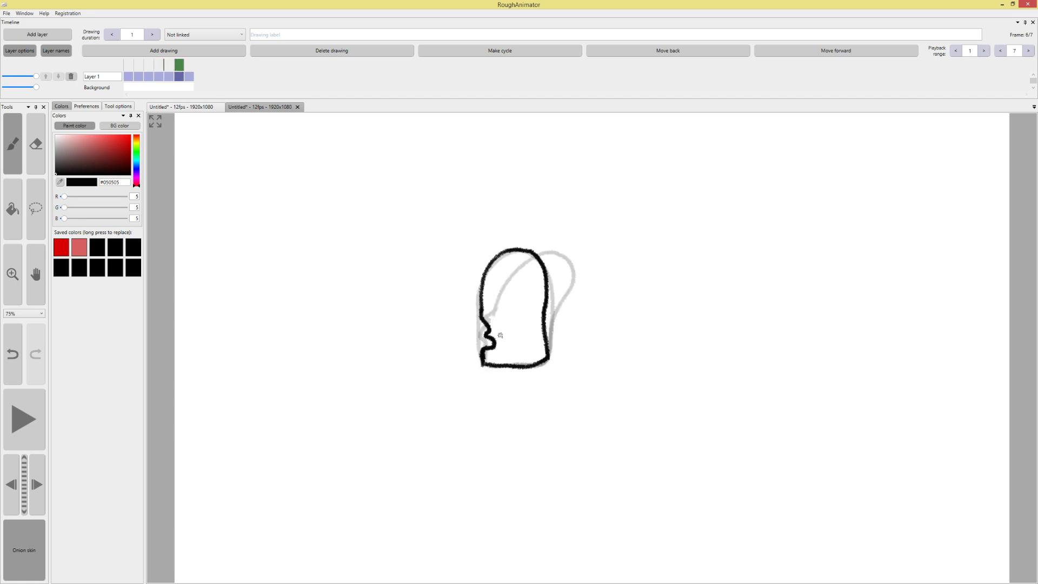
left_click_drag(497, 337, 516, 336)
mouse_move(508, 329)
left_mouse_down()
mouse_move(509, 345)
mouse_move(504, 330)
left_mouse_up()
left_click(190, 66)
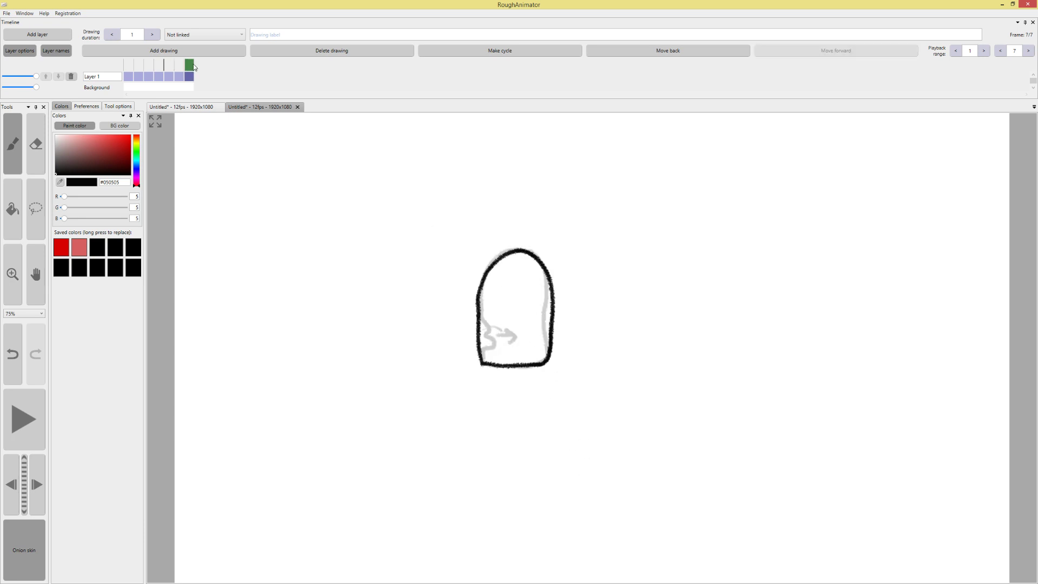
Undo the motion arrows sketched on the head drawings
key("ctrl+z")
key("ctrl+z")
key("ctrl+z")
key("ctrl+z")
key("ctrl+z")
key("ctrl+z")
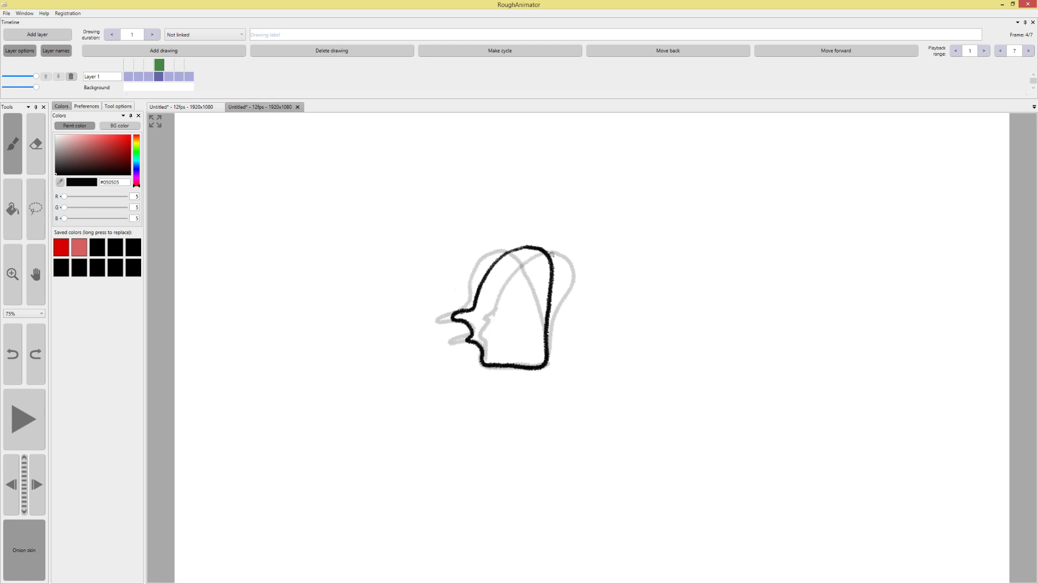
Sketch two guide lines extending right from the back of the head on the fourth drawing, and undo them
left_click_drag(552, 254, 590, 222)
left_click_drag(550, 301, 595, 294)
key("ctrl+z")
key("ctrl+z")
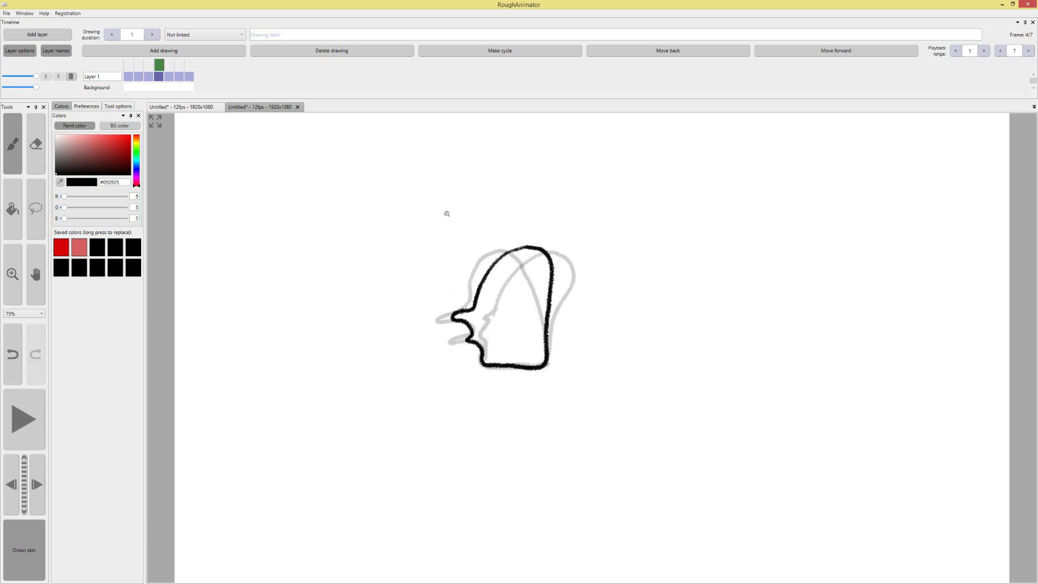
Sketch a gently rising timing line above the head with marked ends, a middle tick and several closely spaced ticks near its left end
left_click_drag(458, 201, 459, 211)
mouse_move(879, 161)
left_mouse_down()
mouse_move(864, 151)
mouse_move(872, 158)
left_mouse_up()
mouse_move(457, 205)
left_mouse_down()
mouse_move(478, 181)
mouse_move(497, 179)
mouse_move(475, 198)
mouse_move(738, 153)
mouse_move(902, 147)
left_mouse_up()
key("ctrl+z")
left_click_drag(478, 188, 486, 207)
left_click(513, 200)
left_click(535, 195)
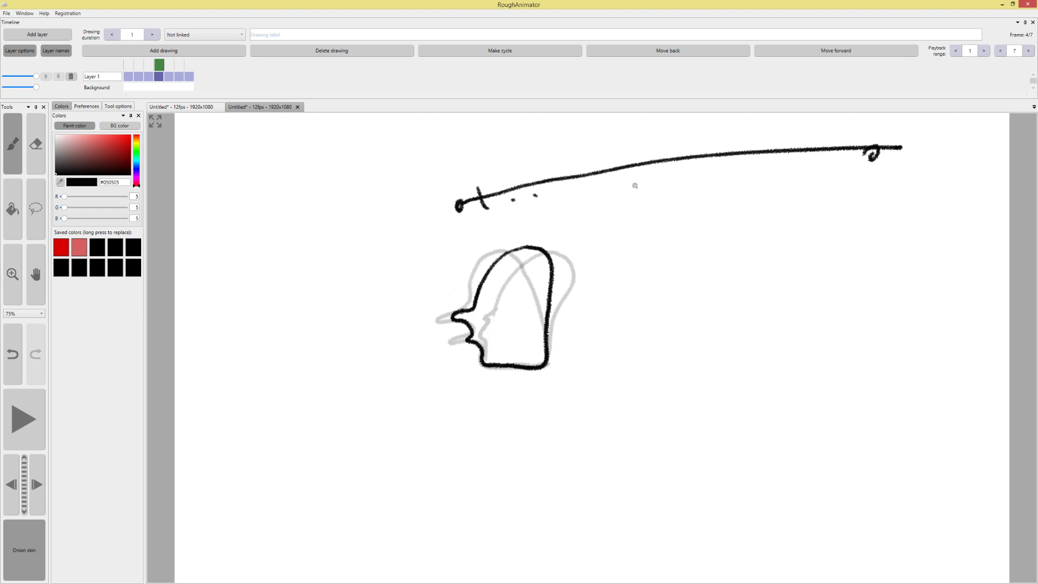
left_click_drag(658, 146, 666, 177)
left_click_drag(512, 190, 515, 199)
Try out a scalloped path beneath the timing line and another stroke across the canvas, and undo both
mouse_move(528, 186)
left_mouse_down()
mouse_move(532, 211)
mouse_move(533, 190)
mouse_move(563, 200)
mouse_move(572, 192)
mouse_move(656, 198)
mouse_move(736, 163)
mouse_move(867, 150)
mouse_move(1033, 97)
left_mouse_up()
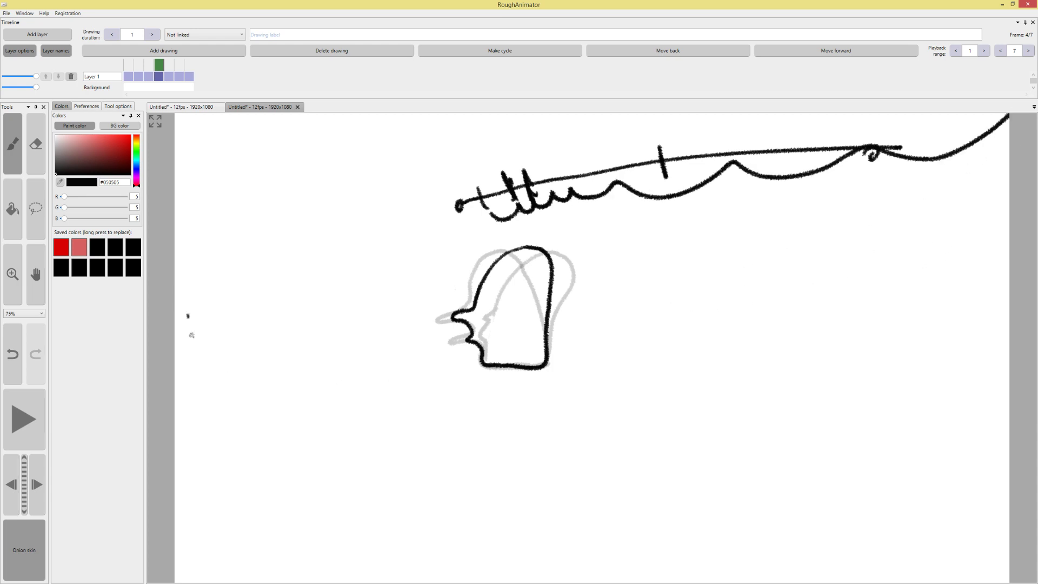
mouse_move(188, 315)
left_mouse_down()
mouse_move(273, 384)
mouse_move(347, 390)
mouse_move(499, 314)
mouse_move(567, 380)
mouse_move(629, 320)
mouse_move(804, 310)
mouse_move(860, 280)
left_mouse_up()
key("ctrl+z")
key("ctrl+z")
key("ctrl+z")
key("ctrl+z")
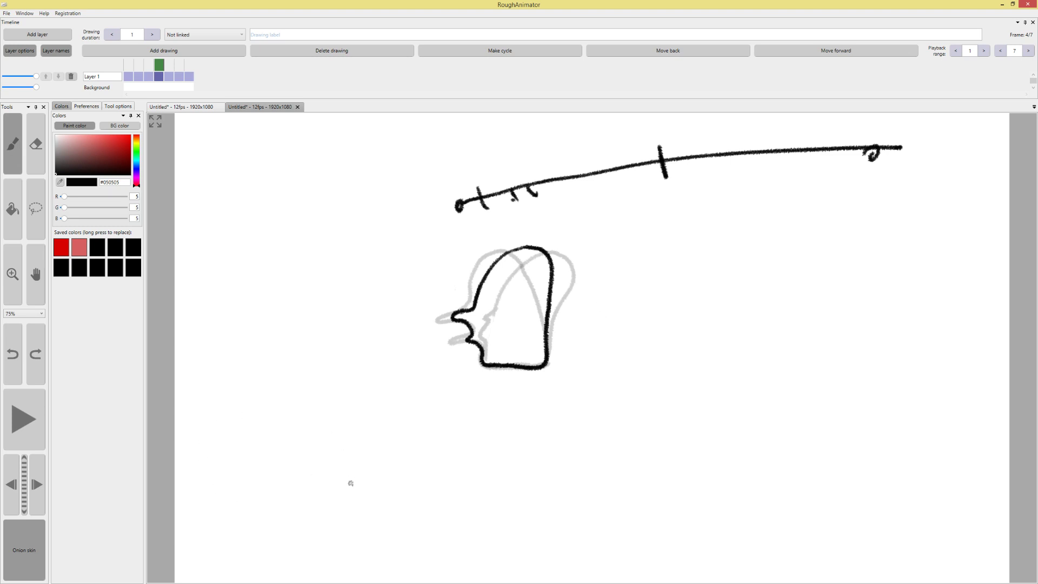
Sketch large flowing curves to the left of and below the head, and undo them
mouse_move(264, 526)
left_mouse_down()
mouse_move(216, 422)
mouse_move(362, 233)
mouse_move(381, 235)
mouse_move(361, 535)
mouse_move(753, 484)
left_mouse_up()
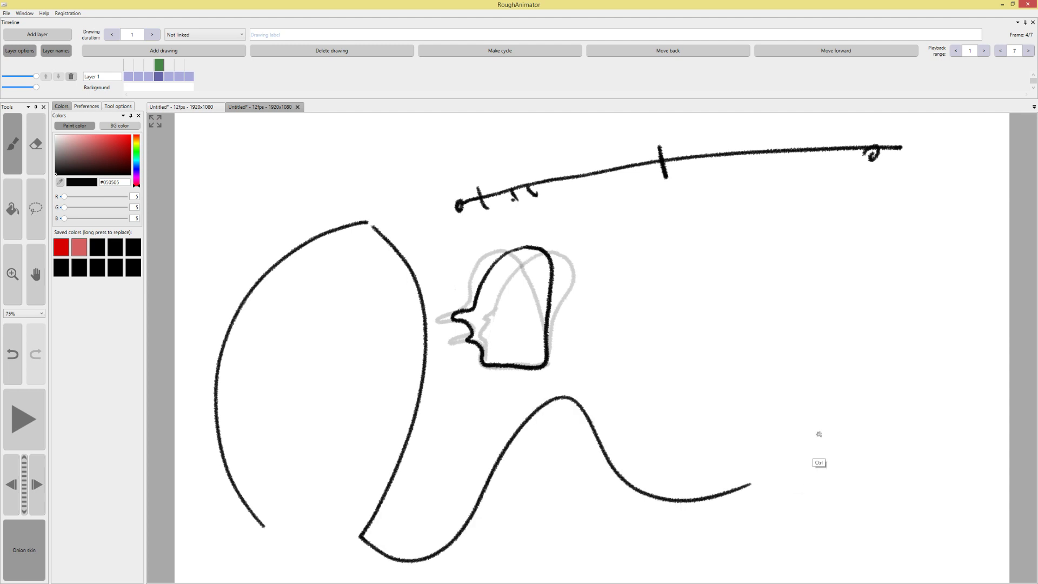
key("ctrl+z")
key("ctrl+z")
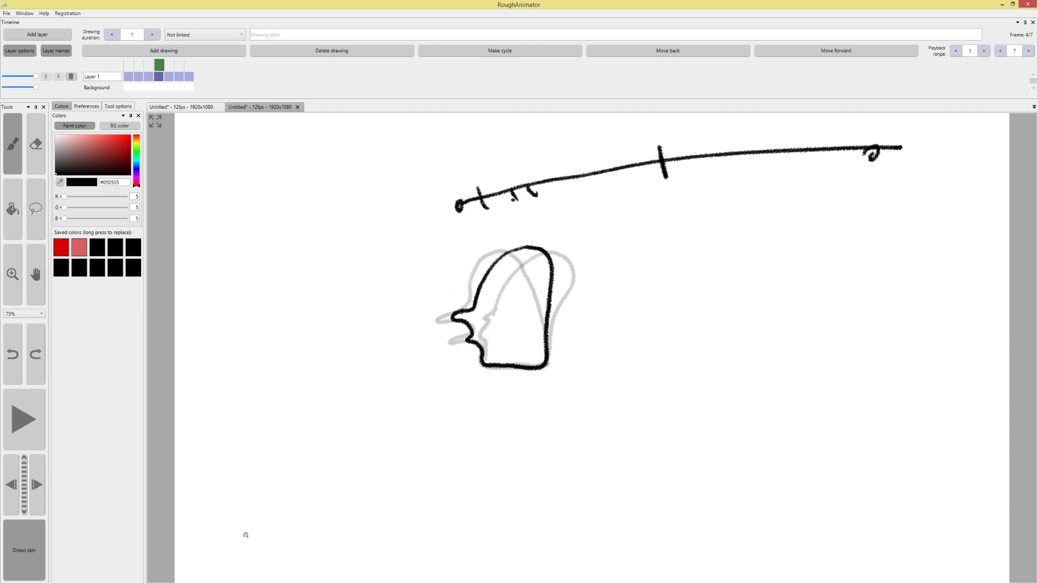
Sketch a pointing hand with a forearm below and left of the head, and try out redrawing it as a closed fist
mouse_move(244, 444)
left_mouse_down()
mouse_move(284, 470)
mouse_move(292, 454)
mouse_move(306, 464)
mouse_move(285, 481)
mouse_move(304, 487)
mouse_move(308, 477)
mouse_move(332, 529)
left_mouse_up()
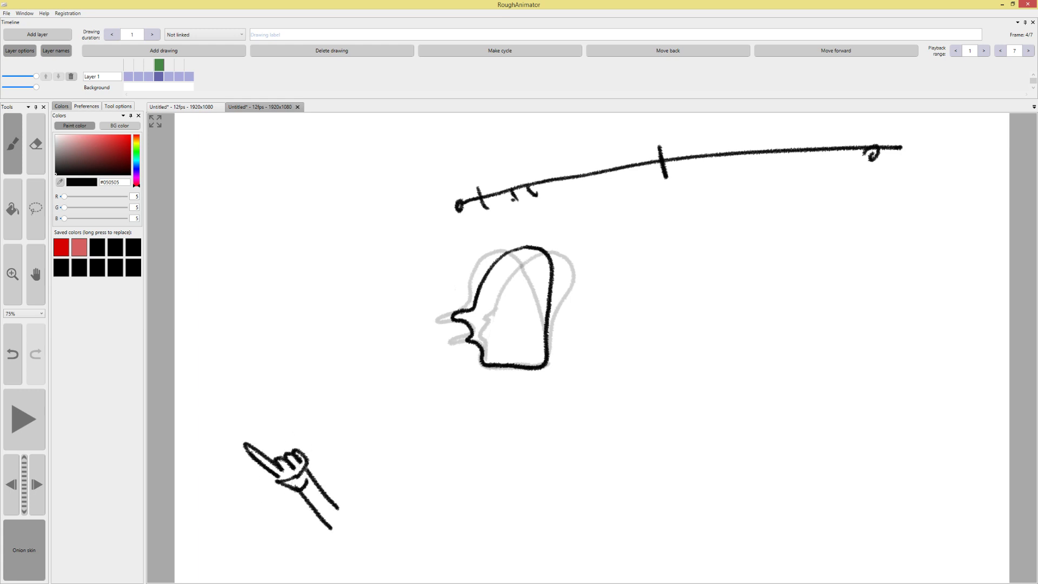
key("e")
mouse_move(273, 467)
left_mouse_down()
mouse_move(242, 440)
mouse_move(286, 484)
left_mouse_up()
key("b")
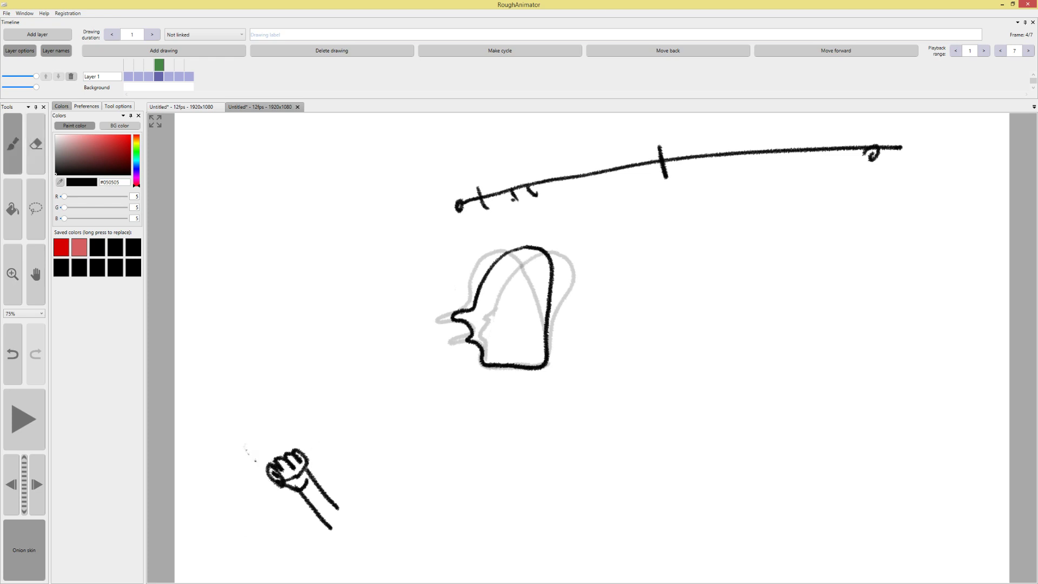
key("ctrl+z")
key("ctrl+z")
key("ctrl+z")
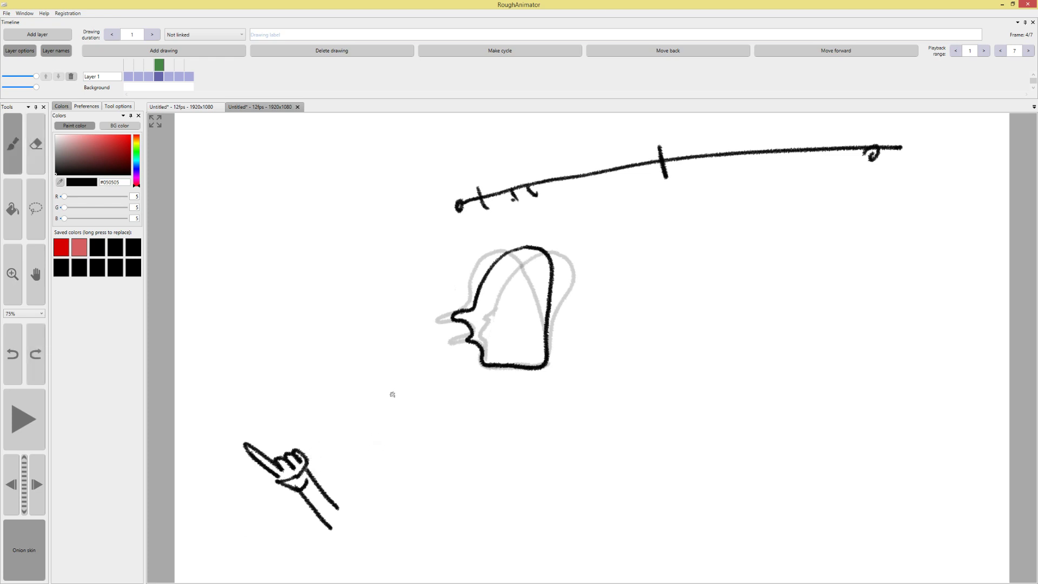
Close the head animation project without saving it and create a new 1920 x 1080 project at 12 fps
left_click(298, 107)
left_click(530, 324)
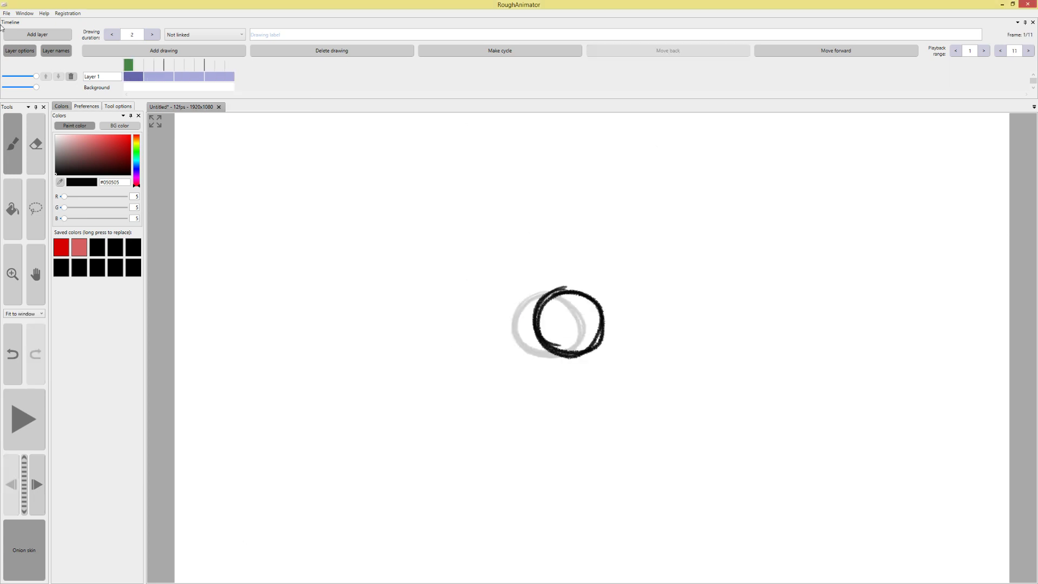
left_click(7, 13)
left_click(17, 25)
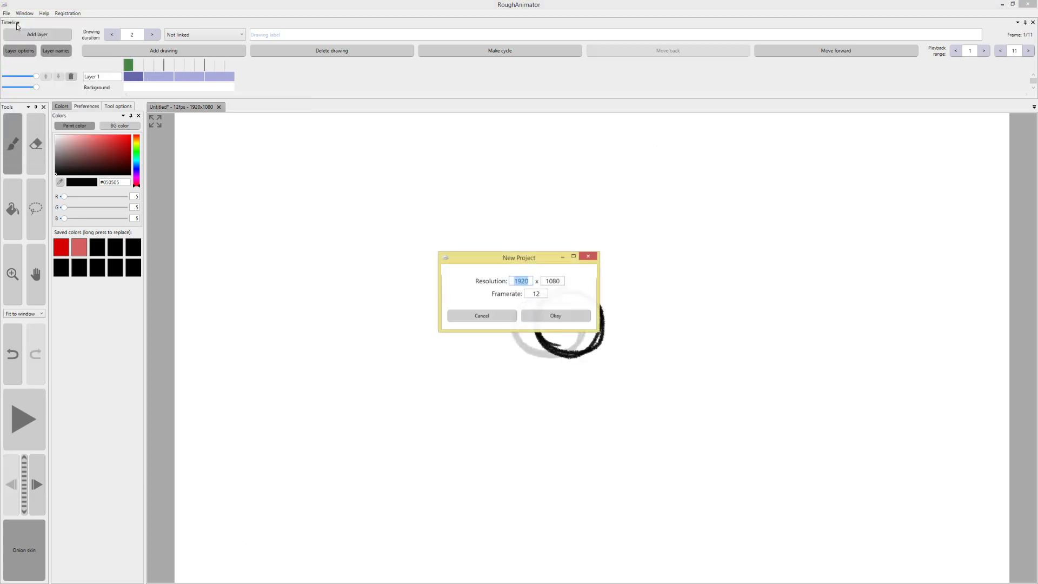
left_click(558, 316)
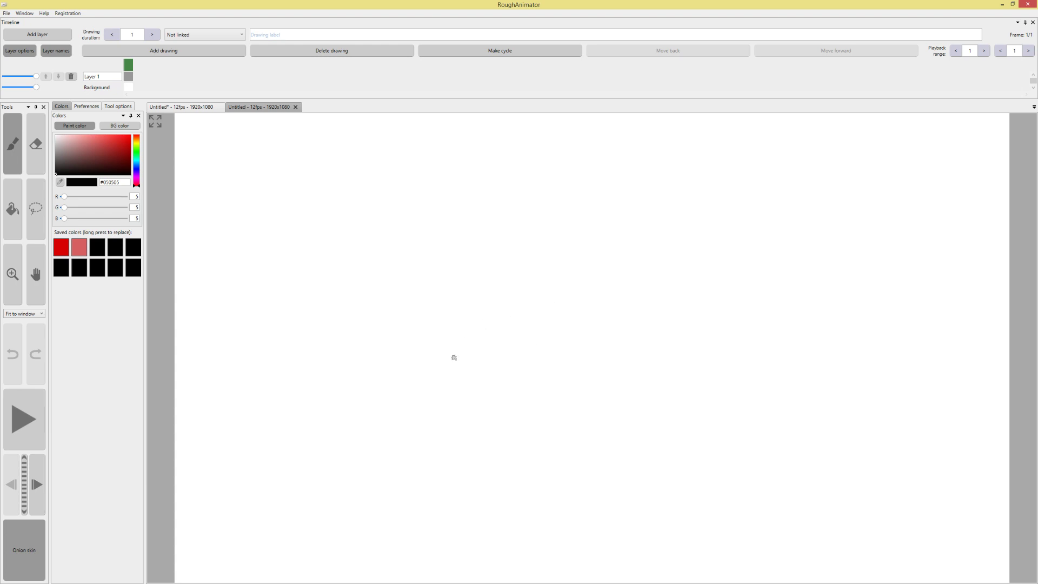
Sketch a hand with bent fingers near the canvas's center, with a cuffed sleeve running diagonally down to the right
mouse_move(452, 357)
left_mouse_down()
mouse_move(514, 357)
mouse_move(491, 377)
mouse_move(464, 361)
mouse_move(461, 371)
mouse_move(533, 458)
left_mouse_up()
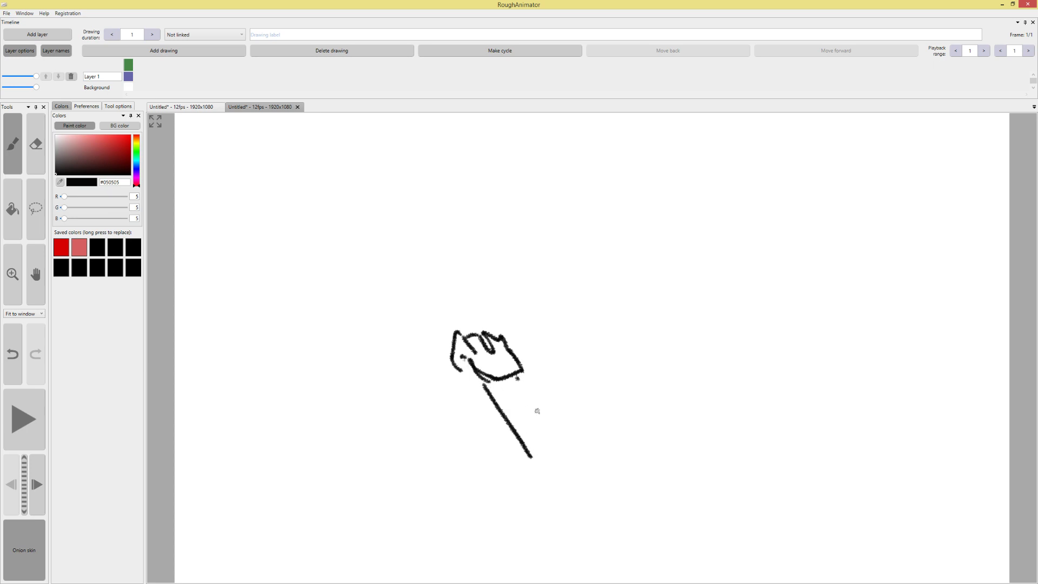
left_click_drag(518, 379, 572, 454)
key("ctrl+z")
key("ctrl+z")
mouse_move(505, 392)
left_mouse_down()
mouse_move(531, 372)
mouse_move(506, 403)
mouse_move(525, 459)
left_mouse_up()
left_click_drag(532, 374, 569, 431)
mouse_move(542, 395)
left_mouse_down()
mouse_move(570, 432)
mouse_move(524, 465)
left_mouse_up()
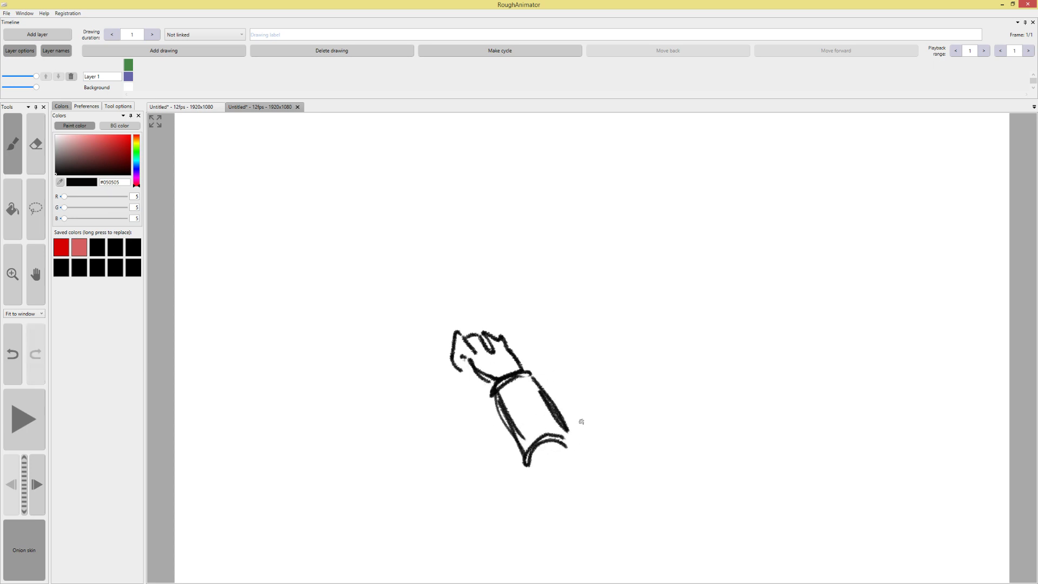
Add a second drawing and sketch the cuffed forearm and bent hand tilted lower to the left than in the first
left_click(162, 51)
left_click(179, 61)
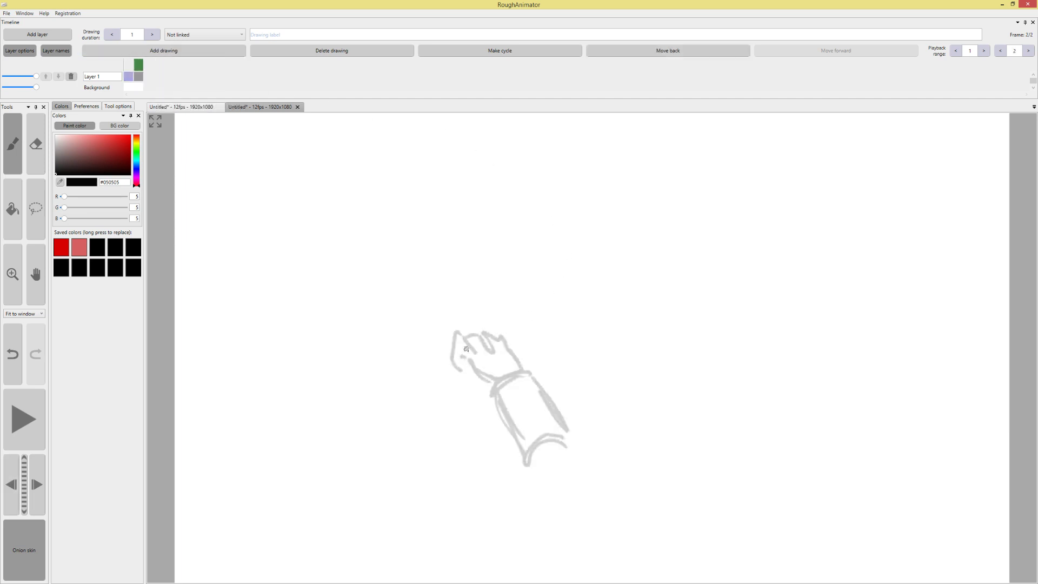
mouse_move(452, 385)
left_mouse_down()
mouse_move(446, 373)
mouse_move(458, 358)
mouse_move(489, 356)
mouse_move(508, 374)
mouse_move(458, 390)
mouse_move(530, 449)
left_mouse_up()
mouse_move(480, 400)
left_mouse_down()
mouse_move(514, 378)
mouse_move(579, 444)
mouse_move(535, 461)
left_mouse_up()
left_click_drag(541, 441, 583, 442)
left_click_drag(506, 379, 564, 423)
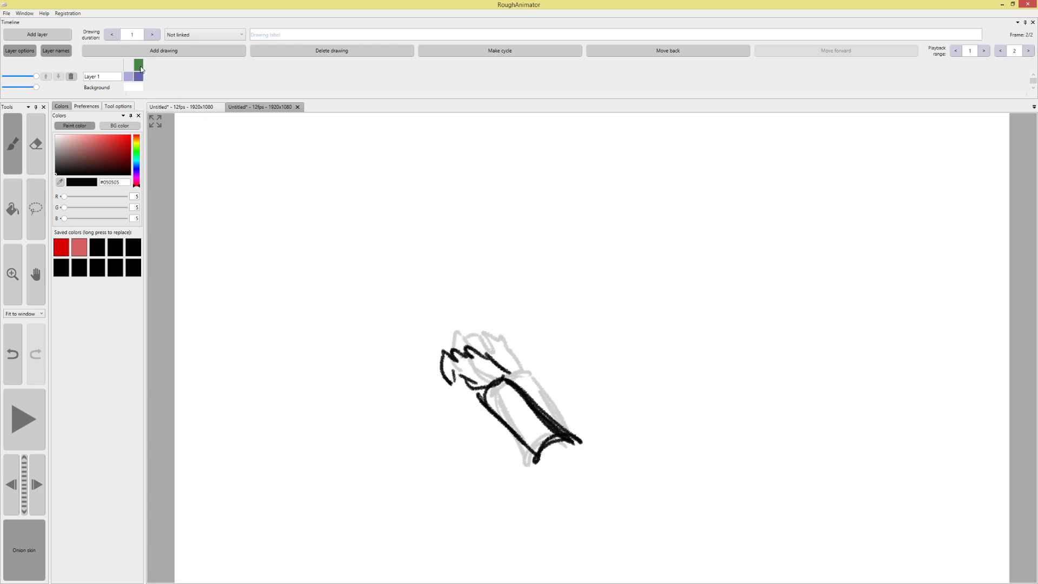
mouse_move(141, 68)
left_mouse_down()
mouse_move(132, 68)
mouse_move(142, 69)
left_mouse_up()
Add a third drawing and sketch the sleeved forearm swung upright to the right, ending in a hand with a raised index finger
left_click(164, 51)
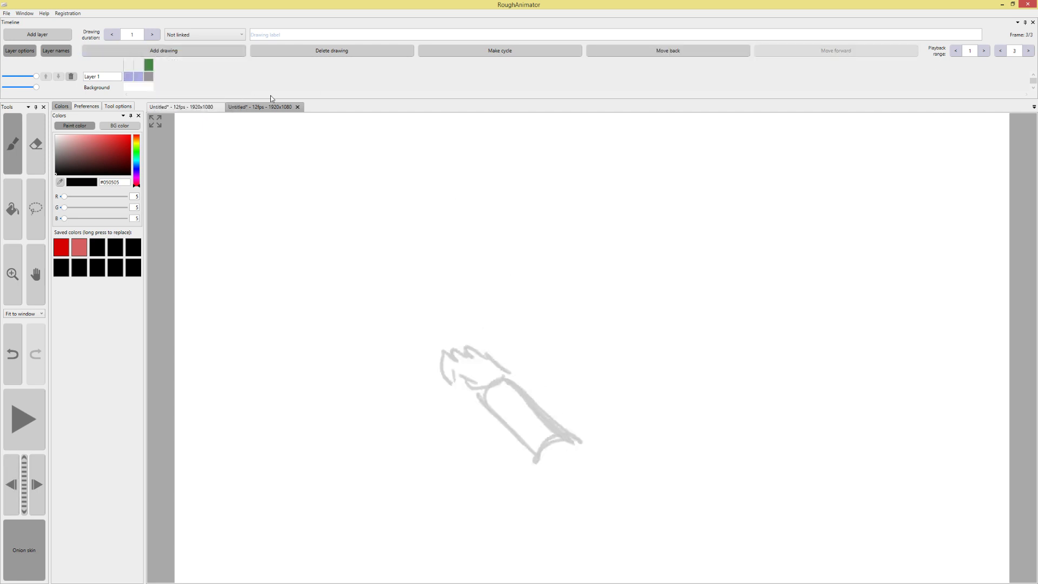
mouse_move(544, 435)
left_mouse_down()
mouse_move(587, 319)
mouse_move(580, 434)
left_mouse_up()
left_click_drag(609, 346, 577, 450)
left_click_drag(617, 326, 593, 414)
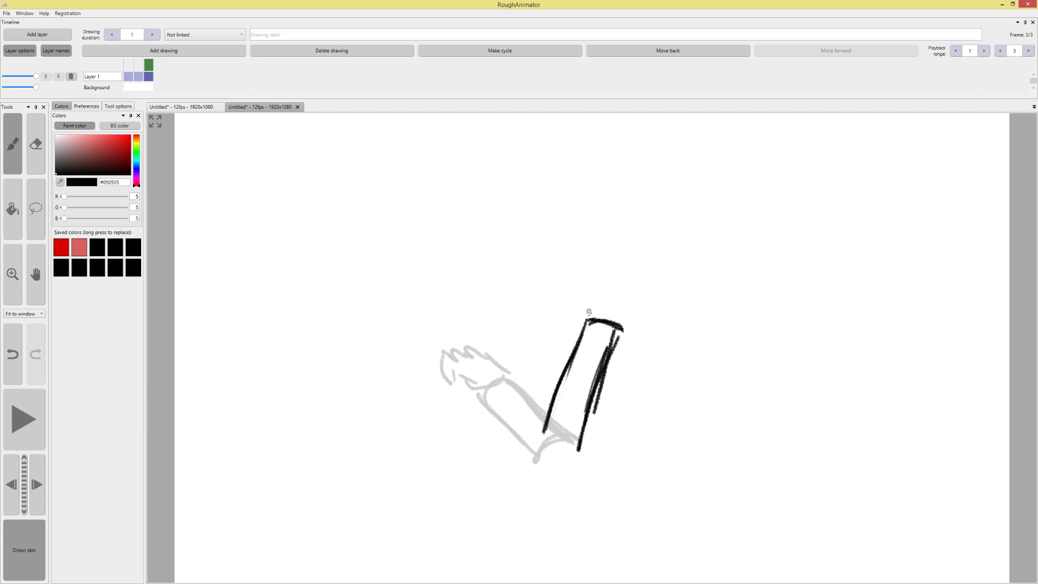
mouse_move(590, 313)
left_mouse_down()
mouse_move(622, 242)
mouse_move(610, 282)
mouse_move(638, 312)
mouse_move(626, 326)
left_mouse_up()
left_click_drag(628, 300, 622, 324)
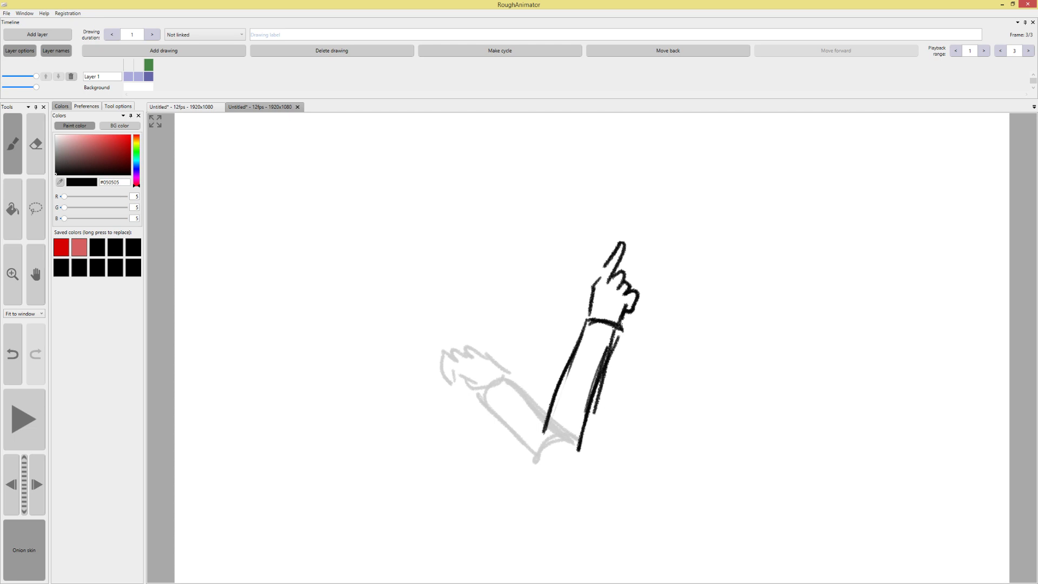
Try out a curved motion path from the lowered hand to the pointing hand, and undo it
mouse_move(148, 65)
left_mouse_down()
mouse_move(114, 65)
mouse_move(153, 66)
mouse_move(128, 65)
mouse_move(144, 67)
left_mouse_up()
left_click_drag(458, 346, 600, 264)
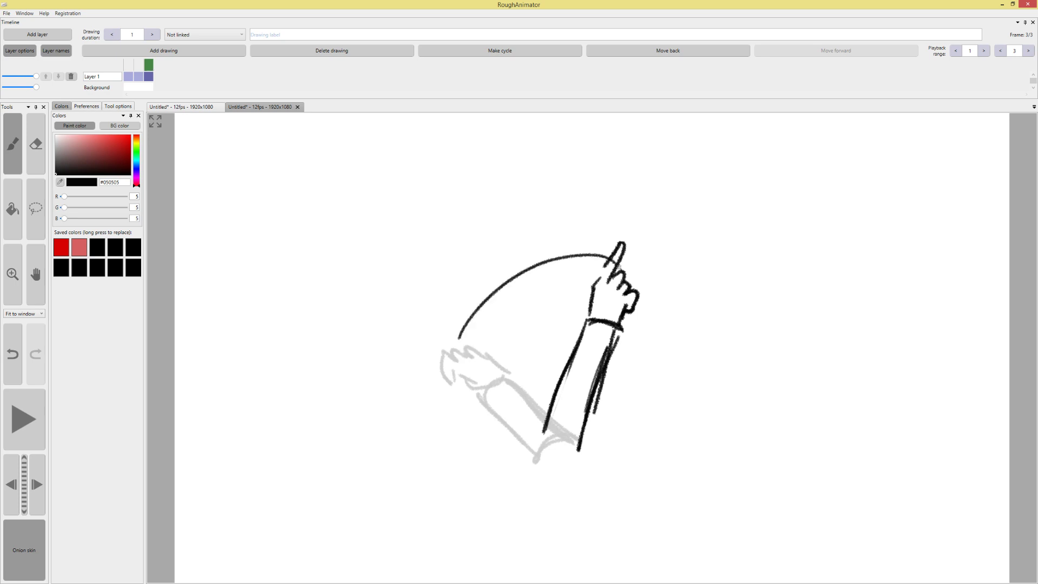
key("ctrl+z")
mouse_move(453, 345)
left_mouse_down()
mouse_move(477, 301)
mouse_move(600, 265)
left_mouse_up()
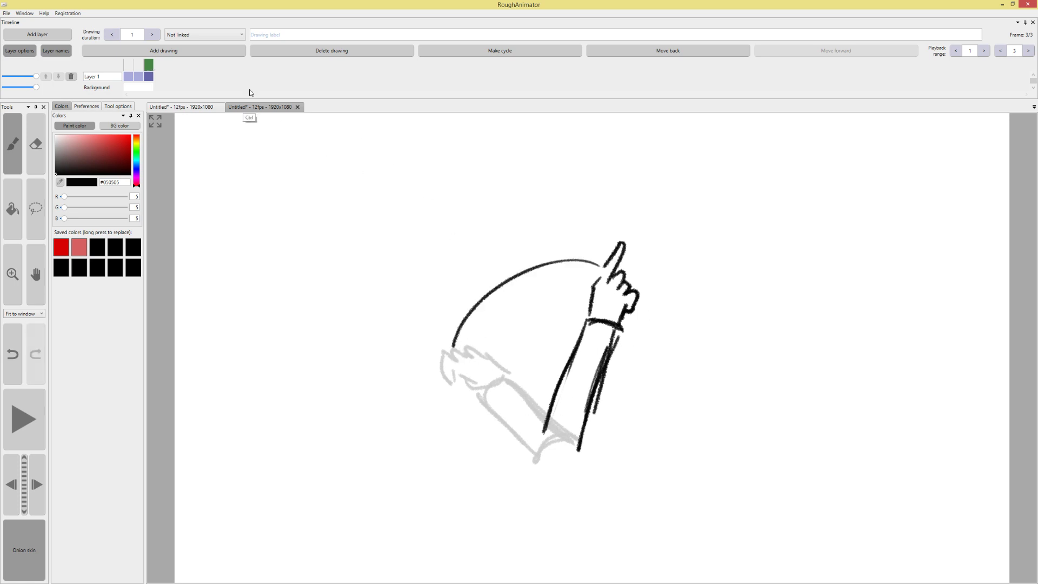
key("ctrl+z")
Add a drawing after the second one and sketch the in-between forearm and sleeve between the lowered and pointing poses
left_click(139, 76)
left_click(188, 52)
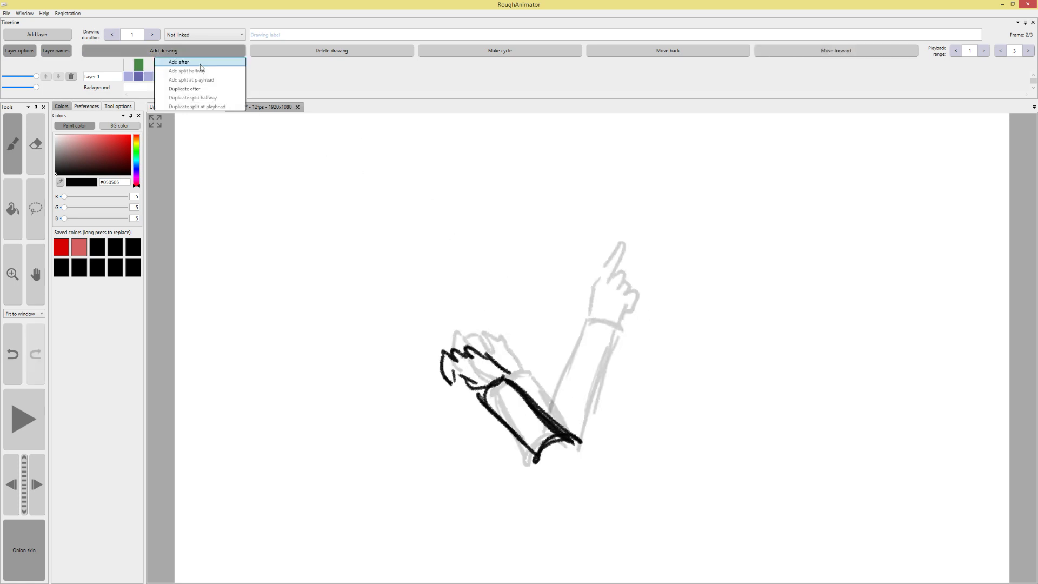
left_click(200, 64)
mouse_move(520, 363)
left_mouse_down()
mouse_move(511, 328)
mouse_move(519, 336)
mouse_move(488, 279)
mouse_move(501, 312)
left_mouse_up()
key("ctrl+z")
key("ctrl+z")
mouse_move(498, 288)
left_mouse_down()
mouse_move(511, 279)
mouse_move(510, 308)
mouse_move(529, 284)
mouse_move(542, 326)
mouse_move(514, 331)
mouse_move(542, 323)
mouse_move(517, 332)
mouse_move(543, 441)
left_mouse_up()
mouse_move(515, 337)
left_mouse_down()
mouse_move(542, 329)
mouse_move(572, 426)
left_mouse_up()
left_click_drag(542, 334, 583, 431)
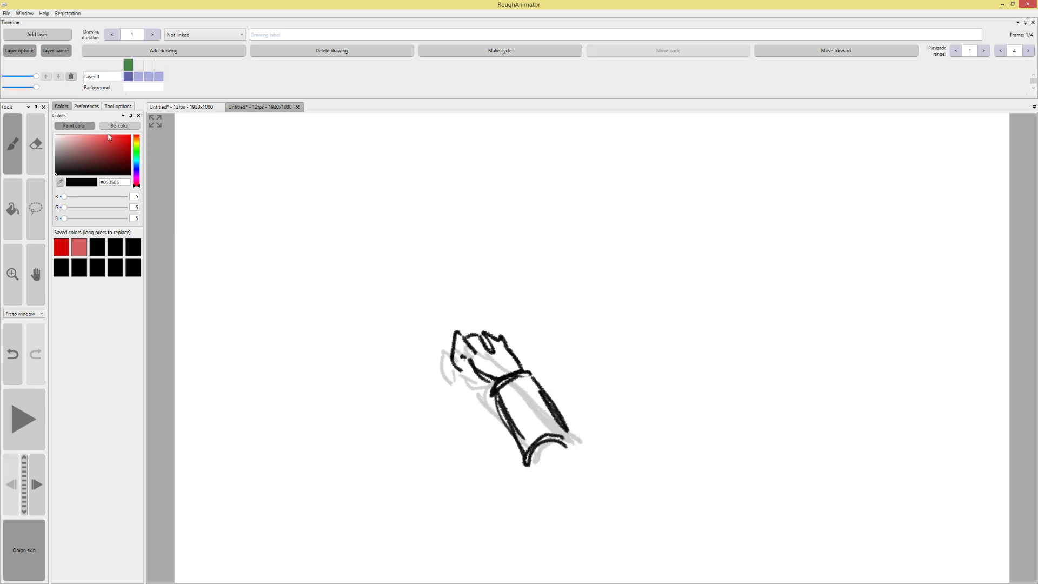
Play back the pointing-arm animation, and close its project without saving it
left_click(29, 419)
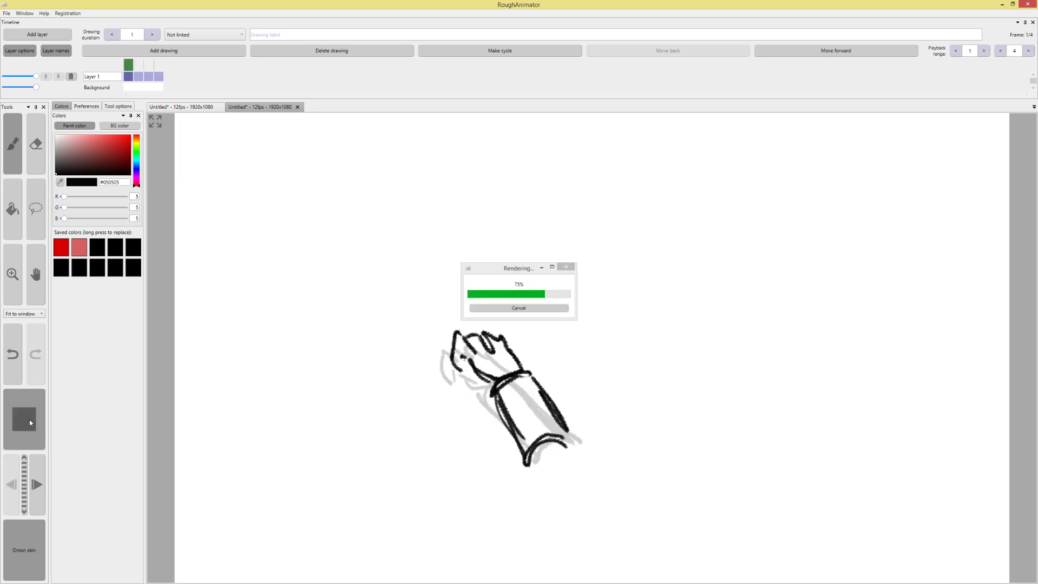
left_click(39, 474)
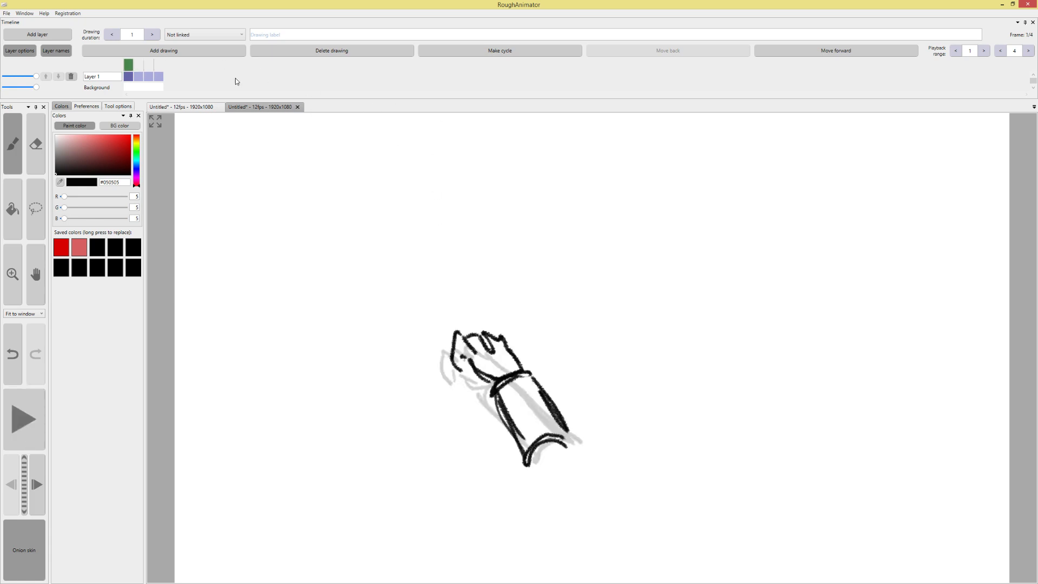
left_click(297, 107)
left_click(532, 323)
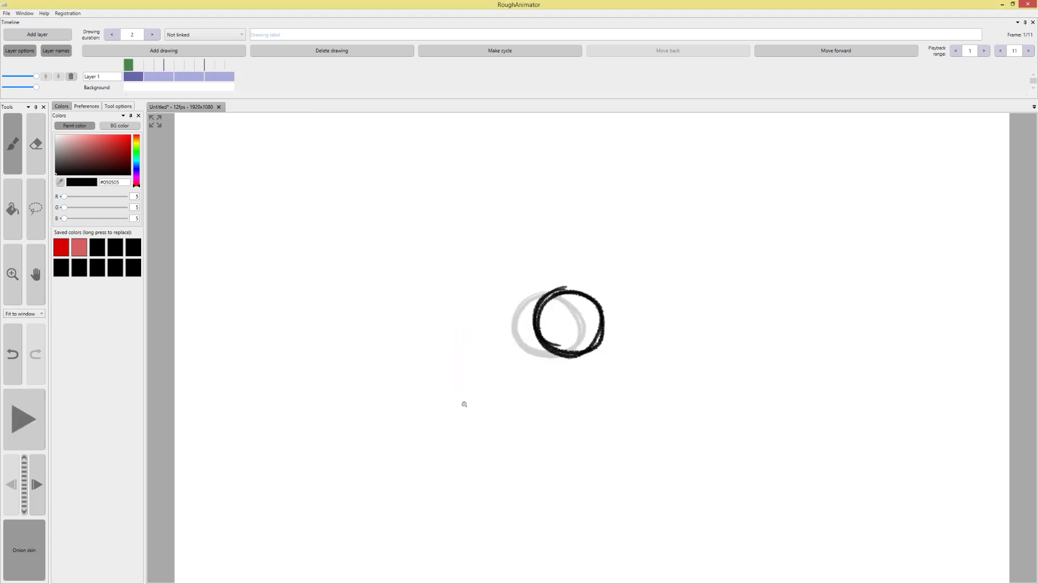
Sketch a long stroke rising diagonally across the ball to the upper right, and undo it
mouse_move(456, 415)
left_mouse_down()
mouse_move(568, 188)
mouse_move(706, 194)
left_mouse_up()
key("ctrl+z")
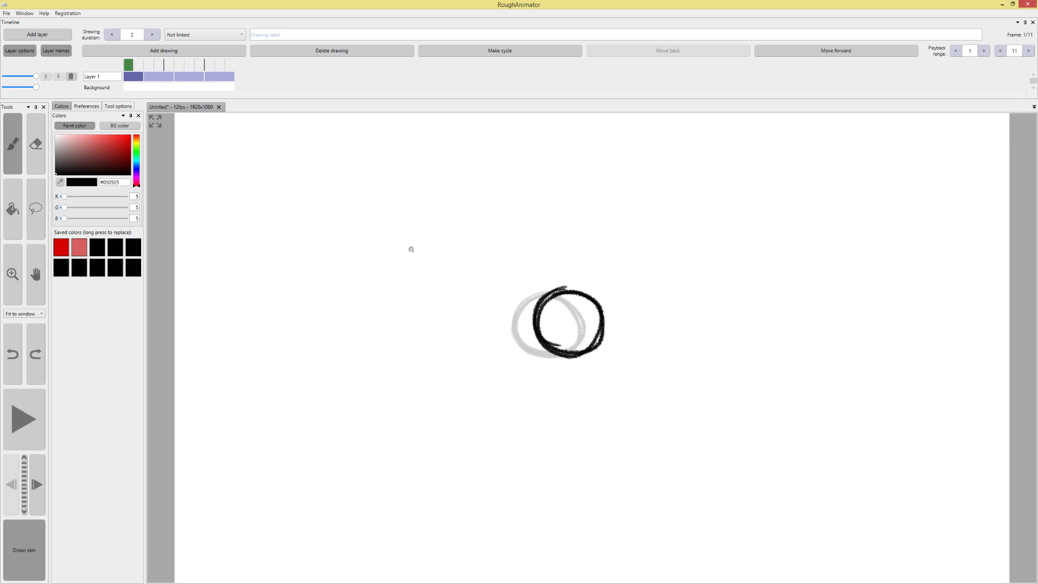
Sketch a large oval head with jaw and neck strokes left of the ball, and undo the neck strokes
mouse_move(365, 216)
left_mouse_down()
mouse_move(334, 248)
mouse_move(351, 303)
mouse_move(388, 289)
mouse_move(370, 316)
left_mouse_up()
left_click_drag(350, 306, 373, 356)
mouse_move(376, 326)
left_mouse_down()
mouse_move(383, 353)
mouse_move(314, 271)
mouse_move(328, 275)
left_mouse_up()
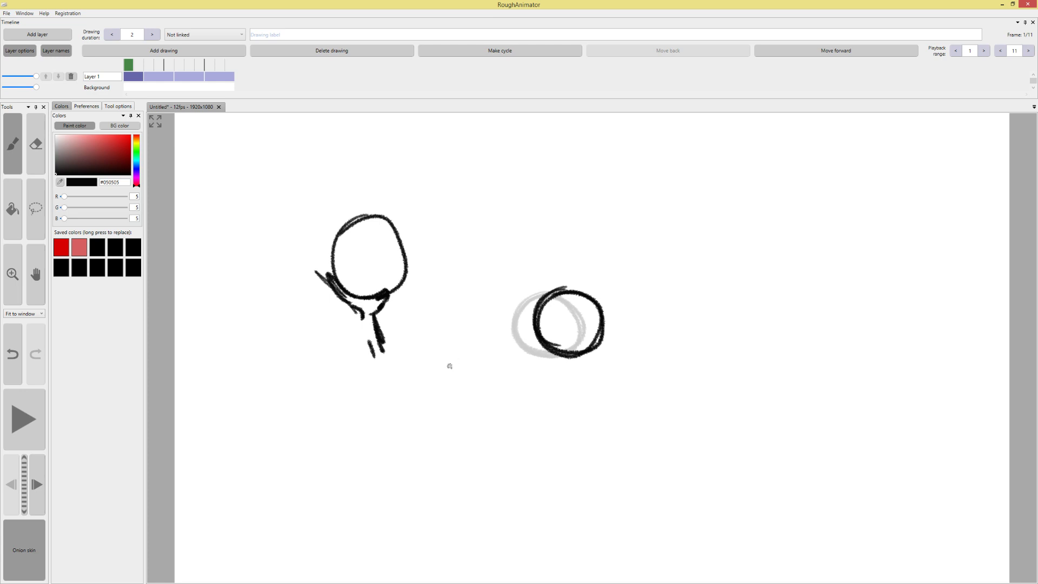
key("ctrl+z")
key("ctrl+z")
key("ctrl+z")
key("ctrl+z")
key("ctrl+z")
key("ctrl+z")
key("ctrl+z")
key("ctrl+z")
key("ctrl+z")
key("ctrl+z")
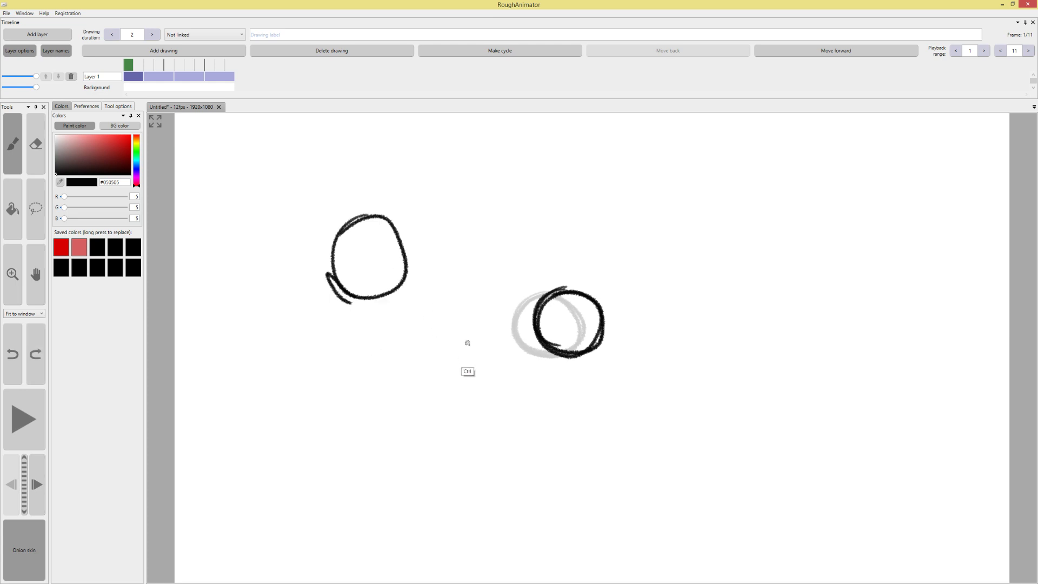